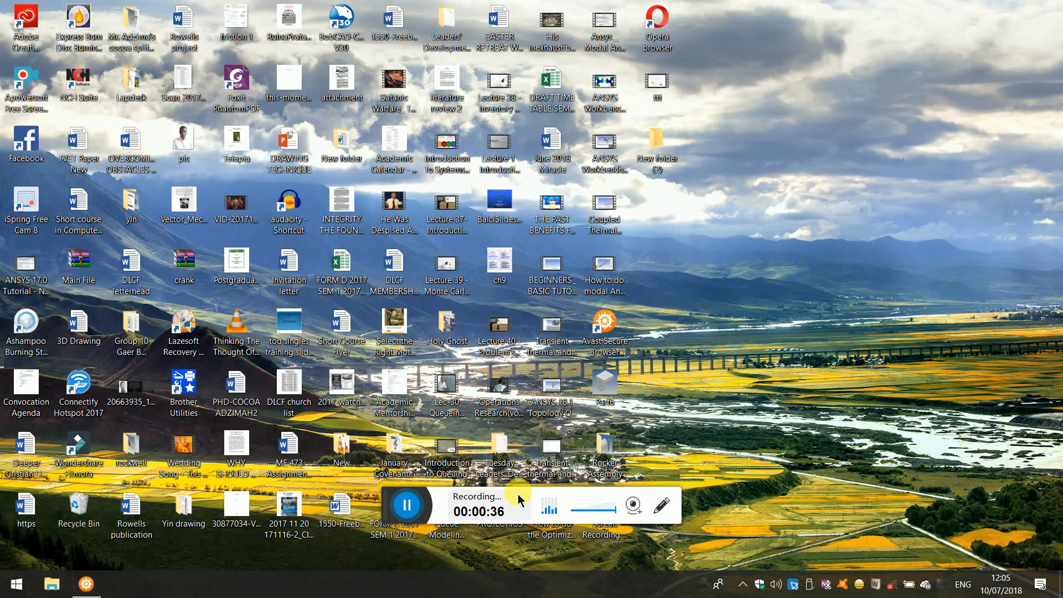
{"action": "left_click", "coordinate": [630, 512]}
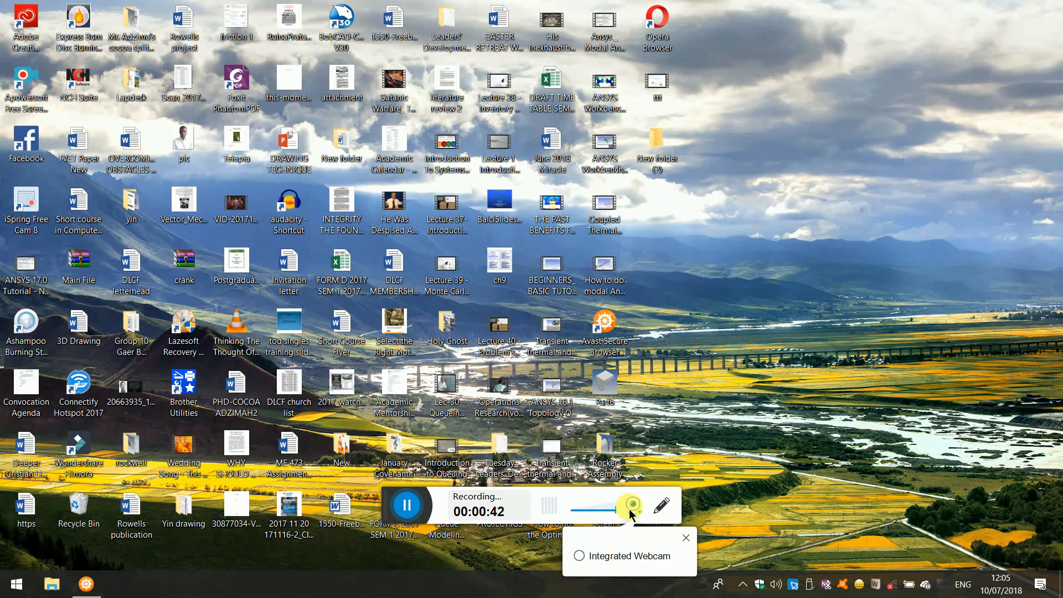
{"action": "left_click", "coordinate": [637, 556]}
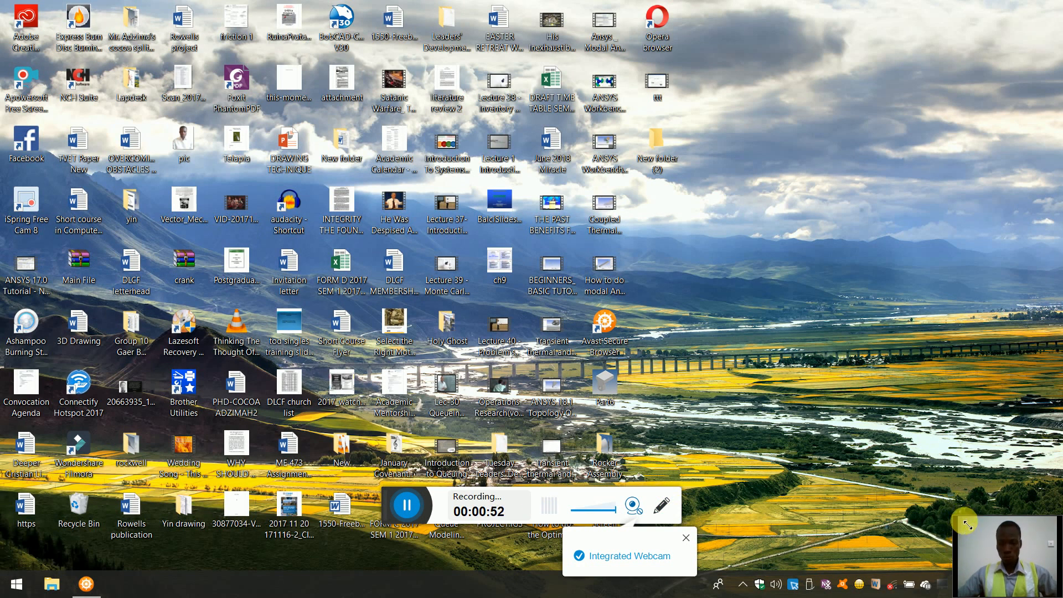
{"action": "left_click_drag", "start_coordinate": [967, 525], "coordinate": [935, 524]}
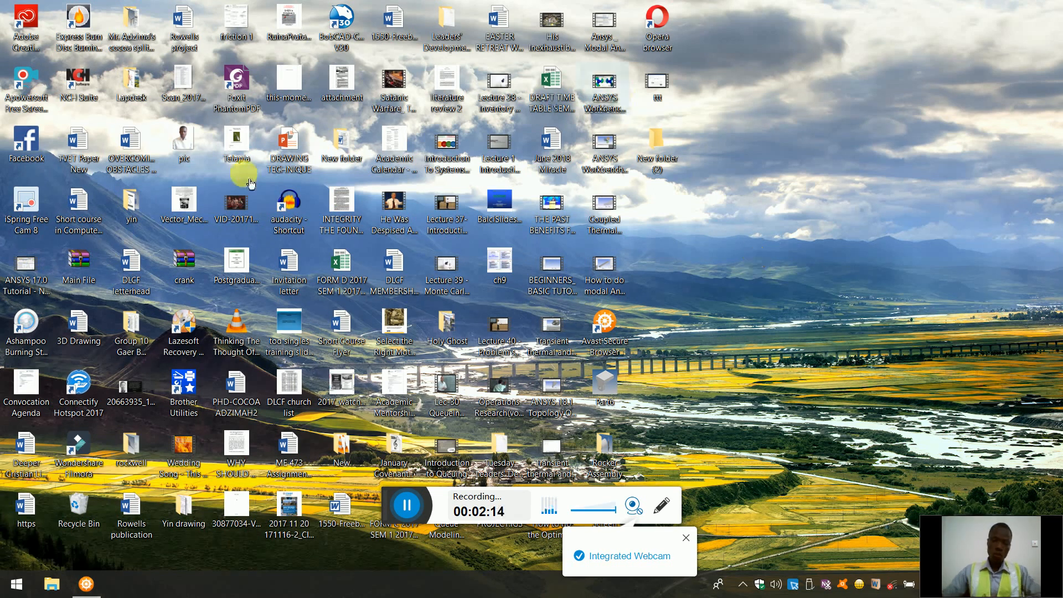
Launch Autodesk Inventor Professional 2017.
{"action": "left_click", "coordinate": [5, 586]}
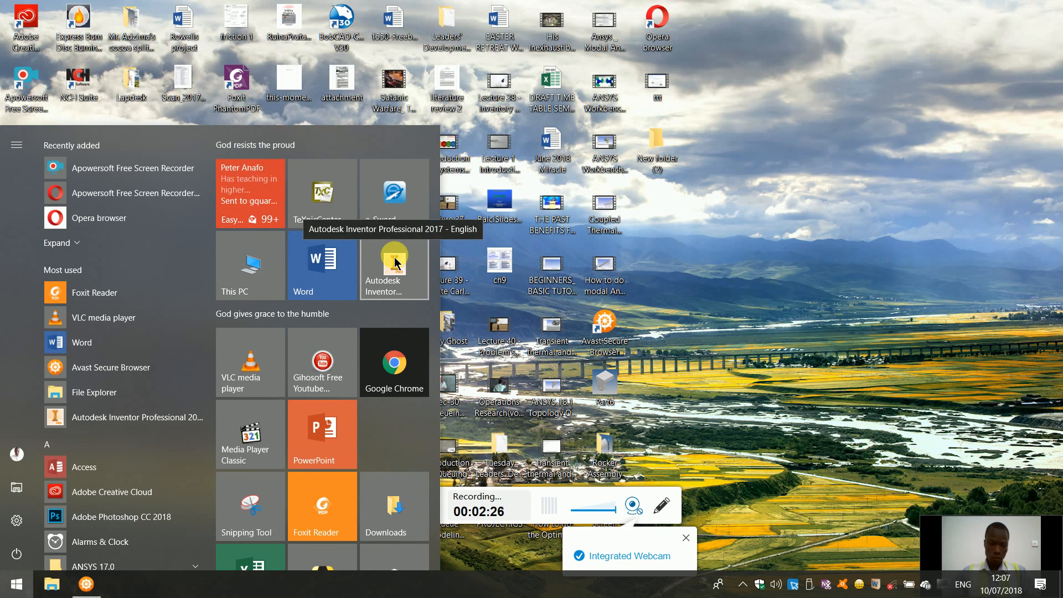
{"action": "left_click", "coordinate": [7, 588]}
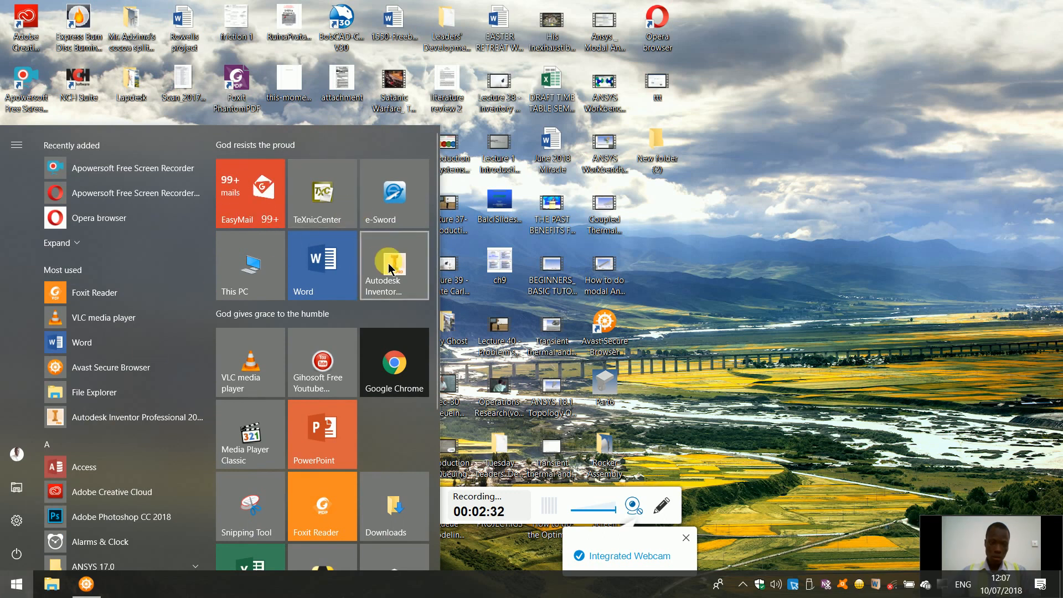
{"action": "left_click", "coordinate": [392, 268]}
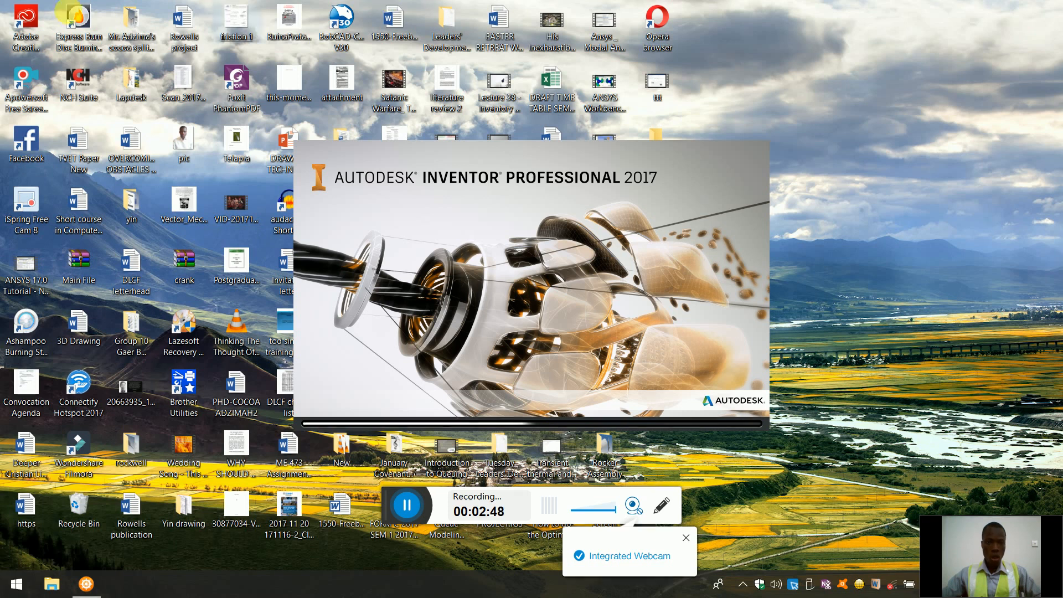
Open the Belt-RollerSupport_COMPLETE.jpg drawing from the Computer Graphics folder in OneDrive's Lecture Documents.
{"action": "left_click", "coordinate": [17, 584]}
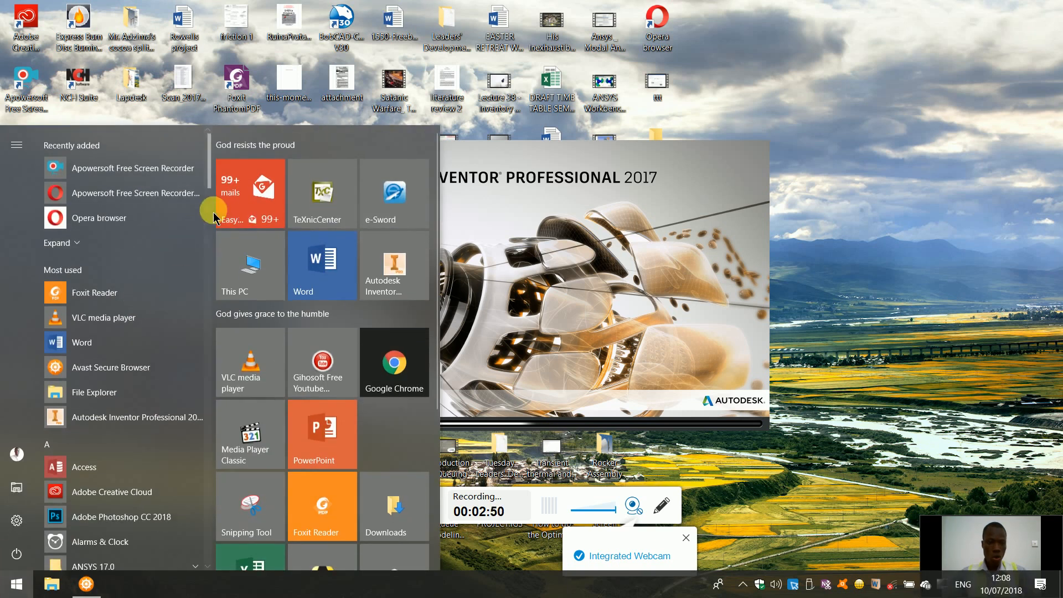
{"action": "left_click", "coordinate": [253, 269]}
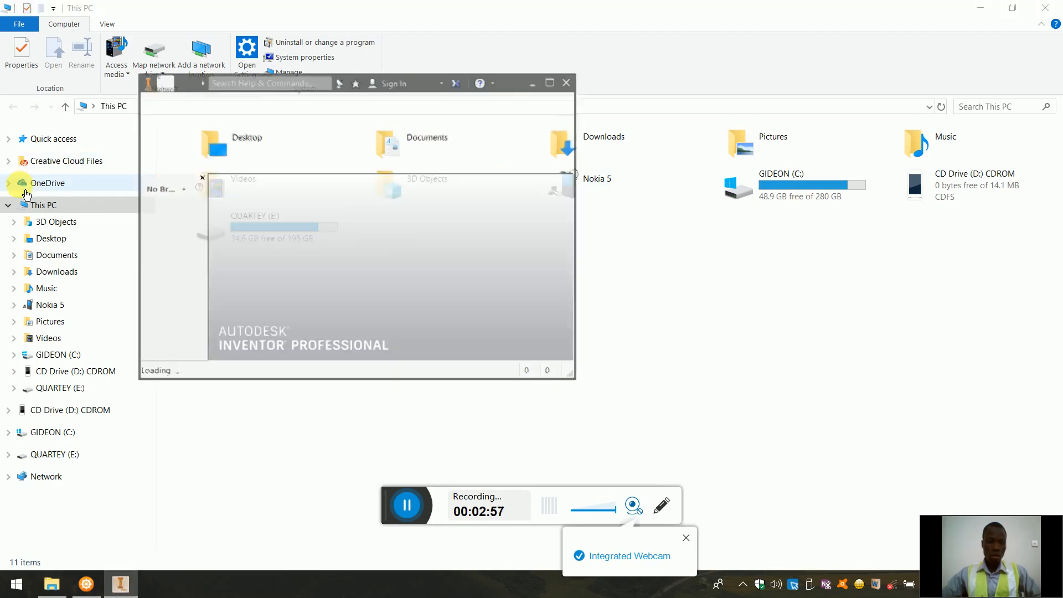
{"action": "left_click", "coordinate": [26, 188]}
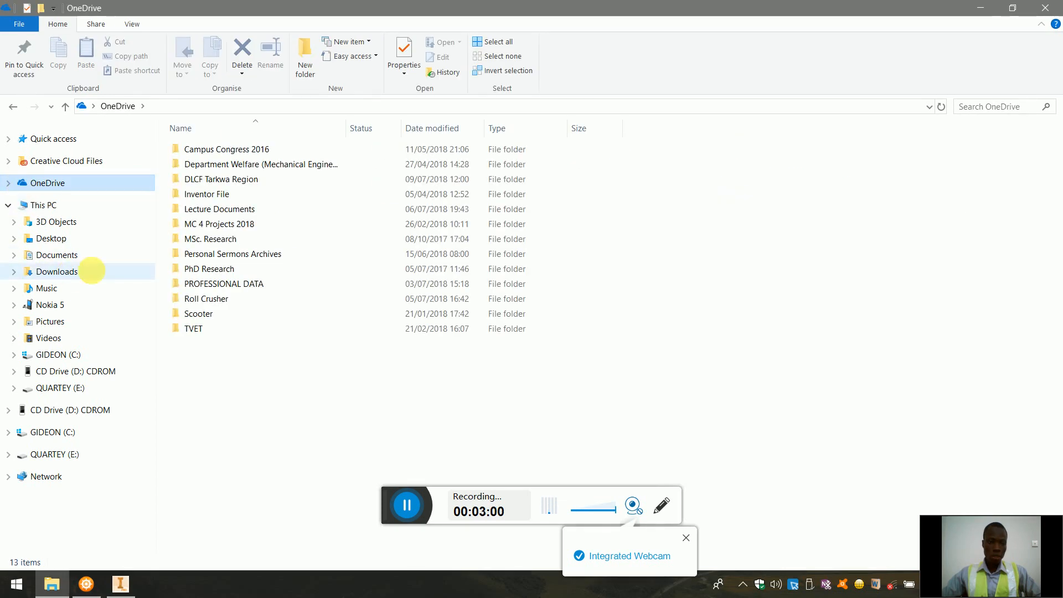
{"action": "left_click", "coordinate": [266, 198]}
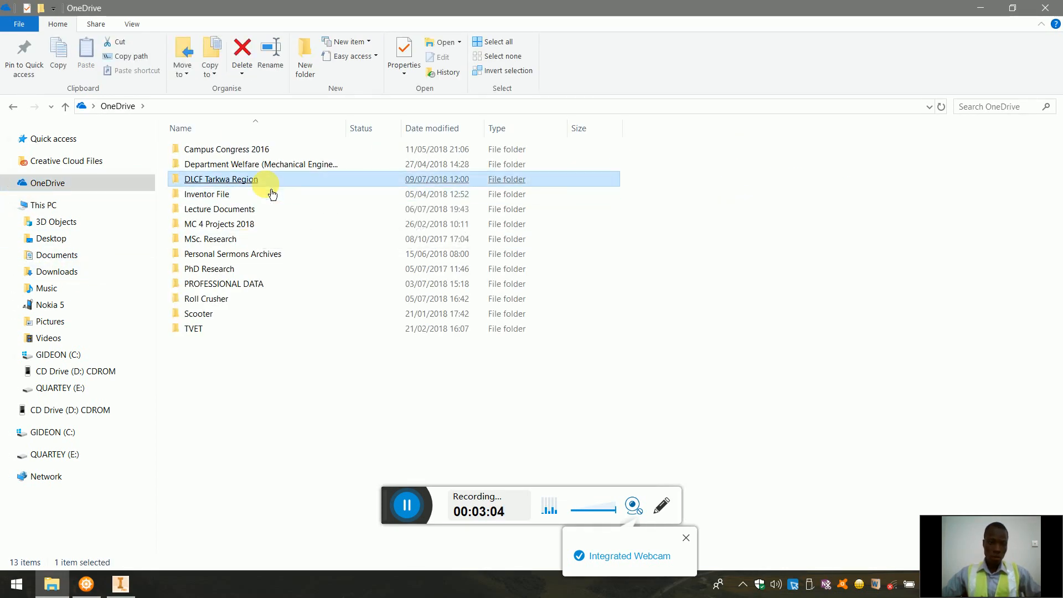
{"action": "double_click", "coordinate": [260, 208]}
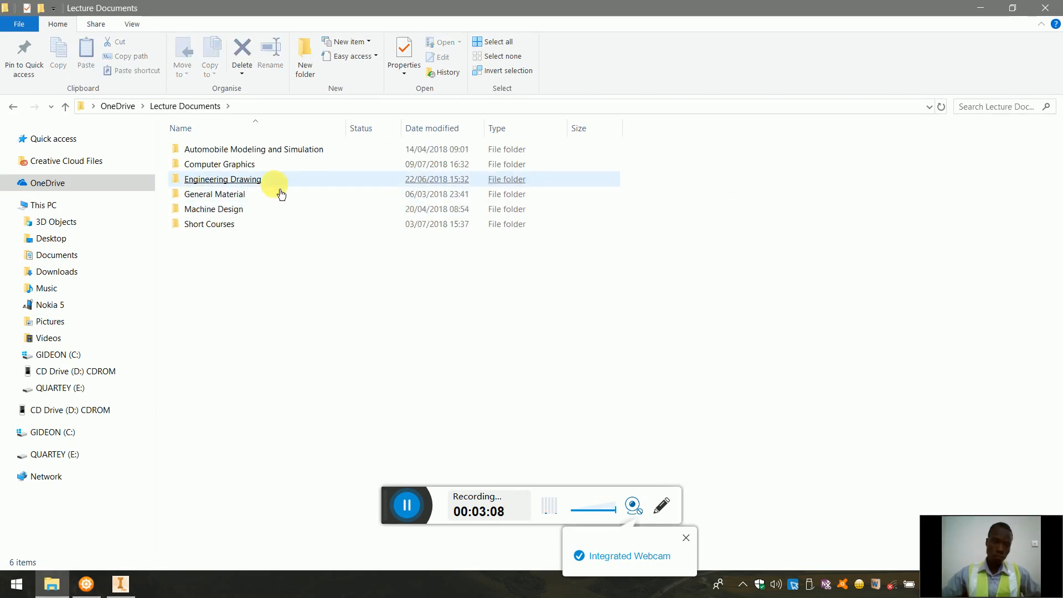
{"action": "left_click", "coordinate": [291, 167]}
{"action": "double_click", "coordinate": [293, 169]}
{"action": "left_click", "coordinate": [293, 168]}
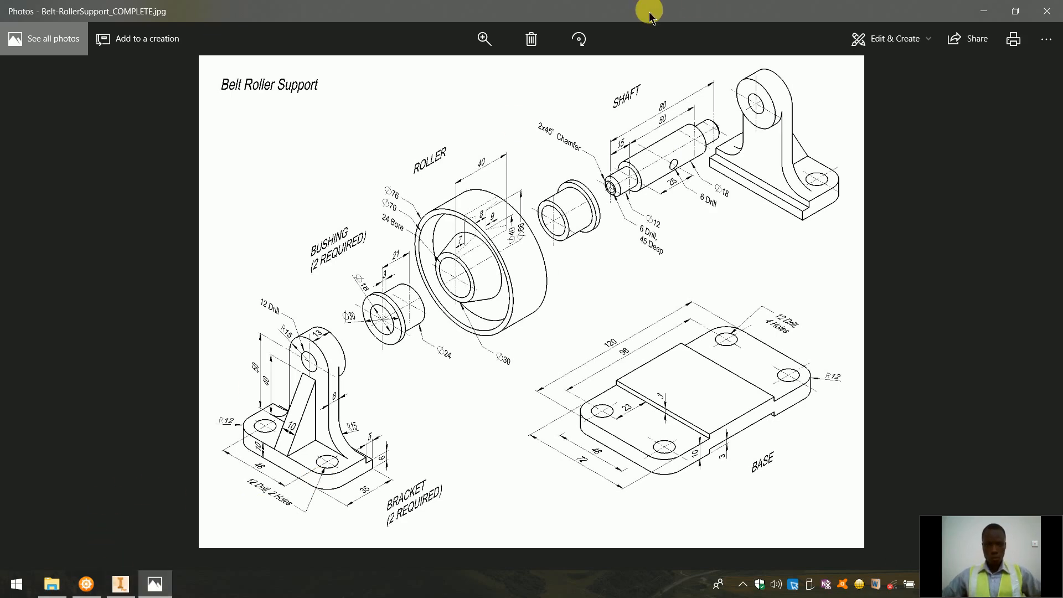
Arrange the Inventor window and the Belt Roller Support drawing side by side, giving Inventor about two thirds of the screen width.
{"action": "left_click_drag", "start_coordinate": [666, 18], "coordinate": [1058, 251]}
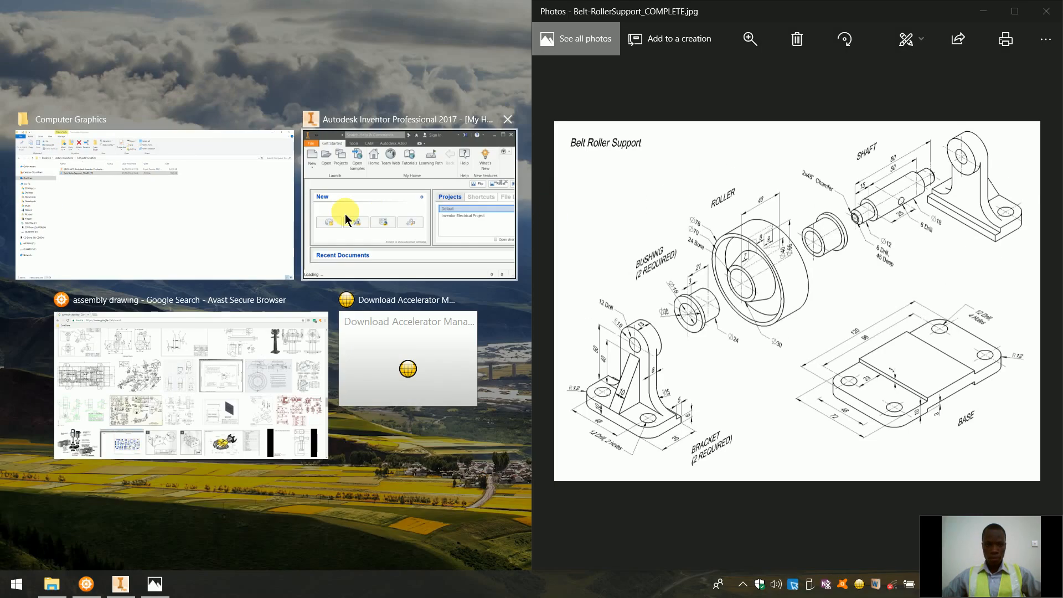
{"action": "left_click", "coordinate": [349, 216]}
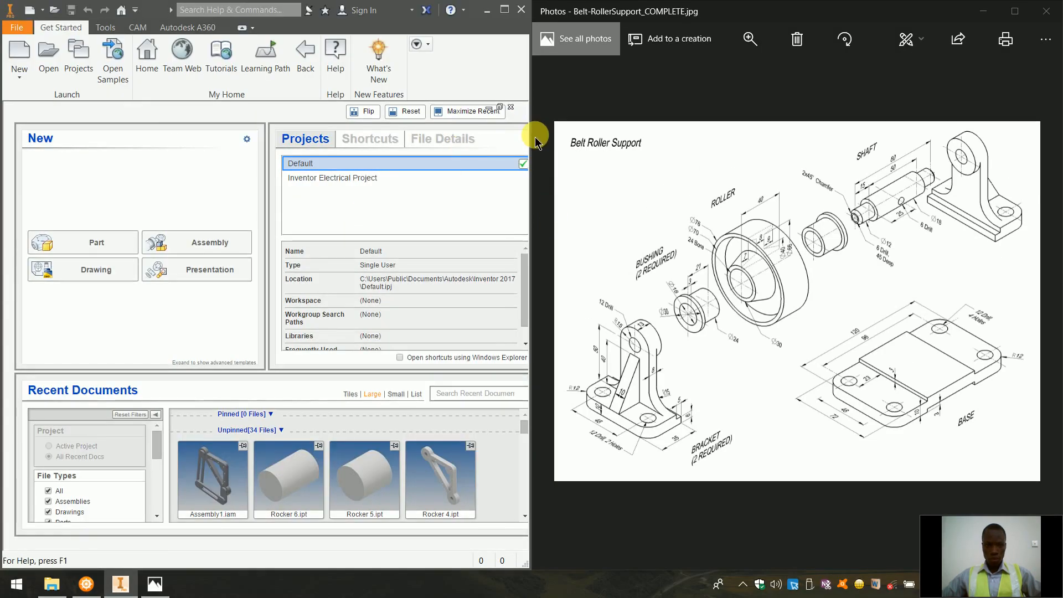
{"action": "left_click_drag", "start_coordinate": [538, 144], "coordinate": [624, 142]}
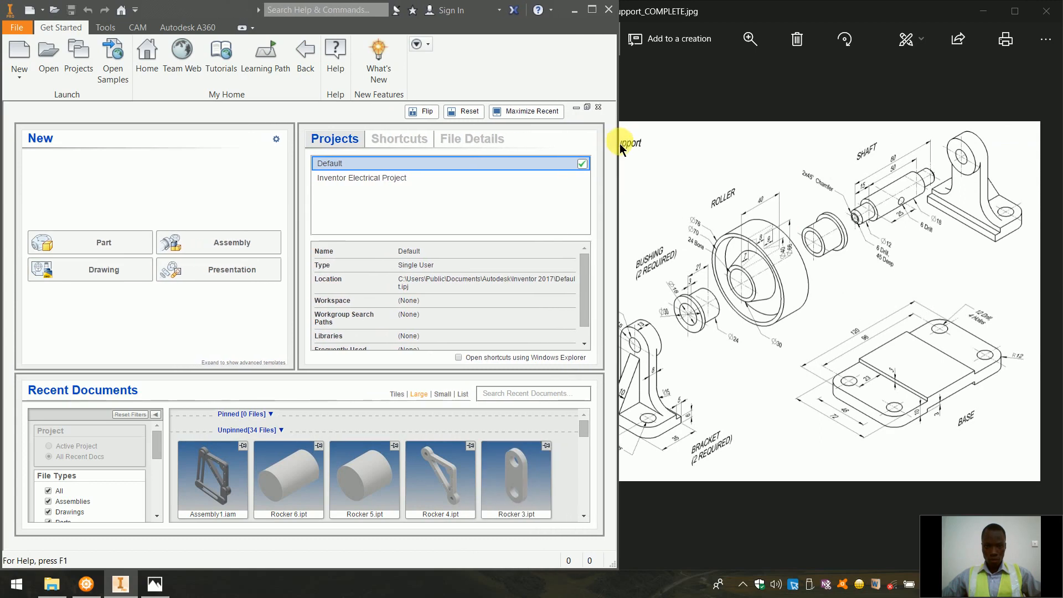
{"action": "left_click", "coordinate": [565, 108]}
{"action": "left_click_drag", "start_coordinate": [532, 111], "coordinate": [670, 144]}
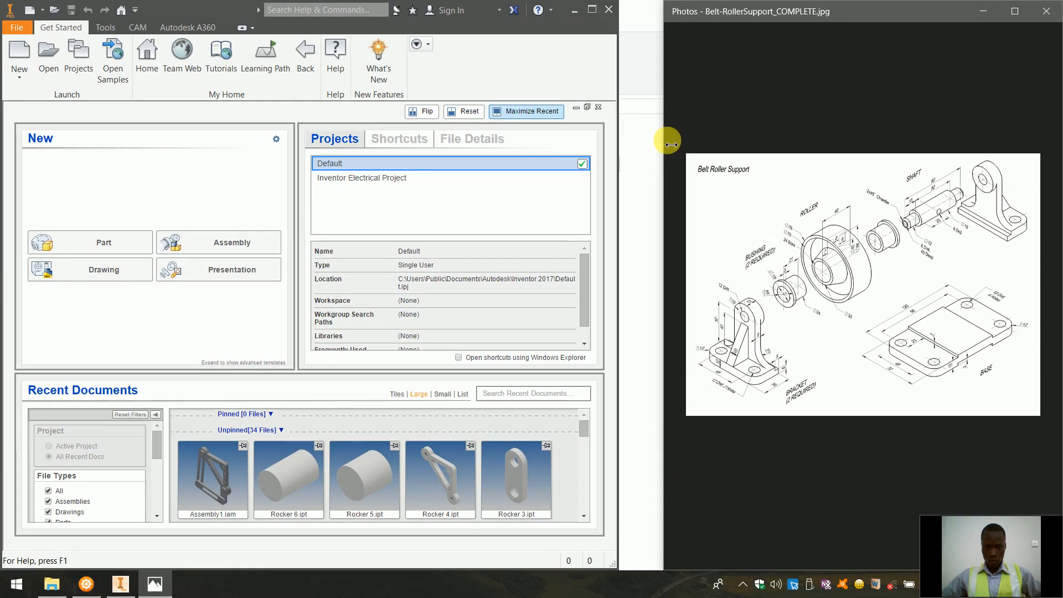
{"action": "left_click_drag", "start_coordinate": [621, 136], "coordinate": [663, 135]}
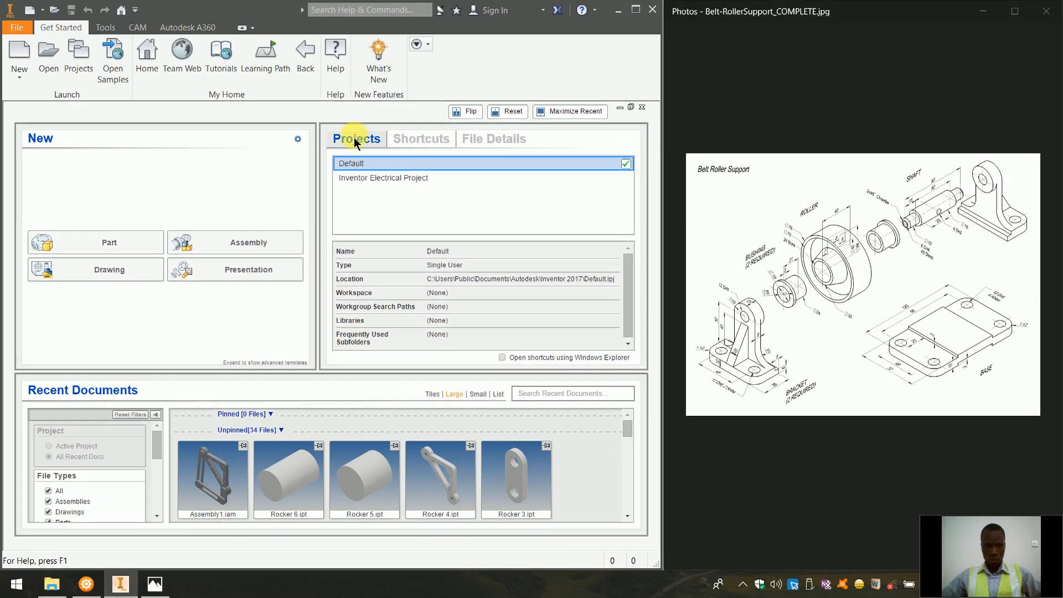
{"action": "left_click", "coordinate": [817, 188]}
{"action": "scroll", "coordinate": [816, 188], "scroll_direction": "up", "scroll_amount": 3}
{"action": "mouse_move", "coordinate": [899, 244]}
{"action": "left_mouse_down"}
{"action": "mouse_move", "coordinate": [692, 280]}
{"action": "mouse_move", "coordinate": [822, 239]}
{"action": "mouse_move", "coordinate": [868, 245]}
{"action": "mouse_move", "coordinate": [986, 221]}
{"action": "mouse_move", "coordinate": [883, 237]}
{"action": "mouse_move", "coordinate": [1002, 238]}
{"action": "mouse_move", "coordinate": [885, 296]}
{"action": "mouse_move", "coordinate": [873, 290]}
{"action": "mouse_move", "coordinate": [890, 230]}
{"action": "mouse_move", "coordinate": [807, 290]}
{"action": "left_mouse_up"}
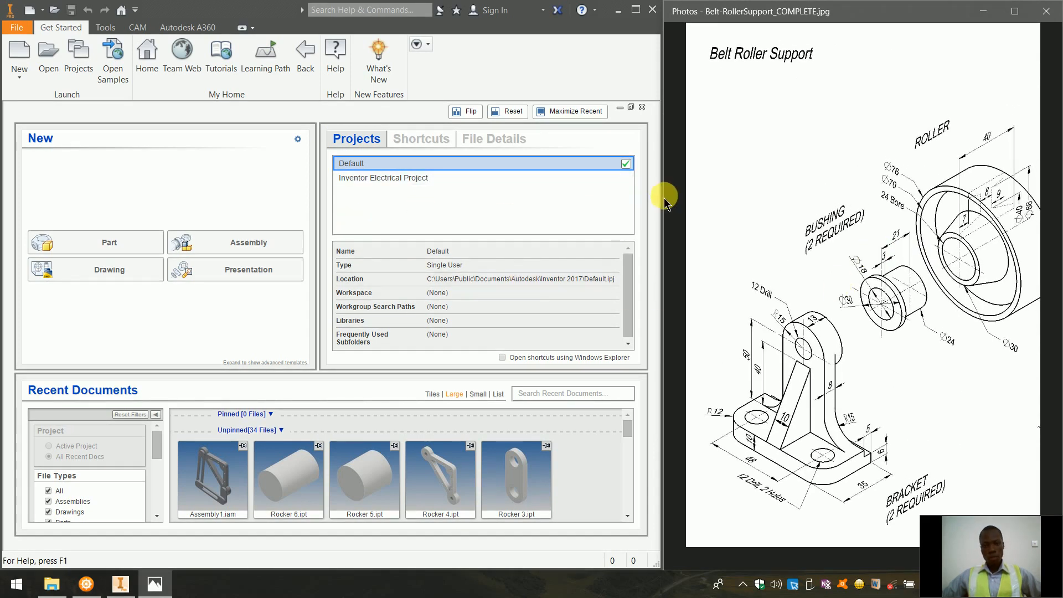
{"action": "left_click_drag", "start_coordinate": [670, 204], "coordinate": [690, 194]}
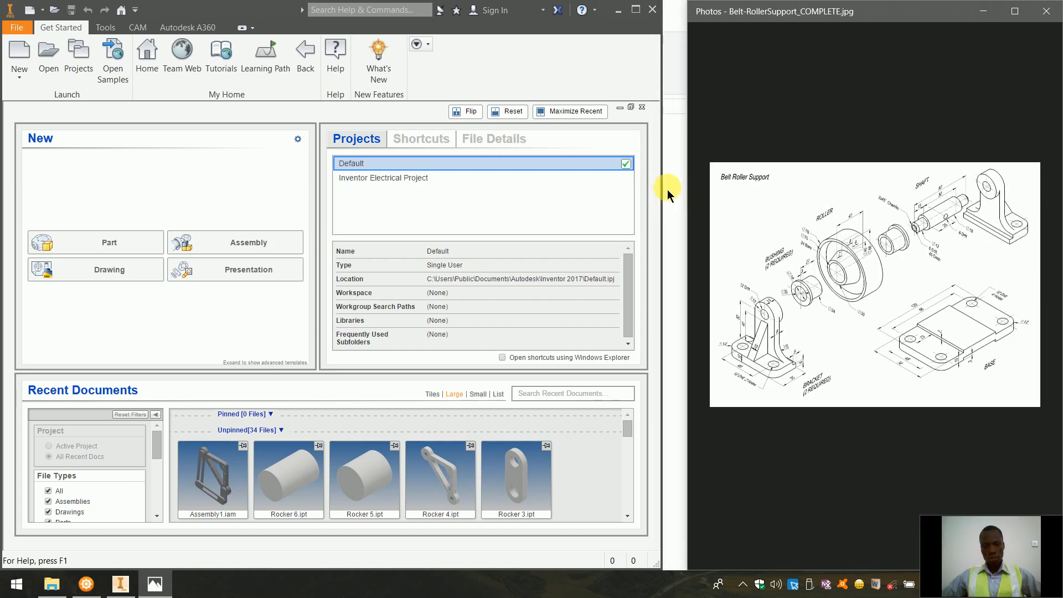
{"action": "left_click_drag", "start_coordinate": [665, 191], "coordinate": [685, 191]}
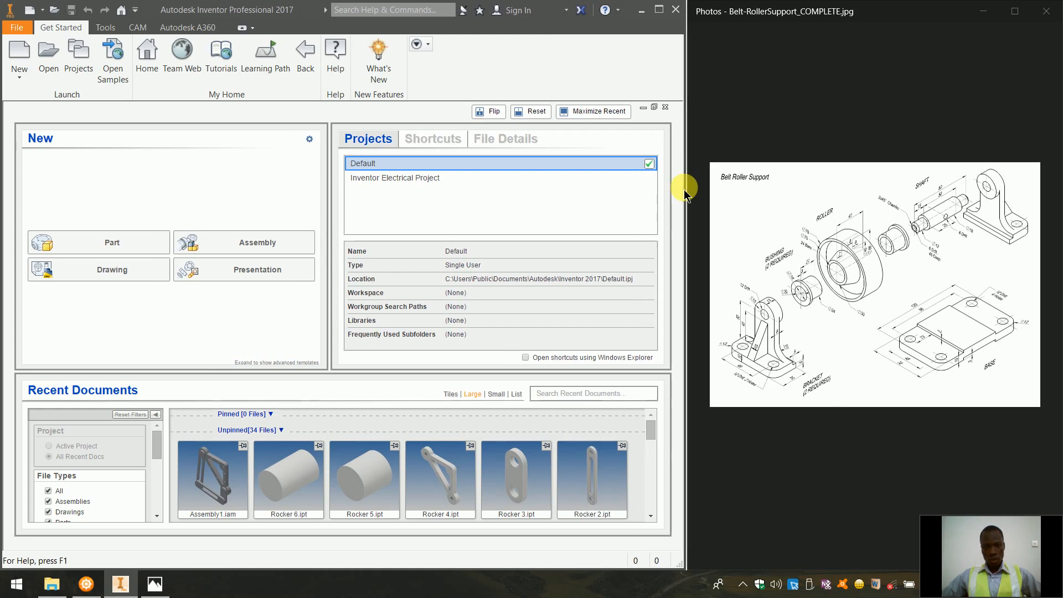
Examine the bracket, bushing, roller, shaft and base with their dimensions in the Belt Roller Support drawing.
{"action": "double_click", "coordinate": [737, 189]}
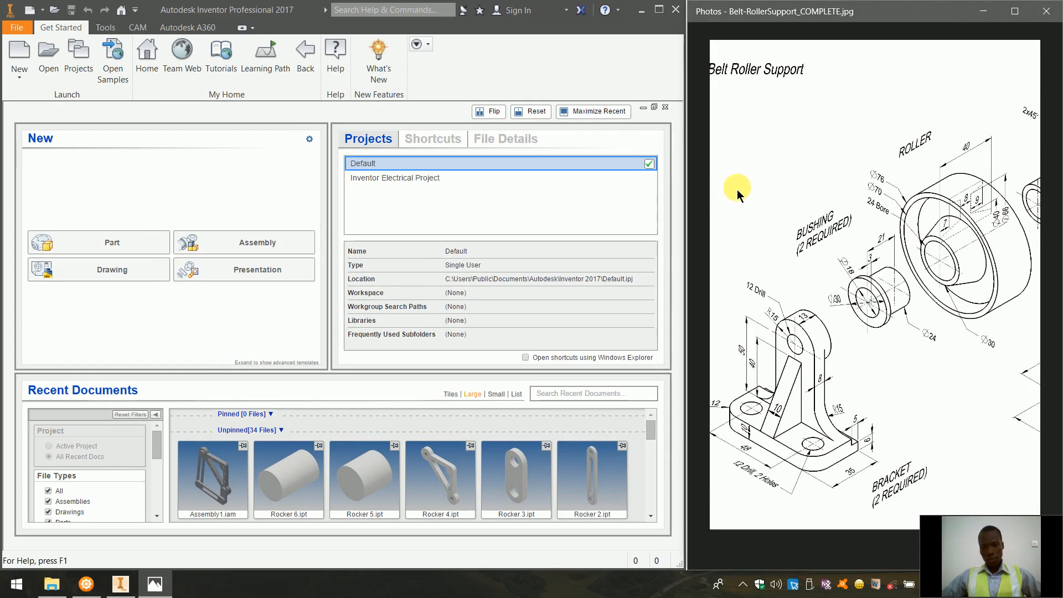
{"action": "left_click_drag", "start_coordinate": [784, 277], "coordinate": [825, 210]}
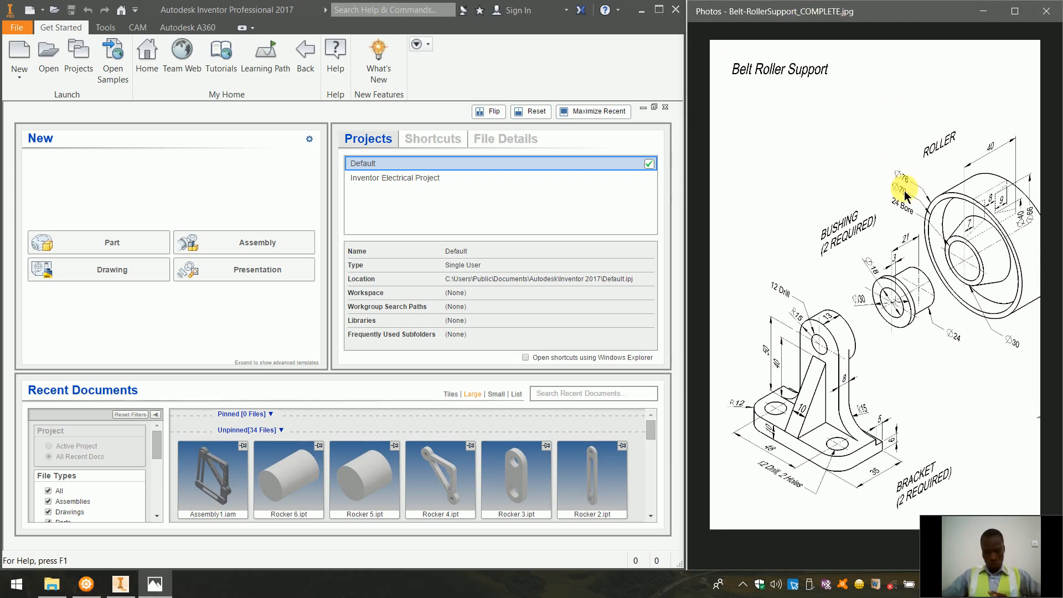
{"action": "scroll", "coordinate": [857, 244], "scroll_direction": "up", "scroll_amount": 1}
{"action": "mouse_move", "coordinate": [857, 239]}
{"action": "left_mouse_down"}
{"action": "mouse_move", "coordinate": [771, 268]}
{"action": "mouse_move", "coordinate": [708, 231]}
{"action": "left_mouse_up"}
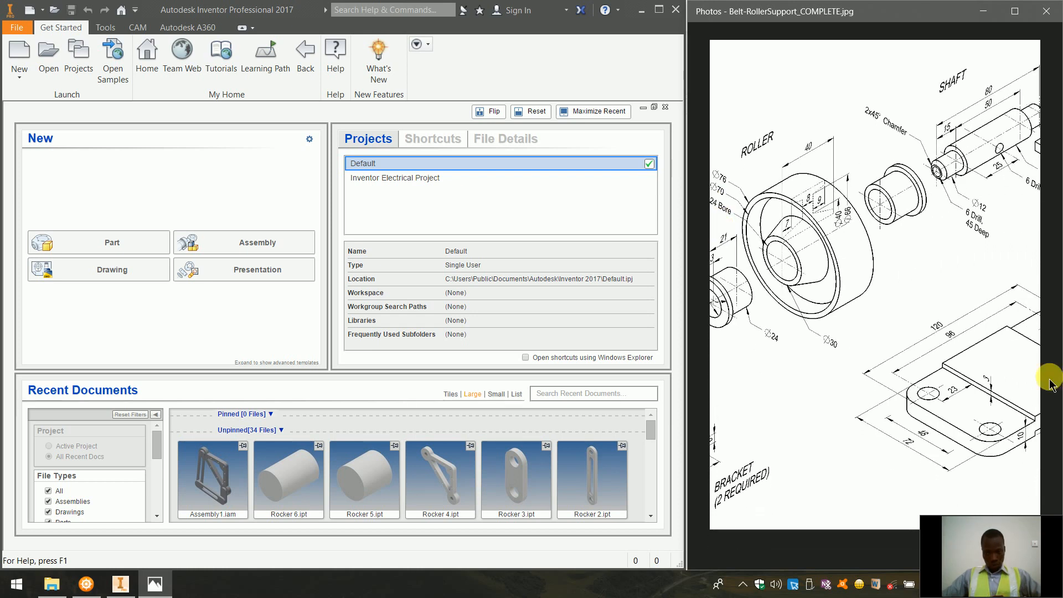
{"action": "mouse_move", "coordinate": [961, 332]}
{"action": "left_mouse_down"}
{"action": "mouse_move", "coordinate": [878, 325]}
{"action": "mouse_move", "coordinate": [961, 214]}
{"action": "mouse_move", "coordinate": [969, 247]}
{"action": "mouse_move", "coordinate": [990, 256]}
{"action": "left_mouse_up"}
{"action": "mouse_move", "coordinate": [866, 267]}
{"action": "left_mouse_down"}
{"action": "mouse_move", "coordinate": [889, 241]}
{"action": "mouse_move", "coordinate": [973, 214]}
{"action": "left_mouse_up"}
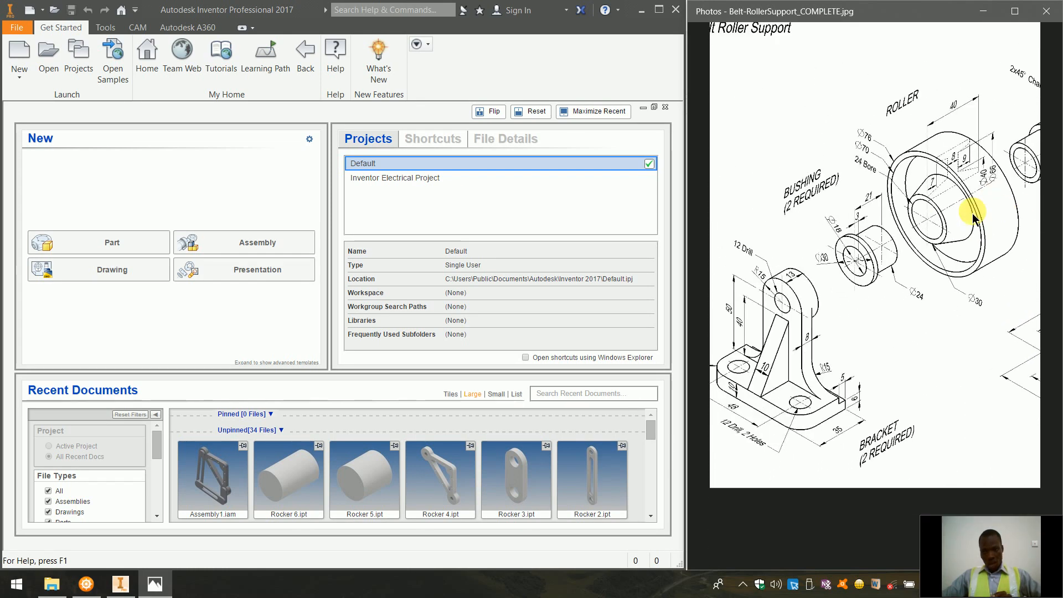
{"action": "left_click_drag", "start_coordinate": [911, 248], "coordinate": [937, 233]}
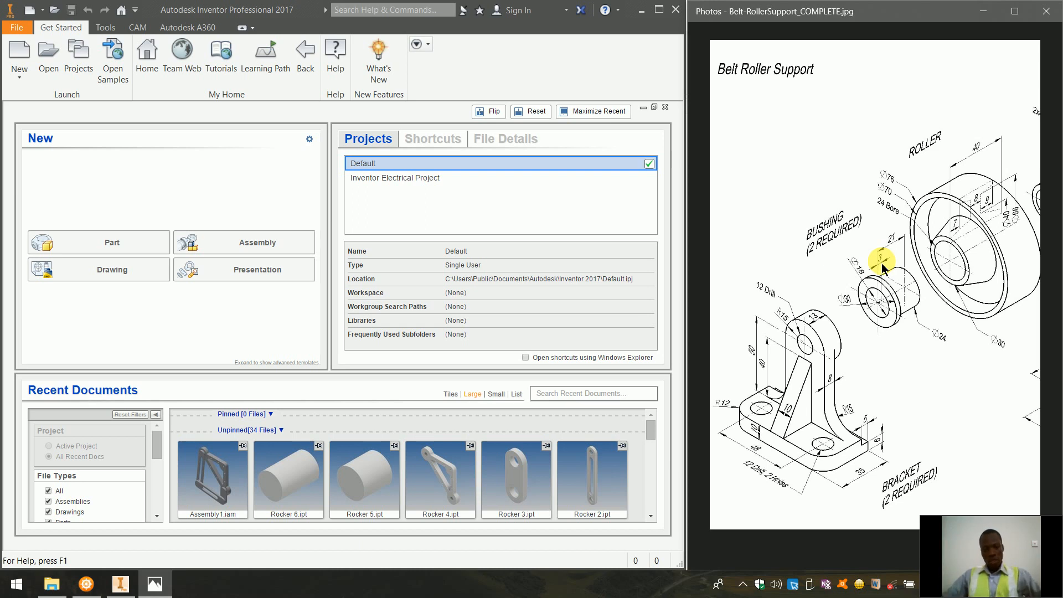
{"action": "left_click", "coordinate": [875, 264]}
{"action": "double_click", "coordinate": [874, 265]}
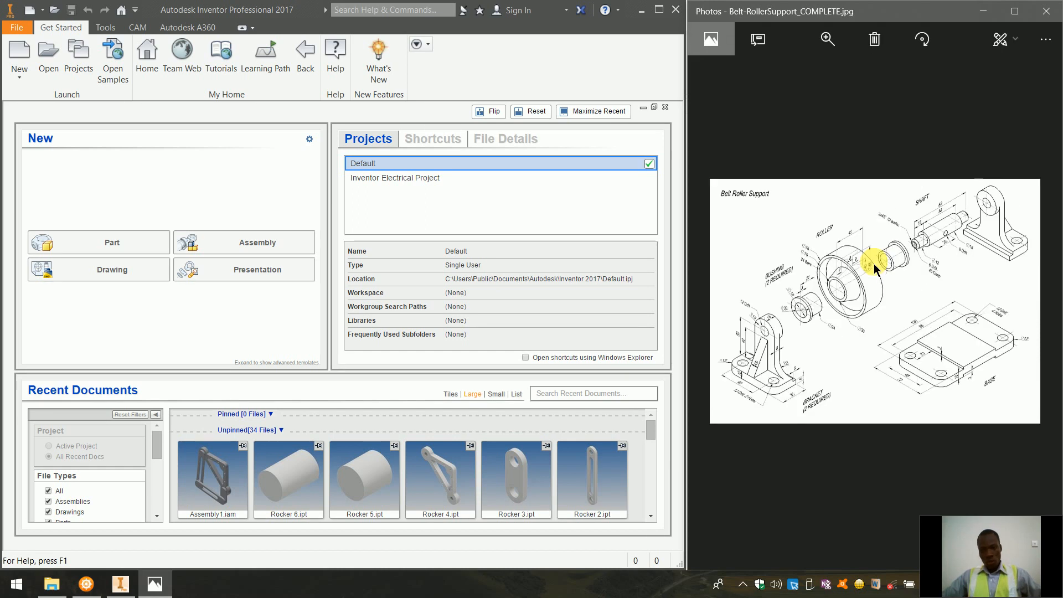
{"action": "double_click", "coordinate": [874, 265]}
{"action": "mouse_move", "coordinate": [852, 269]}
{"action": "left_mouse_down"}
{"action": "mouse_move", "coordinate": [910, 269]}
{"action": "mouse_move", "coordinate": [965, 291]}
{"action": "left_mouse_up"}
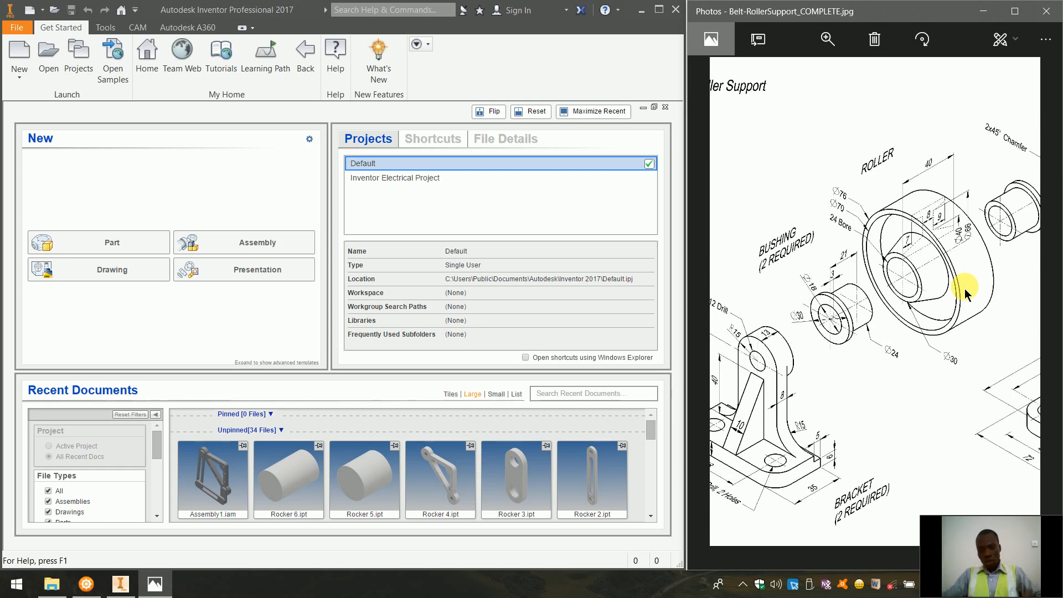
{"action": "left_click_drag", "start_coordinate": [866, 334], "coordinate": [917, 309]}
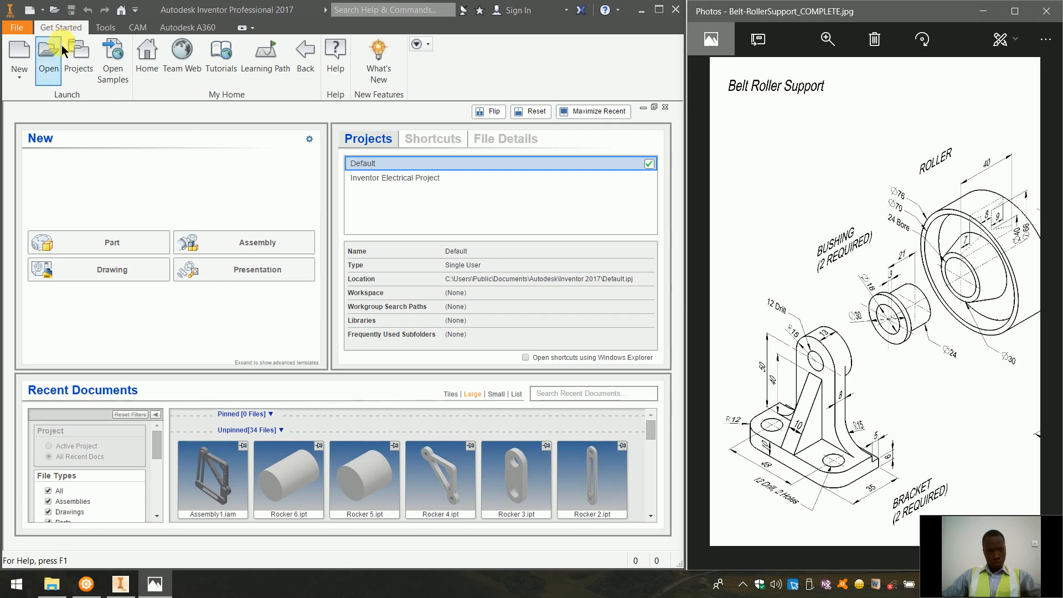
Start a new single-user project and name it Belt Roller Support.
{"action": "left_click", "coordinate": [81, 65]}
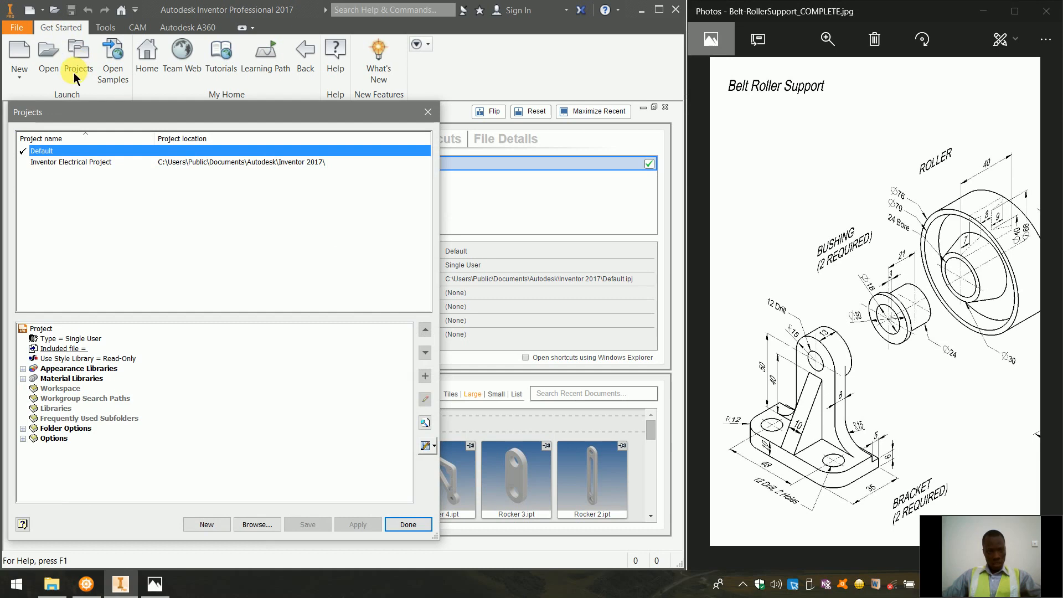
{"action": "left_click", "coordinate": [215, 525]}
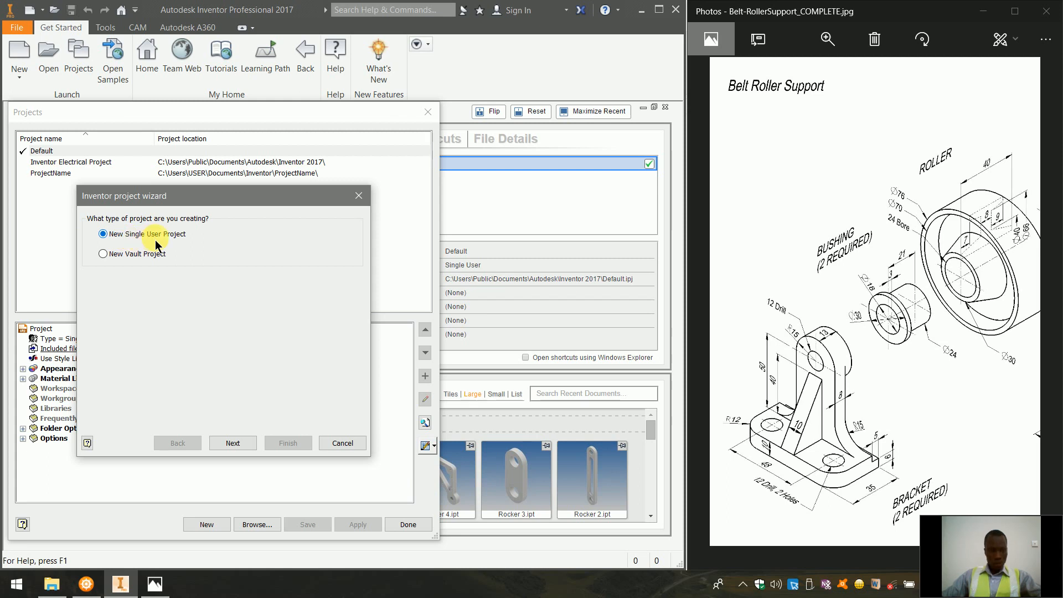
{"action": "left_click", "coordinate": [233, 443]}
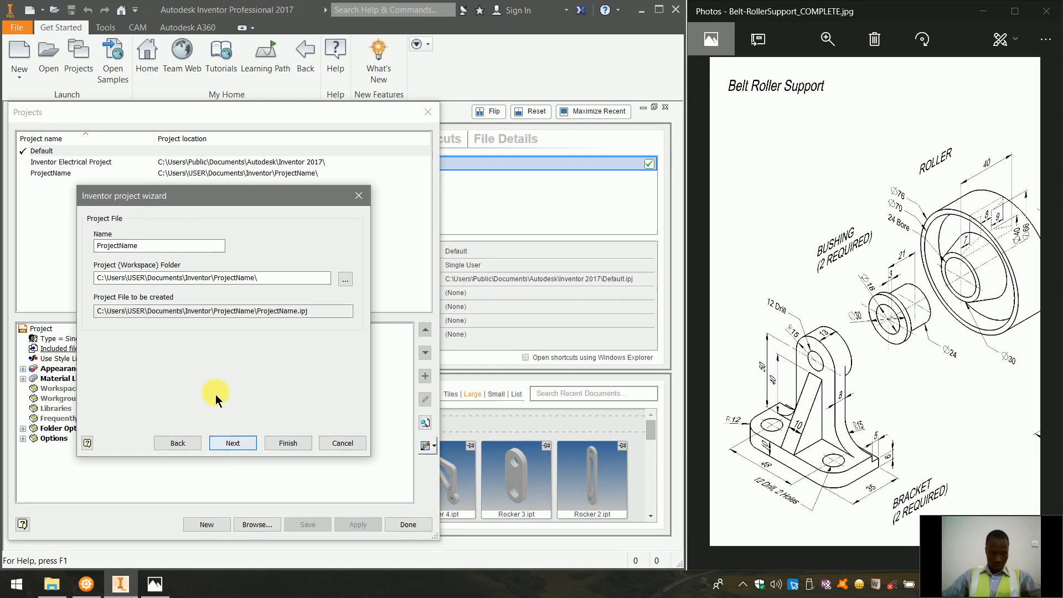
{"action": "double_click", "coordinate": [148, 245]}
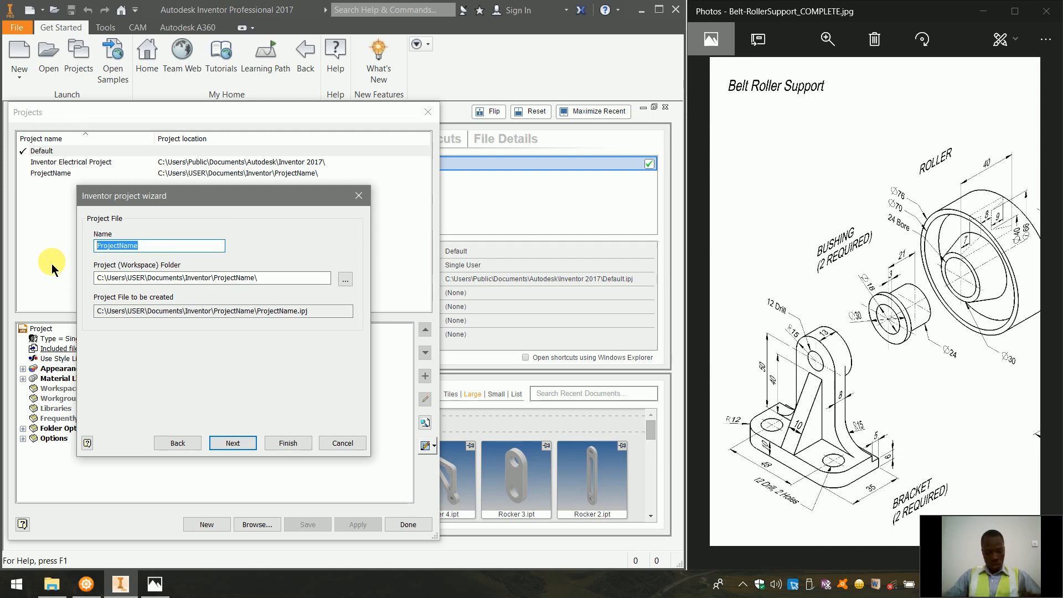
{"action": "type", "text": "B"}
{"action": "type", "text": "el"}
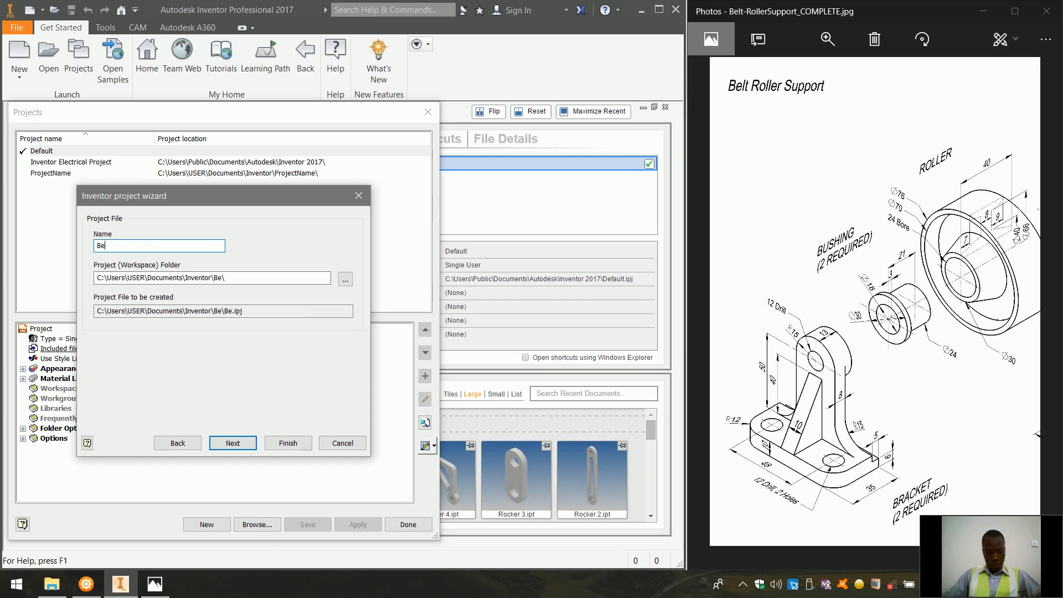
{"action": "type", "text": "t Roller "}
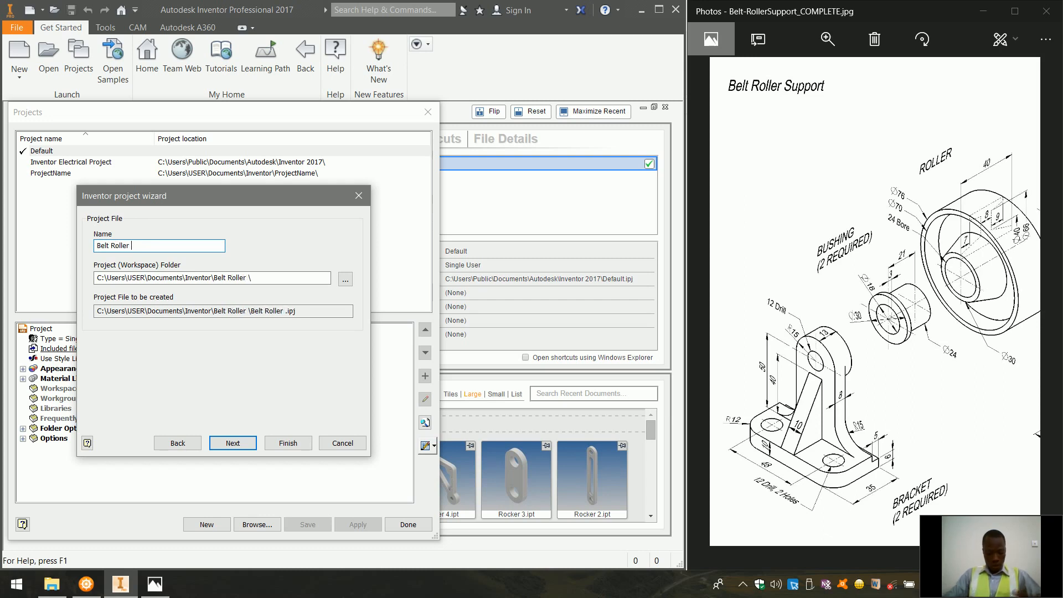
{"action": "type", "text": "Su"}
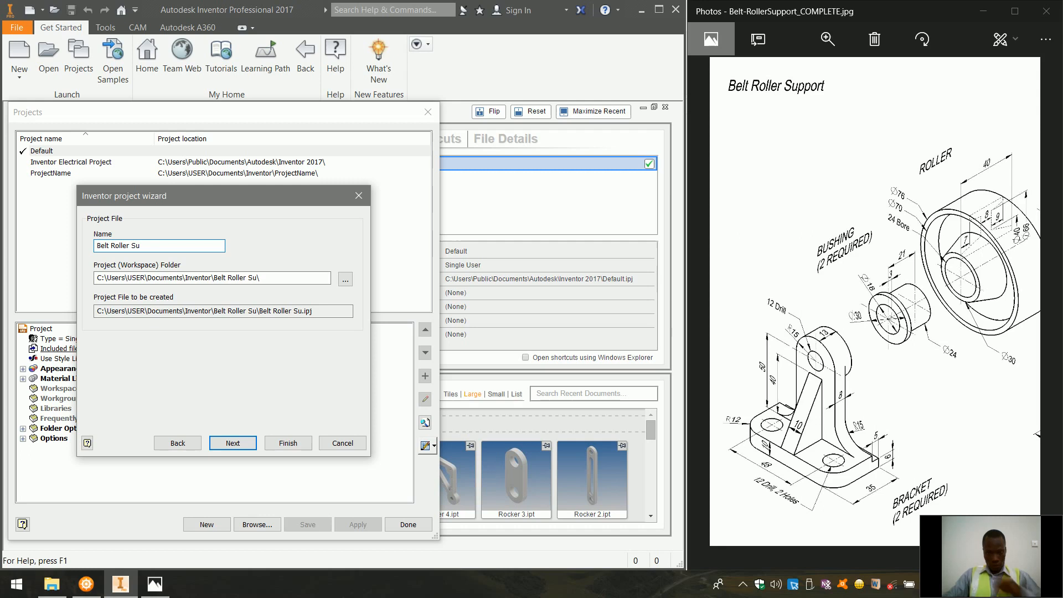
{"action": "type", "text": "pport"}
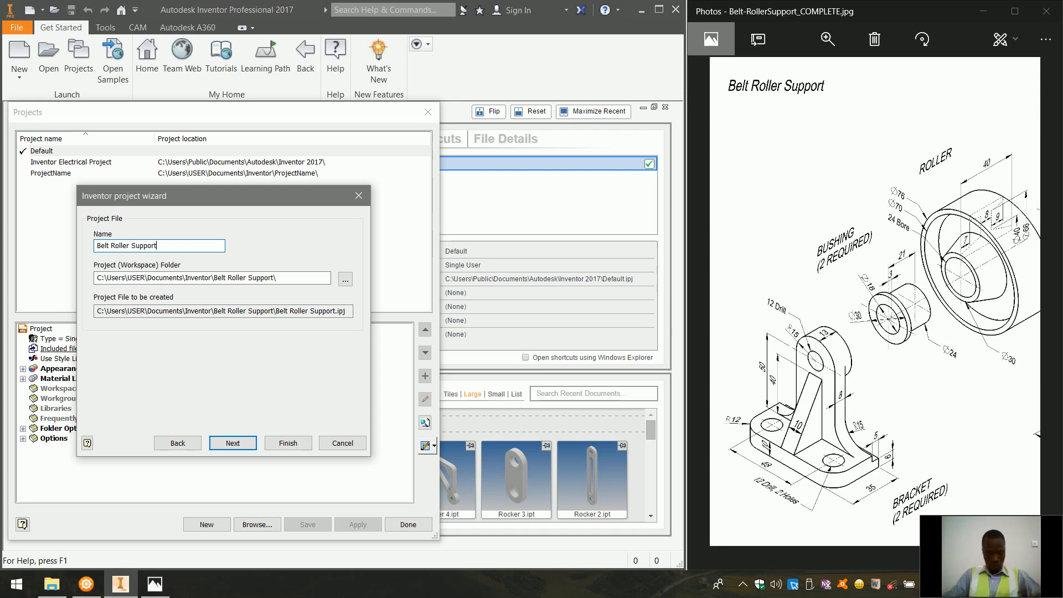
Set a new Belt Roller Support folder on the Desktop as the project's workspace folder and finish creating the project.
{"action": "left_click", "coordinate": [345, 280]}
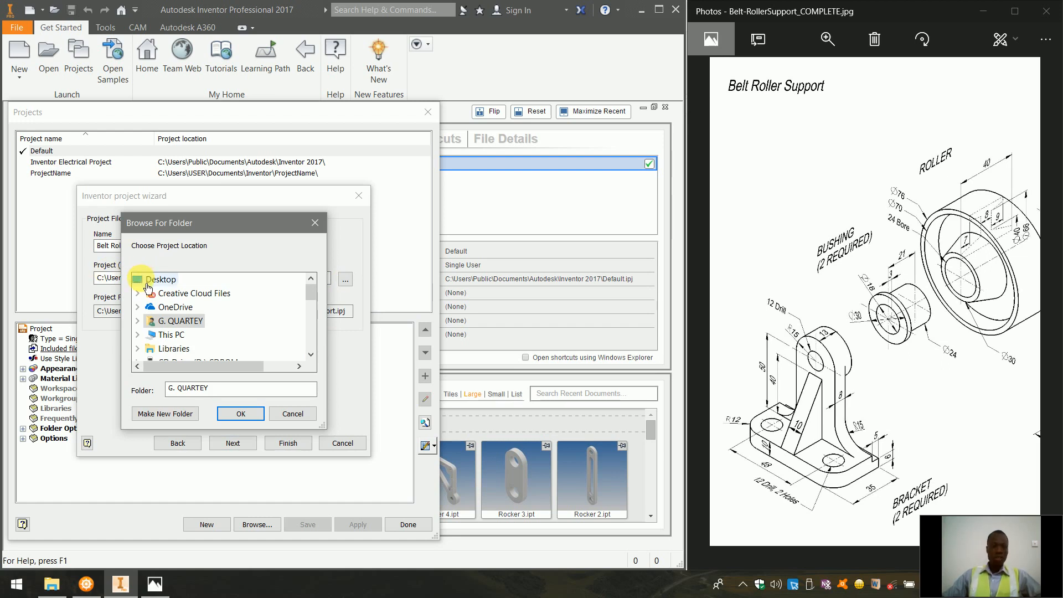
{"action": "left_click", "coordinate": [148, 285]}
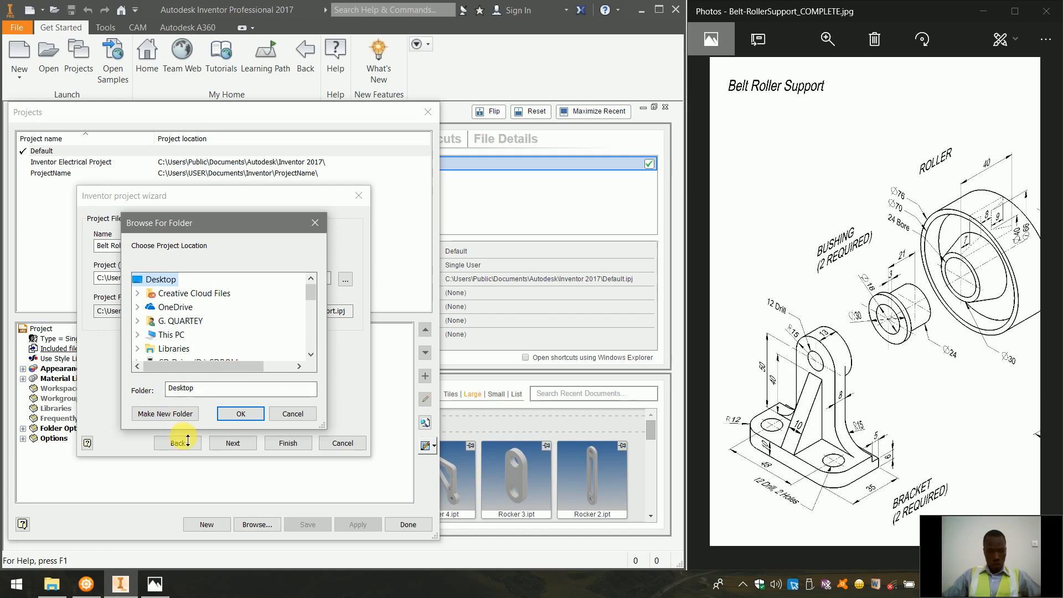
{"action": "left_click", "coordinate": [181, 419]}
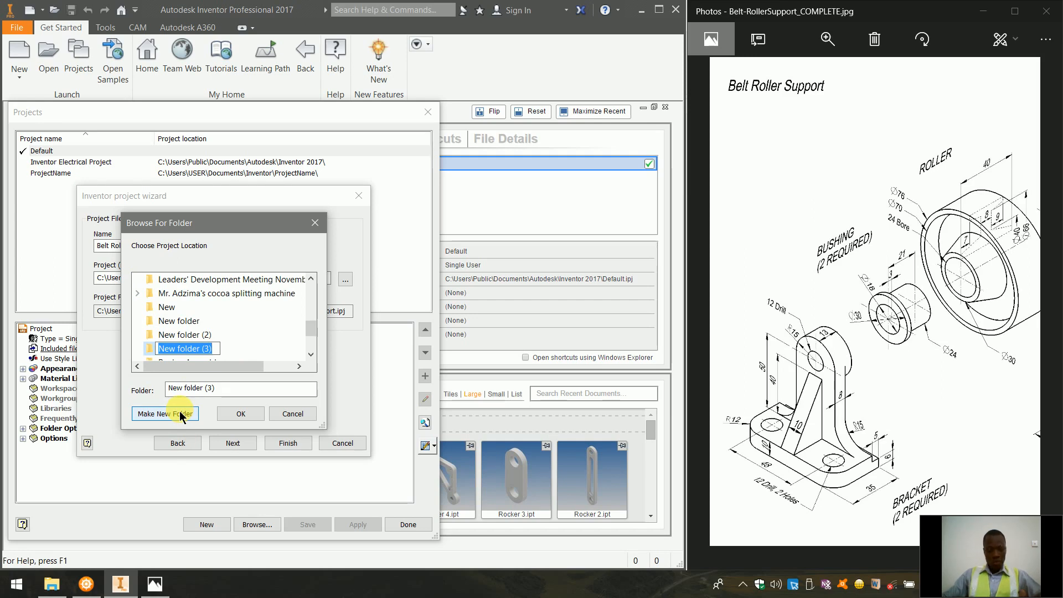
{"action": "type", "text": "Belt "}
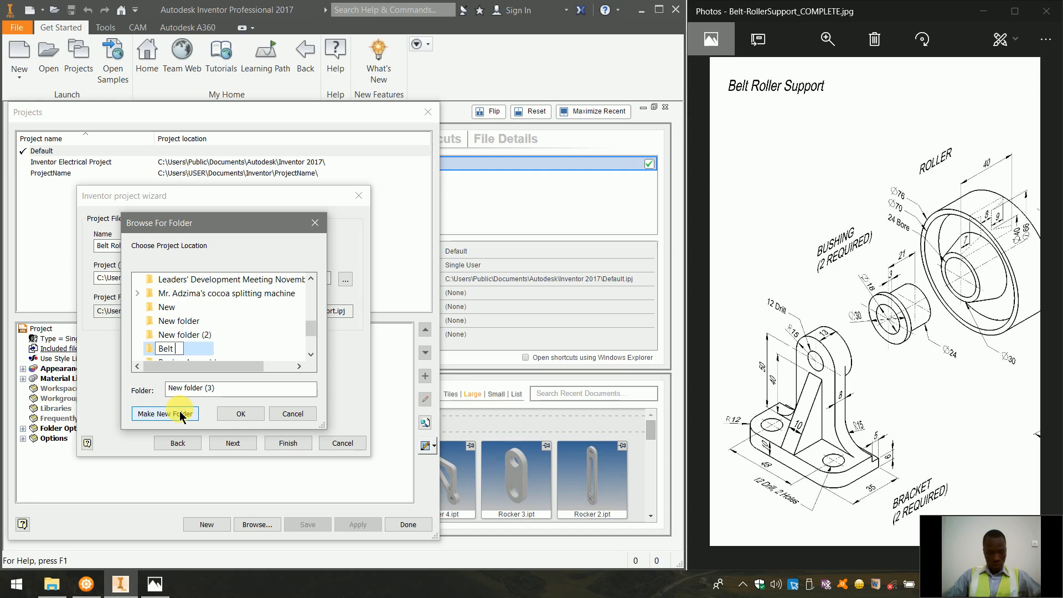
{"action": "type", "text": "Roller Supp"}
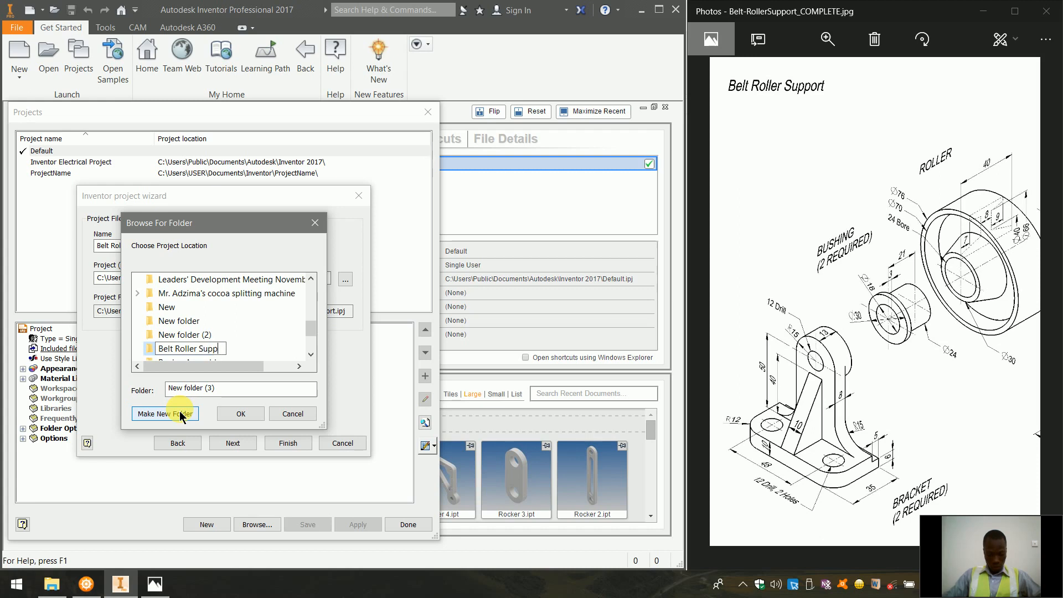
{"action": "type", "text": "ort"}
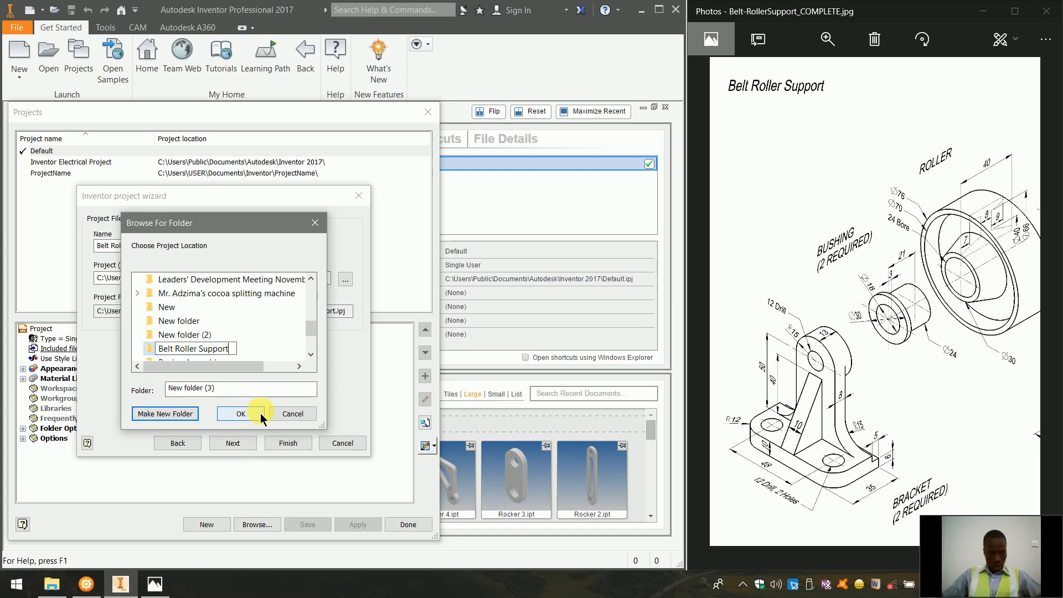
{"action": "left_click", "coordinate": [240, 414]}
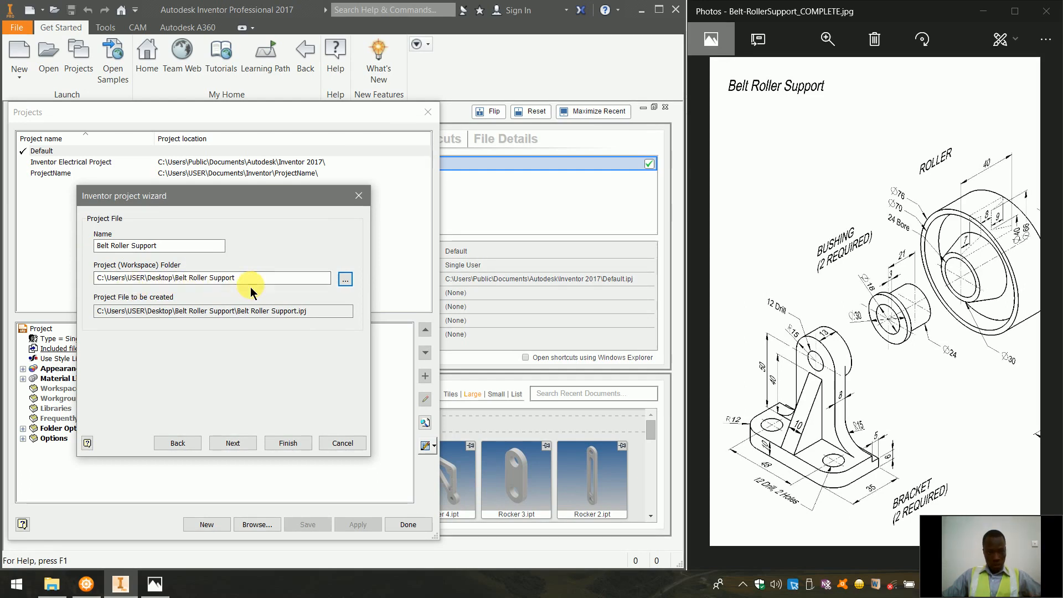
{"action": "left_click", "coordinate": [300, 443]}
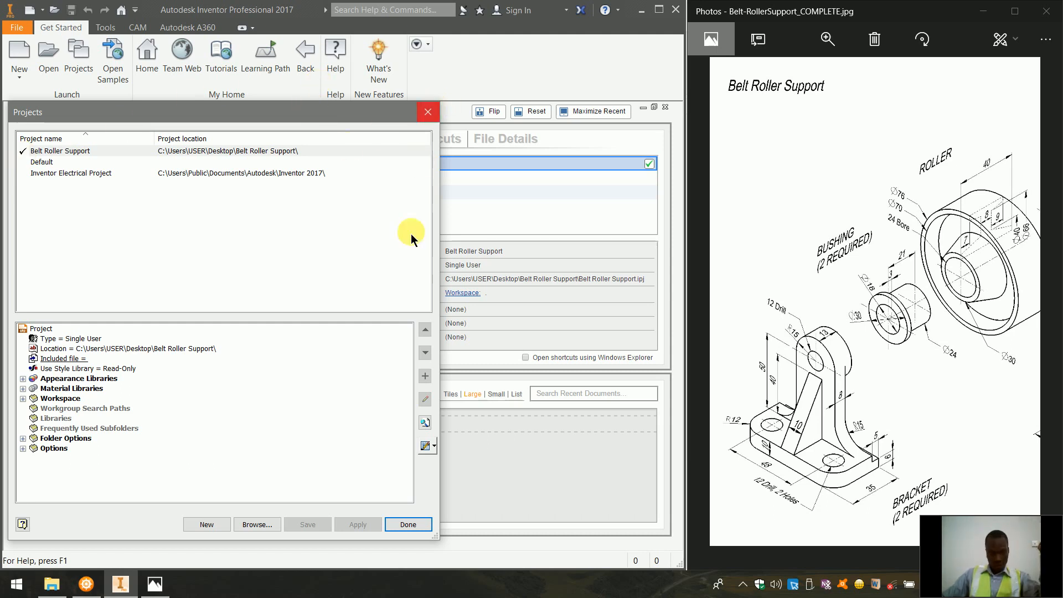
{"action": "left_click", "coordinate": [411, 522]}
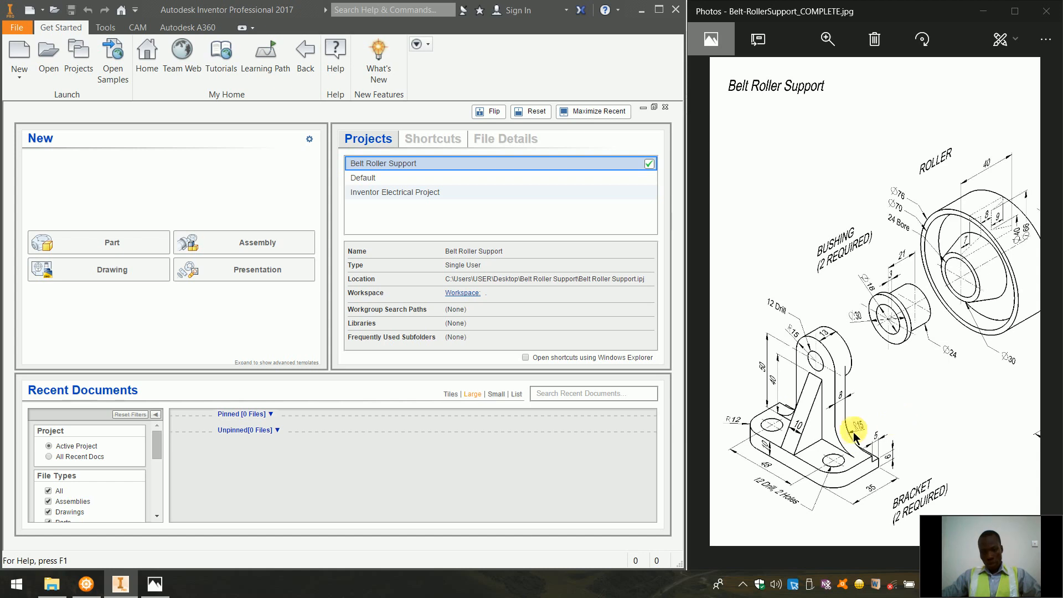
Examine the bracket, bushing, roller, shaft and base with their dimensions in the reference drawing, returning to the bracket.
{"action": "left_click", "coordinate": [840, 415]}
{"action": "scroll", "coordinate": [833, 352], "scroll_direction": "up", "scroll_amount": 1}
{"action": "scroll", "coordinate": [825, 356], "scroll_direction": "down", "scroll_amount": 1}
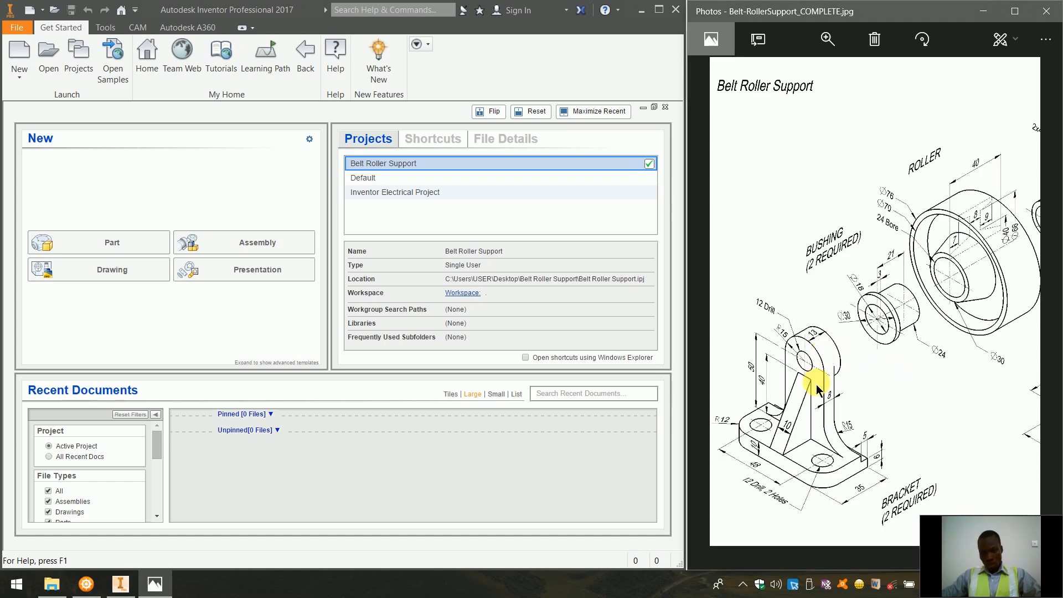
{"action": "scroll", "coordinate": [872, 342], "scroll_direction": "down", "scroll_amount": 2}
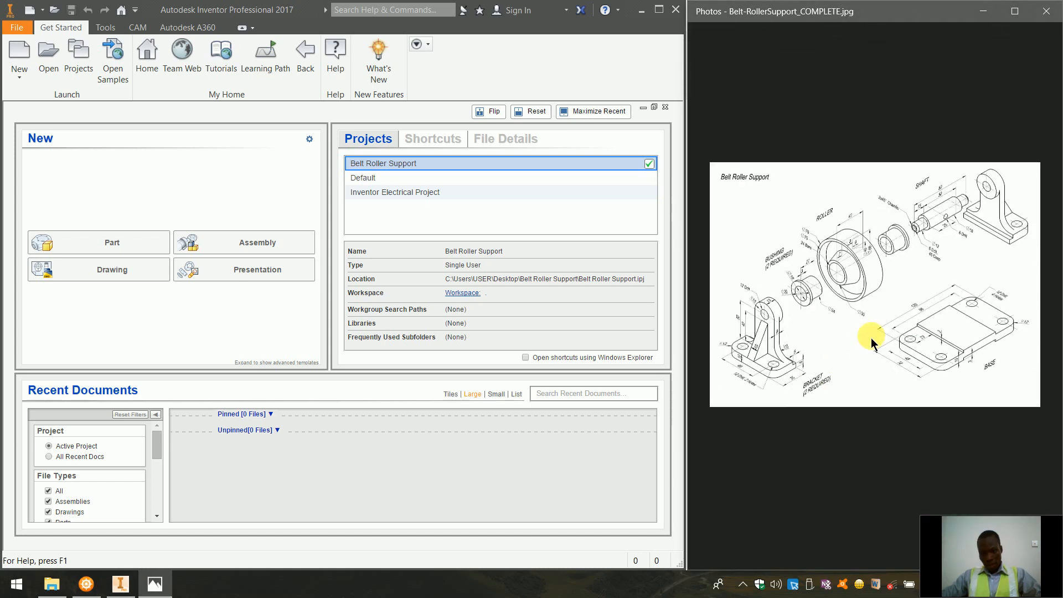
{"action": "scroll", "coordinate": [834, 331], "scroll_direction": "up", "scroll_amount": 2}
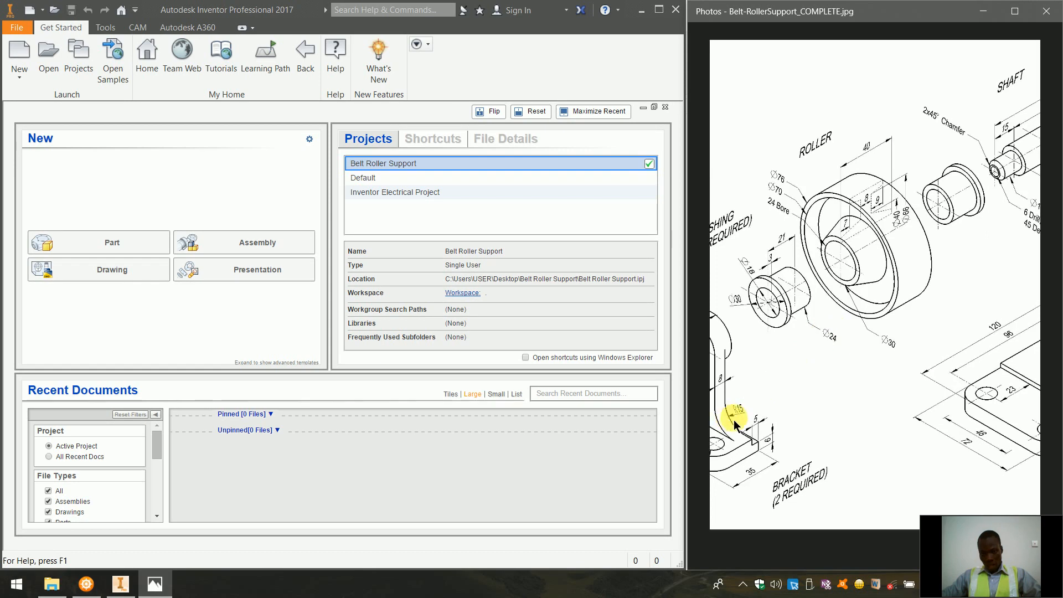
{"action": "left_click_drag", "start_coordinate": [736, 423], "coordinate": [830, 419]}
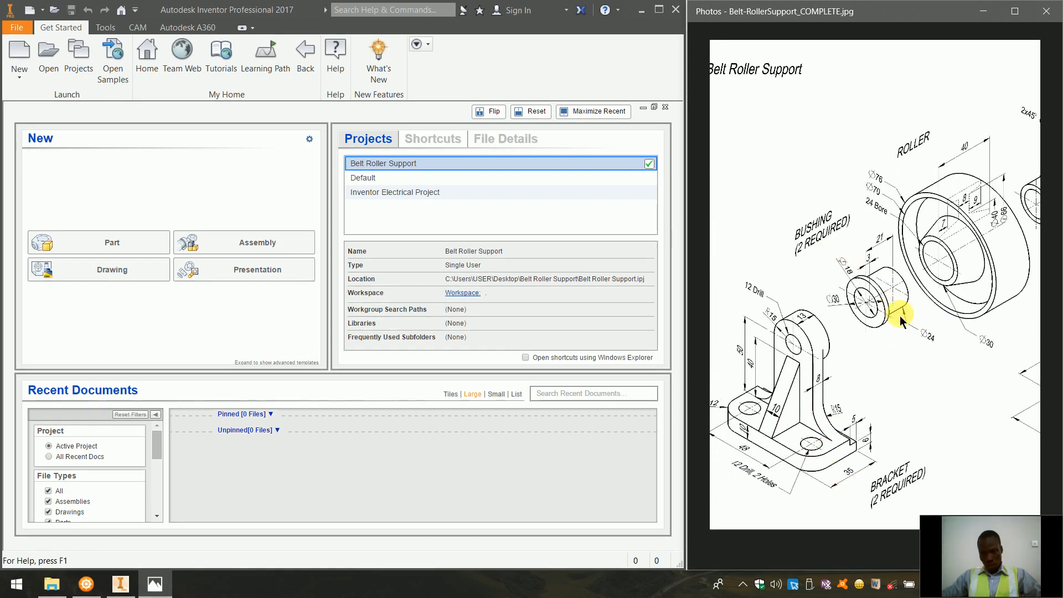
{"action": "left_click_drag", "start_coordinate": [899, 320], "coordinate": [799, 440]}
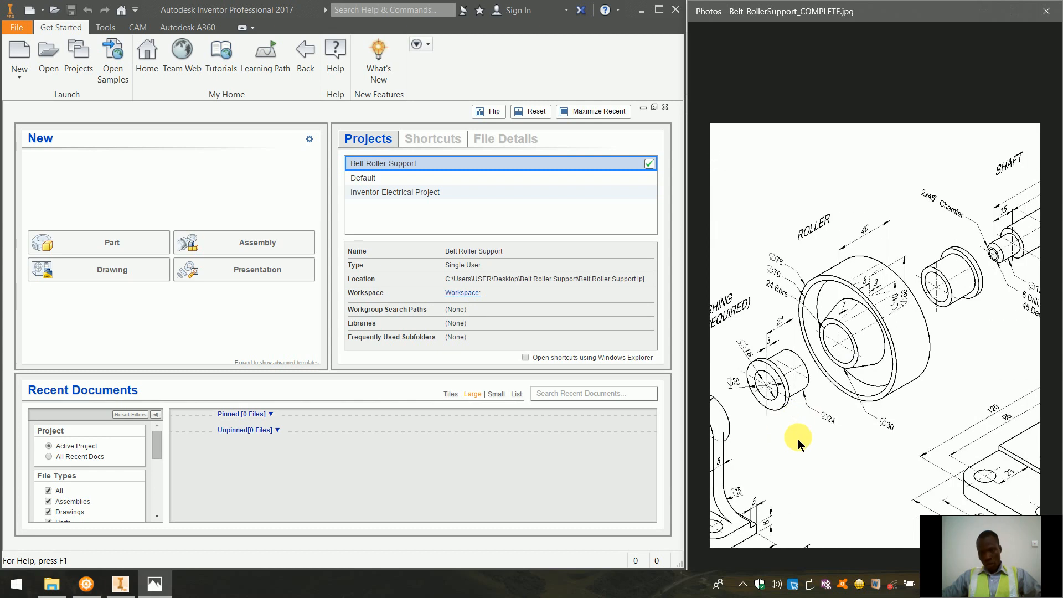
{"action": "left_click_drag", "start_coordinate": [799, 440], "coordinate": [822, 434]}
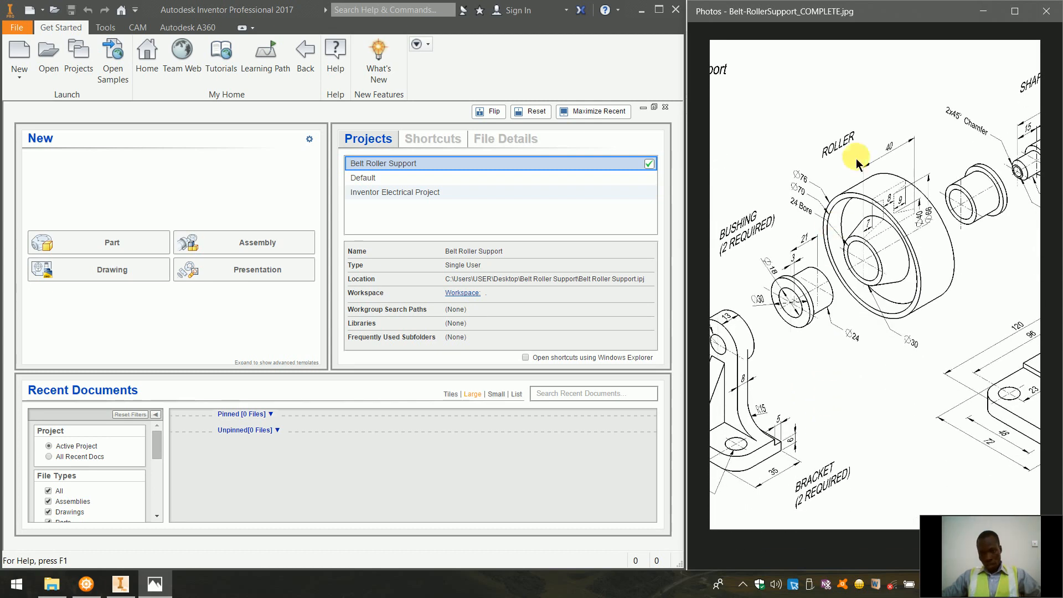
{"action": "left_click_drag", "start_coordinate": [883, 250], "coordinate": [723, 310]}
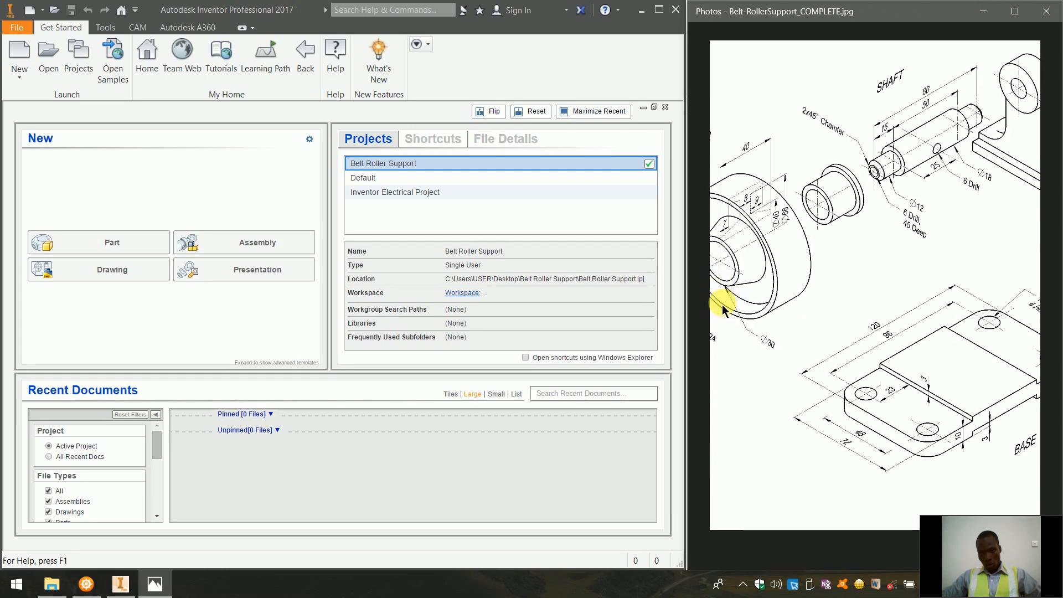
{"action": "left_click_drag", "start_coordinate": [949, 221], "coordinate": [838, 235]}
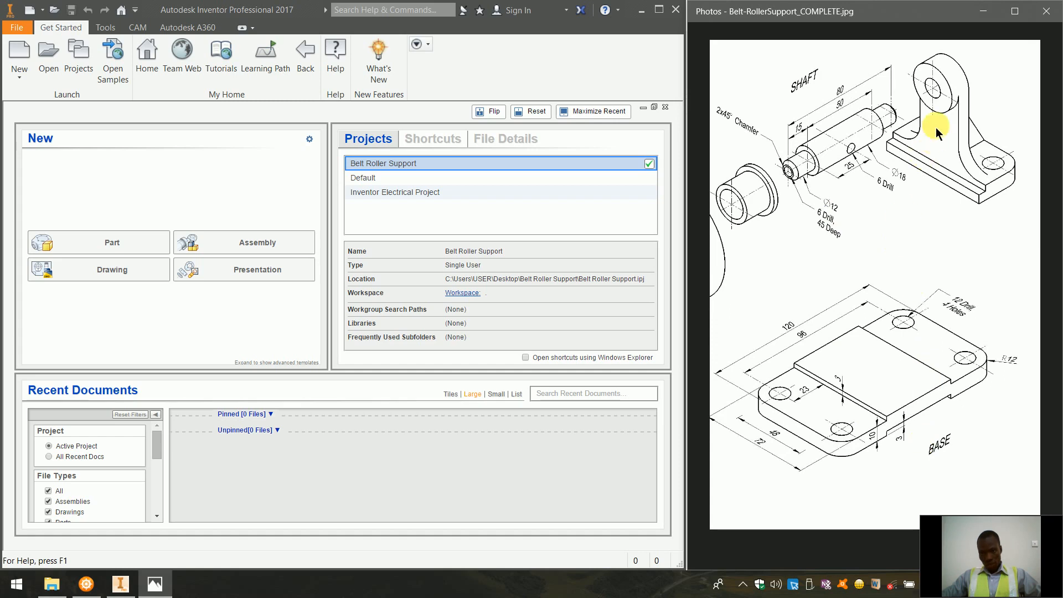
{"action": "left_click_drag", "start_coordinate": [807, 225], "coordinate": [1039, 176]}
{"action": "left_click_drag", "start_coordinate": [729, 385], "coordinate": [895, 342]}
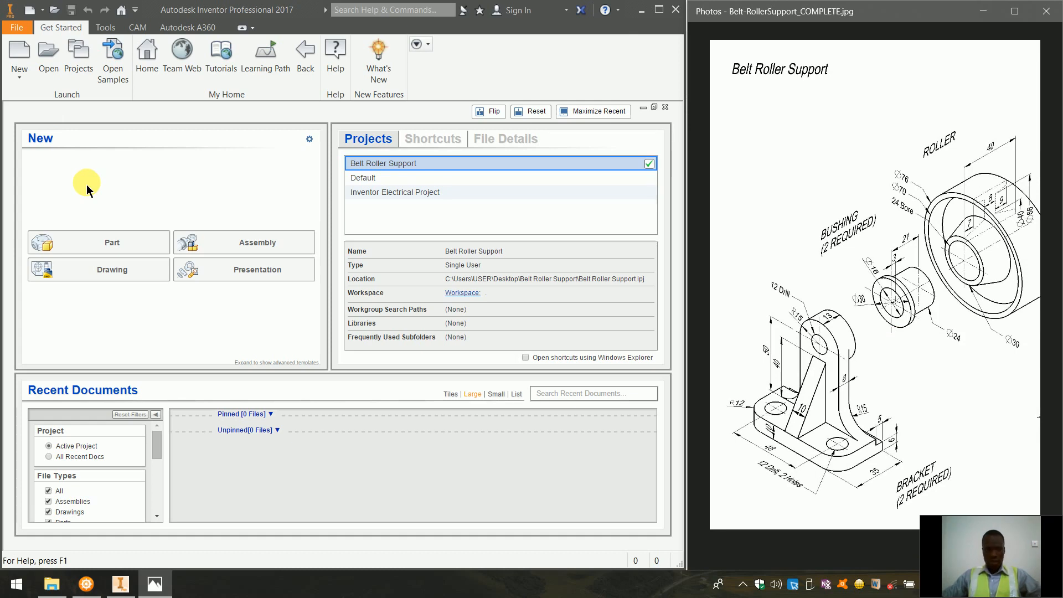
Create a new part and start a 2D sketch on the XY plane.
{"action": "left_click", "coordinate": [132, 253]}
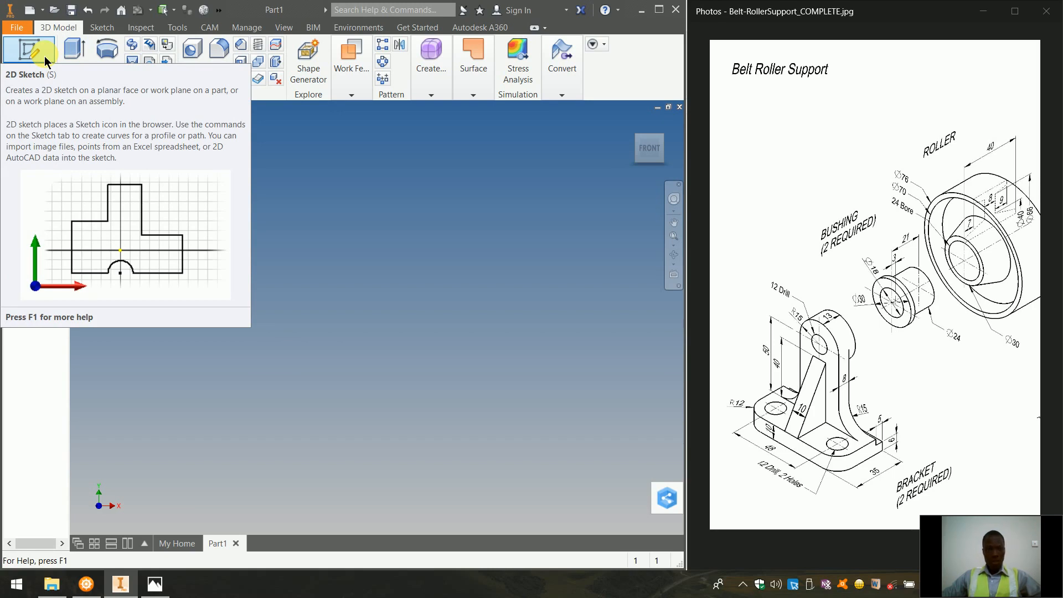
{"action": "left_click", "coordinate": [14, 61]}
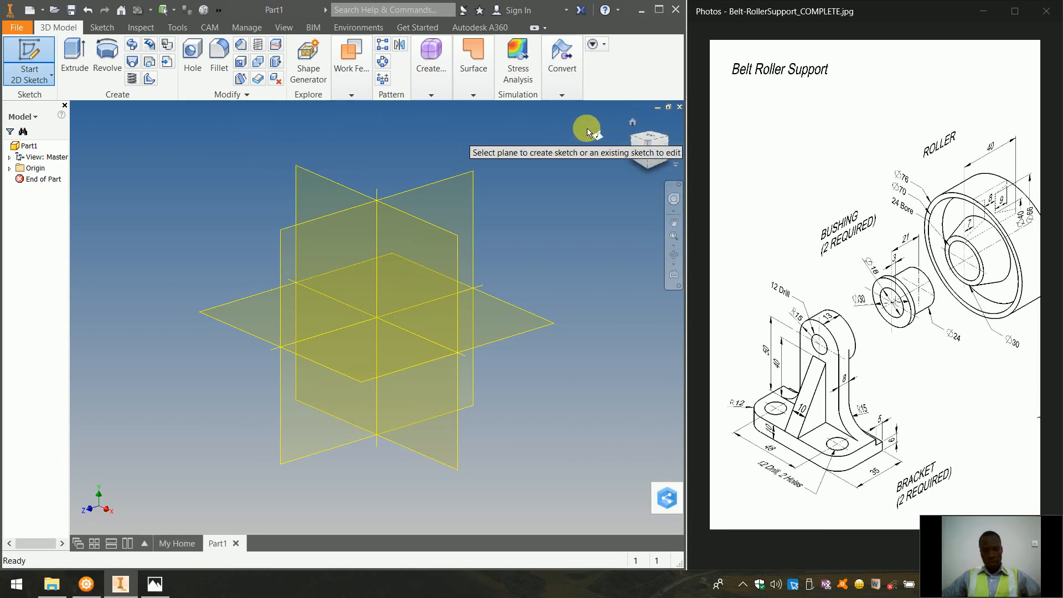
{"action": "left_click", "coordinate": [634, 126]}
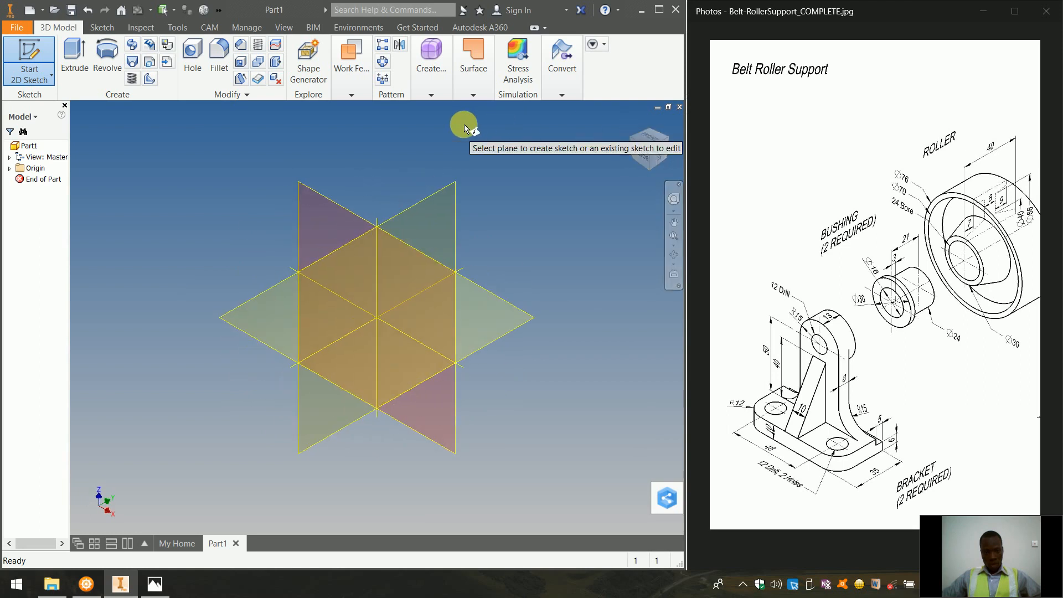
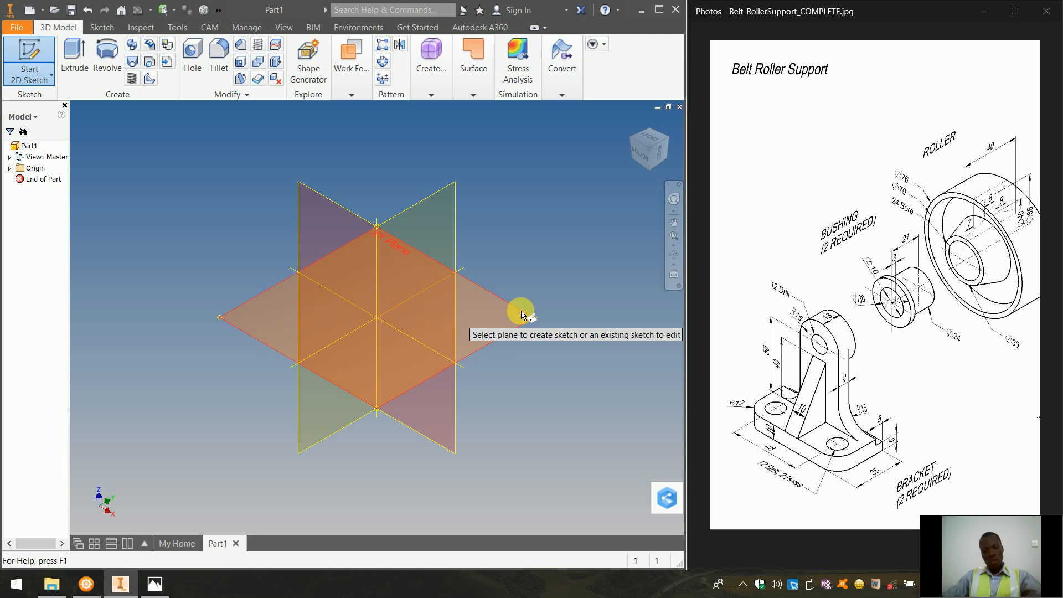
{"action": "left_click", "coordinate": [521, 315]}
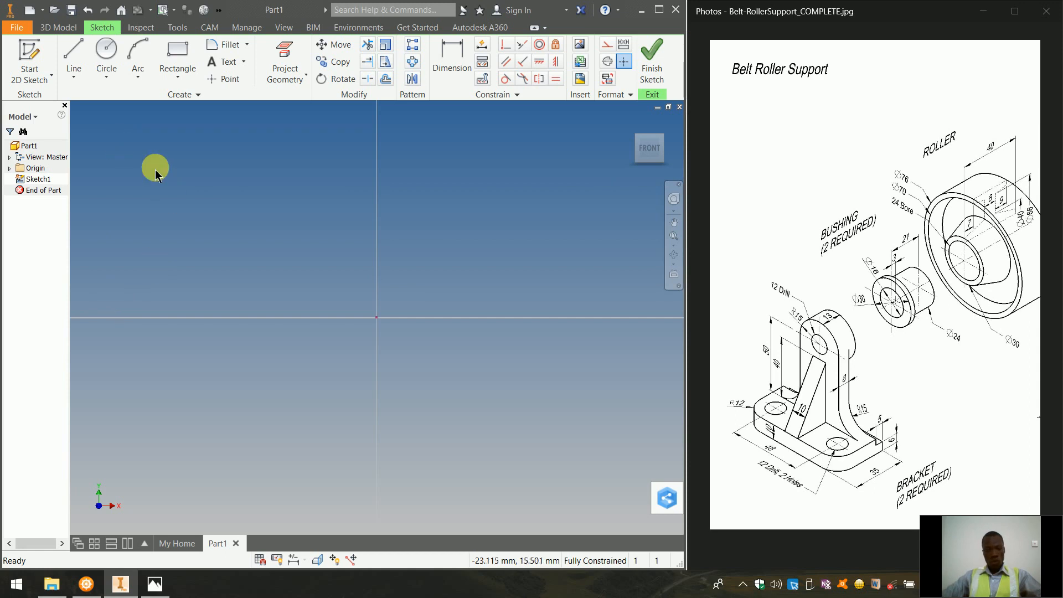
Sketch a horizontal two-point rectangle with its lower-left corner on the sketch origin.
{"action": "left_click", "coordinate": [86, 50]}
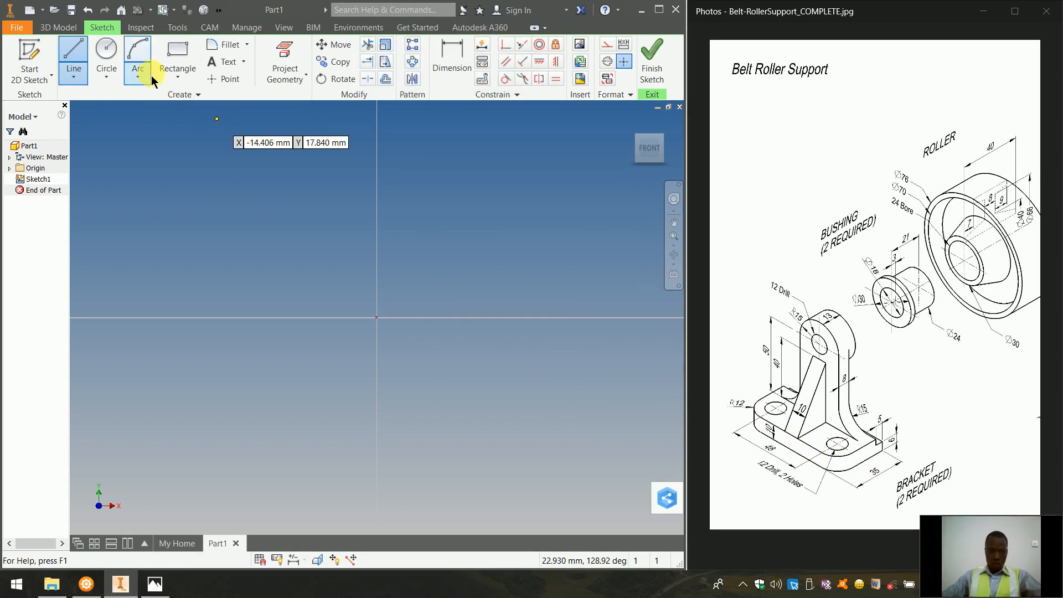
{"action": "left_click", "coordinate": [165, 51]}
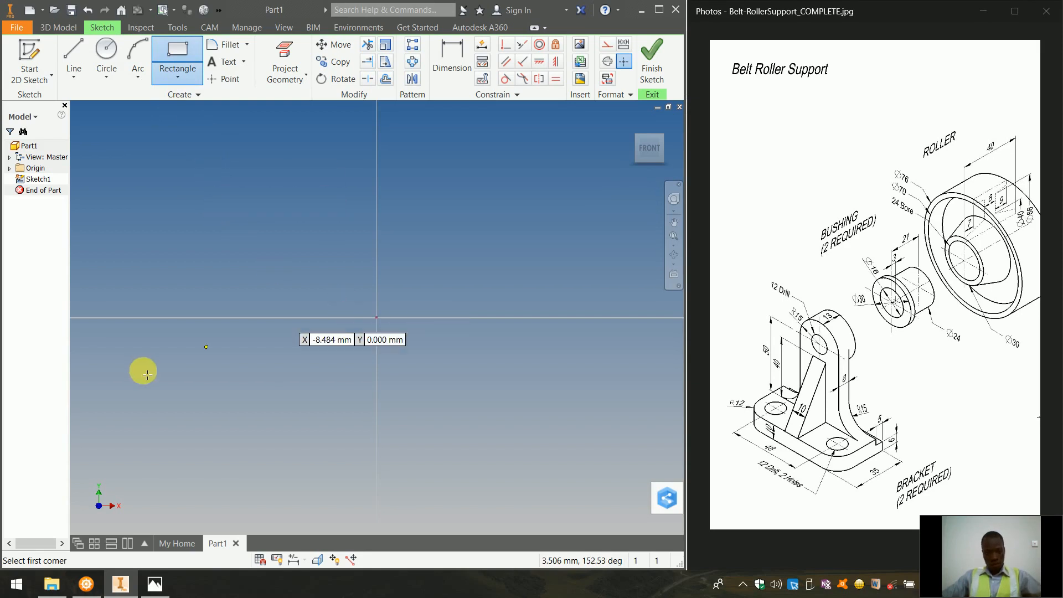
{"action": "left_click", "coordinate": [376, 317]}
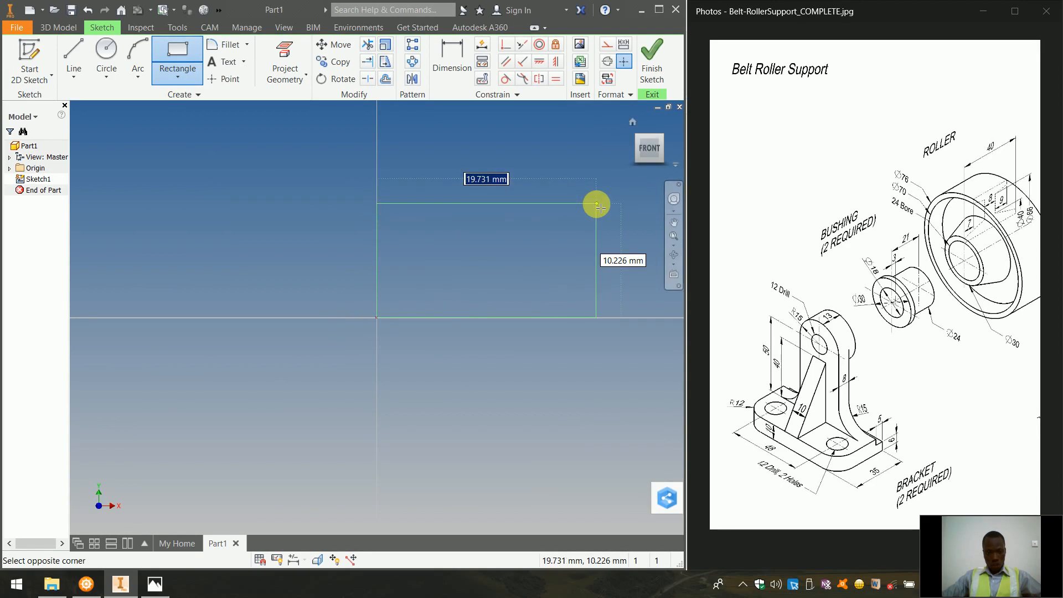
{"action": "left_click", "coordinate": [620, 181]}
{"action": "left_click", "coordinate": [650, 158]}
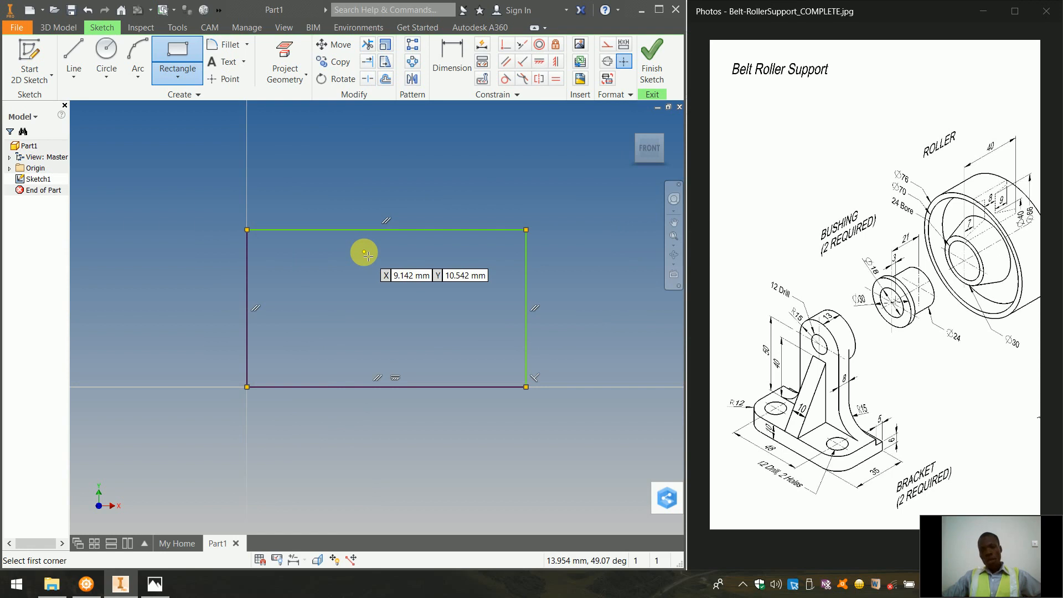
Dimension the rectangle's vertical side and set its height to 35 mm.
{"action": "left_click", "coordinate": [439, 54]}
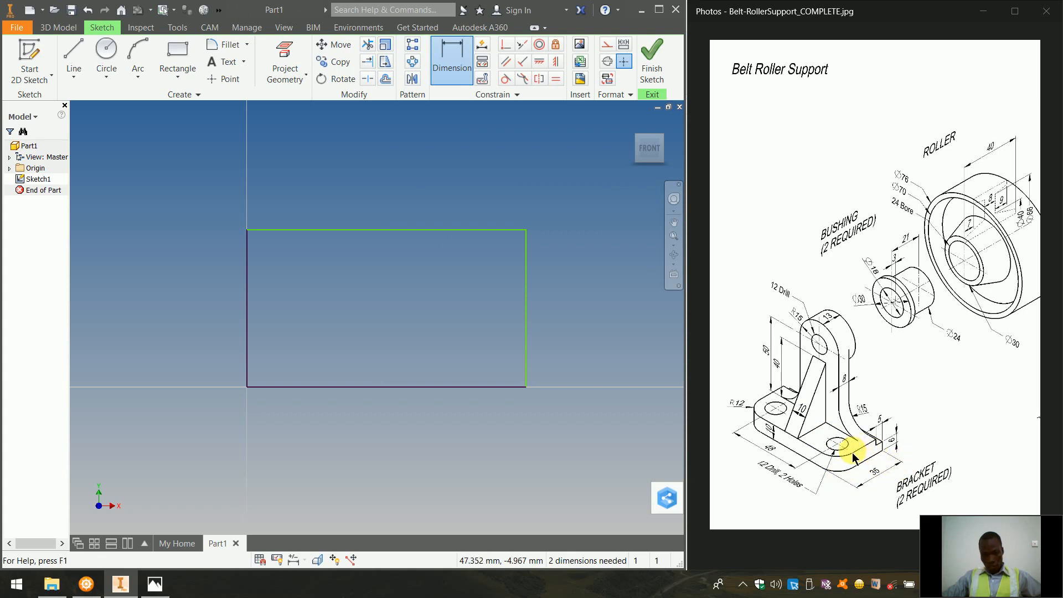
{"action": "left_click", "coordinate": [527, 304]}
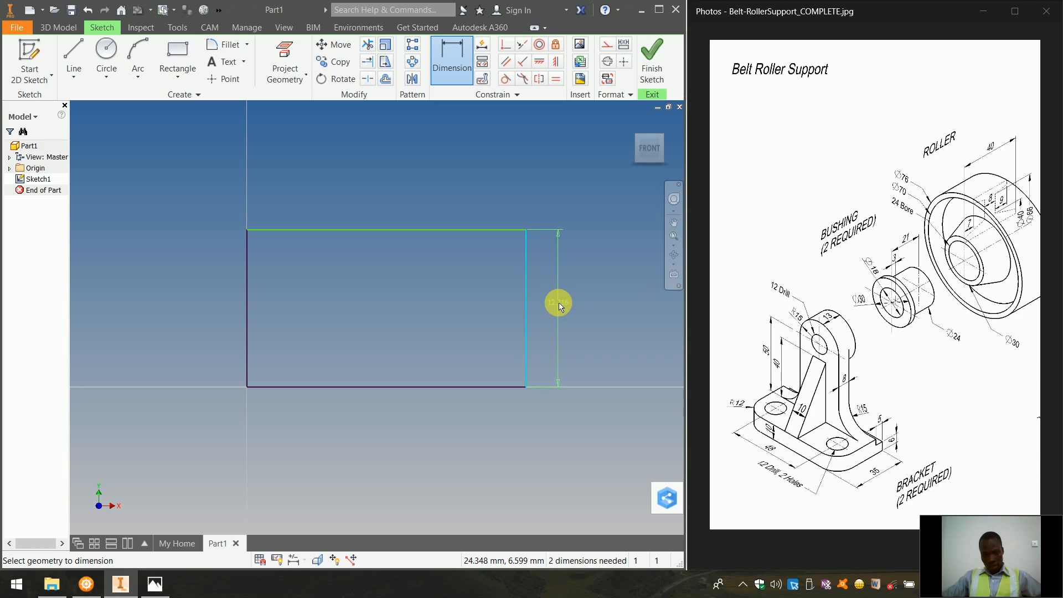
{"action": "left_click", "coordinate": [559, 303]}
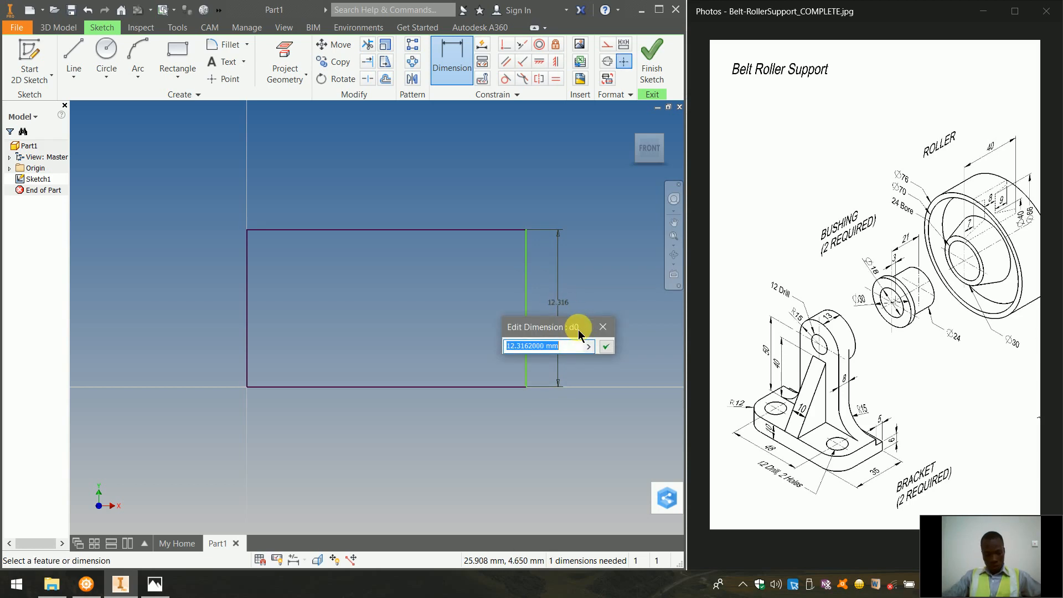
{"action": "type", "text": "35"}
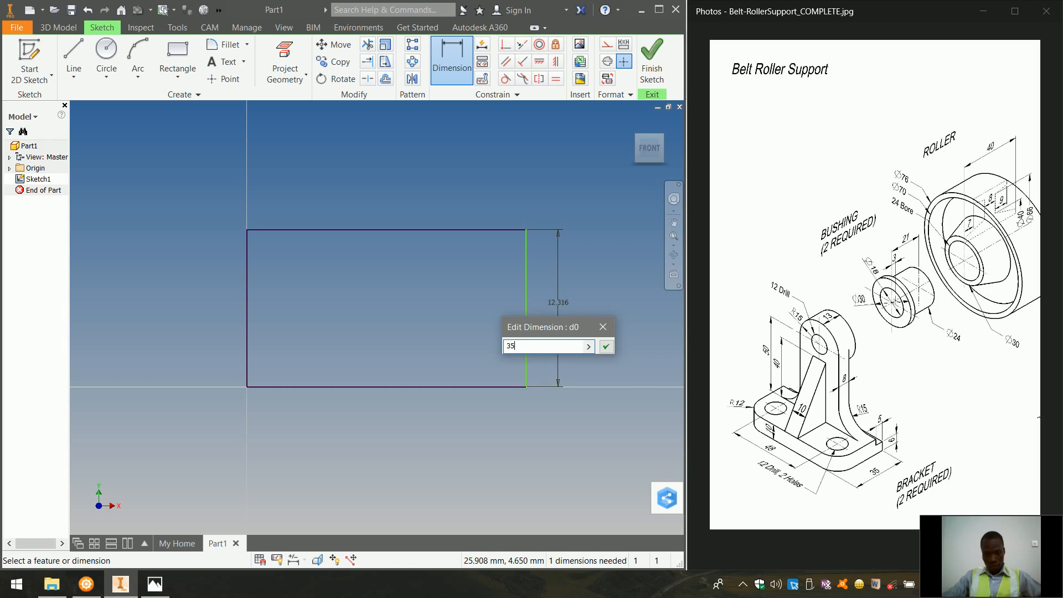
{"action": "key", "text": "Return"}
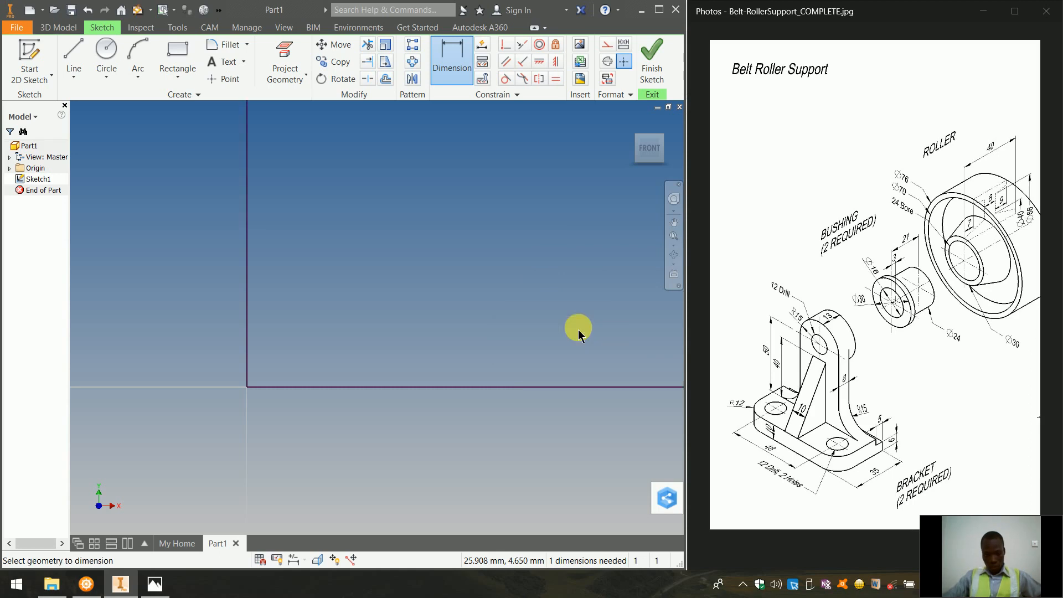
Dimension the rectangle's horizontal base edge and set its width to 48+24 mm.
{"action": "scroll", "coordinate": [238, 327], "scroll_direction": "down", "scroll_amount": 3}
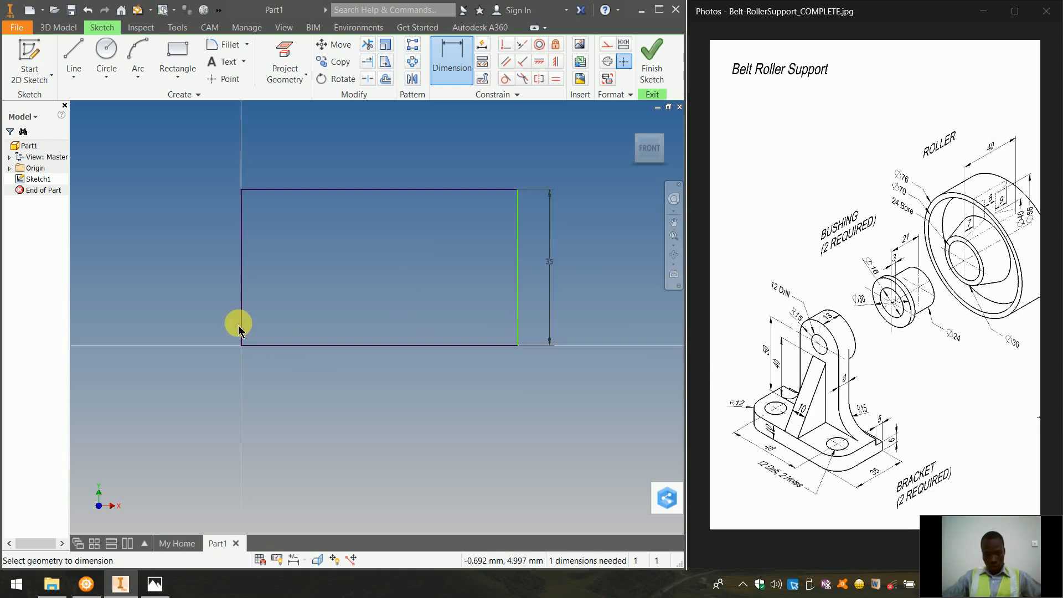
{"action": "scroll", "coordinate": [294, 278], "scroll_direction": "up", "scroll_amount": 3}
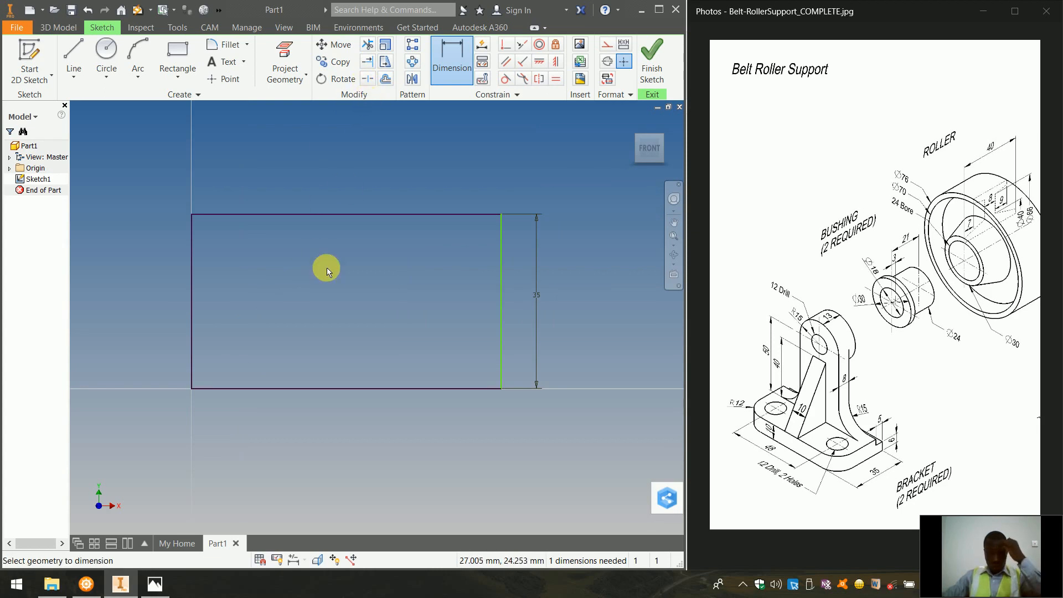
{"action": "scroll", "coordinate": [327, 271], "scroll_direction": "up", "scroll_amount": 3}
{"action": "scroll", "coordinate": [346, 239], "scroll_direction": "down", "scroll_amount": 3}
{"action": "scroll", "coordinate": [346, 240], "scroll_direction": "up", "scroll_amount": 5}
{"action": "mouse_move", "coordinate": [663, 148]}
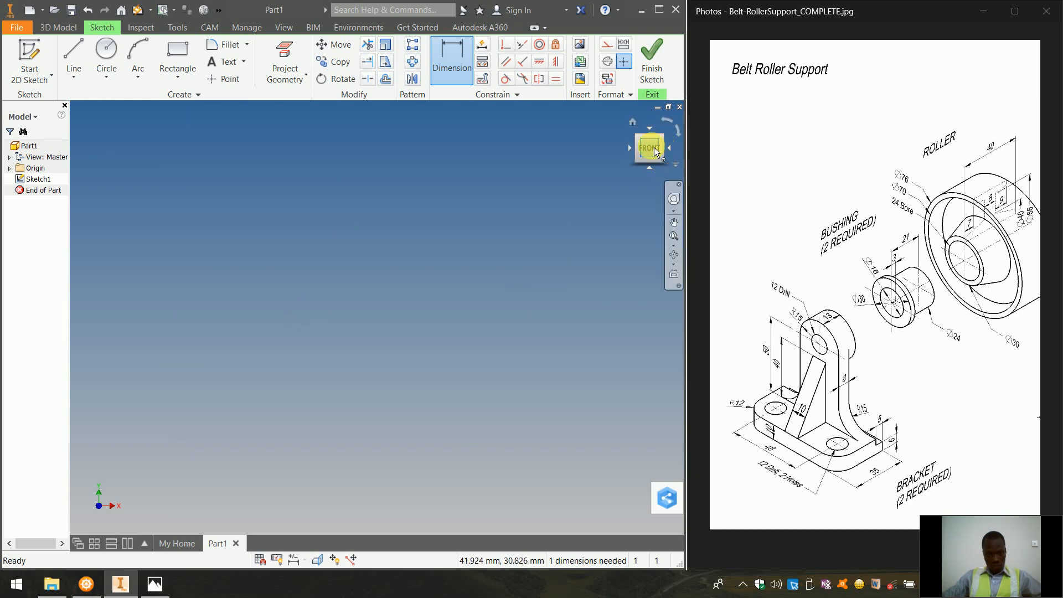
{"action": "left_click", "coordinate": [652, 147]}
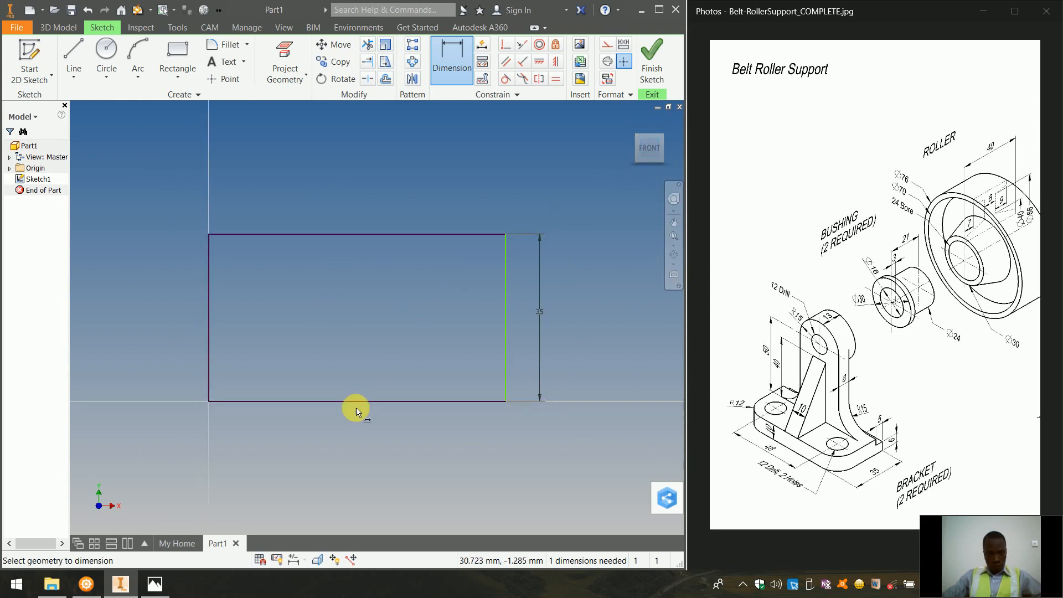
{"action": "left_click", "coordinate": [356, 402]}
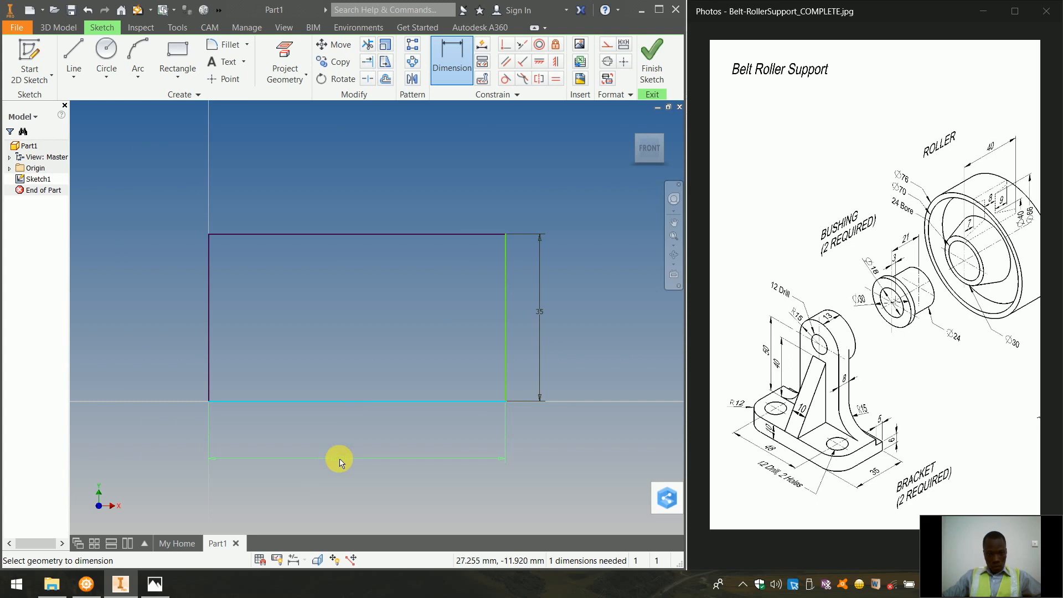
{"action": "left_click", "coordinate": [350, 443]}
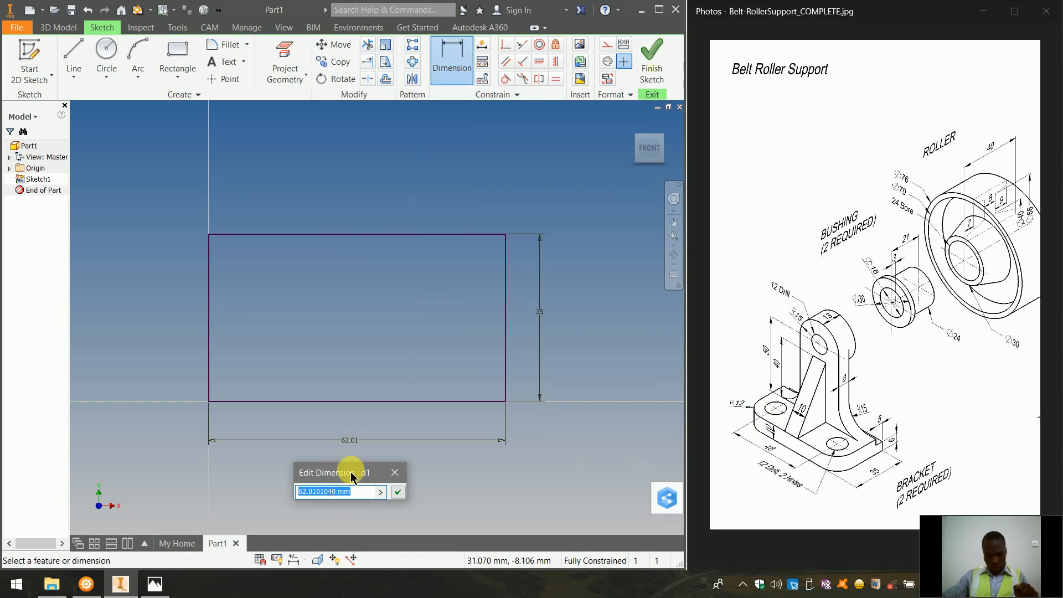
{"action": "left_click_drag", "start_coordinate": [355, 478], "coordinate": [368, 366]}
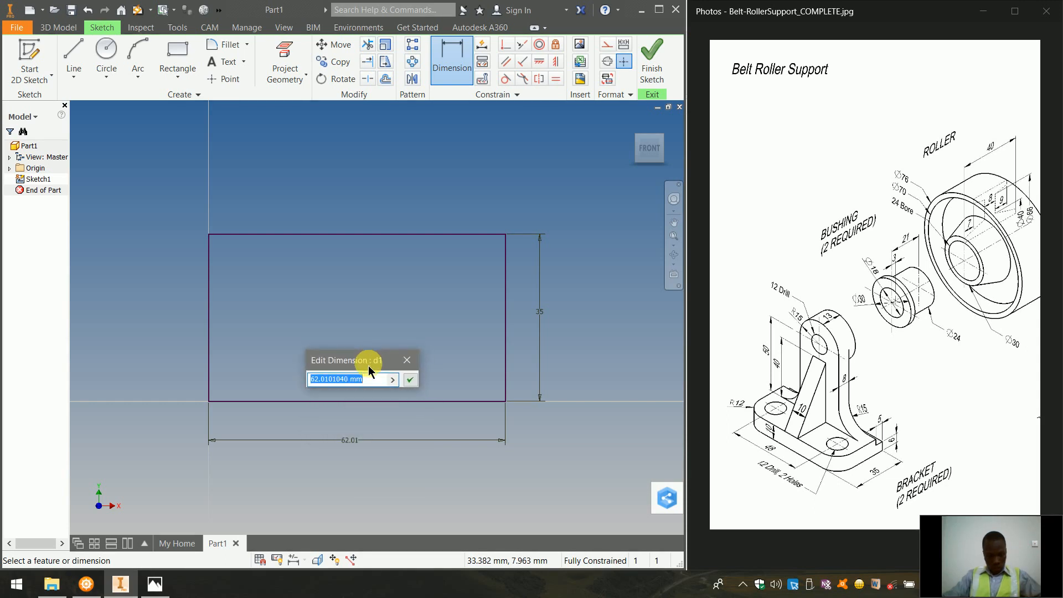
{"action": "type", "text": "48"}
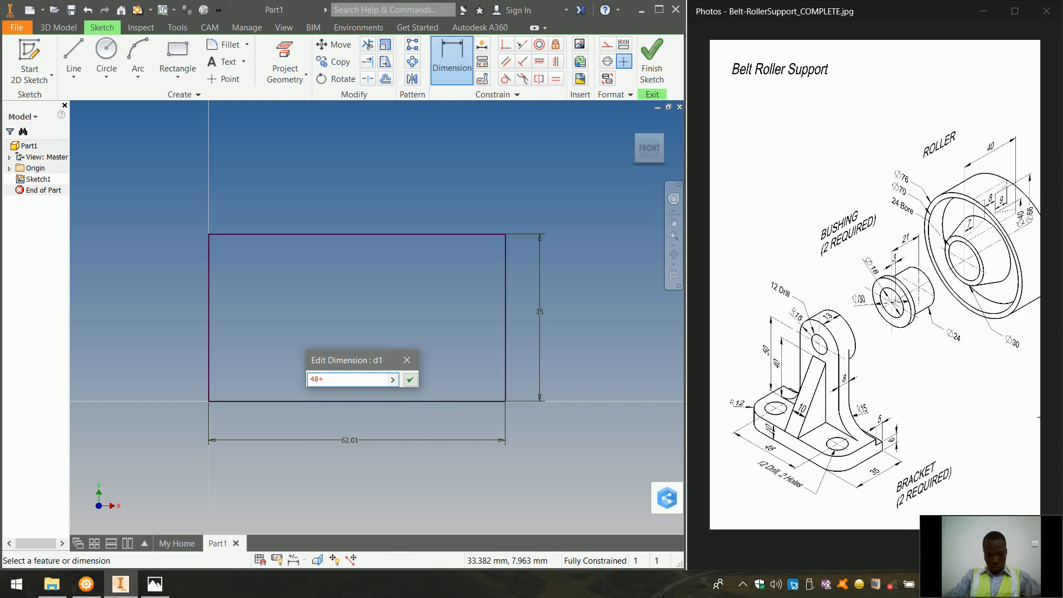
{"action": "type", "text": "+24"}
{"action": "key", "text": "Return"}
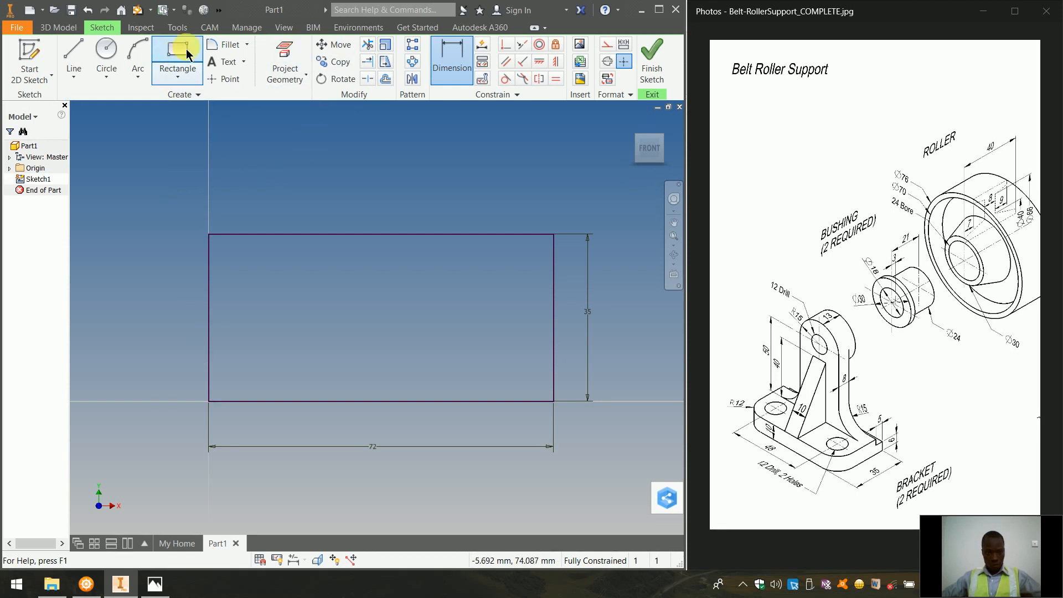
Fillet the rectangle's two lower corners with a 12 mm radius.
{"action": "left_click", "coordinate": [211, 51]}
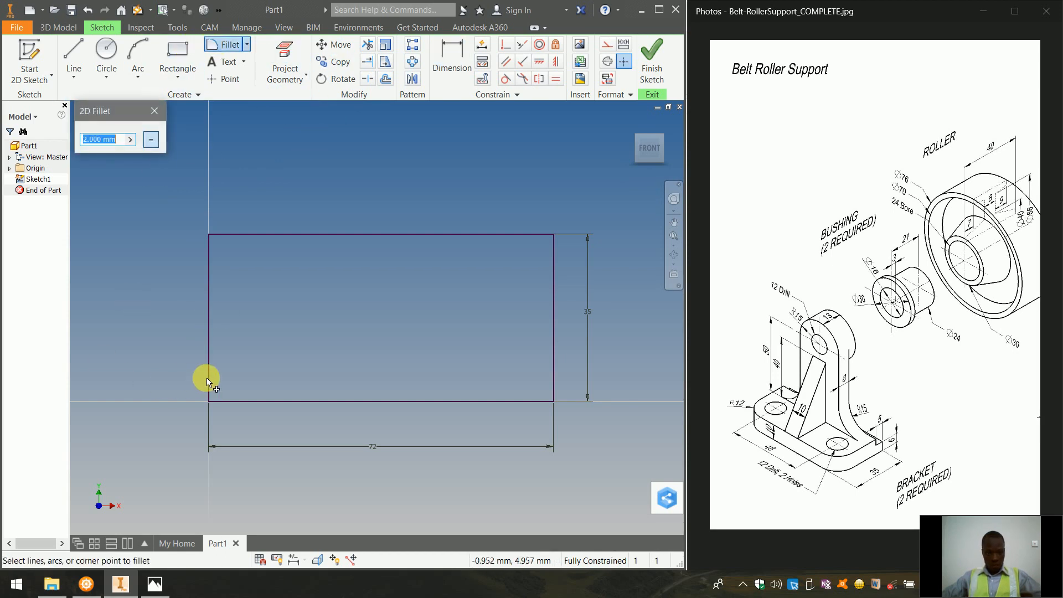
{"action": "type", "text": "1"}
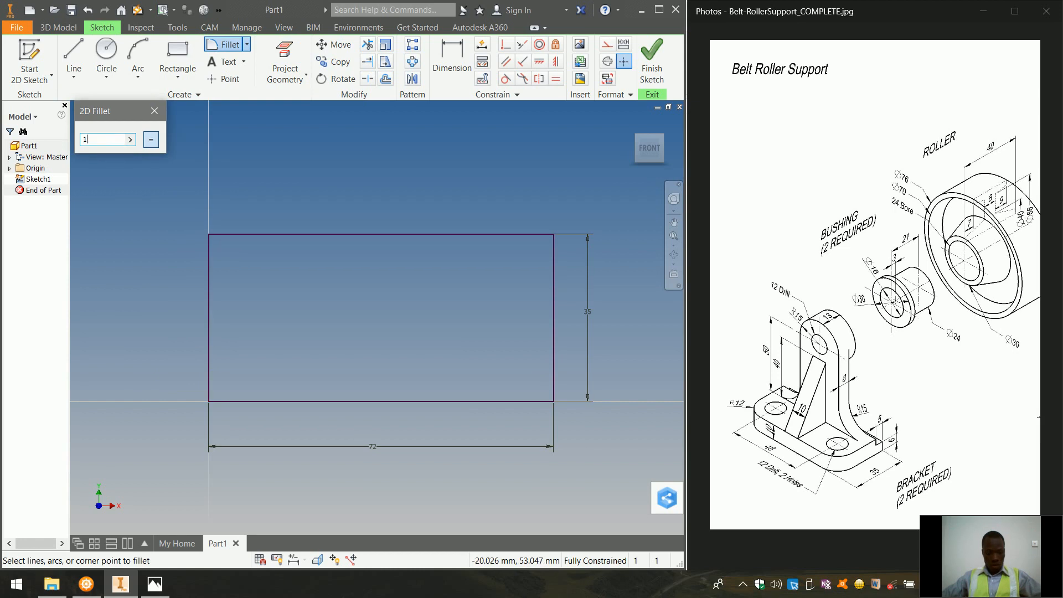
{"action": "type", "text": "2"}
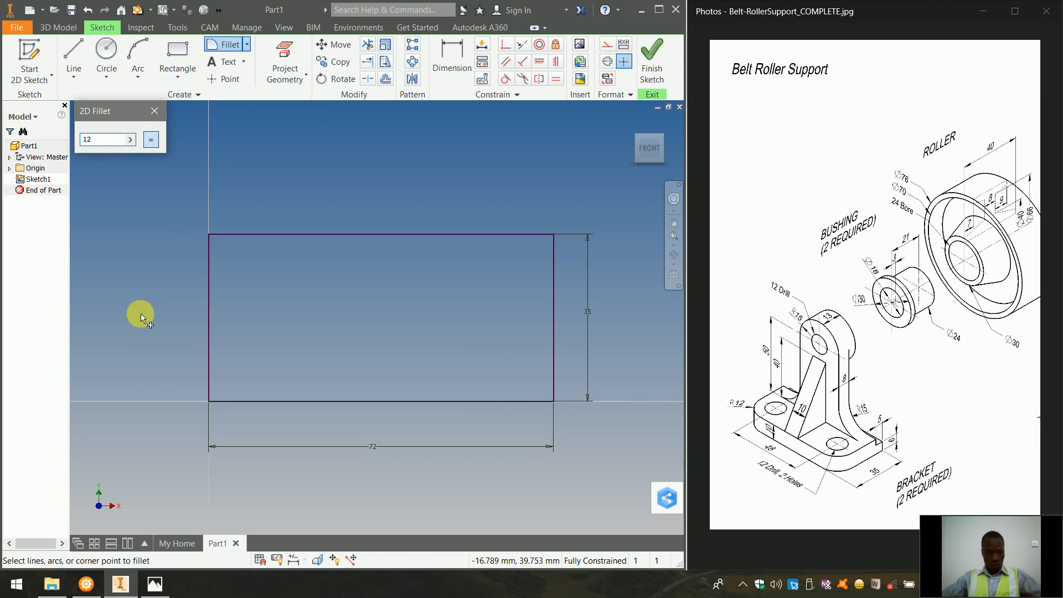
{"action": "left_click", "coordinate": [214, 402]}
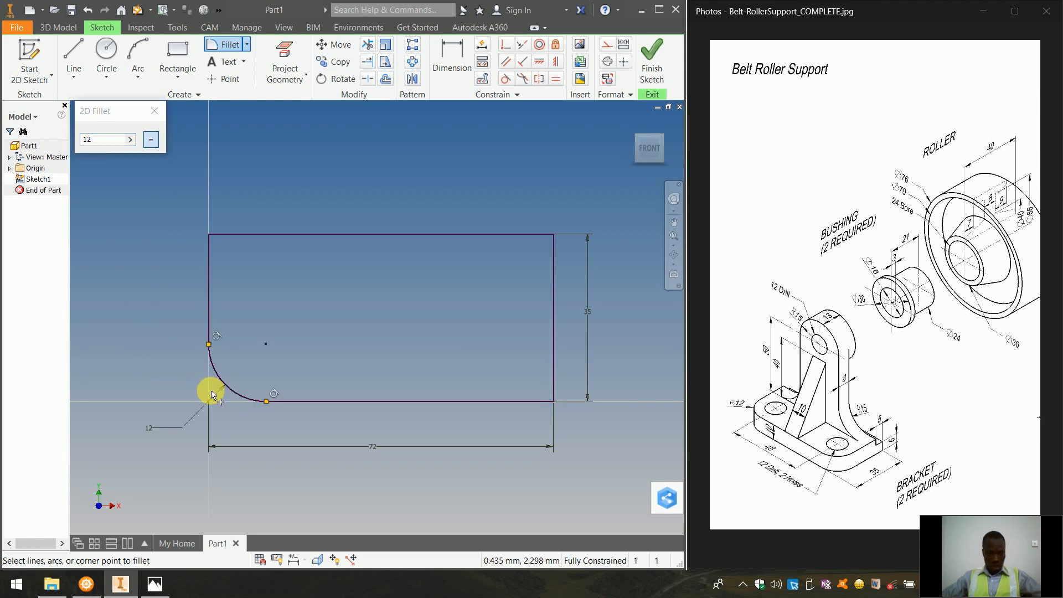
{"action": "left_click", "coordinate": [210, 392]}
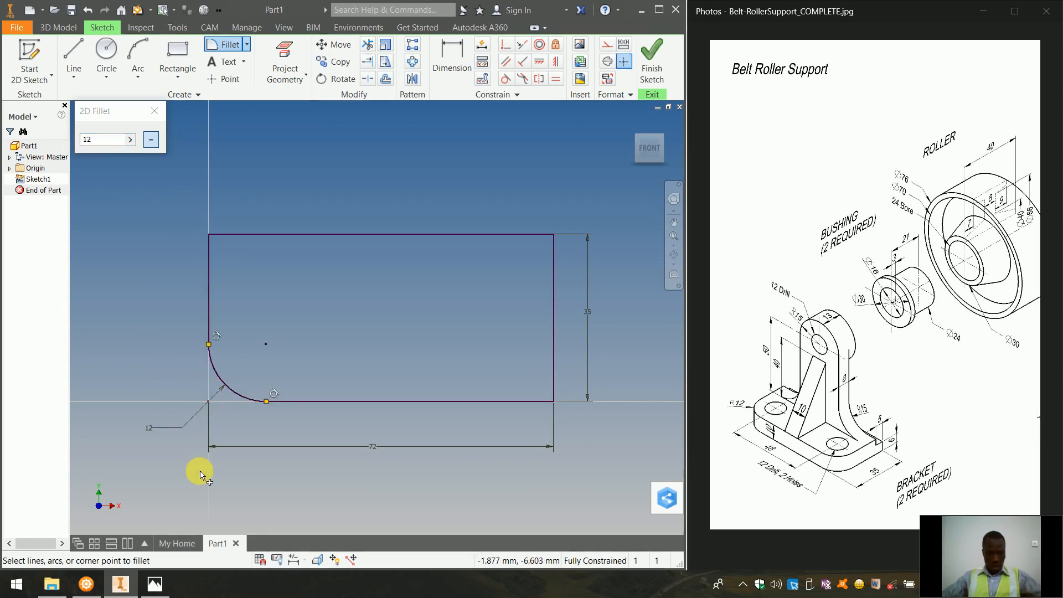
{"action": "left_click", "coordinate": [530, 403]}
{"action": "left_click", "coordinate": [552, 375]}
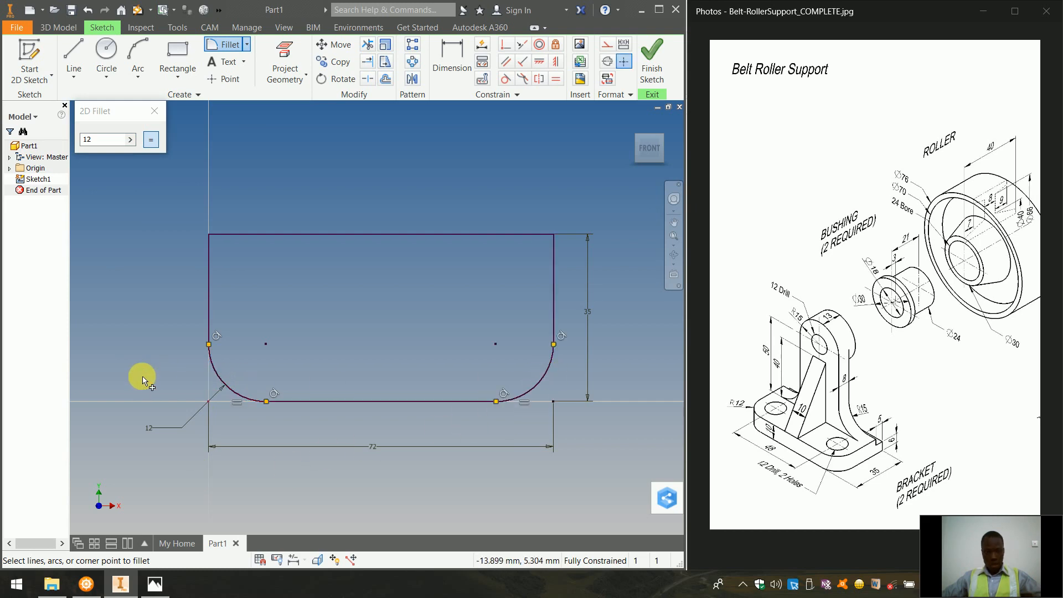
{"action": "left_click", "coordinate": [155, 111]}
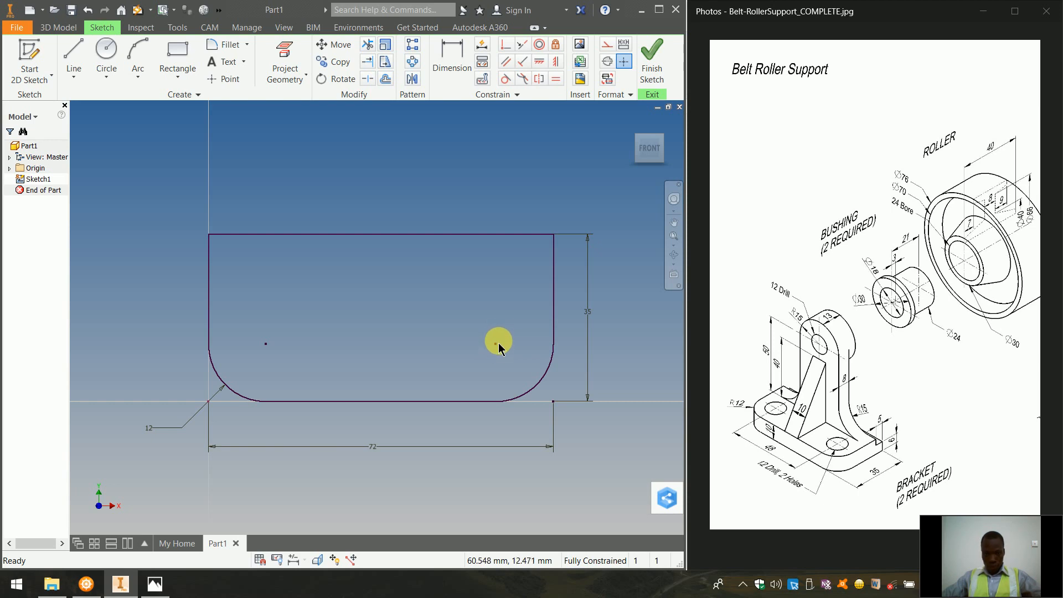
Draw two 12 mm diameter circles centred on the centre points of the two corner fillets.
{"action": "left_click", "coordinate": [466, 75]}
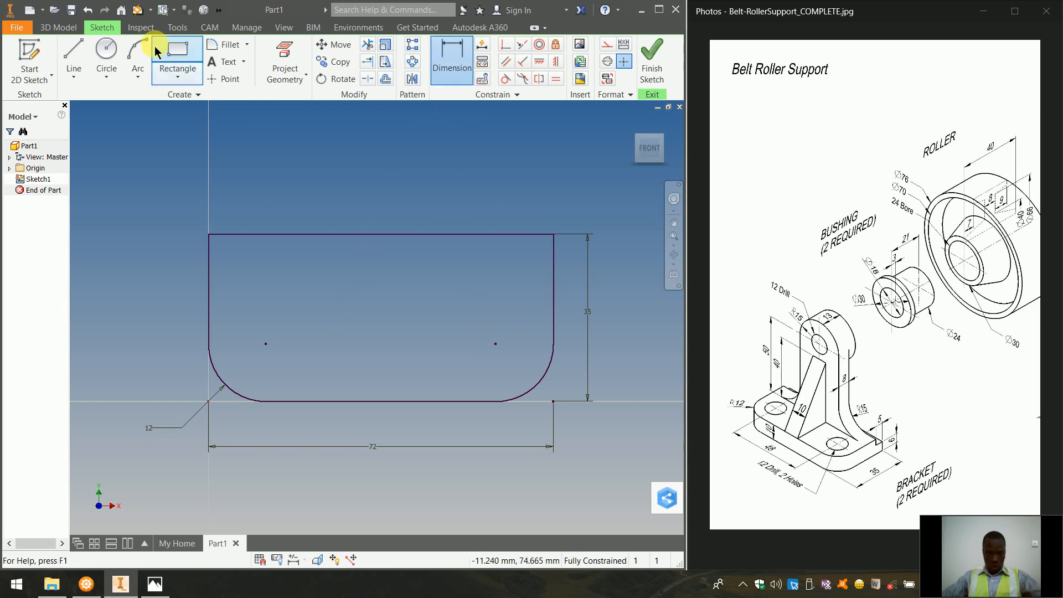
{"action": "left_click", "coordinate": [118, 51]}
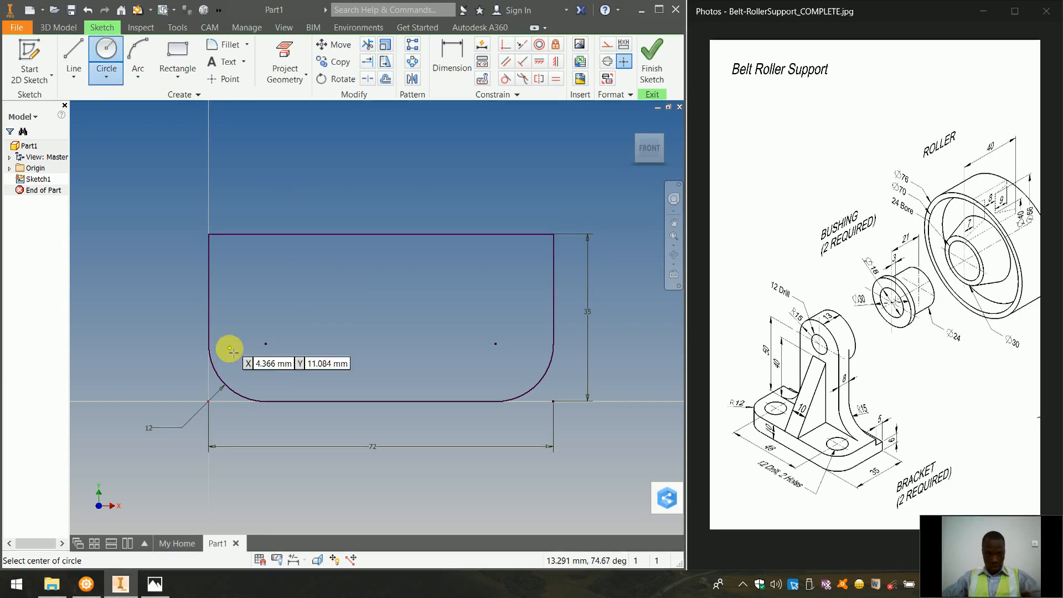
{"action": "left_click", "coordinate": [266, 344]}
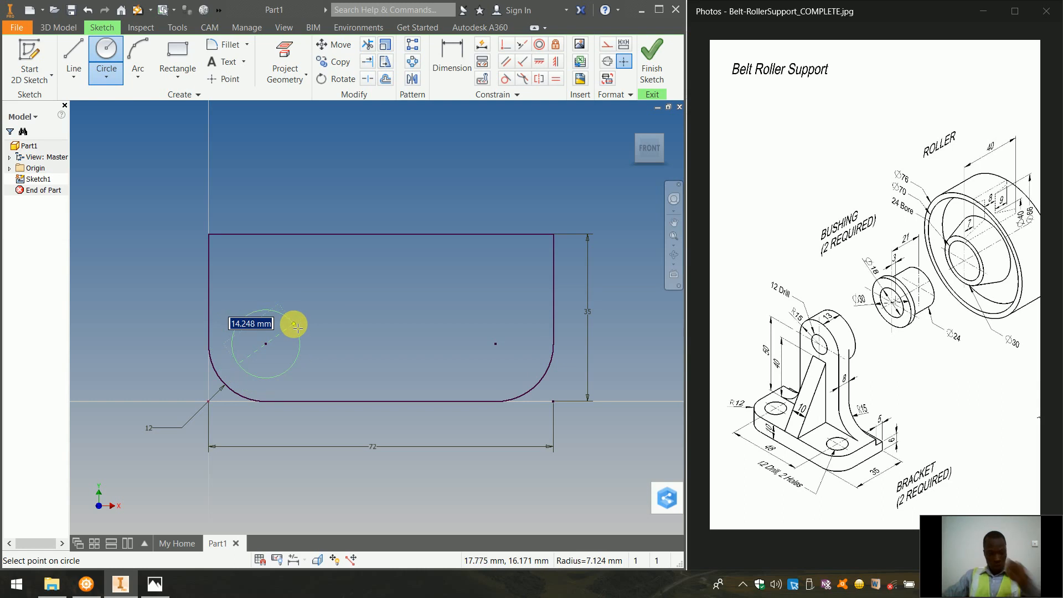
{"action": "type", "text": "12"}
{"action": "key", "text": "Return"}
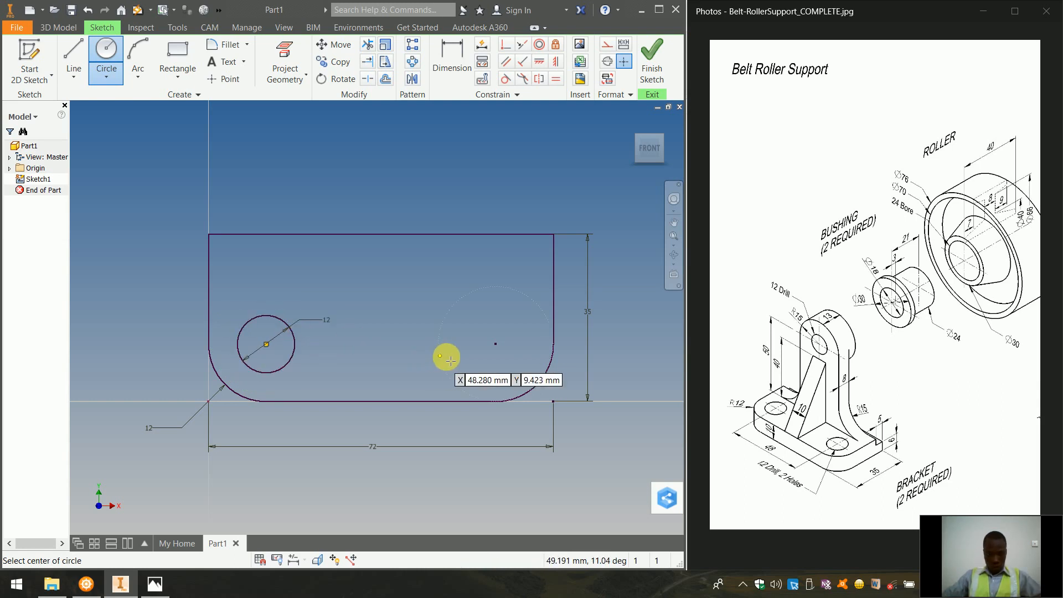
{"action": "left_click", "coordinate": [495, 344]}
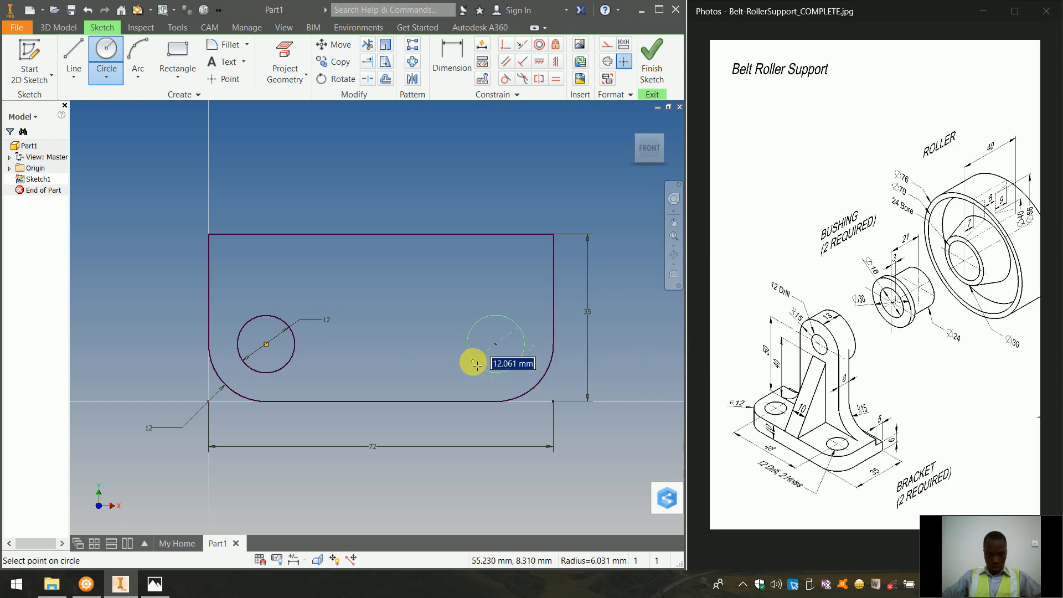
{"action": "type", "text": "12"}
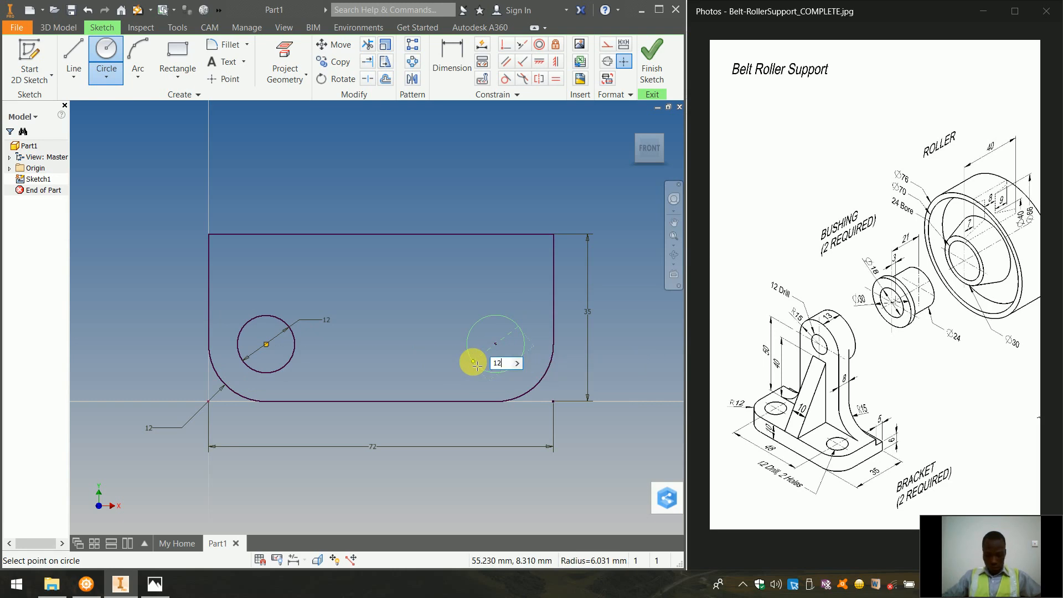
{"action": "key", "text": "Return"}
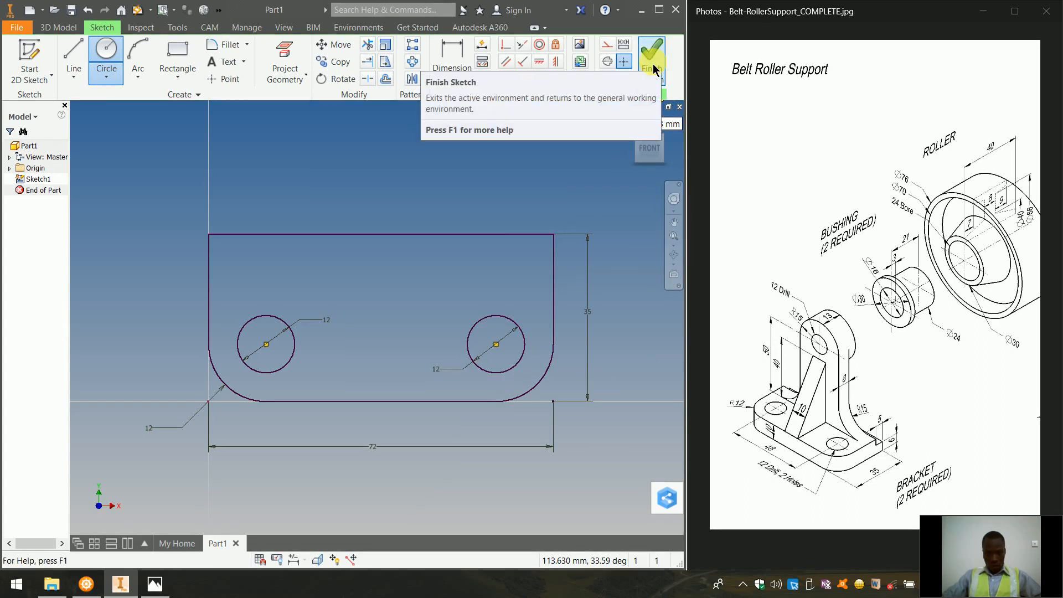
Finish the base plate sketch and extrude the plate profile 10 mm, leaving the two circles open as holes.
{"action": "left_click", "coordinate": [654, 67]}
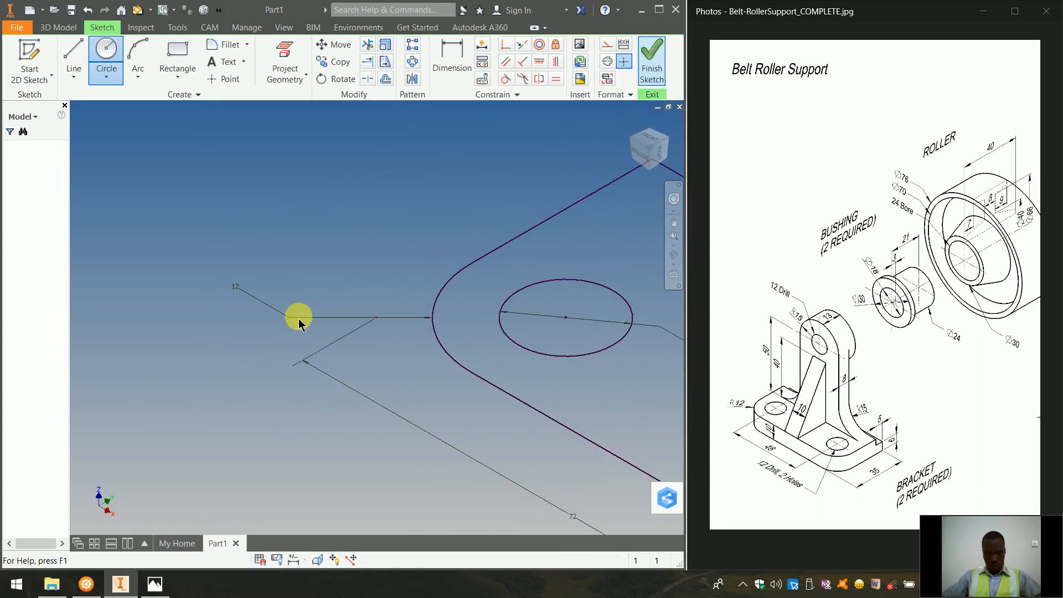
{"action": "scroll", "coordinate": [297, 289], "scroll_direction": "down", "scroll_amount": 5}
{"action": "key", "text": "e"}
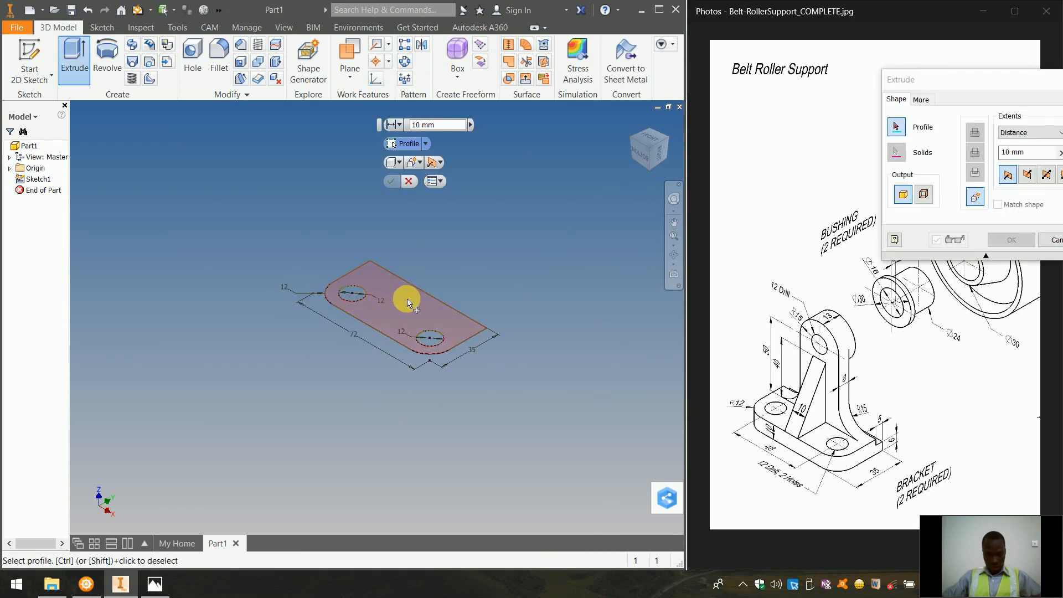
{"action": "scroll", "coordinate": [407, 301], "scroll_direction": "up", "scroll_amount": 5}
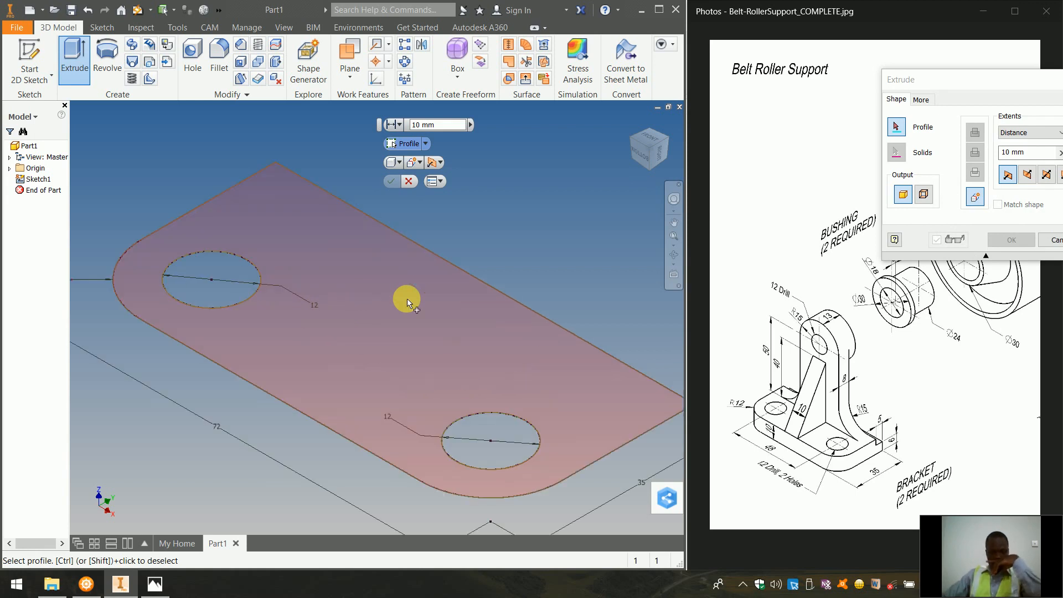
{"action": "scroll", "coordinate": [407, 302], "scroll_direction": "down", "scroll_amount": 3}
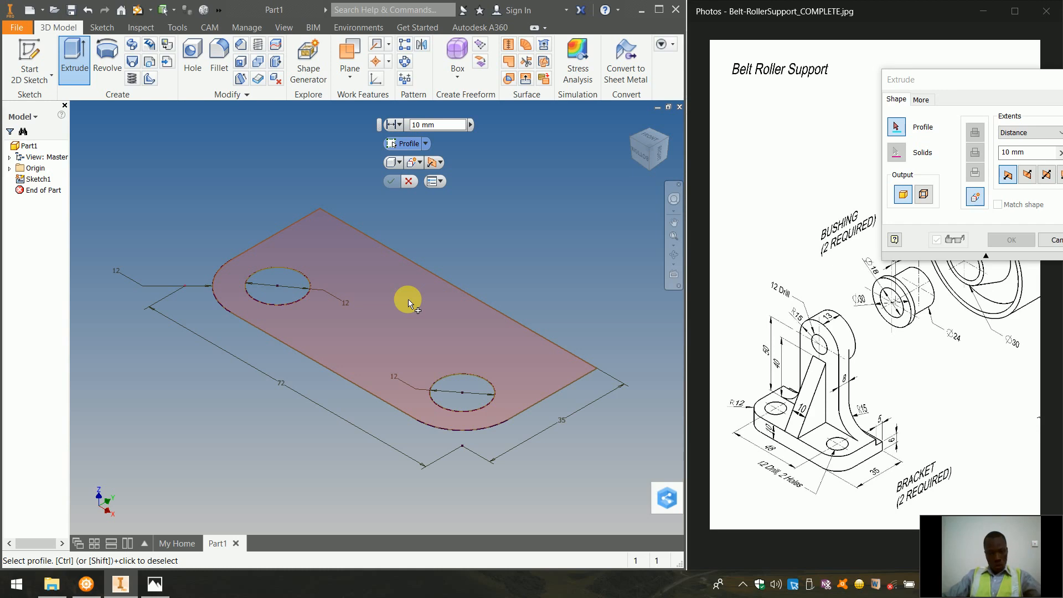
{"action": "scroll", "coordinate": [364, 339], "scroll_direction": "up", "scroll_amount": 3}
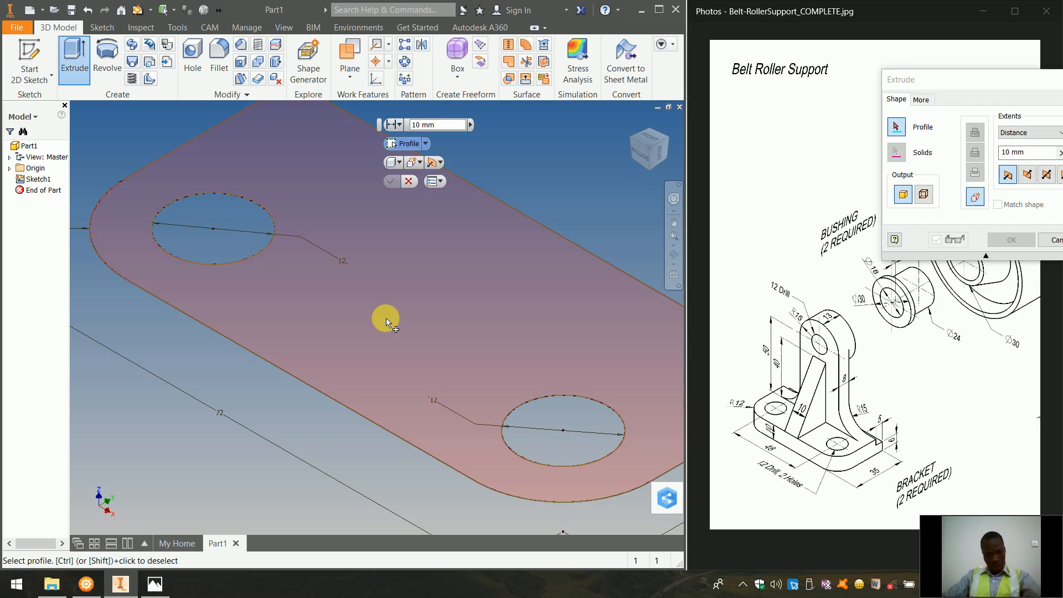
{"action": "scroll", "coordinate": [312, 280], "scroll_direction": "up", "scroll_amount": 4}
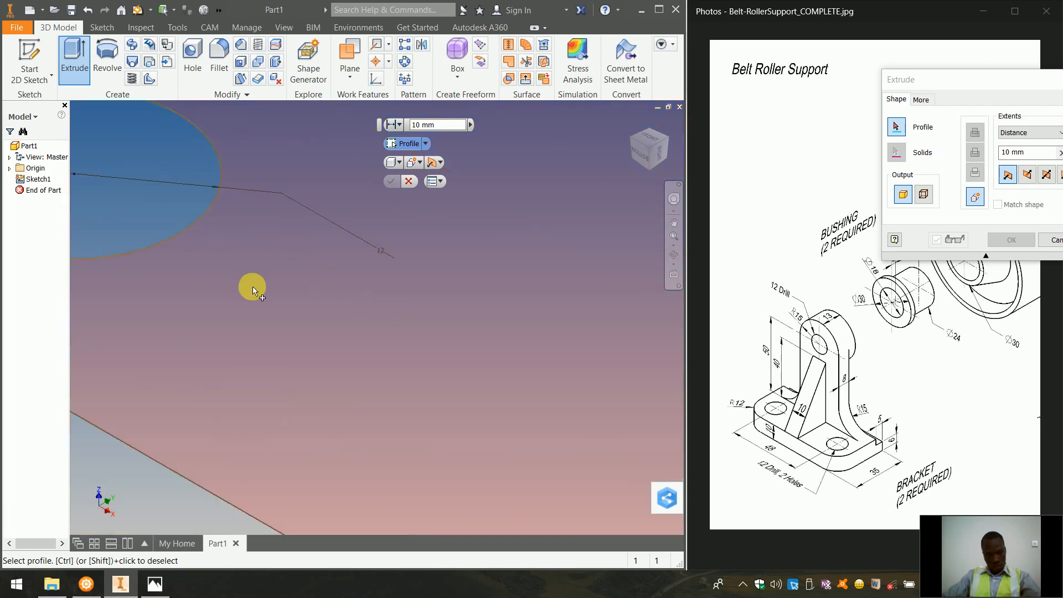
{"action": "scroll", "coordinate": [252, 286], "scroll_direction": "down", "scroll_amount": 4}
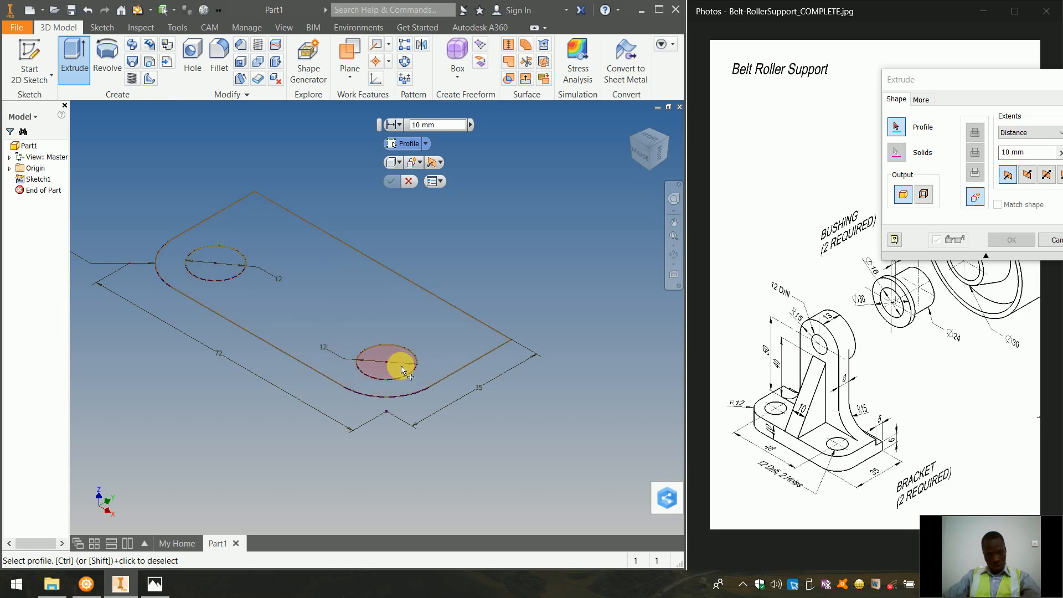
{"action": "left_click", "coordinate": [323, 301]}
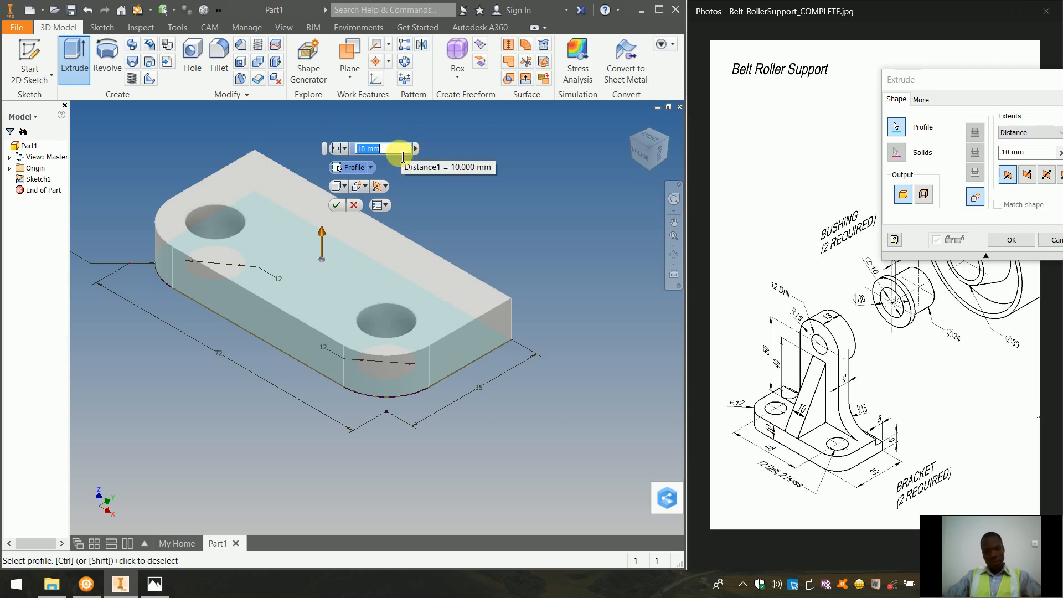
{"action": "type", "text": "10"}
{"action": "key", "text": "Return"}
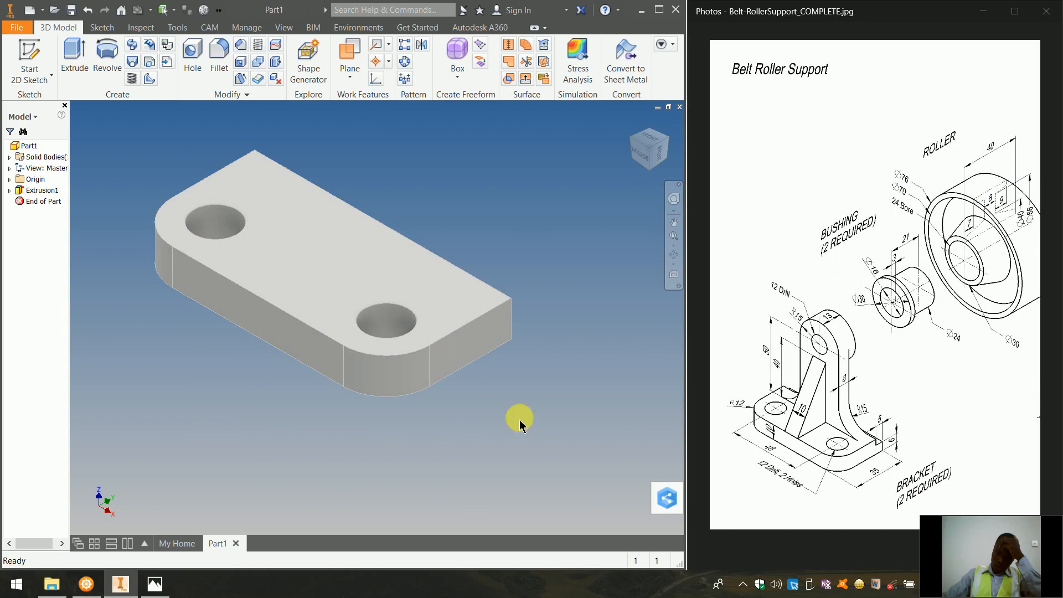
Start a sketch on the plate's flat short end face and project the face's outline into it.
{"action": "double_click", "coordinate": [876, 441]}
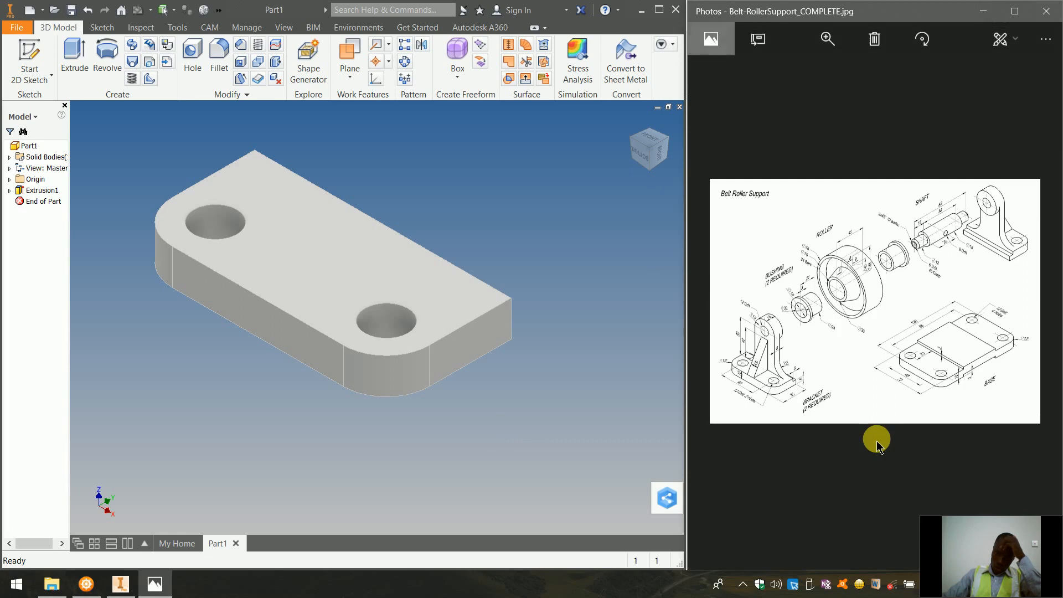
{"action": "double_click", "coordinate": [891, 390]}
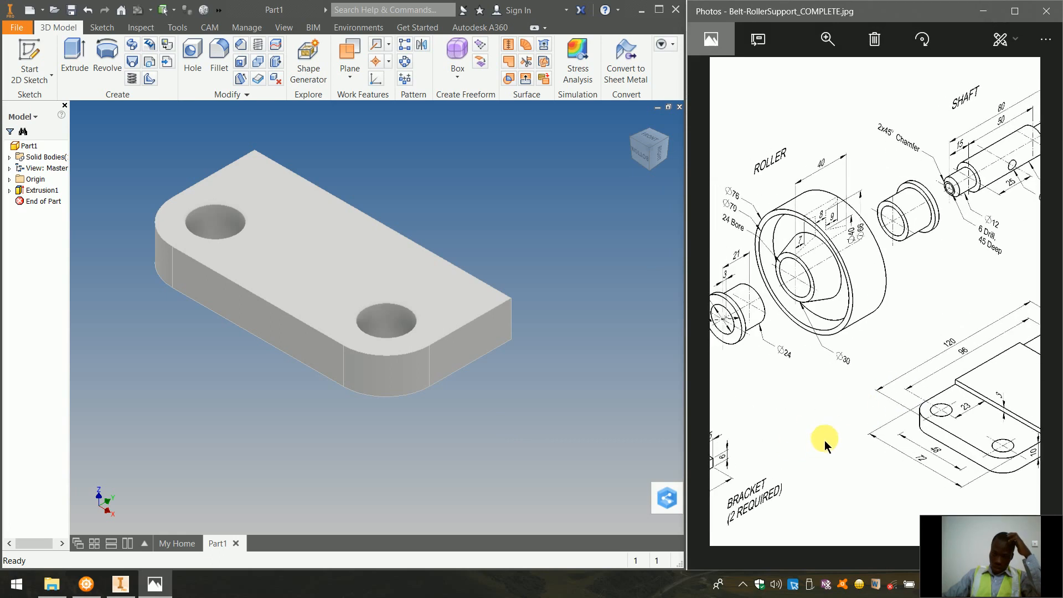
{"action": "left_click_drag", "start_coordinate": [805, 444], "coordinate": [942, 425]}
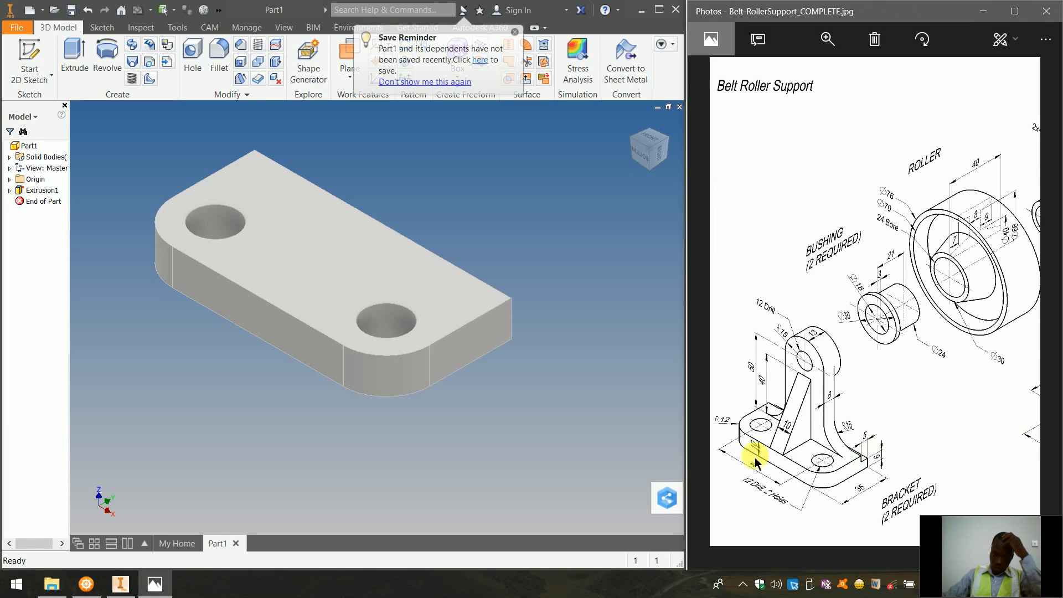
{"action": "right_click", "coordinate": [489, 335]}
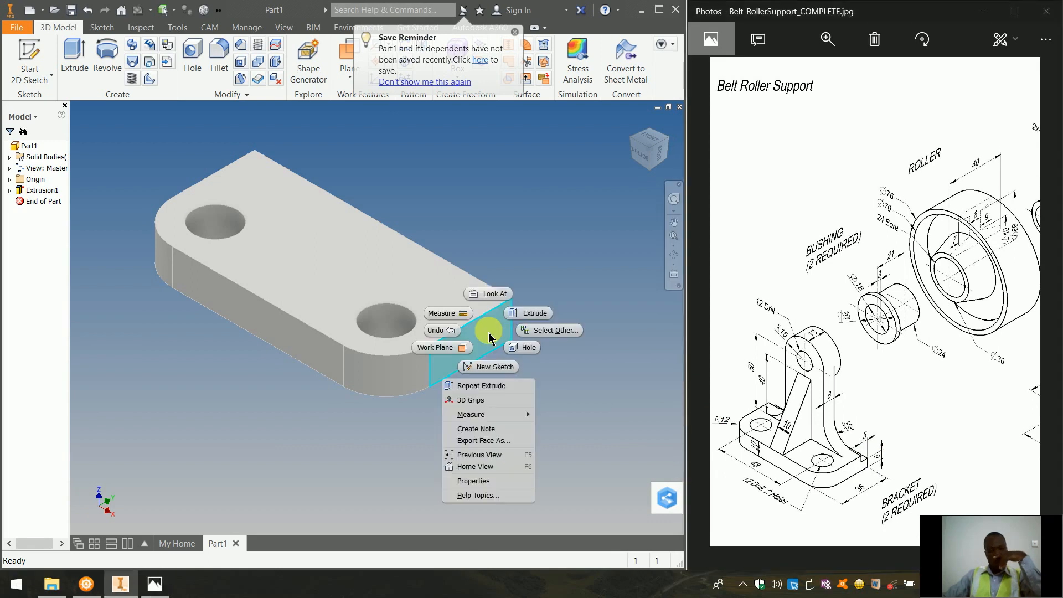
{"action": "left_click", "coordinate": [495, 367]}
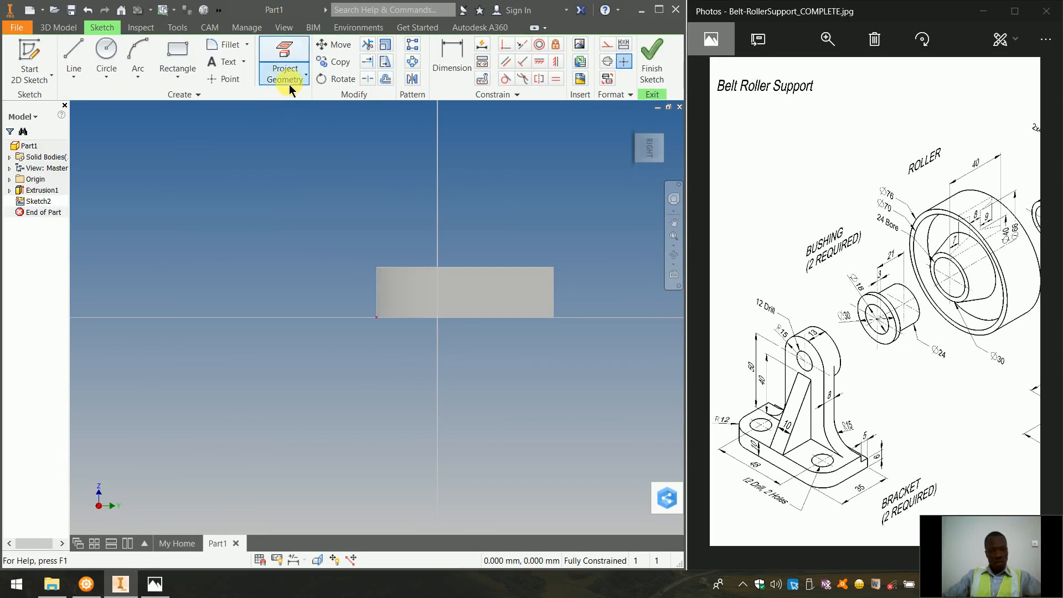
{"action": "left_click", "coordinate": [289, 83]}
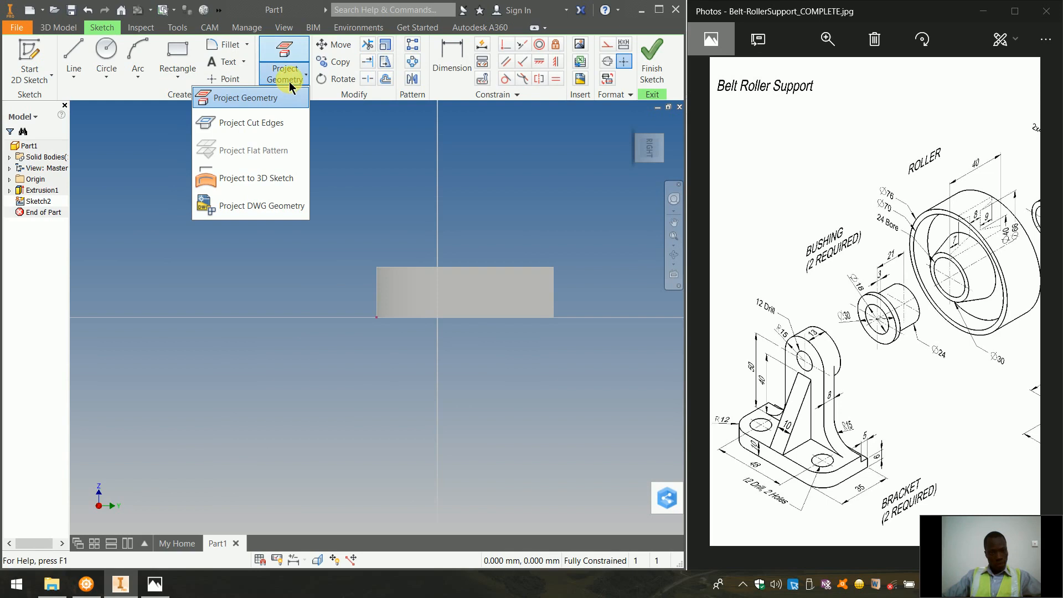
{"action": "left_click", "coordinate": [302, 31]}
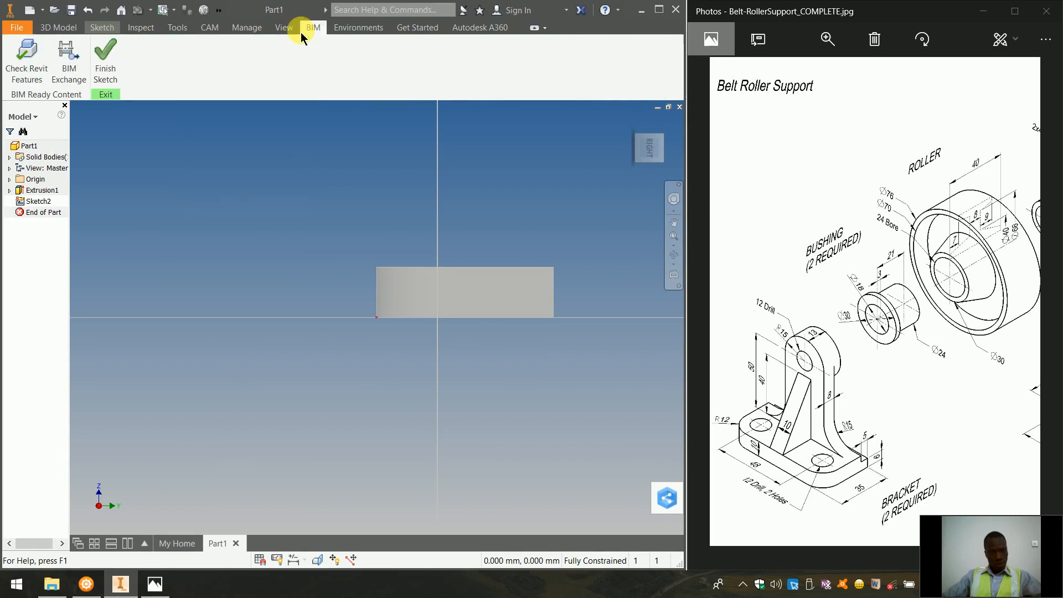
{"action": "left_click", "coordinate": [102, 28]}
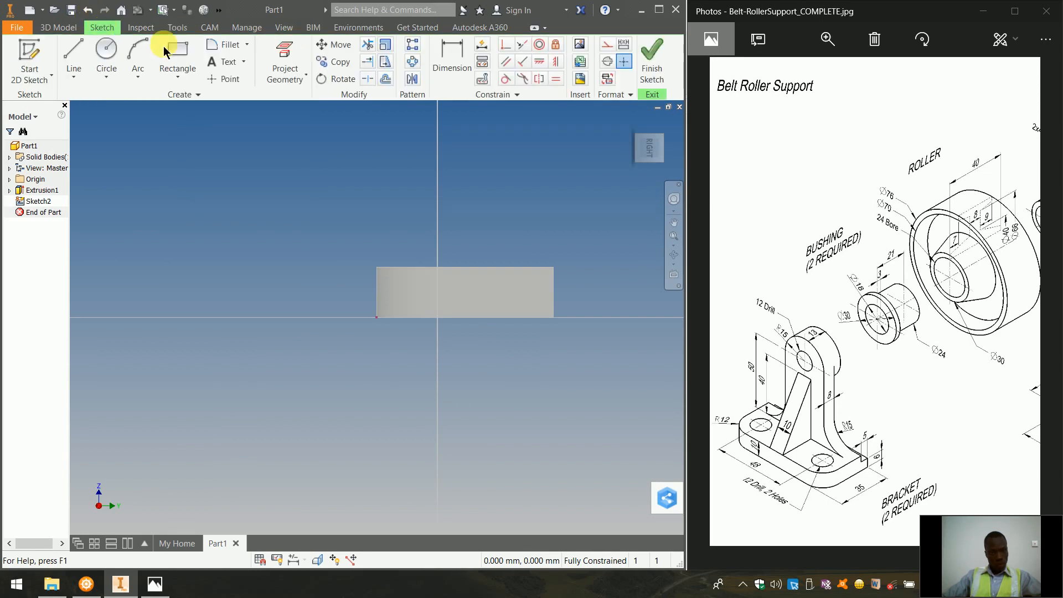
{"action": "left_click", "coordinate": [305, 58]}
{"action": "left_click", "coordinate": [540, 309]}
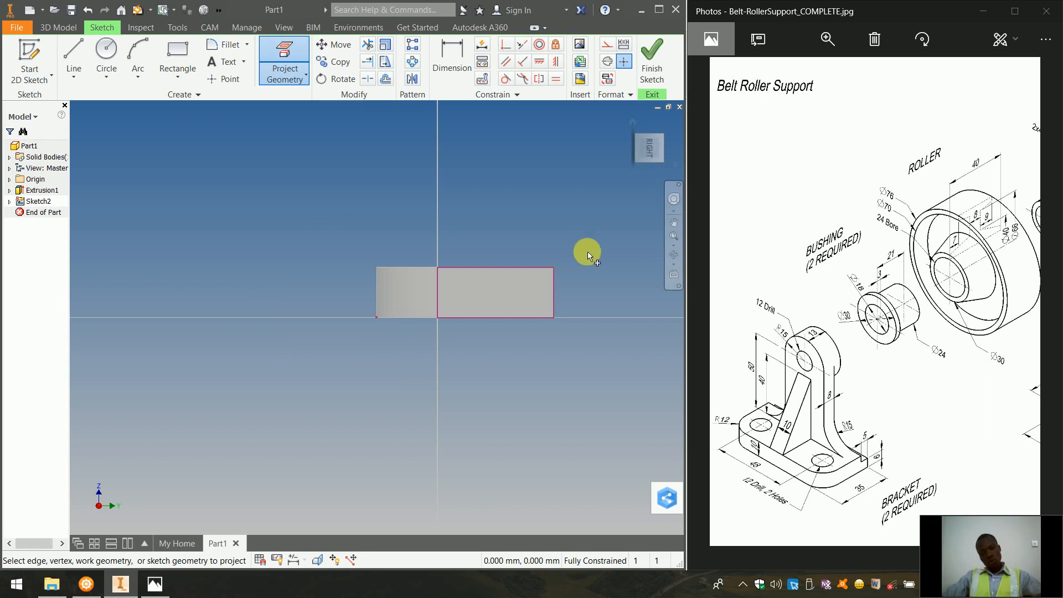
Draw two perpendicular lines forming a notch about 2.3 mm deep in the outline's upper corner at the plate's square-cornered side.
{"action": "scroll", "coordinate": [588, 256], "scroll_direction": "up", "scroll_amount": 5}
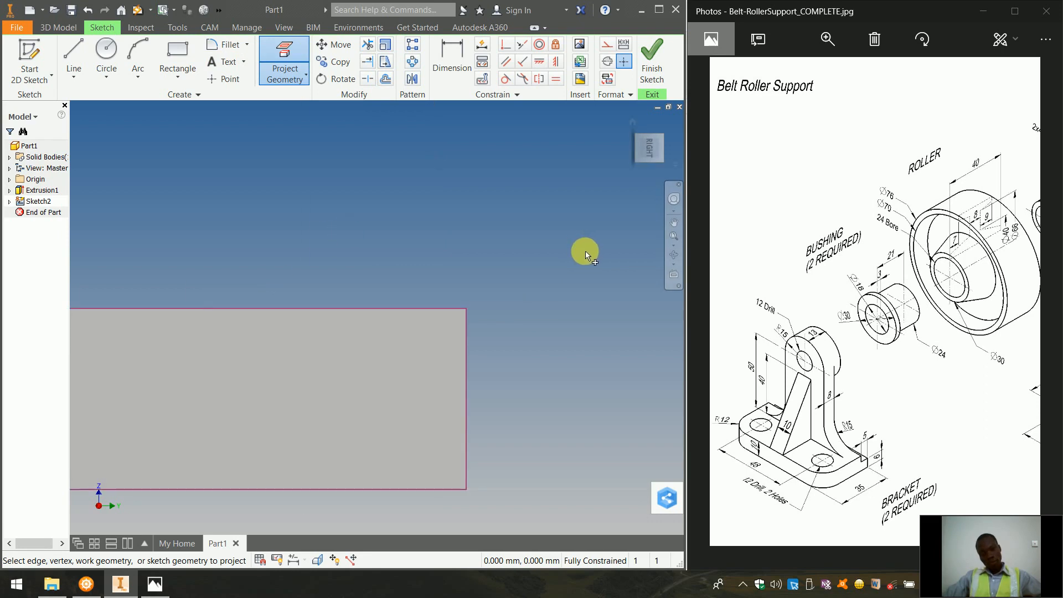
{"action": "scroll", "coordinate": [585, 254], "scroll_direction": "down", "scroll_amount": 2}
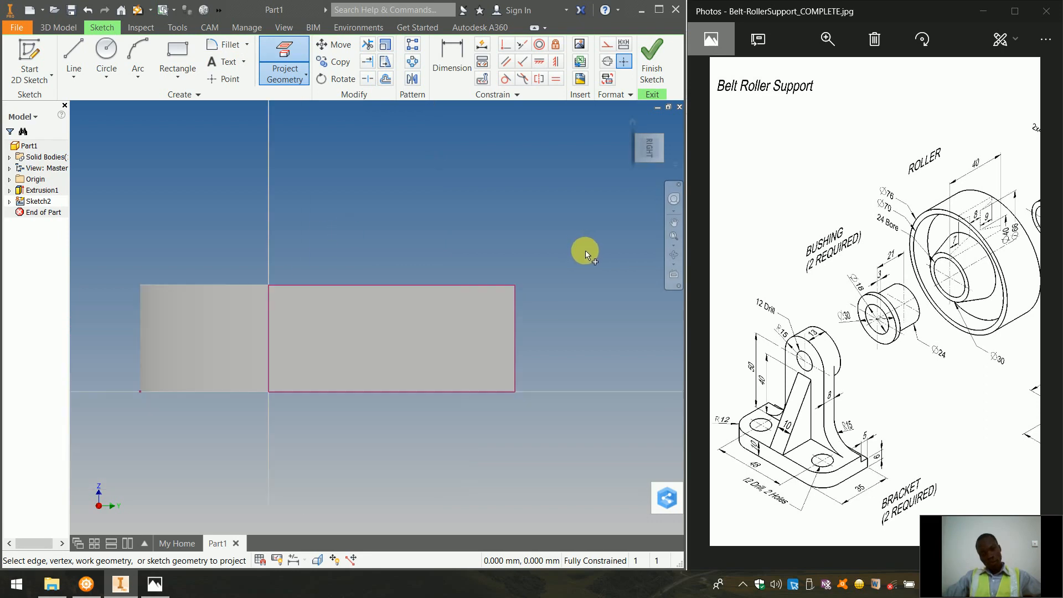
{"action": "left_click", "coordinate": [81, 62]}
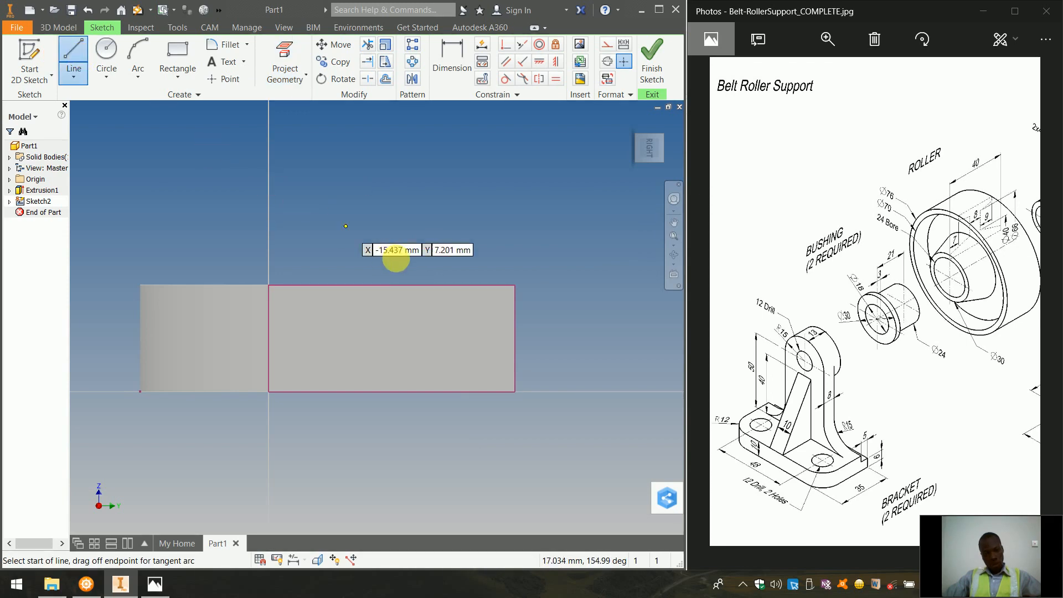
{"action": "left_click", "coordinate": [480, 288]}
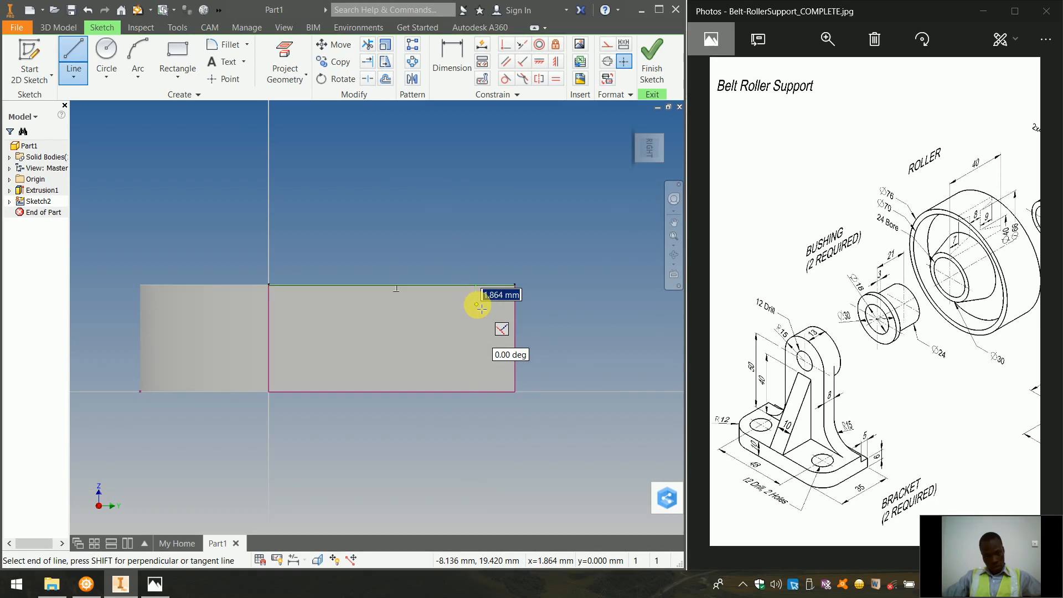
{"action": "left_click", "coordinate": [480, 312]}
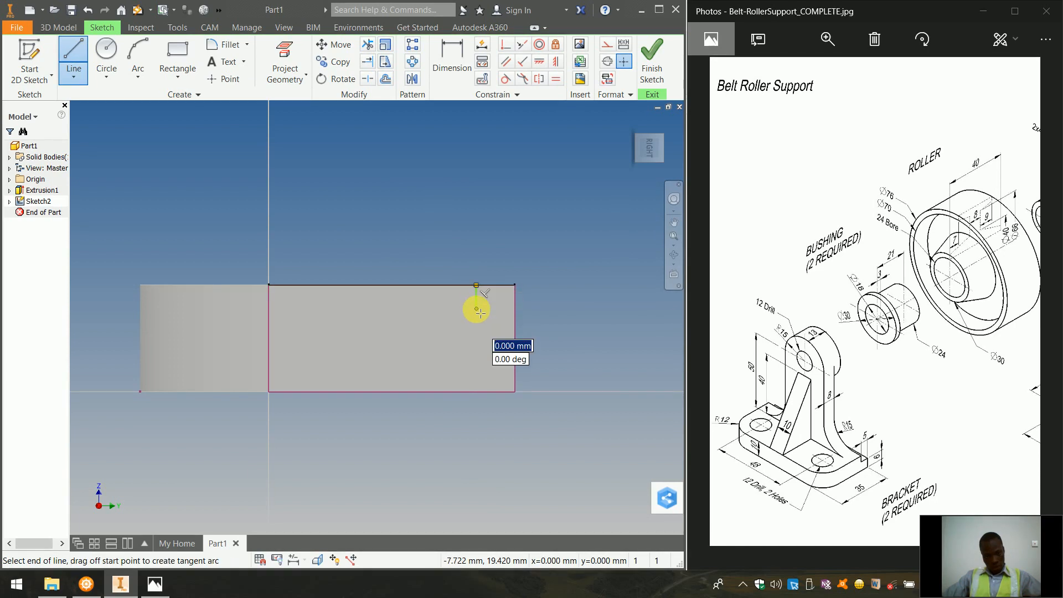
{"action": "double_click", "coordinate": [516, 308]}
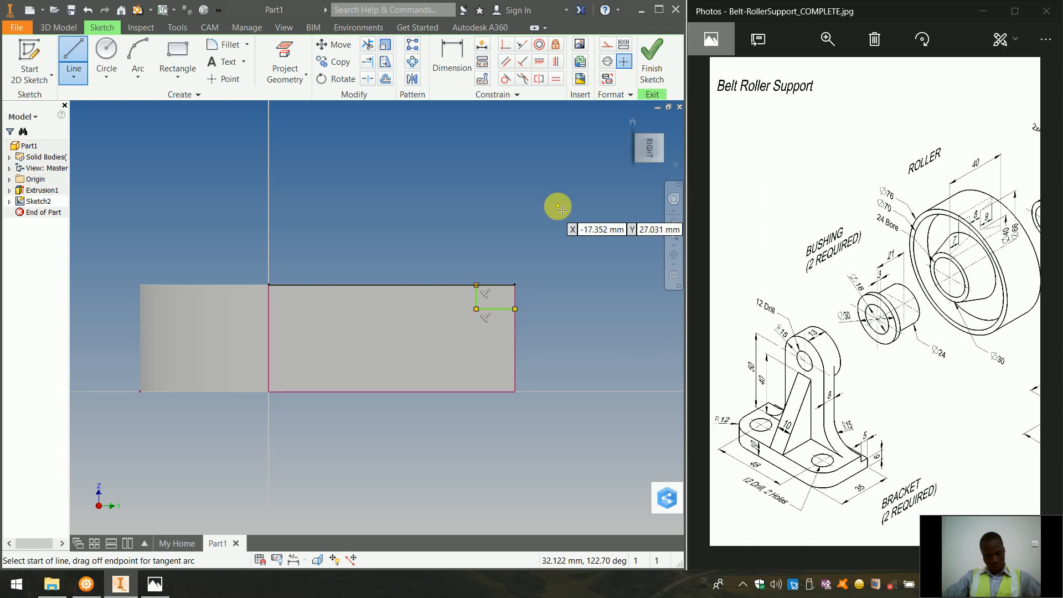
{"action": "left_click", "coordinate": [450, 62]}
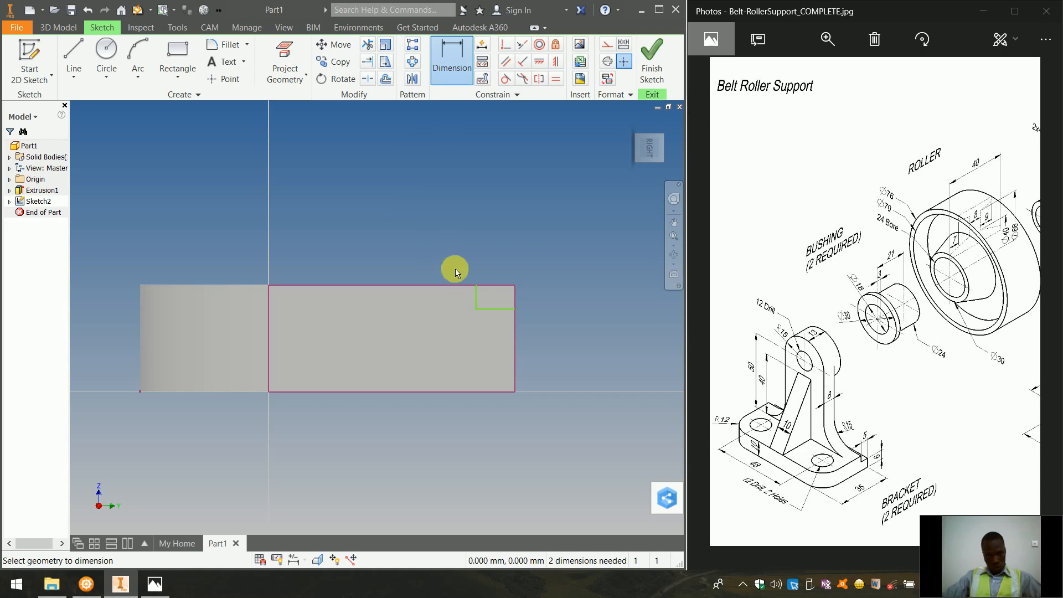
{"action": "left_click", "coordinate": [466, 299]}
{"action": "left_click", "coordinate": [458, 277]}
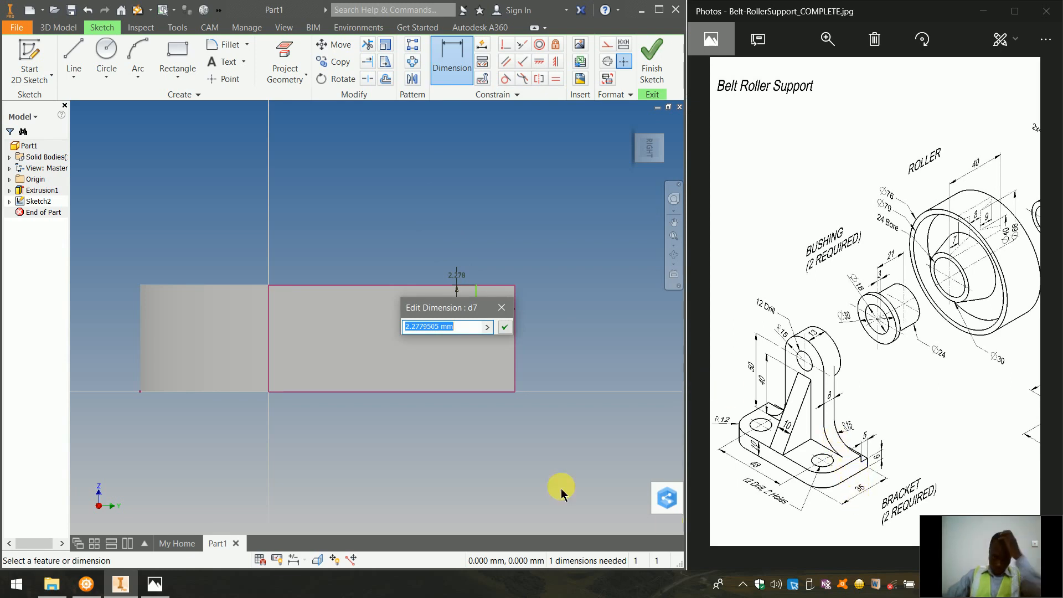
{"action": "left_click", "coordinate": [507, 324]}
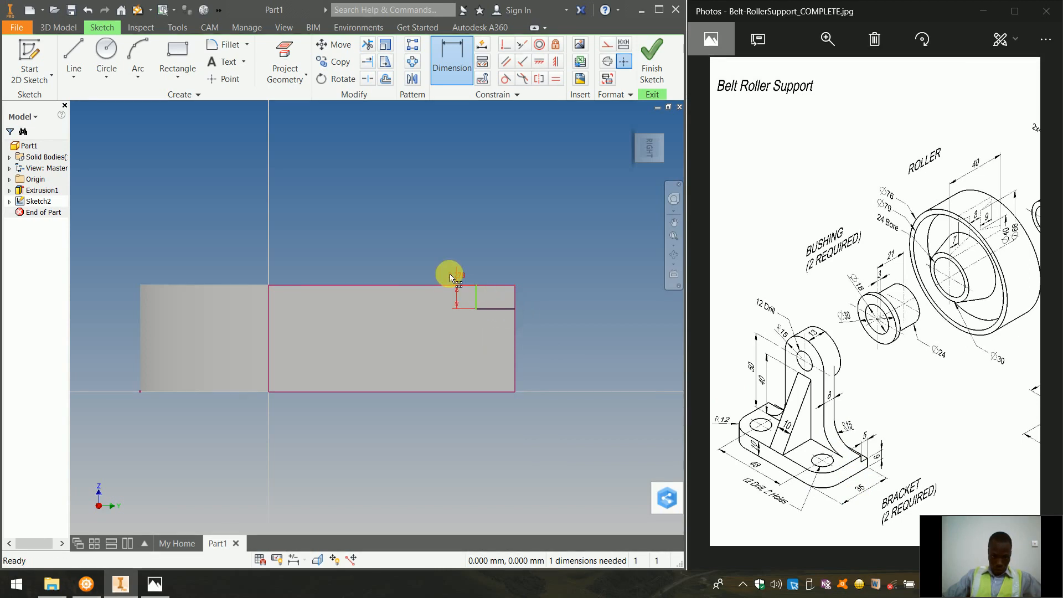
{"action": "key", "text": "ctrl+z"}
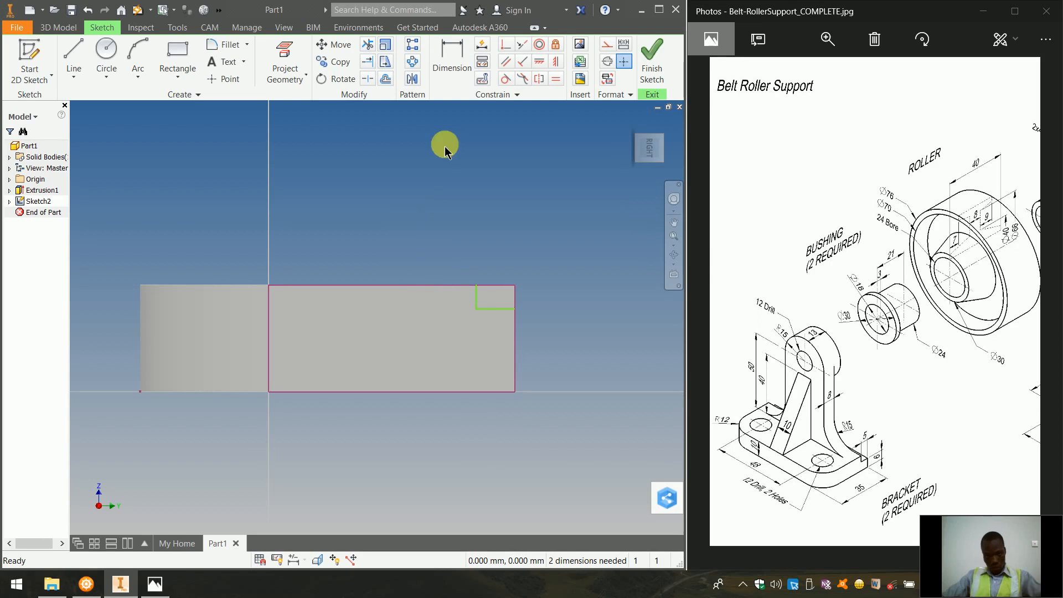
Dimension the notch's horizontal line from the plate's bottom edge and set the distance to 6 mm.
{"action": "left_click", "coordinate": [451, 55]}
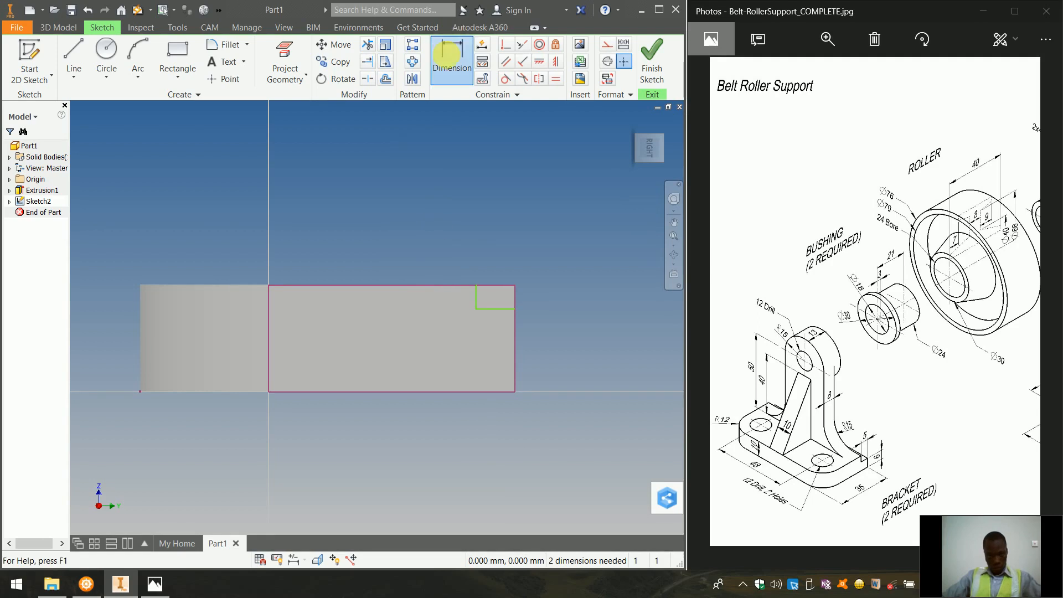
{"action": "left_click", "coordinate": [504, 312]}
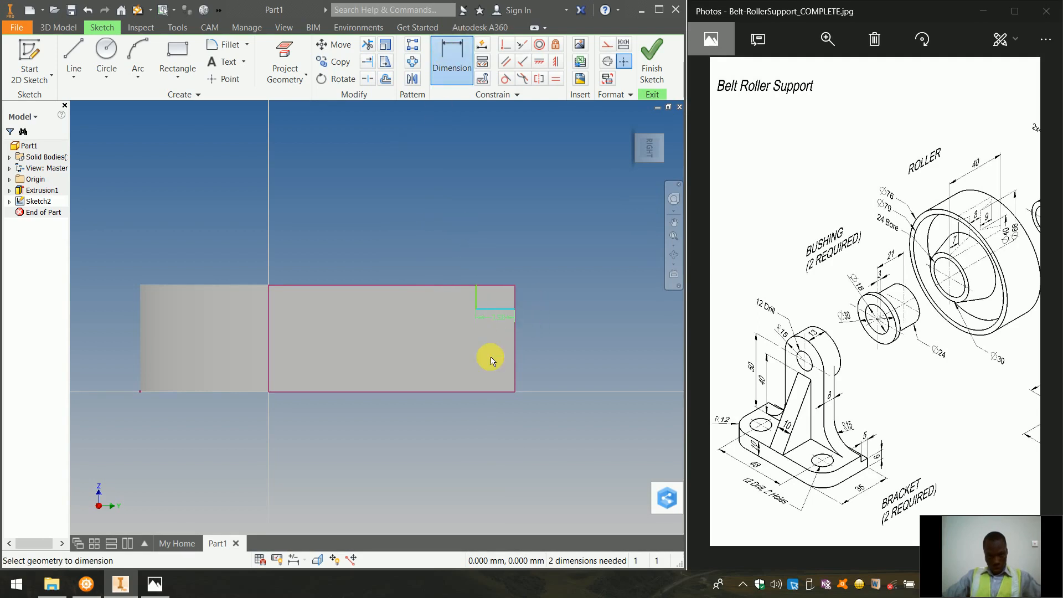
{"action": "left_click", "coordinate": [490, 392]}
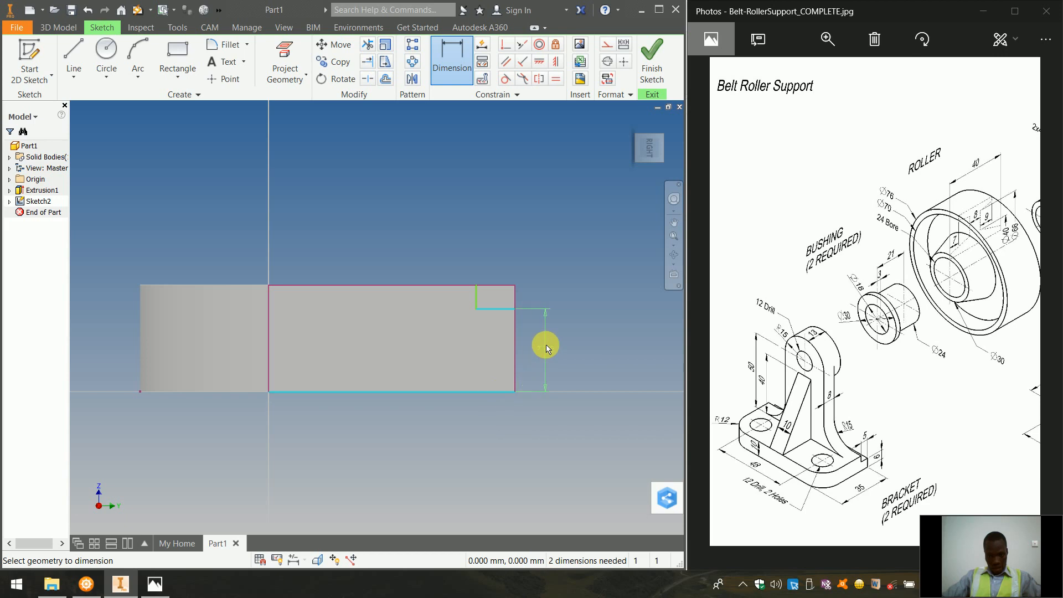
{"action": "left_click", "coordinate": [543, 345]}
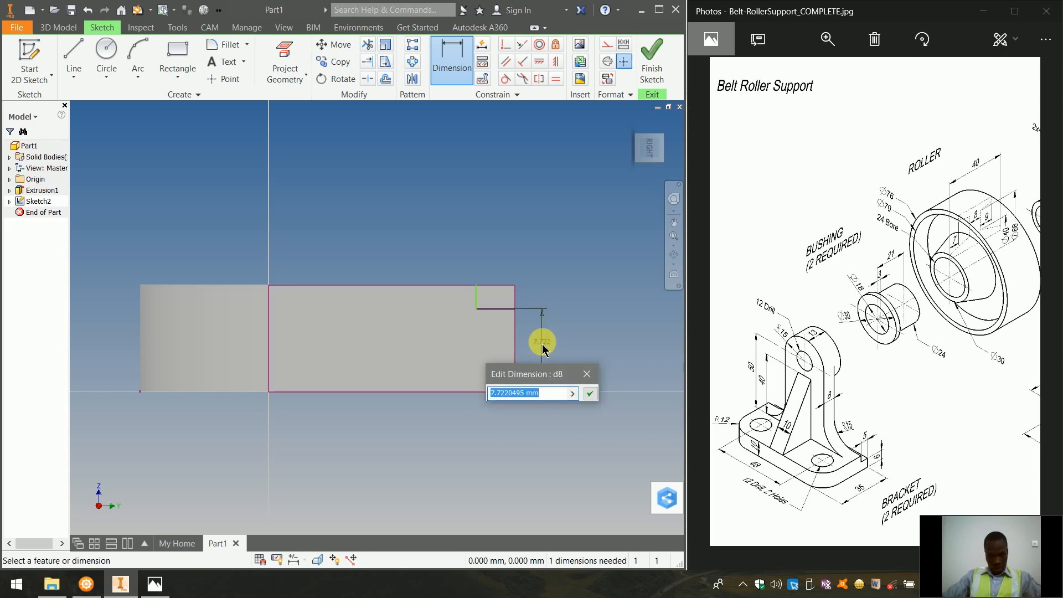
{"action": "type", "text": "6"}
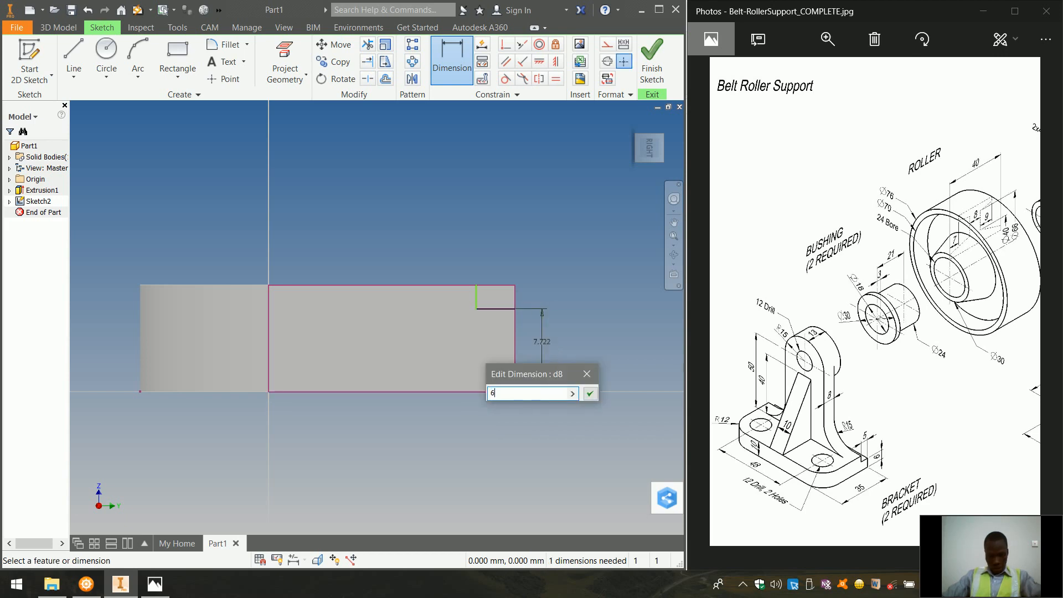
{"action": "key", "text": "Return"}
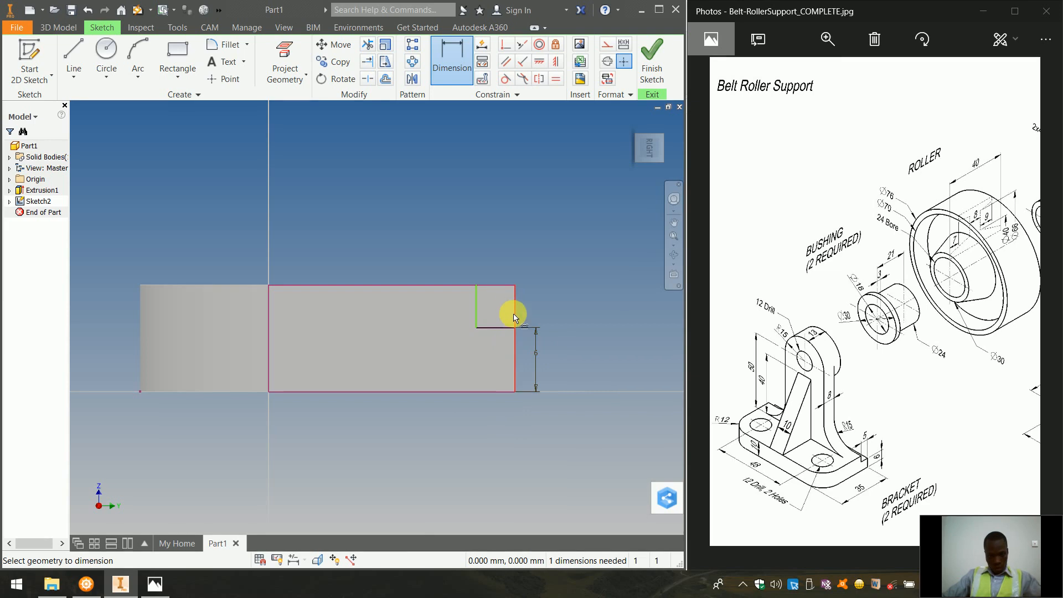
Dimension the notch's horizontal line to 5 mm and finish the sketch.
{"action": "left_click", "coordinate": [476, 310]}
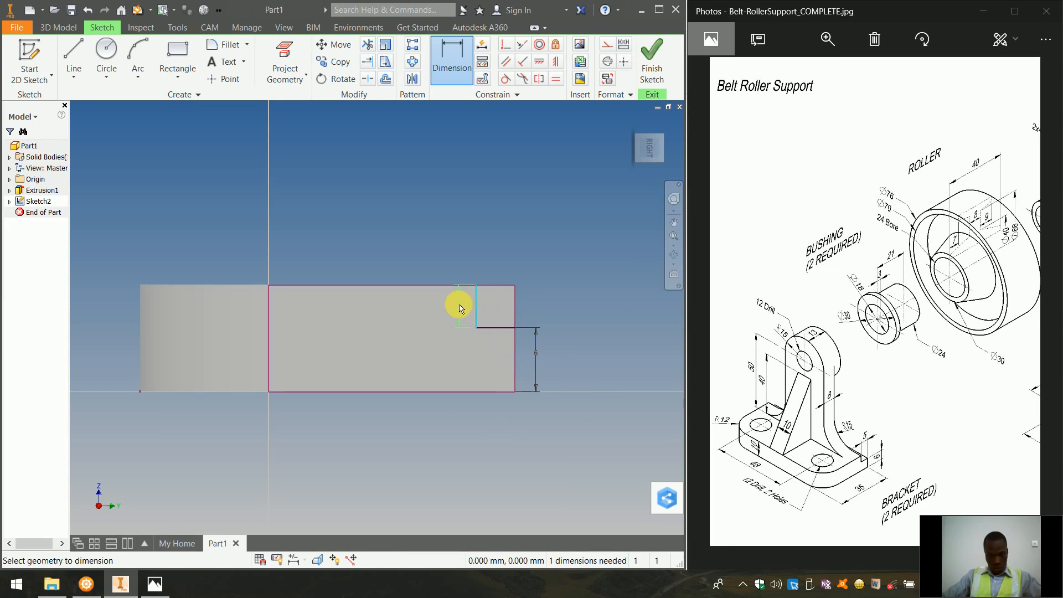
{"action": "key", "text": "Escape"}
{"action": "key", "text": "d"}
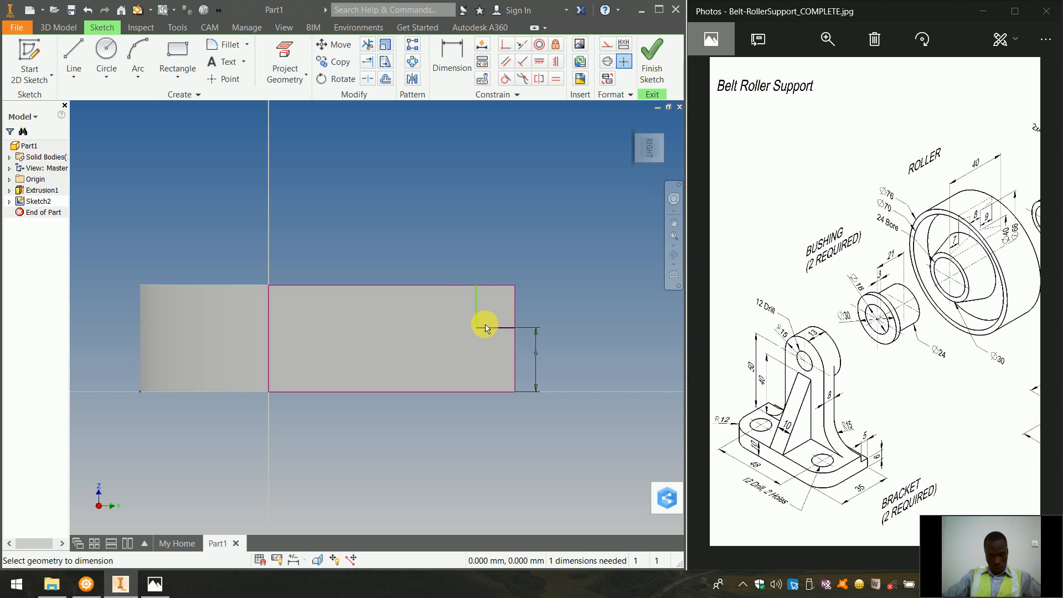
{"action": "left_click", "coordinate": [490, 327]}
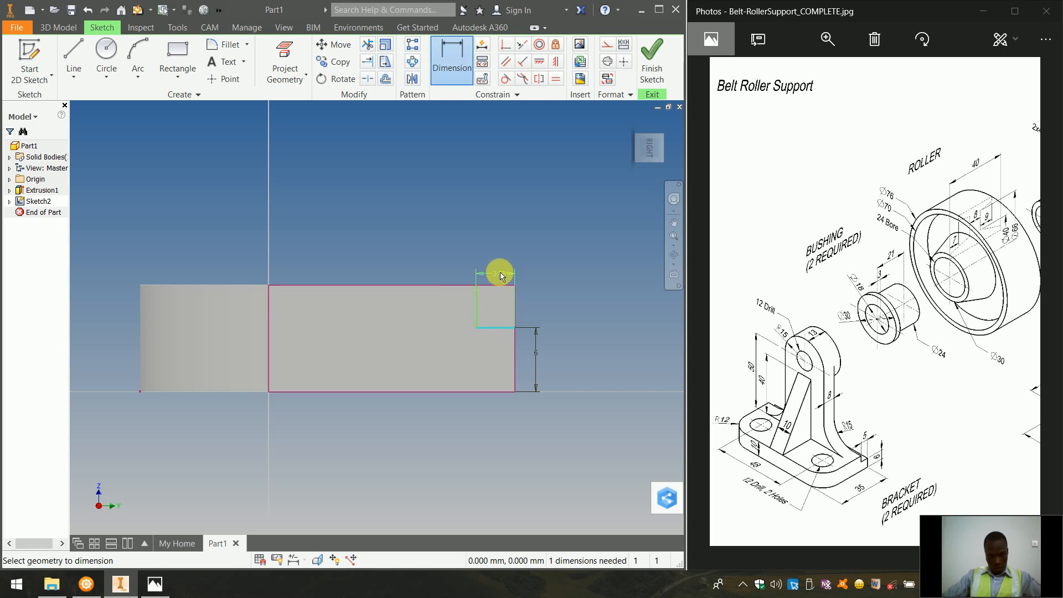
{"action": "left_click", "coordinate": [502, 273]}
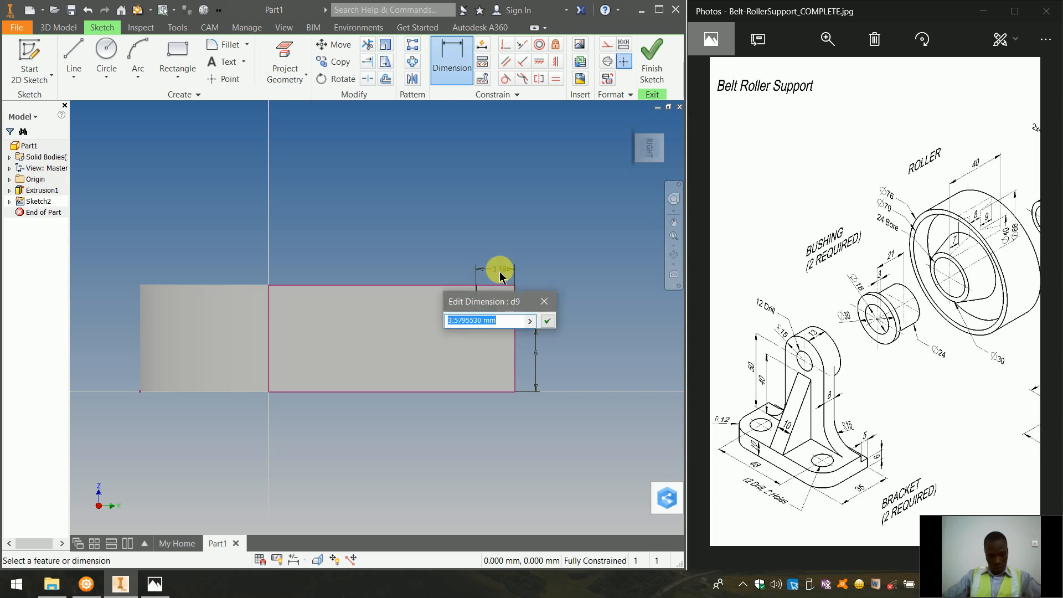
{"action": "type", "text": "5"}
{"action": "key", "text": "Return"}
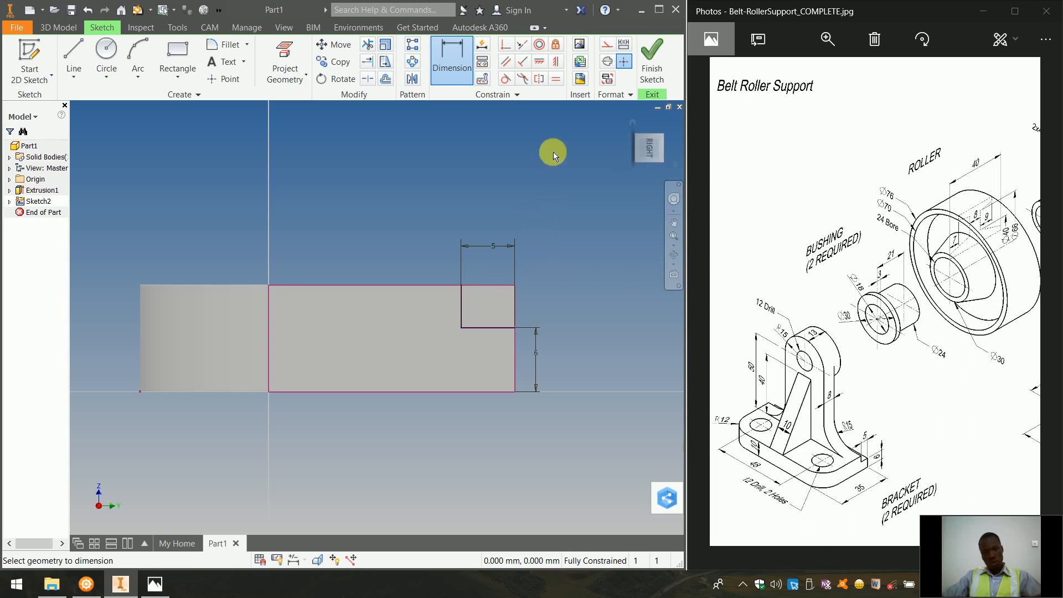
{"action": "left_click", "coordinate": [660, 83]}
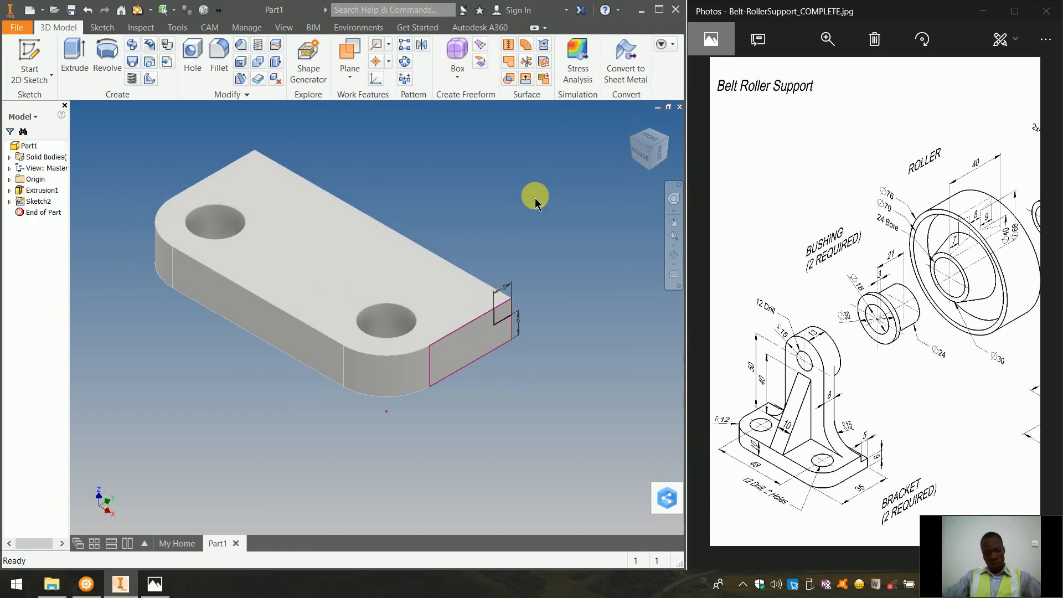
{"action": "key", "text": "e"}
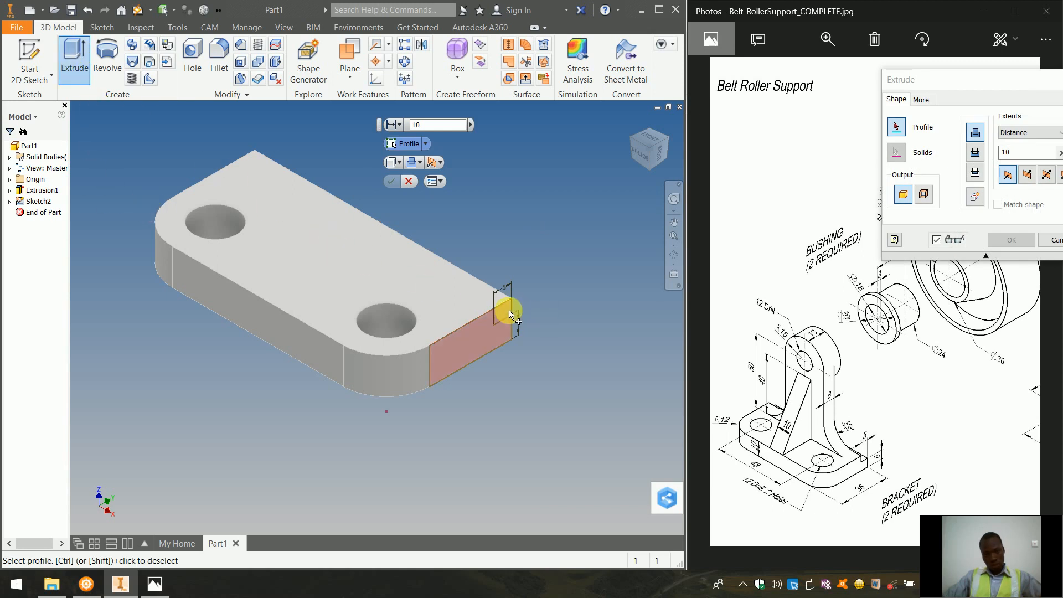
{"action": "scroll", "coordinate": [509, 313], "scroll_direction": "up", "scroll_amount": 5}
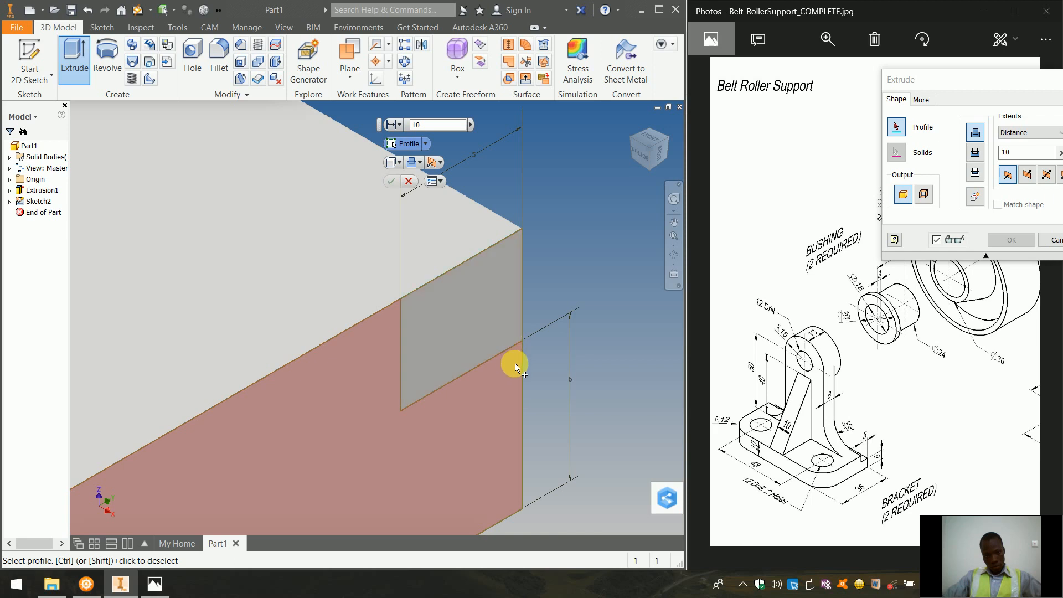
{"action": "left_click", "coordinate": [510, 307]}
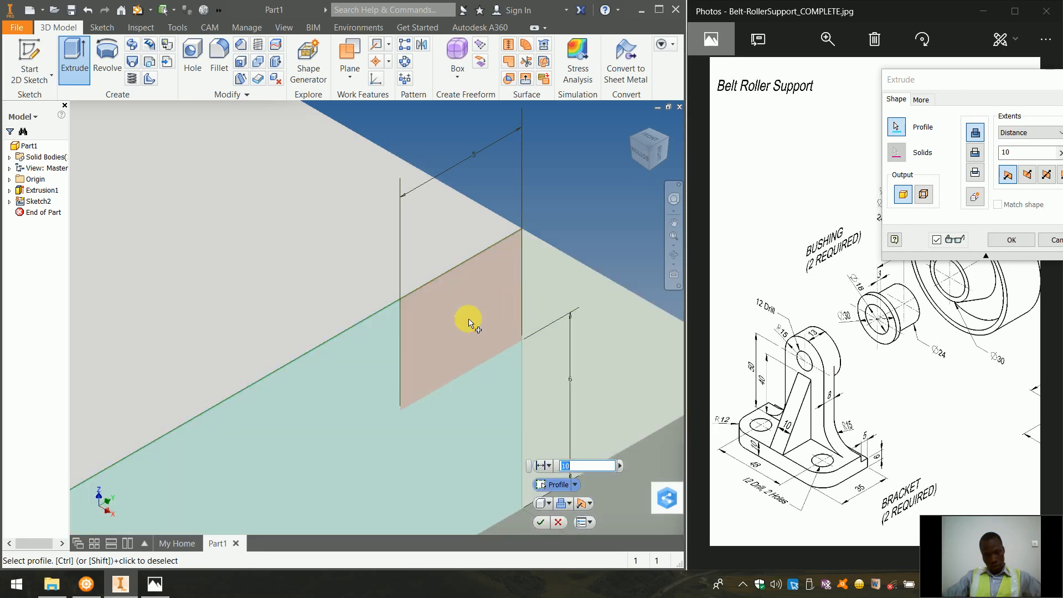
{"action": "scroll", "coordinate": [451, 384], "scroll_direction": "up", "scroll_amount": 5}
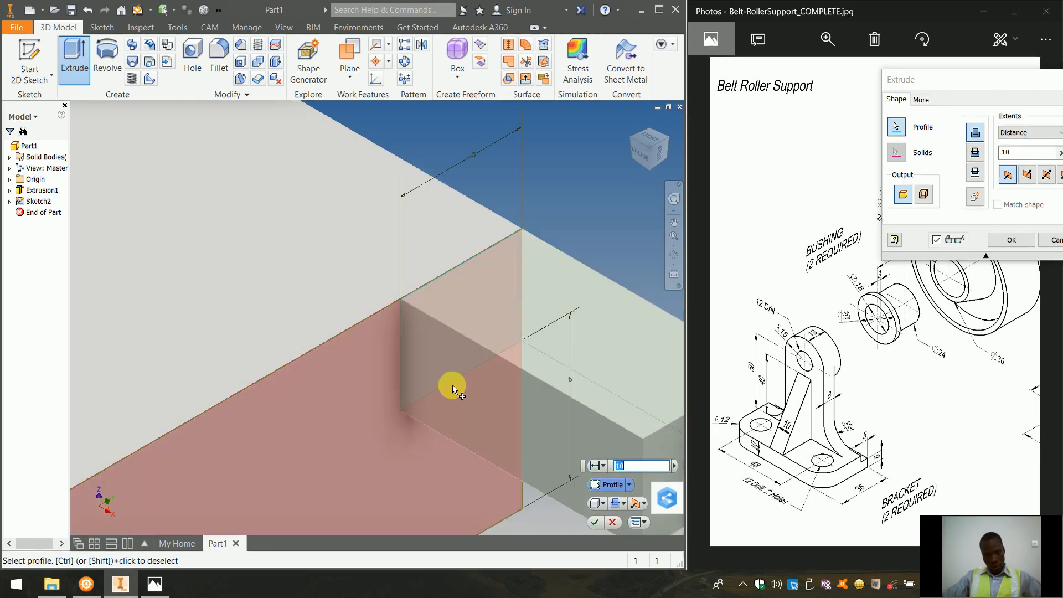
{"action": "scroll", "coordinate": [473, 236], "scroll_direction": "up", "scroll_amount": 3}
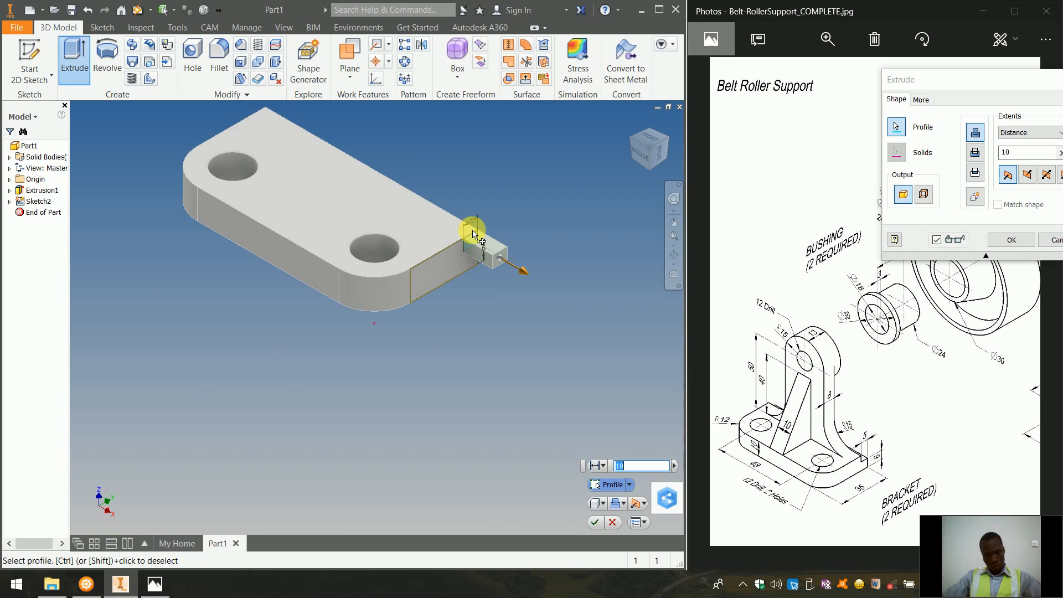
{"action": "scroll", "coordinate": [473, 235], "scroll_direction": "down", "scroll_amount": 5}
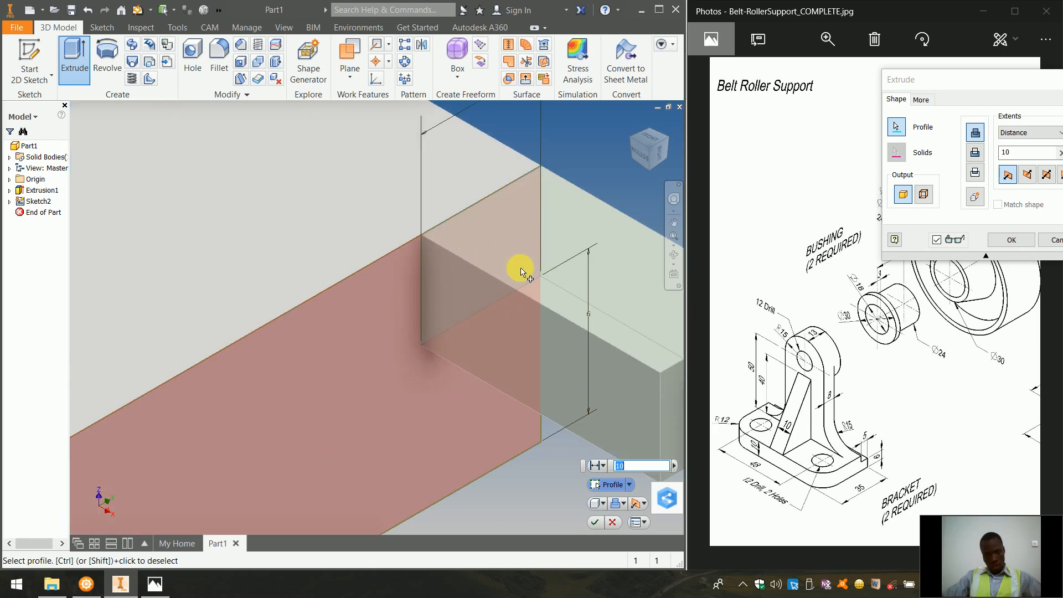
{"action": "left_click", "coordinate": [520, 268]}
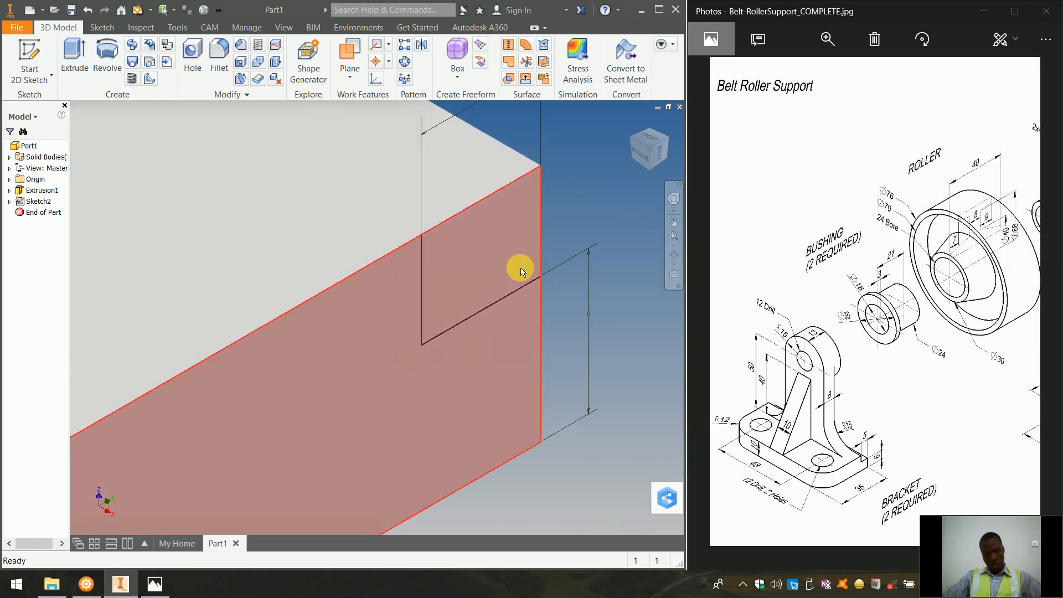
{"action": "scroll", "coordinate": [605, 257], "scroll_direction": "up", "scroll_amount": 4}
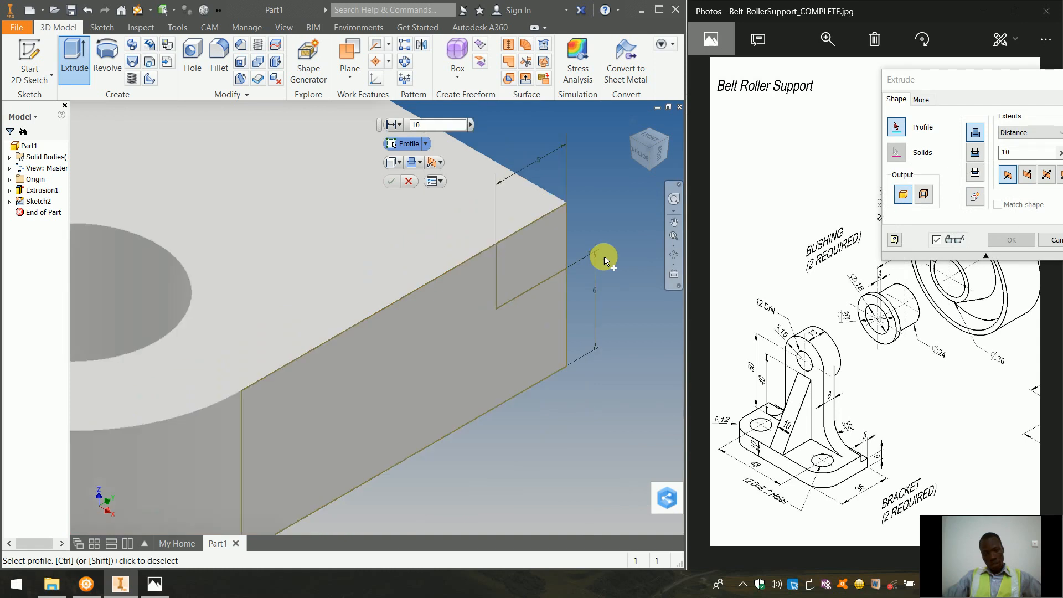
{"action": "left_click", "coordinate": [542, 302]}
{"action": "key", "text": "Escape"}
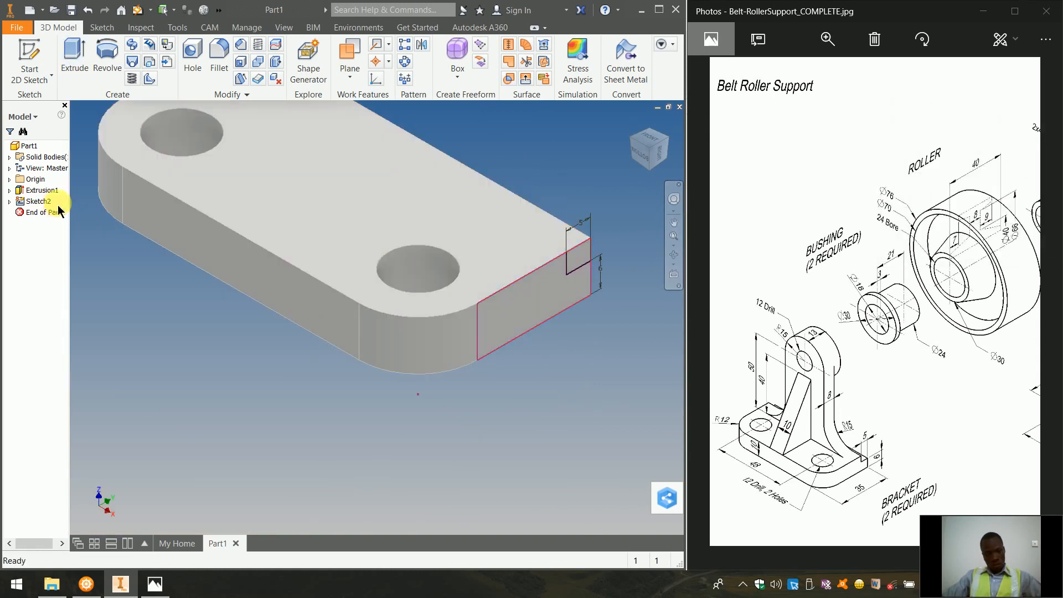
{"action": "key", "text": "e"}
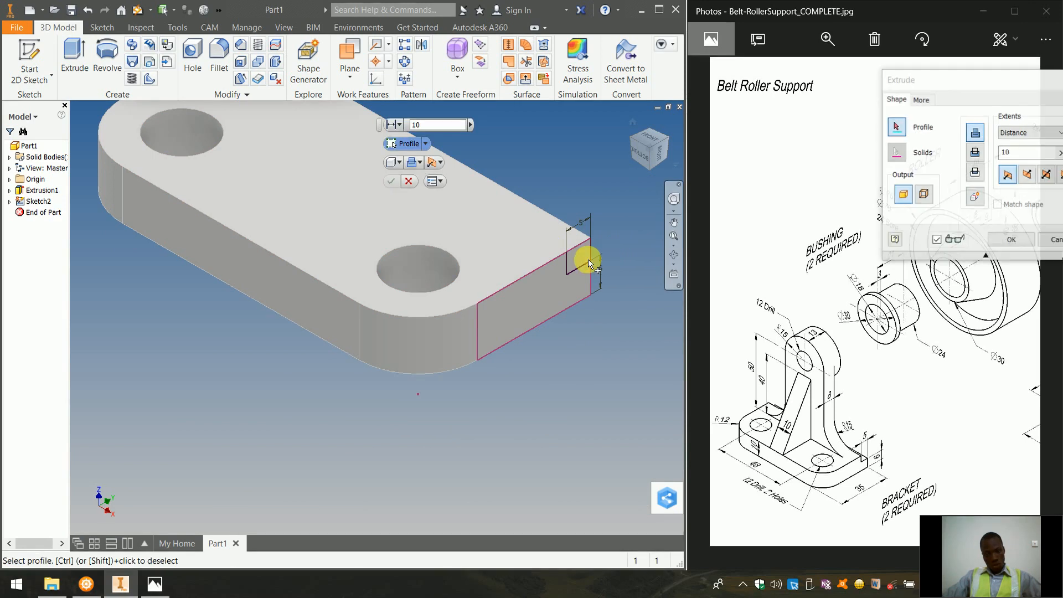
{"action": "scroll", "coordinate": [590, 260], "scroll_direction": "up", "scroll_amount": 4}
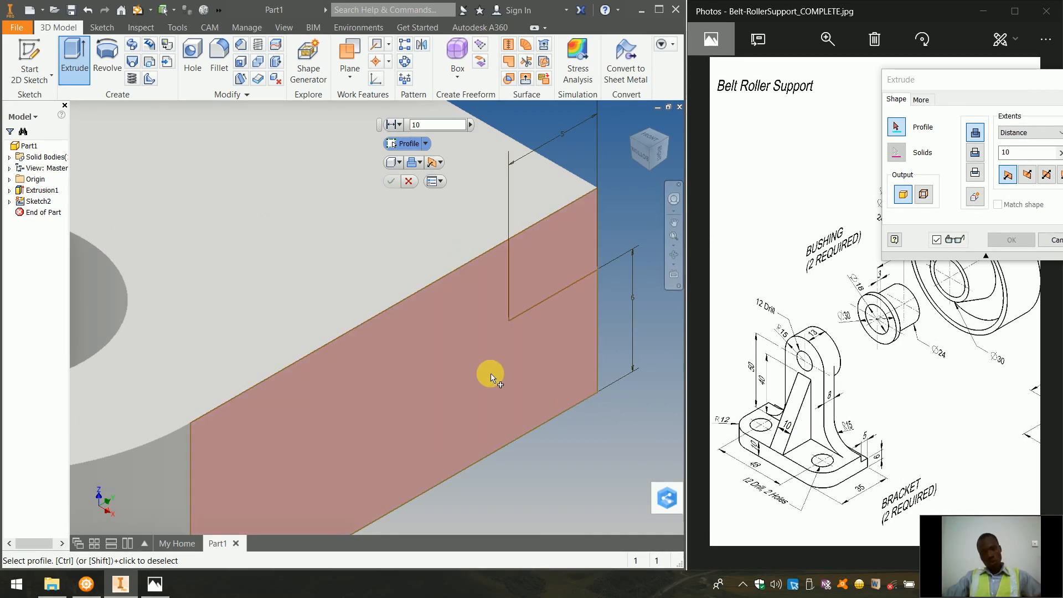
{"action": "scroll", "coordinate": [494, 363], "scroll_direction": "up", "scroll_amount": 5}
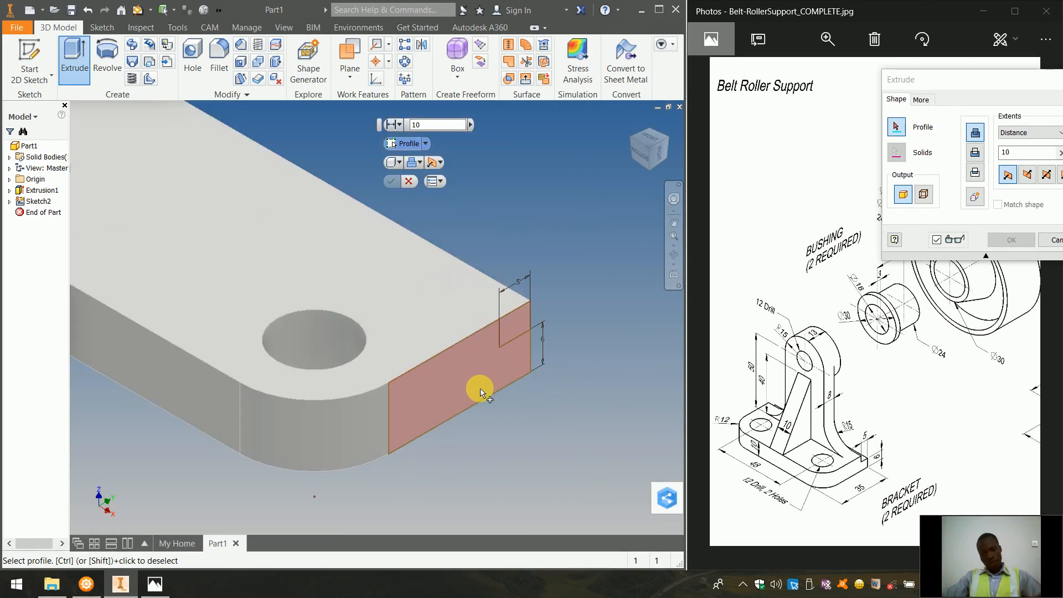
{"action": "scroll", "coordinate": [480, 392], "scroll_direction": "down", "scroll_amount": 5}
{"action": "scroll", "coordinate": [480, 392], "scroll_direction": "up", "scroll_amount": 5}
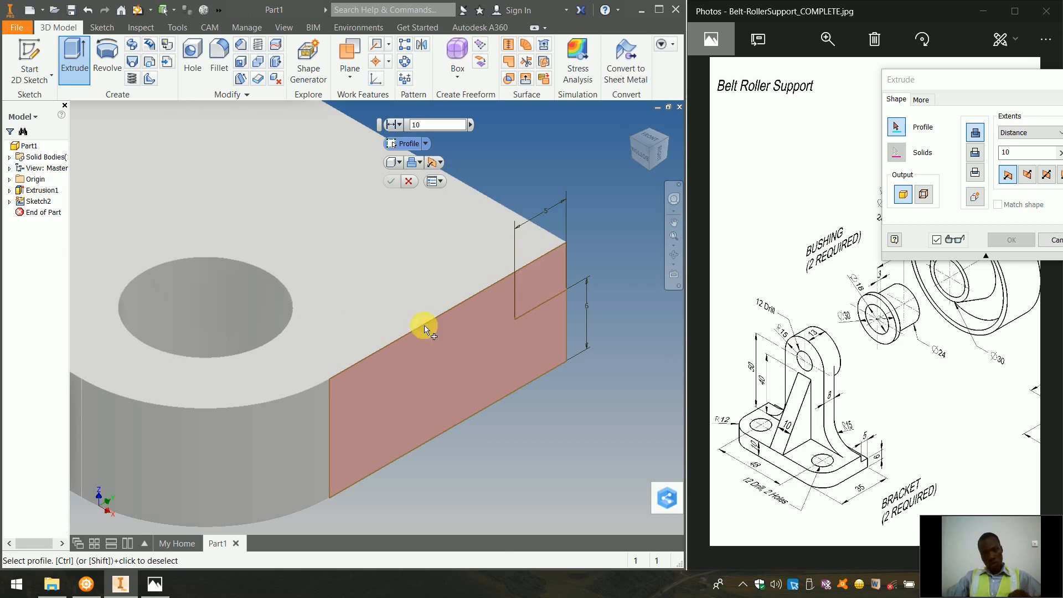
{"action": "key", "text": "Escape"}
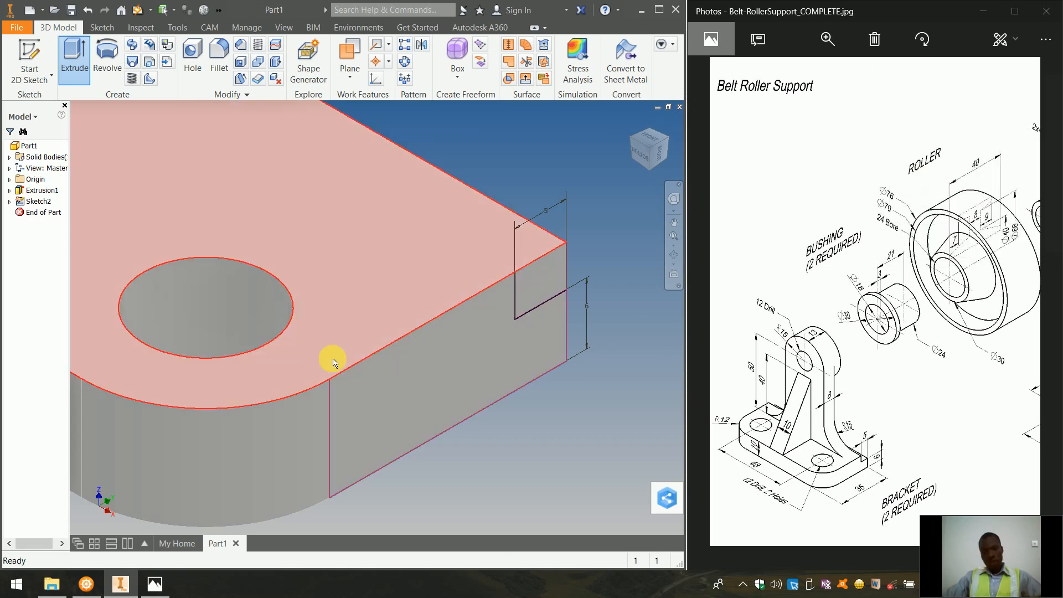
Reopen the notch sketch, convert the projected bottom edge of the face to construction geometry, and finish the sketch.
{"action": "double_click", "coordinate": [40, 203]}
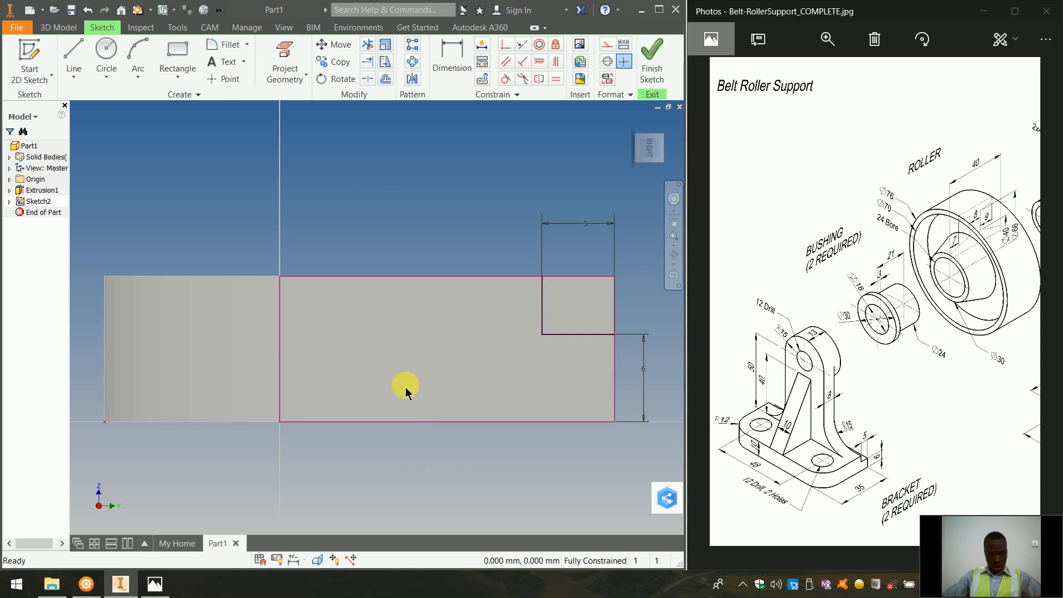
{"action": "mouse_move", "coordinate": [357, 368]}
{"action": "left_mouse_down"}
{"action": "mouse_move", "coordinate": [492, 489]}
{"action": "mouse_move", "coordinate": [290, 404]}
{"action": "mouse_move", "coordinate": [296, 351]}
{"action": "mouse_move", "coordinate": [507, 485]}
{"action": "left_mouse_up"}
{"action": "key", "text": "Escape"}
{"action": "mouse_move", "coordinate": [573, 505]}
{"action": "left_mouse_down"}
{"action": "mouse_move", "coordinate": [462, 382]}
{"action": "mouse_move", "coordinate": [384, 361]}
{"action": "left_mouse_up"}
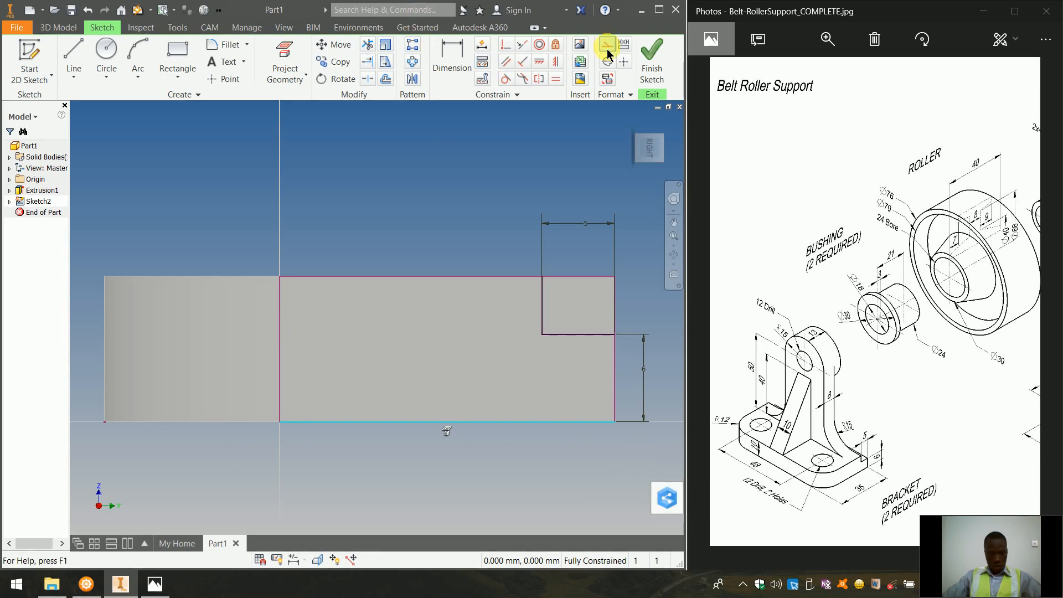
{"action": "left_click", "coordinate": [394, 161]}
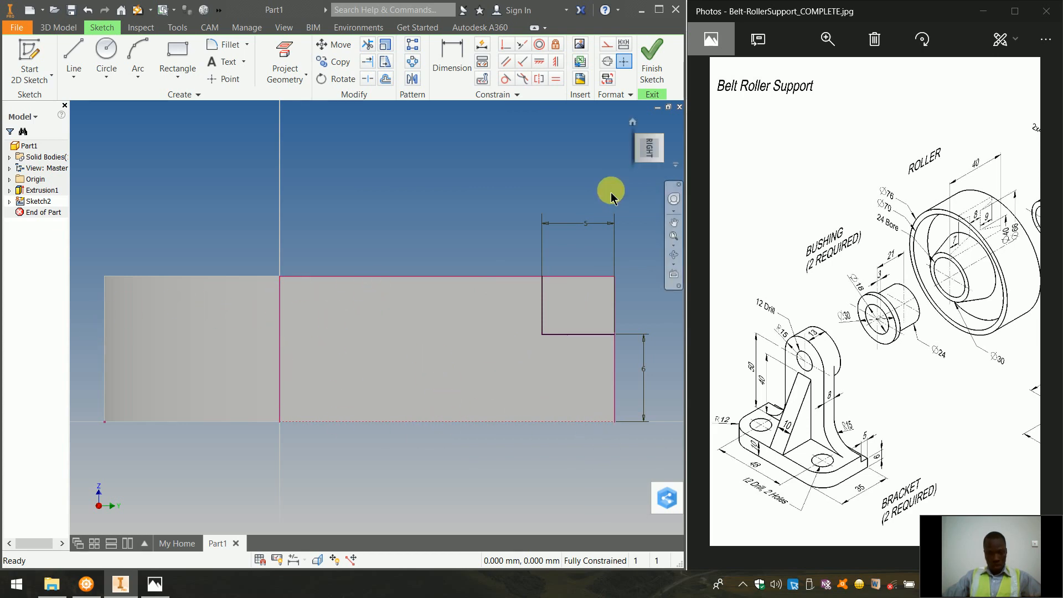
{"action": "left_click", "coordinate": [664, 64]}
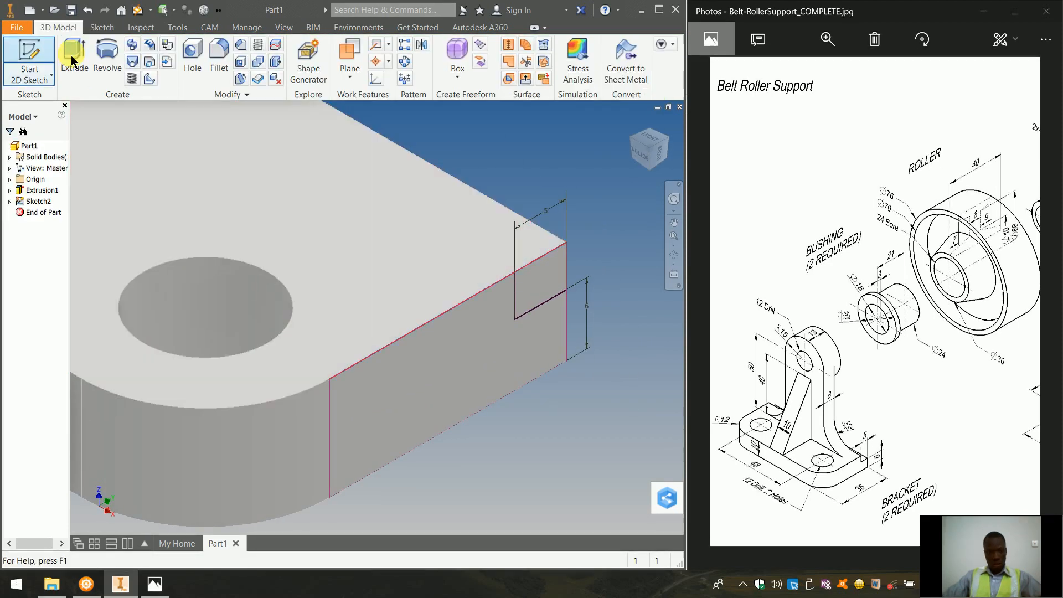
Extrude the notch profile as a cut with extents set to All, removing the step along the plate's entire long square edge.
{"action": "left_click", "coordinate": [71, 58]}
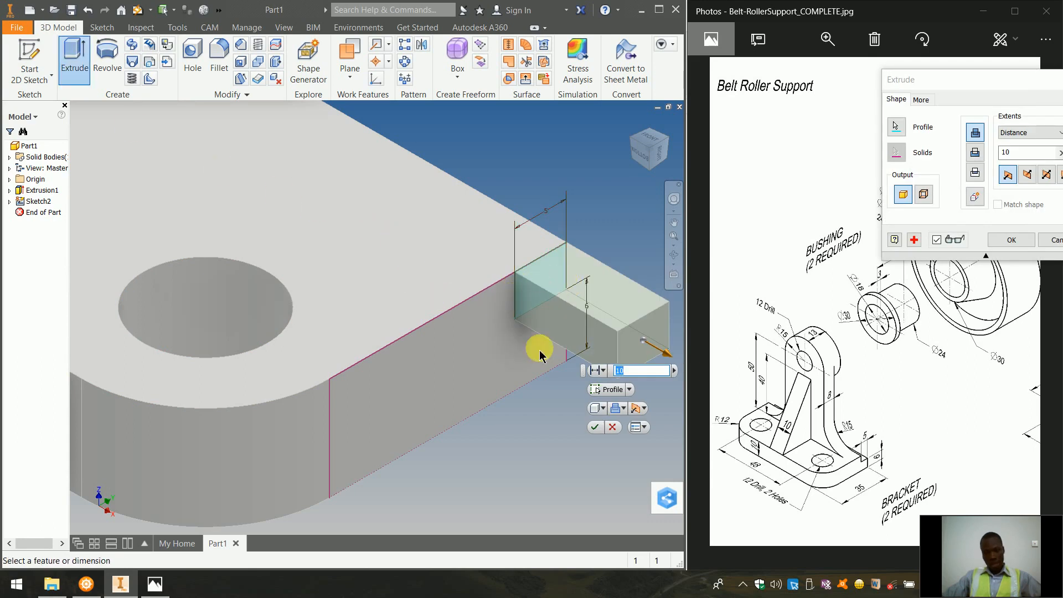
{"action": "scroll", "coordinate": [552, 369], "scroll_direction": "up", "scroll_amount": 2}
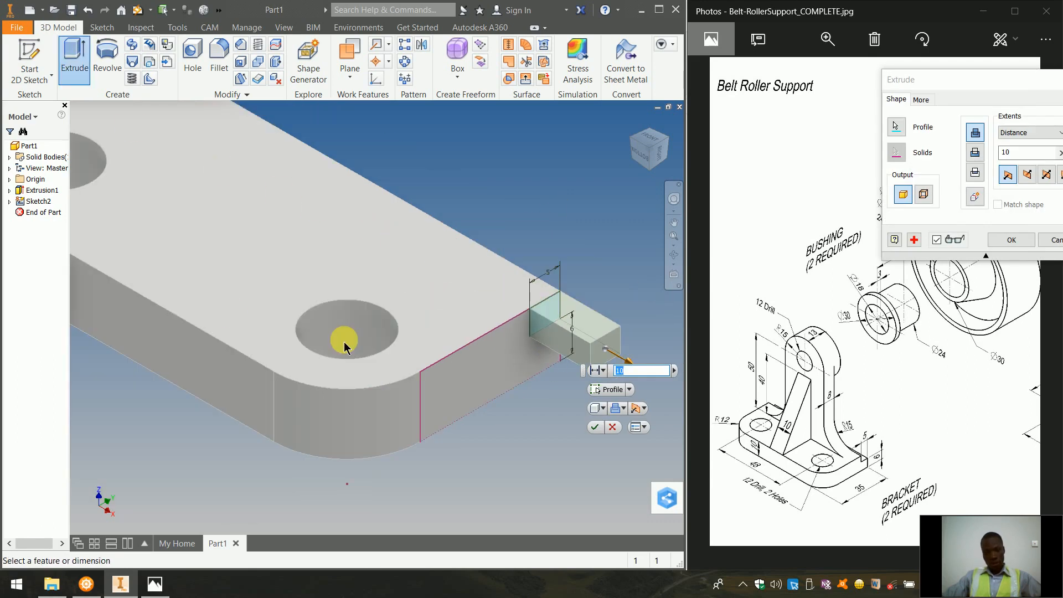
{"action": "left_click_drag", "start_coordinate": [925, 85], "coordinate": [279, 161]}
{"action": "left_click_drag", "start_coordinate": [180, 138], "coordinate": [193, 168]}
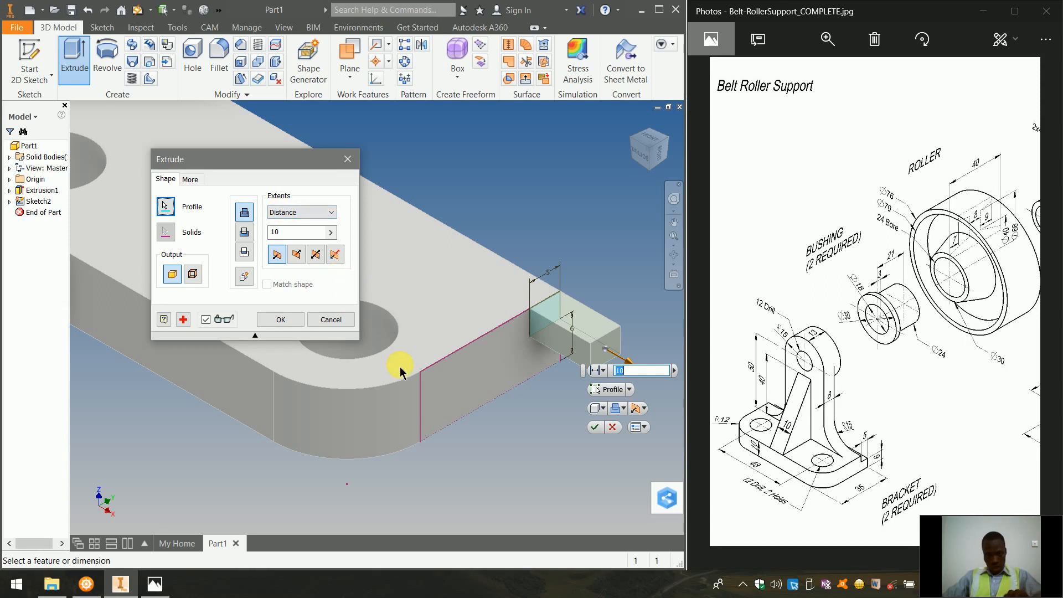
{"action": "scroll", "coordinate": [404, 368], "scroll_direction": "down", "scroll_amount": 2}
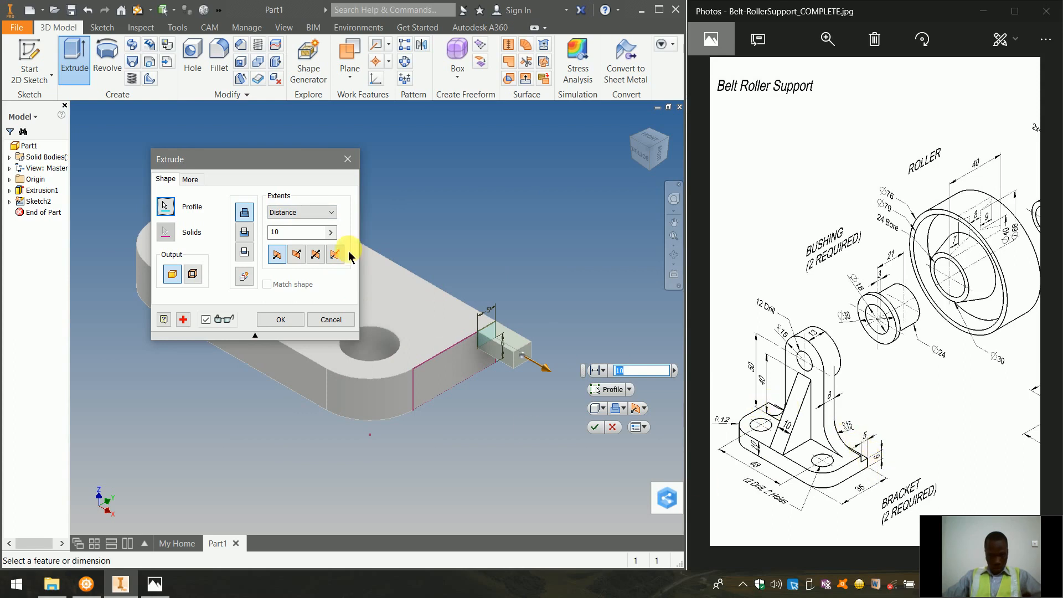
{"action": "left_click", "coordinate": [331, 213]}
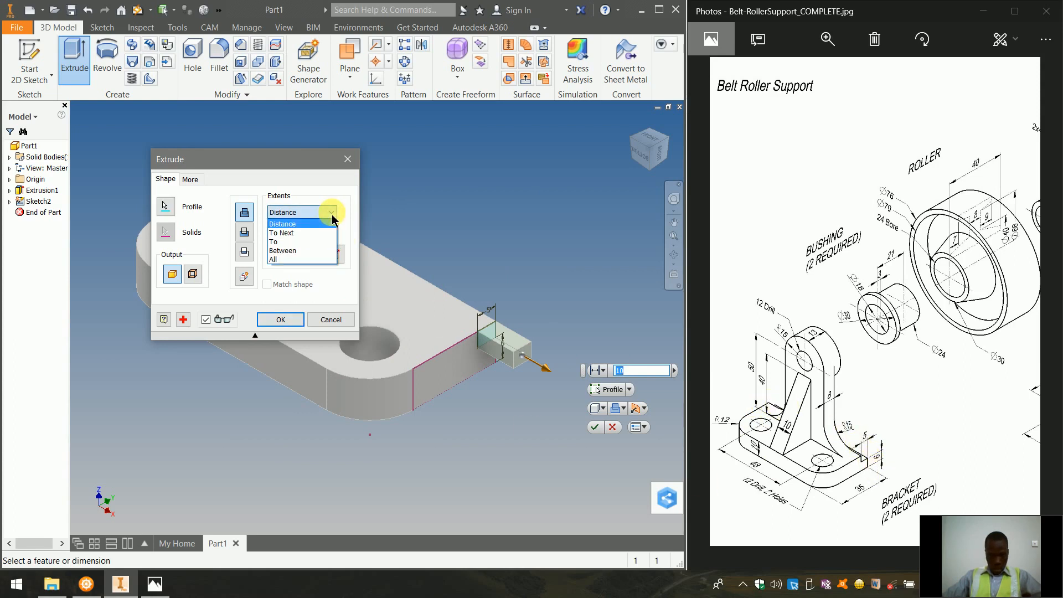
{"action": "left_click", "coordinate": [298, 259]}
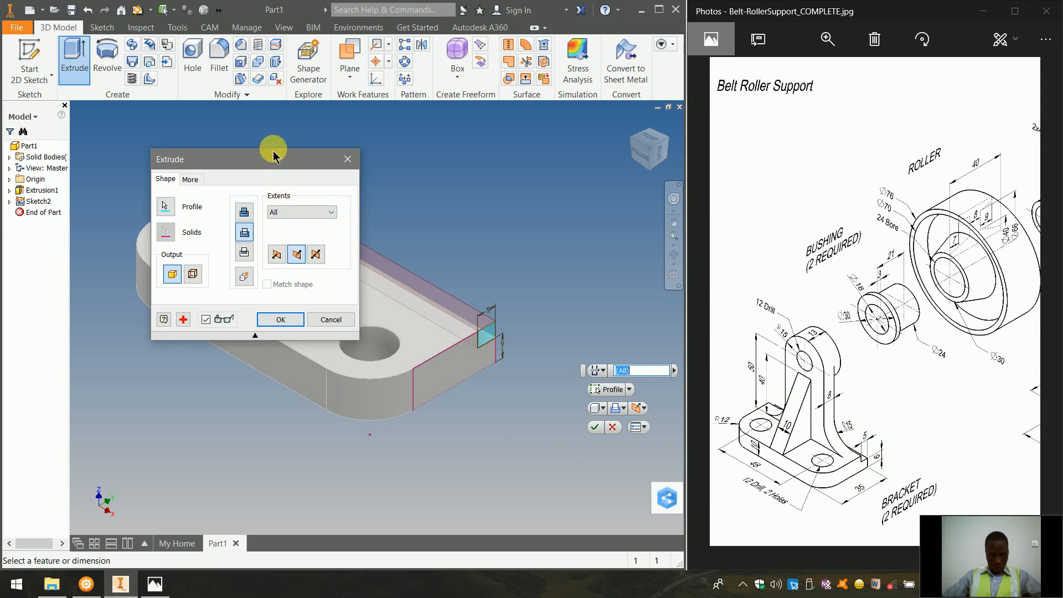
{"action": "left_click_drag", "start_coordinate": [274, 160], "coordinate": [278, 238]}
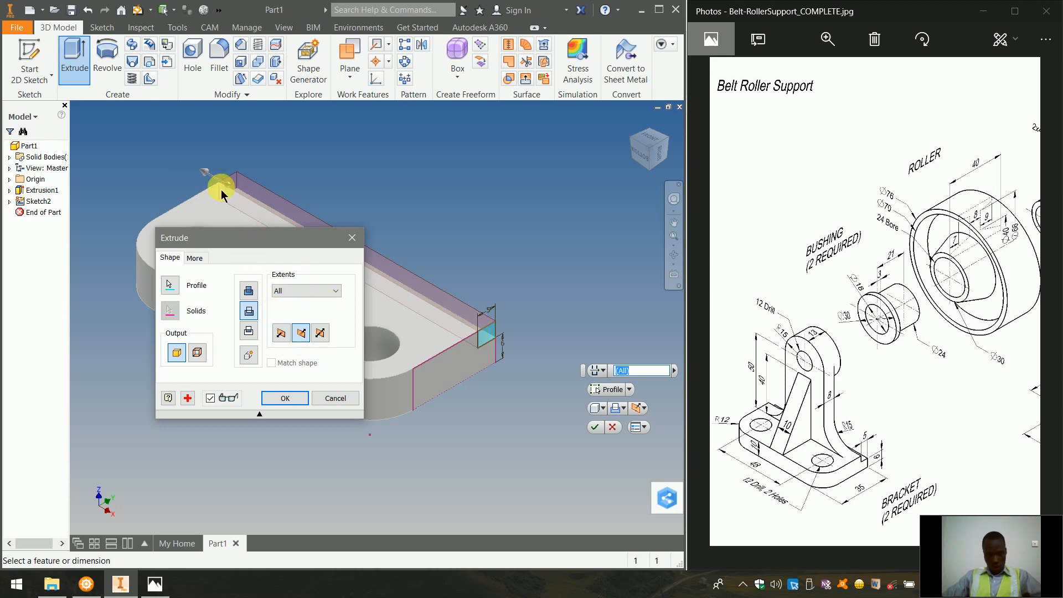
{"action": "left_click", "coordinate": [249, 313]}
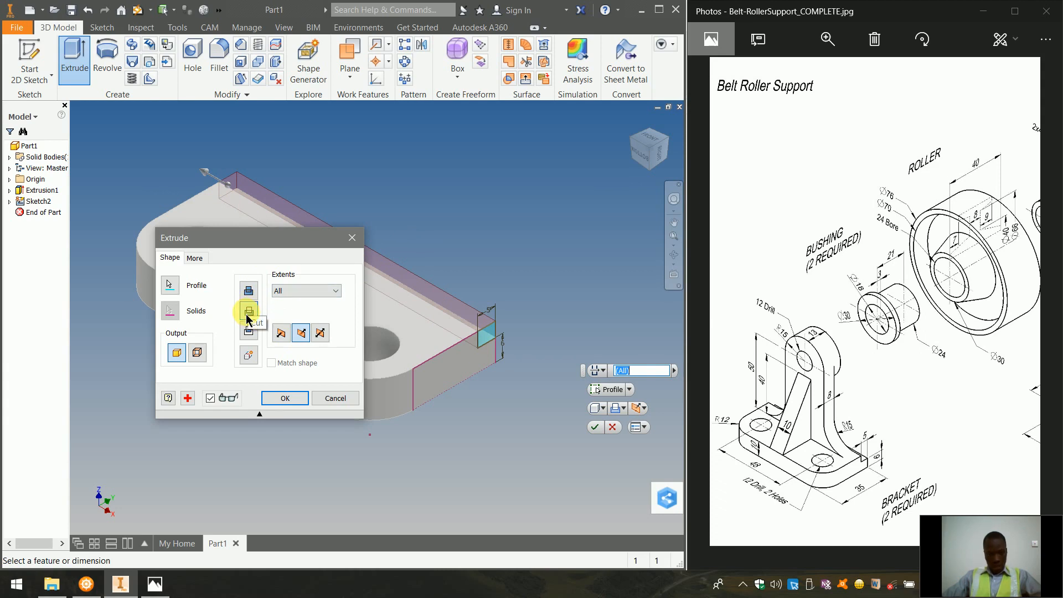
{"action": "left_click", "coordinate": [298, 403]}
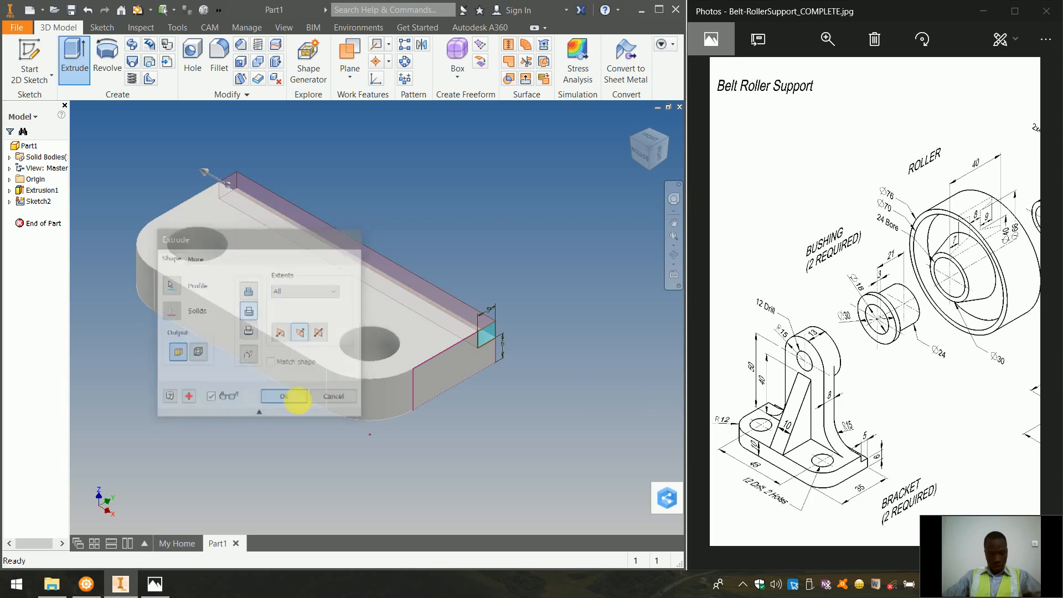
{"action": "left_click", "coordinate": [670, 139]}
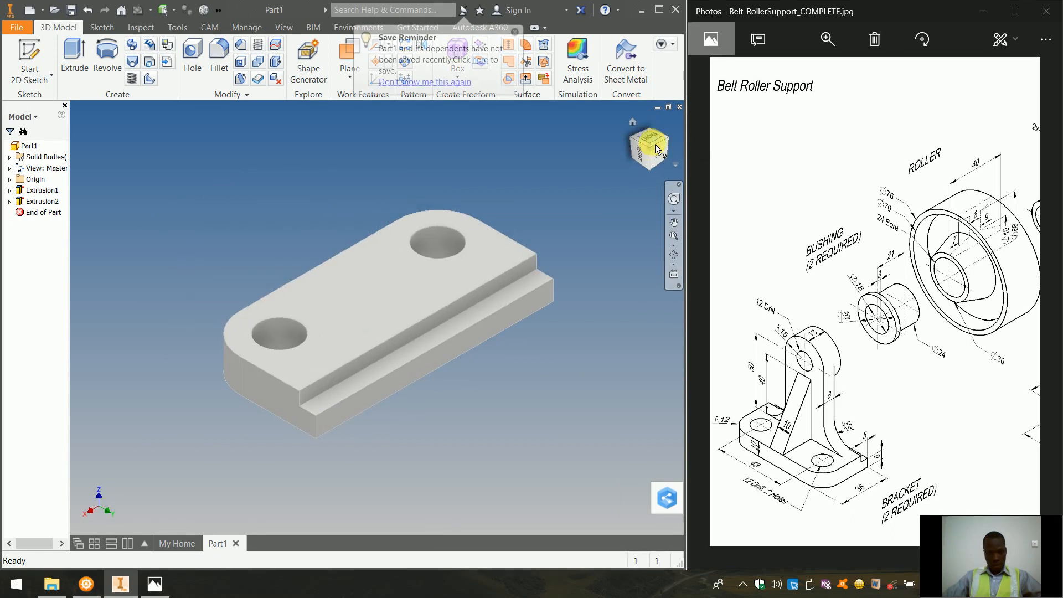
{"action": "left_click", "coordinate": [641, 146]}
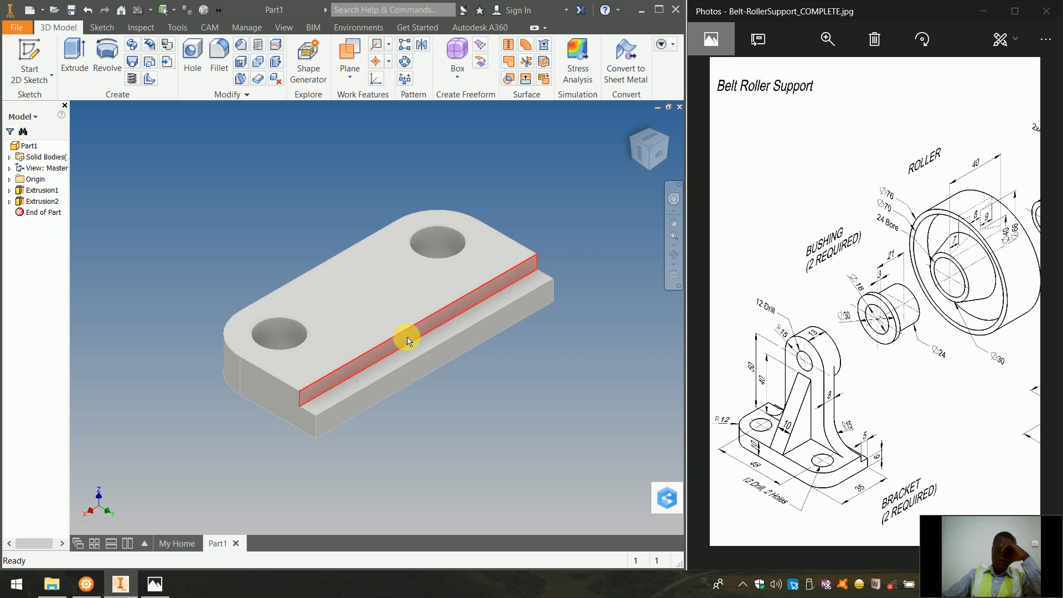
Start a sketch on the notch's long vertical face and project the plate's cut edges into it.
{"action": "right_click", "coordinate": [354, 376]}
{"action": "left_click", "coordinate": [374, 415]}
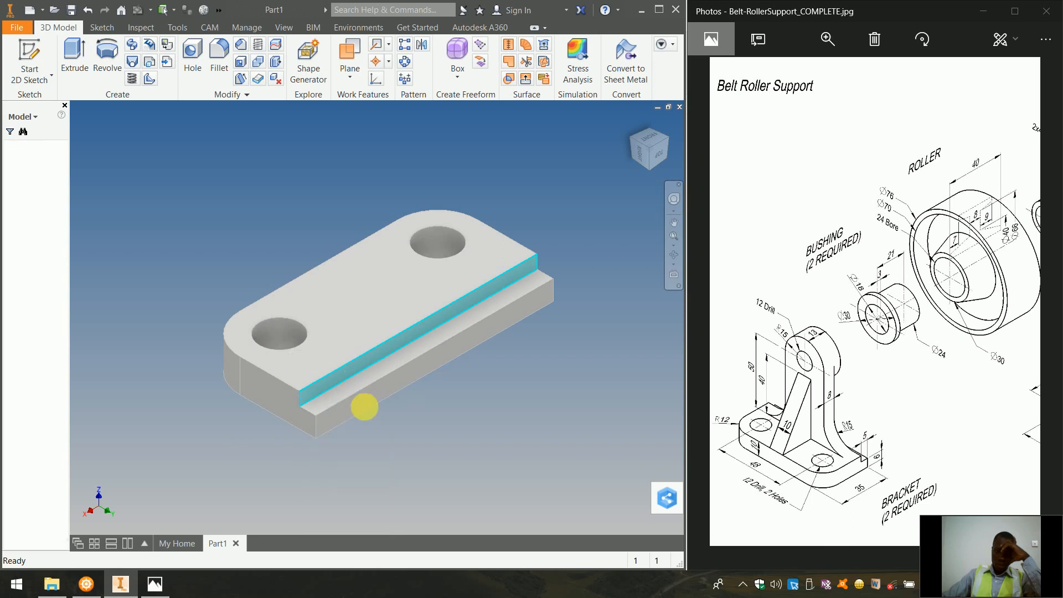
{"action": "left_click", "coordinate": [649, 151]}
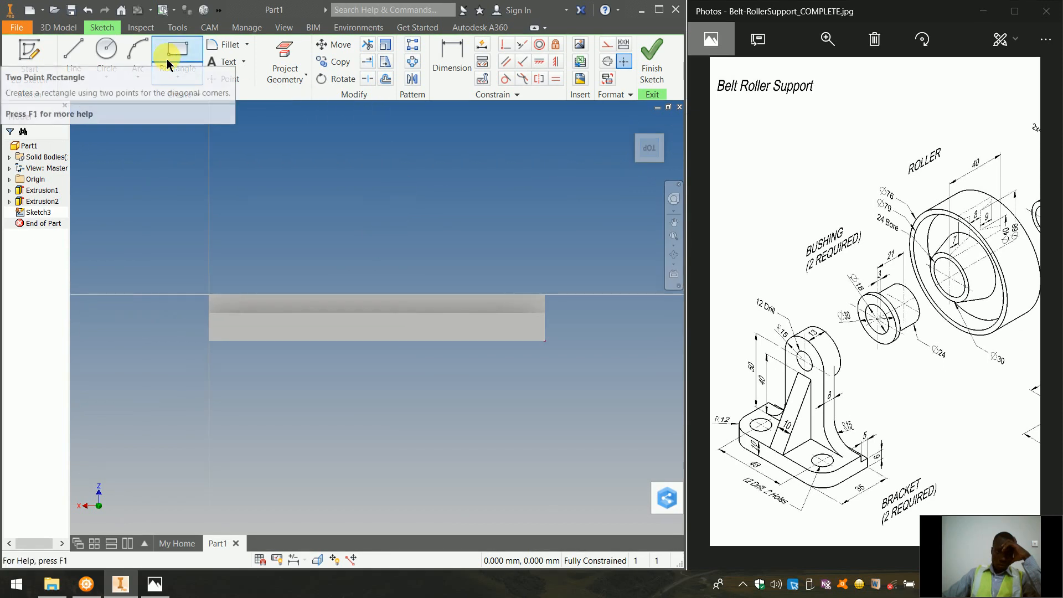
{"action": "left_click", "coordinate": [279, 75]}
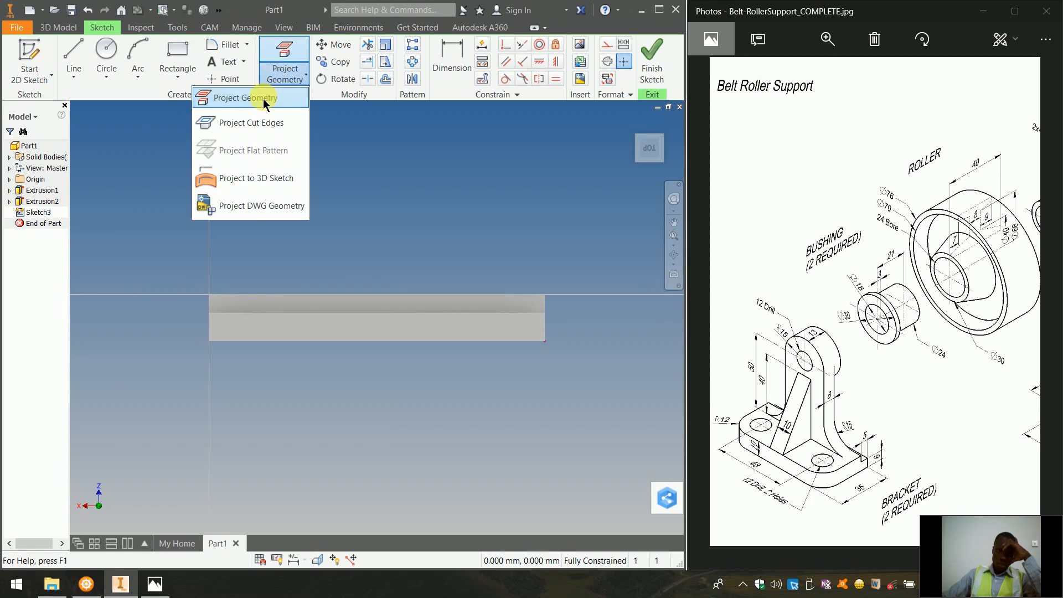
{"action": "left_click", "coordinate": [279, 124]}
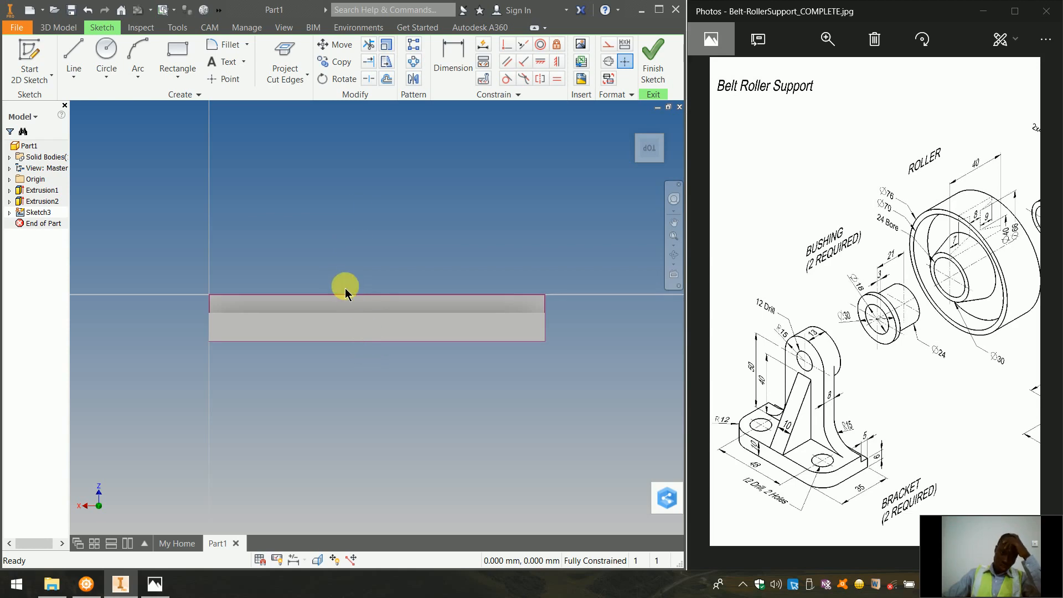
Slice the graphics at the sketch plane to expose the plate's cross-section.
{"action": "right_click", "coordinate": [344, 231]}
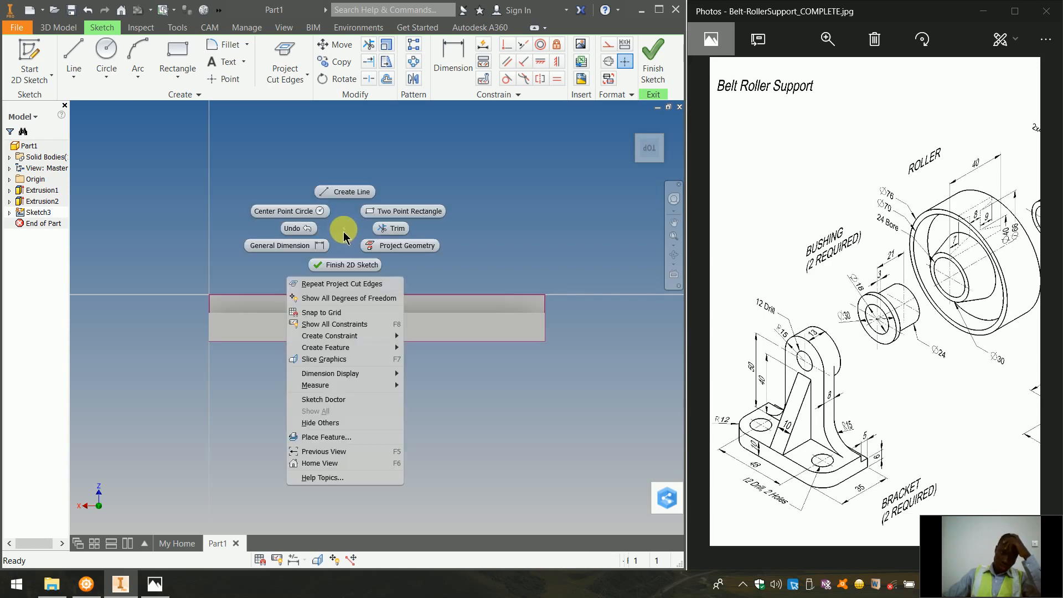
{"action": "left_click", "coordinate": [366, 359]}
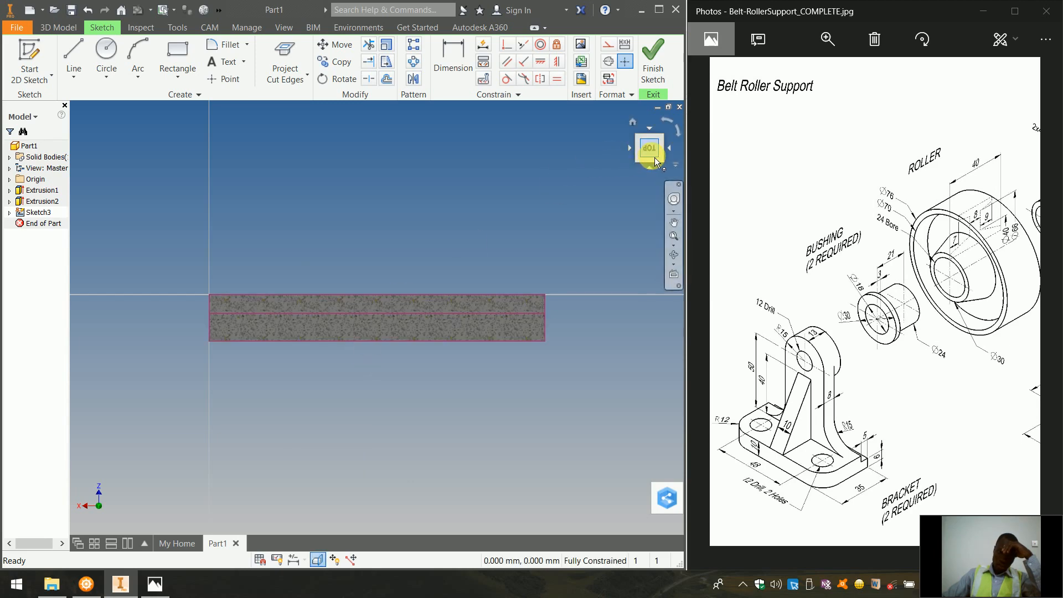
{"action": "scroll", "coordinate": [381, 316], "scroll_direction": "up", "scroll_amount": 5}
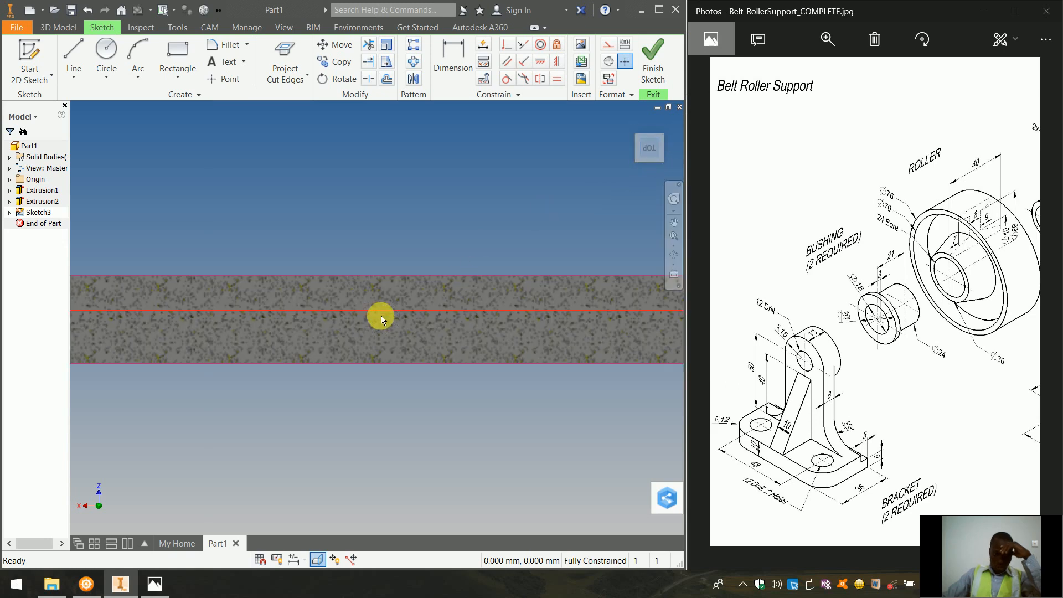
{"action": "scroll", "coordinate": [381, 316], "scroll_direction": "down", "scroll_amount": 3}
{"action": "scroll", "coordinate": [381, 316], "scroll_direction": "down", "scroll_amount": 3}
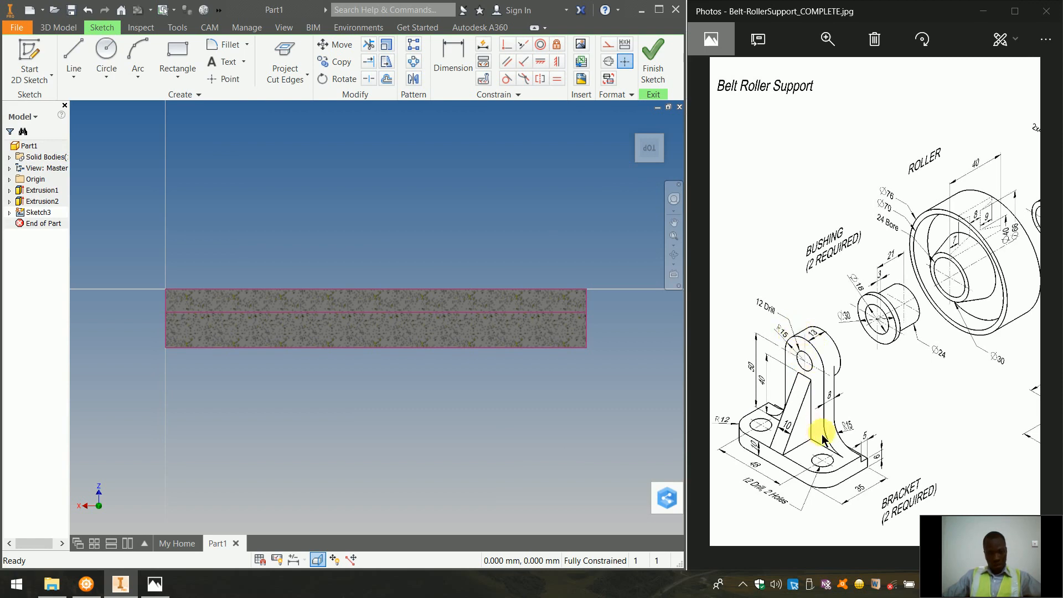
Draw a circle above the plate's section and dimension its diameter to 15 mm.
{"action": "left_click", "coordinate": [109, 63]}
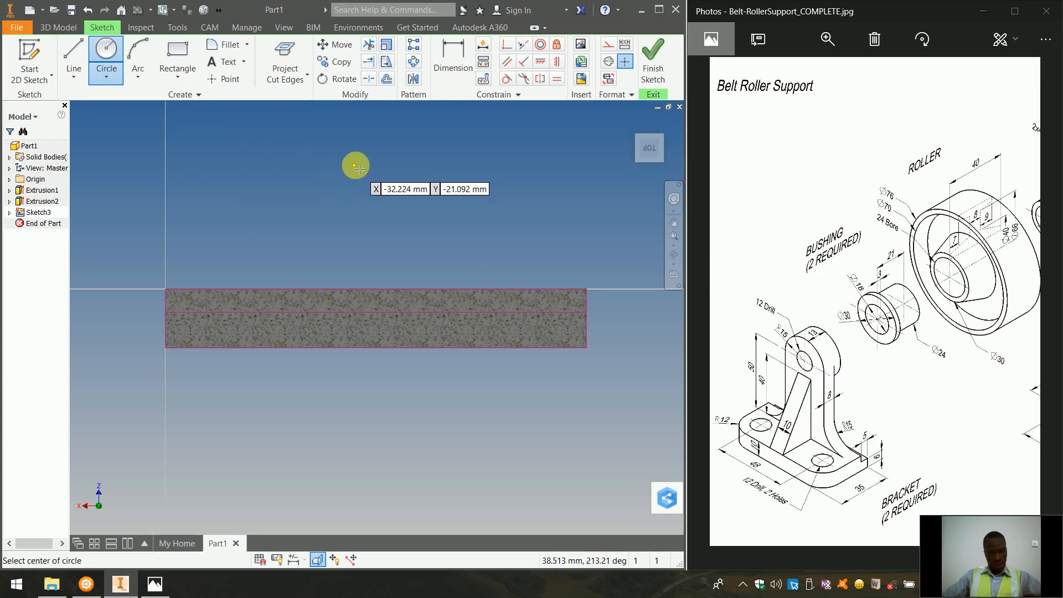
{"action": "left_click", "coordinate": [362, 155]}
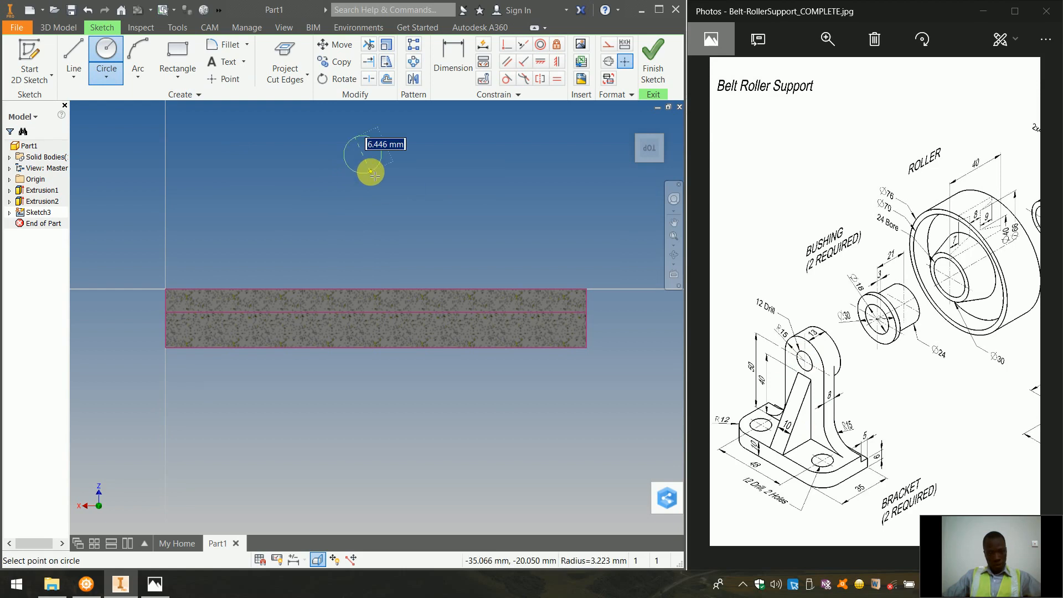
{"action": "left_click", "coordinate": [374, 175]}
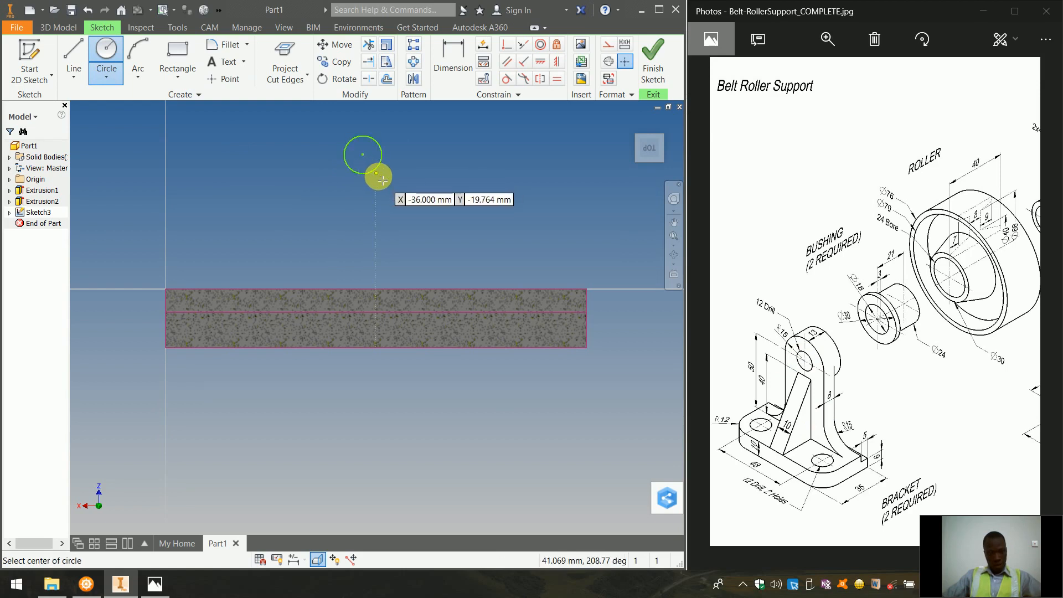
{"action": "left_click", "coordinate": [775, 338]}
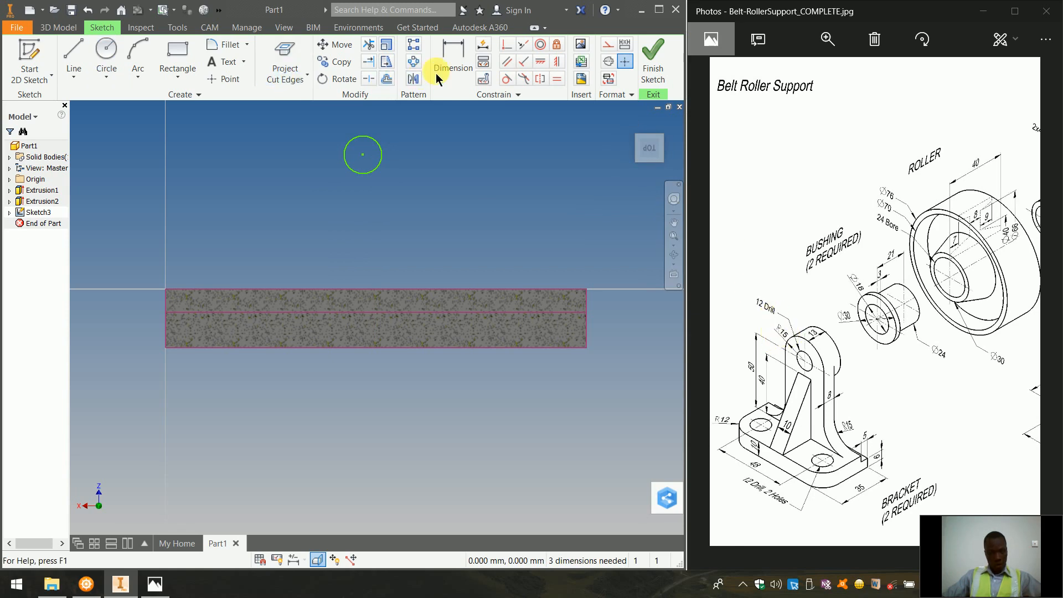
{"action": "left_click", "coordinate": [452, 58]}
{"action": "left_click", "coordinate": [380, 156]}
{"action": "left_click", "coordinate": [403, 175]}
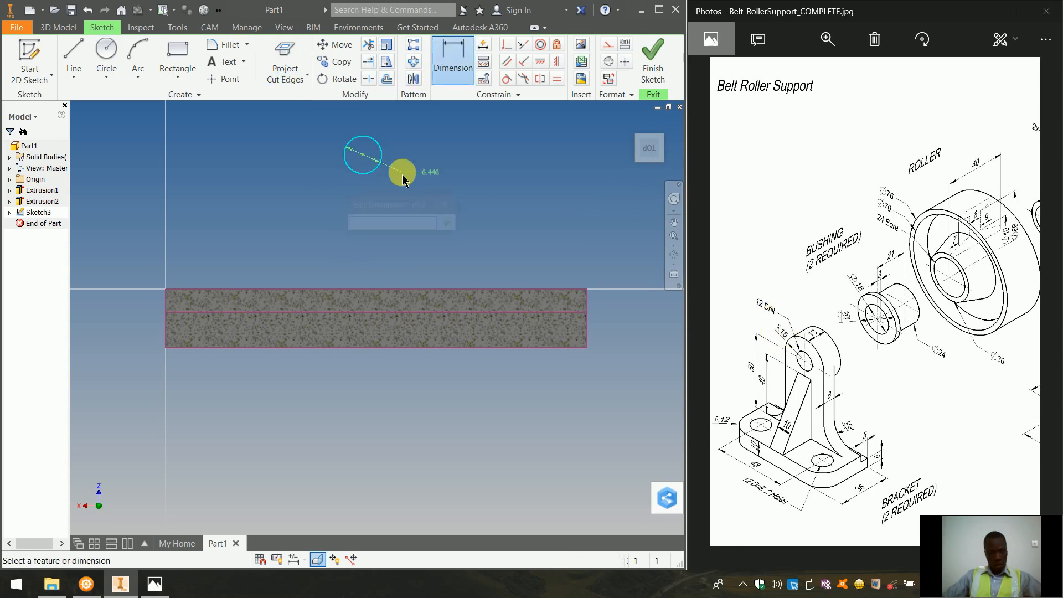
{"action": "type", "text": "15"}
{"action": "key", "text": "Return"}
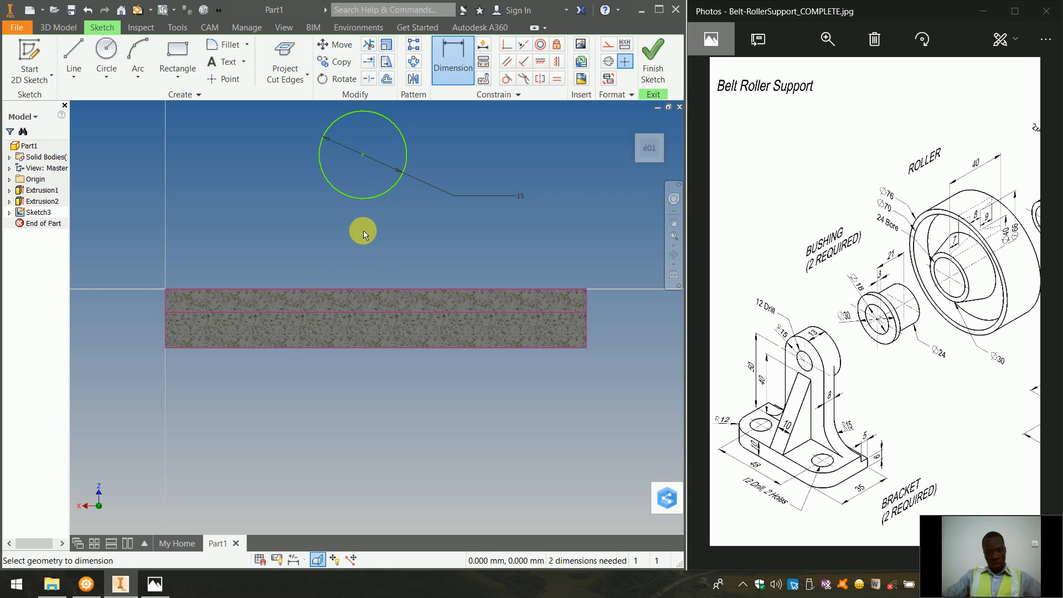
Dimension the circle's height above the plate's top edge to 50 mm.
{"action": "left_click", "coordinate": [400, 180]}
{"action": "left_click", "coordinate": [400, 177]}
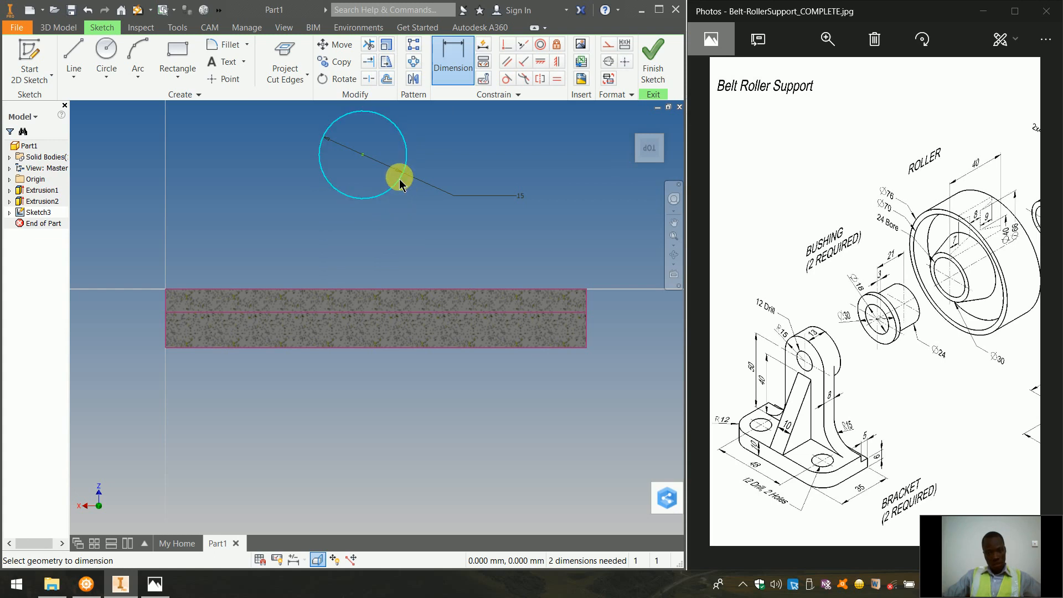
{"action": "left_click", "coordinate": [416, 291]}
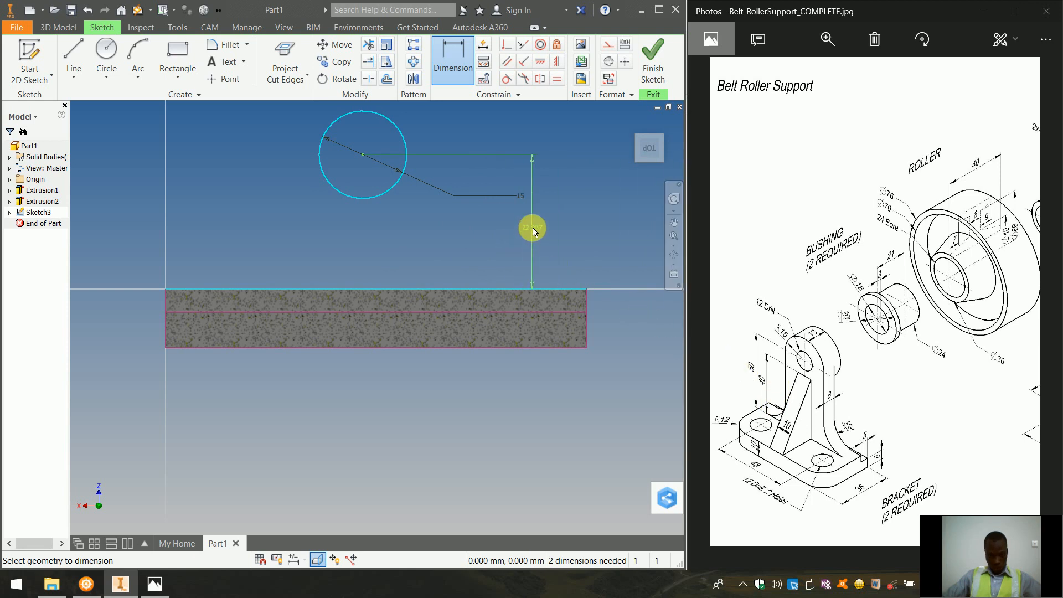
{"action": "left_click", "coordinate": [533, 230]}
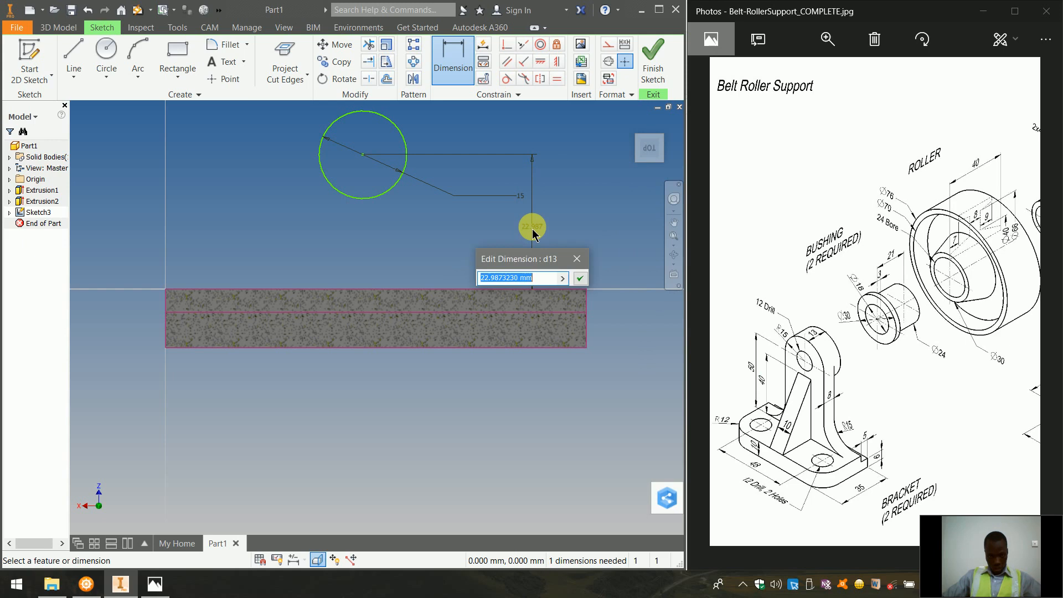
{"action": "type", "text": "50"}
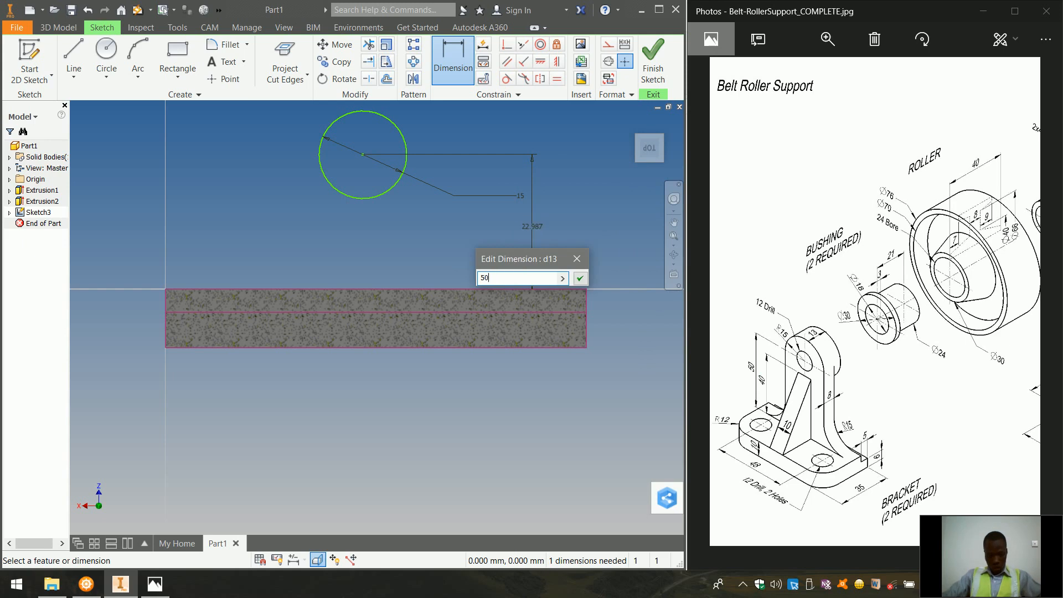
{"action": "key", "text": "Return"}
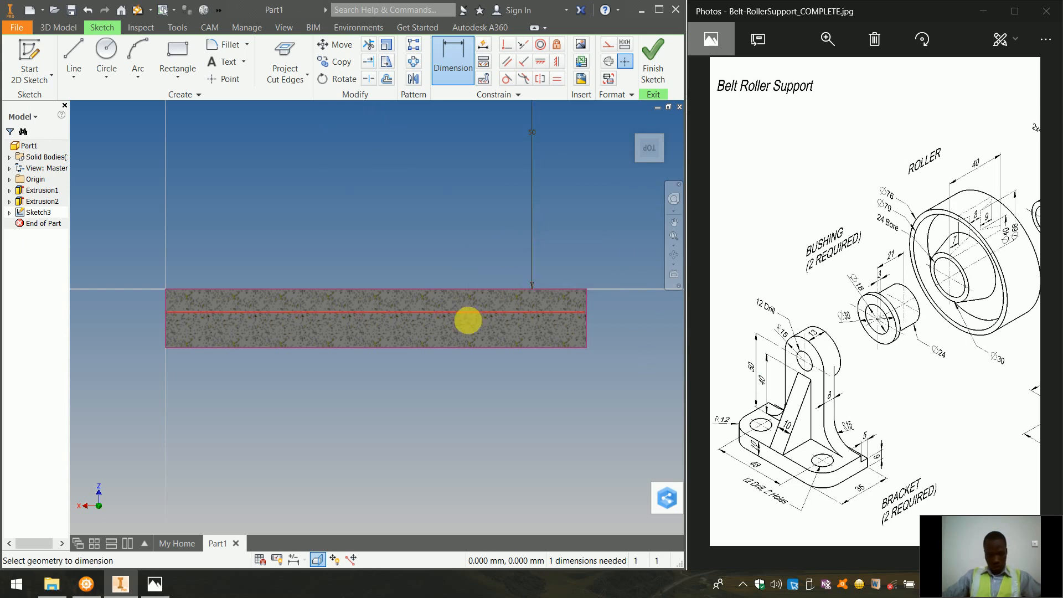
Apply a vertical constraint between the circle's center and the midpoint of the plate's top edge.
{"action": "scroll", "coordinate": [464, 331], "scroll_direction": "up", "scroll_amount": 5}
{"action": "scroll", "coordinate": [464, 330], "scroll_direction": "up", "scroll_amount": 3}
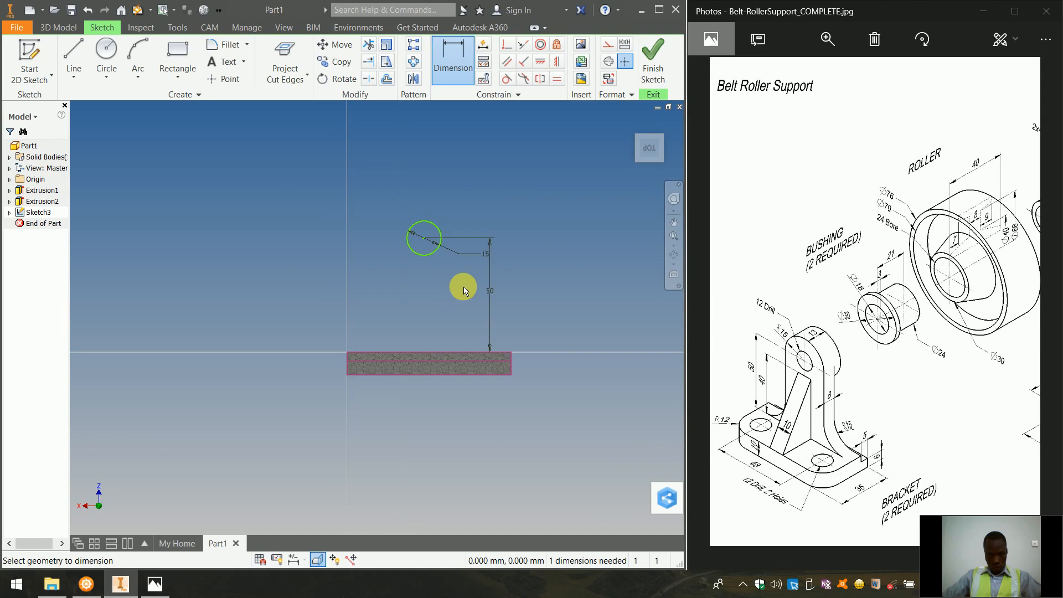
{"action": "scroll", "coordinate": [464, 288], "scroll_direction": "down", "scroll_amount": 6}
{"action": "scroll", "coordinate": [464, 286], "scroll_direction": "up", "scroll_amount": 3}
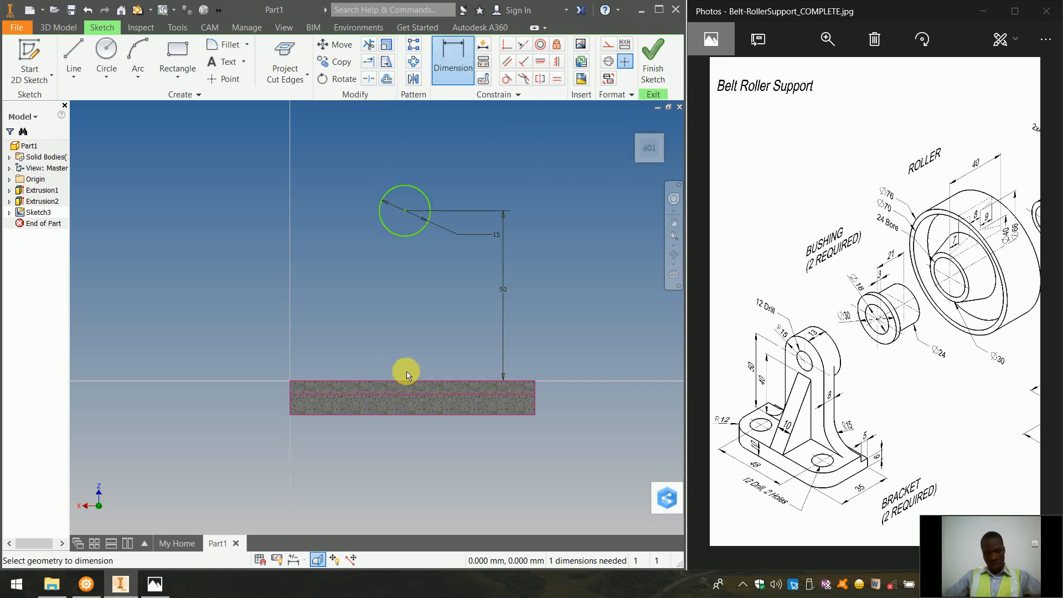
{"action": "left_click", "coordinate": [551, 63]}
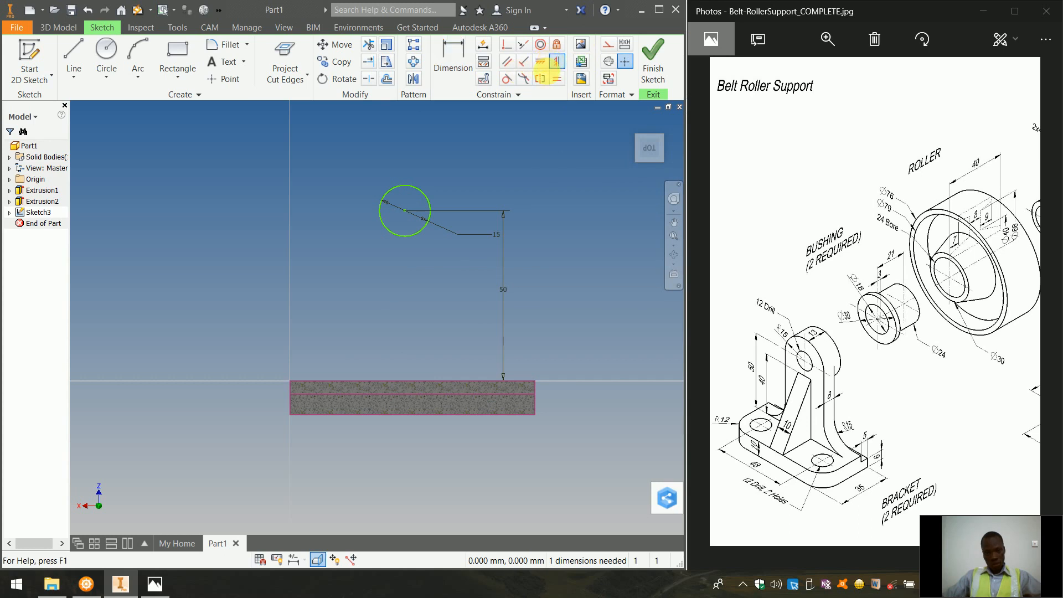
{"action": "left_click", "coordinate": [406, 210]}
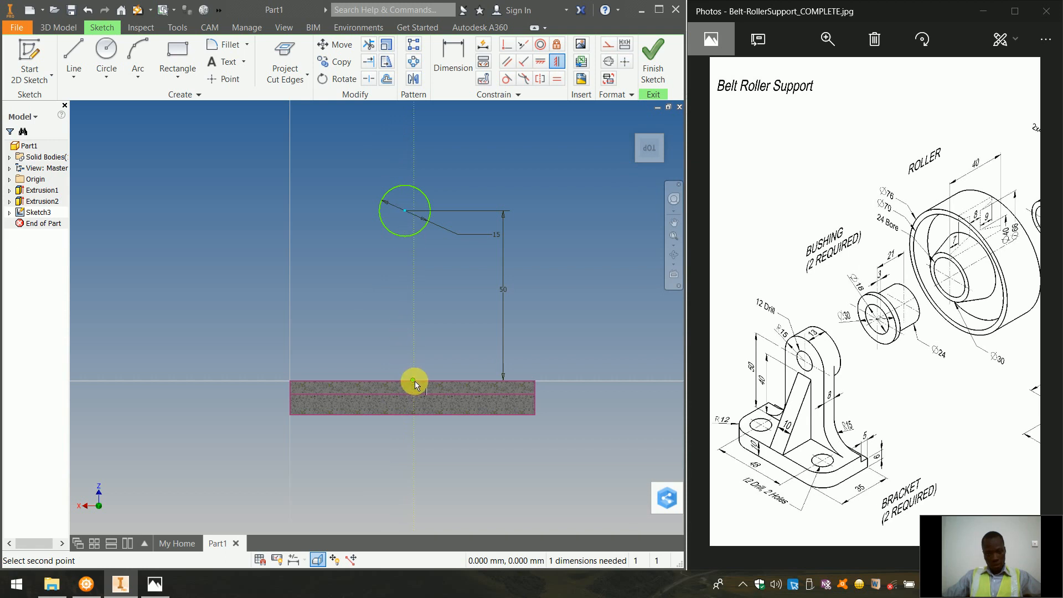
{"action": "mouse_move", "coordinate": [416, 384]}
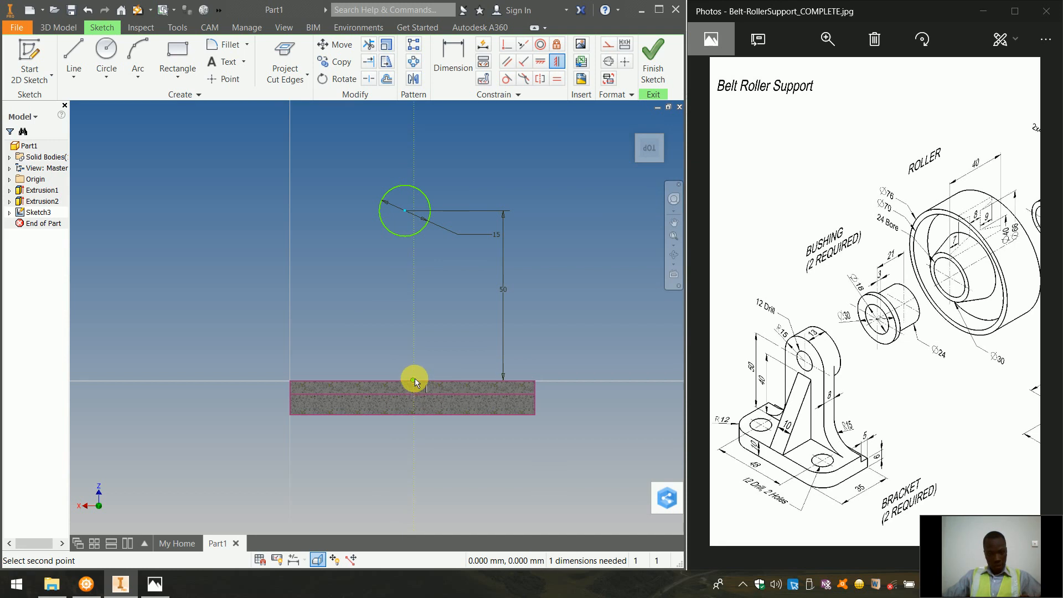
{"action": "left_click", "coordinate": [415, 381]}
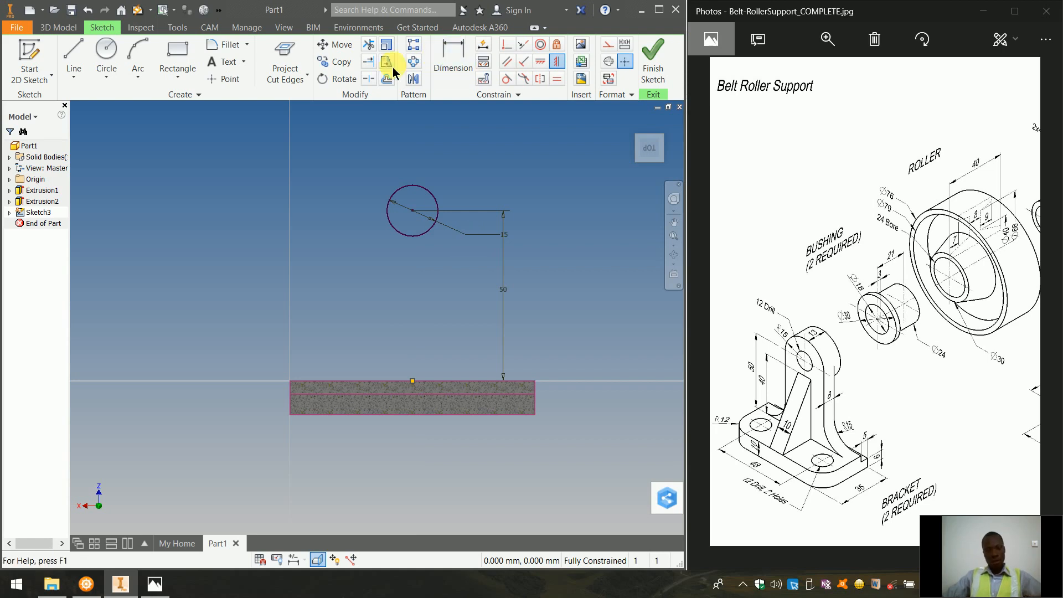
{"action": "left_click", "coordinate": [440, 225]}
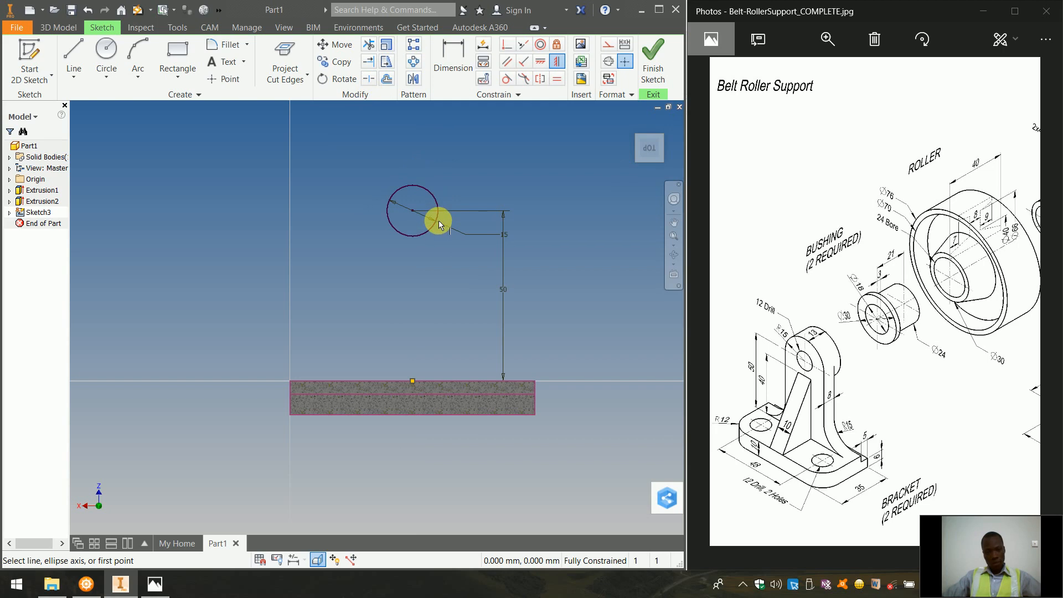
{"action": "key", "text": "Escape"}
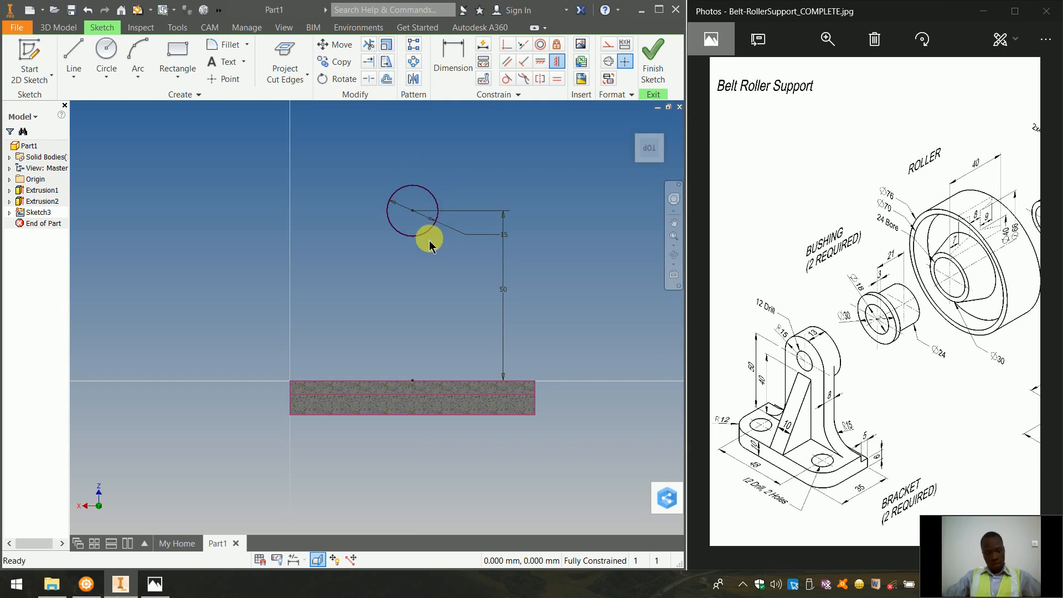
Set the circle's diameter to 30 mm.
{"action": "left_click", "coordinate": [448, 226]}
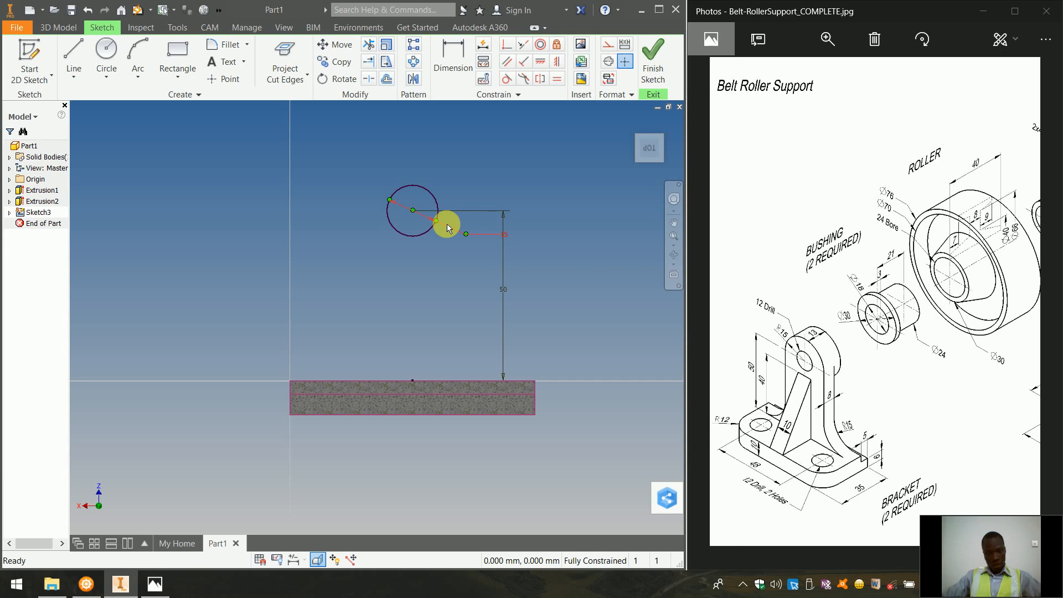
{"action": "double_click", "coordinate": [448, 227]}
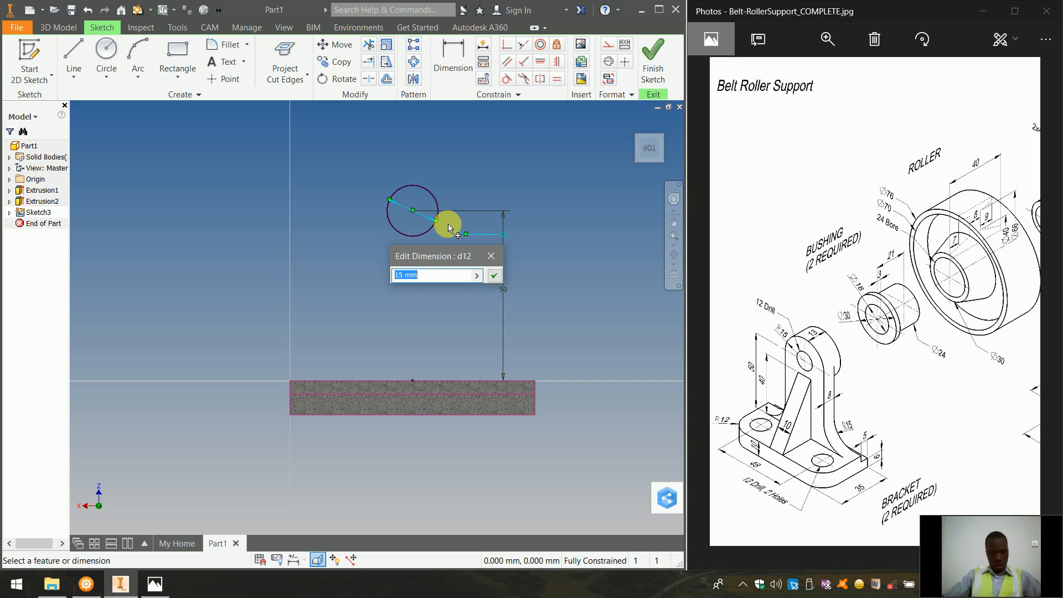
{"action": "type", "text": "30"}
{"action": "key", "text": "Return"}
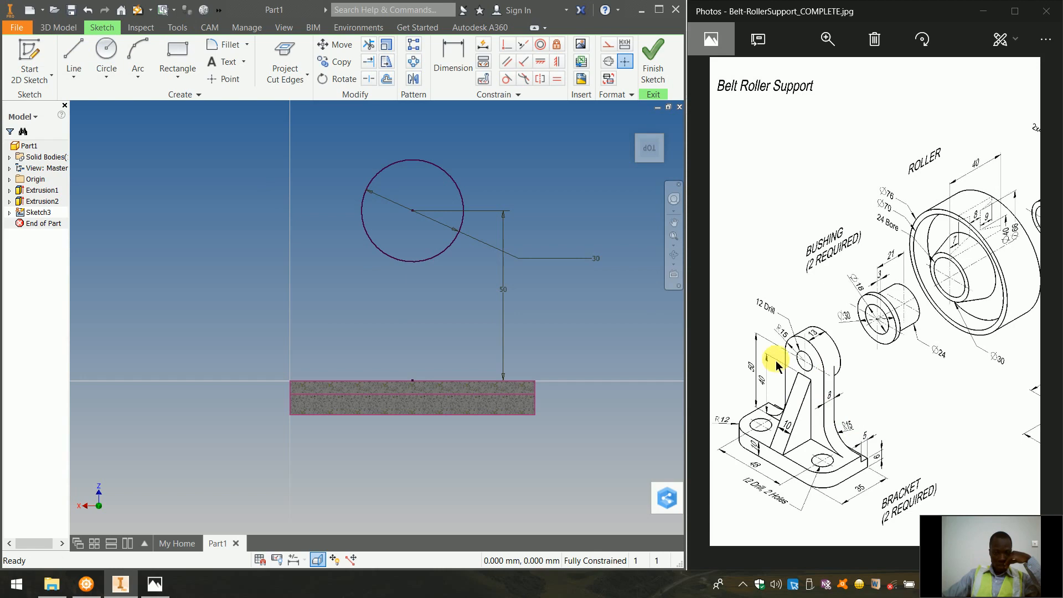
Draw two vertical lines from the opposite sides of the circle down to the plate's top edge, tangent to the circle.
{"action": "left_click", "coordinate": [73, 55]}
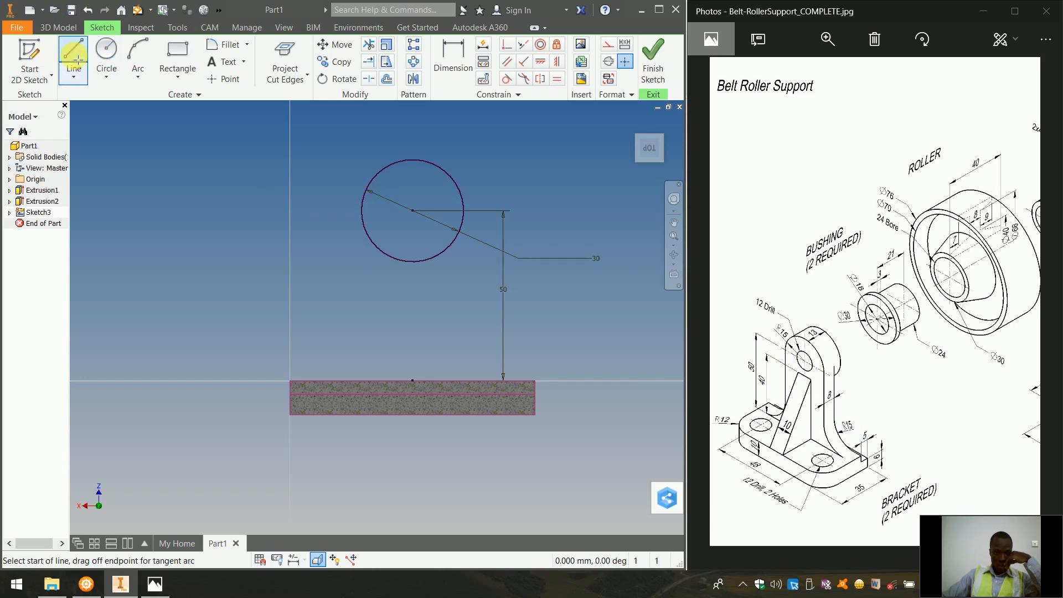
{"action": "left_click", "coordinate": [362, 211]}
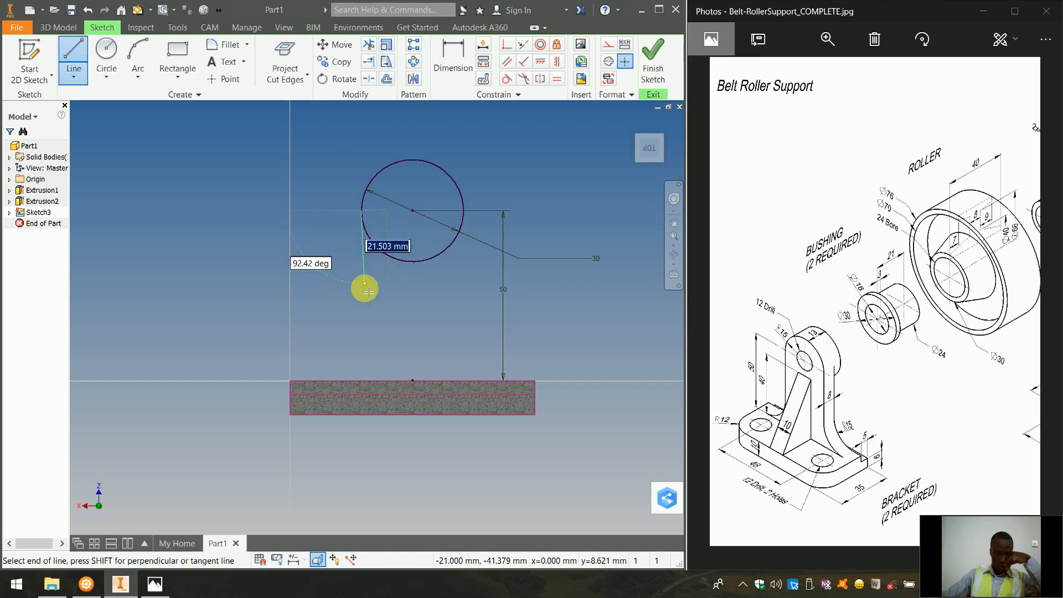
{"action": "double_click", "coordinate": [362, 382]}
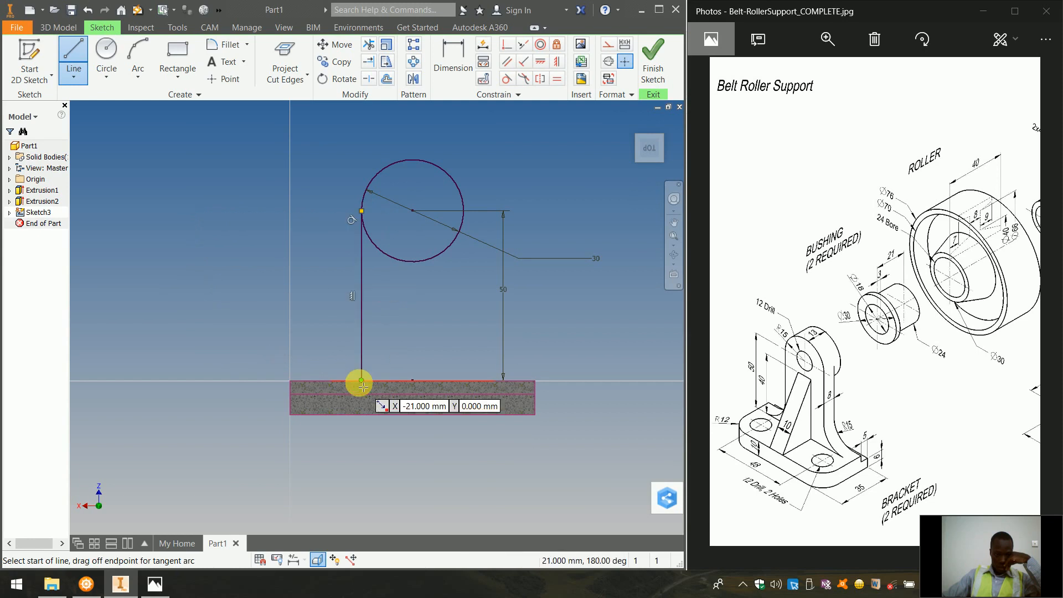
{"action": "left_click", "coordinate": [469, 219]}
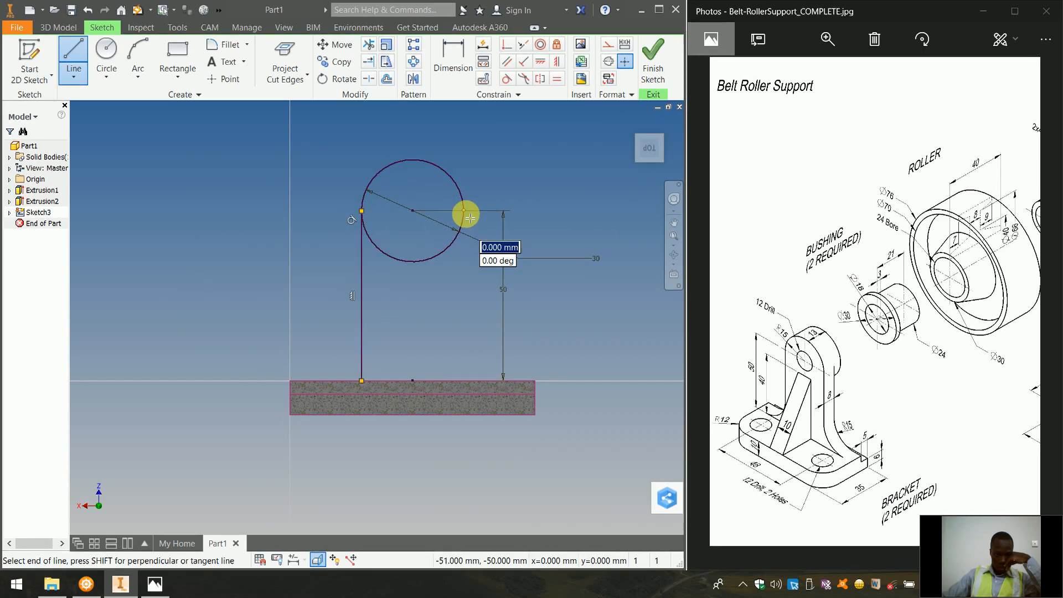
{"action": "double_click", "coordinate": [469, 382]}
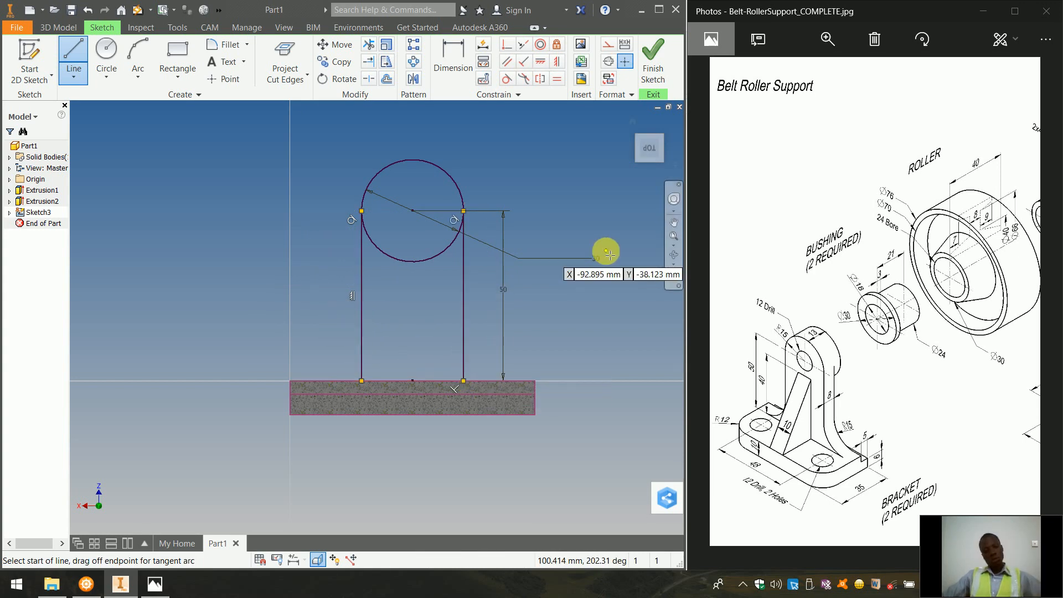
Trim away the lower half of the circle between the two tangent lines and finish the upright's sketch.
{"action": "key", "text": "Escape"}
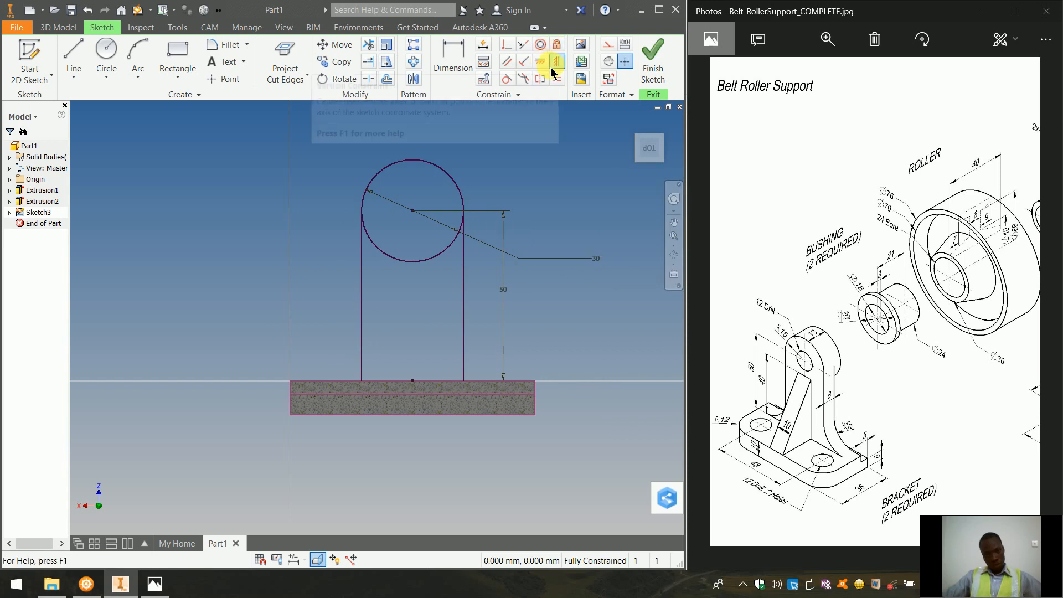
{"action": "left_click", "coordinate": [369, 44]}
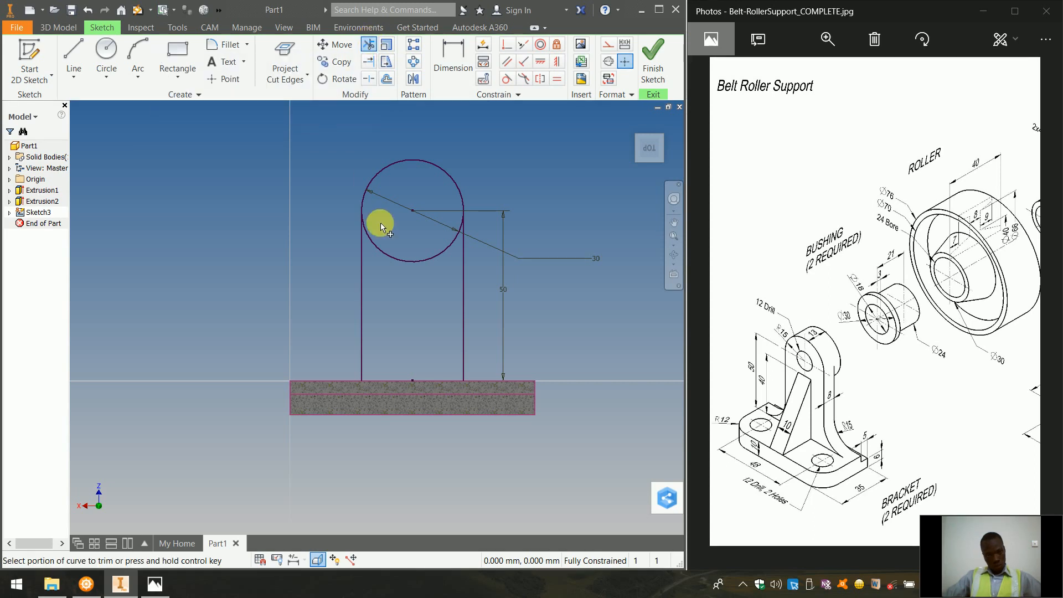
{"action": "left_click", "coordinate": [432, 259]}
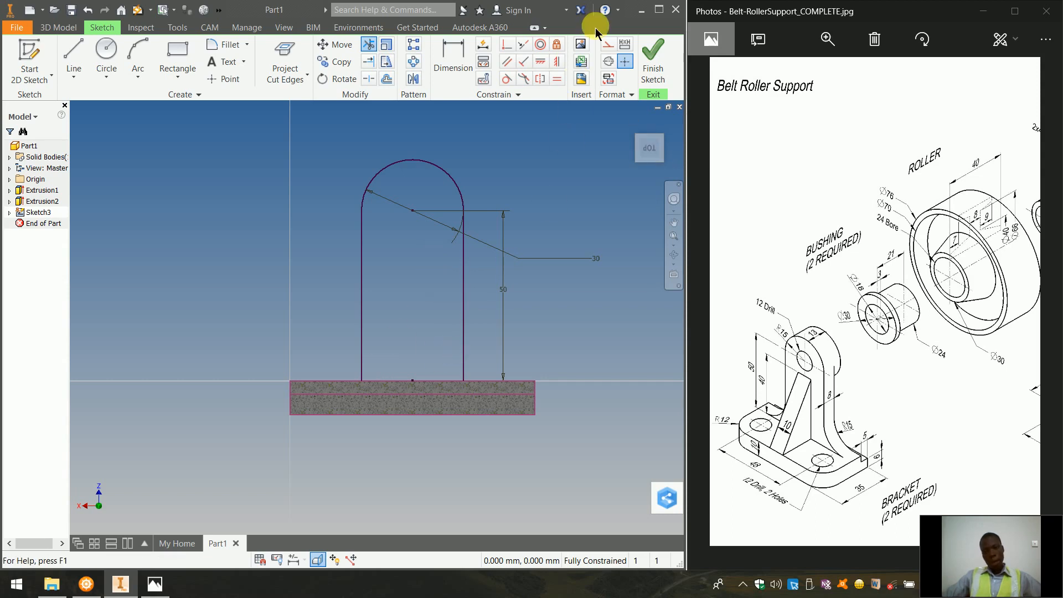
{"action": "left_click", "coordinate": [654, 62]}
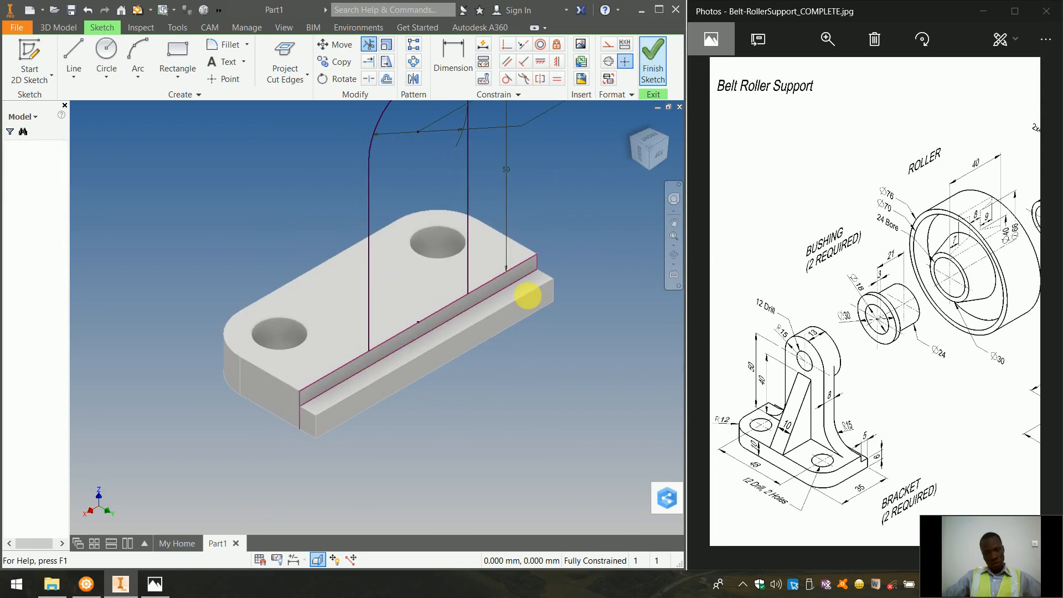
Extrude the round-topped upright profile 8 mm in the reversed direction, over the base plate.
{"action": "scroll", "coordinate": [509, 326], "scroll_direction": "down", "scroll_amount": 3}
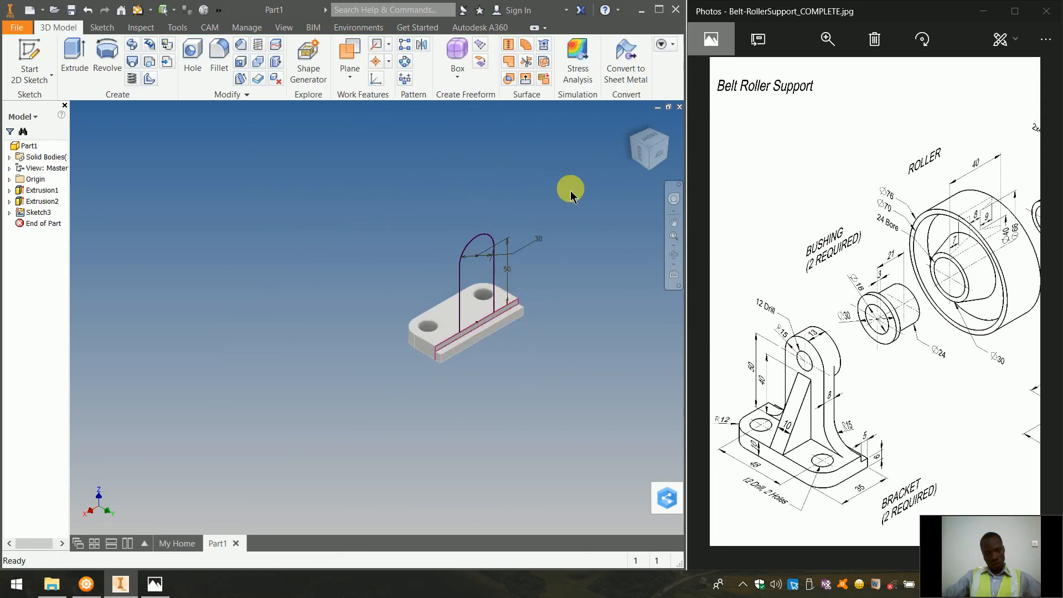
{"action": "left_click", "coordinate": [632, 122]}
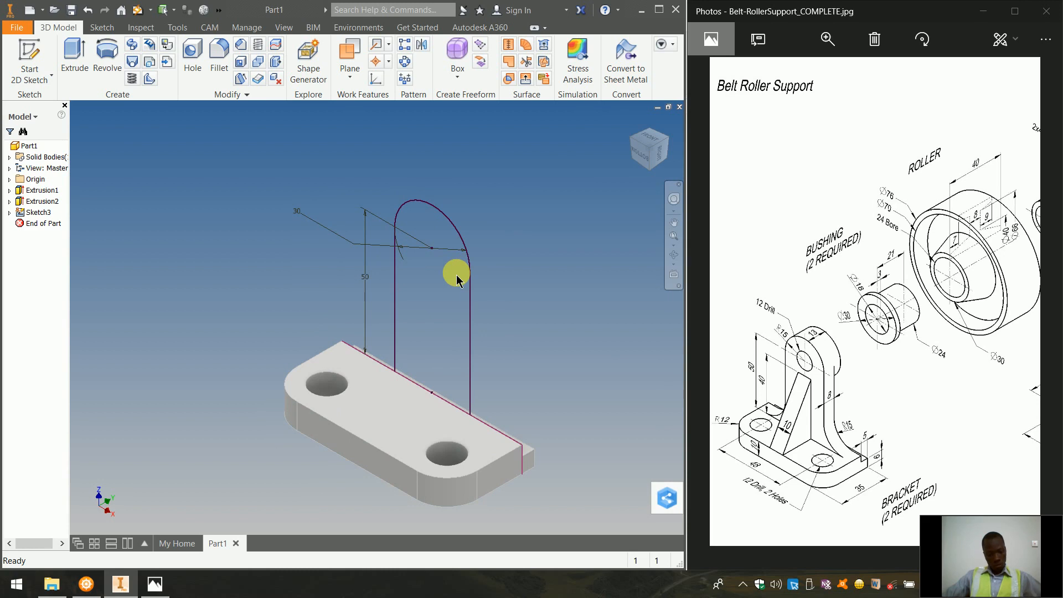
{"action": "key", "text": "e"}
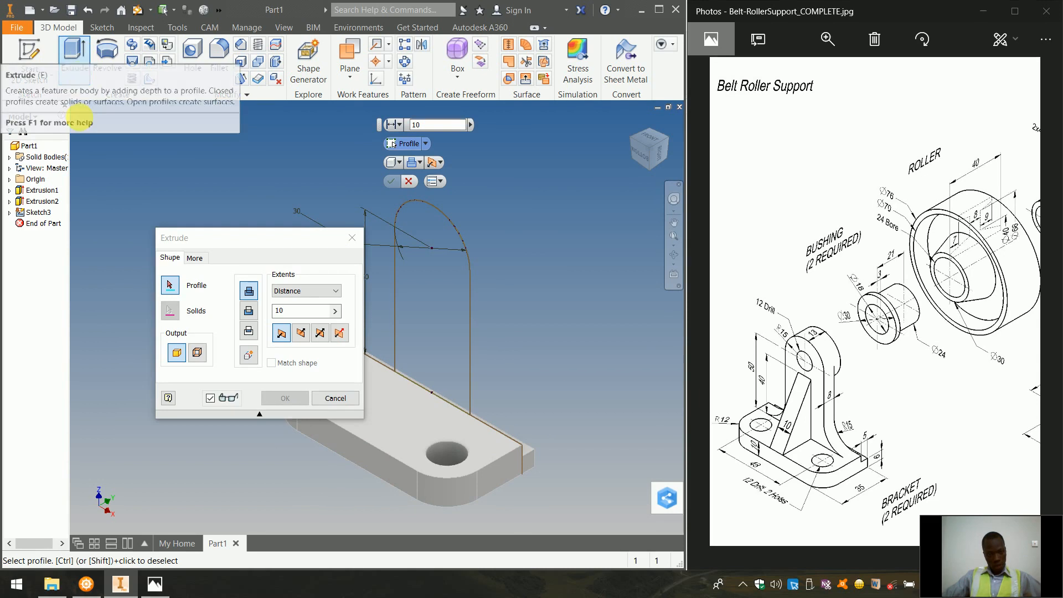
{"action": "left_click", "coordinate": [419, 260]}
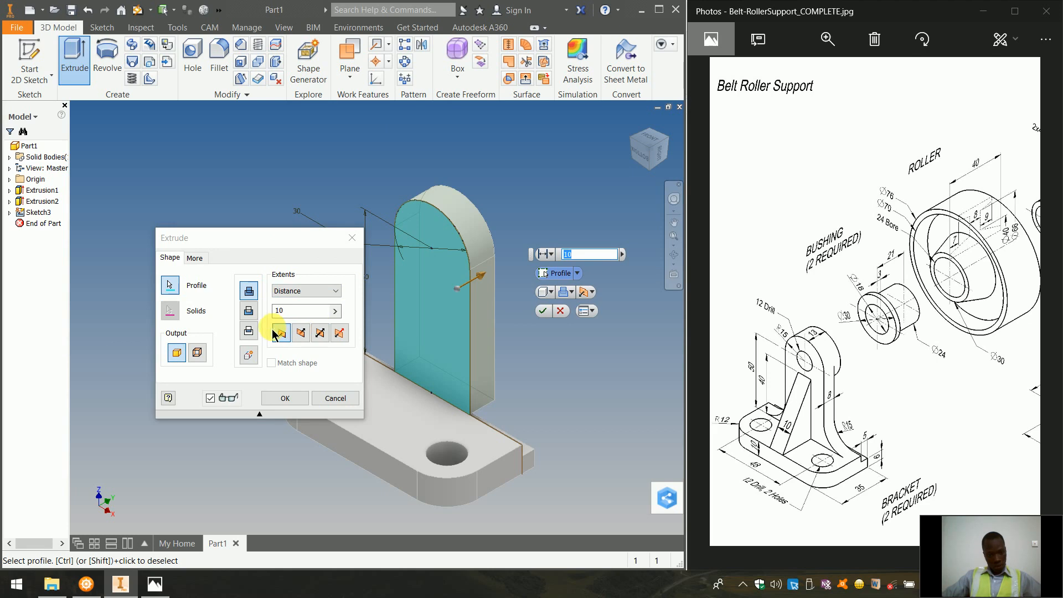
{"action": "left_click", "coordinate": [300, 333]}
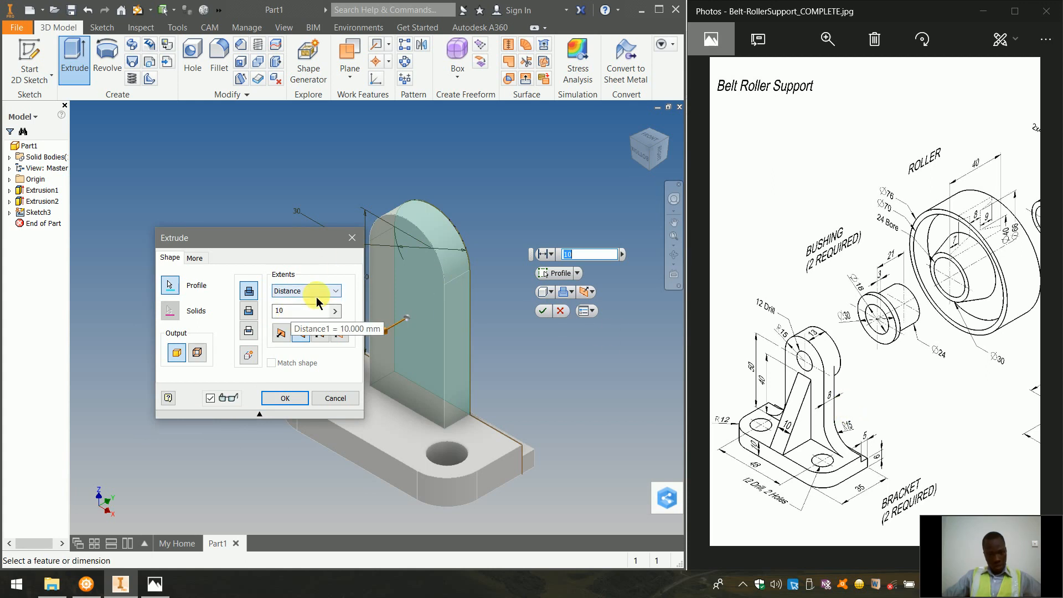
{"action": "double_click", "coordinate": [281, 310]}
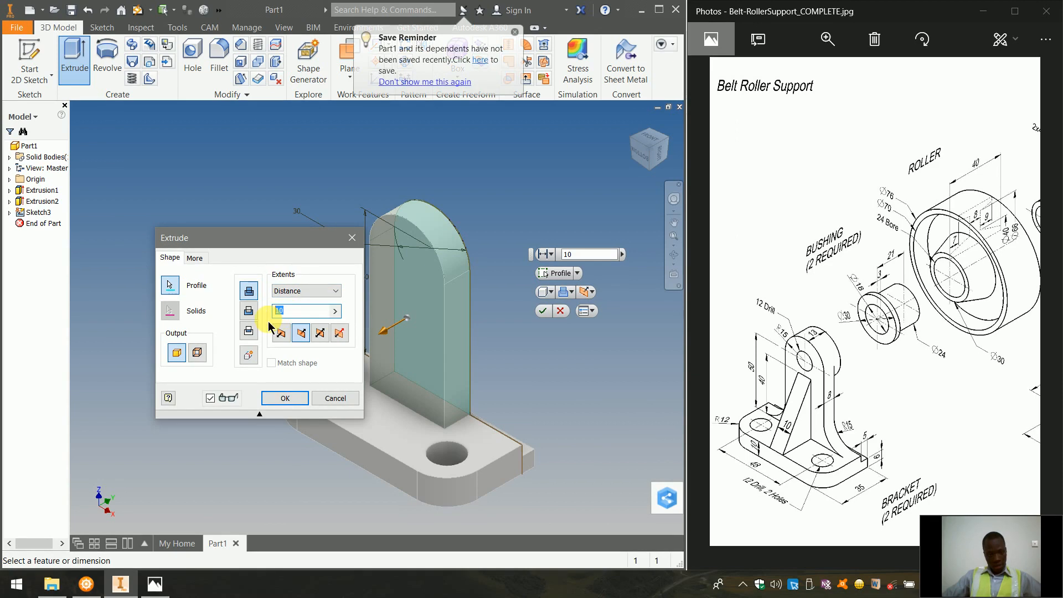
{"action": "type", "text": "8"}
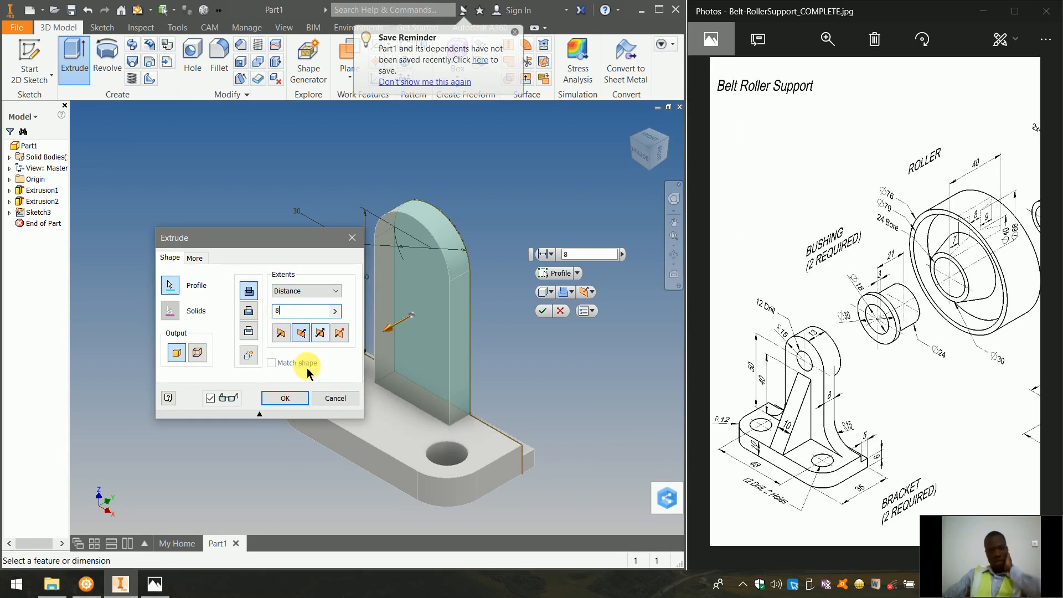
{"action": "left_click", "coordinate": [302, 399]}
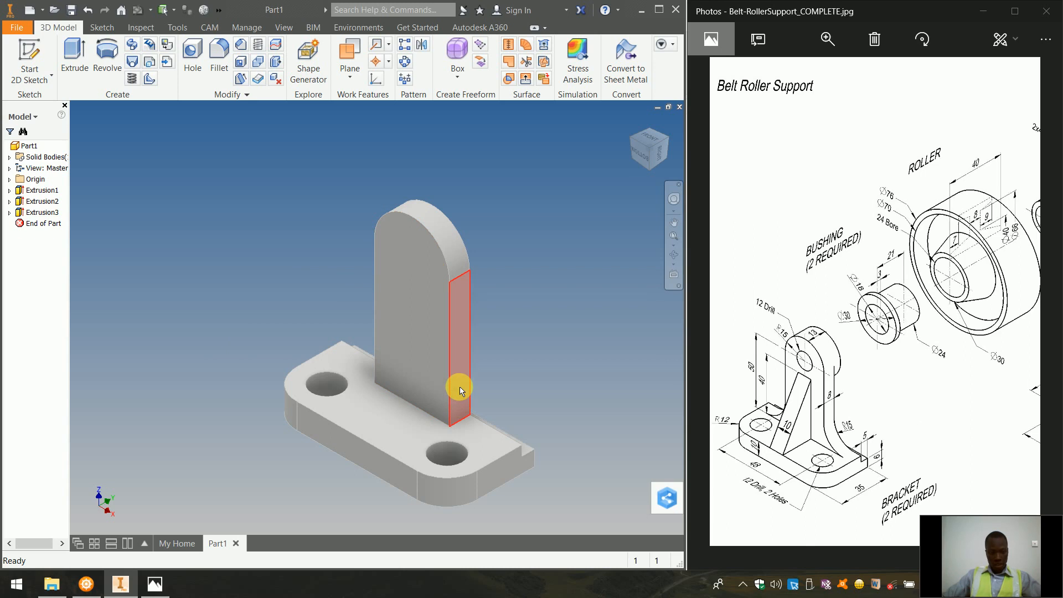
Fillet the two edges where the upright's narrow sides meet the base plate with a 15 mm radius.
{"action": "mouse_move", "coordinate": [478, 412]}
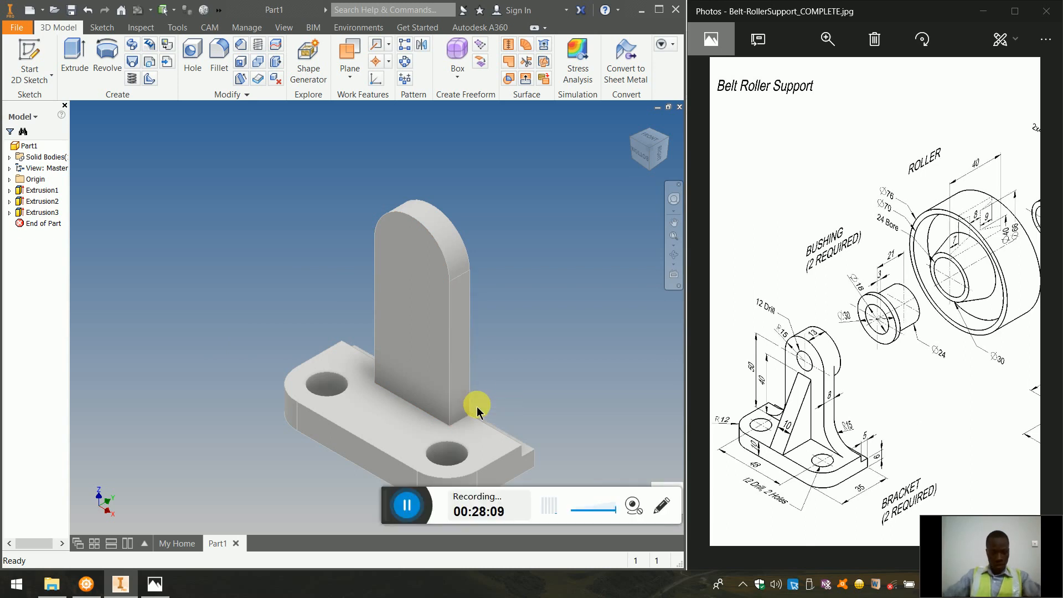
{"action": "scroll", "coordinate": [365, 506], "scroll_direction": "up", "scroll_amount": 1}
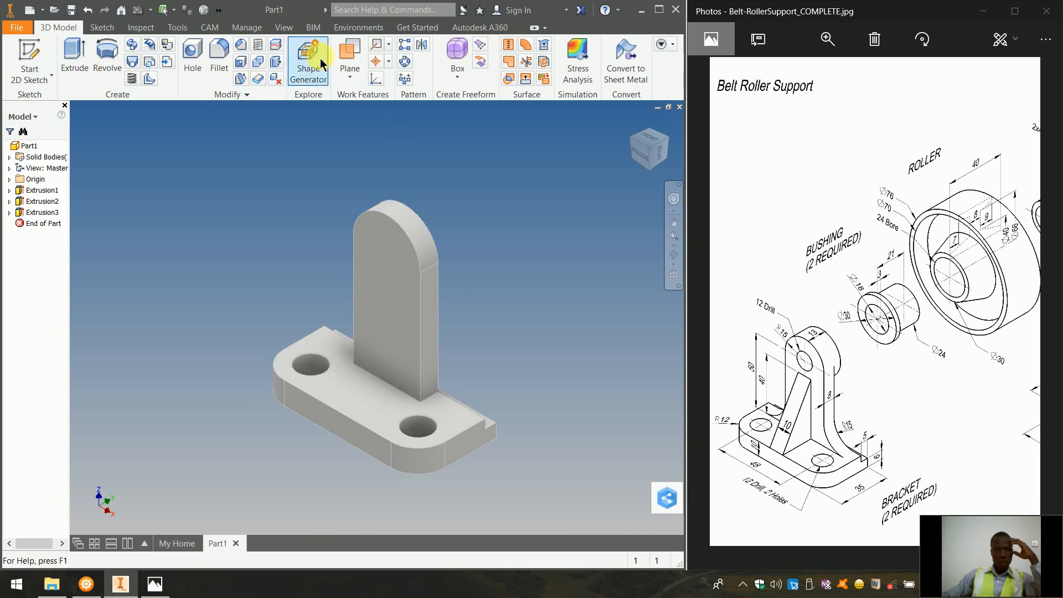
{"action": "left_click", "coordinate": [220, 52]}
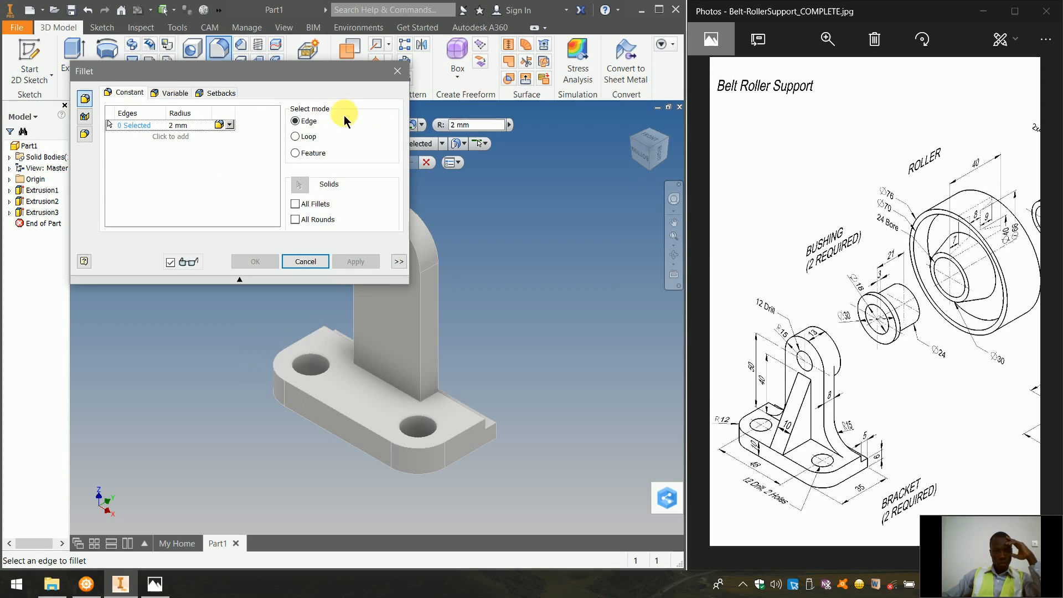
{"action": "left_click", "coordinate": [194, 127]}
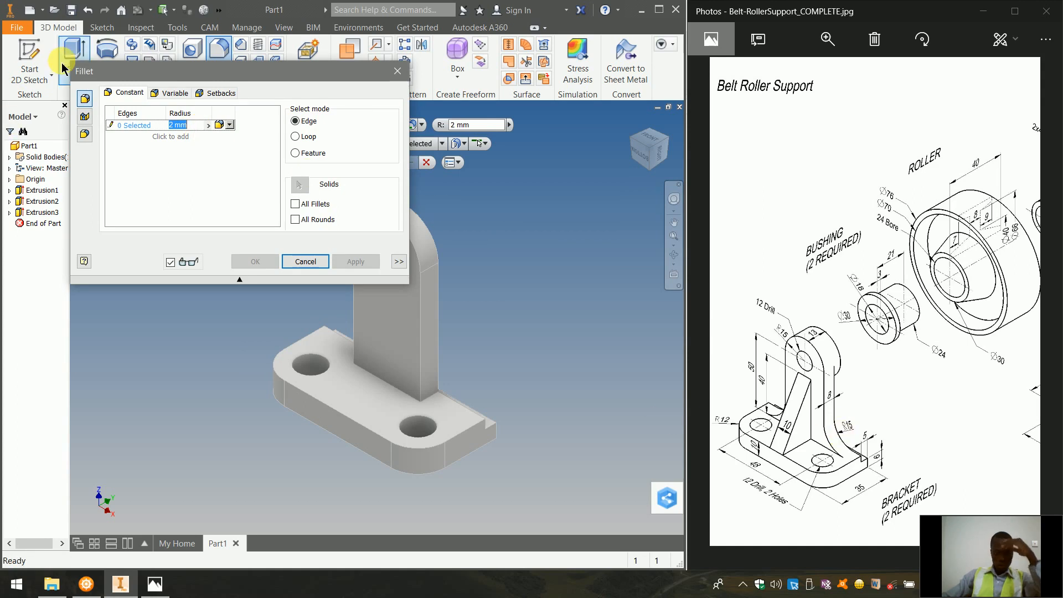
{"action": "type", "text": "15"}
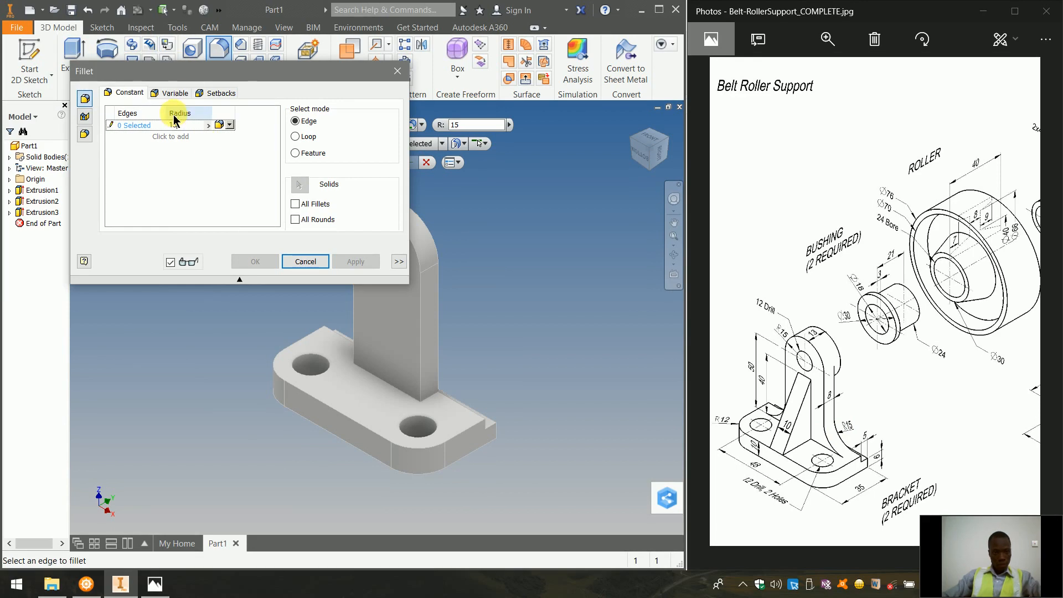
{"action": "left_click", "coordinate": [426, 406]}
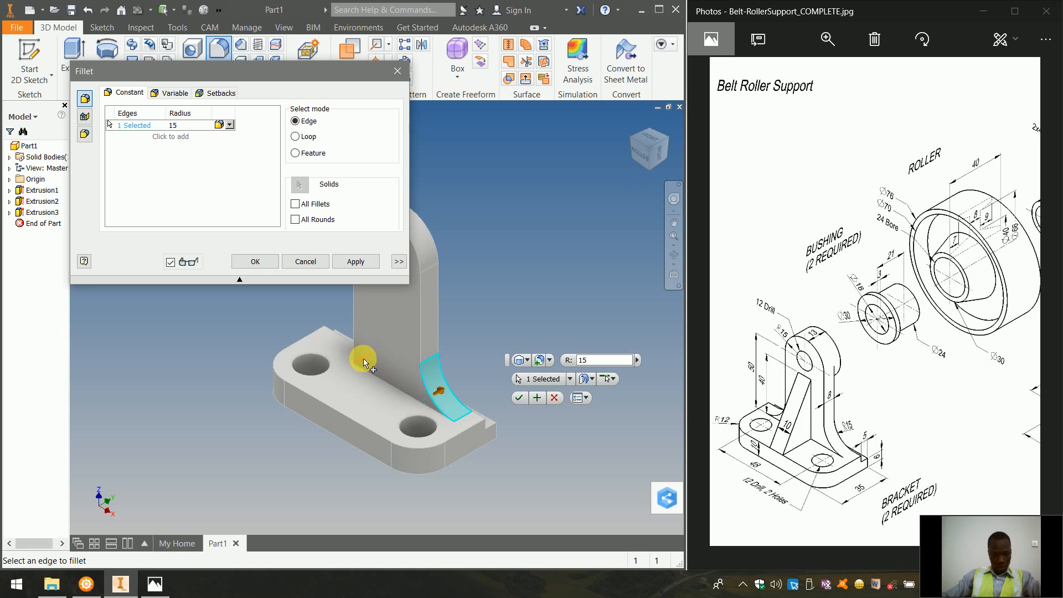
{"action": "left_click", "coordinate": [633, 139]}
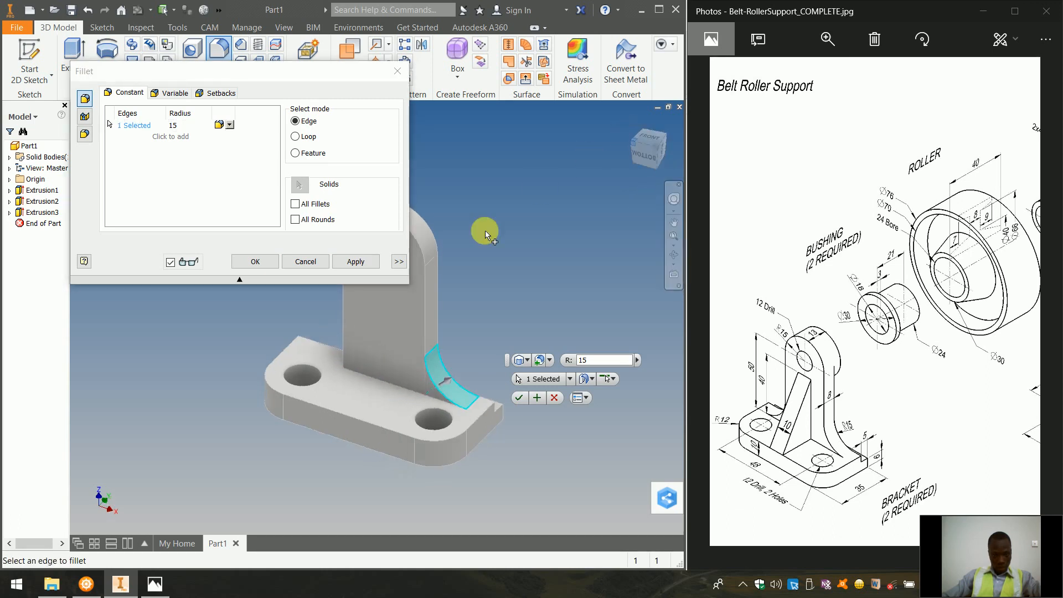
{"action": "left_click", "coordinate": [322, 398]}
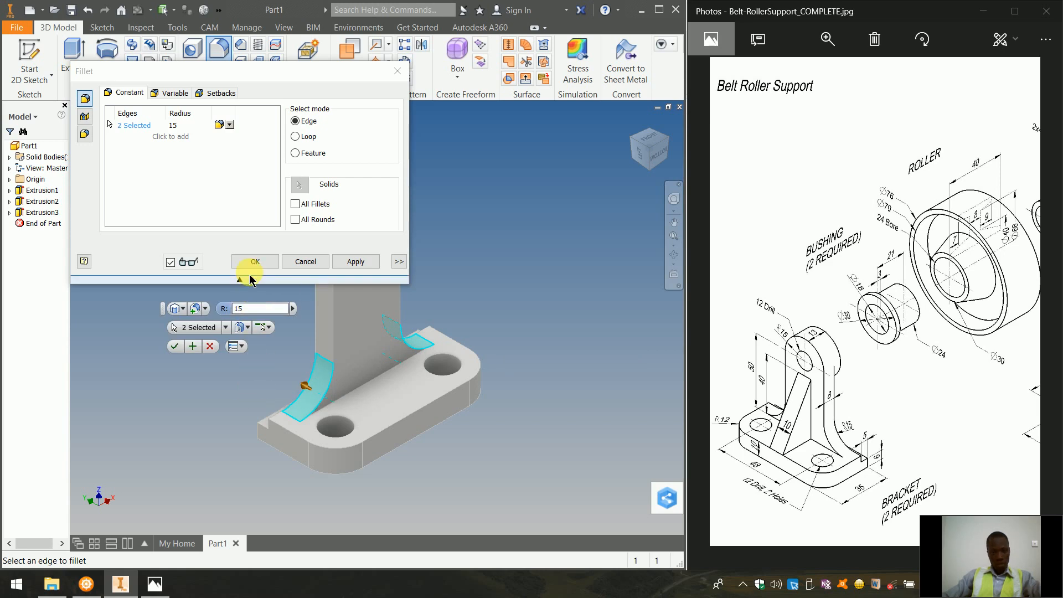
{"action": "left_click", "coordinate": [275, 264]}
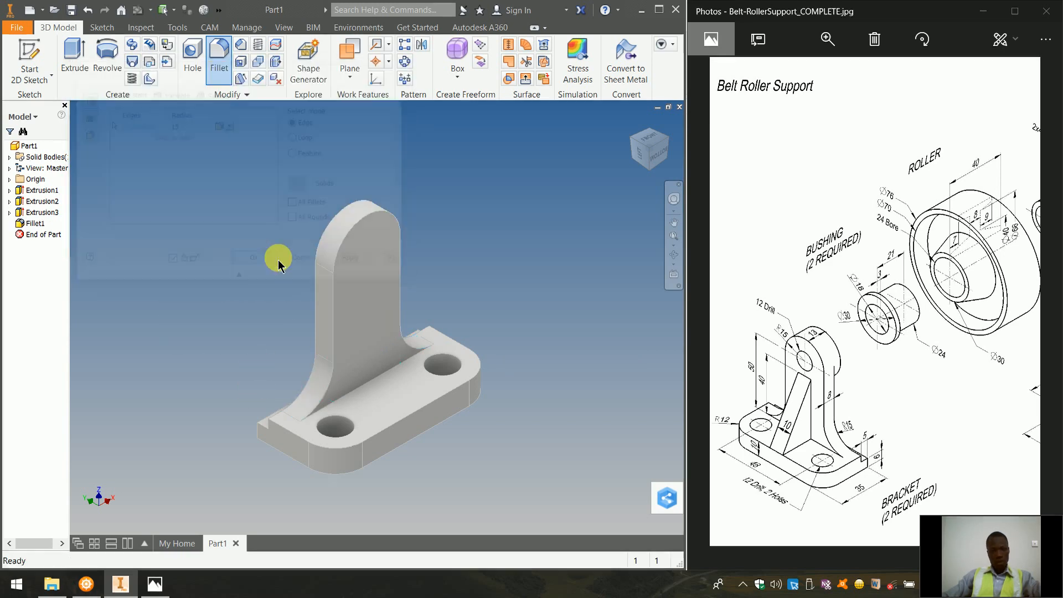
Start a new sketch on the upright's flat face on the stepped side of the base and project the face's outline.
{"action": "left_click", "coordinate": [671, 142]}
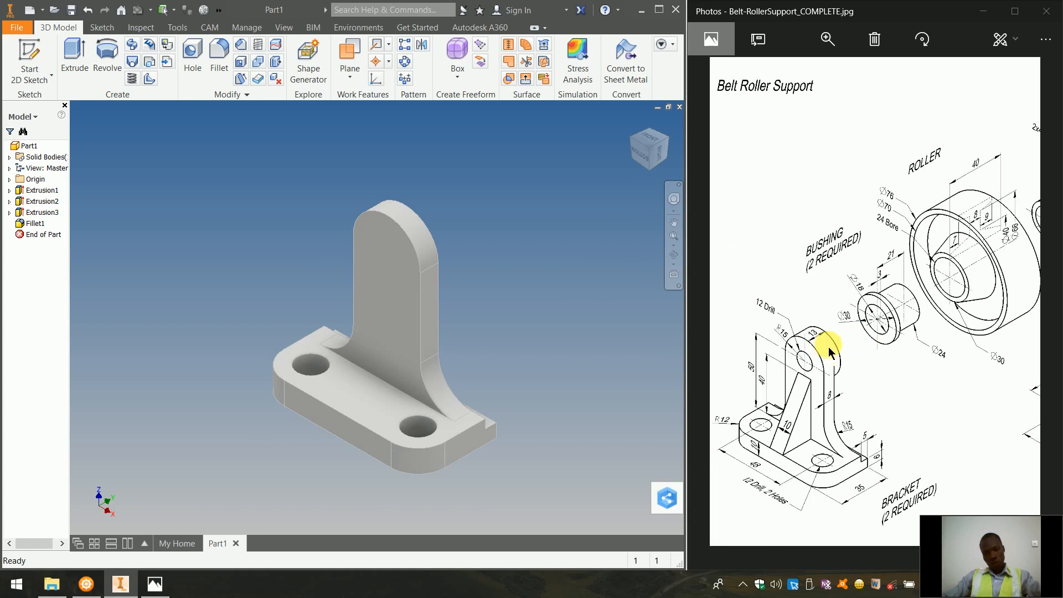
{"action": "left_click", "coordinate": [676, 143]}
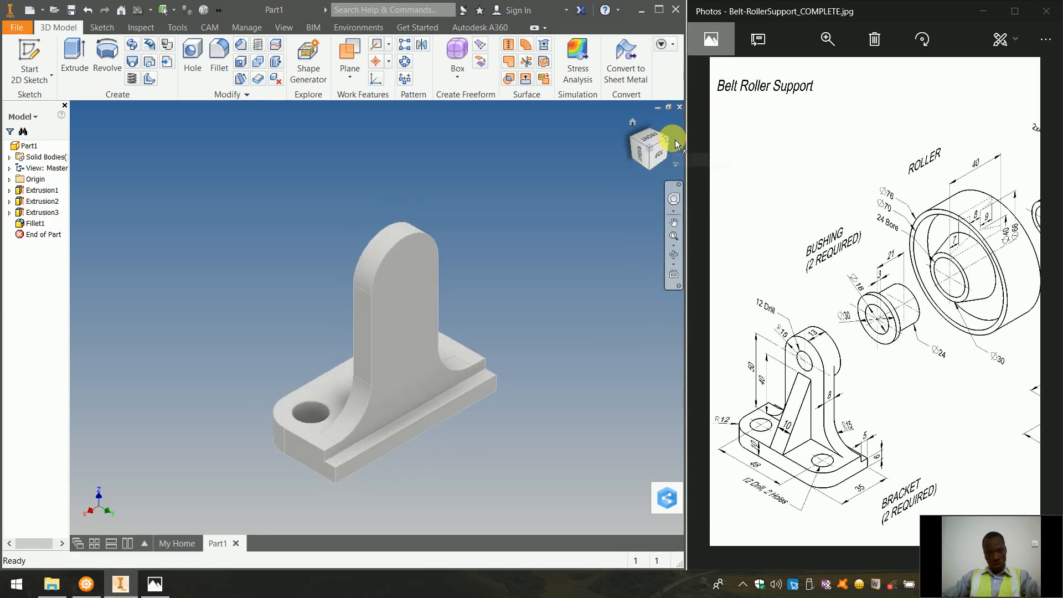
{"action": "right_click", "coordinate": [406, 278]}
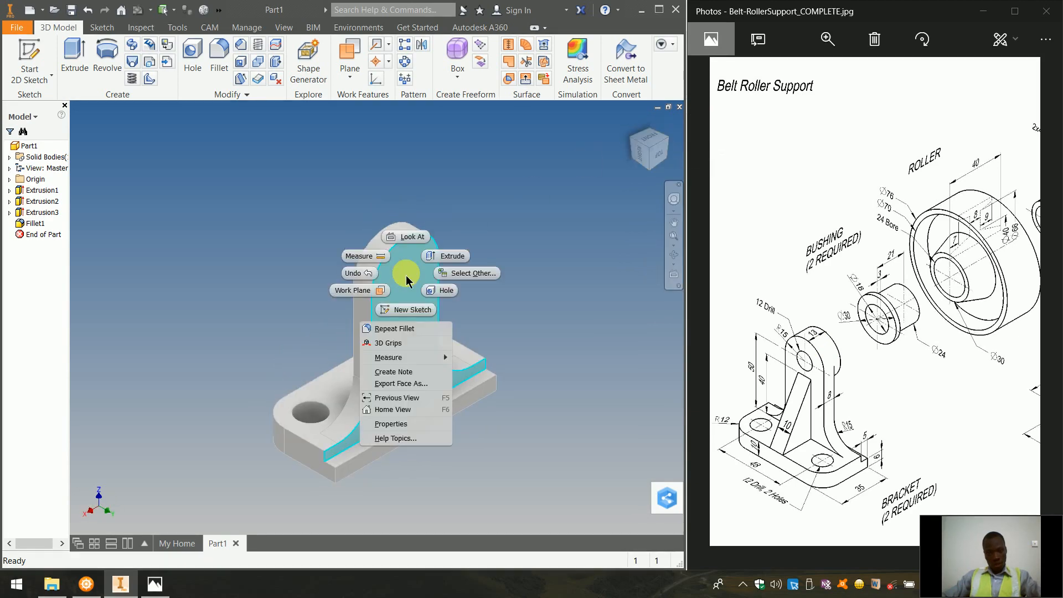
{"action": "left_click", "coordinate": [393, 312]}
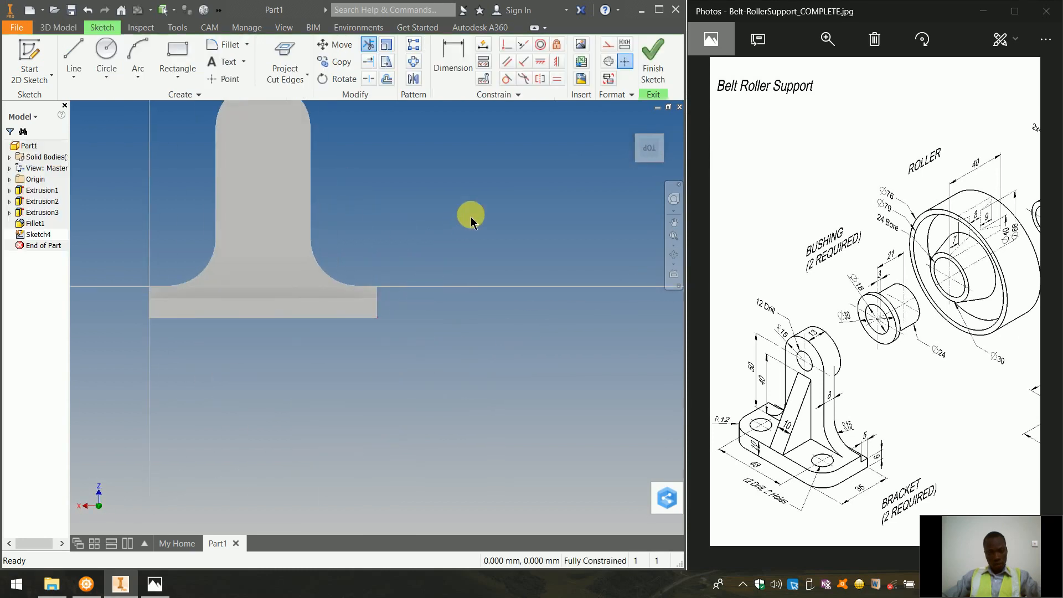
{"action": "left_click", "coordinate": [299, 55]}
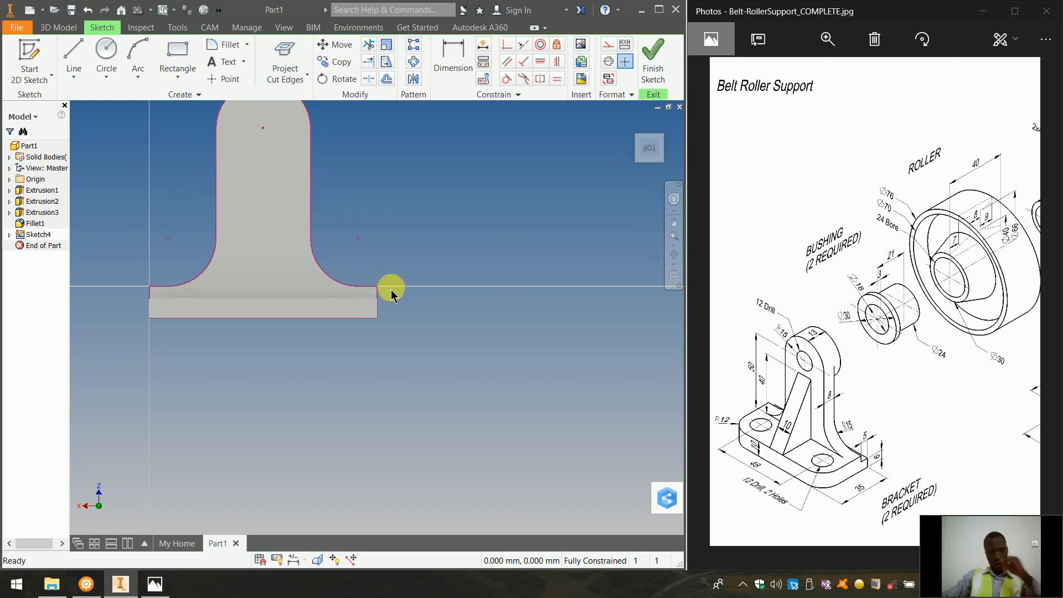
Draw a circle concentric with the upright's rounded top, matching its radius, and finish the sketch.
{"action": "scroll", "coordinate": [395, 302], "scroll_direction": "down", "scroll_amount": 3}
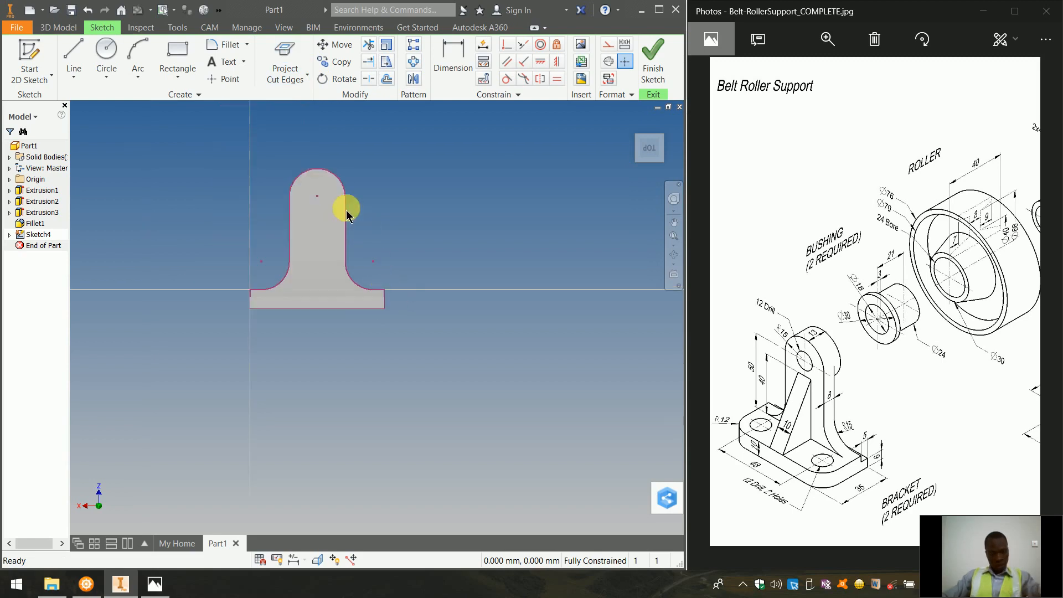
{"action": "scroll", "coordinate": [324, 202], "scroll_direction": "up", "scroll_amount": 3}
{"action": "left_click", "coordinate": [107, 56]}
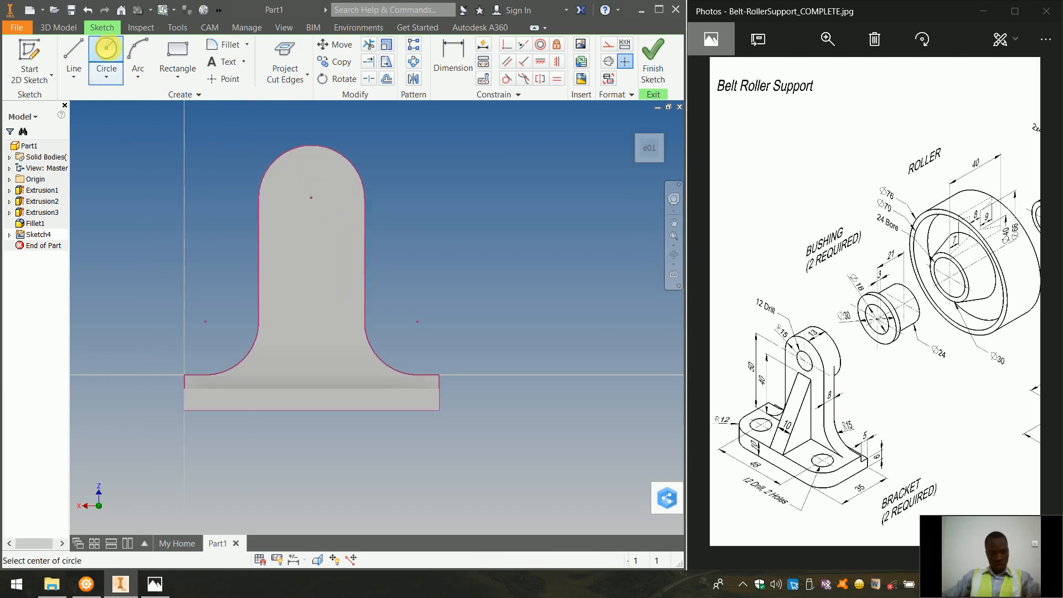
{"action": "left_click", "coordinate": [313, 199]}
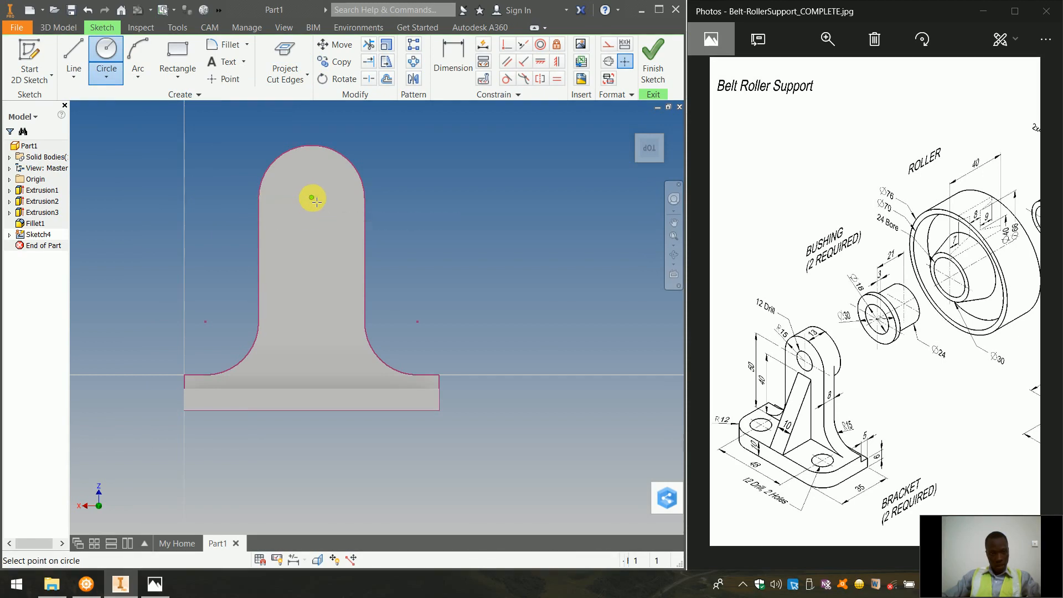
{"action": "left_click", "coordinate": [366, 197]}
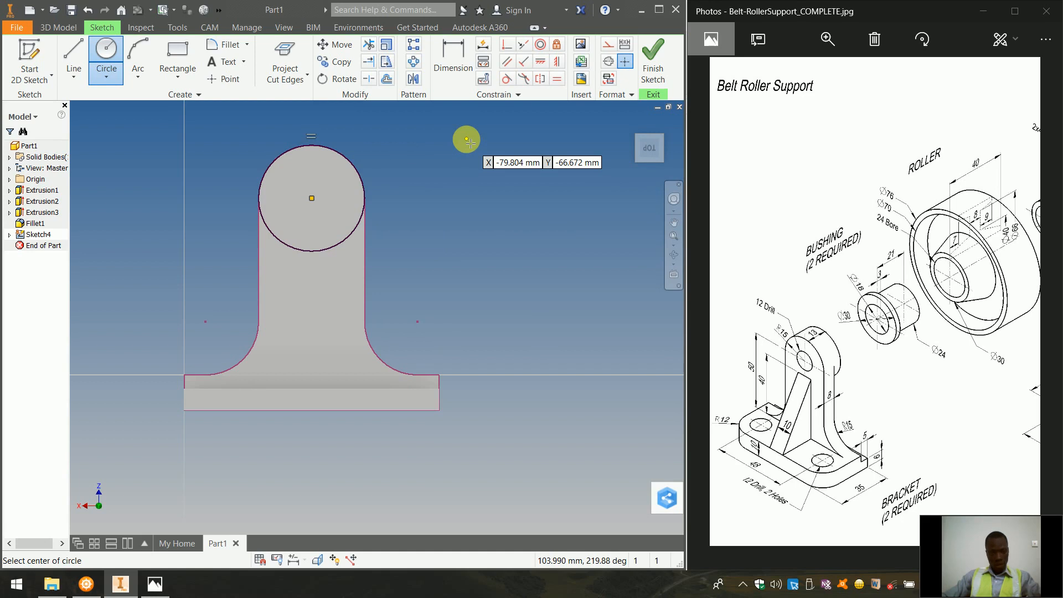
{"action": "left_click", "coordinate": [651, 65]}
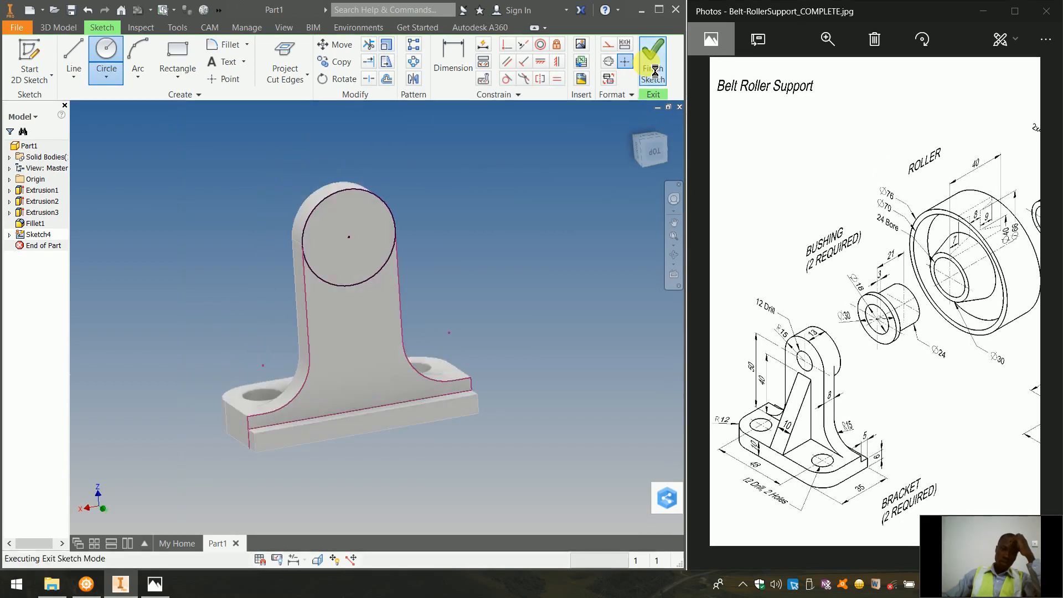
Extrude the circle 5 mm outward from the upright's face as a round boss.
{"action": "key", "text": "e"}
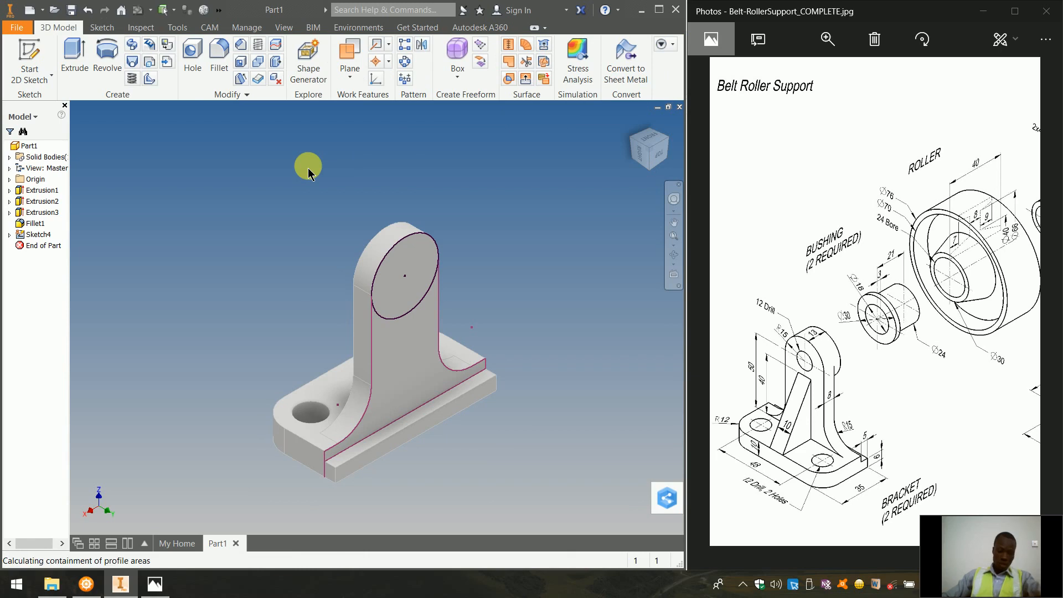
{"action": "left_click", "coordinate": [403, 264]}
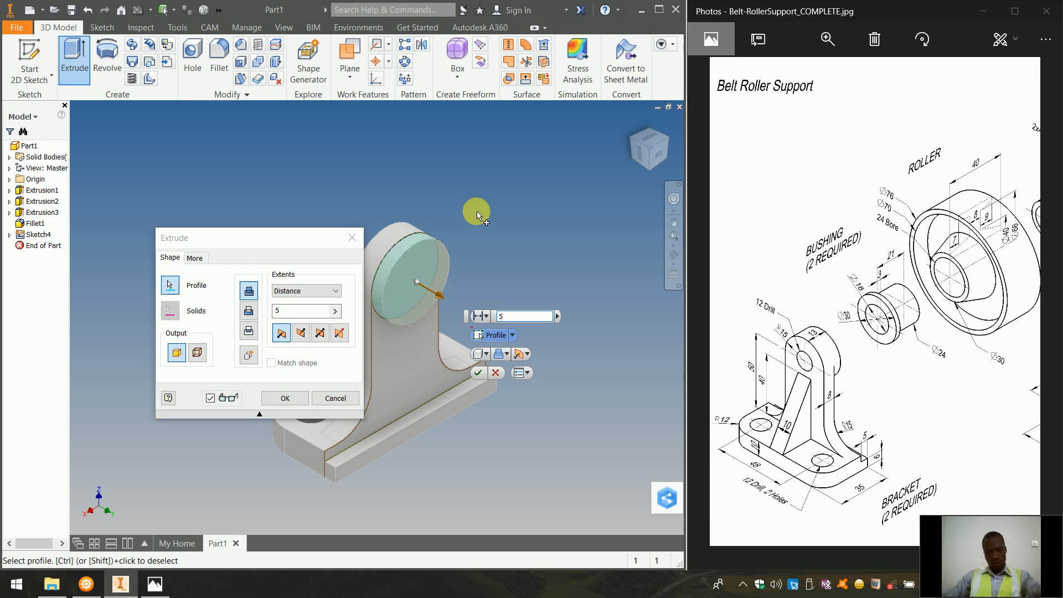
{"action": "left_click", "coordinate": [283, 399]}
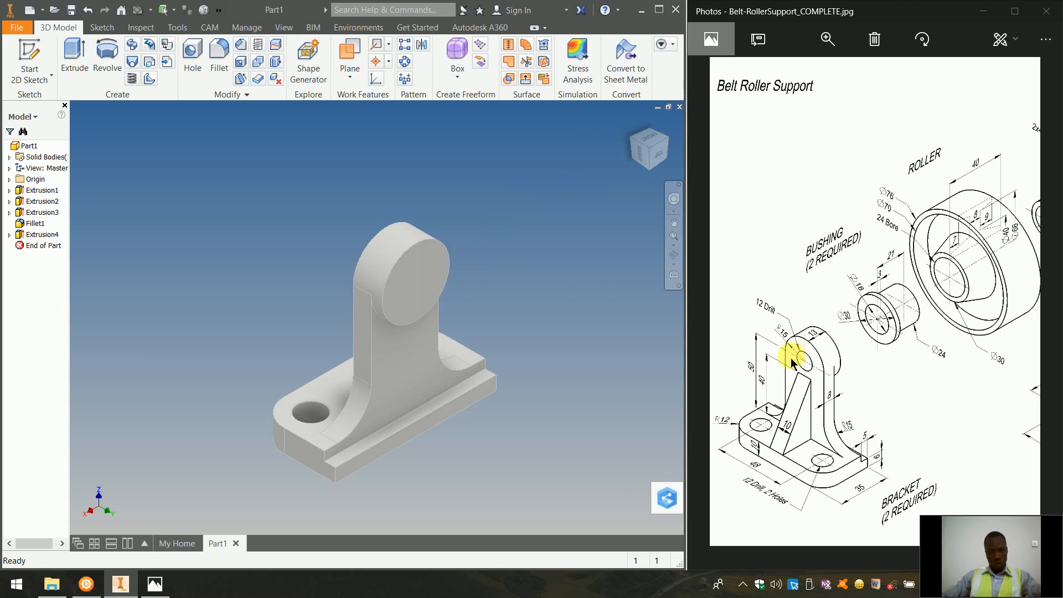
Start a new sketch on the round boss's flat outer face and project the part's cut edges into it.
{"action": "left_click", "coordinate": [409, 291]}
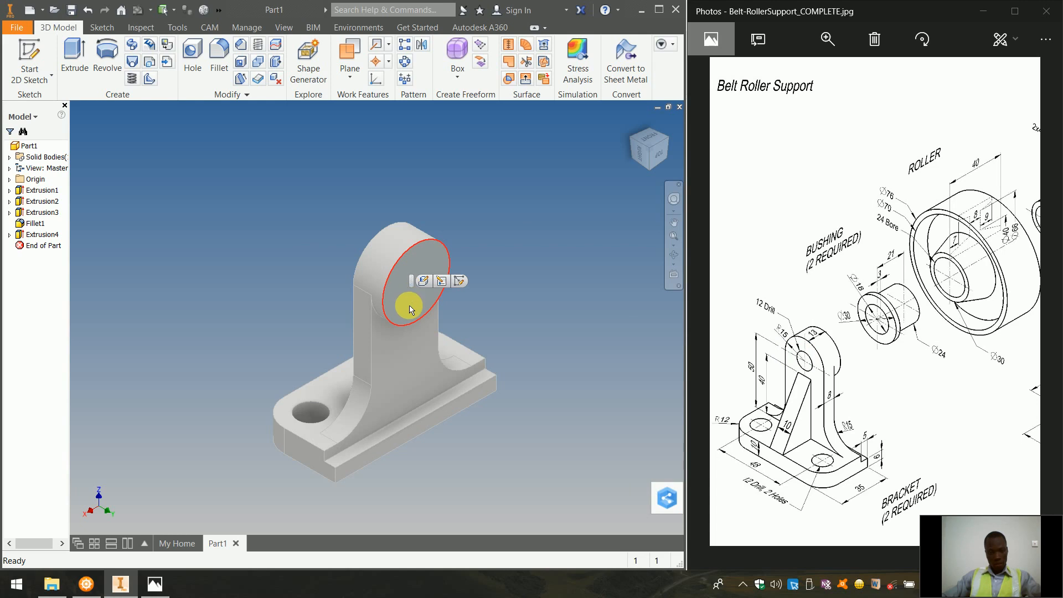
{"action": "right_click", "coordinate": [416, 301]}
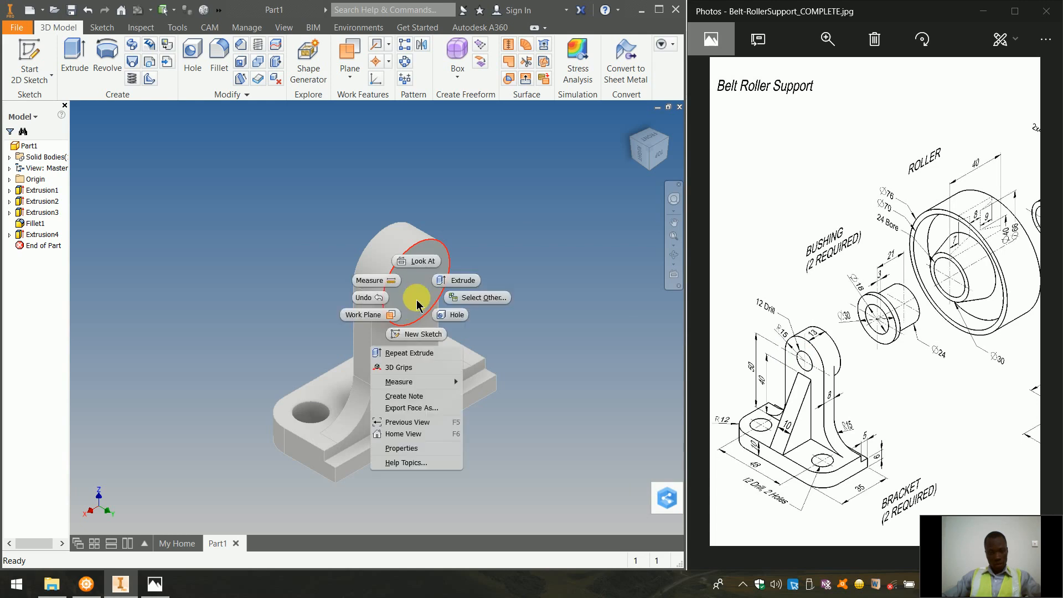
{"action": "left_click", "coordinate": [410, 339]}
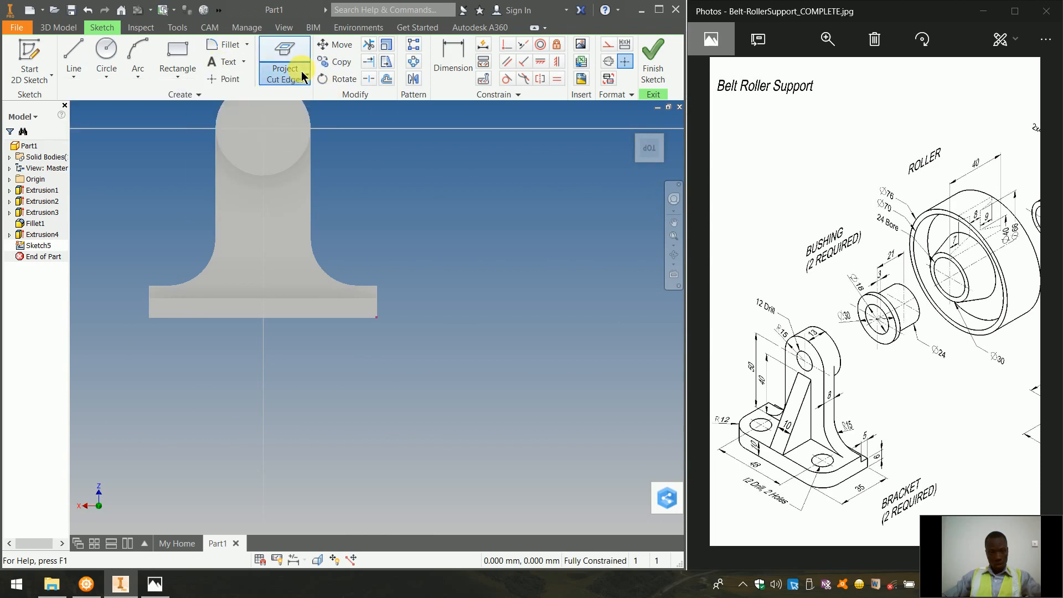
{"action": "left_click", "coordinate": [302, 76]}
{"action": "left_click", "coordinate": [297, 62]}
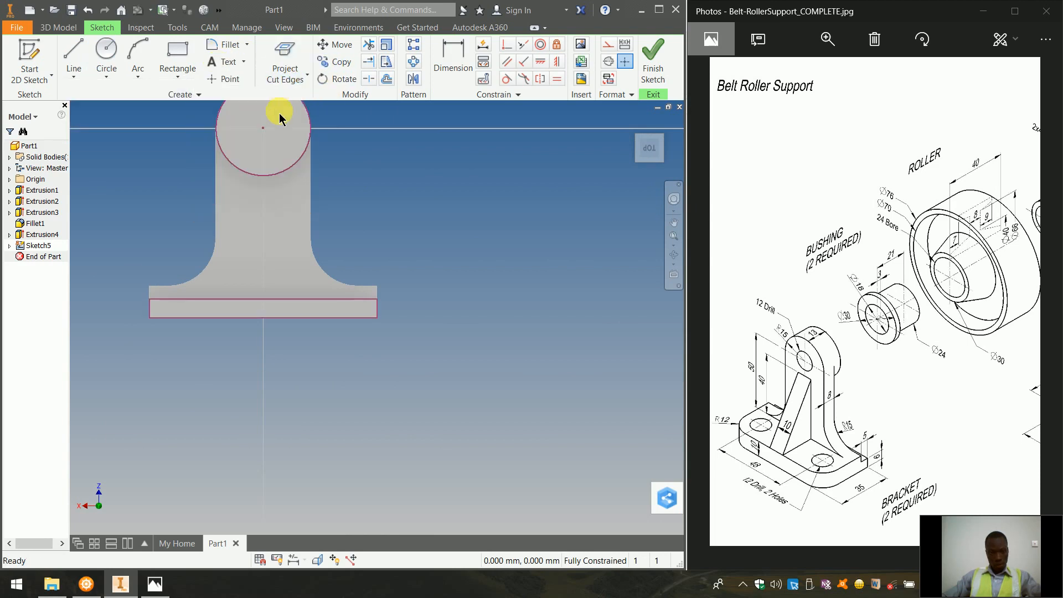
Draw a circle at the boss's centre, set its diameter to 12 mm, and finish the sketch.
{"action": "left_click", "coordinate": [117, 52]}
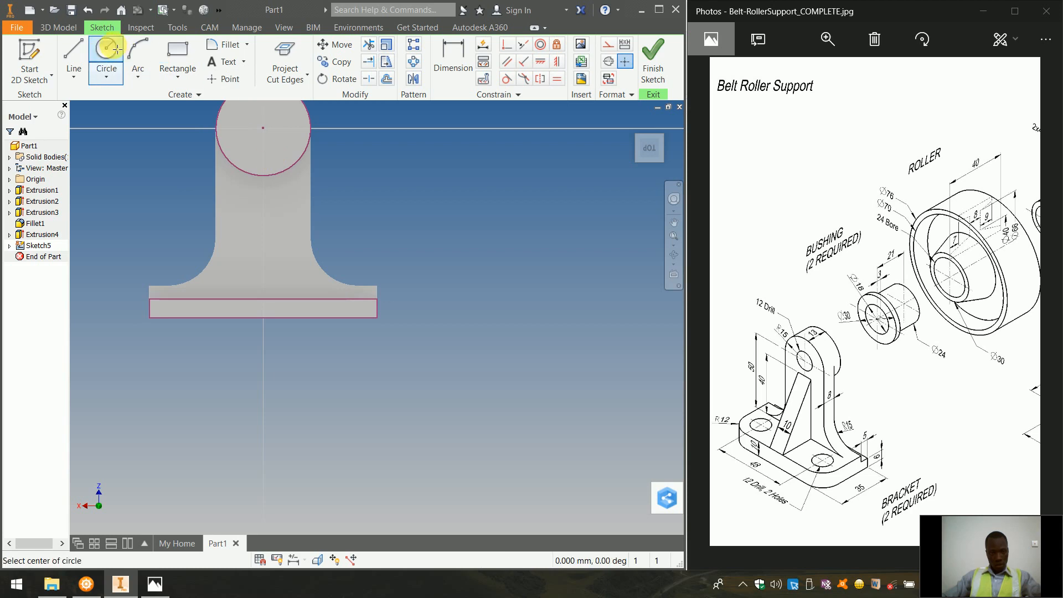
{"action": "left_click", "coordinate": [263, 129]}
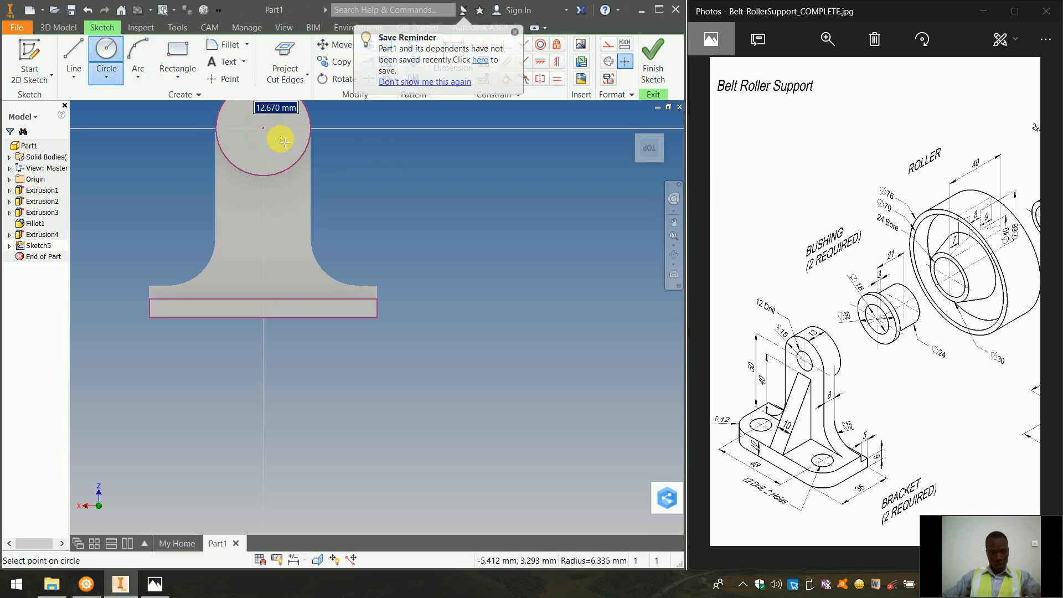
{"action": "left_click", "coordinate": [284, 142]}
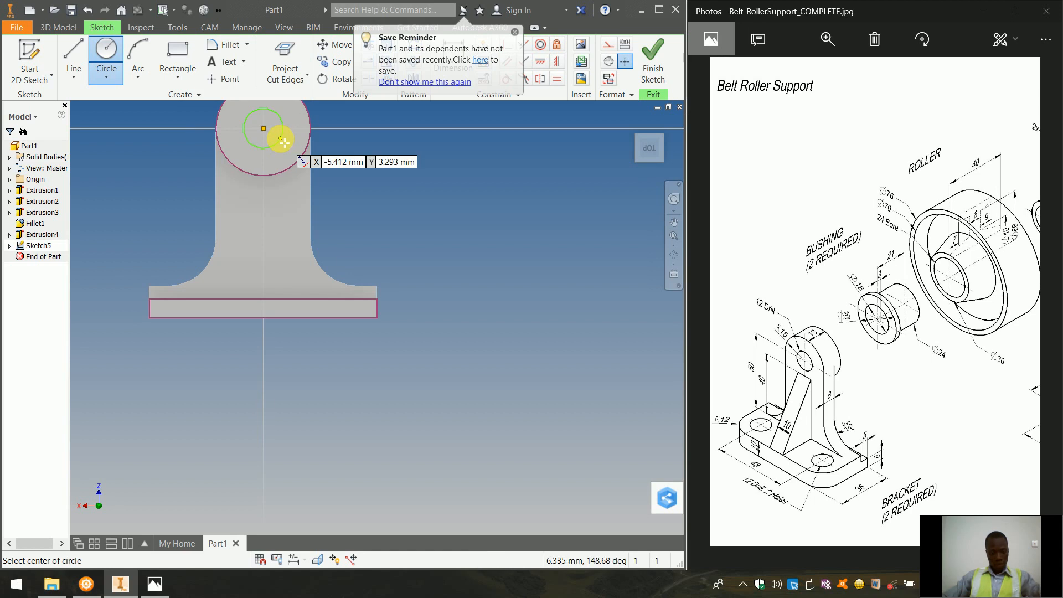
{"action": "key", "text": "d"}
{"action": "left_click", "coordinate": [281, 141]}
{"action": "left_click", "coordinate": [321, 153]}
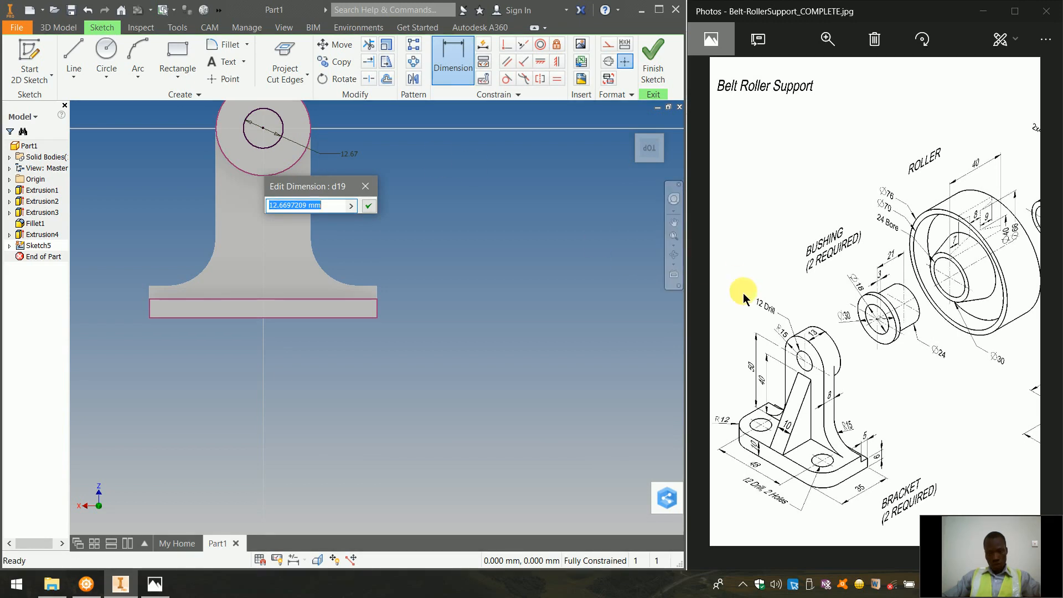
{"action": "type", "text": "12"}
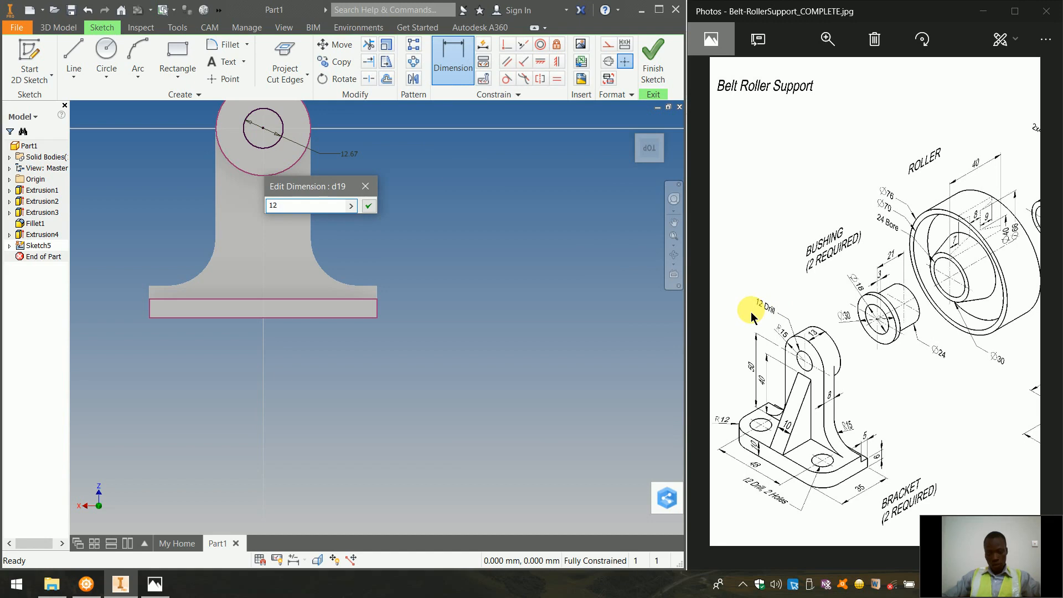
{"action": "key", "text": "Return"}
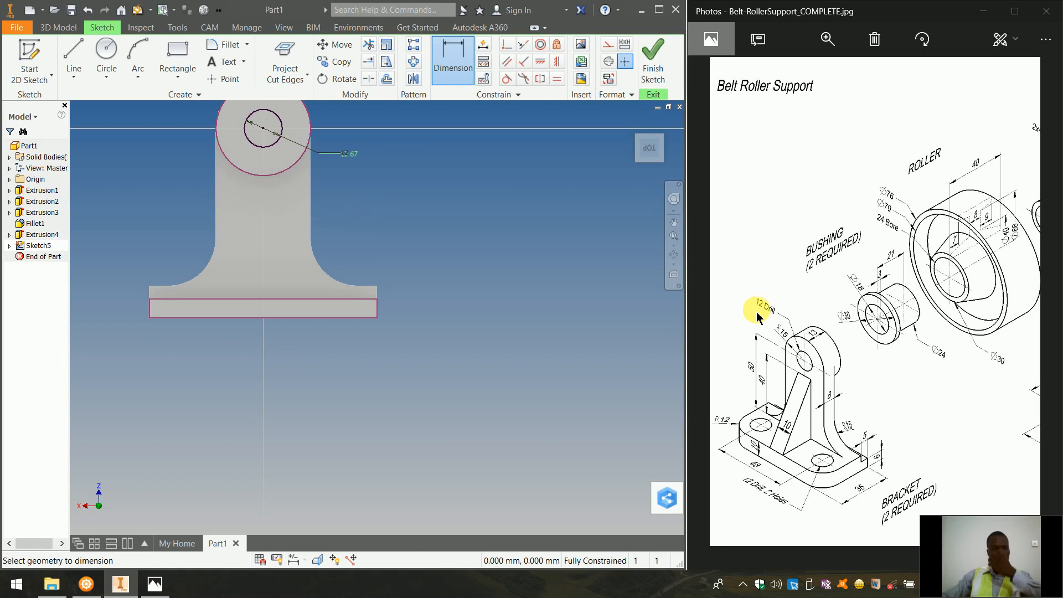
{"action": "left_click", "coordinate": [654, 61]}
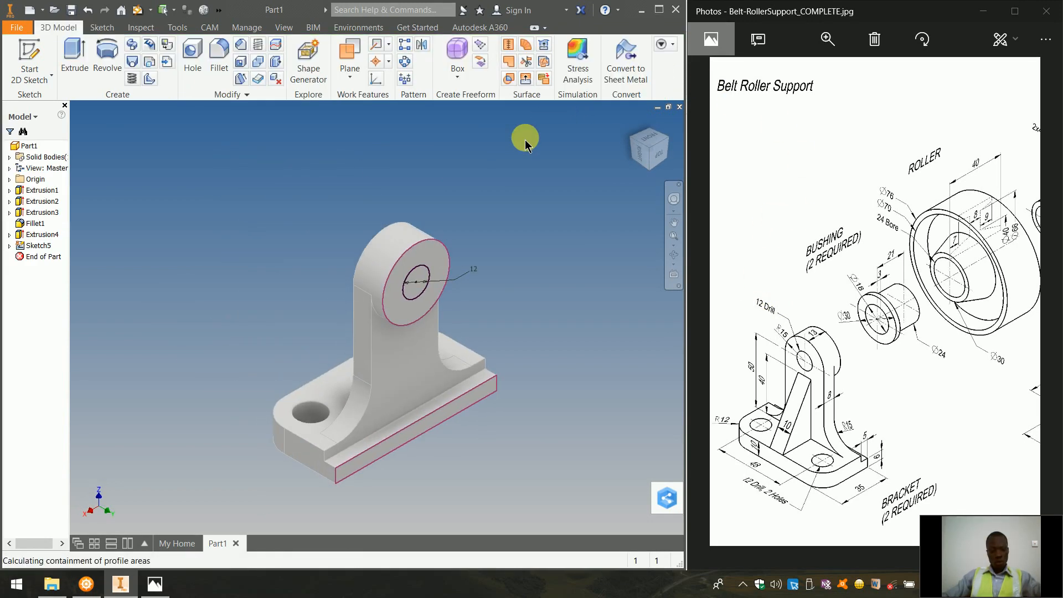
Extrude the 12 mm circle as a cut through all, making the hole through the boss and upright.
{"action": "key", "text": "e"}
{"action": "left_click", "coordinate": [421, 267]}
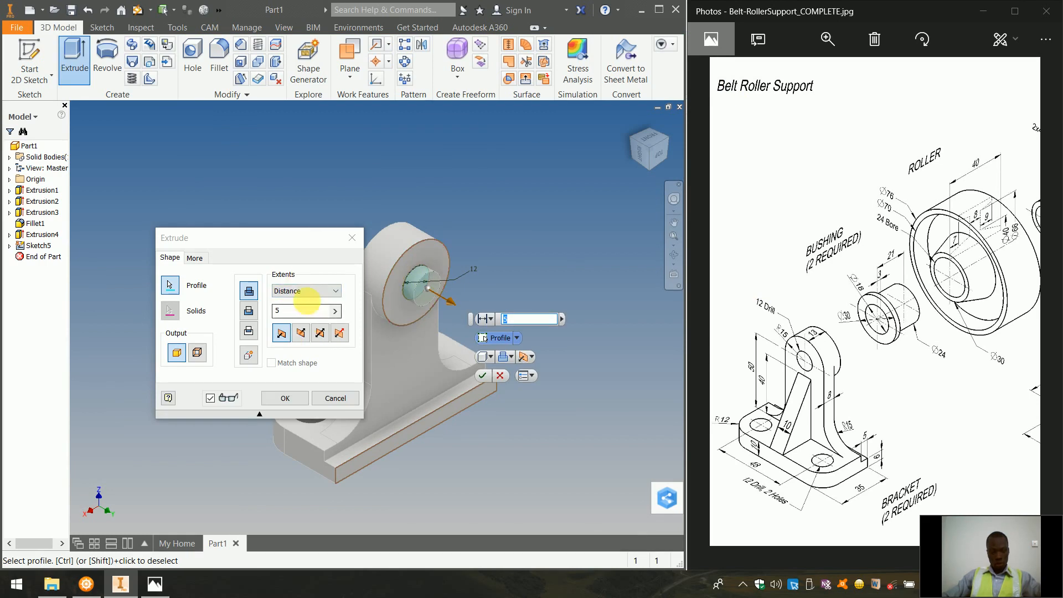
{"action": "left_click", "coordinate": [308, 291]}
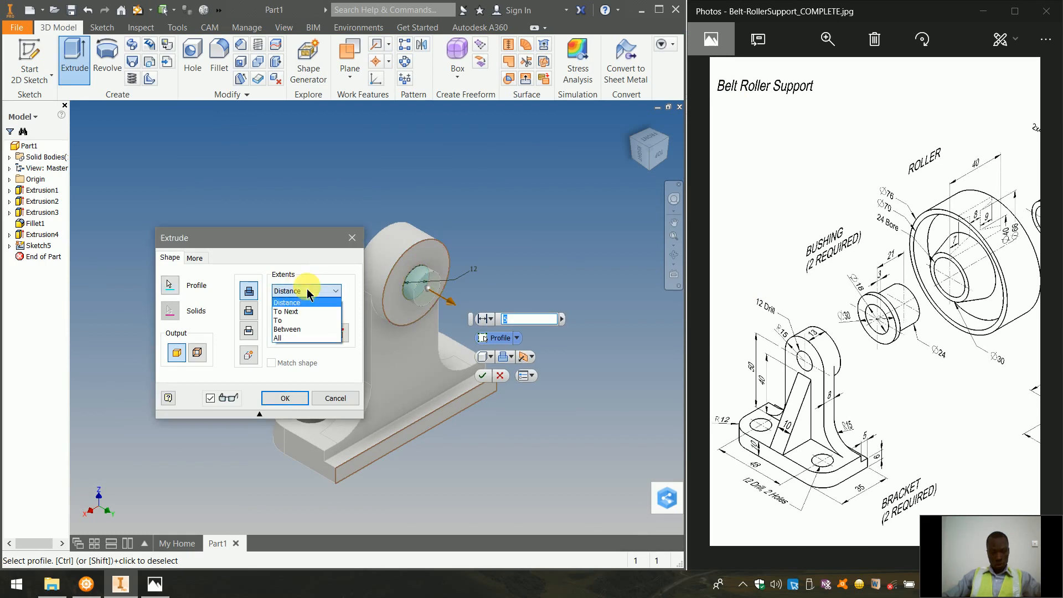
{"action": "left_click", "coordinate": [318, 339]}
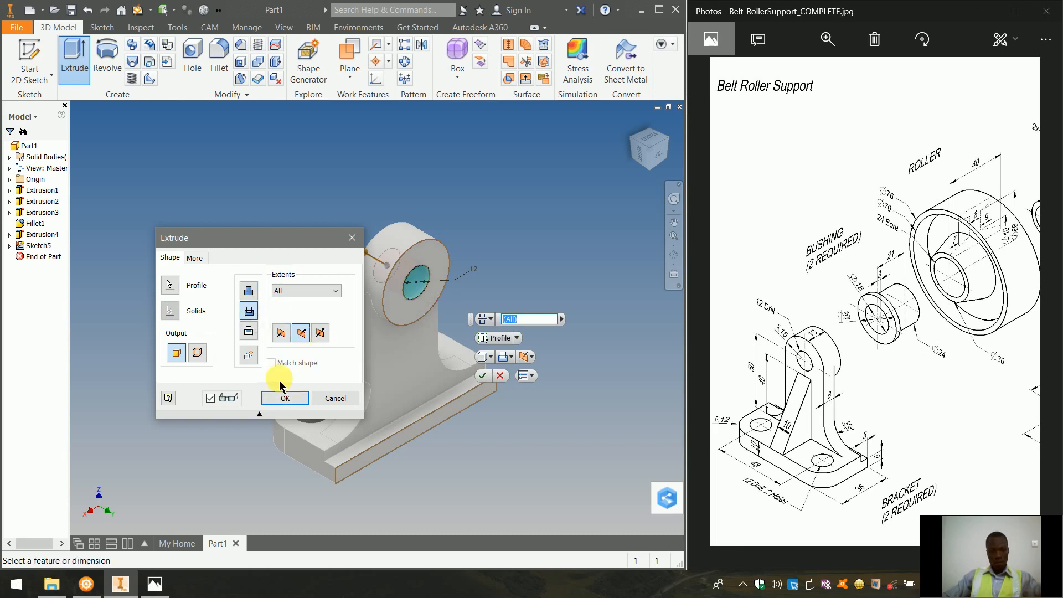
{"action": "left_click", "coordinate": [285, 397]}
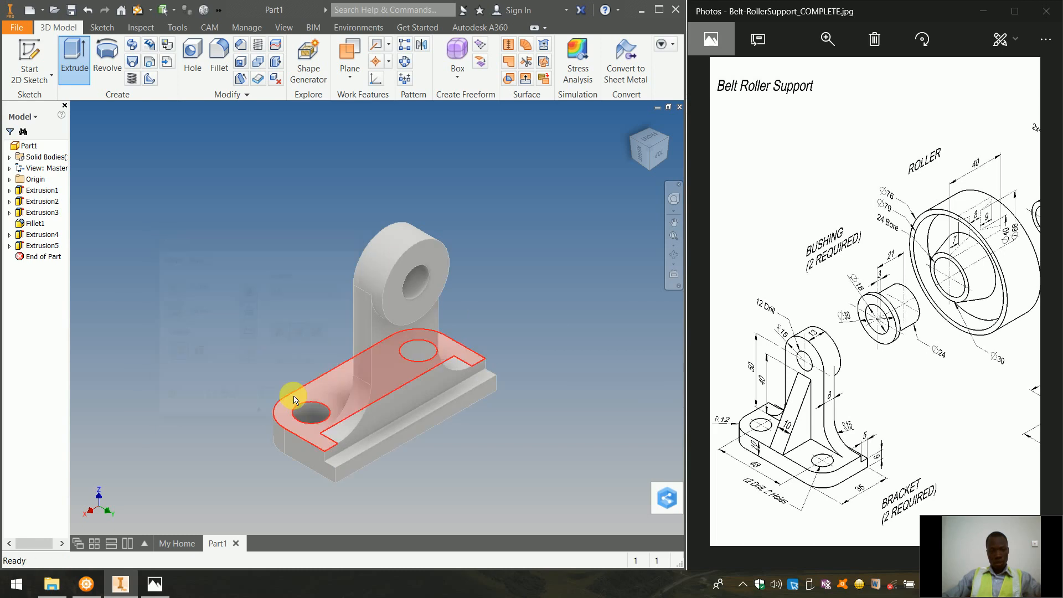
Create a work plane midway between the upright's two opposite narrow side faces.
{"action": "left_click", "coordinate": [637, 139]}
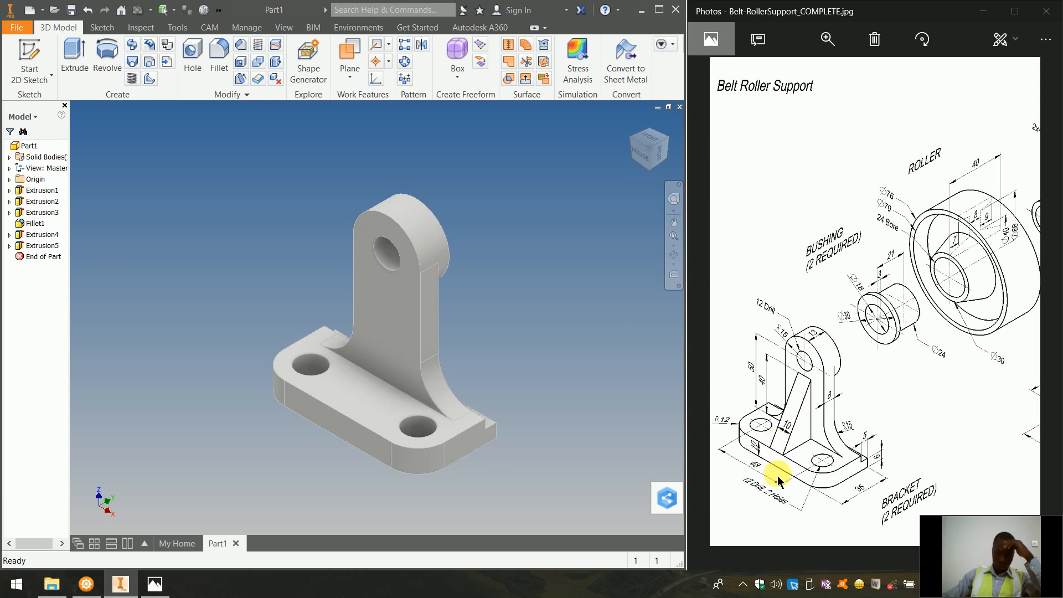
{"action": "left_click", "coordinate": [10, 180]}
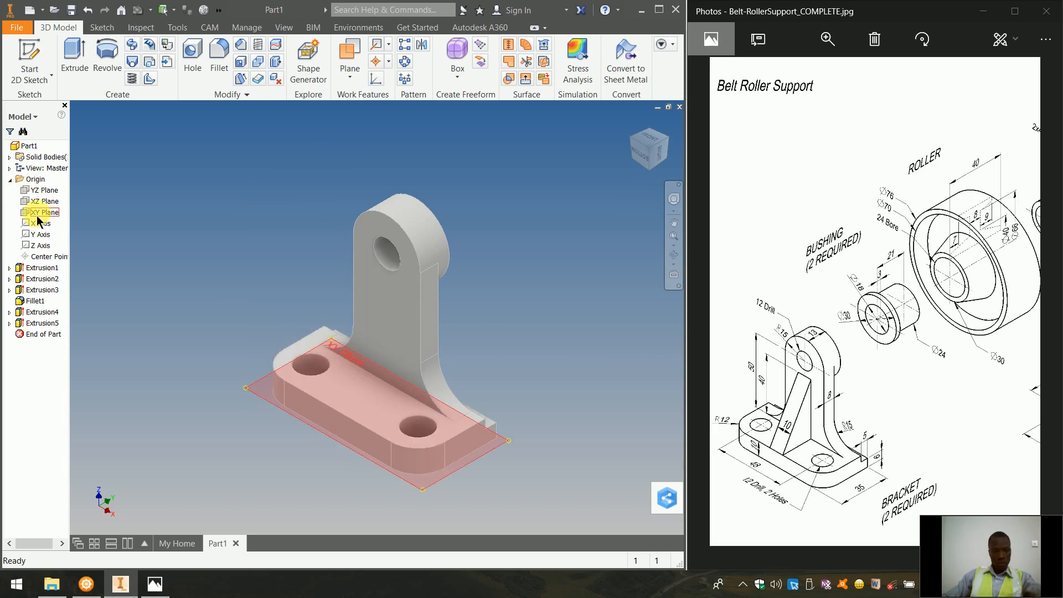
{"action": "left_click", "coordinate": [10, 180]}
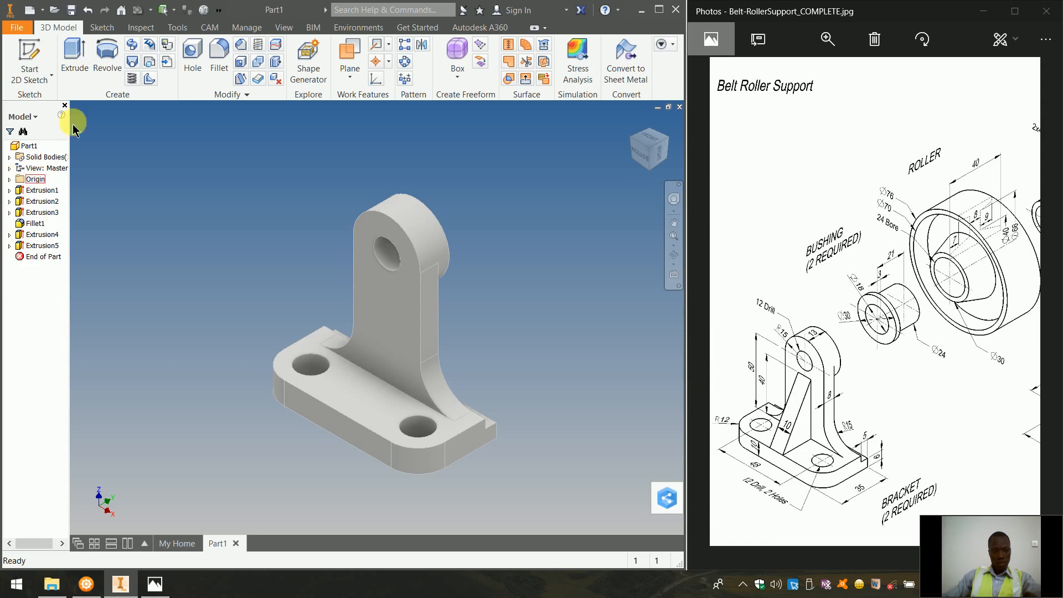
{"action": "left_click", "coordinate": [355, 79]}
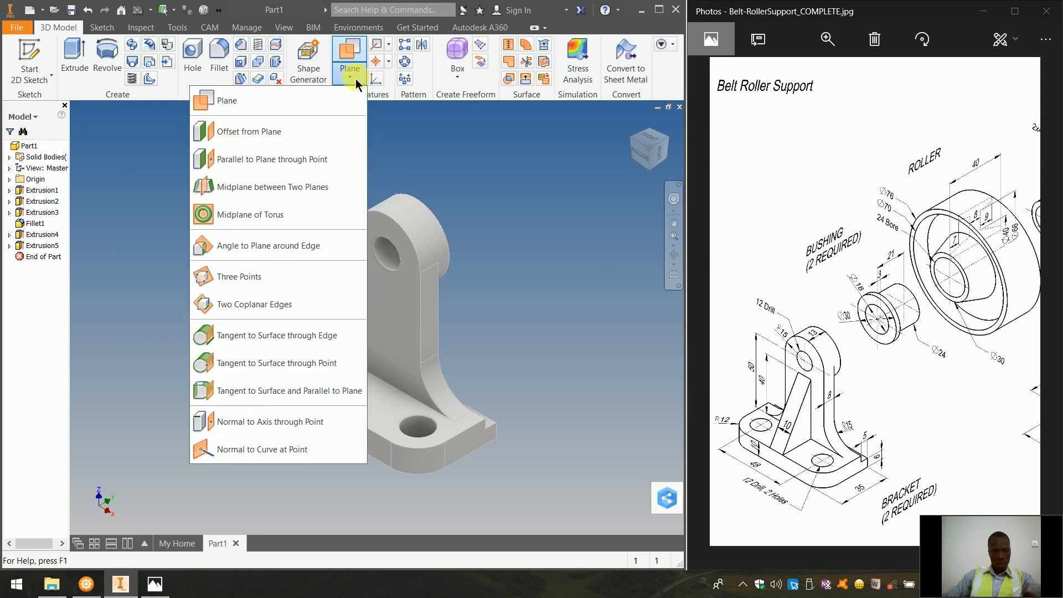
{"action": "left_click", "coordinate": [272, 193]}
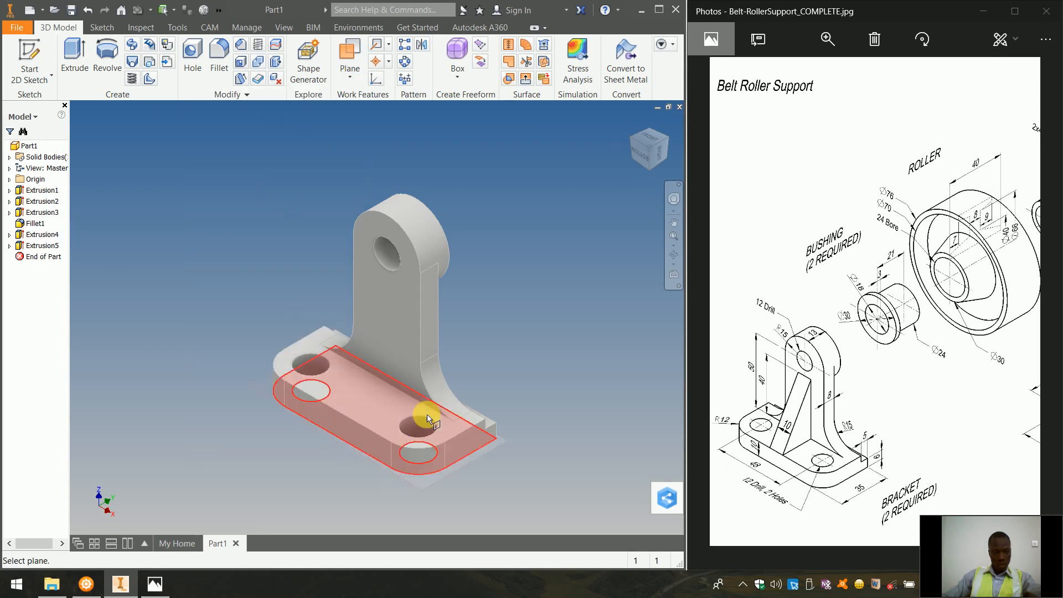
{"action": "left_click", "coordinate": [432, 343]}
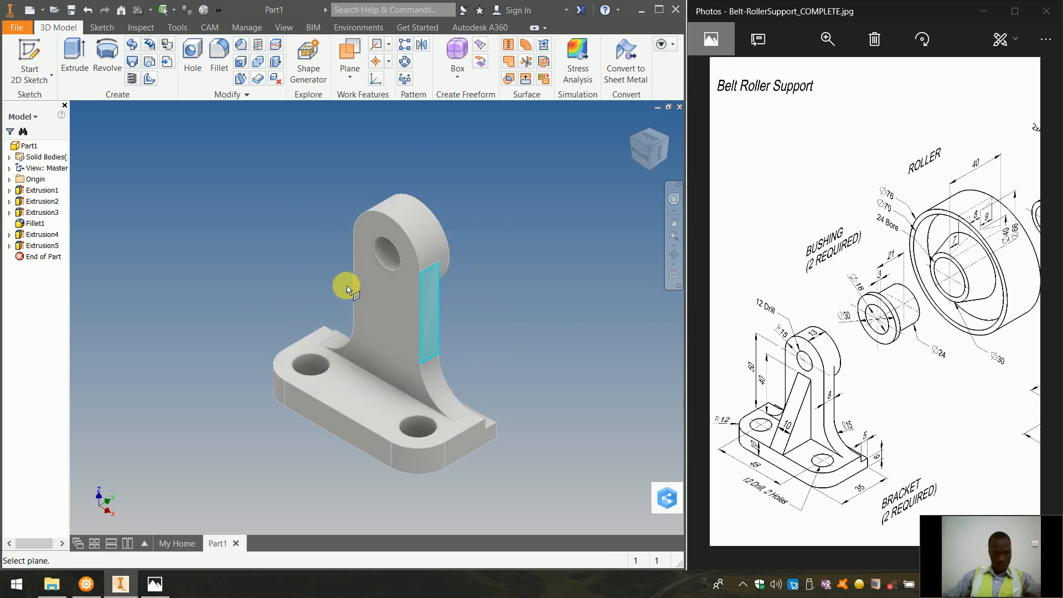
{"action": "left_click", "coordinate": [633, 141]}
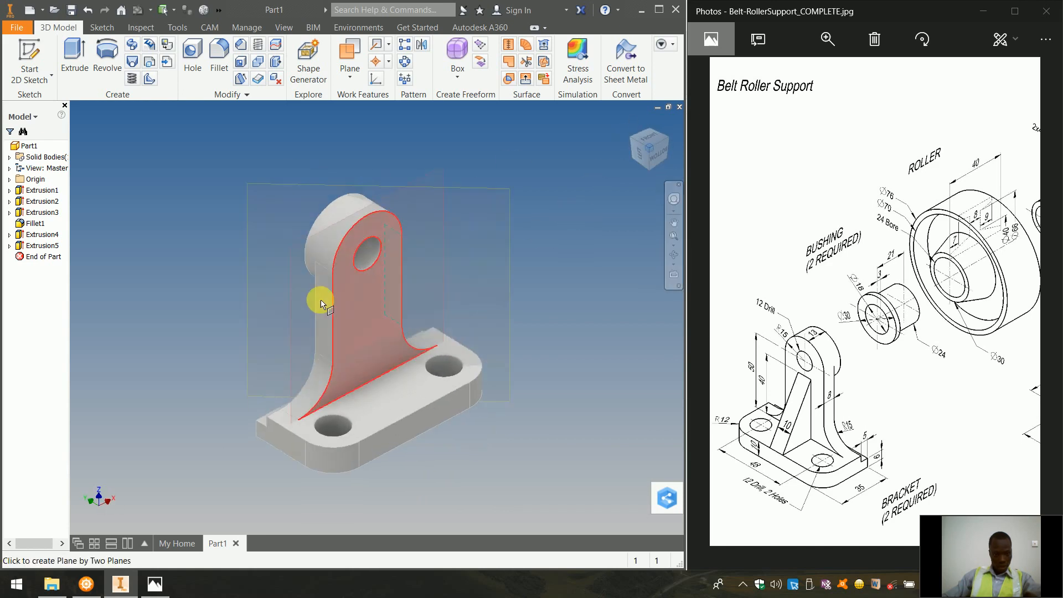
{"action": "left_click", "coordinate": [333, 324]}
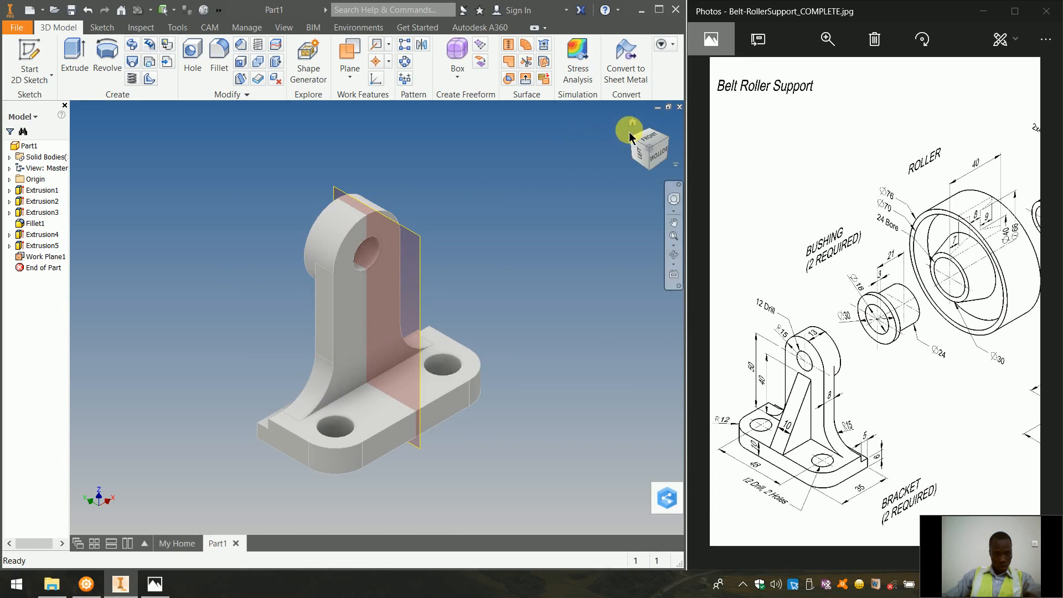
Start a new sketch on the work plane midway through the upright.
{"action": "left_click", "coordinate": [633, 123]}
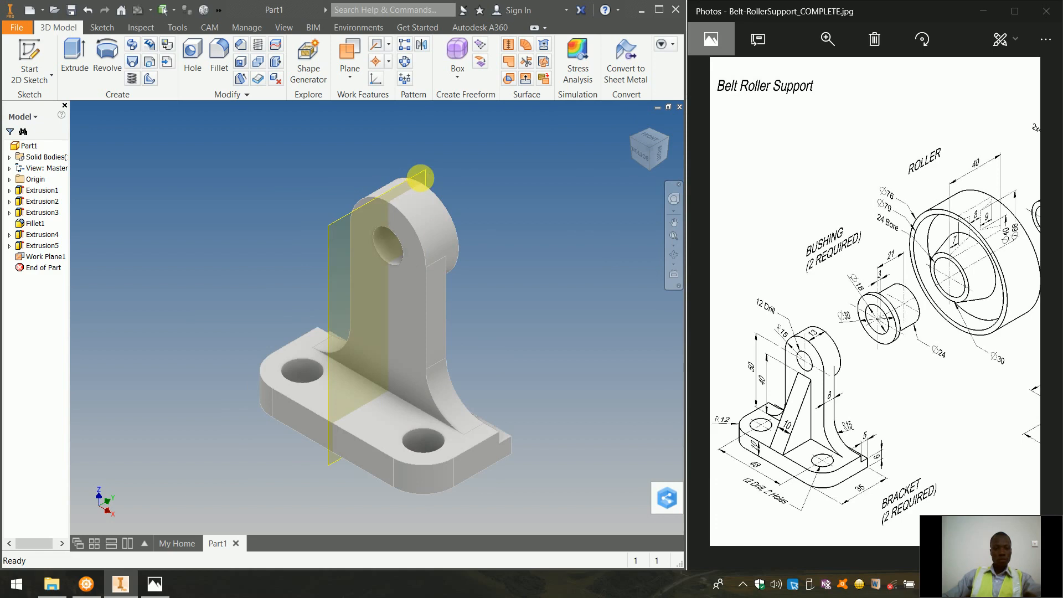
{"action": "left_click", "coordinate": [430, 169]}
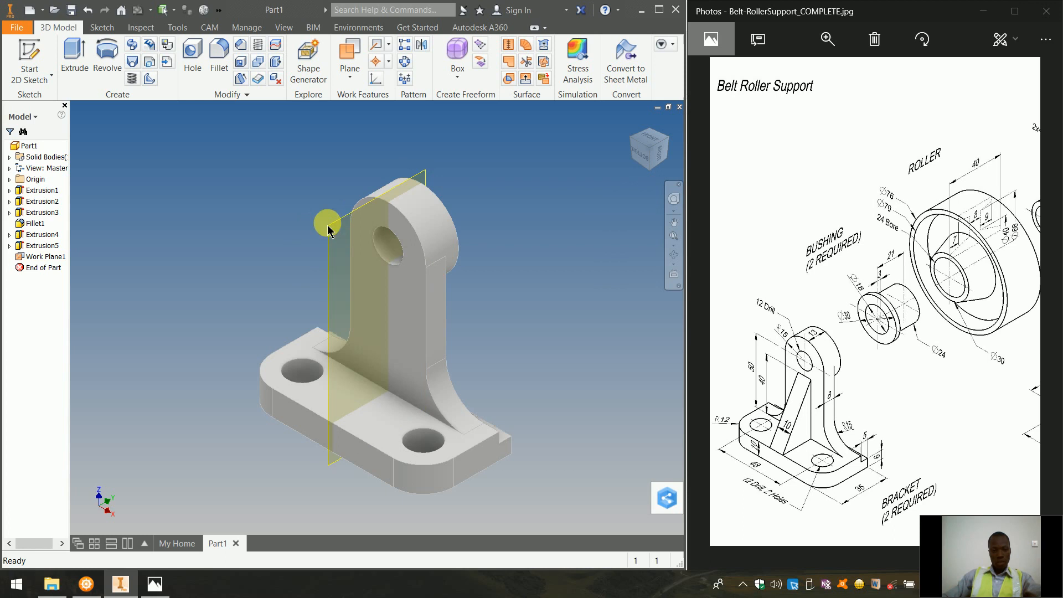
{"action": "right_click", "coordinate": [344, 223]}
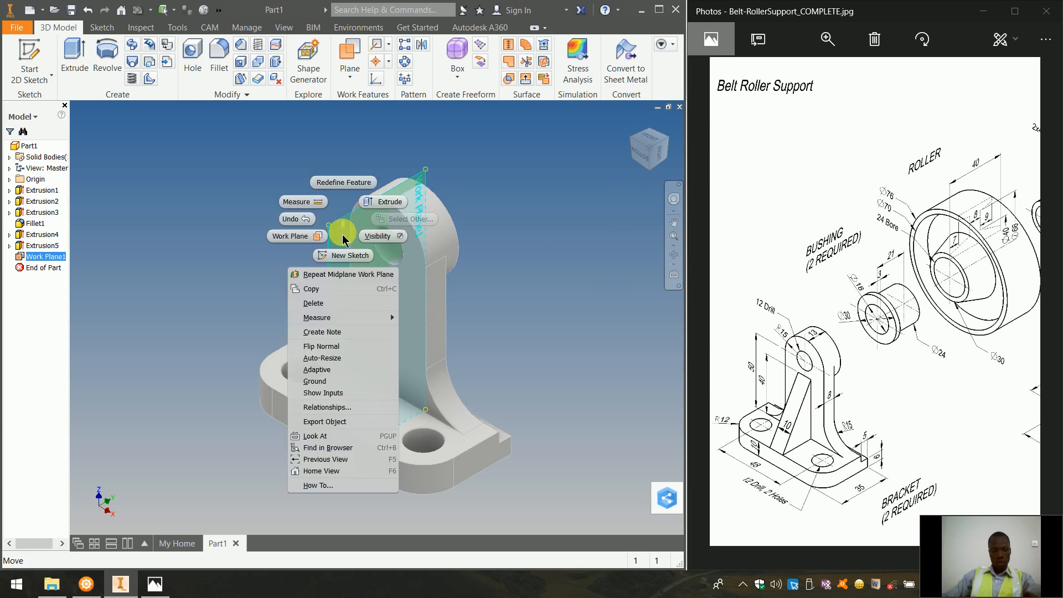
{"action": "left_click", "coordinate": [351, 257]}
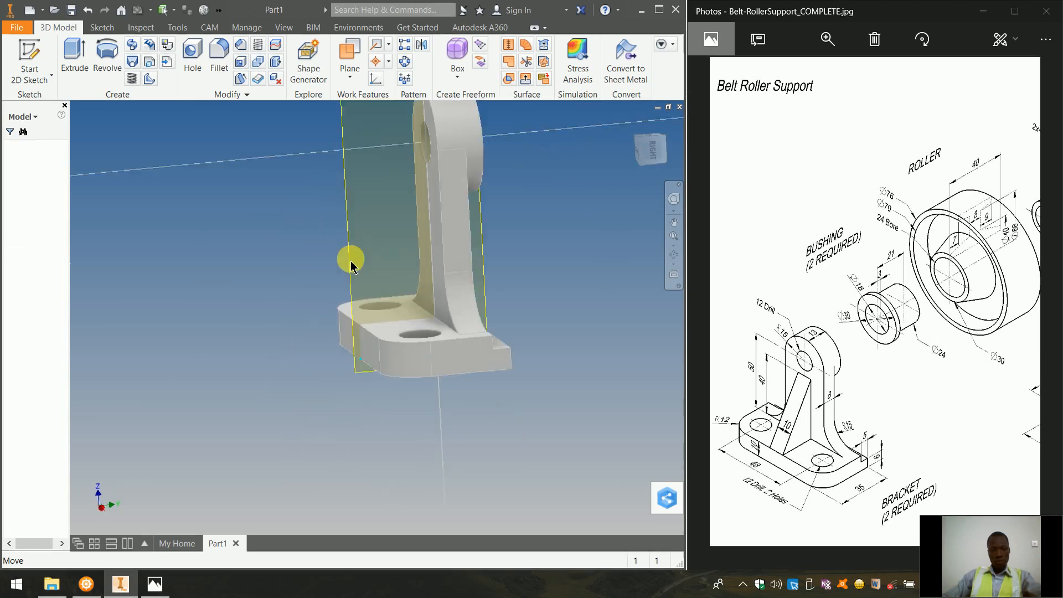
{"action": "left_click", "coordinate": [646, 148]}
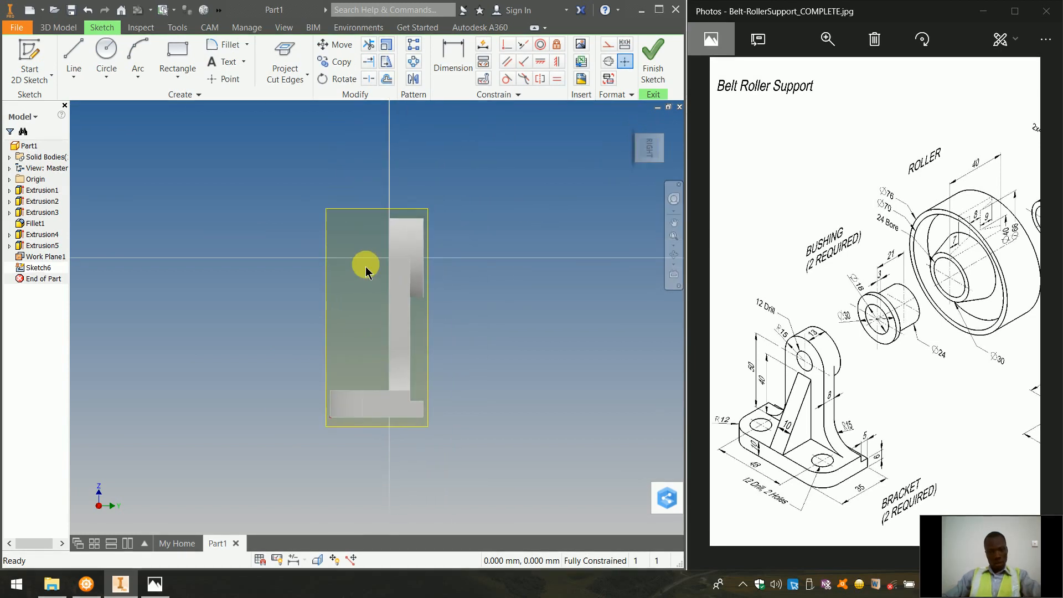
Hide the mid-plane work plane while keeping its sketch open.
{"action": "left_click", "coordinate": [360, 208]}
{"action": "key", "text": "Escape"}
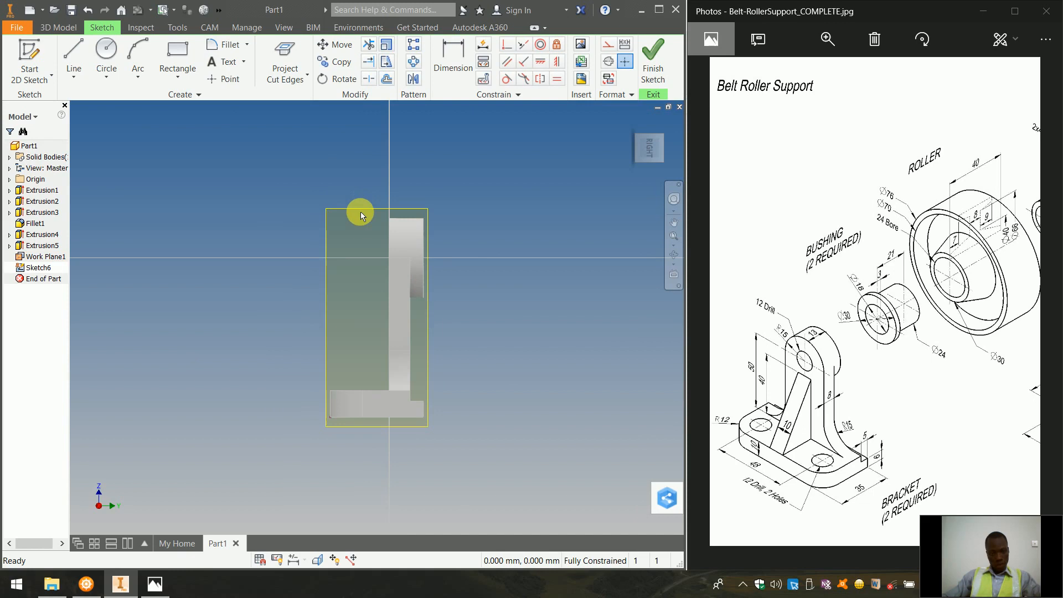
{"action": "left_click", "coordinate": [376, 215]}
{"action": "right_click", "coordinate": [376, 212]}
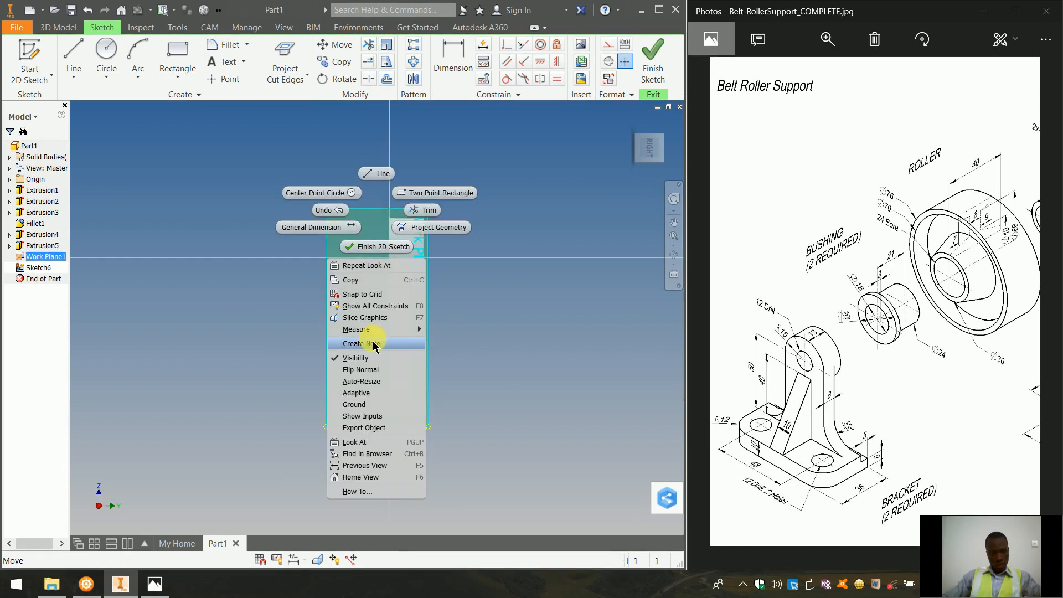
{"action": "left_click", "coordinate": [375, 358]}
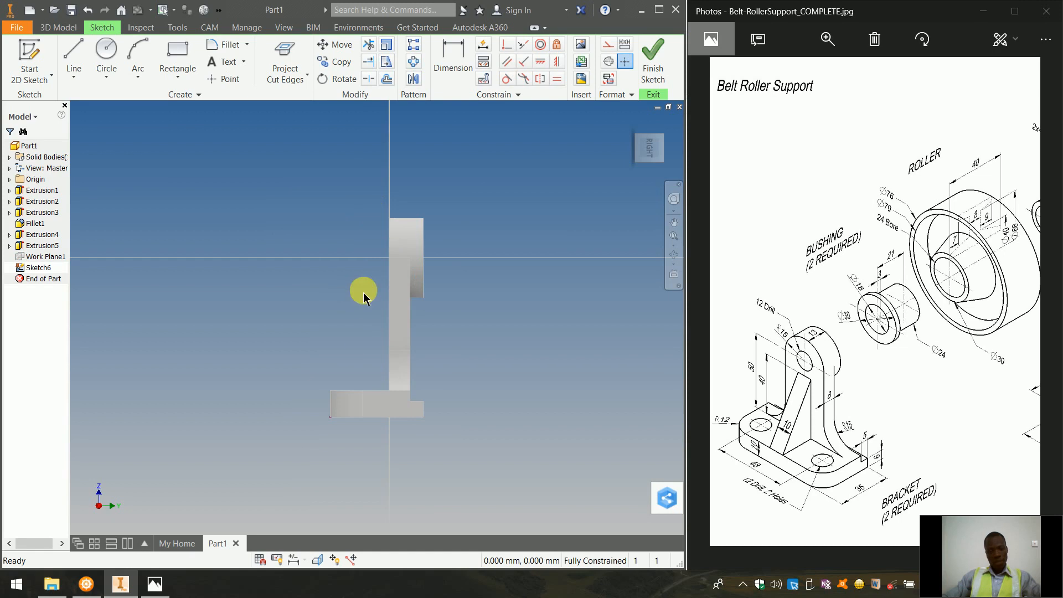
Project the part's cut edges into the mid-plane sketch and slice the graphics at the sketch plane.
{"action": "scroll", "coordinate": [364, 340], "scroll_direction": "down", "scroll_amount": 2}
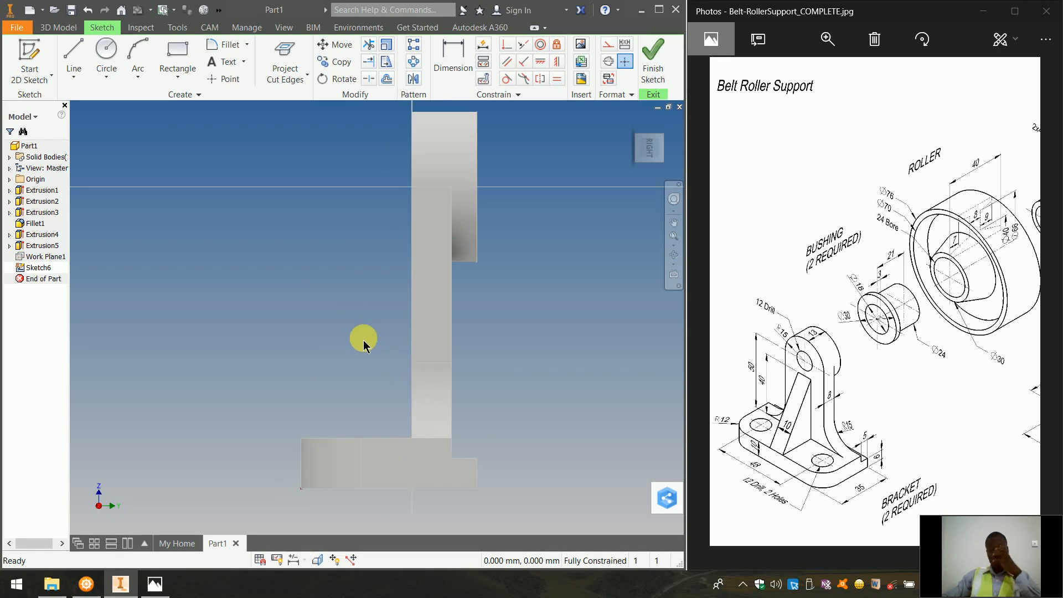
{"action": "left_click", "coordinate": [188, 69]}
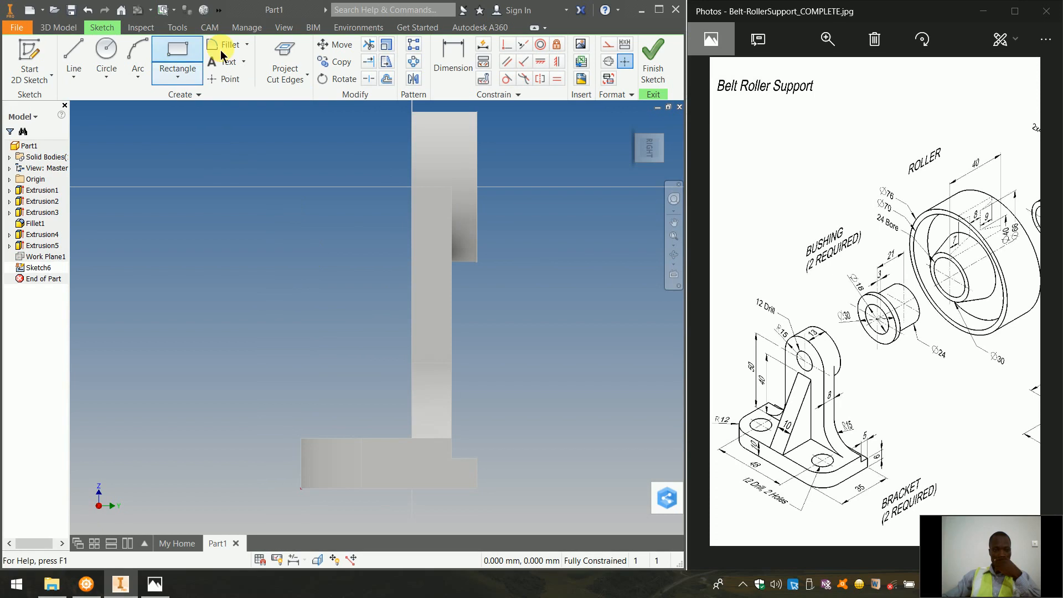
{"action": "left_click", "coordinate": [283, 48]}
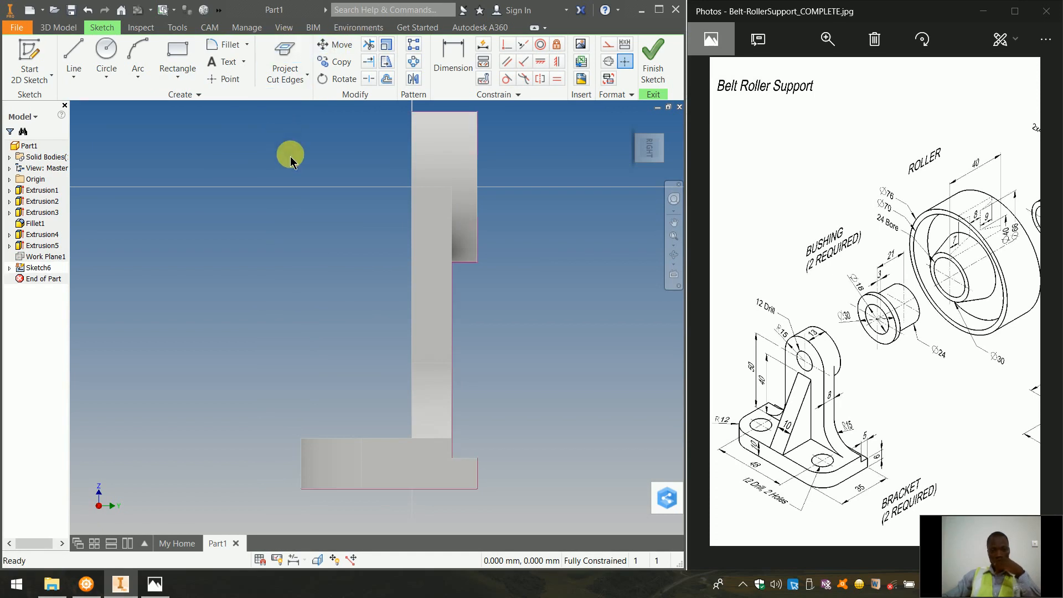
{"action": "right_click", "coordinate": [318, 179]}
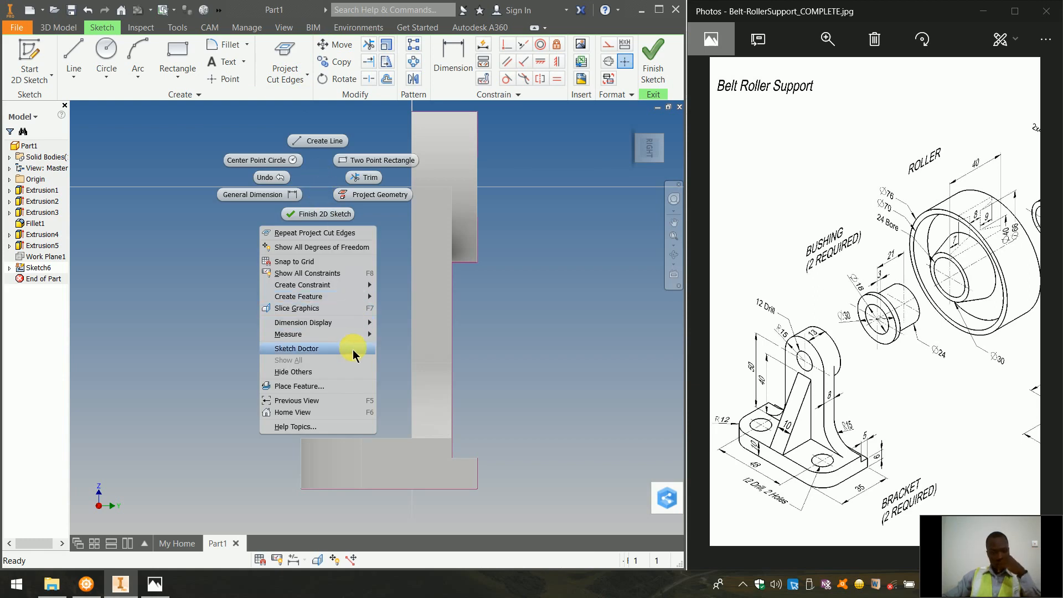
{"action": "left_click", "coordinate": [354, 316]}
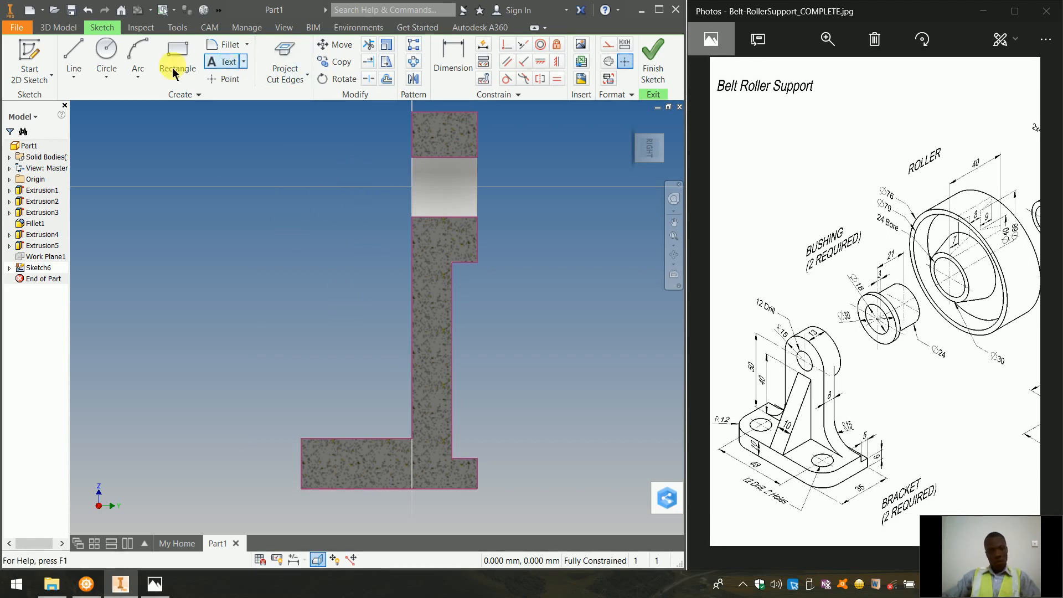
Sketch the rib's sloping line from the base's upper outer corner to the upright's face, rising about 30 mm.
{"action": "left_click", "coordinate": [74, 48]}
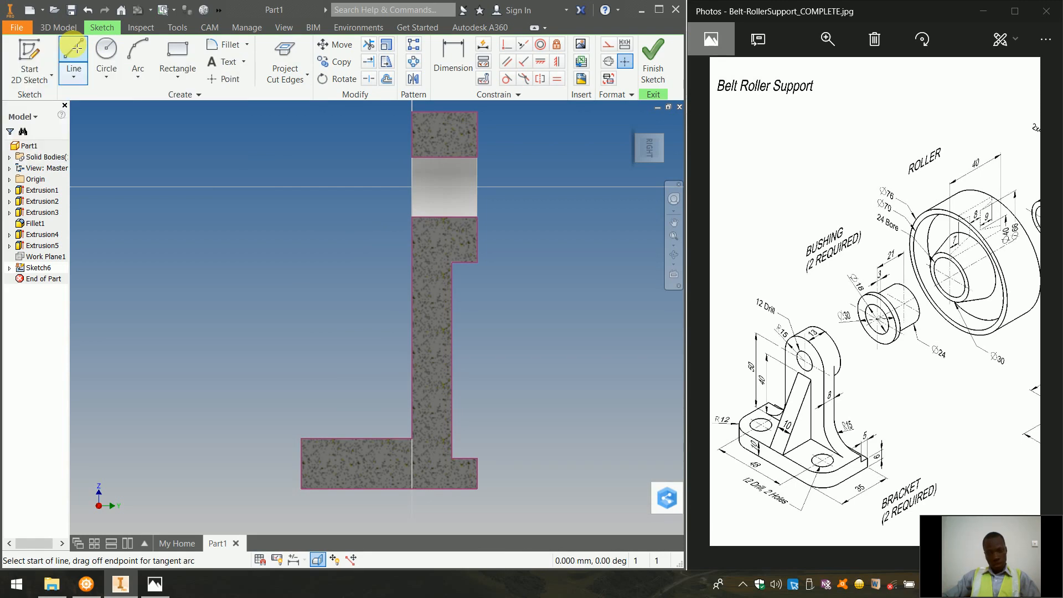
{"action": "left_click", "coordinate": [301, 439]}
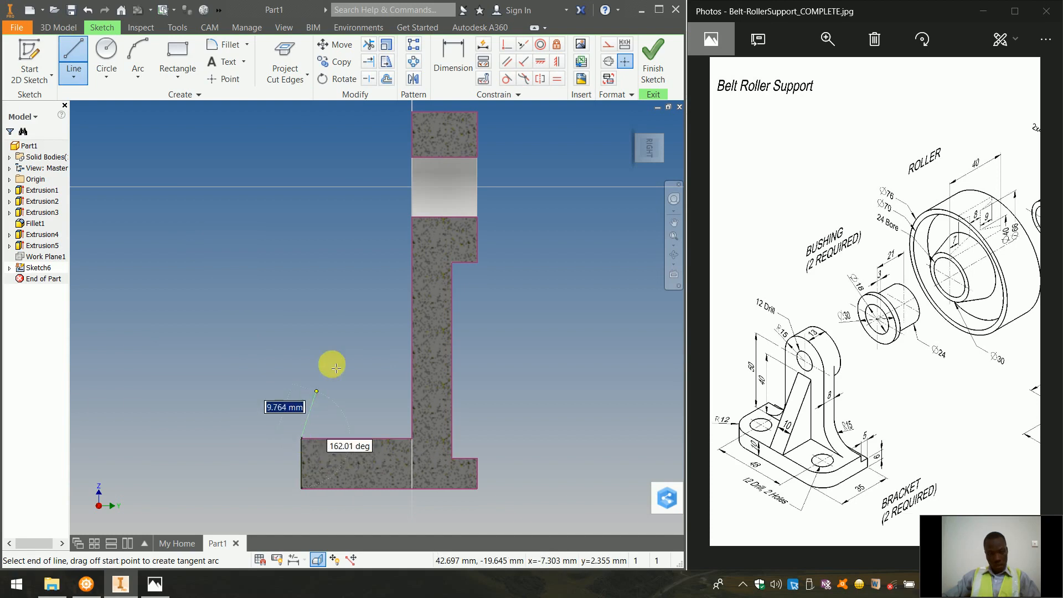
{"action": "double_click", "coordinate": [412, 286]}
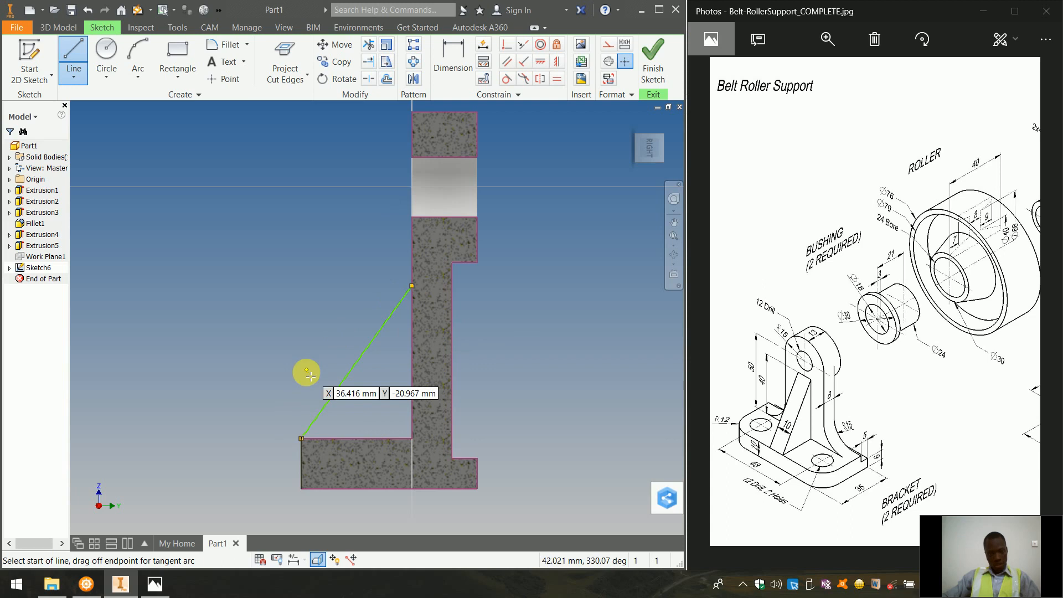
Dimension the vertical distance from the base's upper edge to the sloping line's upper endpoint as 40 mm.
{"action": "left_click", "coordinate": [445, 58]}
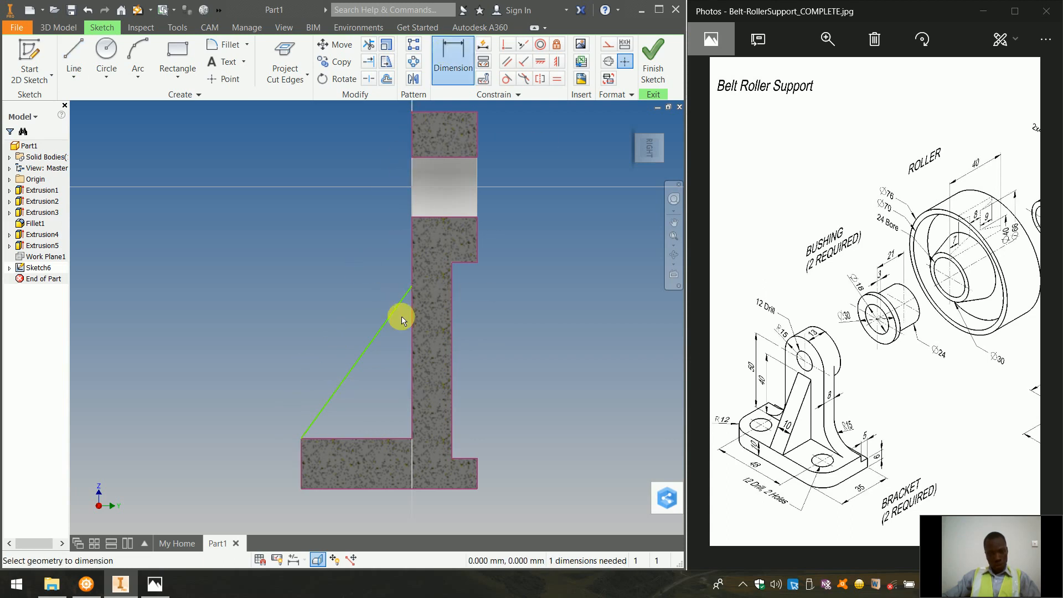
{"action": "left_click", "coordinate": [379, 437]}
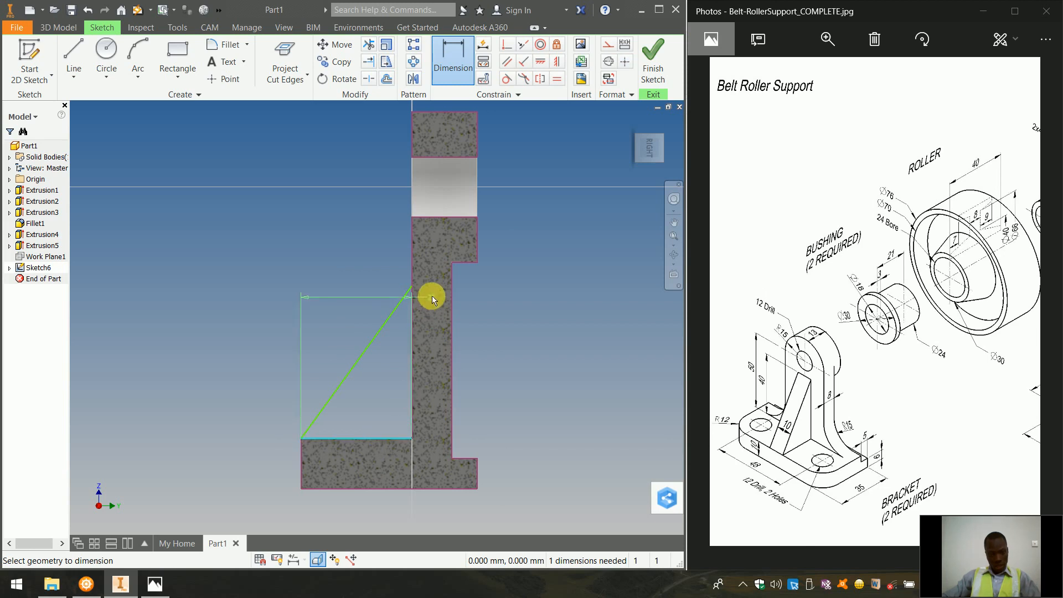
{"action": "left_click", "coordinate": [414, 287]}
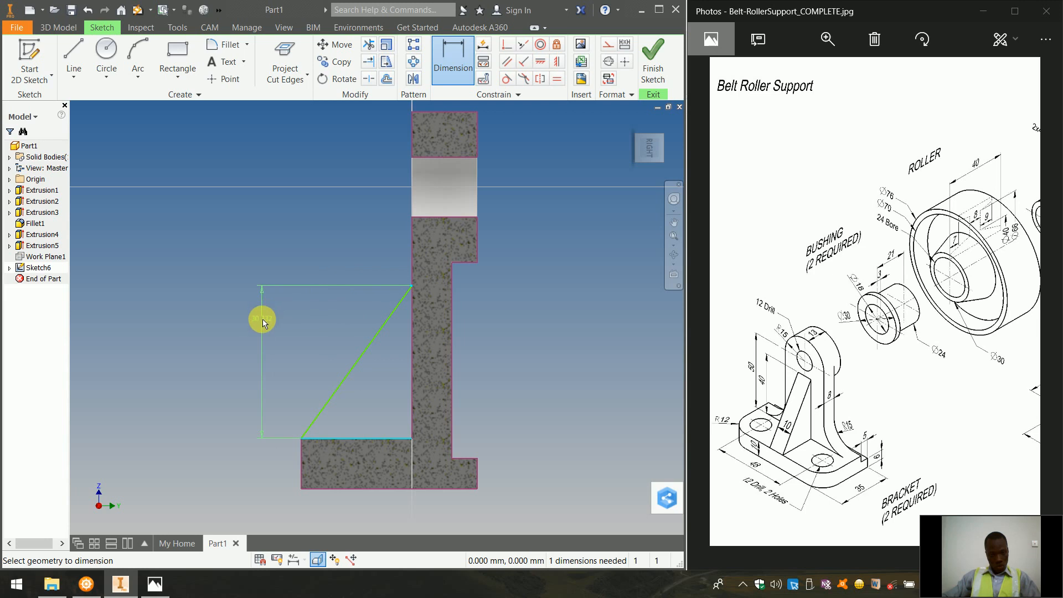
{"action": "left_click", "coordinate": [475, 338]}
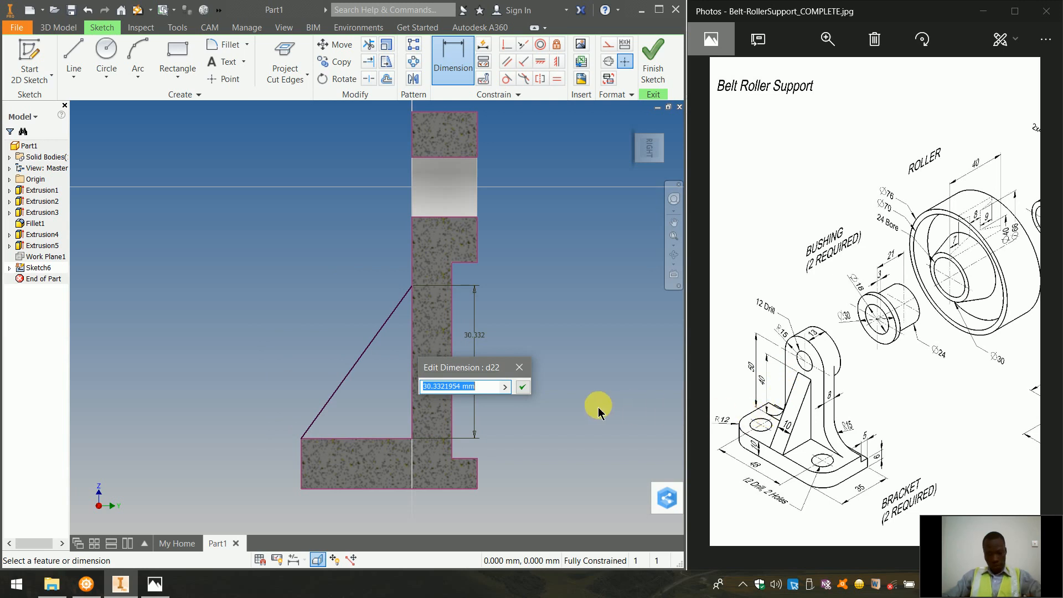
{"action": "type", "text": "40"}
{"action": "key", "text": "Return"}
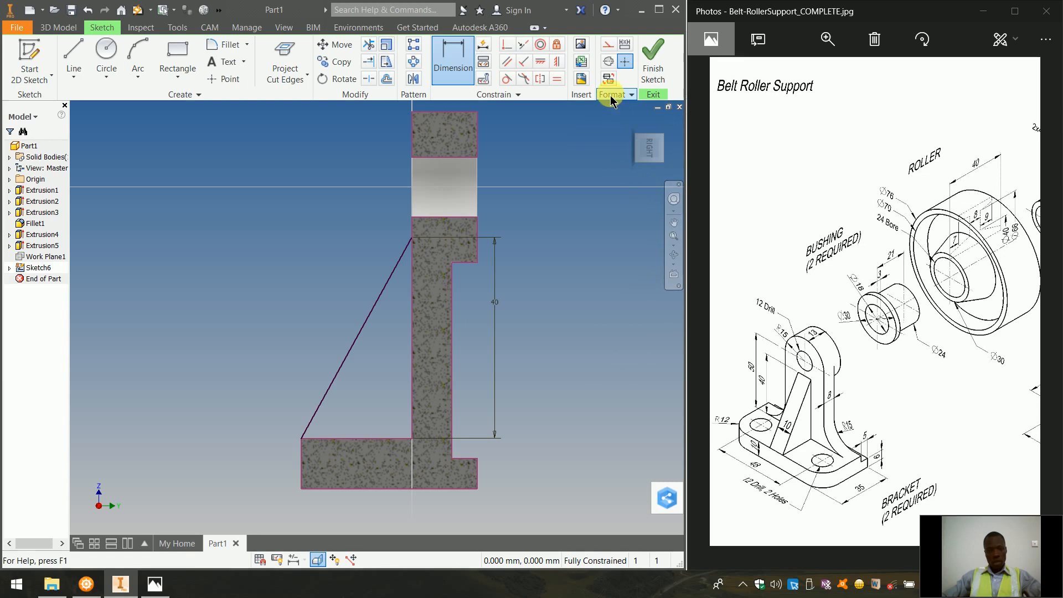
Finish the sketch and extrude the triangular rib profile 10 mm symmetrically about the mid-plane, joined to the bracket.
{"action": "left_click", "coordinate": [652, 76]}
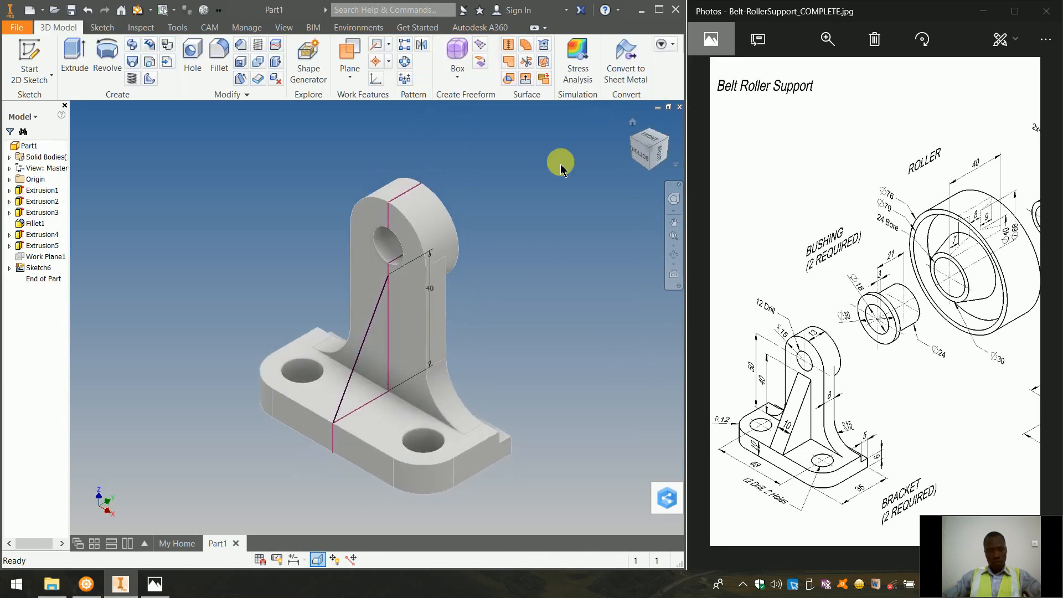
{"action": "key", "text": "e"}
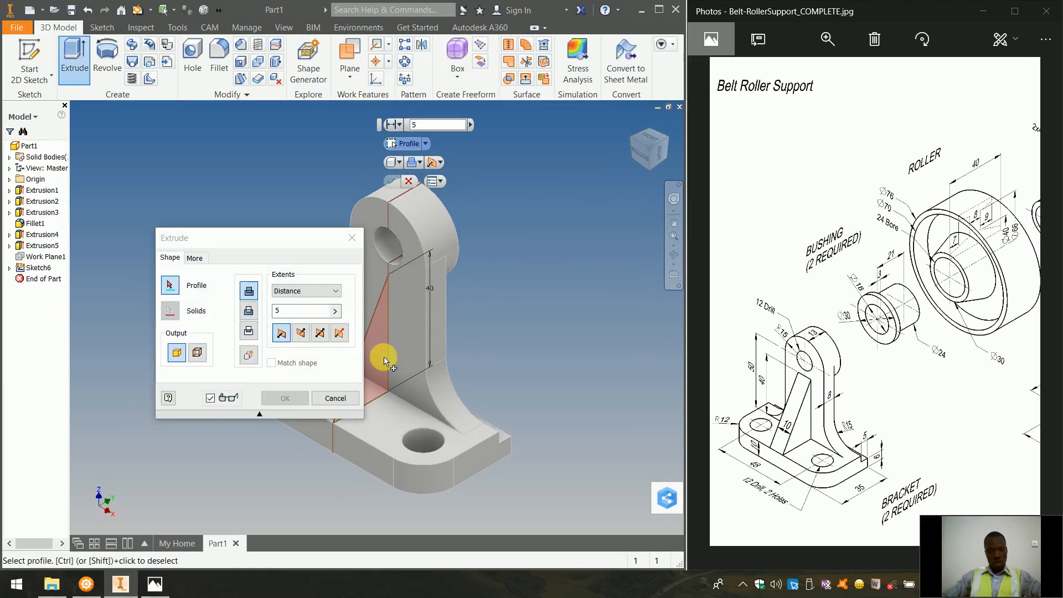
{"action": "left_click", "coordinate": [386, 361]}
{"action": "left_click_drag", "start_coordinate": [202, 237], "coordinate": [217, 193]}
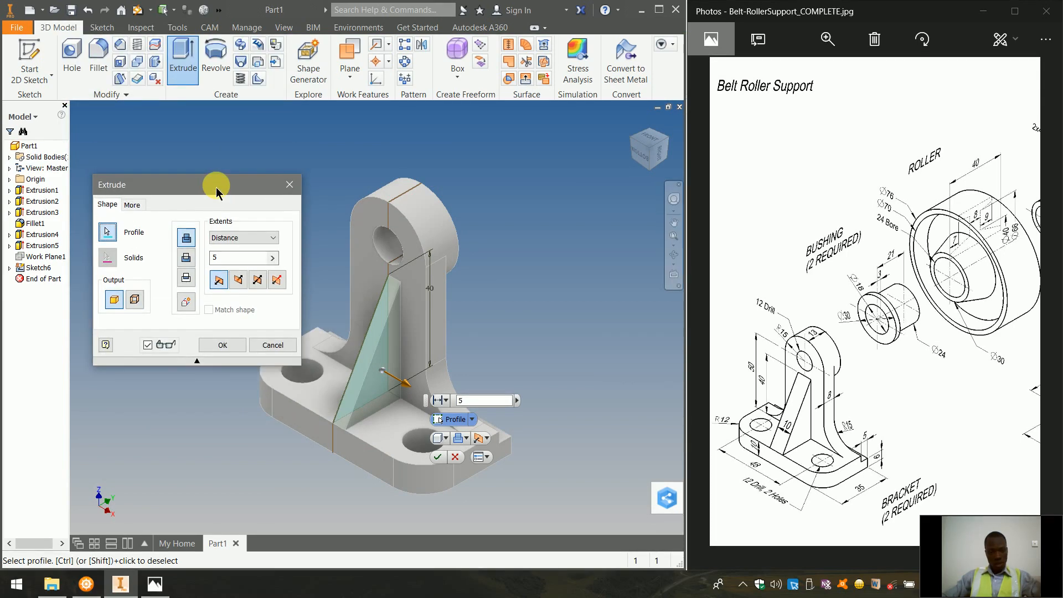
{"action": "left_click", "coordinate": [257, 283]}
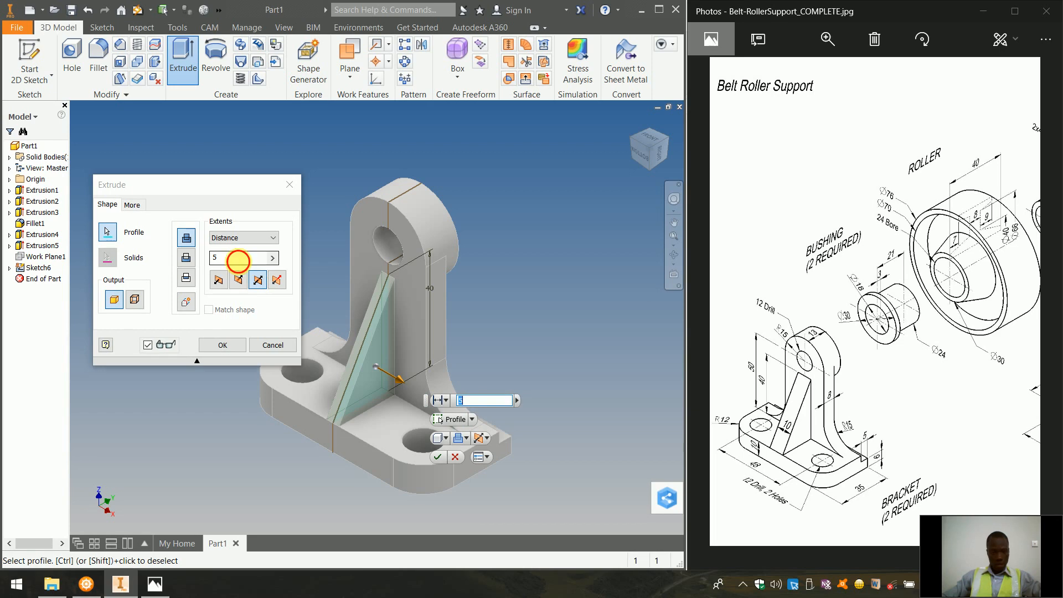
{"action": "type", "text": "10"}
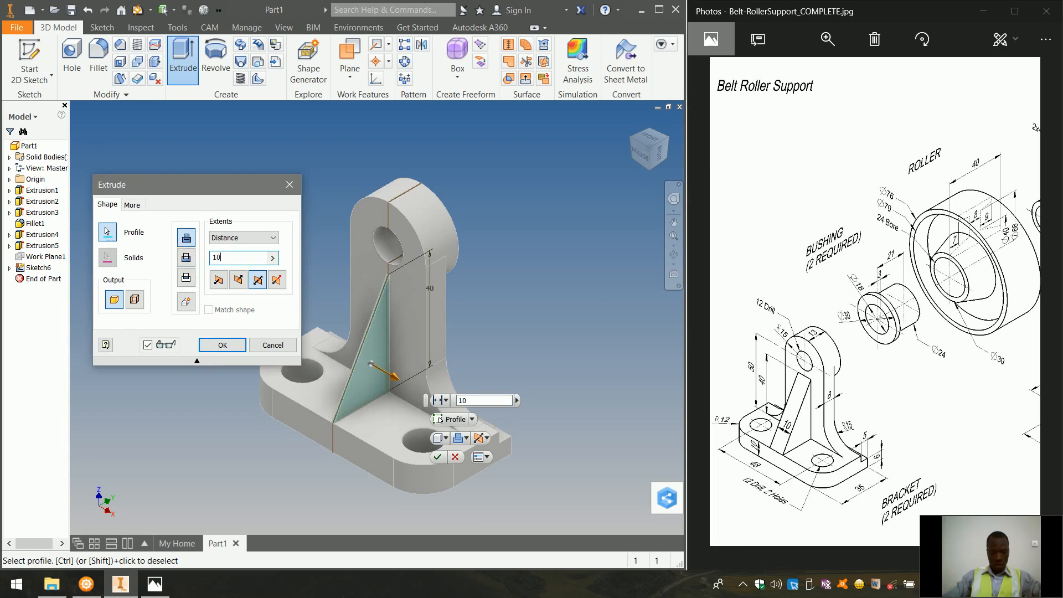
{"action": "left_click", "coordinate": [223, 345]}
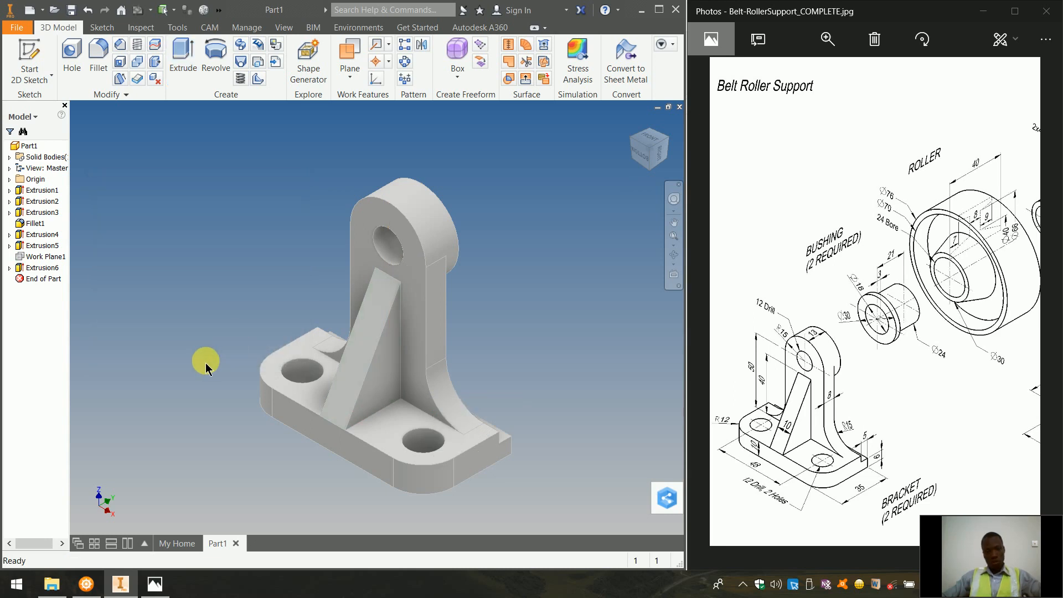
Save the finished part as Bracket in the Belt Roller Support folder.
{"action": "left_click", "coordinate": [671, 147]}
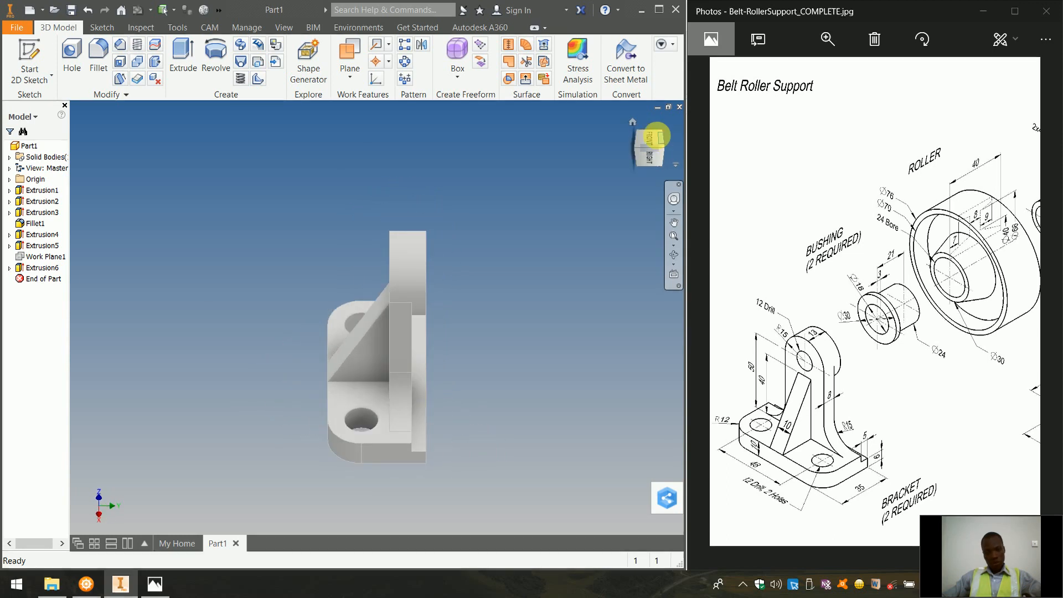
{"action": "left_click", "coordinate": [632, 122]}
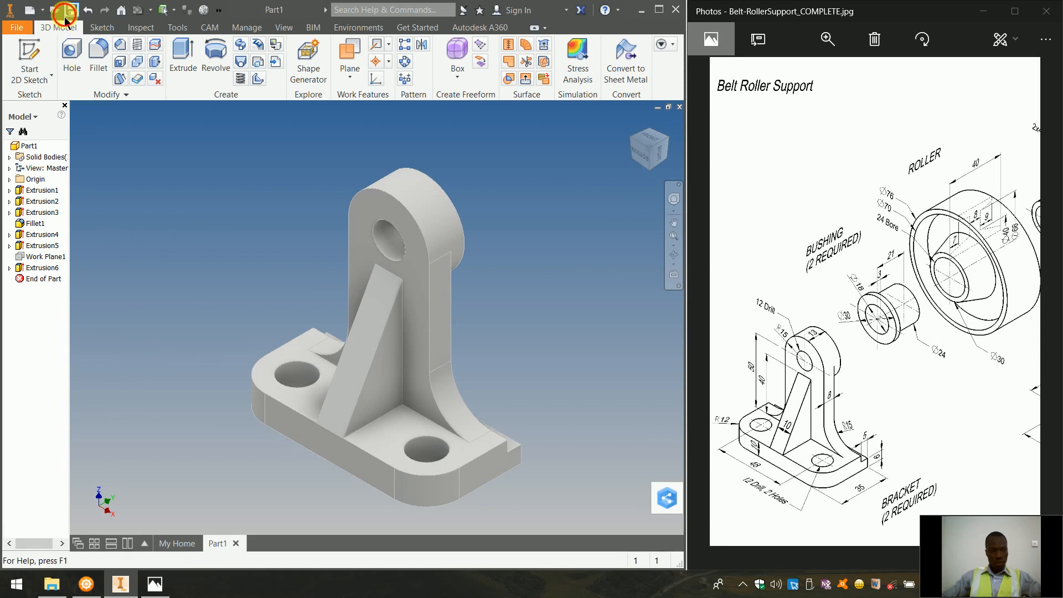
{"action": "left_click", "coordinate": [67, 16]}
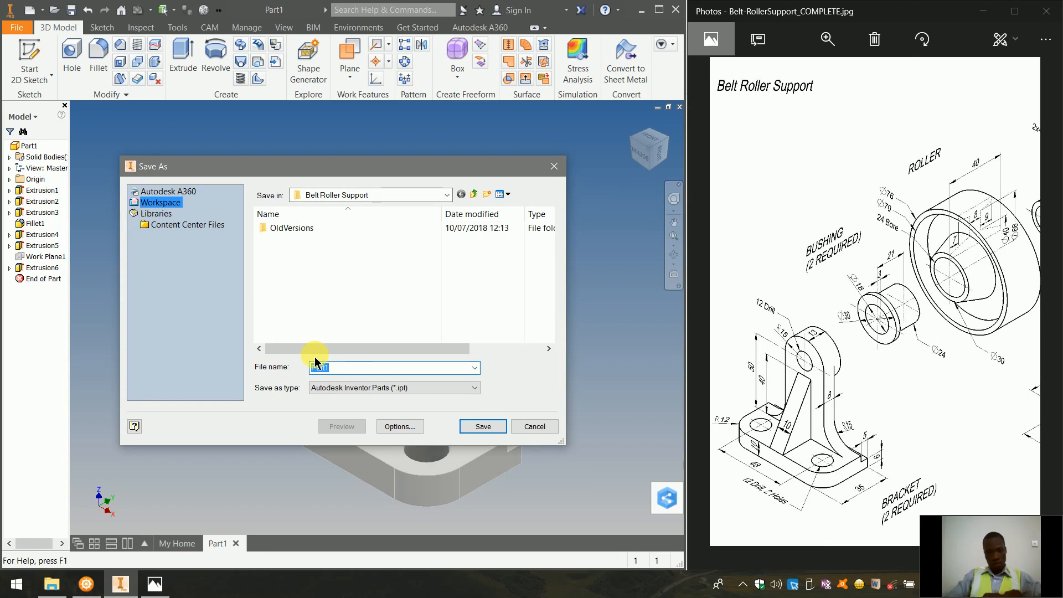
{"action": "type", "text": "B"}
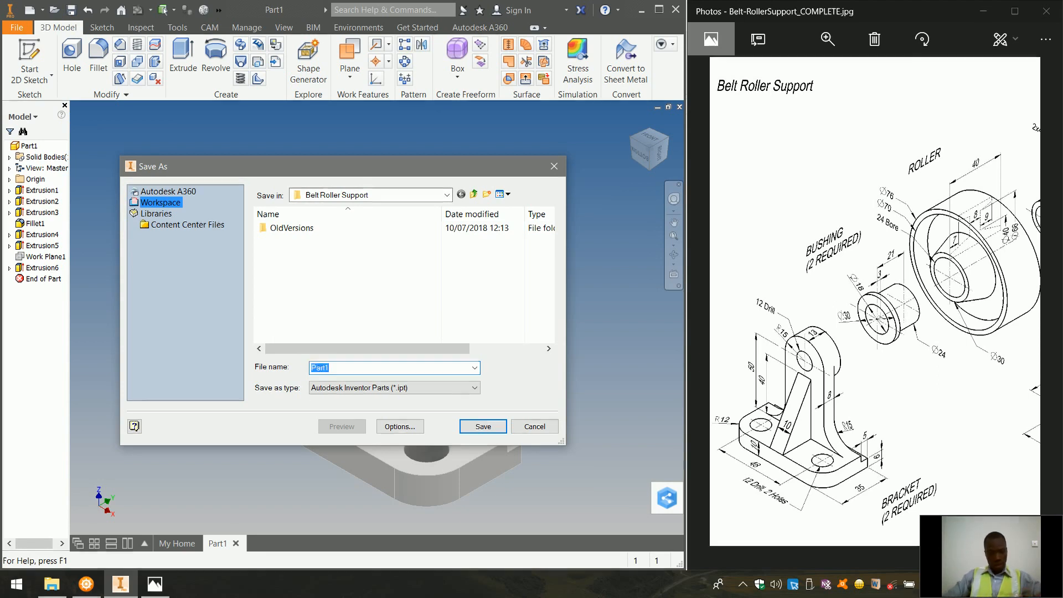
{"action": "type", "text": "i"}
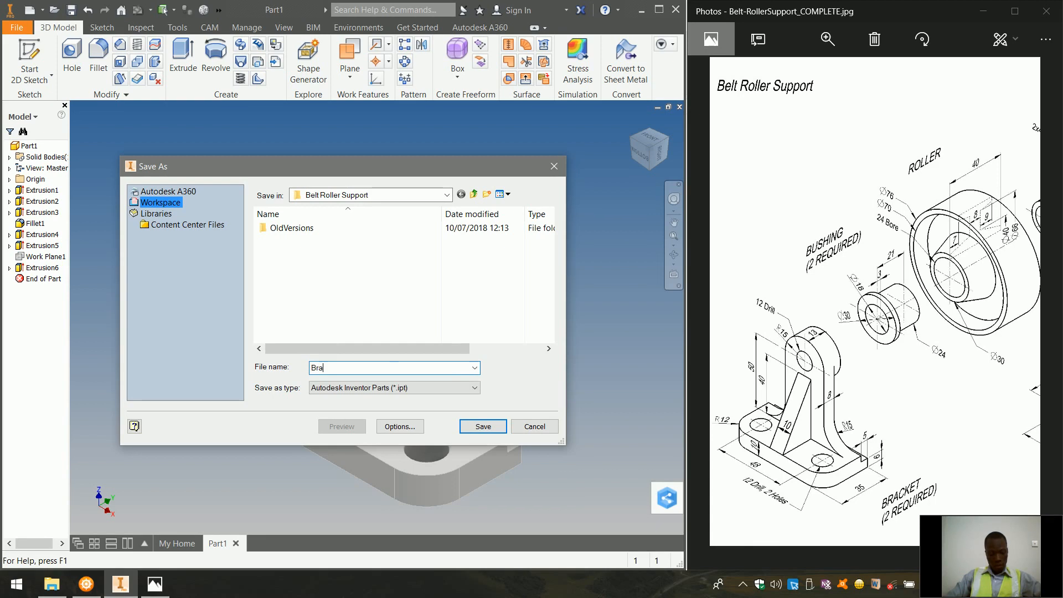
{"action": "type", "text": "acket"}
{"action": "left_click", "coordinate": [492, 427]}
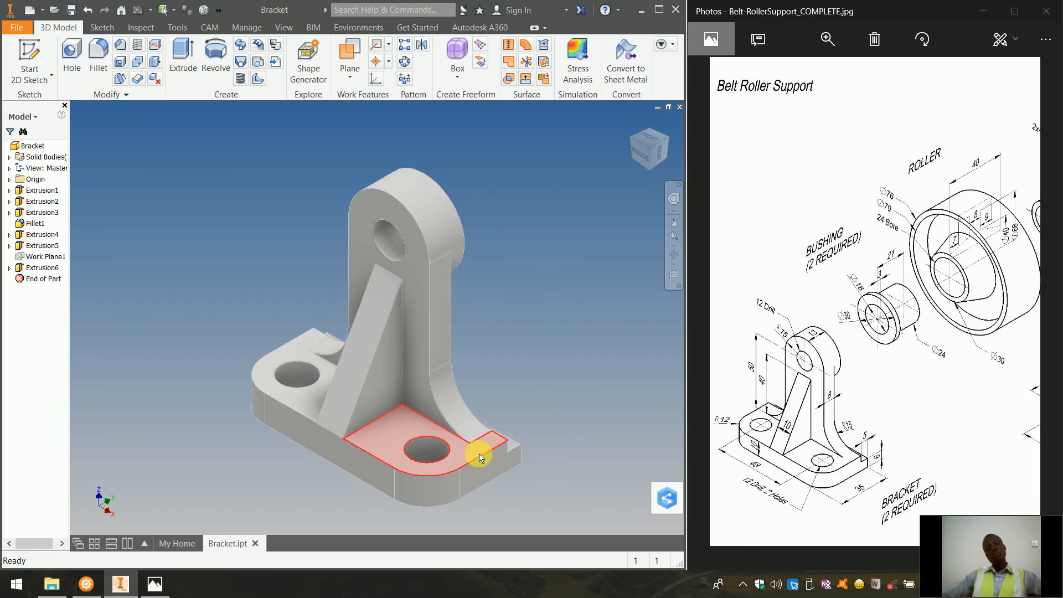
Close the bracket file and create a new part.
{"action": "left_click", "coordinate": [681, 114]}
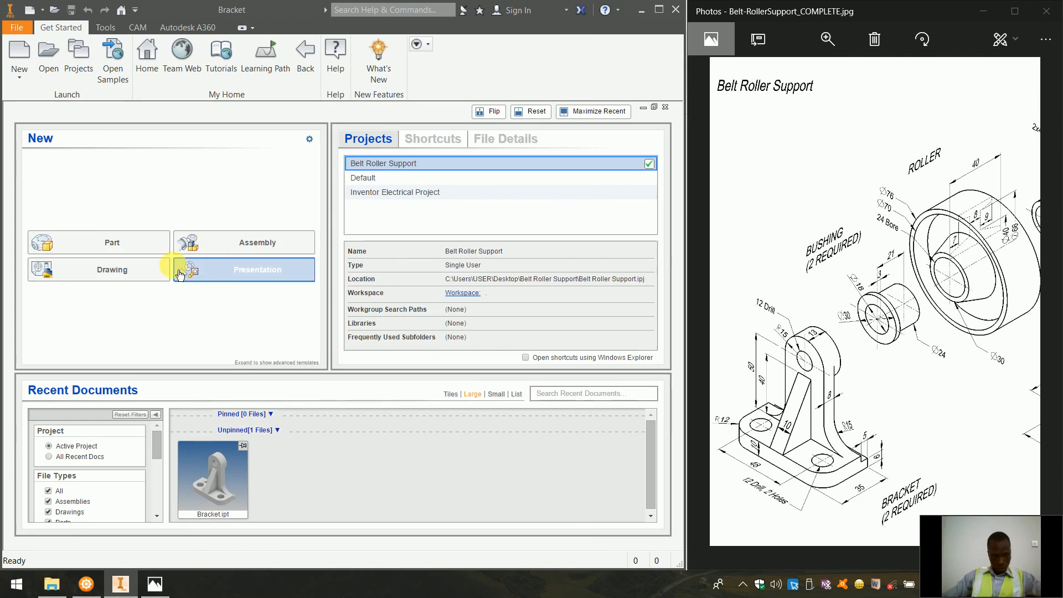
{"action": "left_click", "coordinate": [129, 242]}
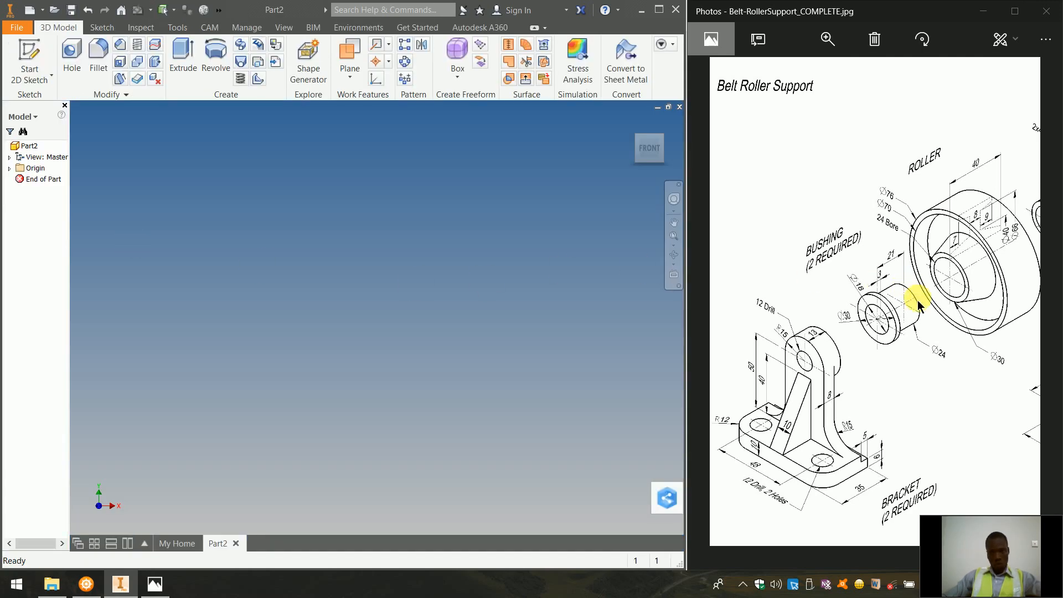
Start a 2D sketch in the new part for the bushing shown in the reference drawing.
{"action": "left_click_drag", "start_coordinate": [909, 316], "coordinate": [834, 335]}
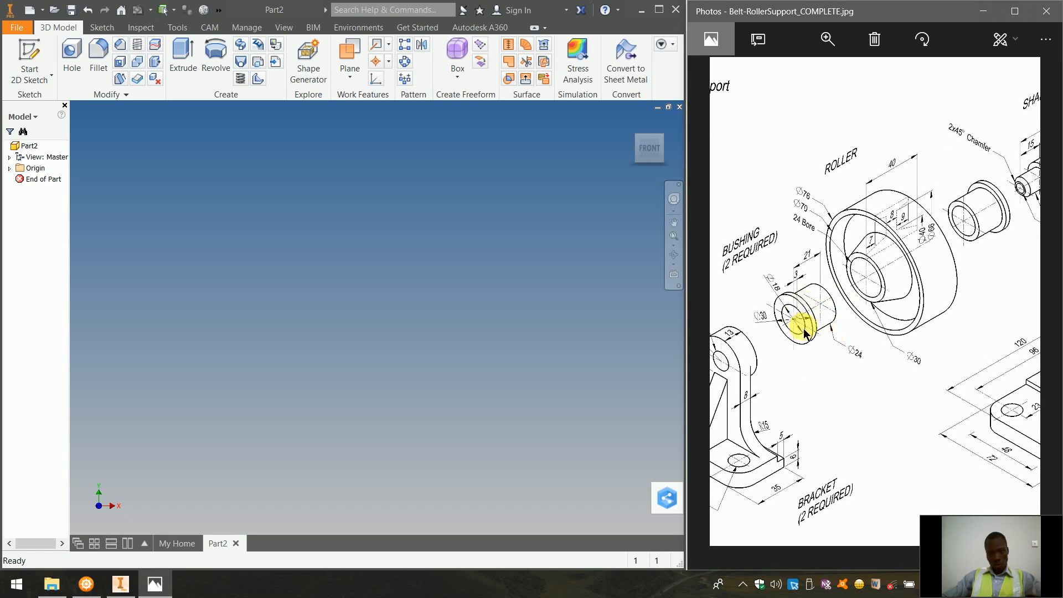
{"action": "left_click_drag", "start_coordinate": [803, 332], "coordinate": [818, 340]}
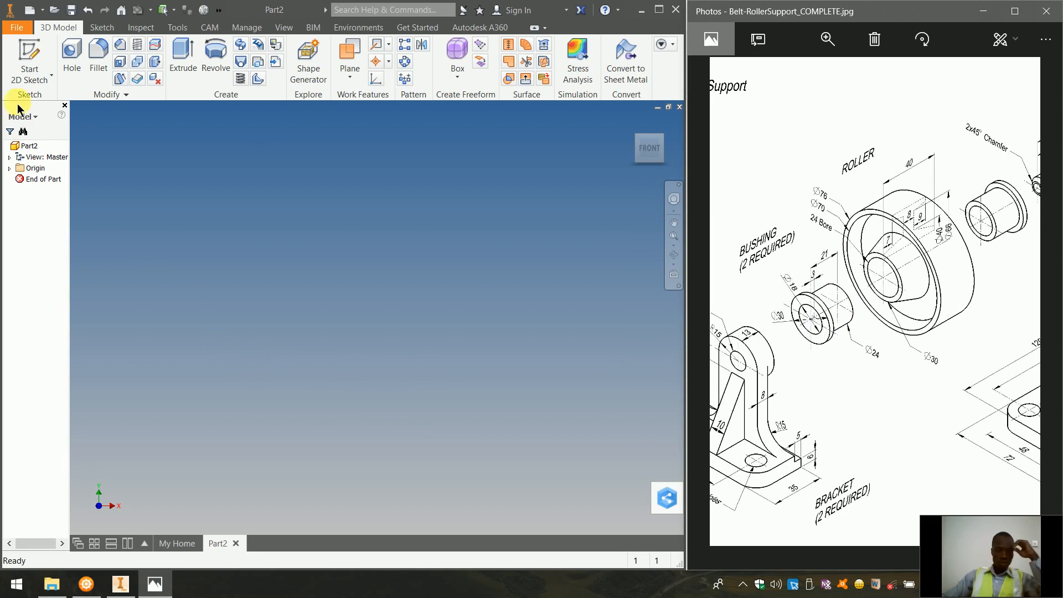
{"action": "left_click", "coordinate": [25, 57]}
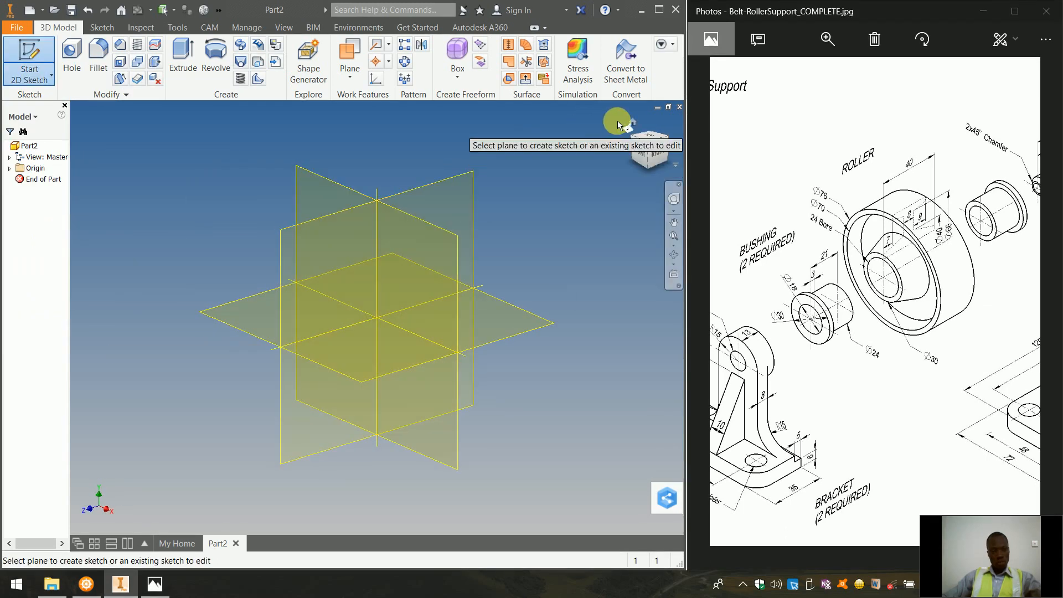
{"action": "left_click", "coordinate": [633, 125]}
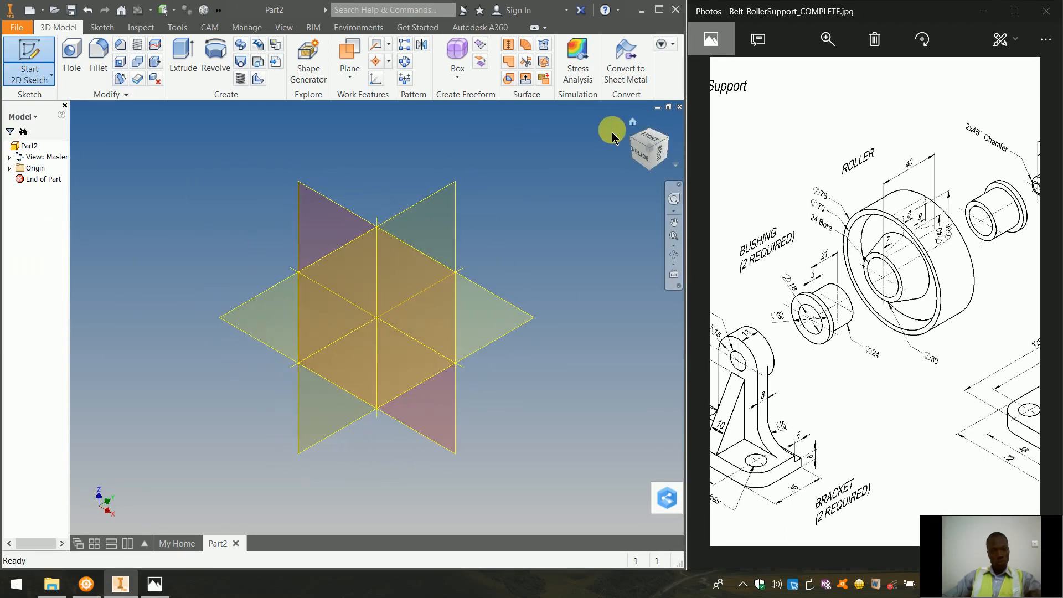
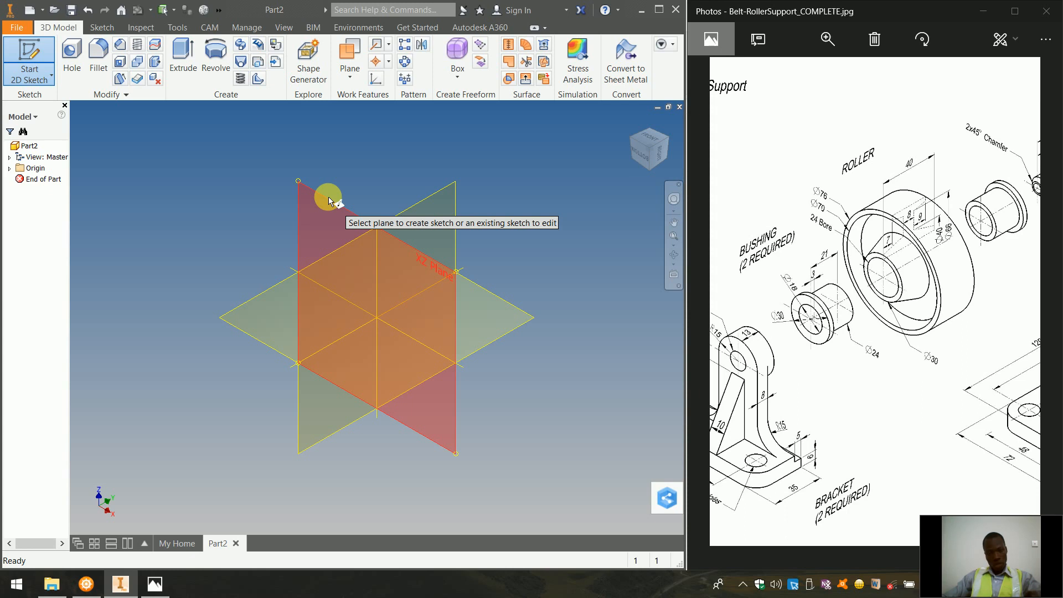
Sketch two concentric circles, 24 mm and 18 mm in diameter, centred on the origin of the XZ plane.
{"action": "left_click", "coordinate": [328, 198]}
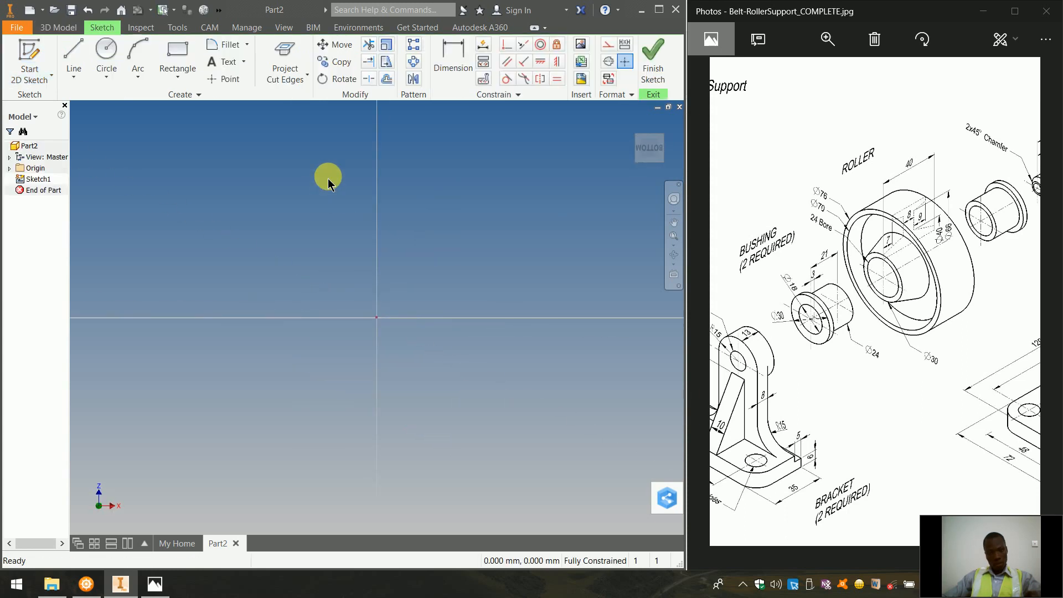
{"action": "left_click", "coordinate": [110, 48]}
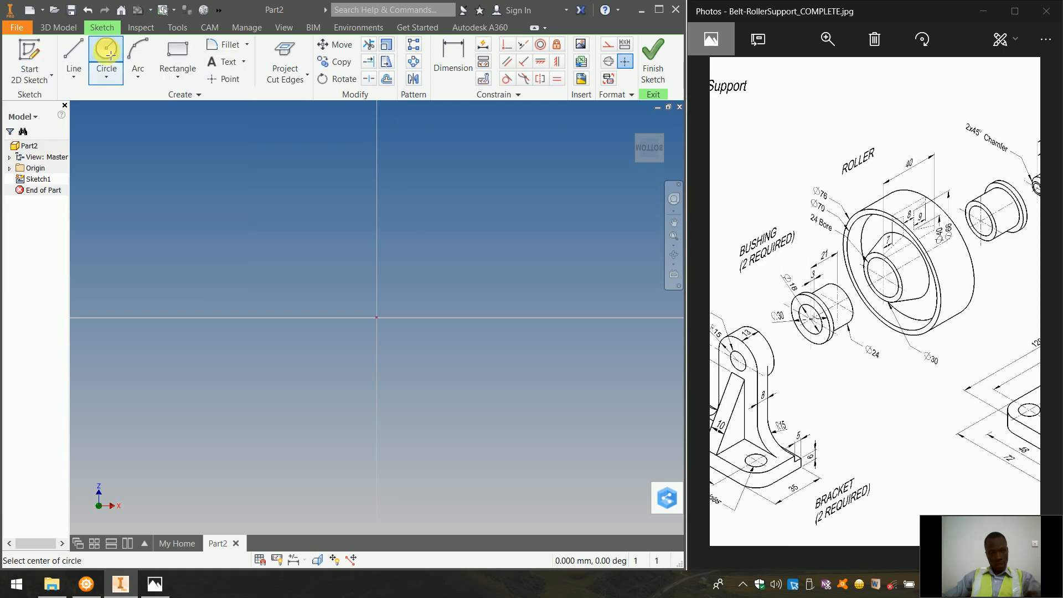
{"action": "left_click", "coordinate": [376, 319]}
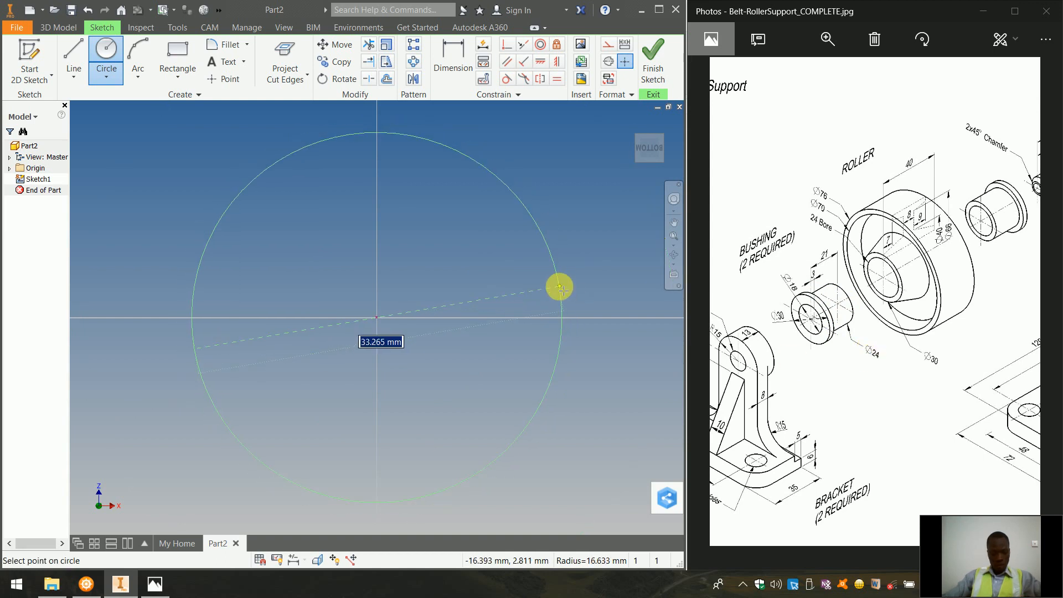
{"action": "type", "text": "24"}
{"action": "key", "text": "Return"}
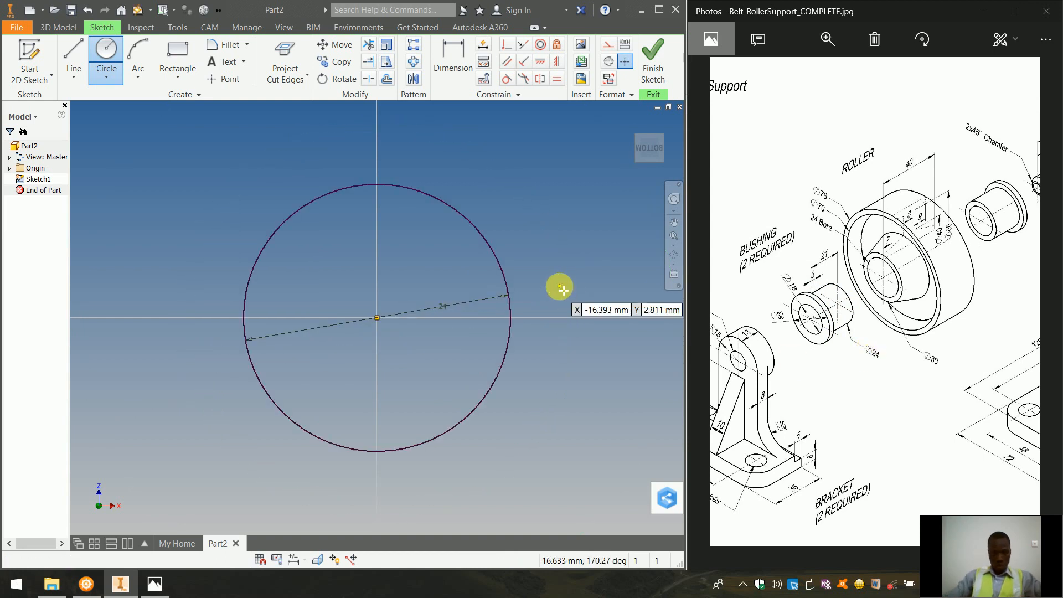
{"action": "left_click", "coordinate": [381, 320]}
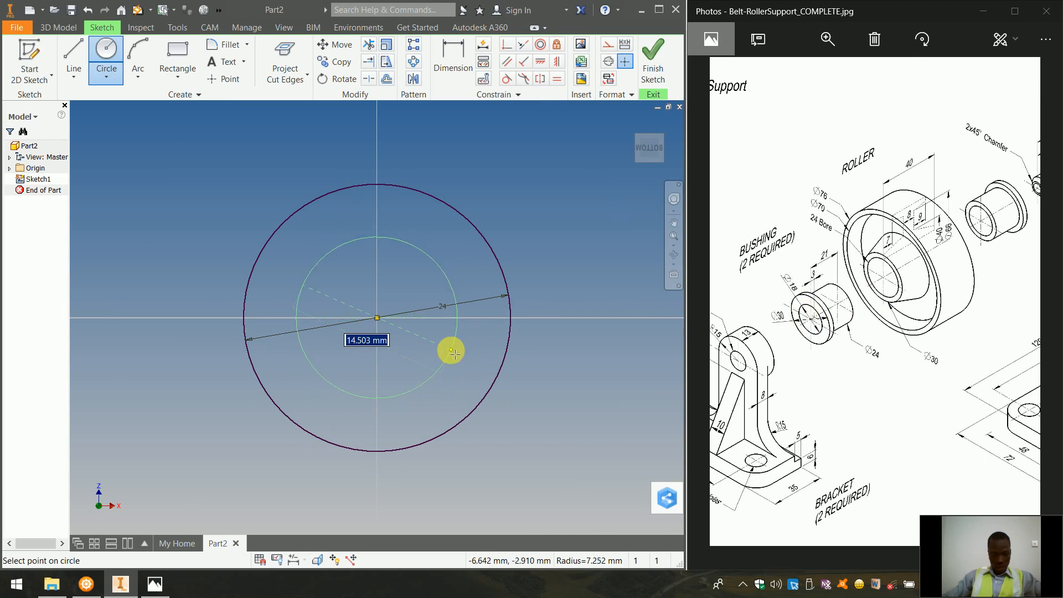
{"action": "type", "text": "18"}
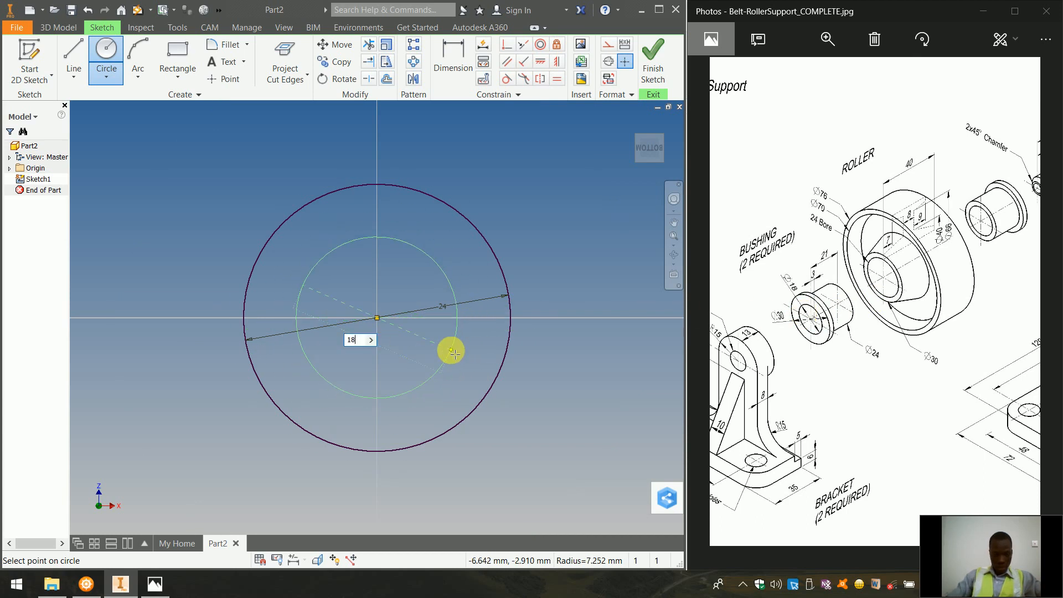
{"action": "key", "text": "Return"}
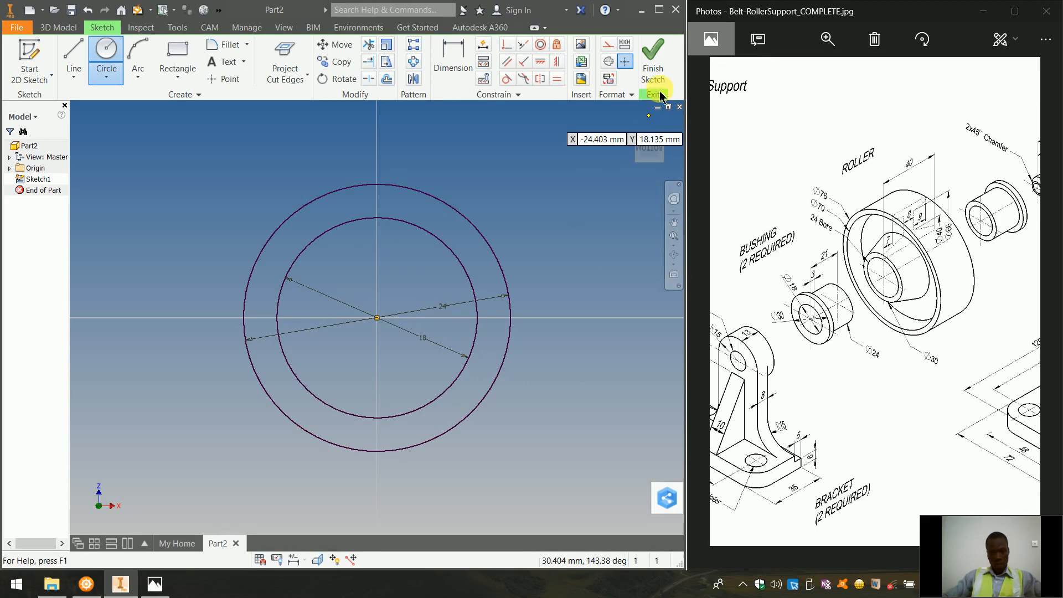
{"action": "left_click", "coordinate": [664, 66]}
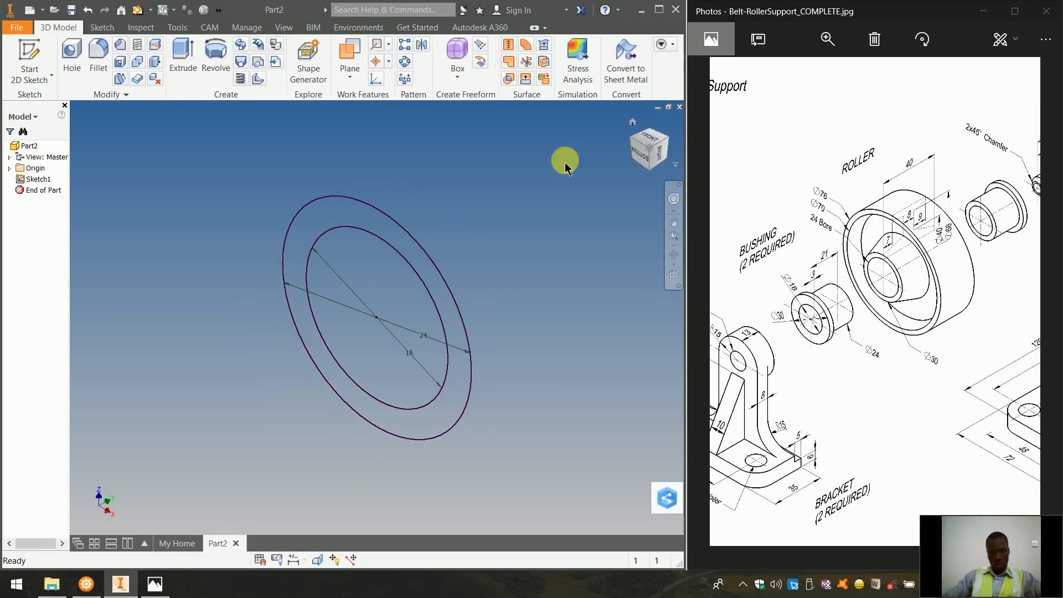
Extrude the ring between the two circles to a distance of 21 mm.
{"action": "key", "text": "e"}
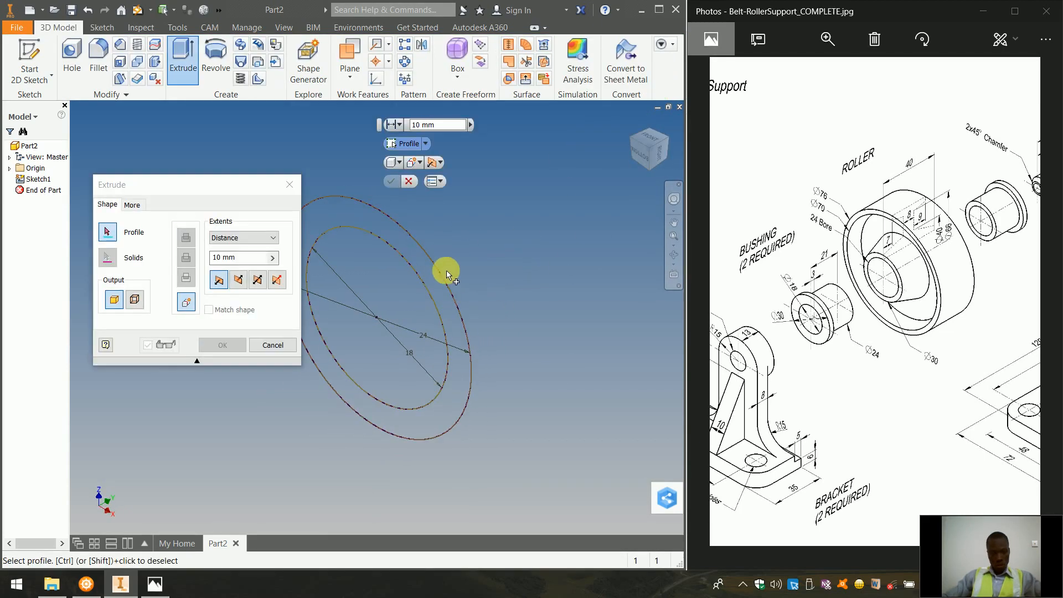
{"action": "left_click", "coordinate": [432, 273]}
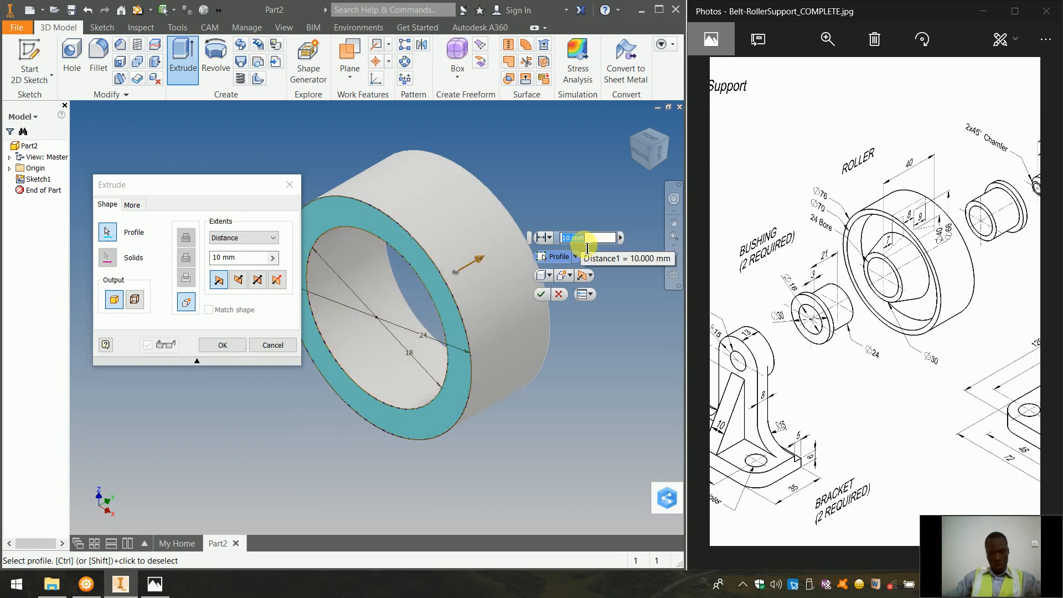
{"action": "type", "text": "21"}
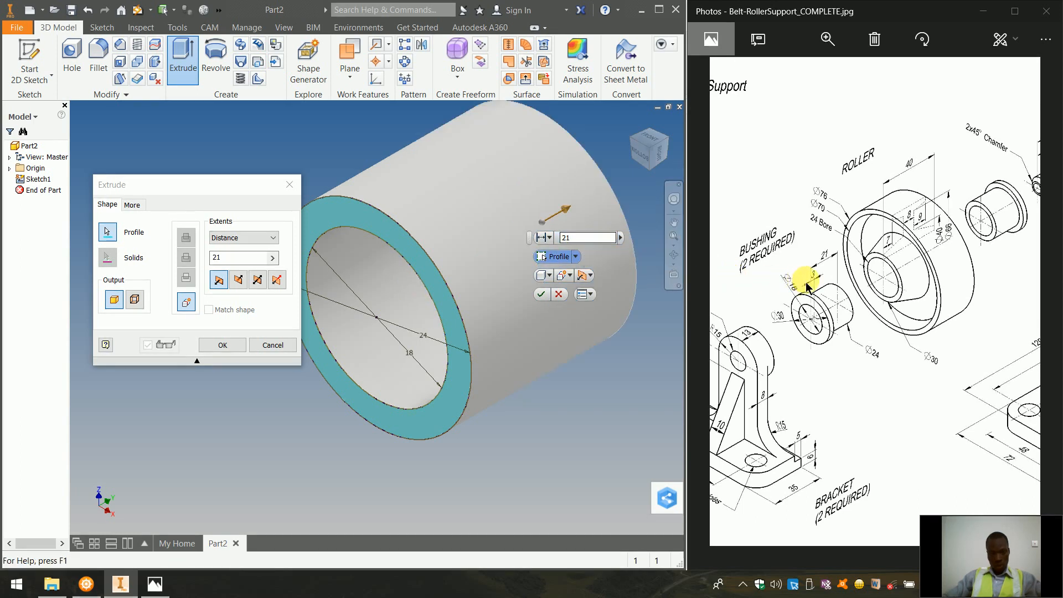
{"action": "left_click", "coordinate": [222, 343]}
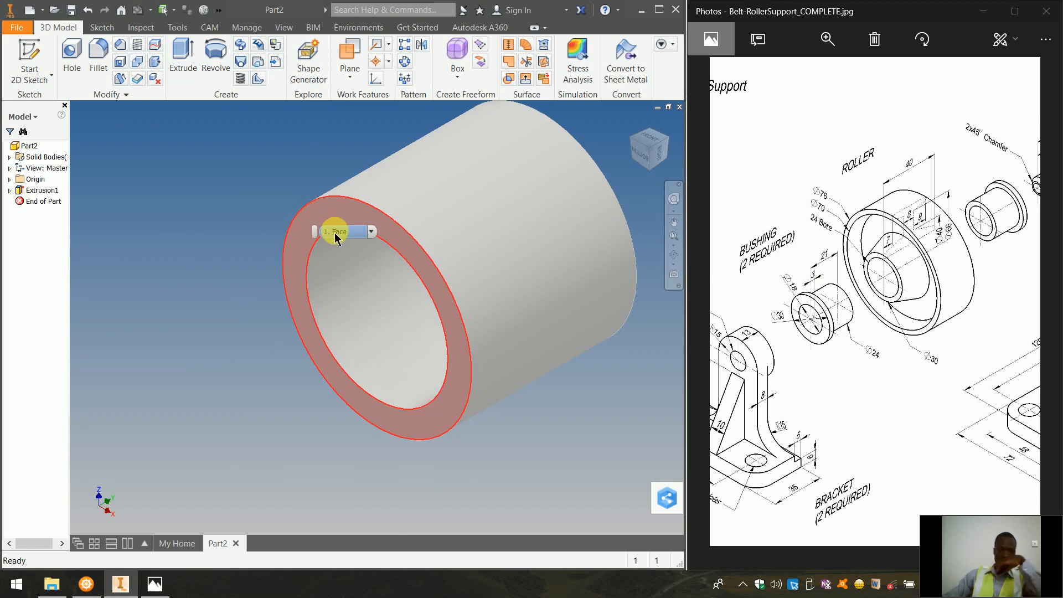
On the tube's front end face, sketch its projected circular edges and offset the outer one outward by about 2.4 mm.
{"action": "right_click", "coordinate": [343, 220]}
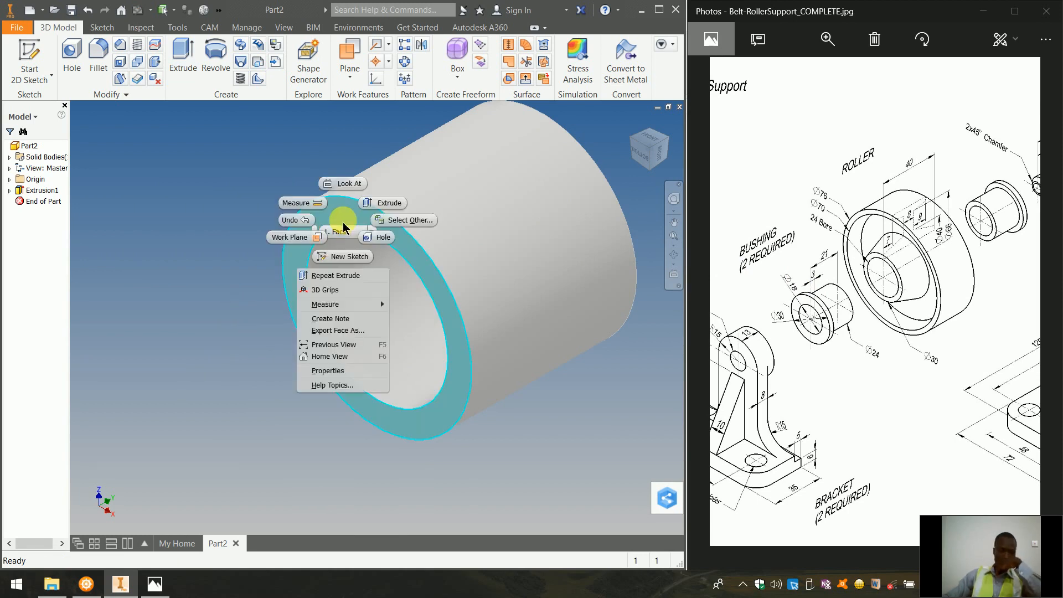
{"action": "left_click", "coordinate": [351, 262]}
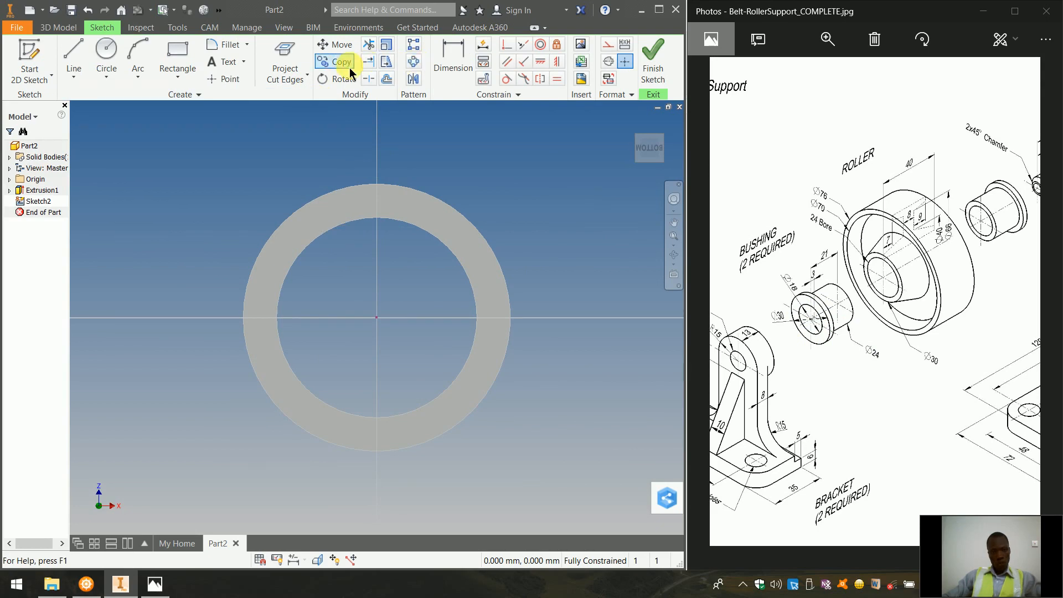
{"action": "left_click", "coordinate": [283, 51]}
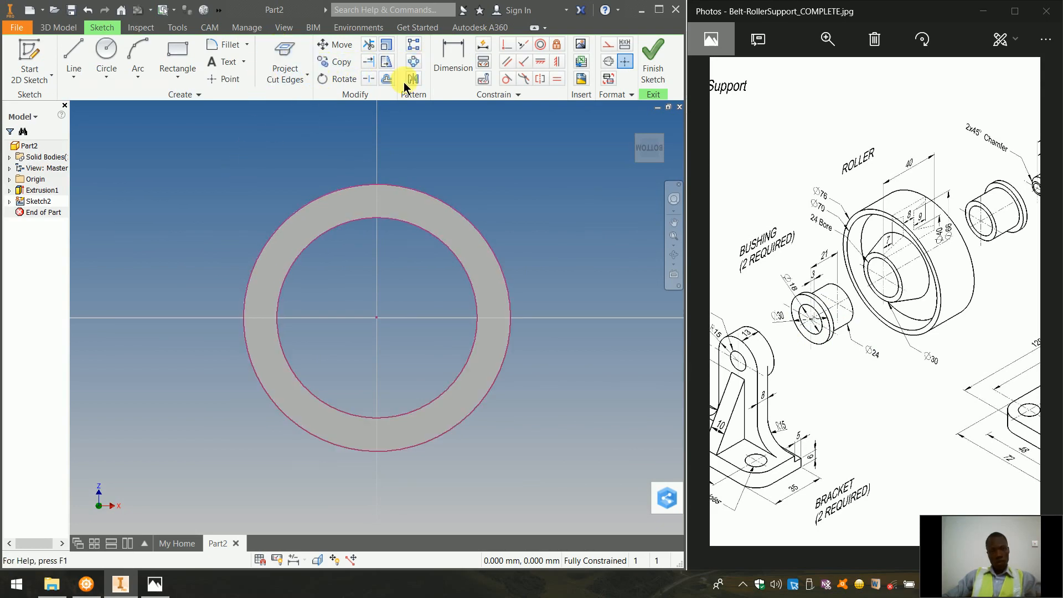
{"action": "left_click", "coordinate": [387, 79]}
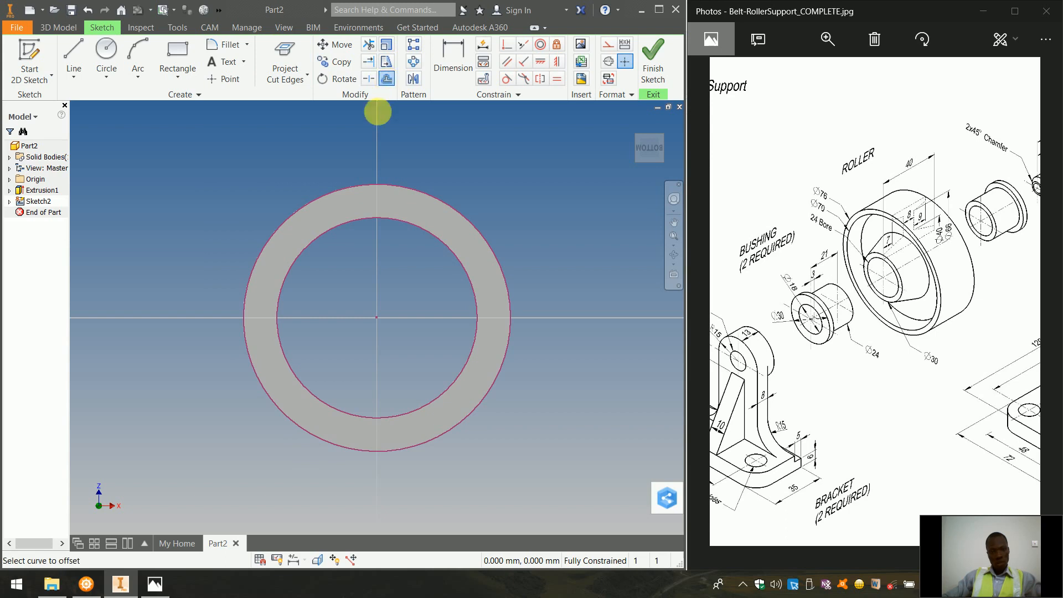
{"action": "left_click", "coordinate": [386, 184]}
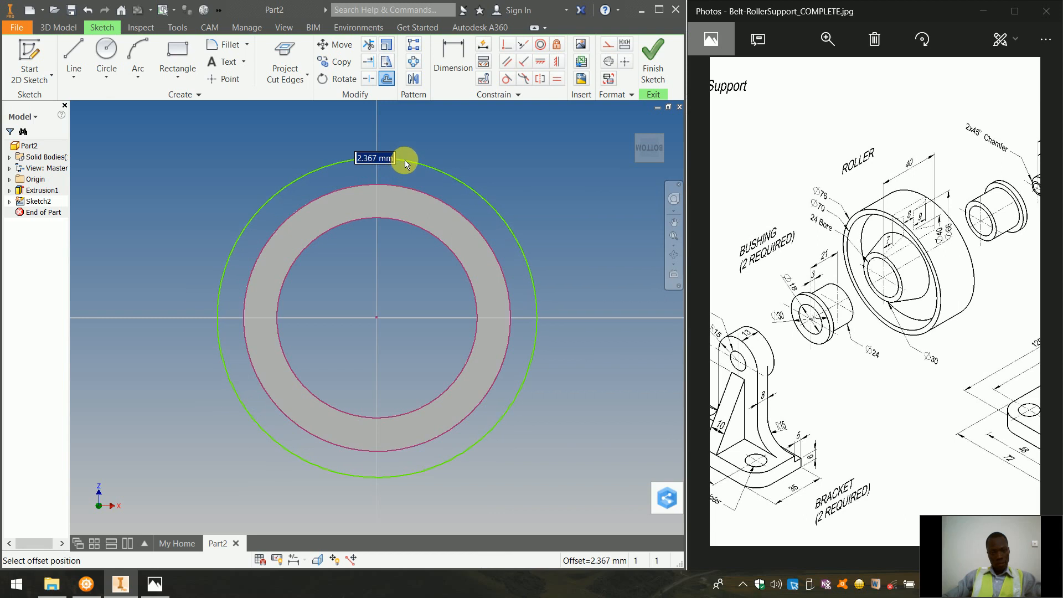
{"action": "left_click", "coordinate": [404, 161]}
Dimension the offset circle to a diameter of 30 mm and finish the sketch.
{"action": "left_click", "coordinate": [443, 63]}
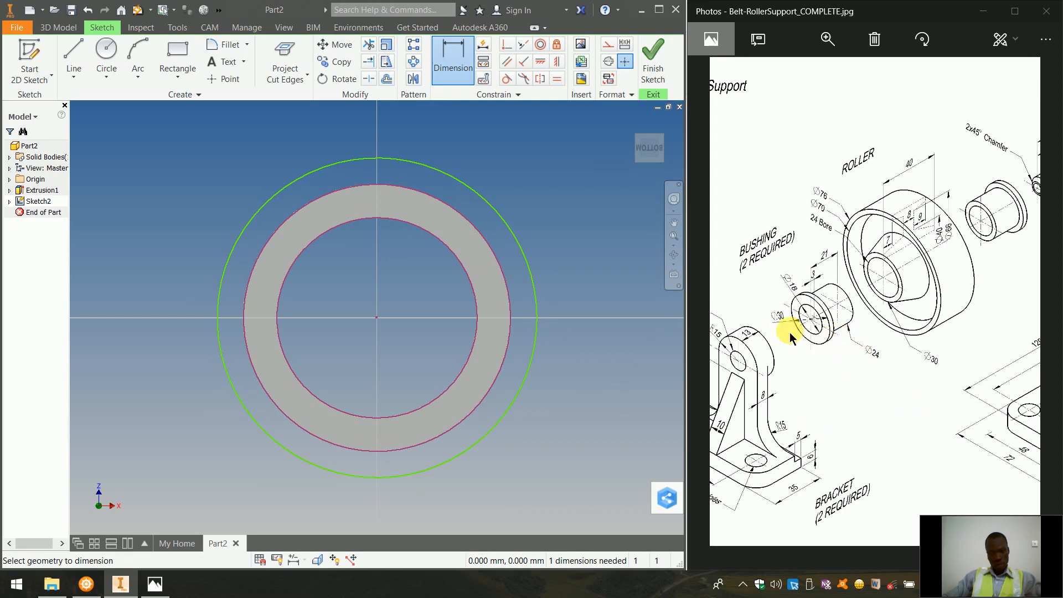
{"action": "left_click", "coordinate": [529, 269]}
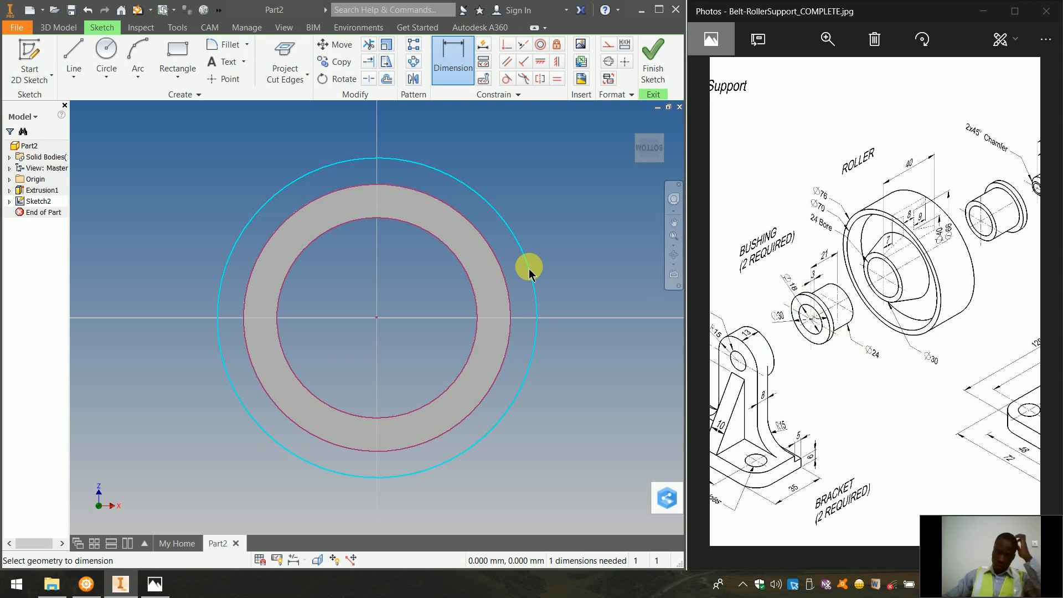
{"action": "left_click", "coordinate": [567, 258]}
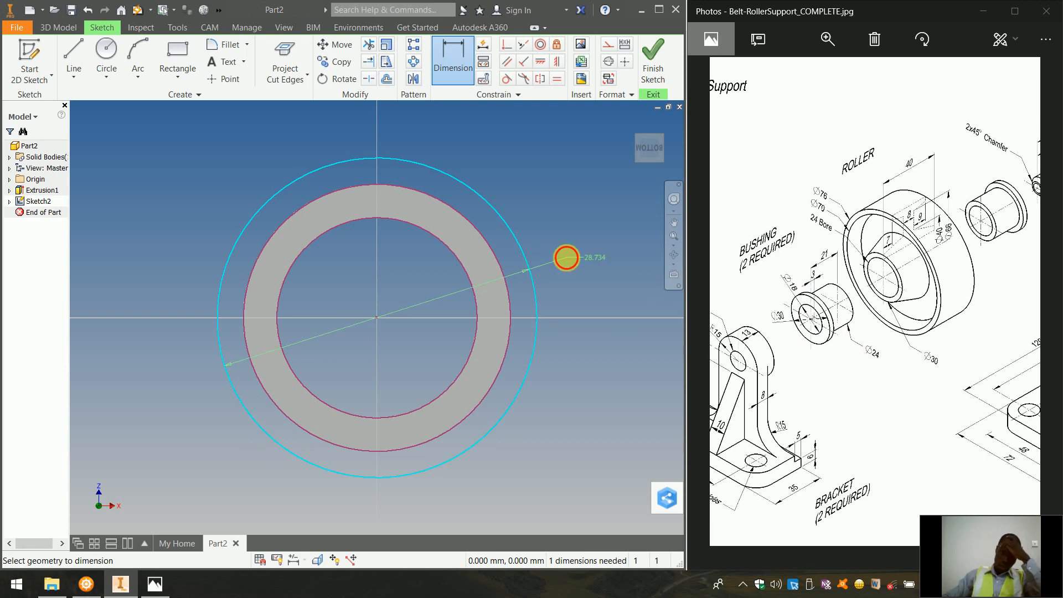
{"action": "type", "text": "30"}
{"action": "key", "text": "Return"}
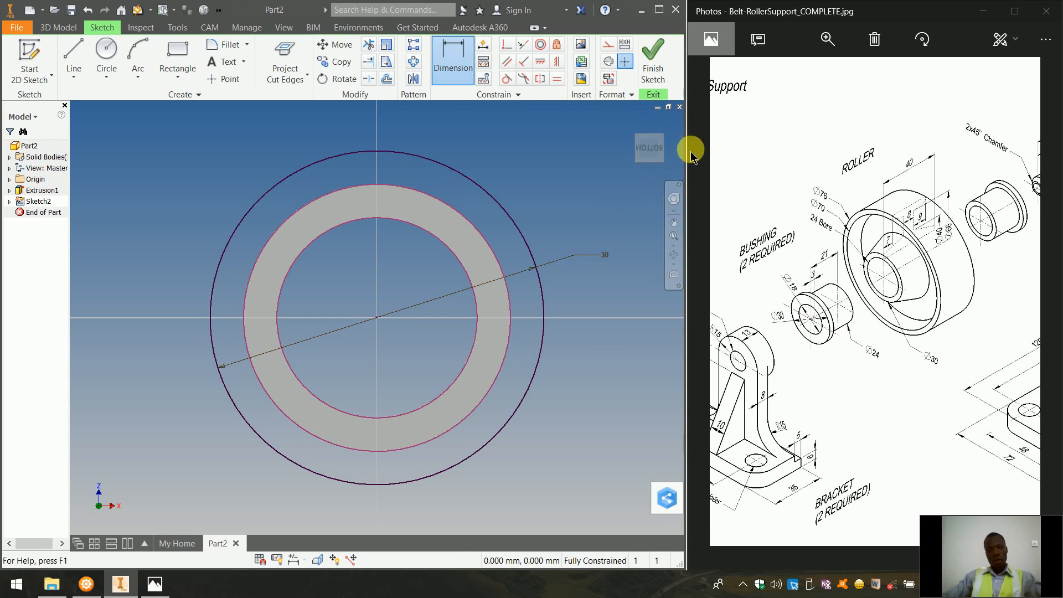
{"action": "left_click", "coordinate": [652, 69]}
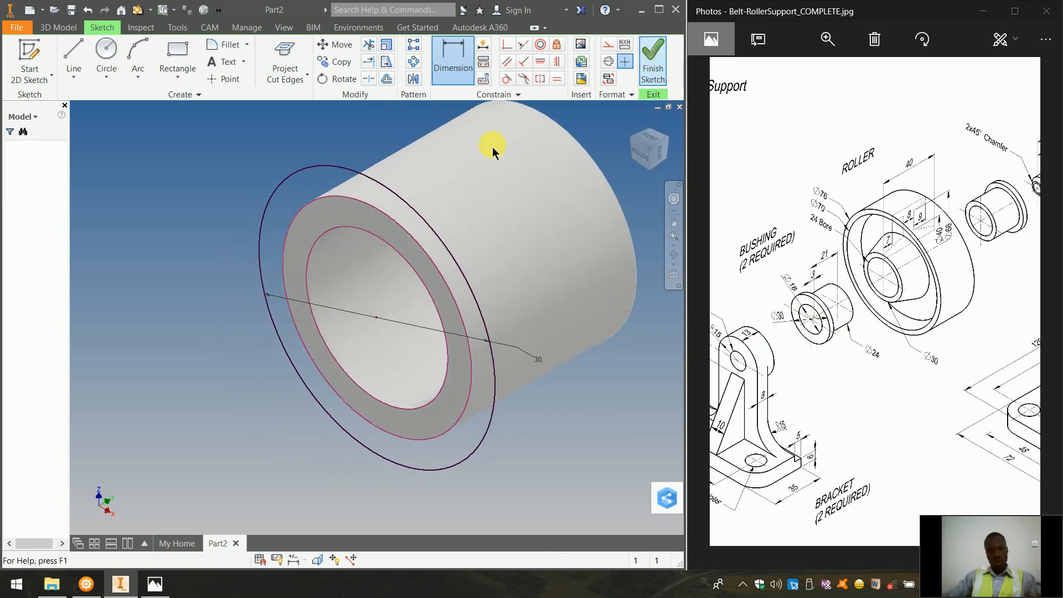
Extrude the outer ring 3 mm back along the tube as a joined flange, using the reversed direction.
{"action": "key", "text": "e"}
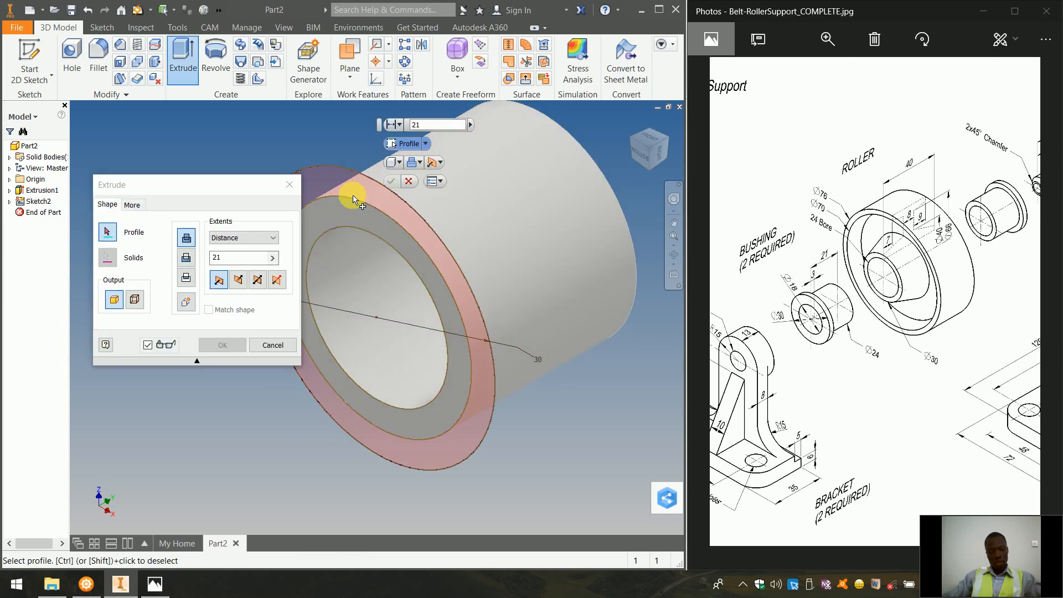
{"action": "left_click", "coordinate": [340, 200]}
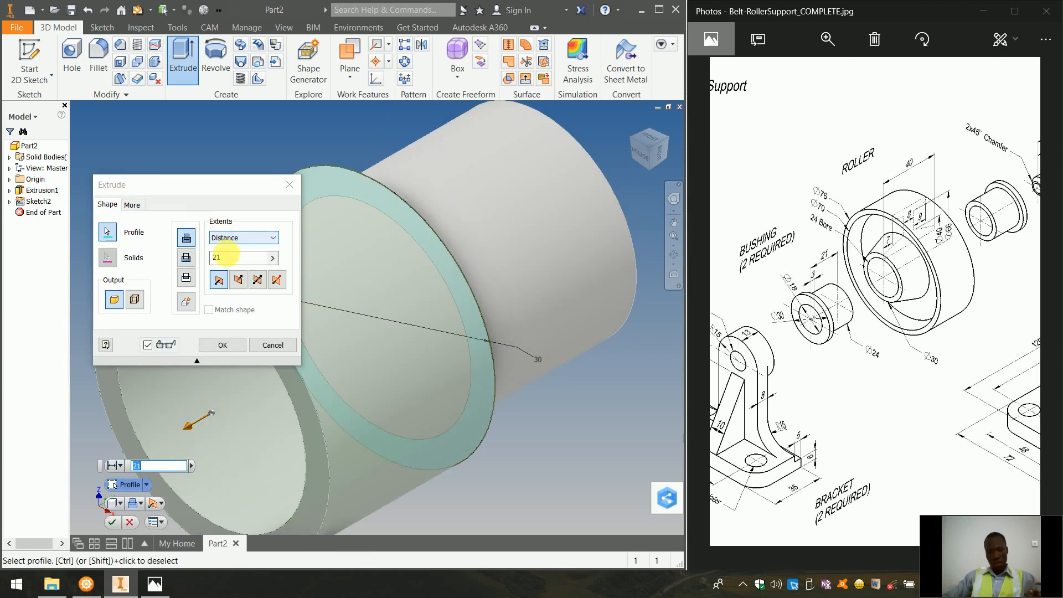
{"action": "left_click", "coordinate": [238, 280]}
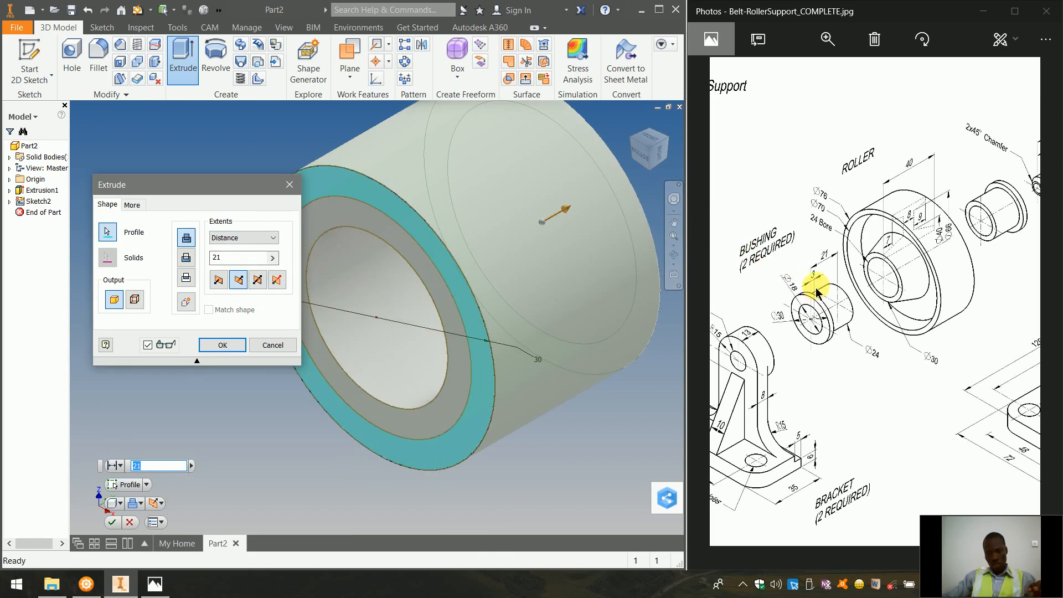
{"action": "left_click", "coordinate": [256, 263]}
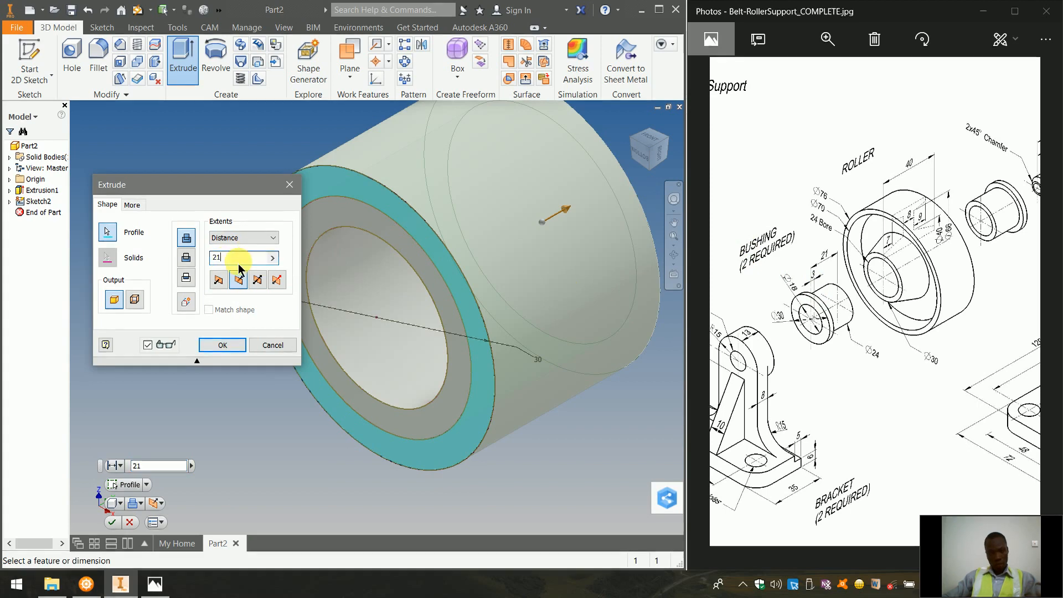
{"action": "type", "text": "3"}
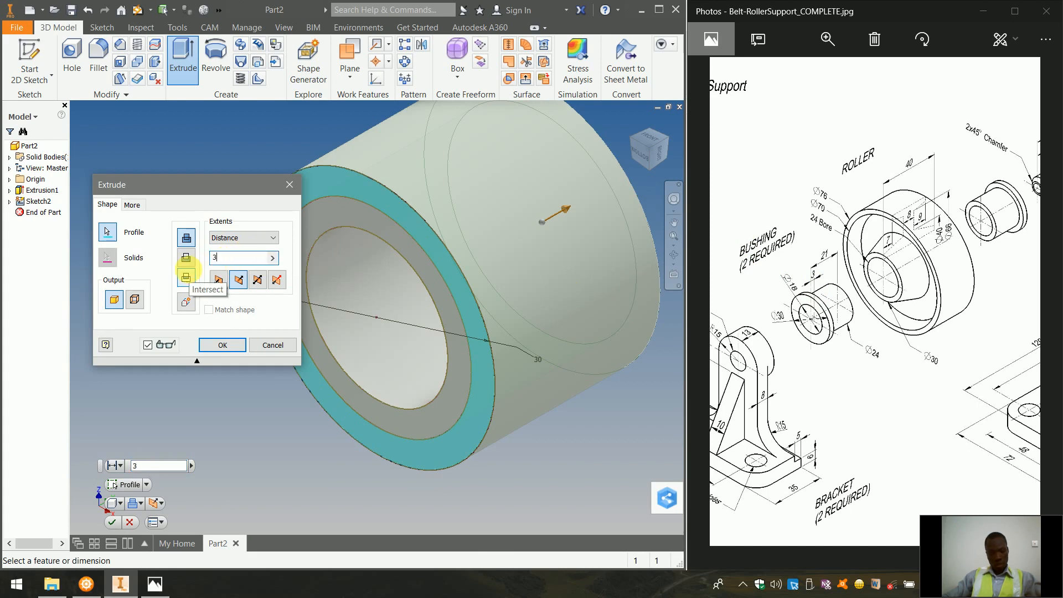
{"action": "left_click", "coordinate": [223, 345]}
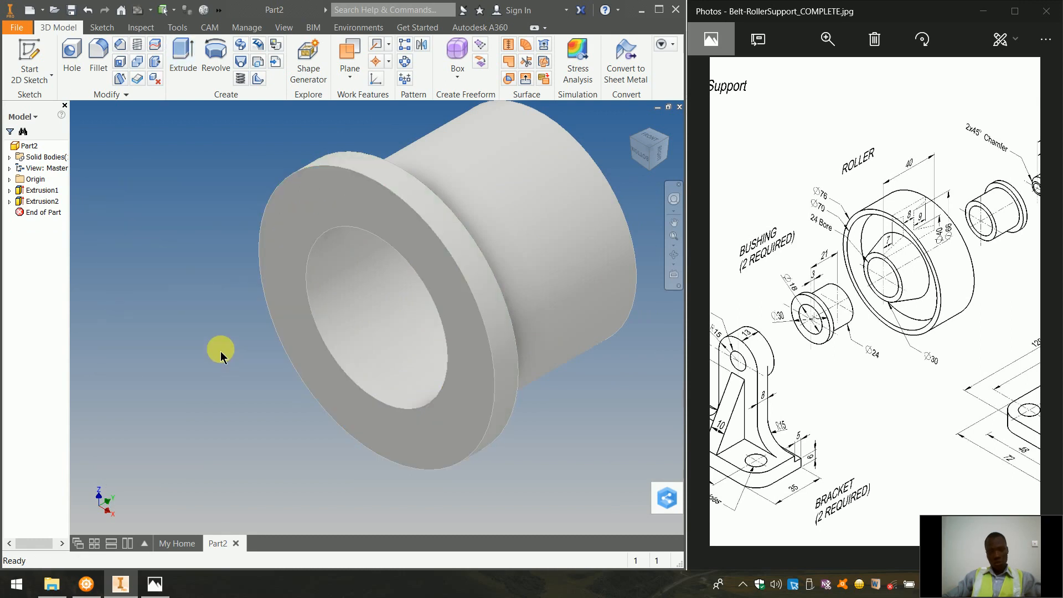
Save the part as Bushing in the Belt Roller Support folder and close it.
{"action": "scroll", "coordinate": [220, 351], "scroll_direction": "down", "scroll_amount": 2}
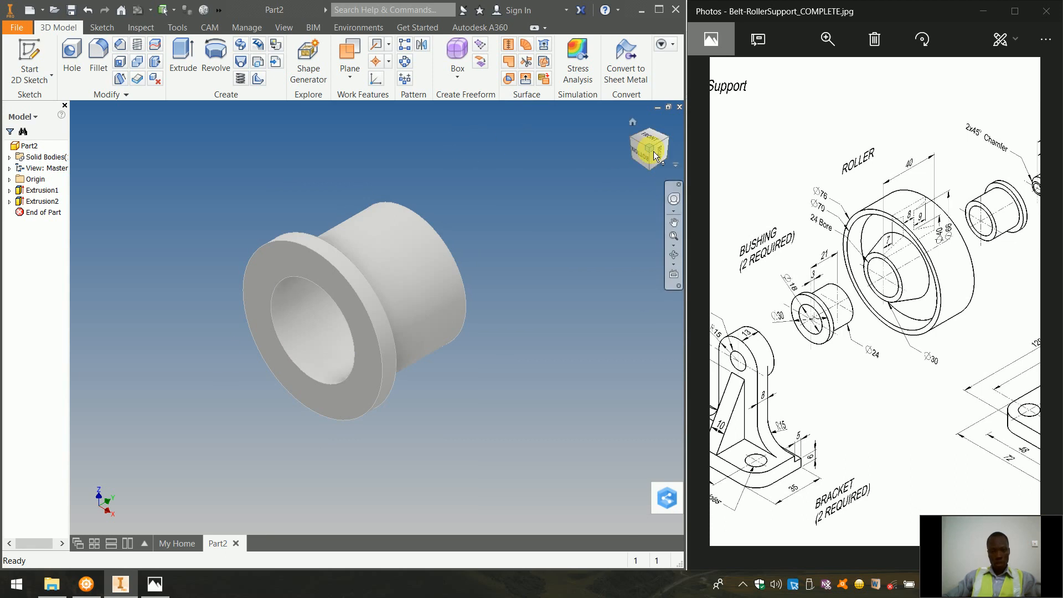
{"action": "left_click", "coordinate": [675, 141]}
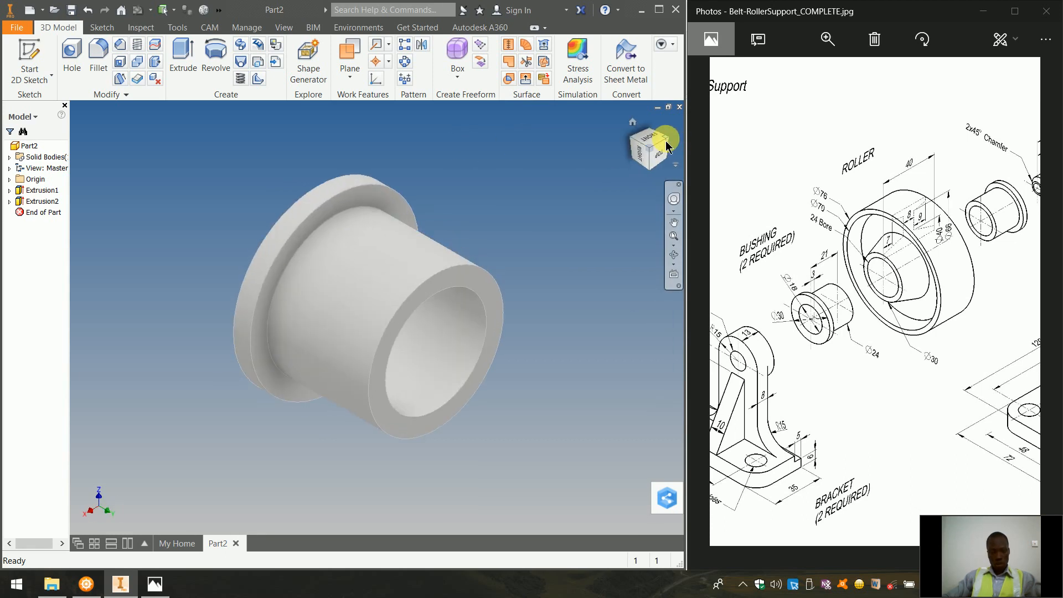
{"action": "left_click", "coordinate": [632, 123]}
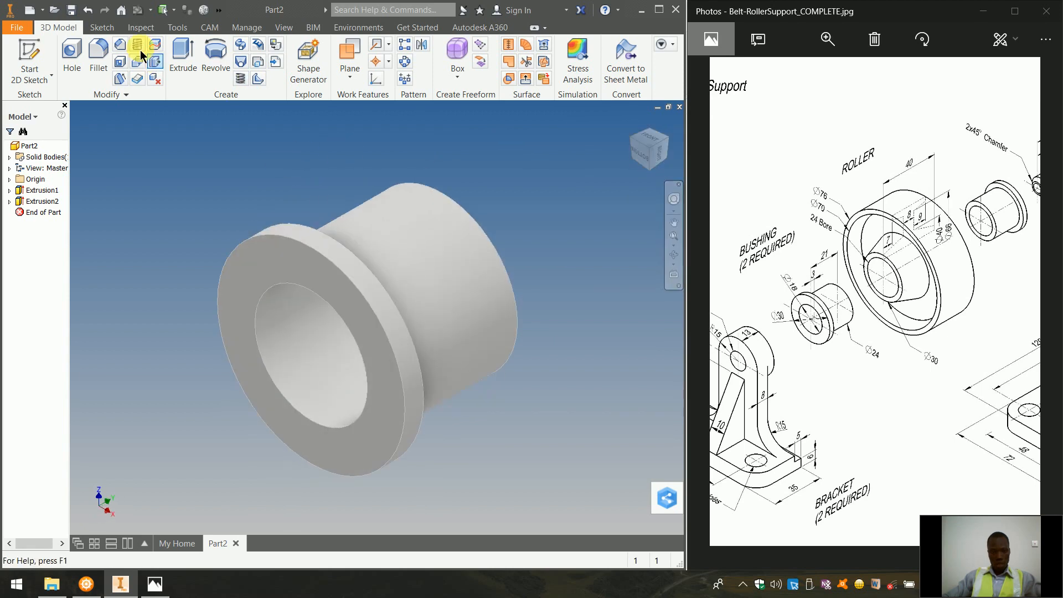
{"action": "left_click", "coordinate": [72, 8]}
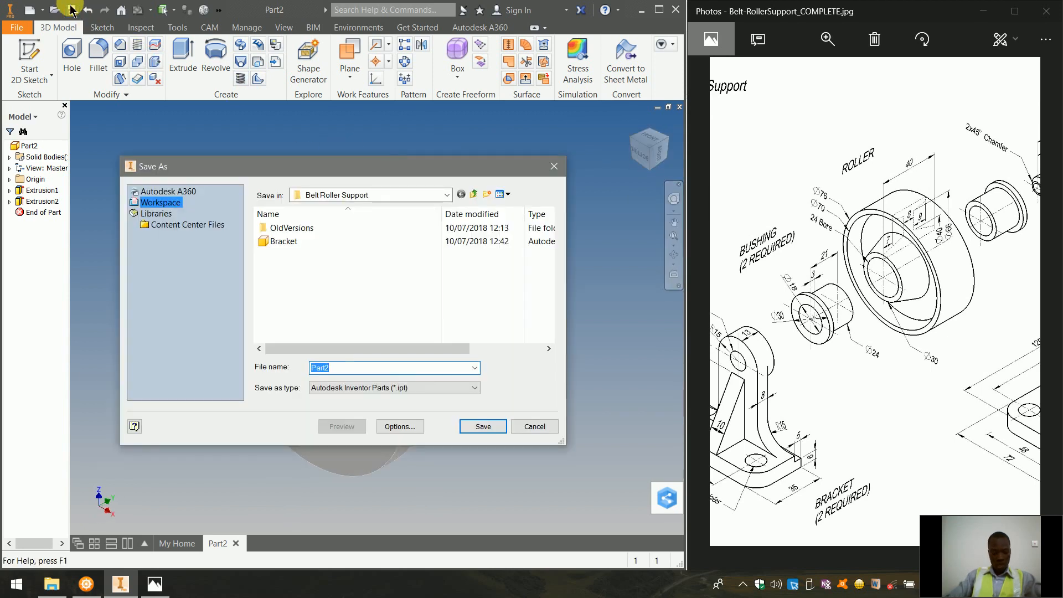
{"action": "type", "text": "Bushing"}
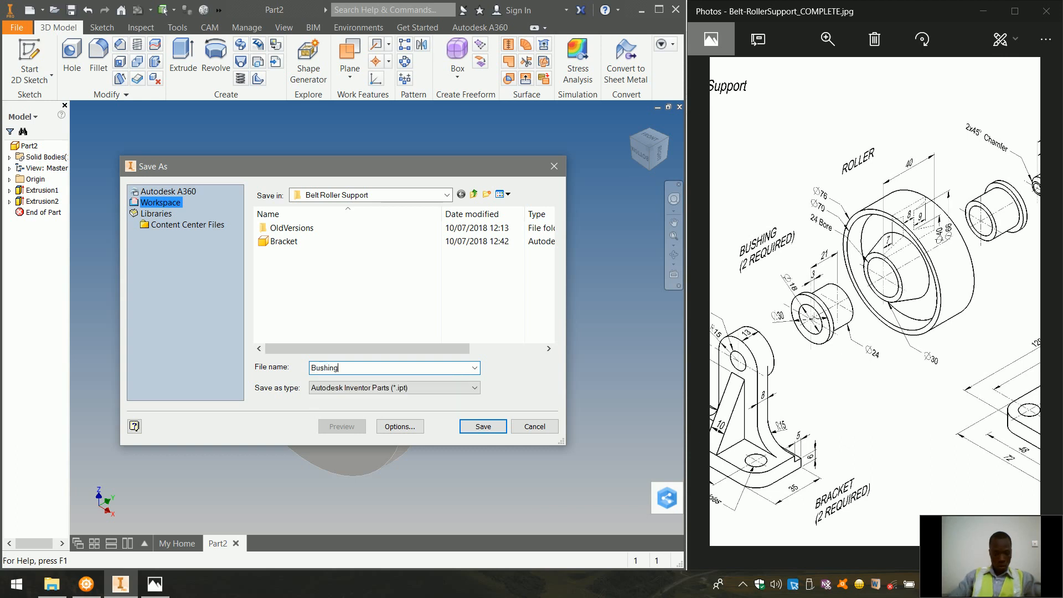
{"action": "left_click", "coordinate": [498, 426]}
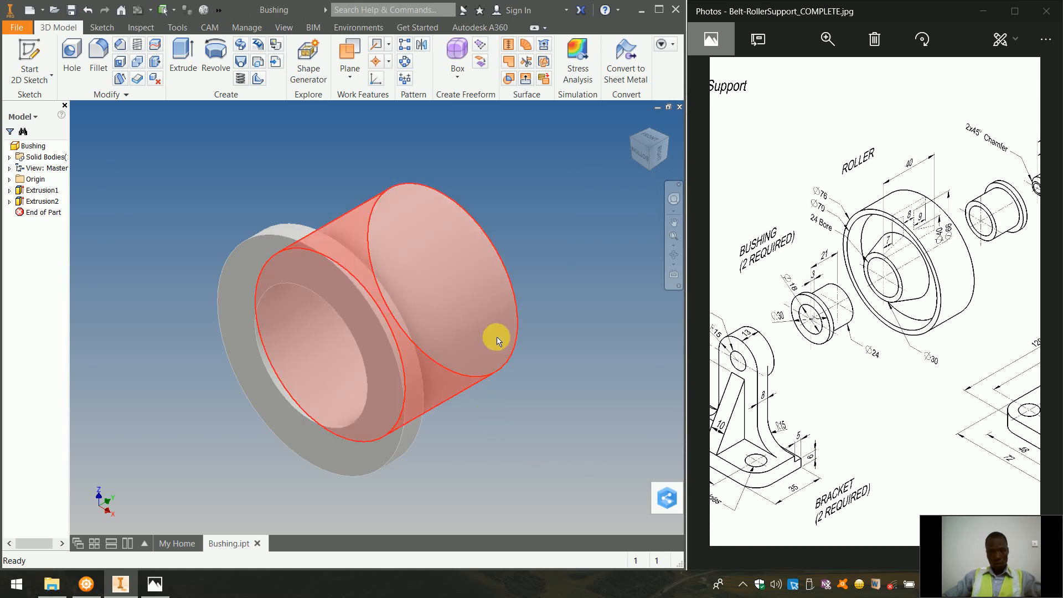
{"action": "left_click", "coordinate": [680, 107]}
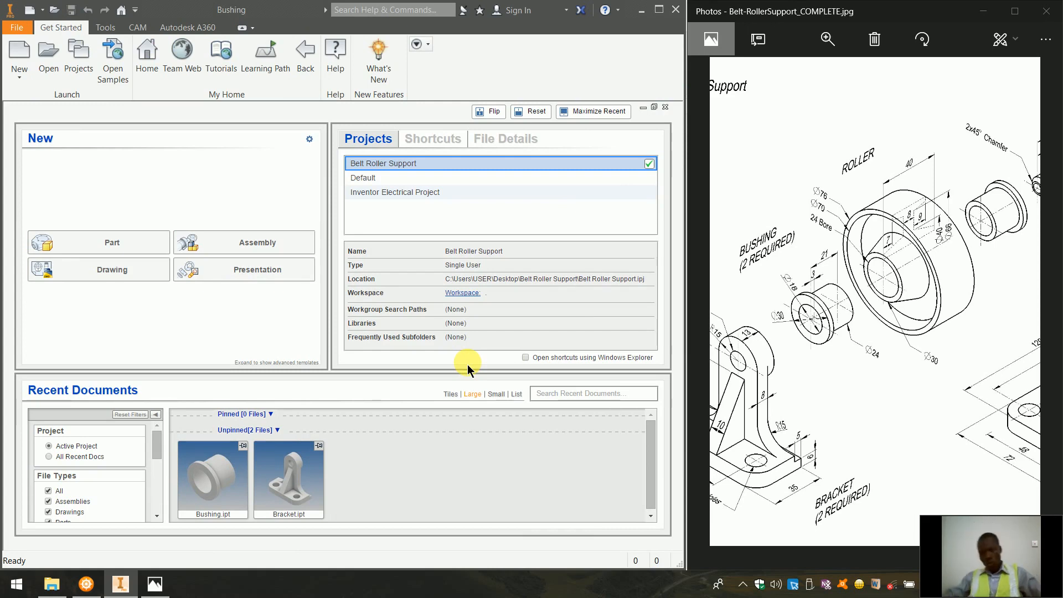
Create a new part for the roller and start a 2D sketch on the YZ plane.
{"action": "left_click_drag", "start_coordinate": [954, 265], "coordinate": [866, 281]}
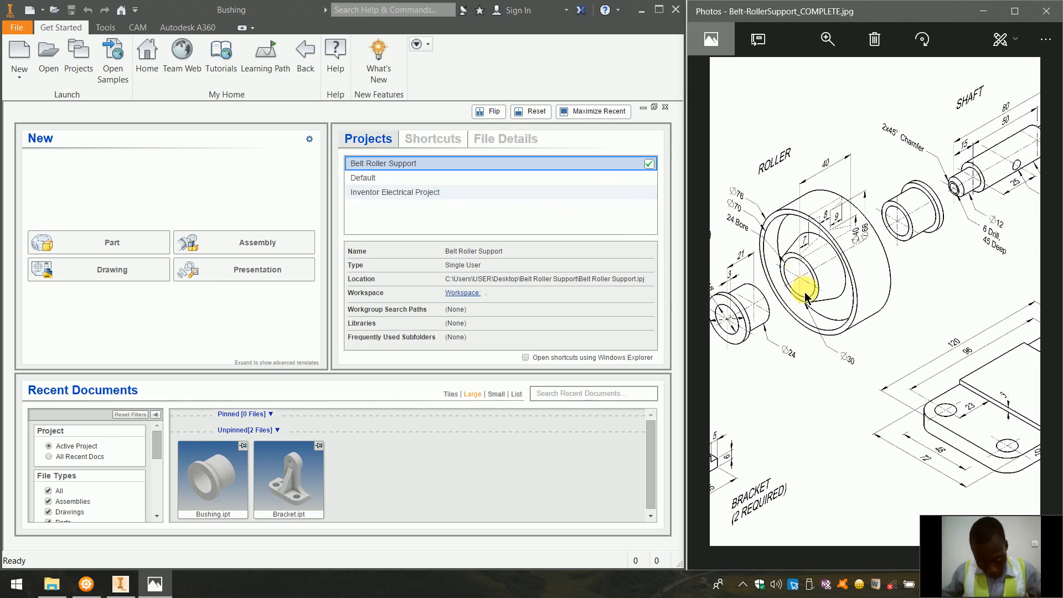
{"action": "left_click_drag", "start_coordinate": [806, 297], "coordinate": [829, 297]}
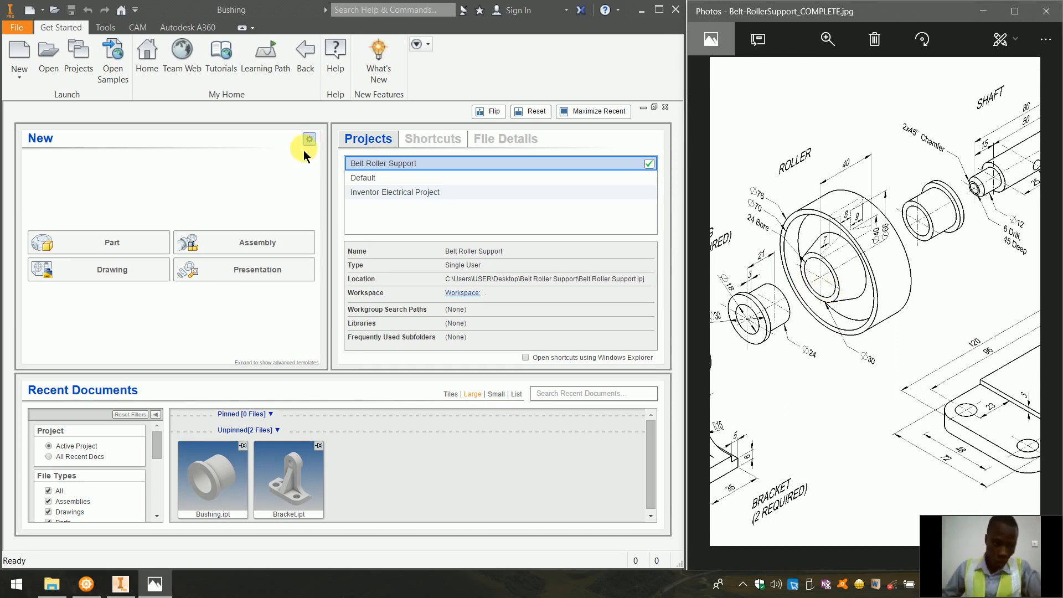
{"action": "left_click", "coordinate": [102, 254]}
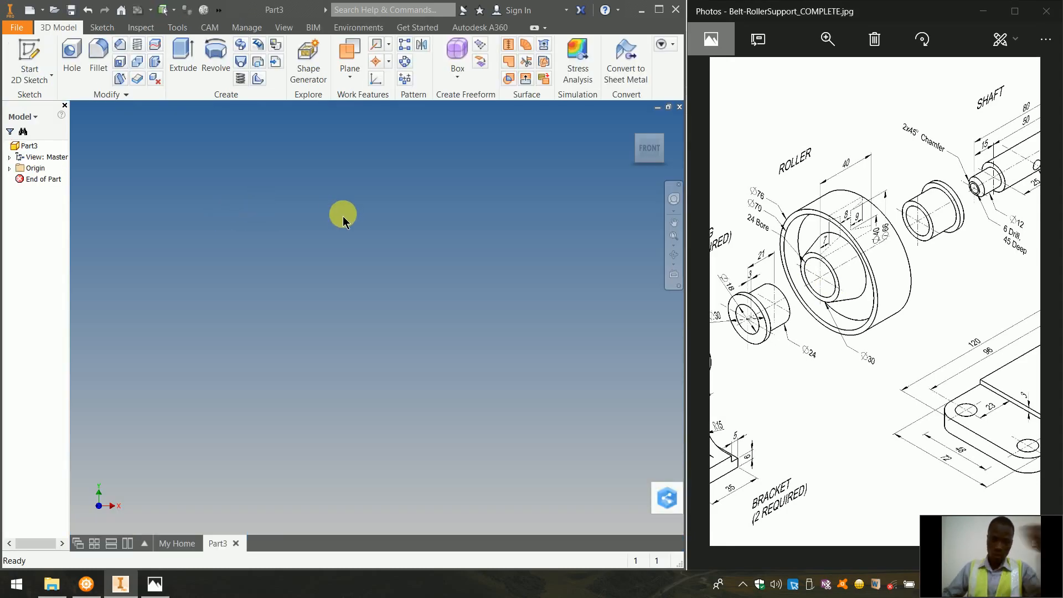
{"action": "left_click", "coordinate": [26, 48]}
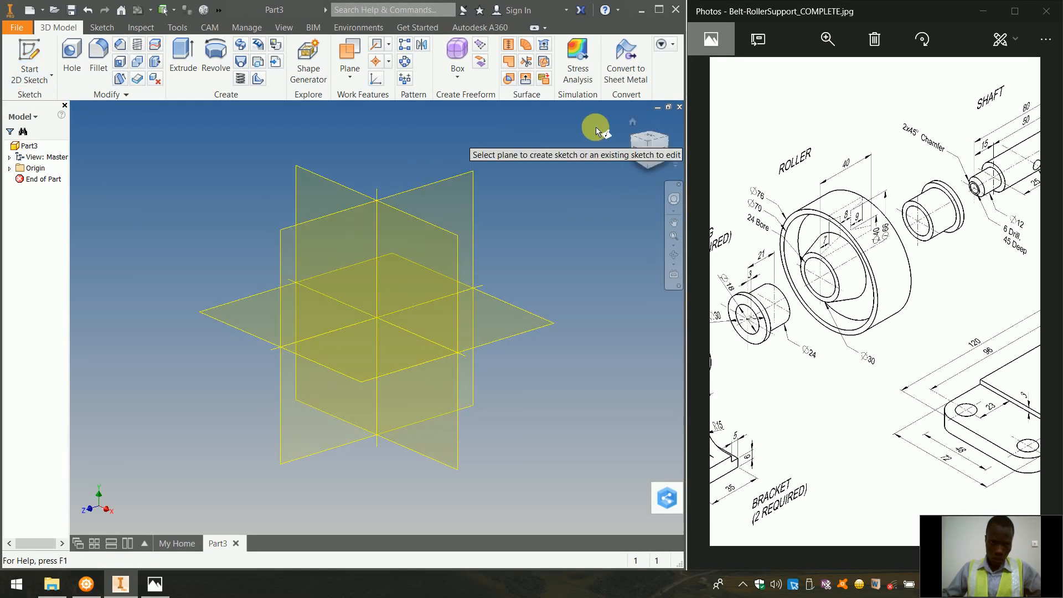
{"action": "left_click", "coordinate": [631, 121]}
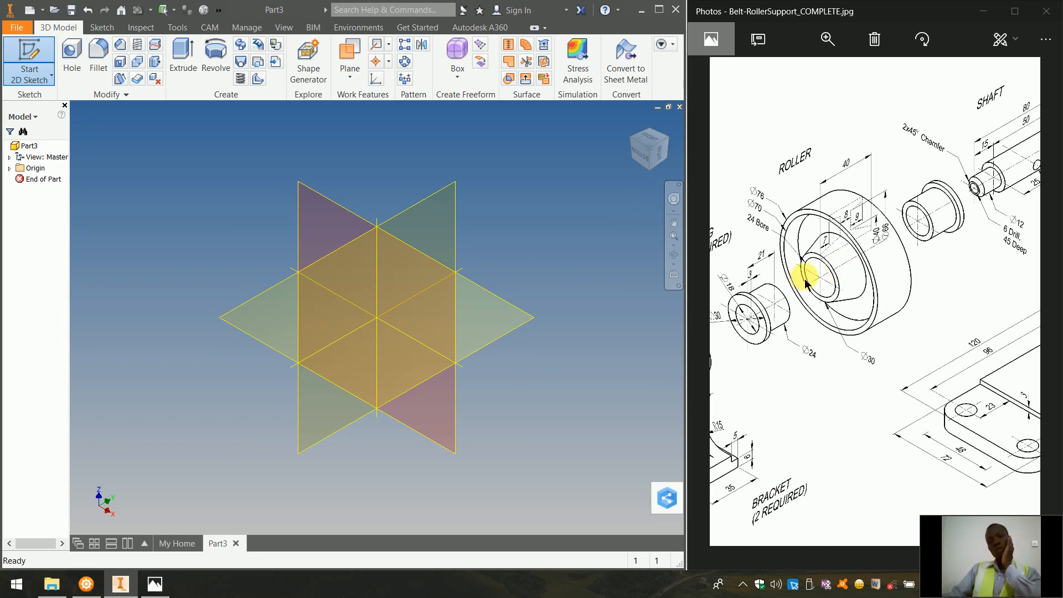
{"action": "left_click", "coordinate": [448, 204]}
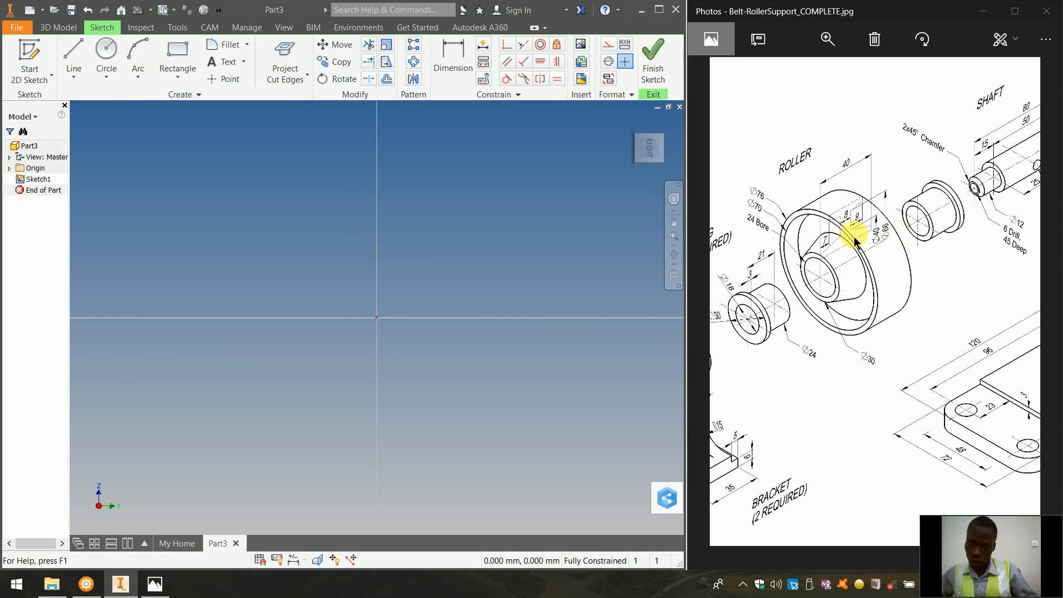
Draw a horizontal line about 25 mm long from the origin and convert it to a centerline.
{"action": "scroll", "coordinate": [852, 237], "scroll_direction": "down", "scroll_amount": 1}
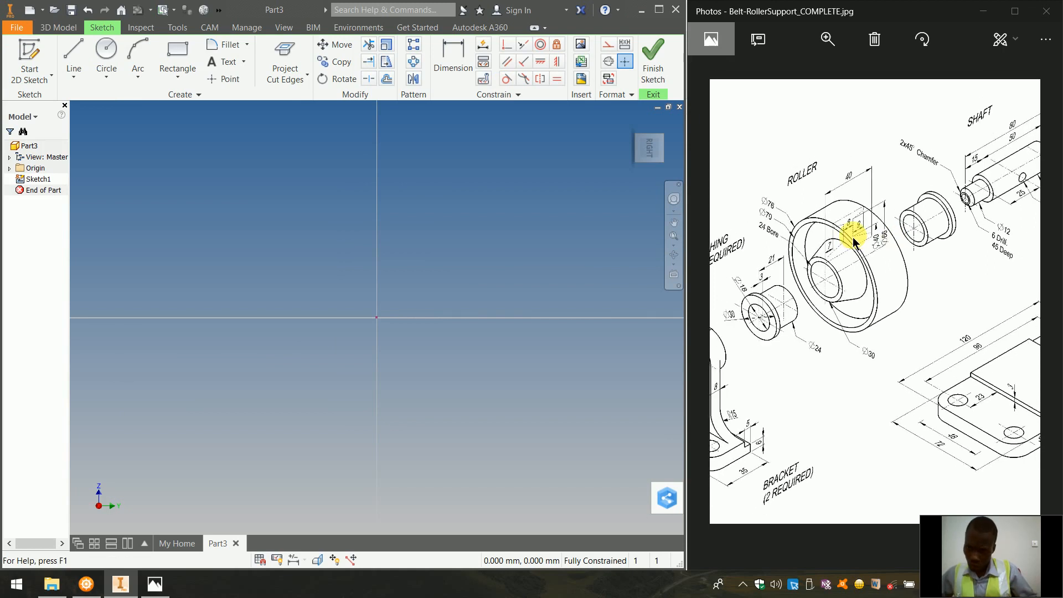
{"action": "scroll", "coordinate": [853, 239], "scroll_direction": "up", "scroll_amount": 3}
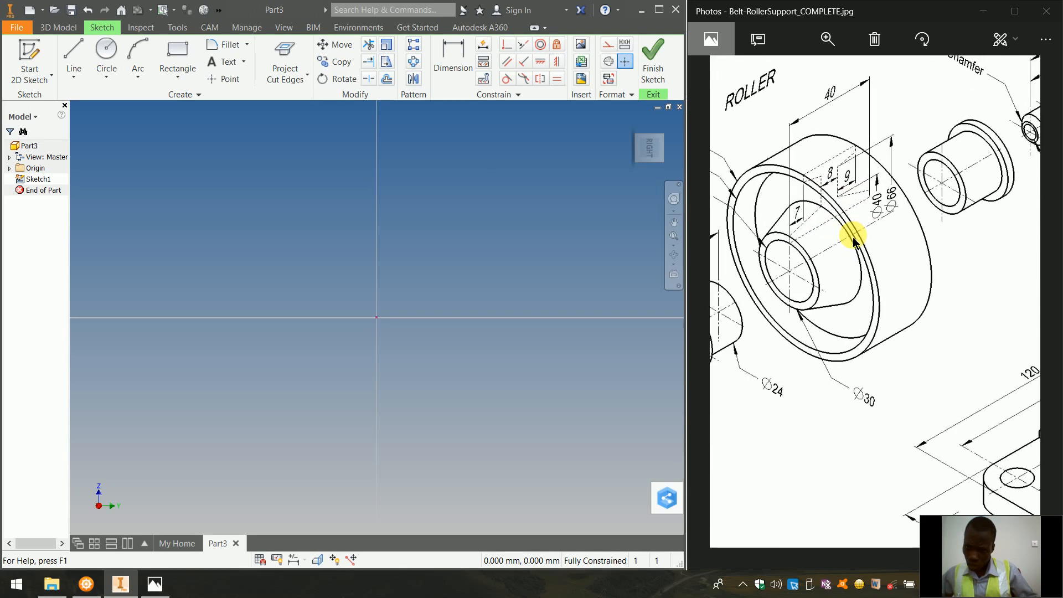
{"action": "scroll", "coordinate": [852, 238], "scroll_direction": "up", "scroll_amount": 2}
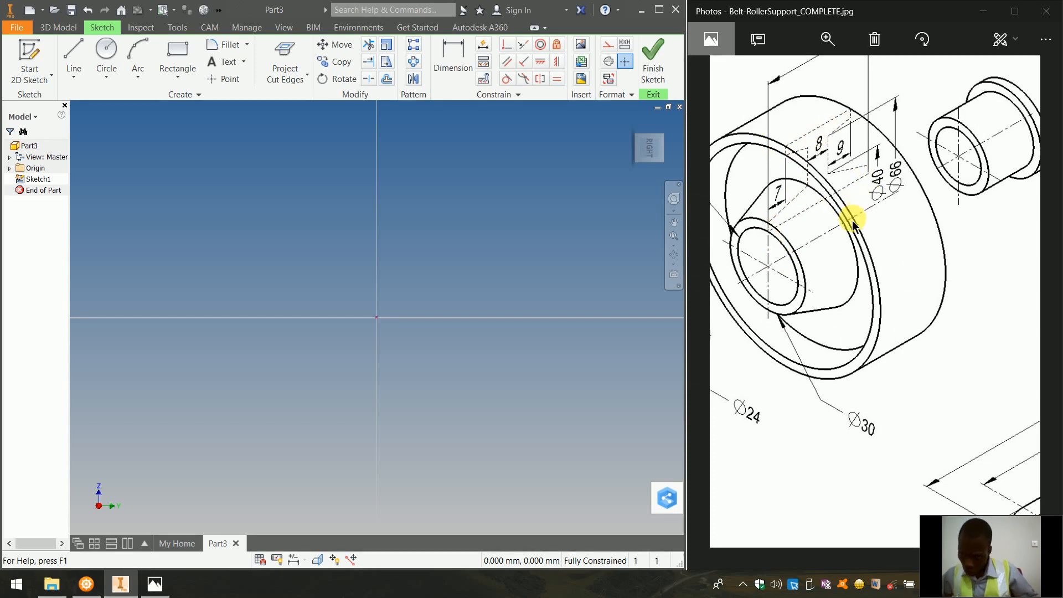
{"action": "left_click_drag", "start_coordinate": [856, 255], "coordinate": [888, 297]}
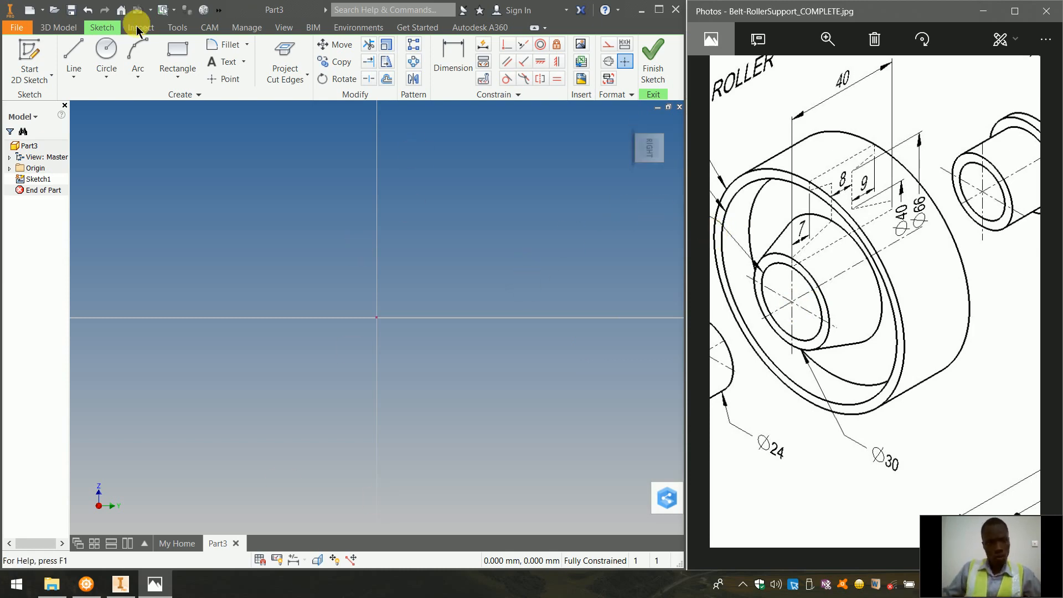
{"action": "left_click", "coordinate": [75, 63]}
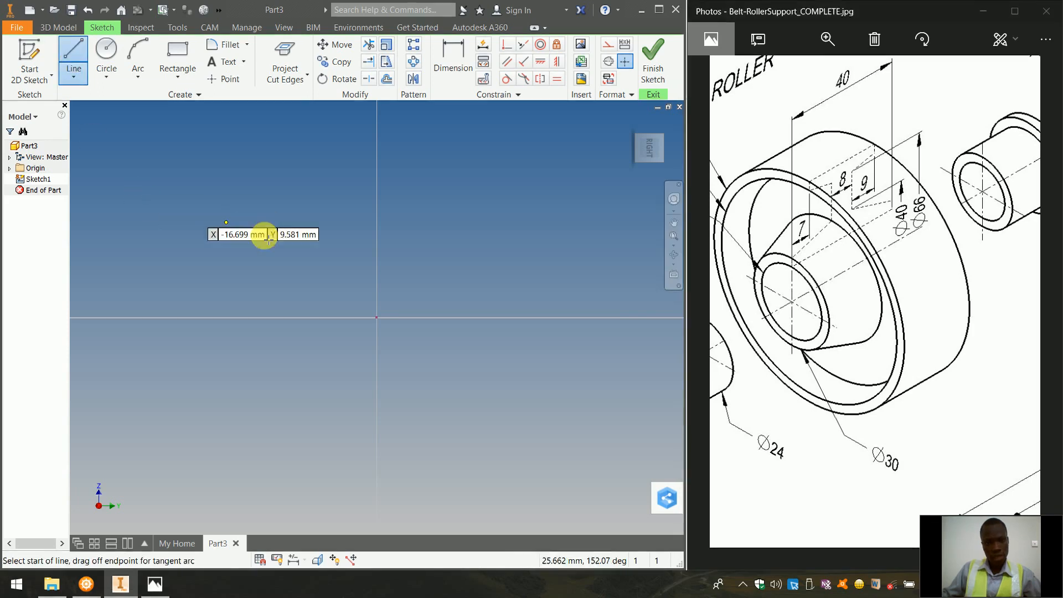
{"action": "left_click", "coordinate": [377, 319]}
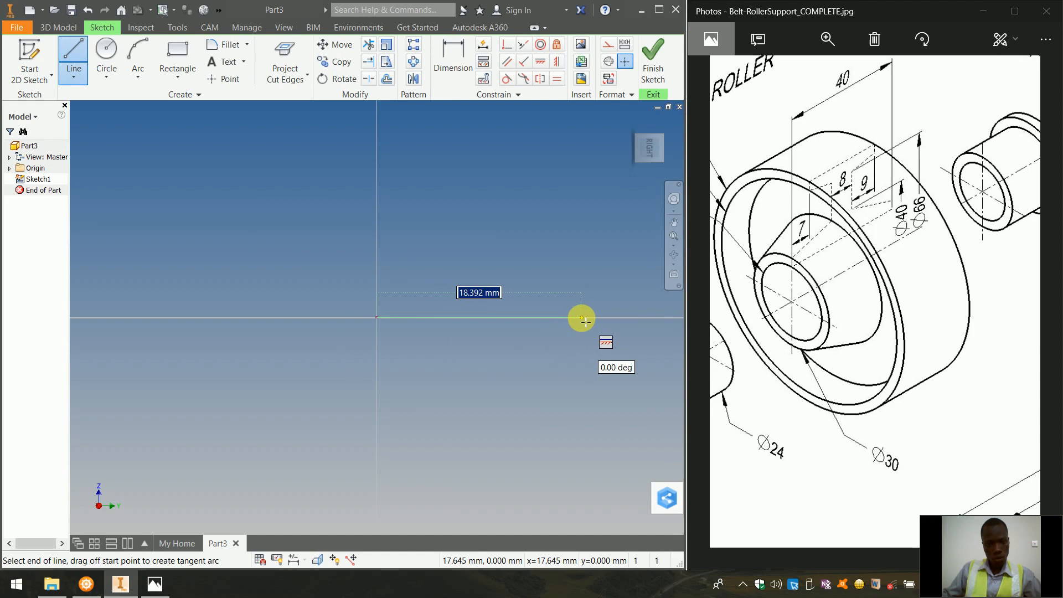
{"action": "left_click", "coordinate": [662, 319]}
{"action": "key", "text": "Escape"}
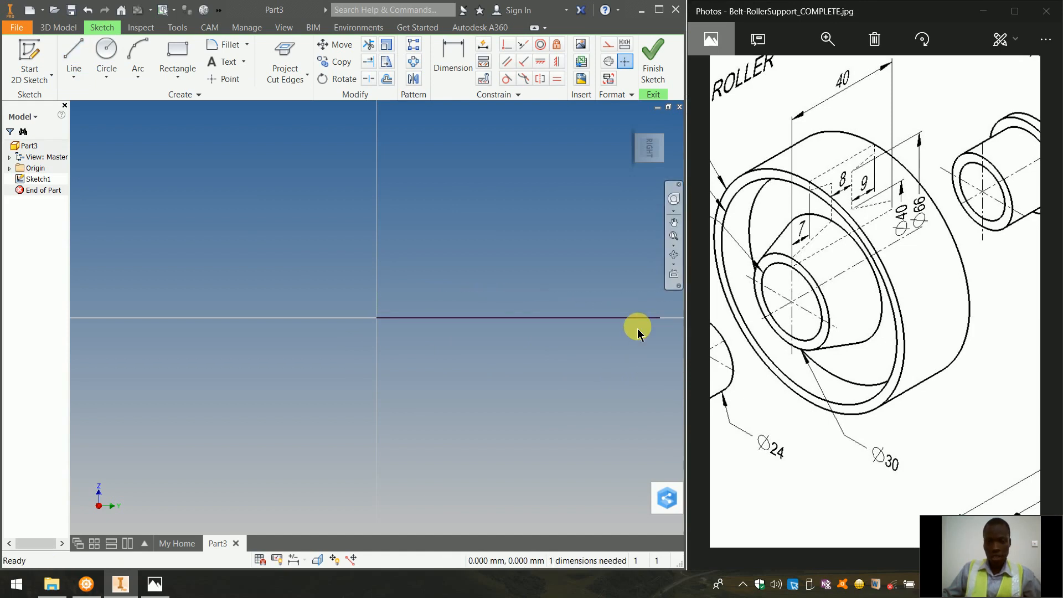
{"action": "left_click", "coordinate": [612, 318]}
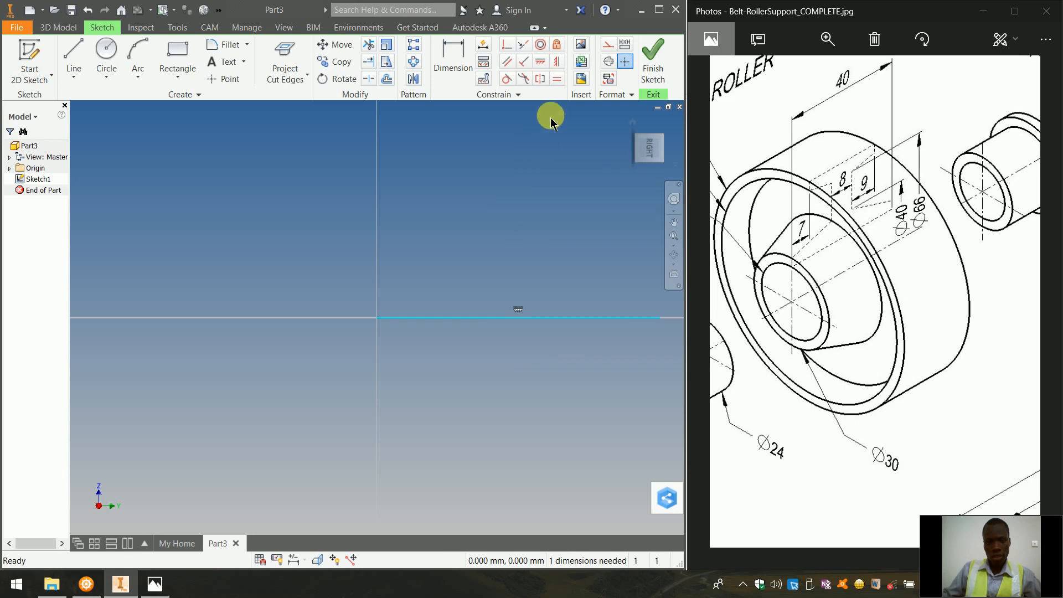
{"action": "left_click", "coordinate": [610, 62]}
{"action": "left_click", "coordinate": [428, 264]}
{"action": "scroll", "coordinate": [224, 293], "scroll_direction": "up", "scroll_amount": 2}
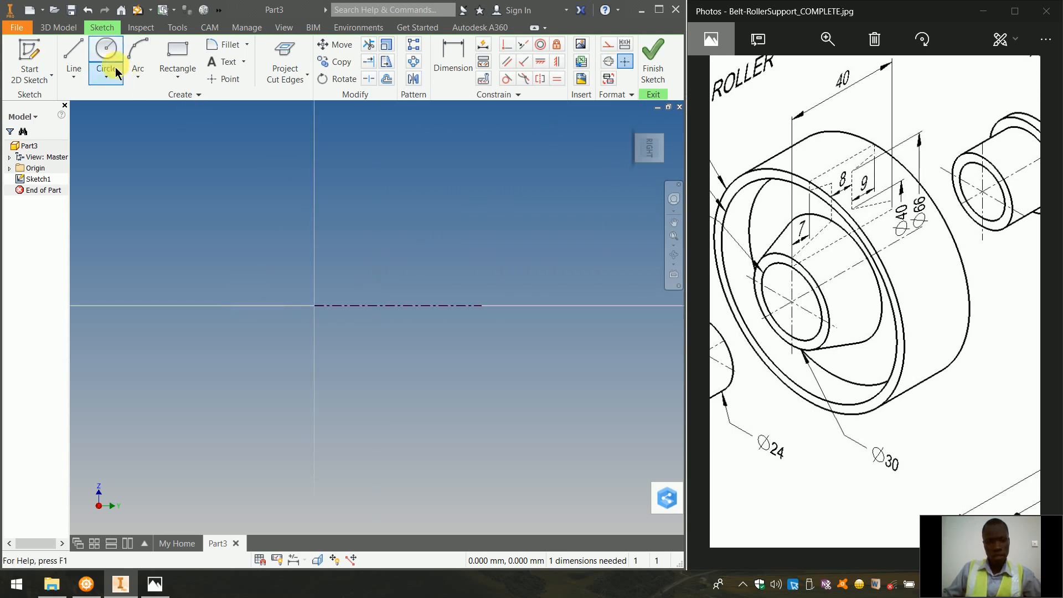
Draw the roller profile's bottom edge, about 33 mm long and 6 mm above the centerline, and its right side with a narrowed web.
{"action": "left_click", "coordinate": [86, 55]}
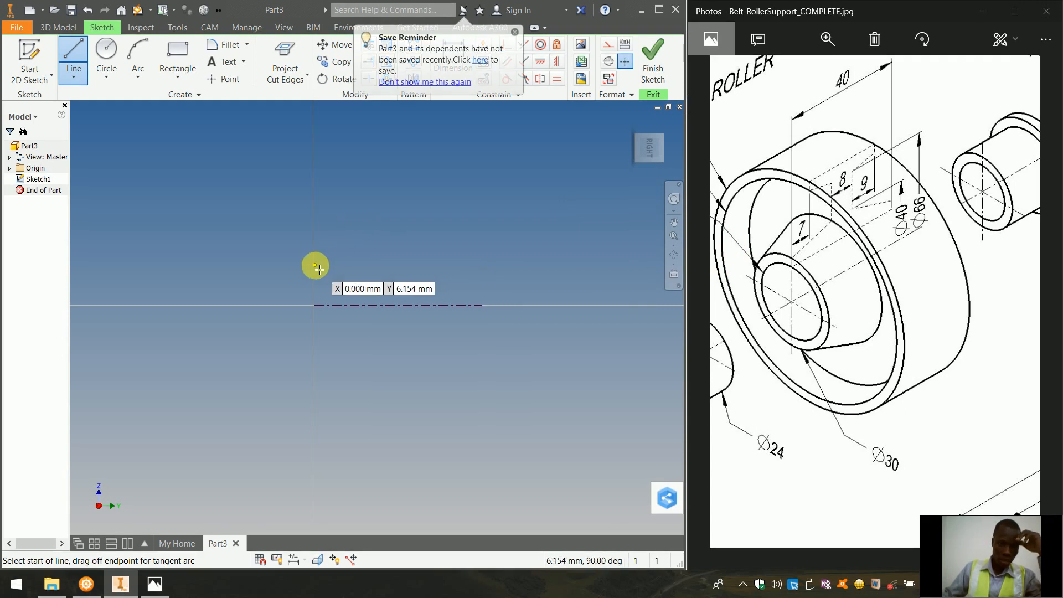
{"action": "left_click", "coordinate": [317, 267]}
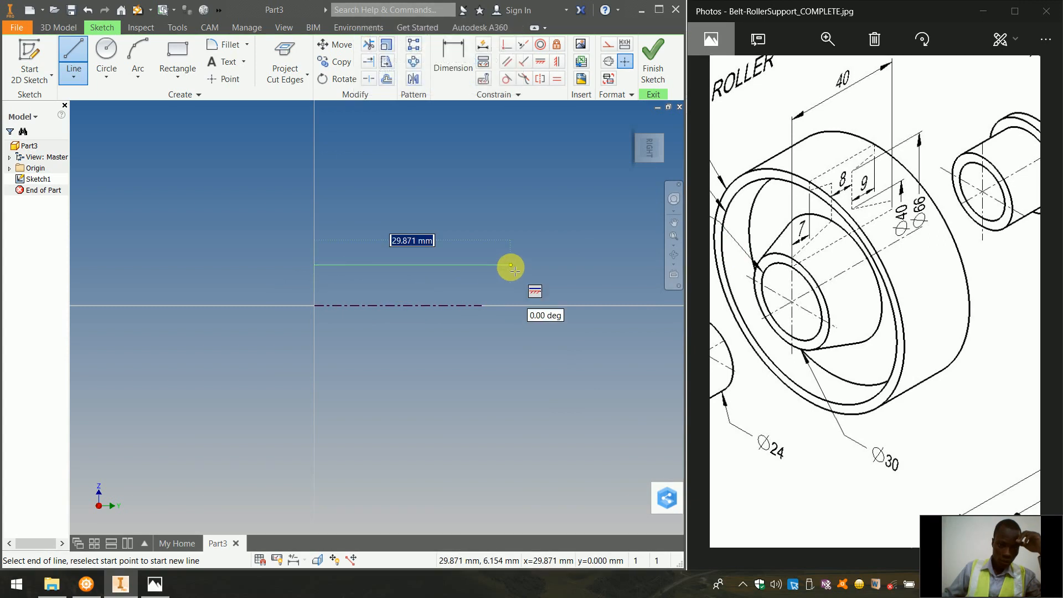
{"action": "left_click", "coordinate": [534, 266]}
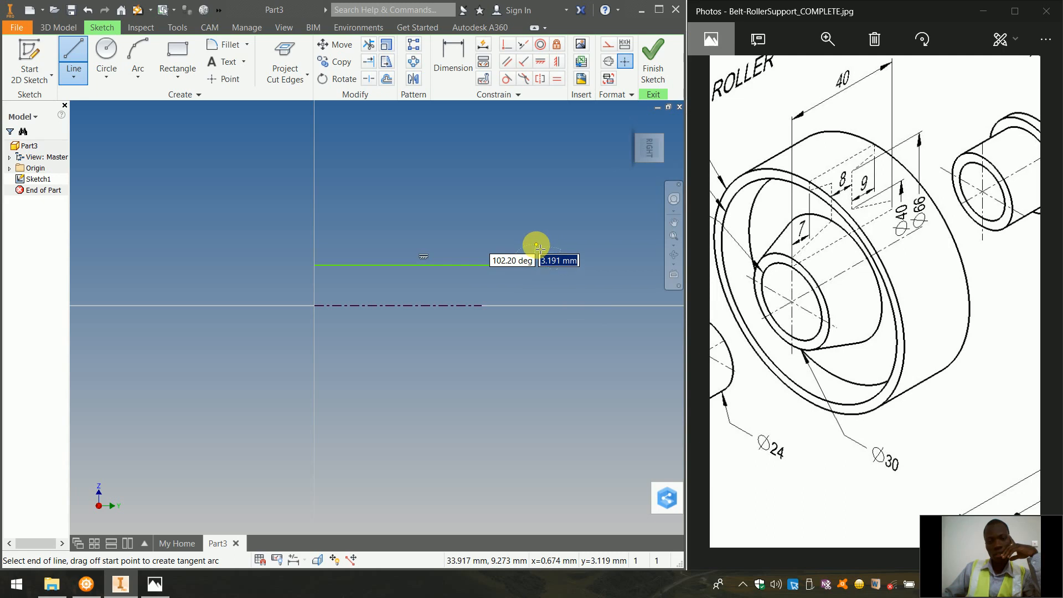
{"action": "left_click", "coordinate": [532, 246]}
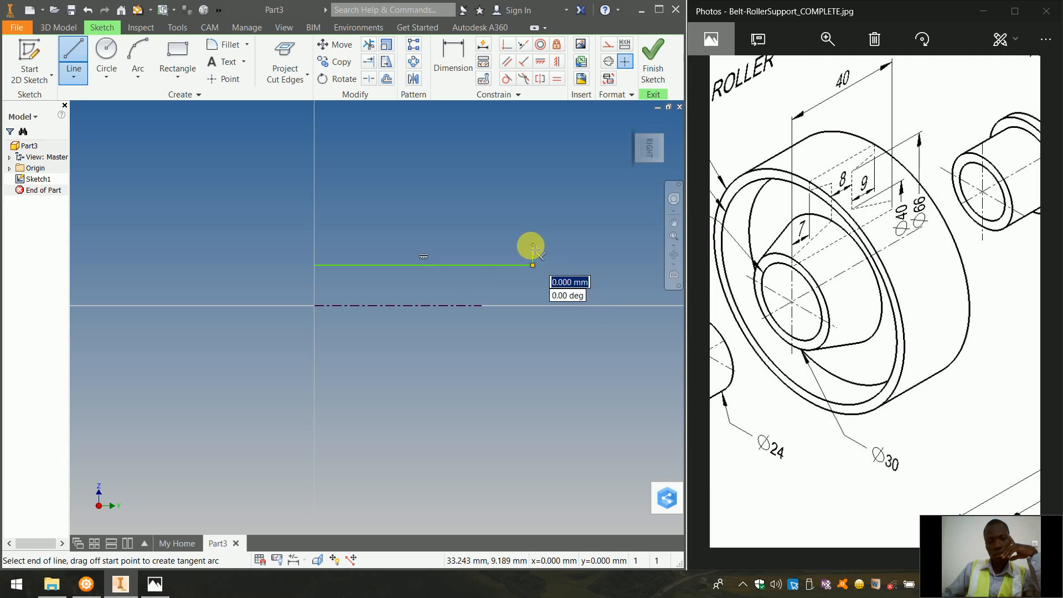
{"action": "left_click", "coordinate": [470, 224]}
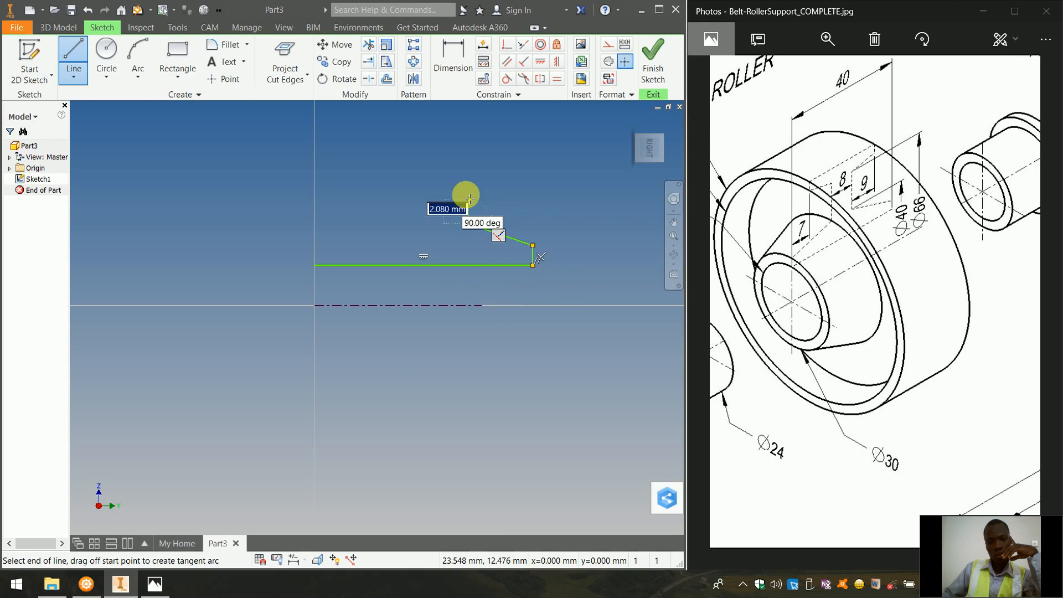
{"action": "left_click", "coordinate": [470, 165]}
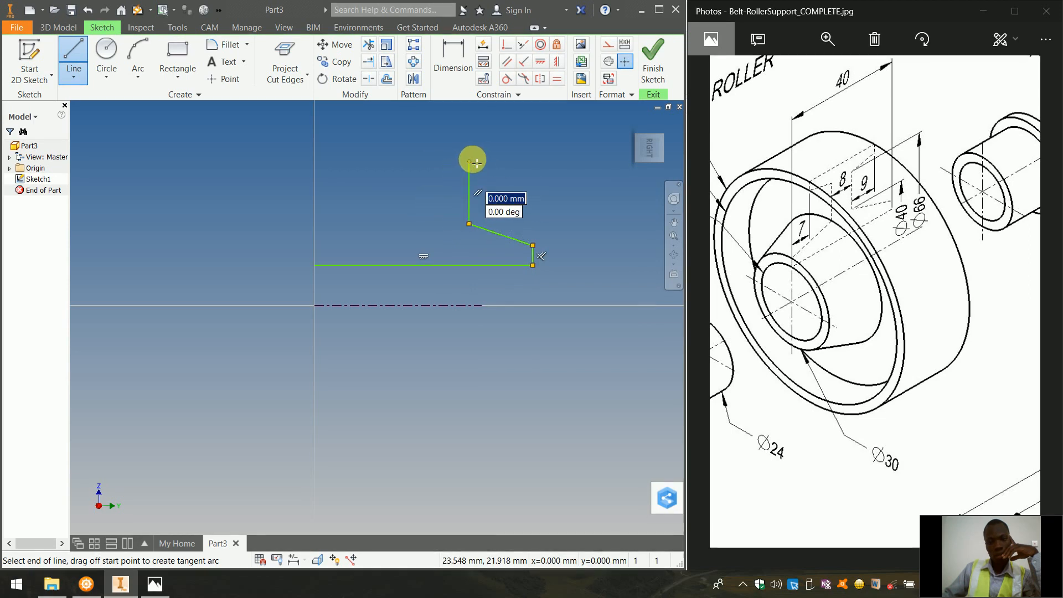
{"action": "left_click", "coordinate": [516, 142]}
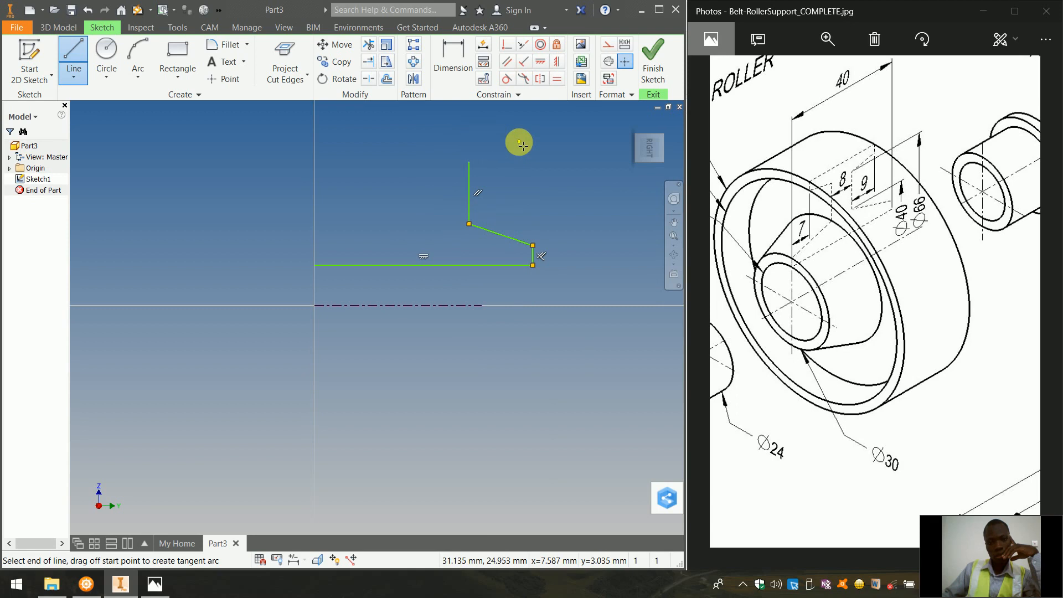
{"action": "left_click", "coordinate": [521, 119]}
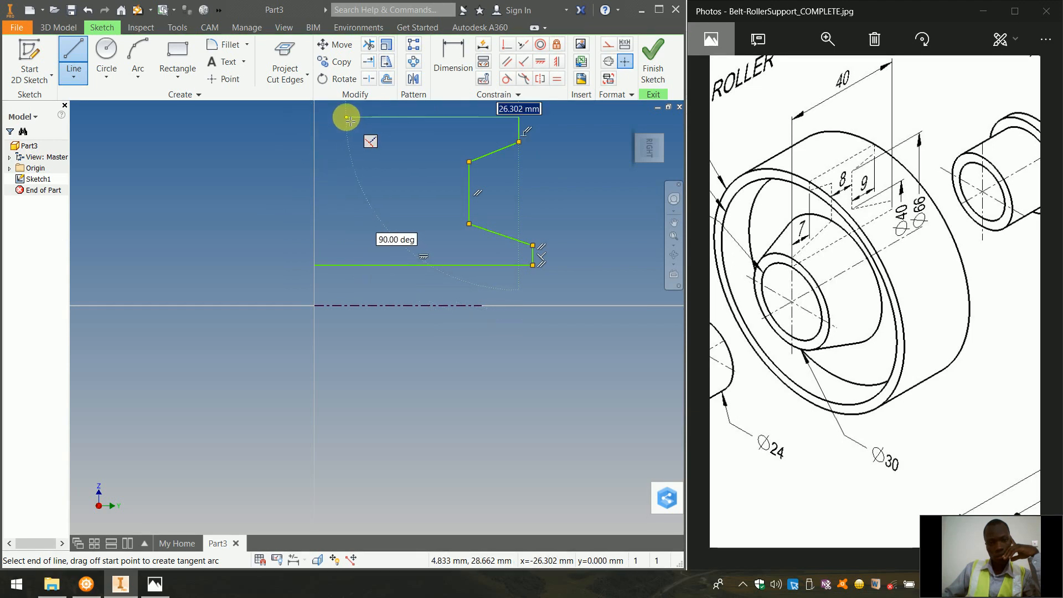
Draw the profile's top edge about 26 mm long and its left side with a matching narrowed web, closing at the bottom edge's start.
{"action": "left_click", "coordinate": [348, 118]}
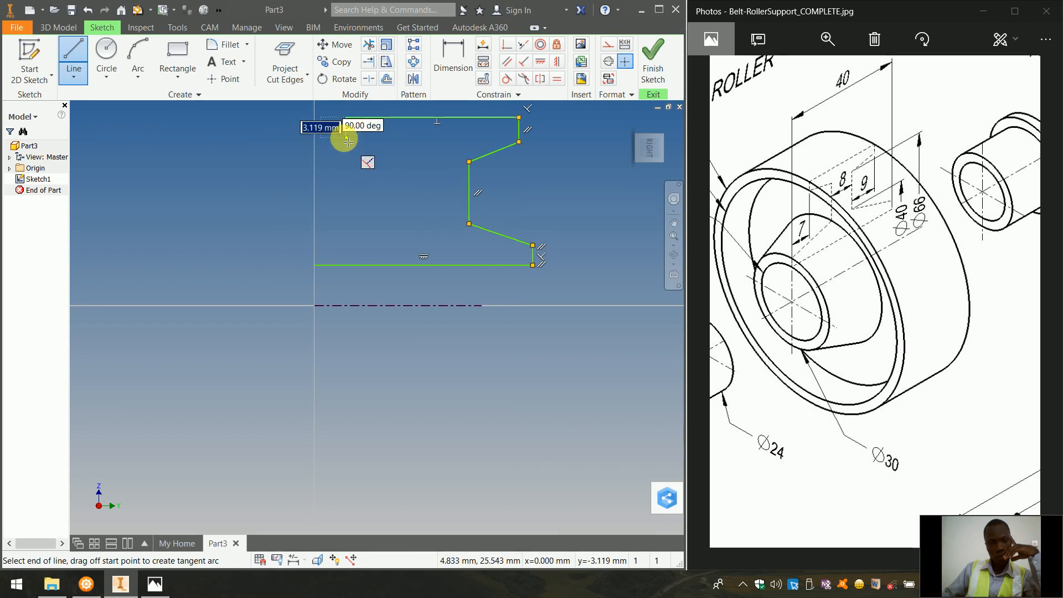
{"action": "left_click", "coordinate": [349, 147]}
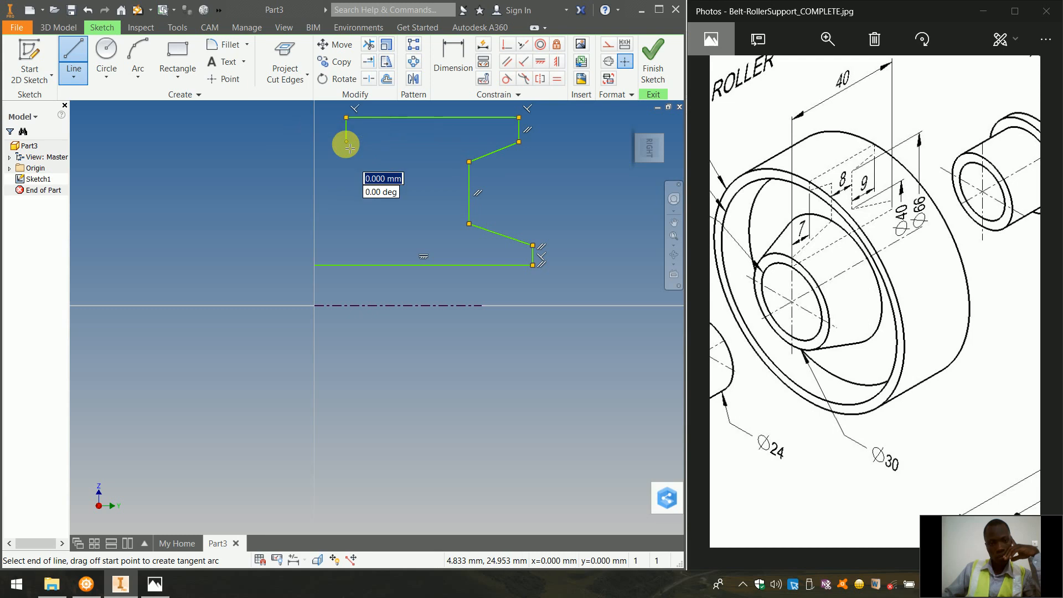
{"action": "left_click", "coordinate": [383, 161]}
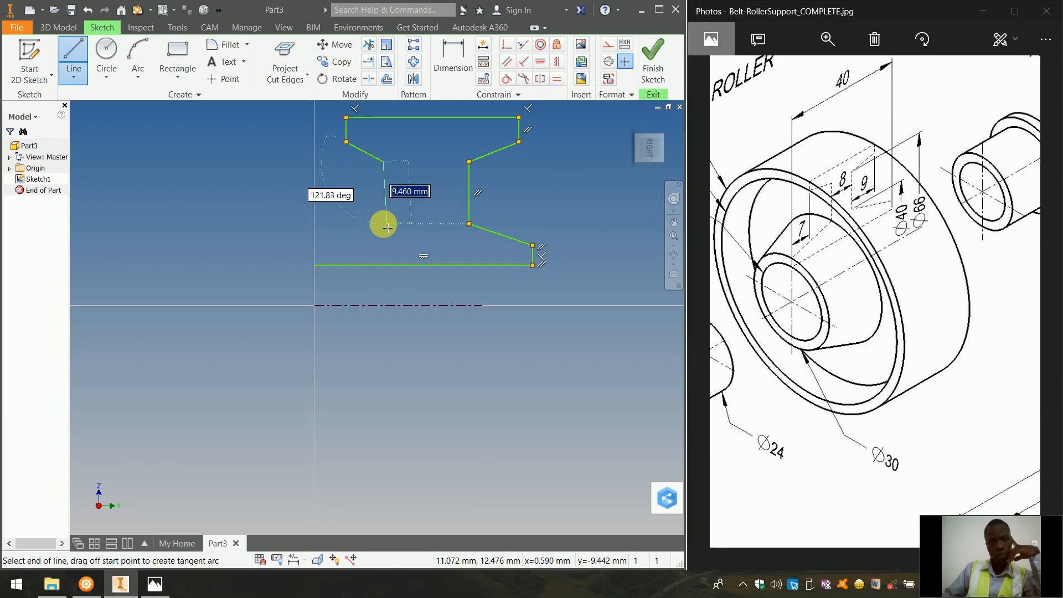
{"action": "left_click", "coordinate": [383, 225]}
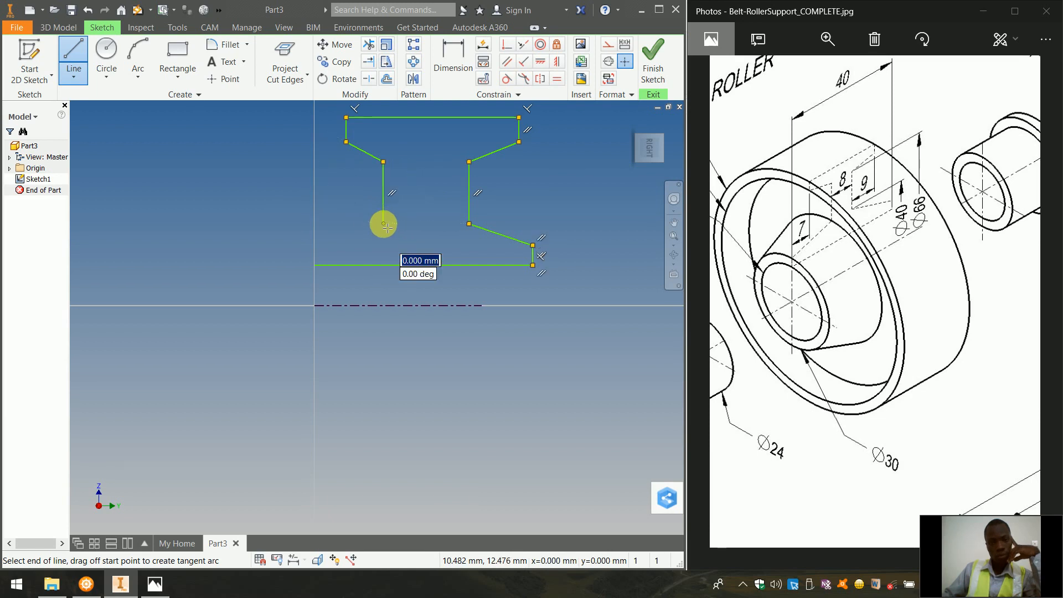
{"action": "left_click", "coordinate": [315, 245]}
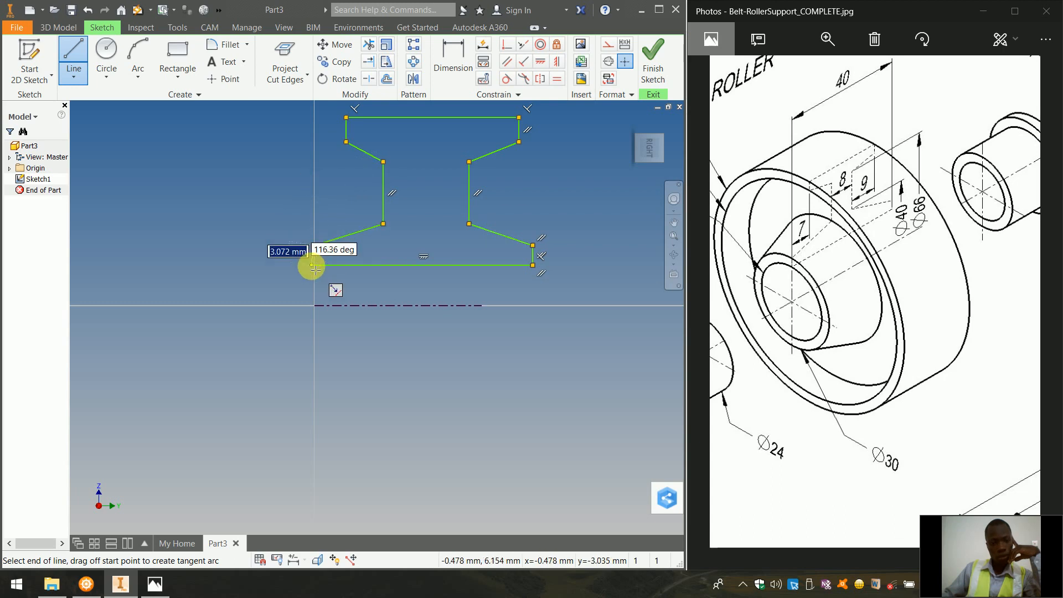
{"action": "left_click", "coordinate": [315, 267]}
{"action": "key", "text": "Escape"}
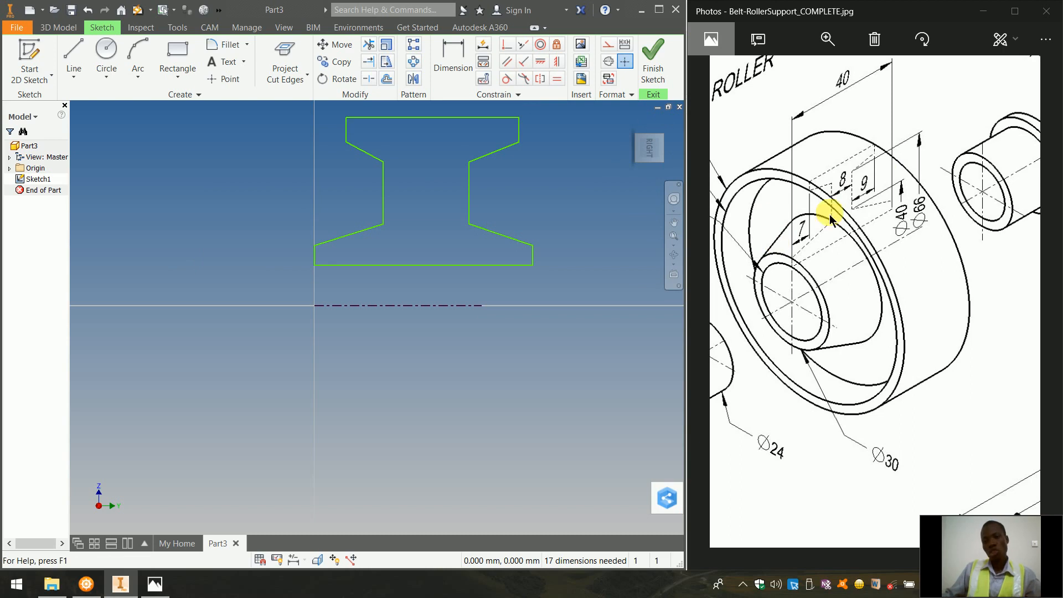
Dimension the profile's bottom edge from the centerline as a 24 mm diameter for the roller's bore.
{"action": "left_click", "coordinate": [443, 67]}
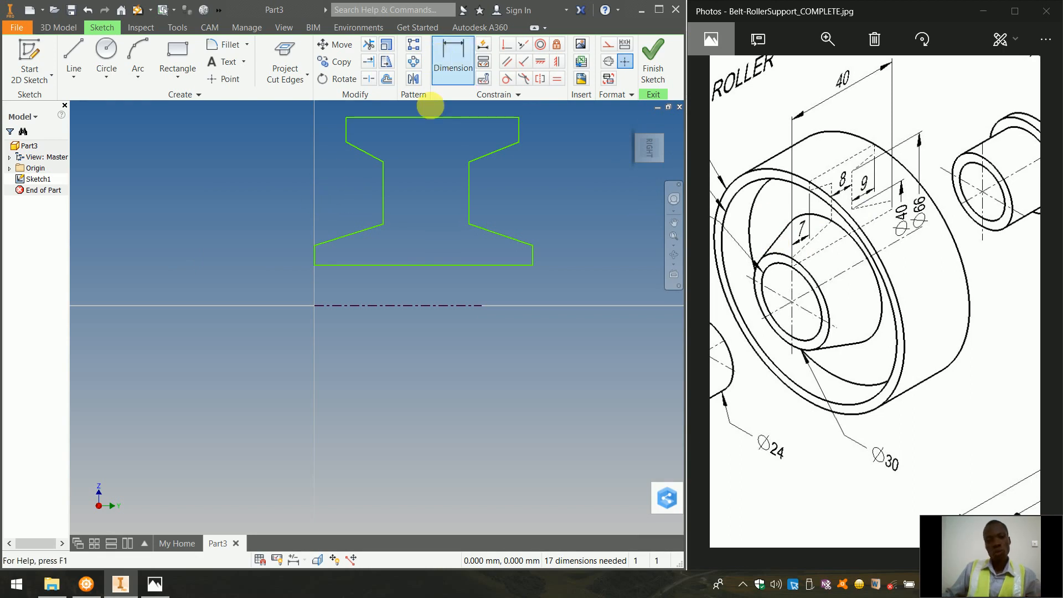
{"action": "left_click", "coordinate": [427, 266]}
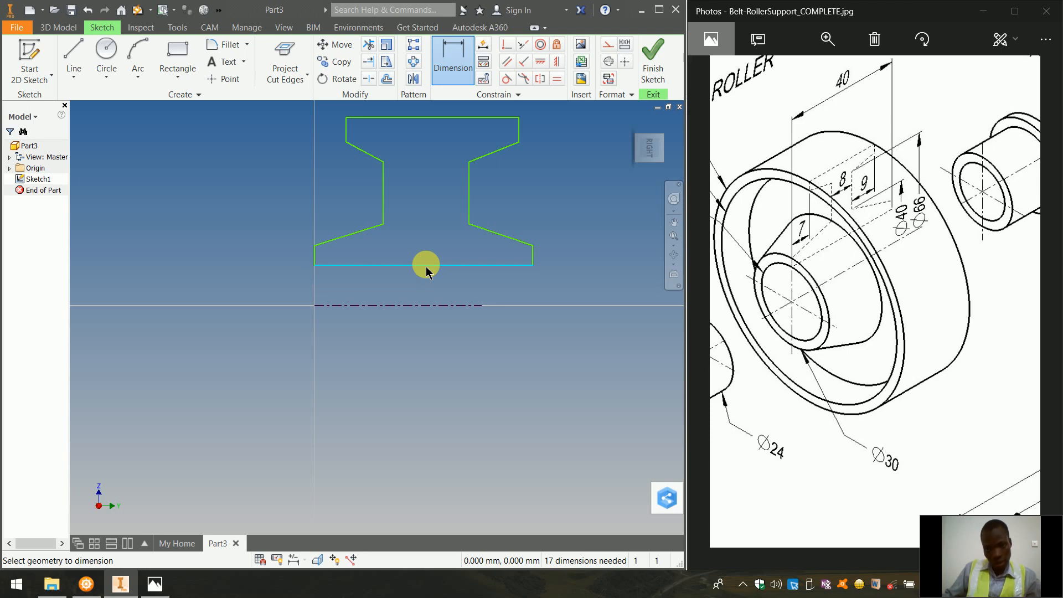
{"action": "left_click", "coordinate": [453, 307]}
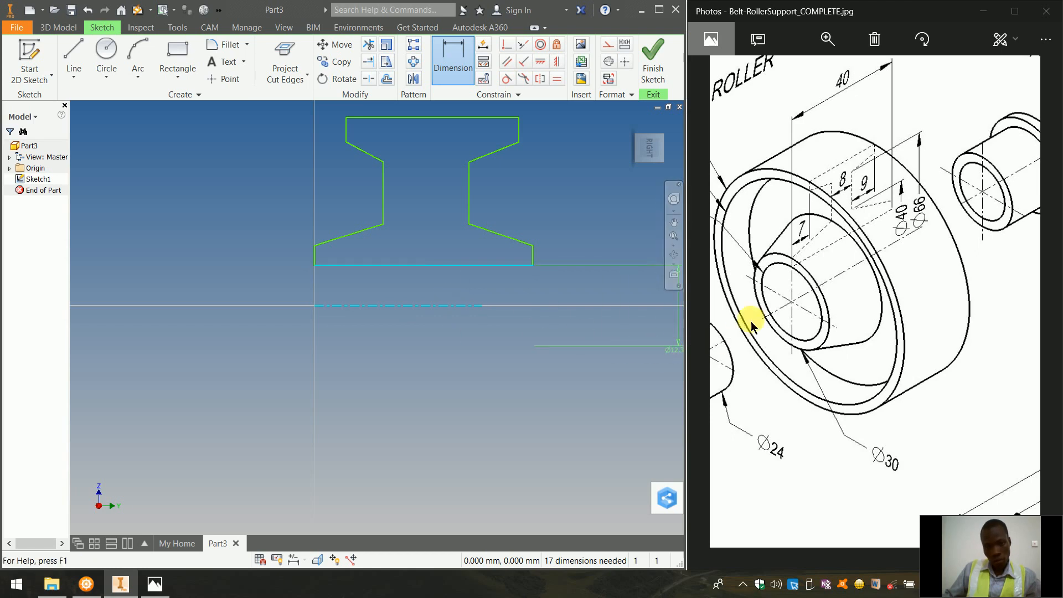
{"action": "scroll", "coordinate": [821, 277], "scroll_direction": "down", "scroll_amount": 3}
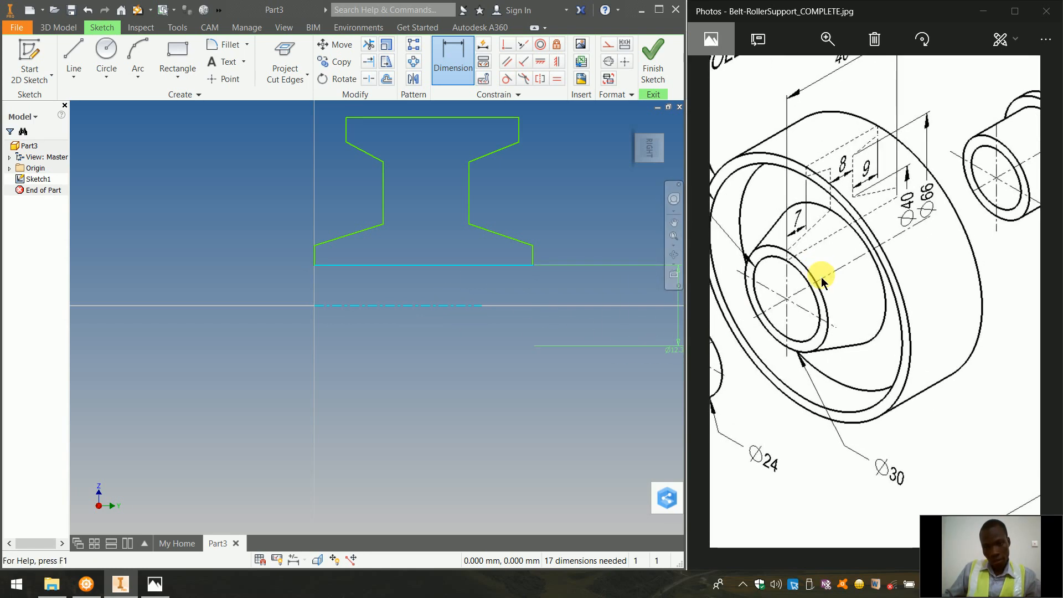
{"action": "scroll", "coordinate": [822, 278], "scroll_direction": "down", "scroll_amount": 1}
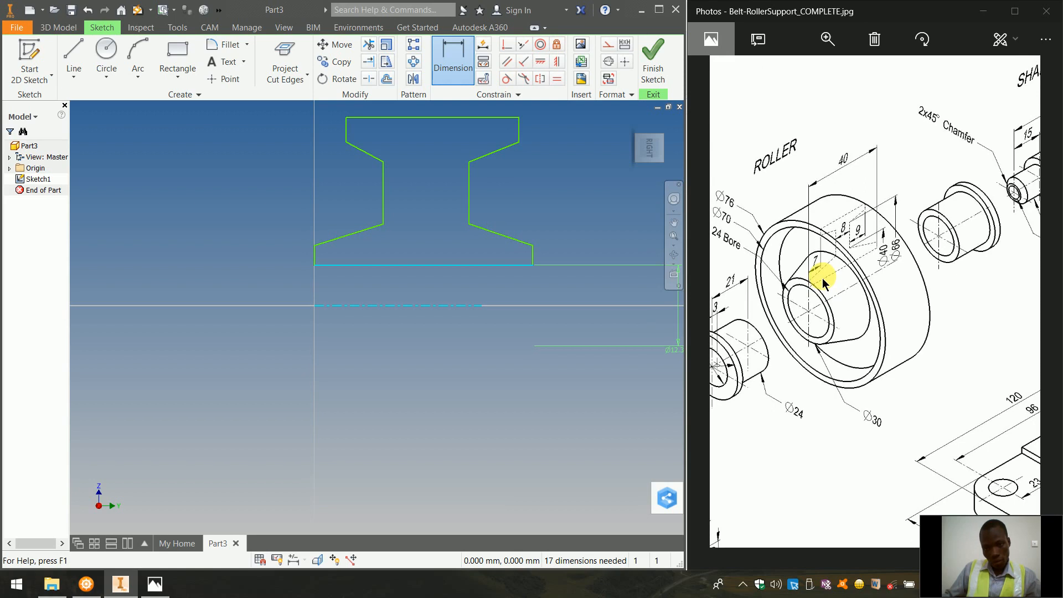
{"action": "scroll", "coordinate": [822, 278], "scroll_direction": "down", "scroll_amount": 1}
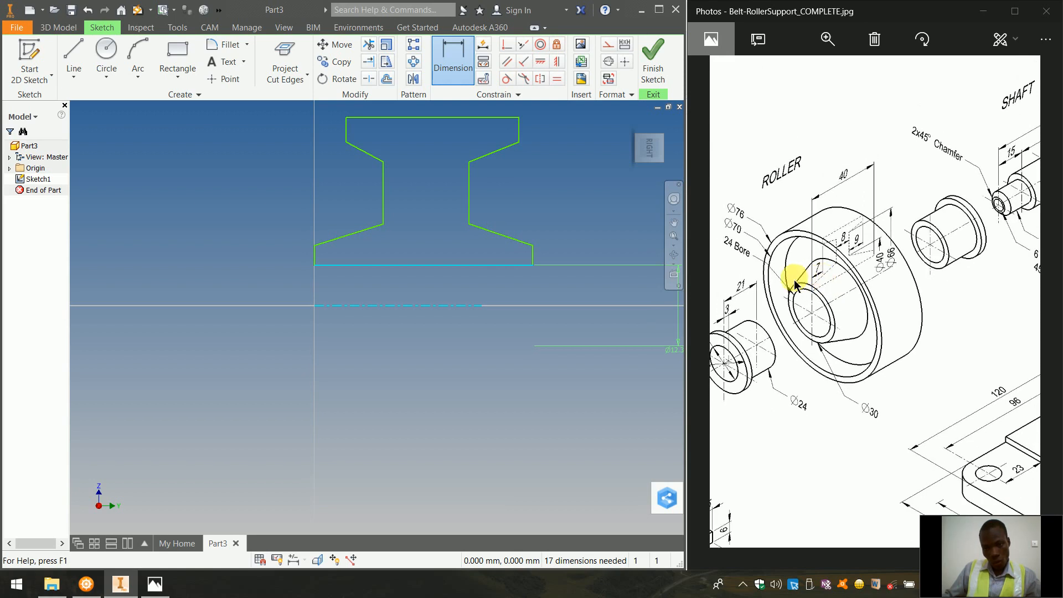
{"action": "left_click", "coordinate": [528, 265]}
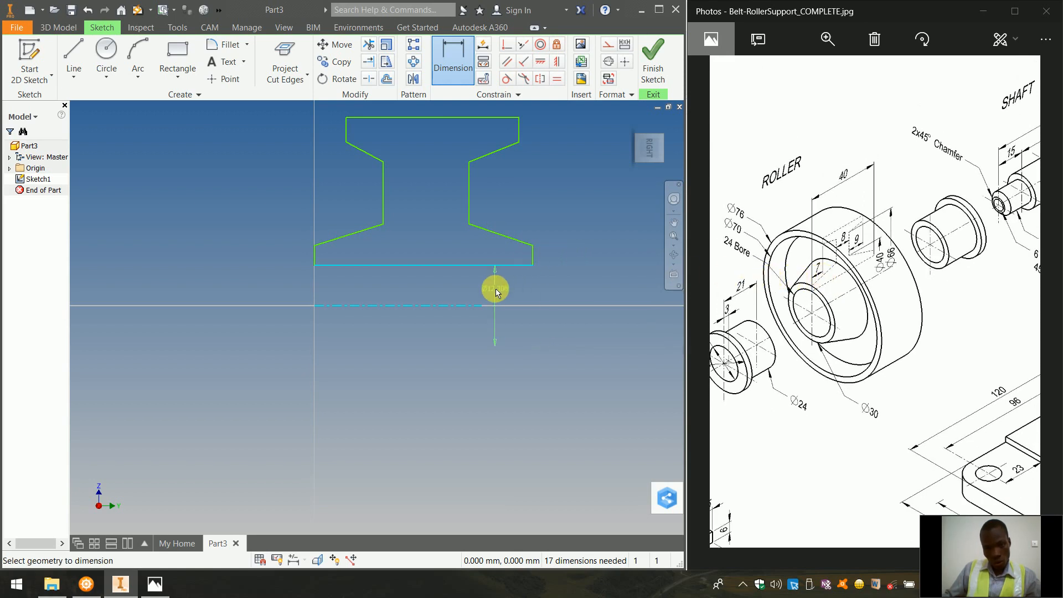
{"action": "left_click", "coordinate": [490, 299]}
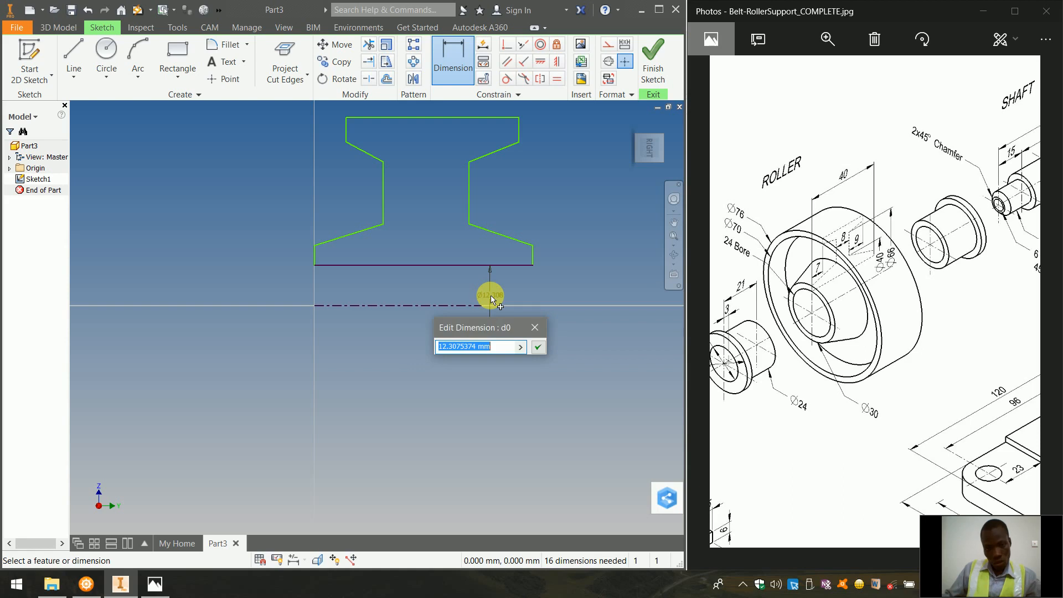
{"action": "type", "text": "24"}
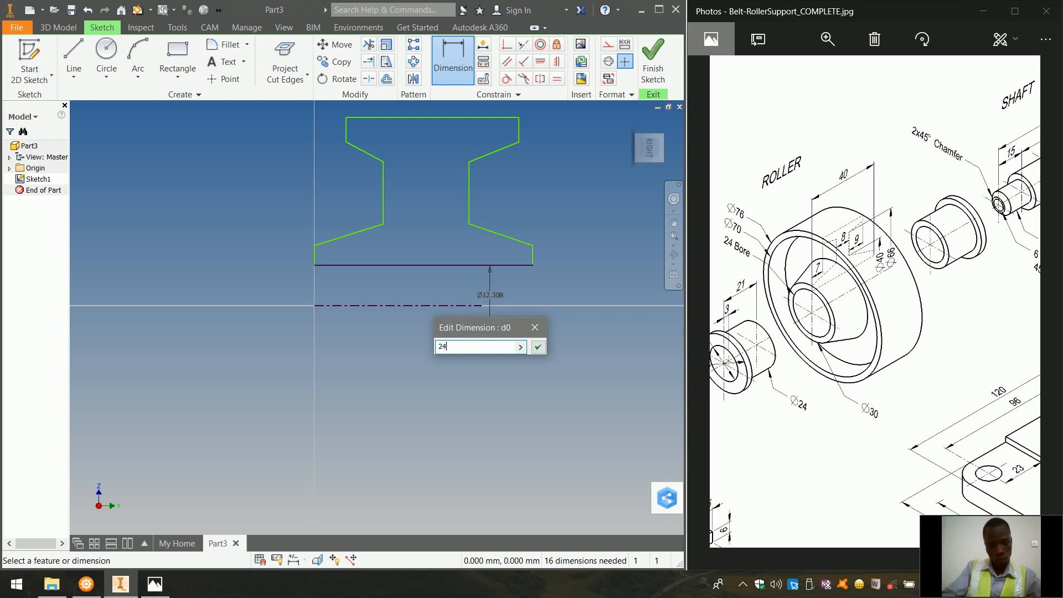
{"action": "key", "text": "Return"}
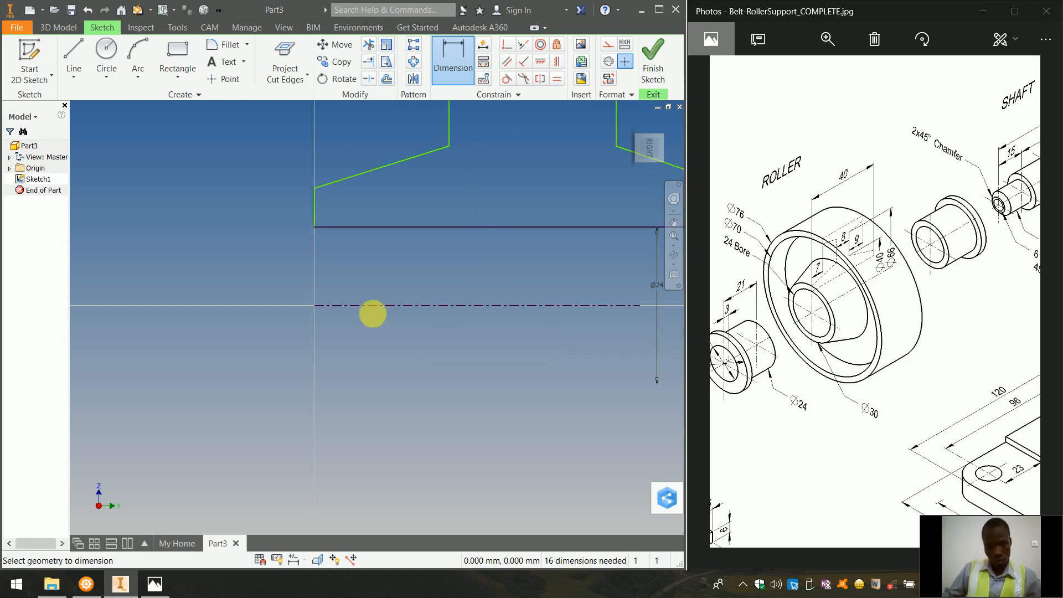
Dimension the upper end of the short vertical edge at the hub's right end as a 30 mm diameter about the centerline.
{"action": "scroll", "coordinate": [302, 295], "scroll_direction": "down", "scroll_amount": 5}
{"action": "scroll", "coordinate": [366, 250], "scroll_direction": "up", "scroll_amount": 5}
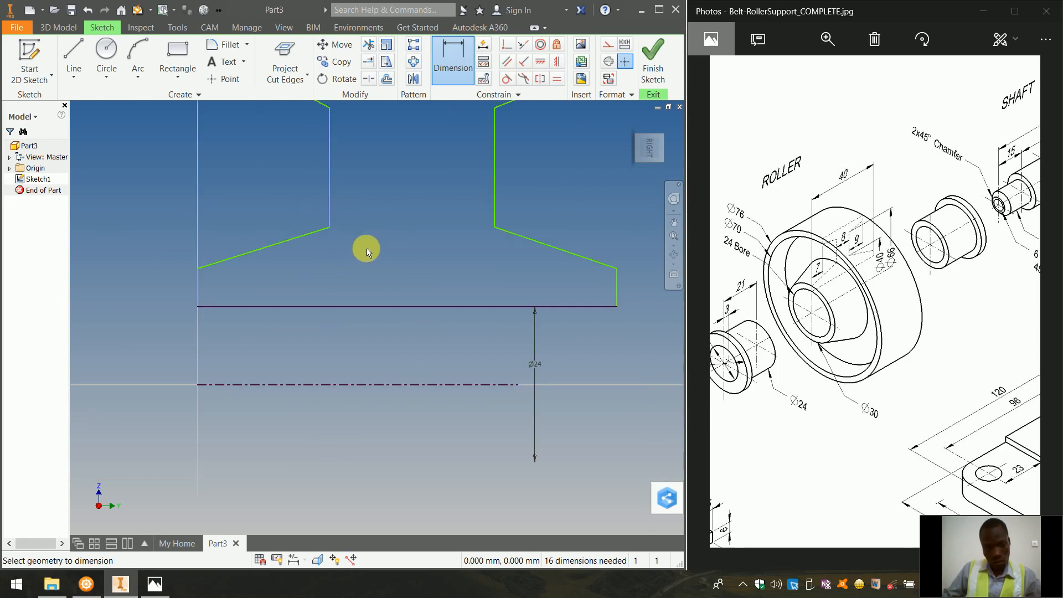
{"action": "scroll", "coordinate": [366, 250], "scroll_direction": "down", "scroll_amount": 3}
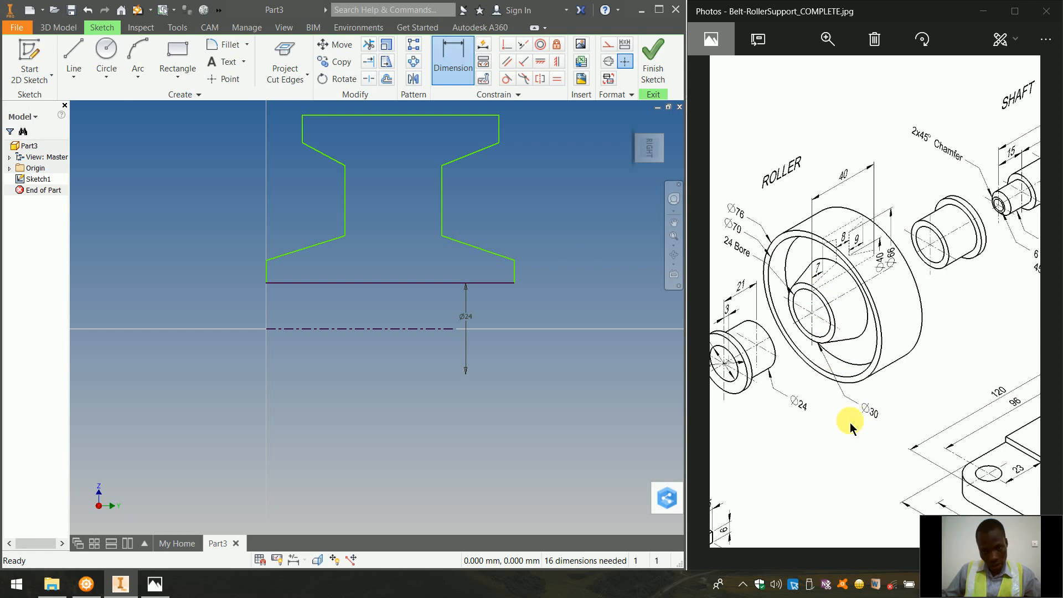
{"action": "left_click", "coordinate": [514, 265]}
{"action": "left_click", "coordinate": [435, 328]}
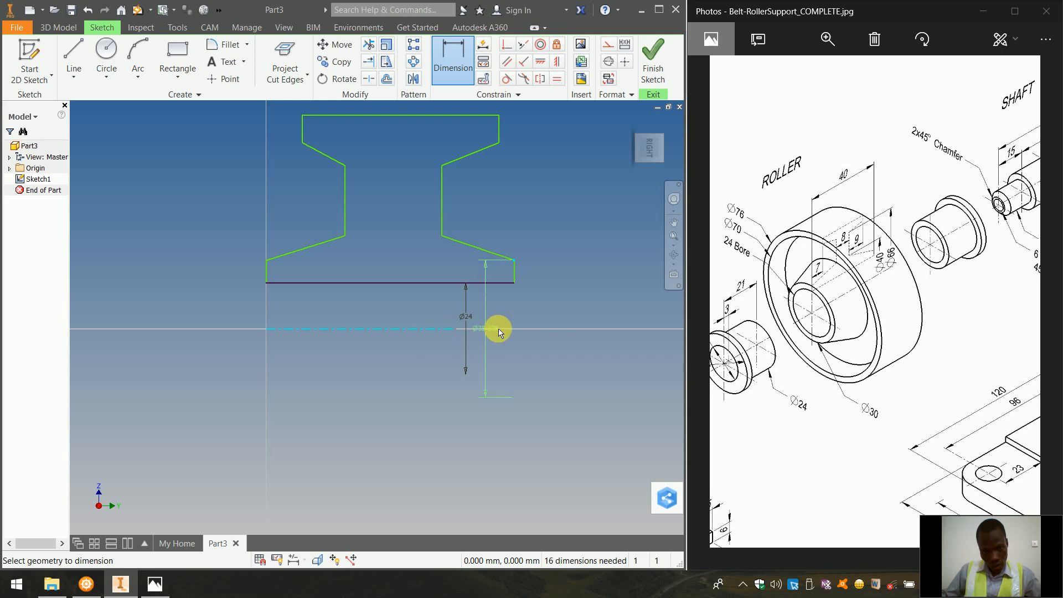
{"action": "left_click", "coordinate": [566, 342]}
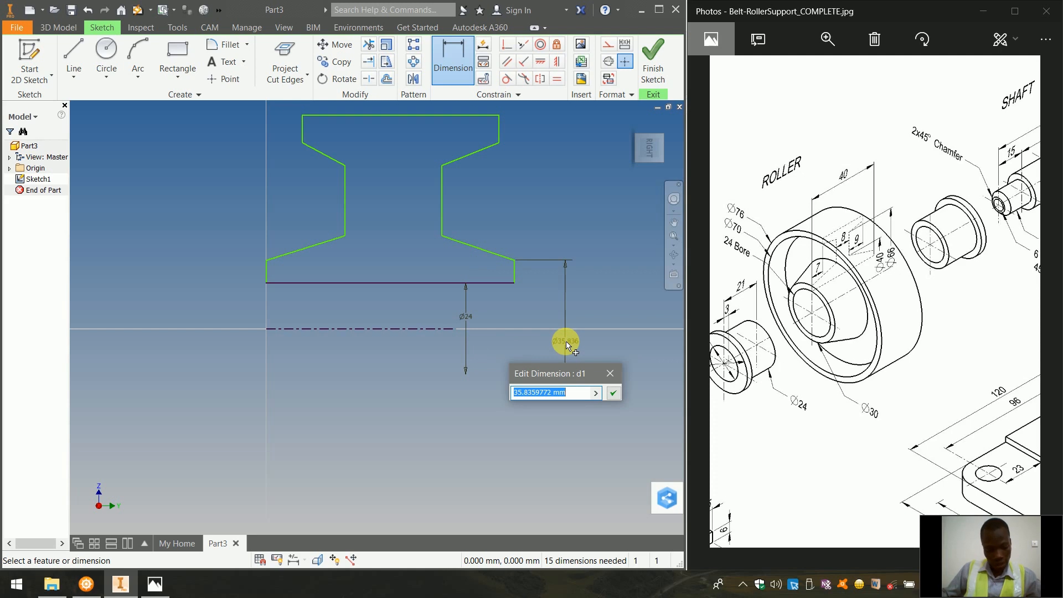
{"action": "type", "text": "30"}
{"action": "key", "text": "Return"}
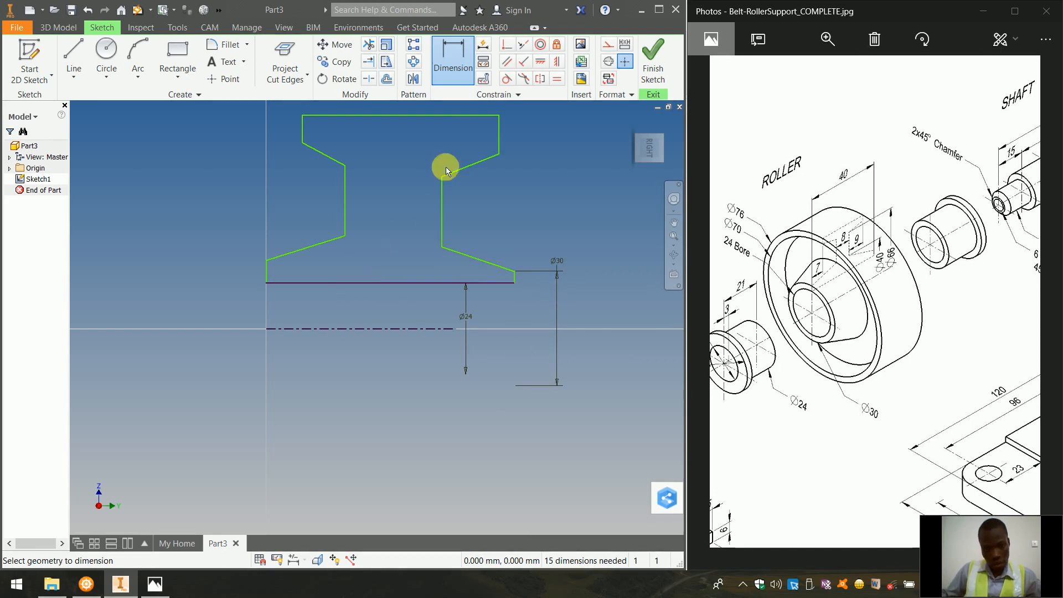
Apply an Equal constraint to the short vertical edges at both ends of the hub.
{"action": "left_click", "coordinate": [551, 83]}
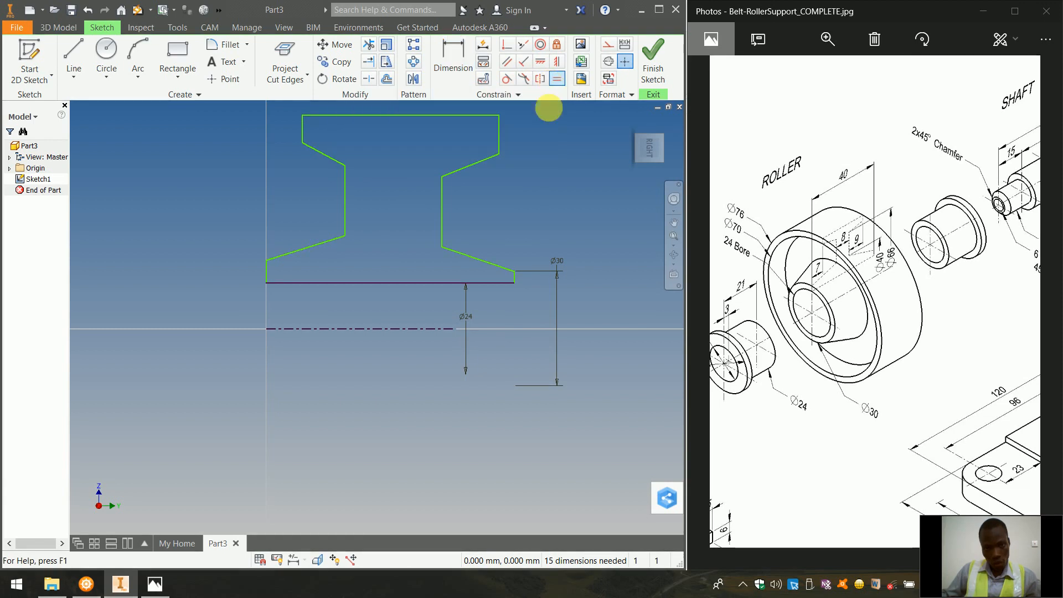
{"action": "left_click", "coordinate": [515, 278]}
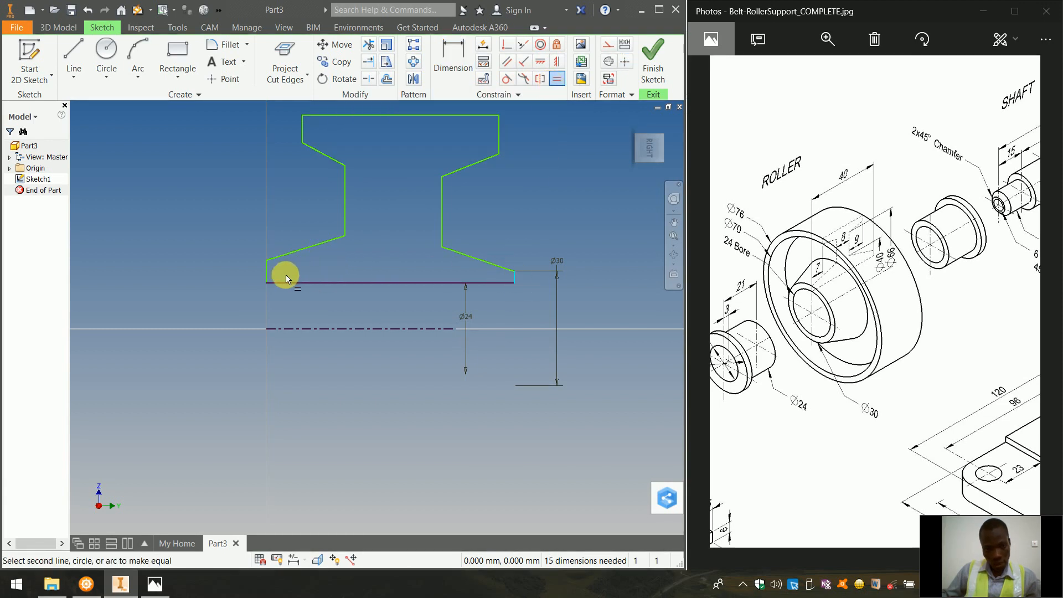
{"action": "left_click", "coordinate": [270, 279]}
{"action": "key", "text": "Escape"}
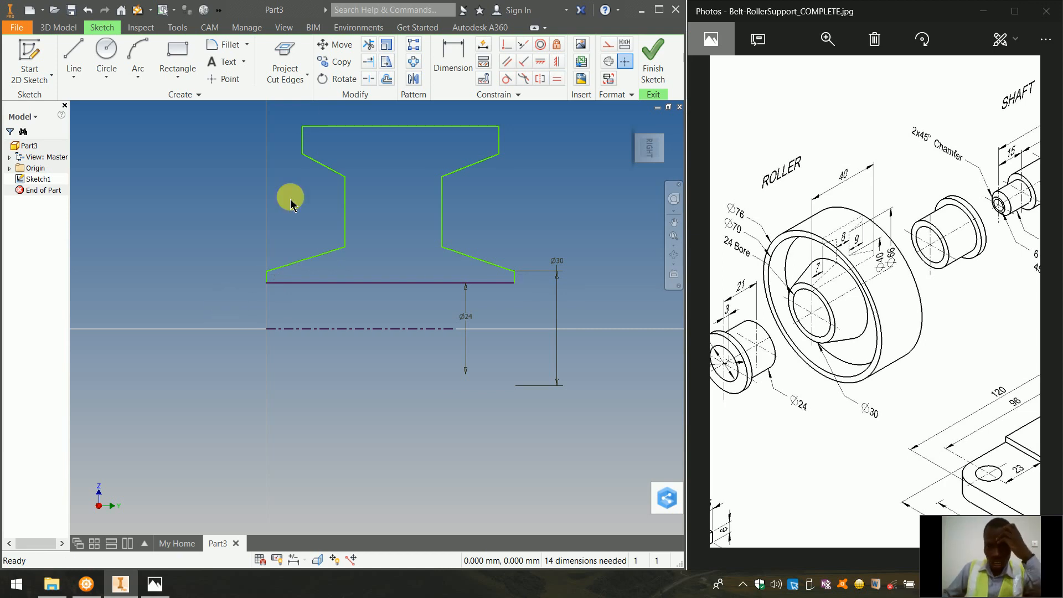
Dimension the distance between the web's two vertical sides and set it to 8 mm.
{"action": "left_click", "coordinate": [465, 53]}
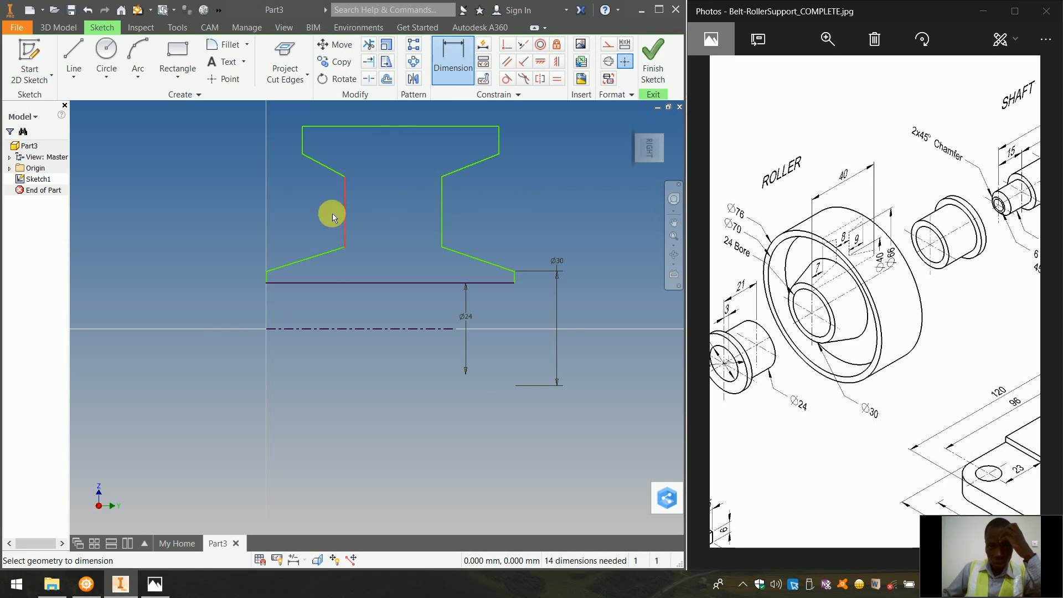
{"action": "left_click", "coordinate": [346, 209]}
{"action": "left_click", "coordinate": [443, 219]}
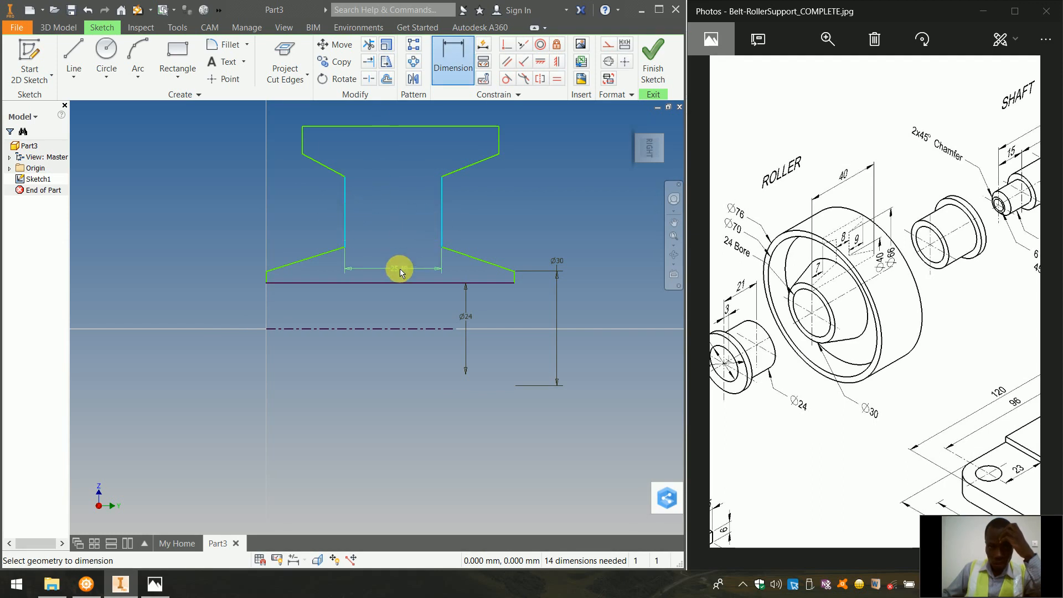
{"action": "left_click", "coordinate": [401, 271]}
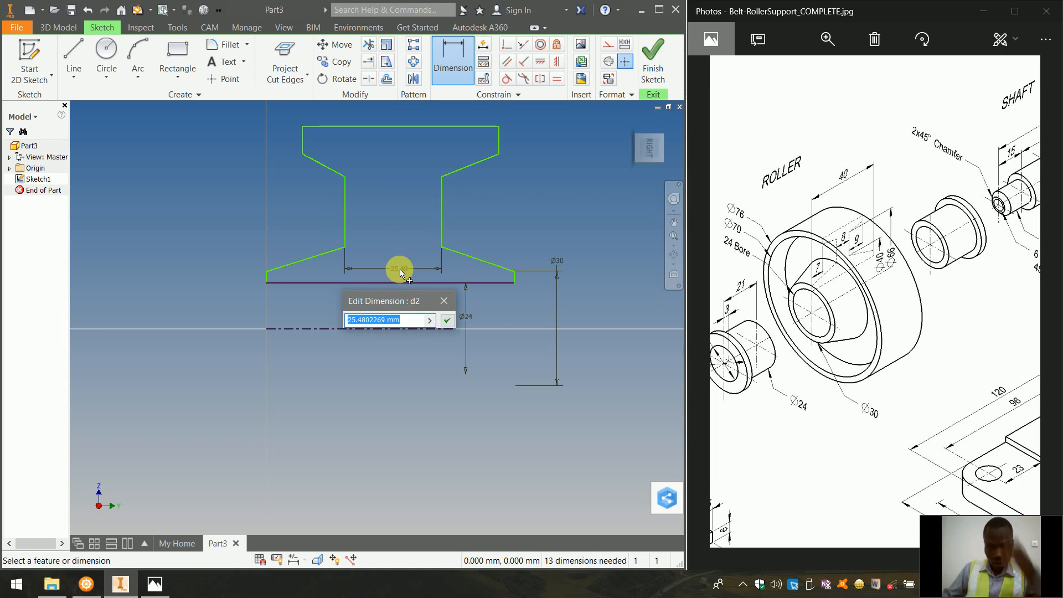
{"action": "type", "text": "8"}
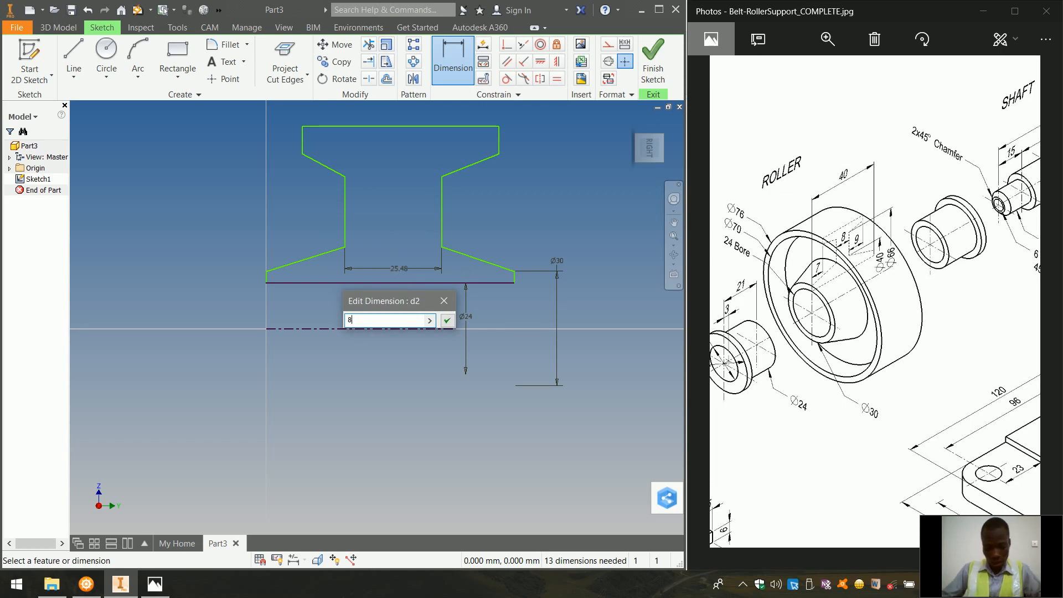
{"action": "key", "text": "Return"}
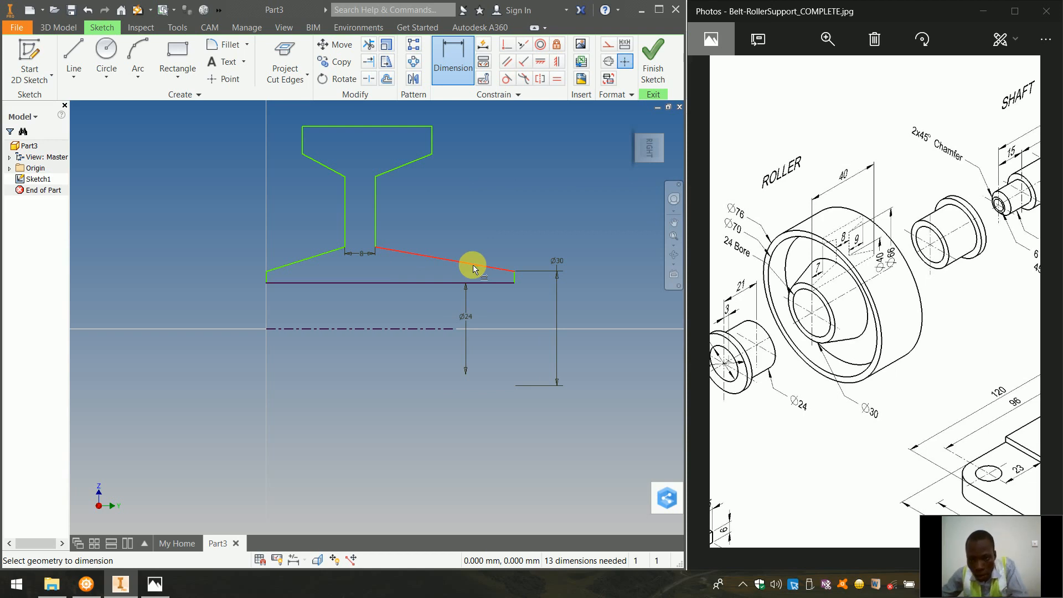
Dimension the web's lower right corner as a 40 mm diameter about the centerline.
{"action": "left_click", "coordinate": [376, 245]}
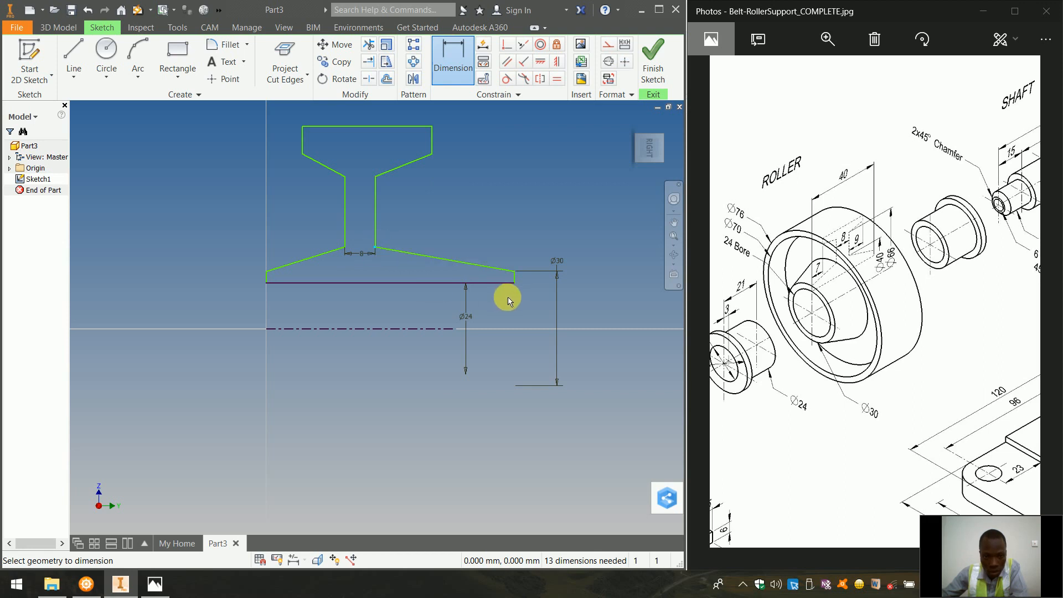
{"action": "left_click", "coordinate": [412, 328]}
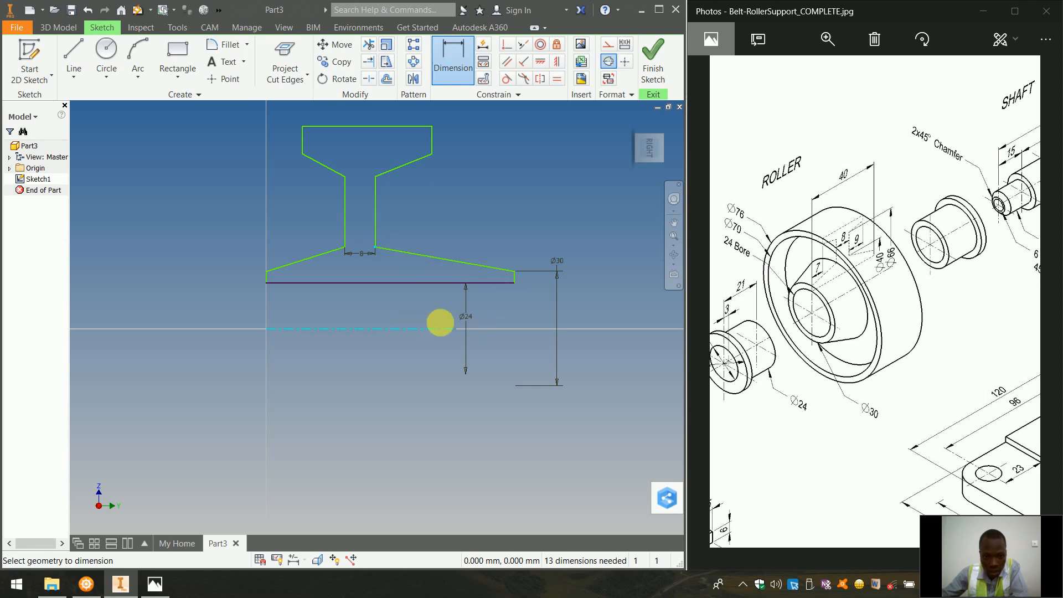
{"action": "left_click", "coordinate": [601, 314]}
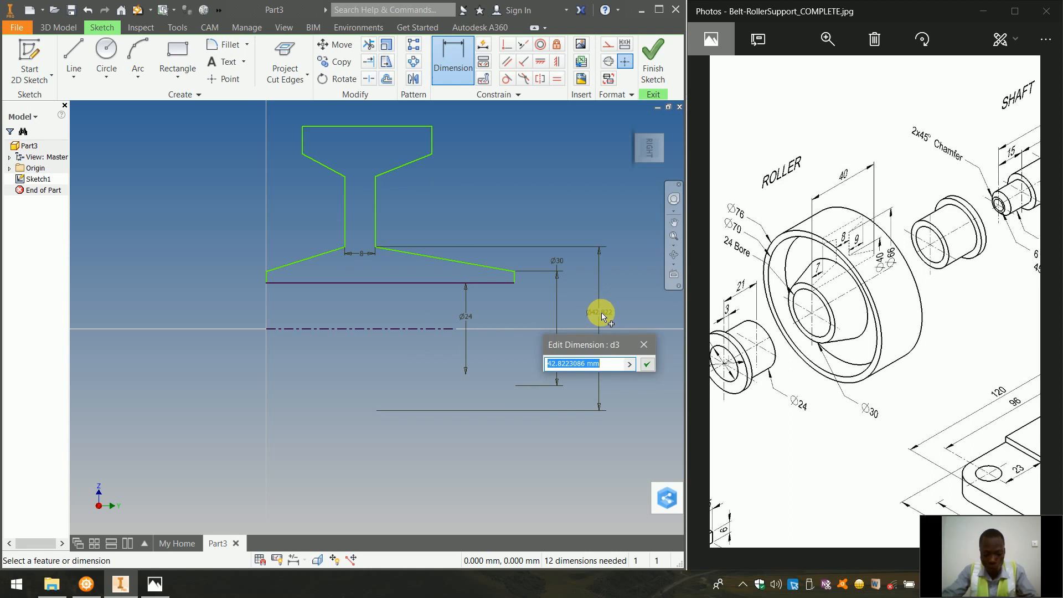
{"action": "type", "text": "40"}
{"action": "key", "text": "Return"}
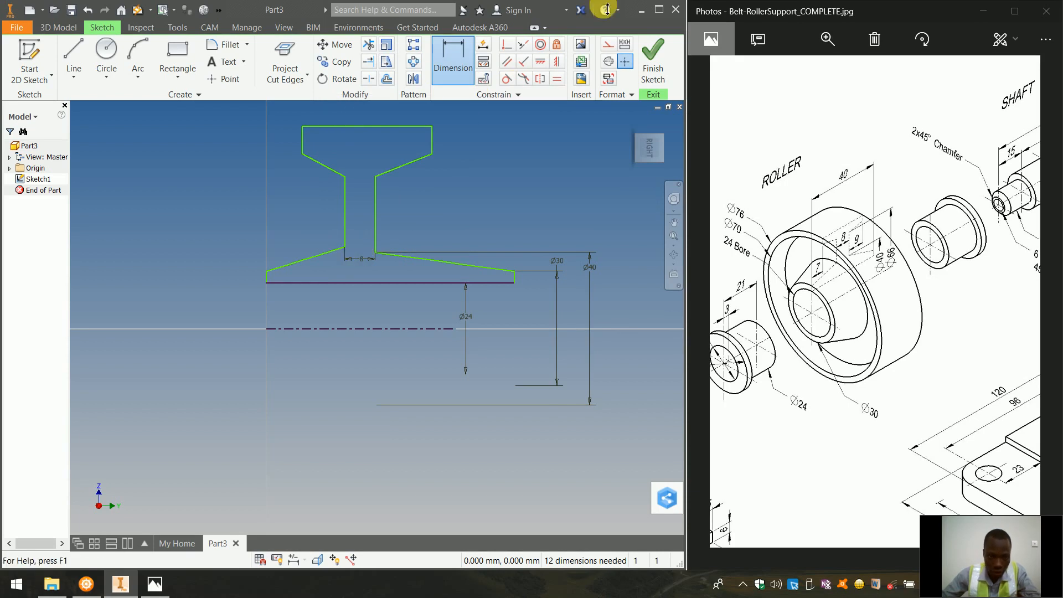
Apply an Equal constraint to the two sloped edges between the web and the hub's ends.
{"action": "left_click", "coordinate": [456, 77]}
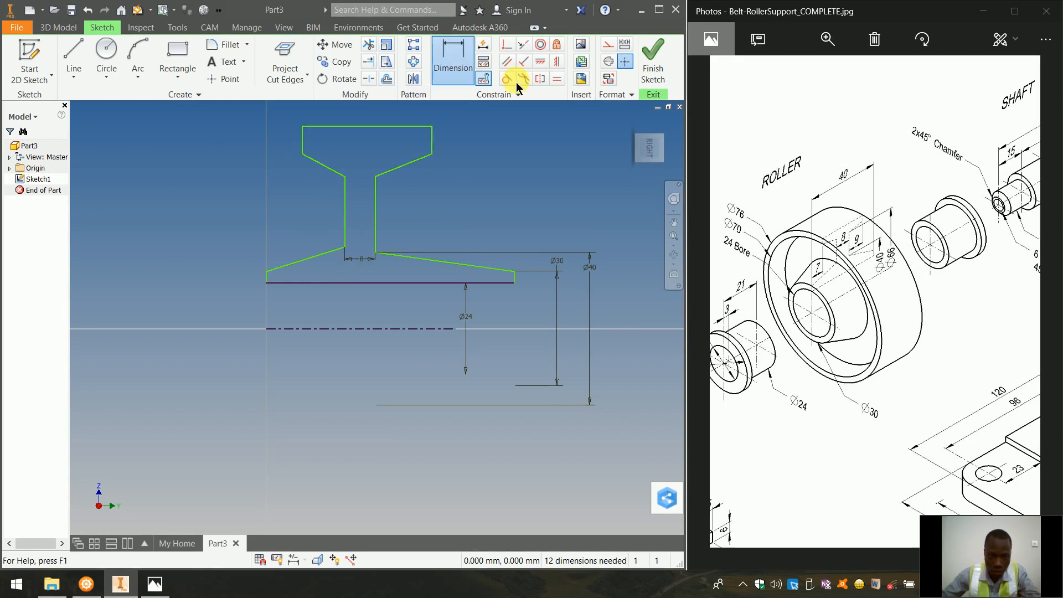
{"action": "left_click", "coordinate": [554, 83]}
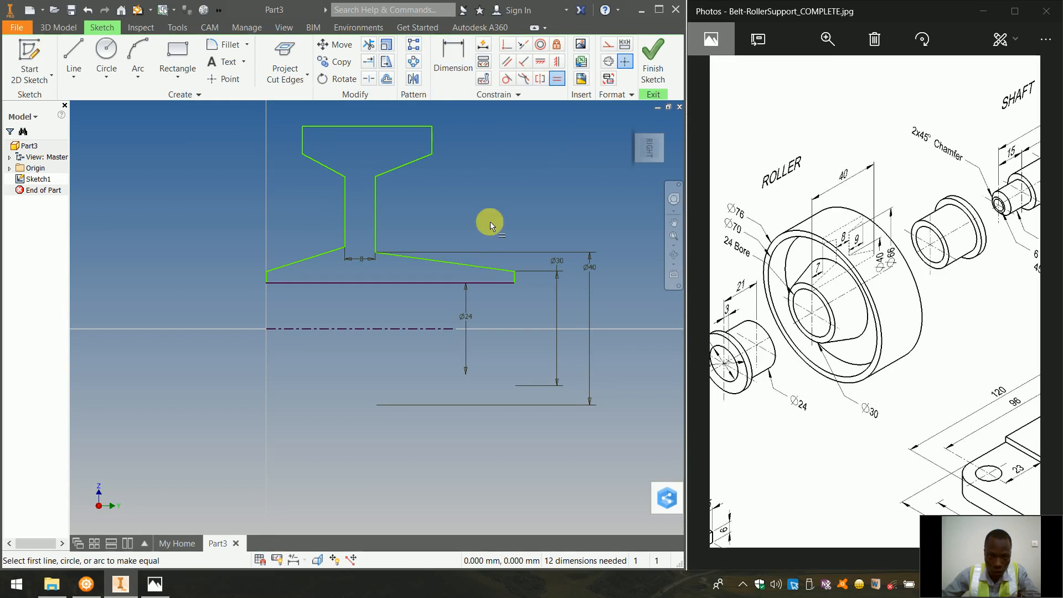
{"action": "left_click", "coordinate": [473, 266]}
{"action": "left_click", "coordinate": [338, 252]}
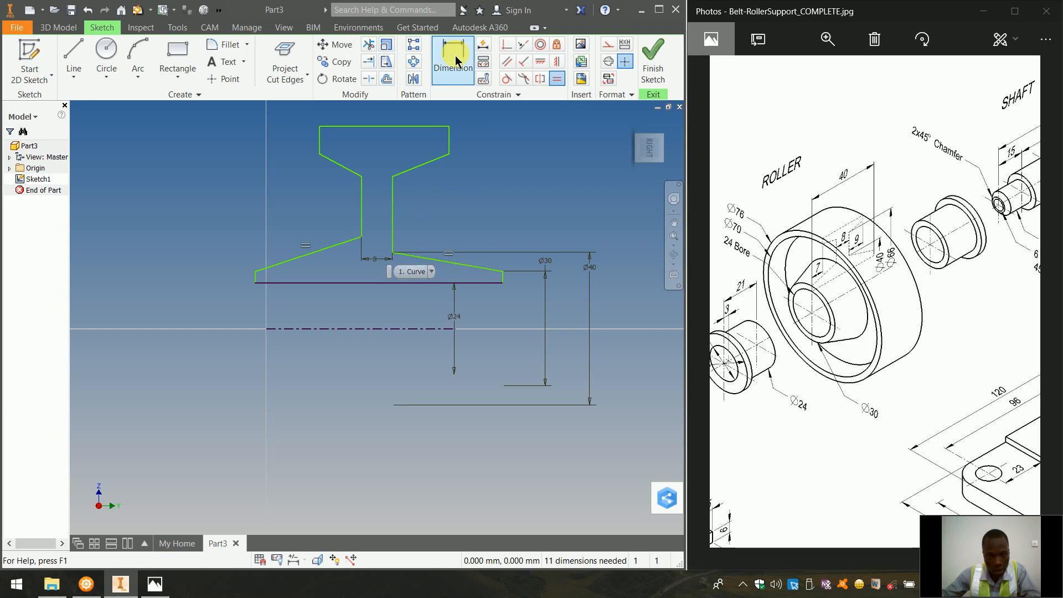
Align the web's two lower corners with a Horizontal constraint.
{"action": "left_click", "coordinate": [540, 61]}
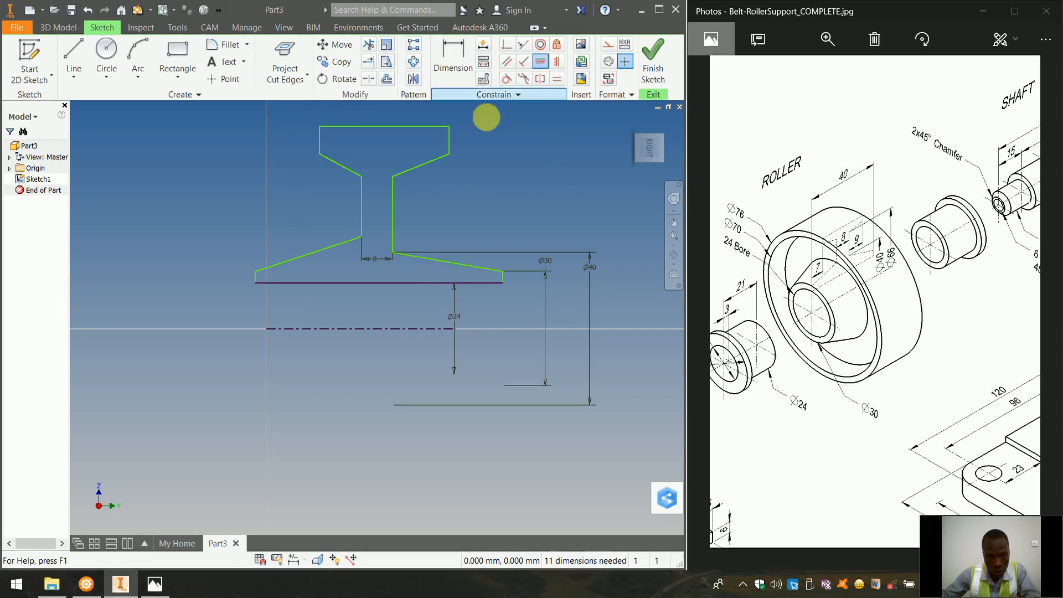
{"action": "left_click", "coordinate": [391, 254]}
{"action": "left_click", "coordinate": [362, 240]}
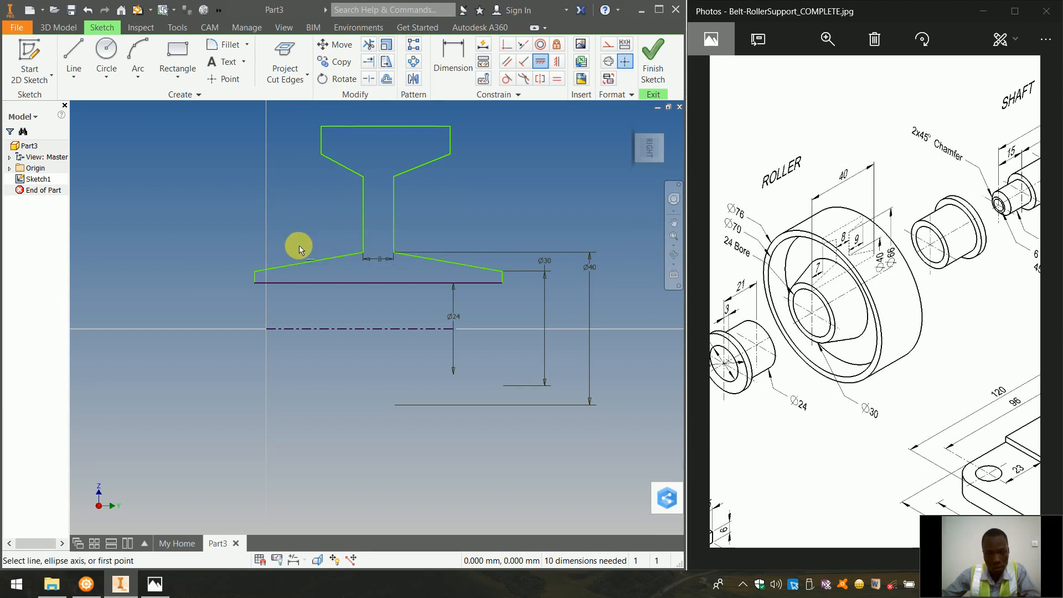
{"action": "left_click", "coordinate": [355, 82]}
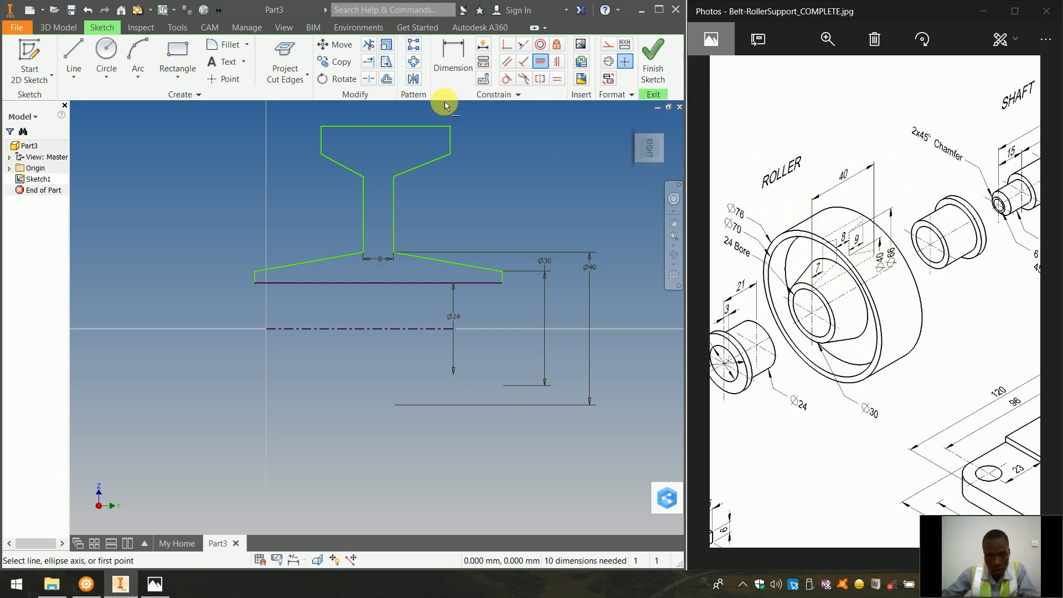
Dimension the length of the hub's horizontal bore edge and set it to 40 mm.
{"action": "left_click", "coordinate": [450, 78]}
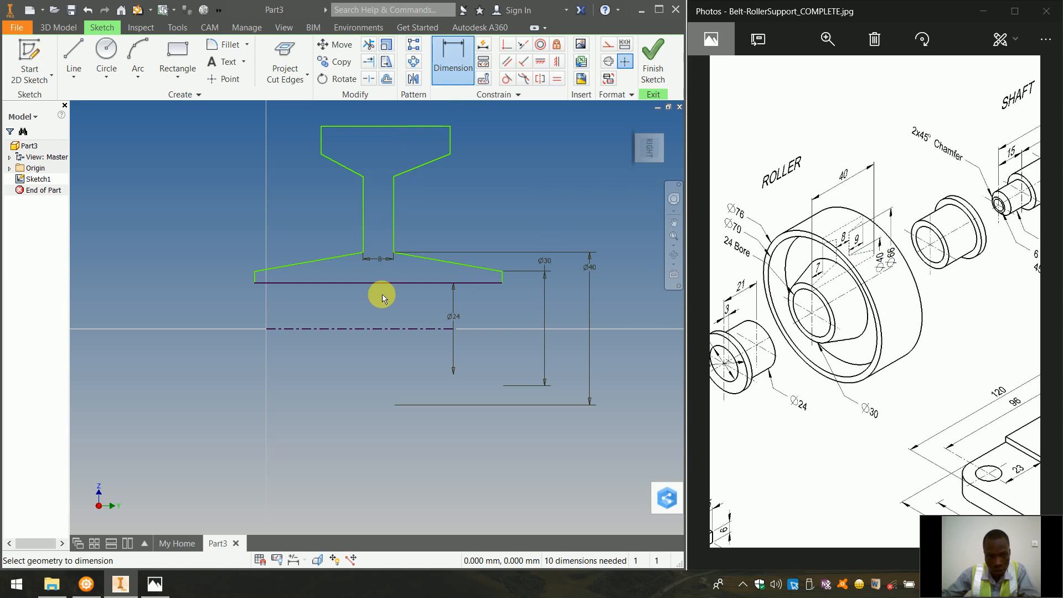
{"action": "left_click", "coordinate": [298, 283]}
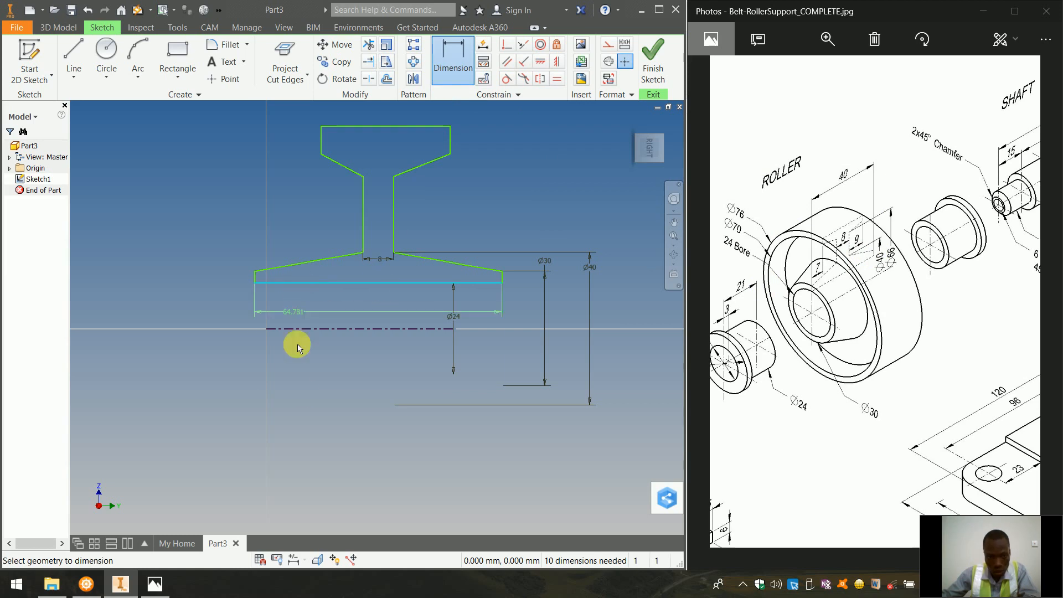
{"action": "left_click", "coordinate": [328, 443]}
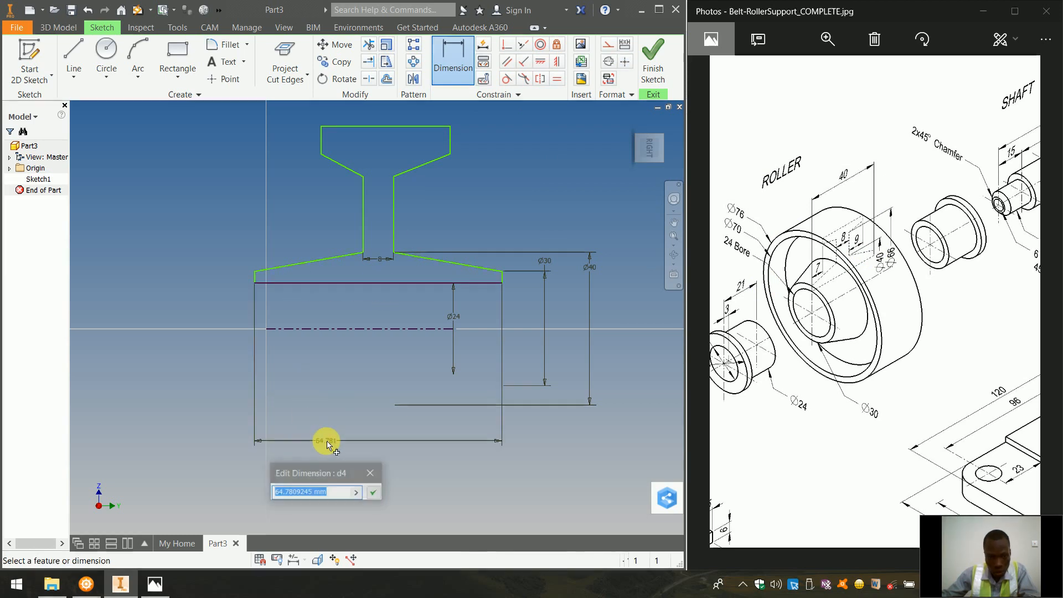
{"action": "type", "text": "4"}
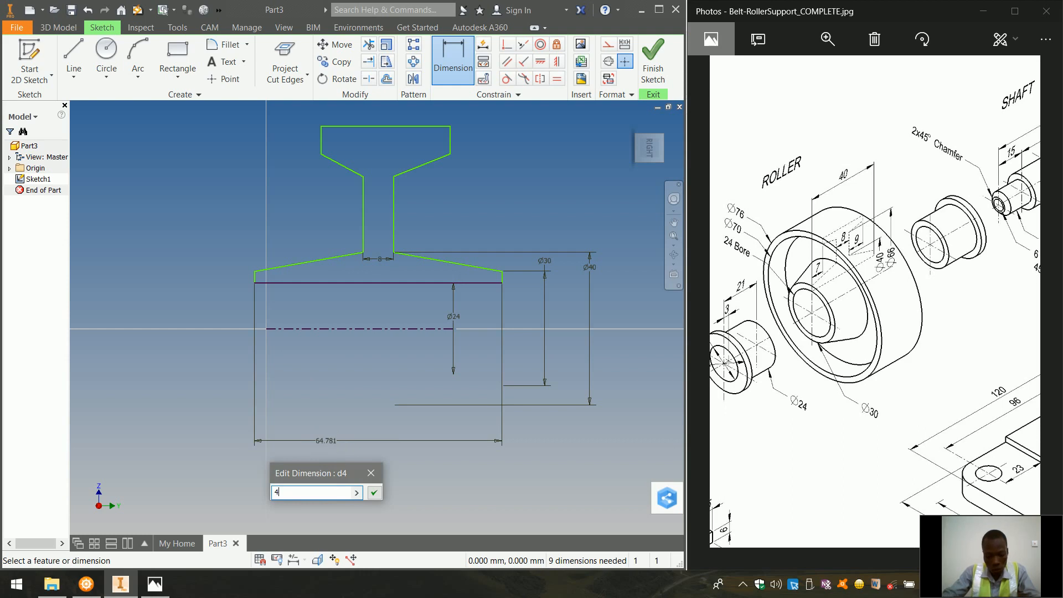
{"action": "type", "text": "0"}
{"action": "key", "text": "Return"}
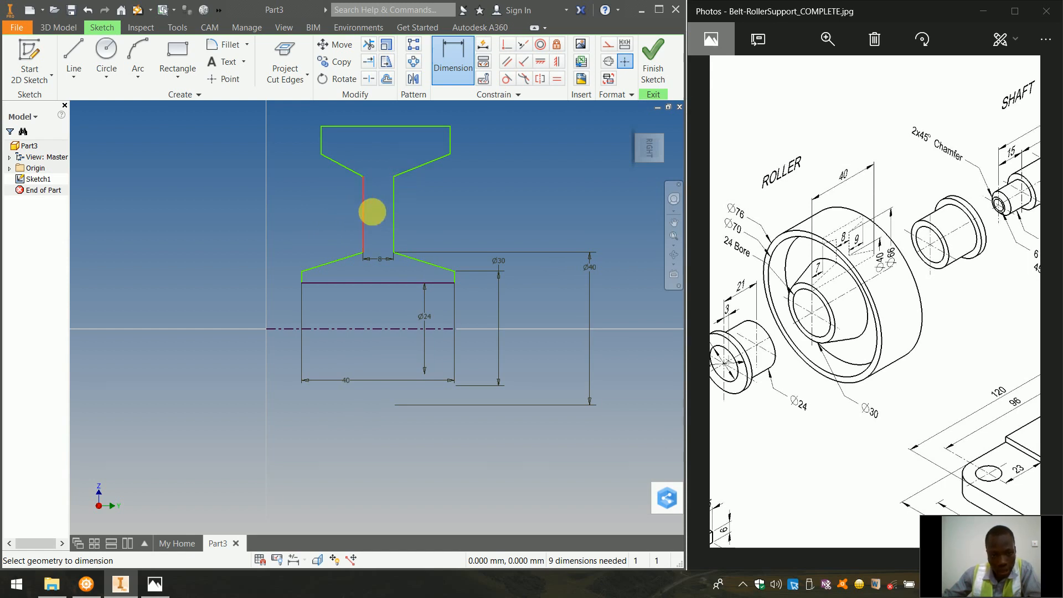
Apply an Equal constraint to the web's two vertical sides.
{"action": "left_click", "coordinate": [563, 81]}
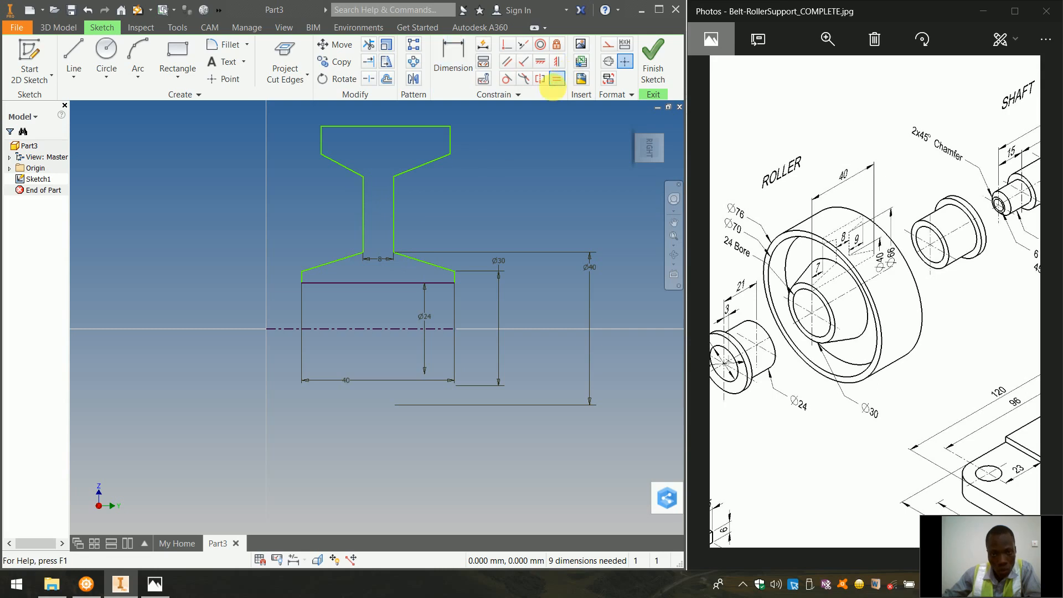
{"action": "left_click", "coordinate": [394, 206]}
{"action": "left_click", "coordinate": [364, 216]}
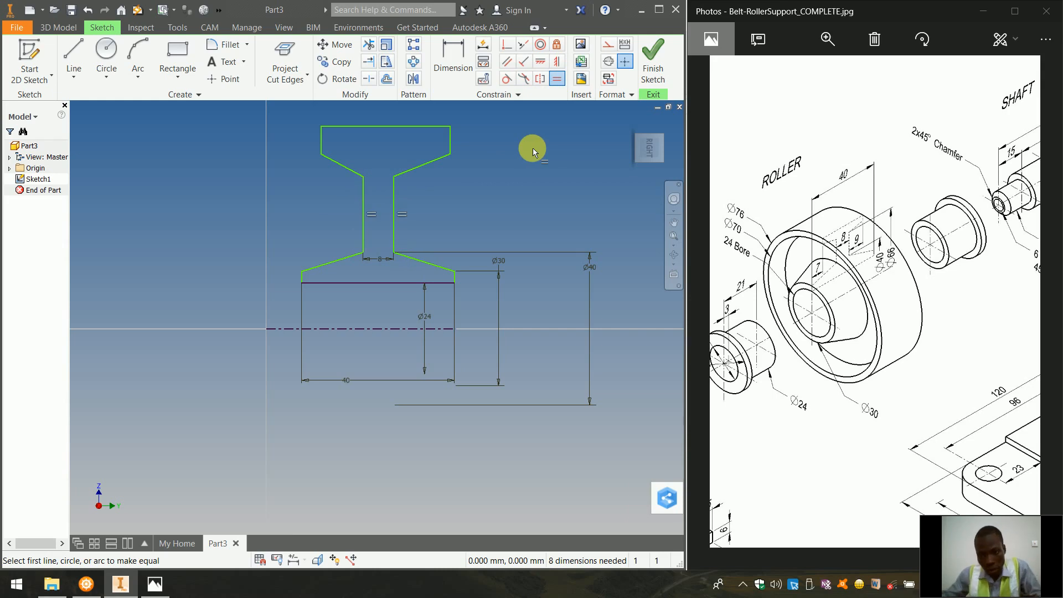
Try to dimension the horizontal distance between the hub's right end and the web's right side.
{"action": "left_click", "coordinate": [452, 62]}
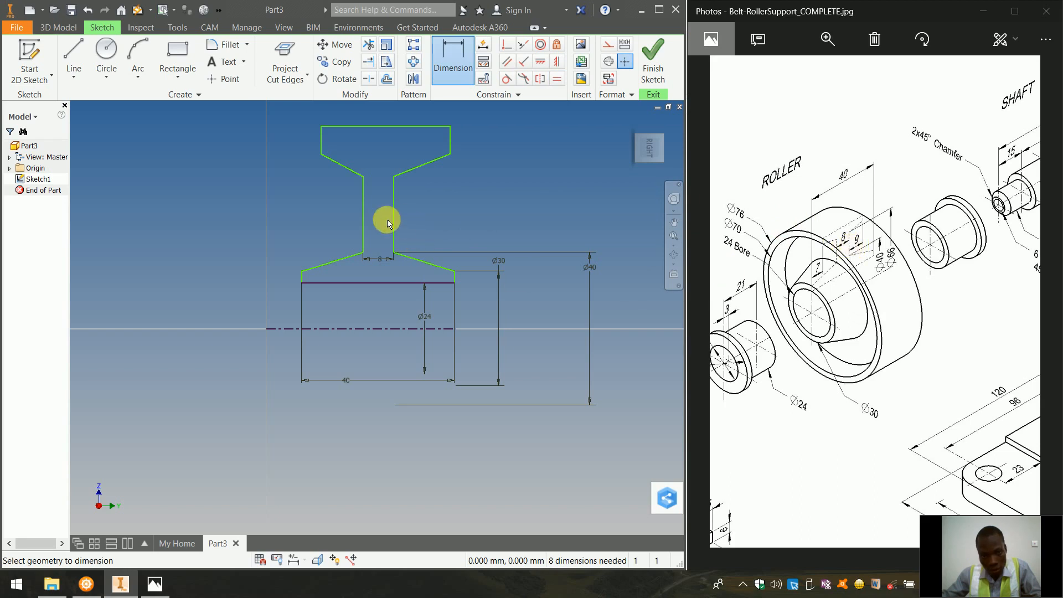
{"action": "left_click", "coordinate": [453, 277]}
{"action": "left_click", "coordinate": [423, 219]}
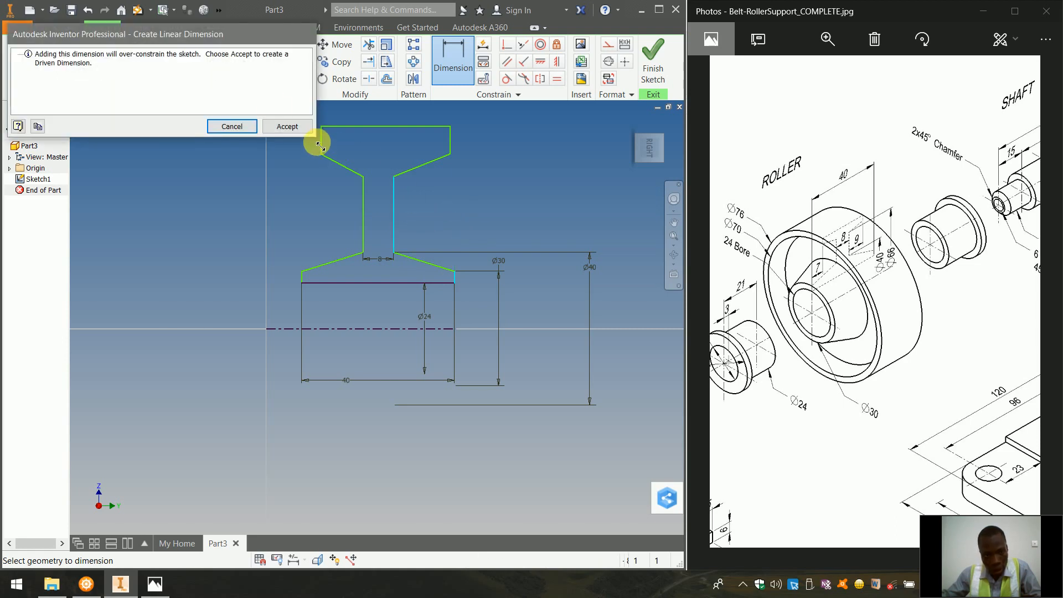
{"action": "left_click", "coordinate": [218, 129]}
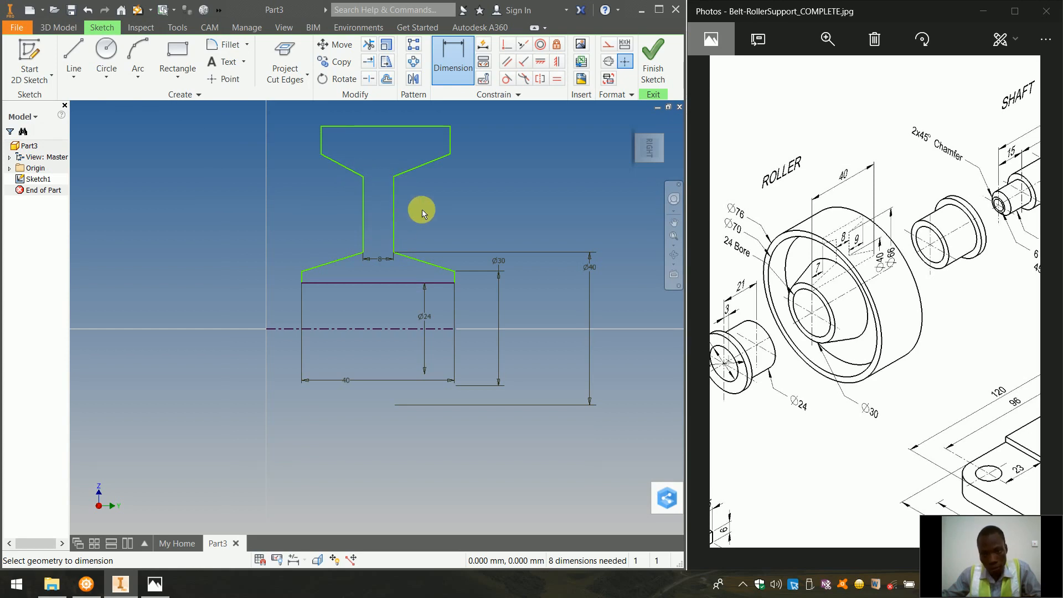
{"action": "left_click", "coordinate": [378, 262]}
{"action": "left_click", "coordinate": [375, 257]}
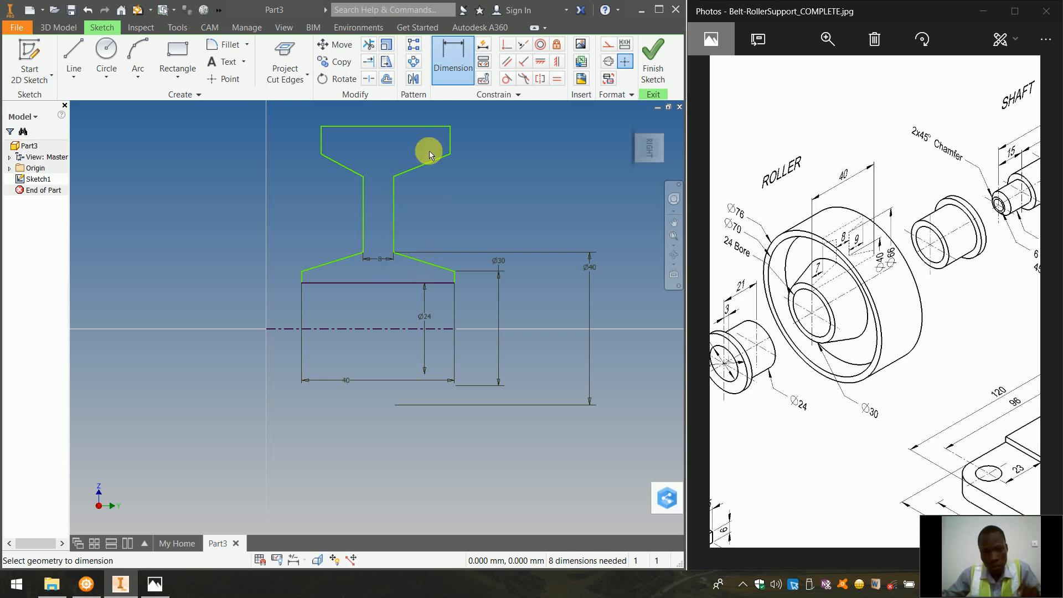
Apply Equal constraints to the rim's two sloped edges and to its two vertical ends.
{"action": "left_click", "coordinate": [556, 79]}
{"action": "left_click", "coordinate": [437, 159]}
{"action": "left_click", "coordinate": [351, 170]}
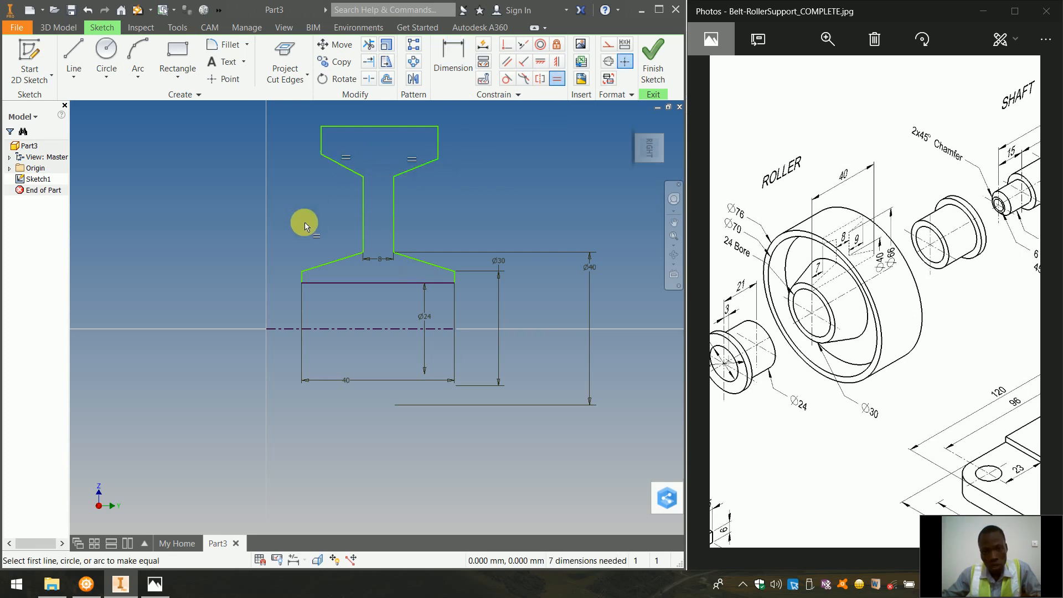
{"action": "left_click", "coordinate": [440, 143]}
{"action": "left_click", "coordinate": [323, 141]}
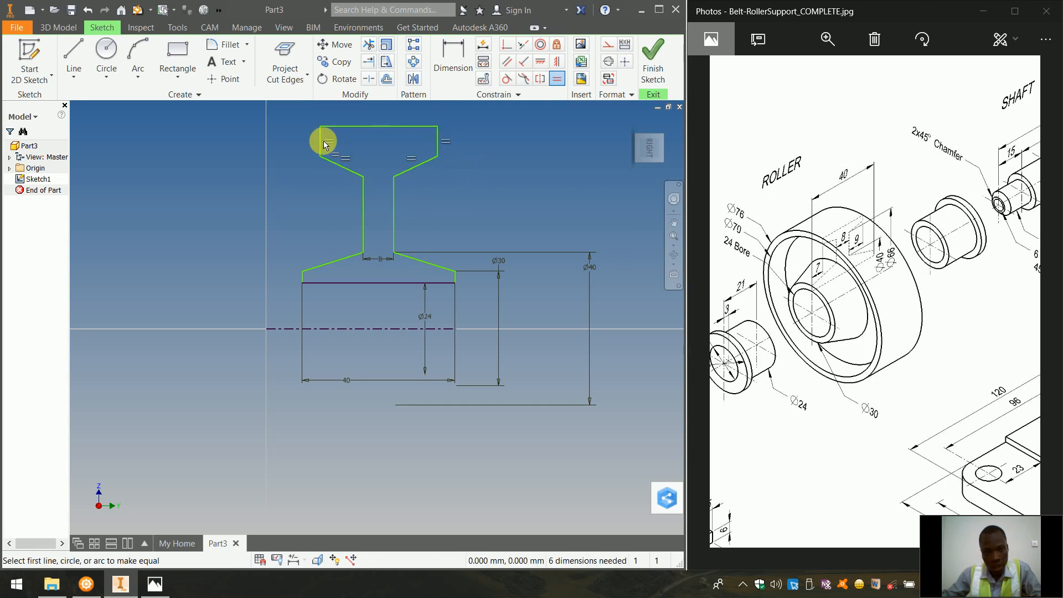
{"action": "key", "text": "Escape"}
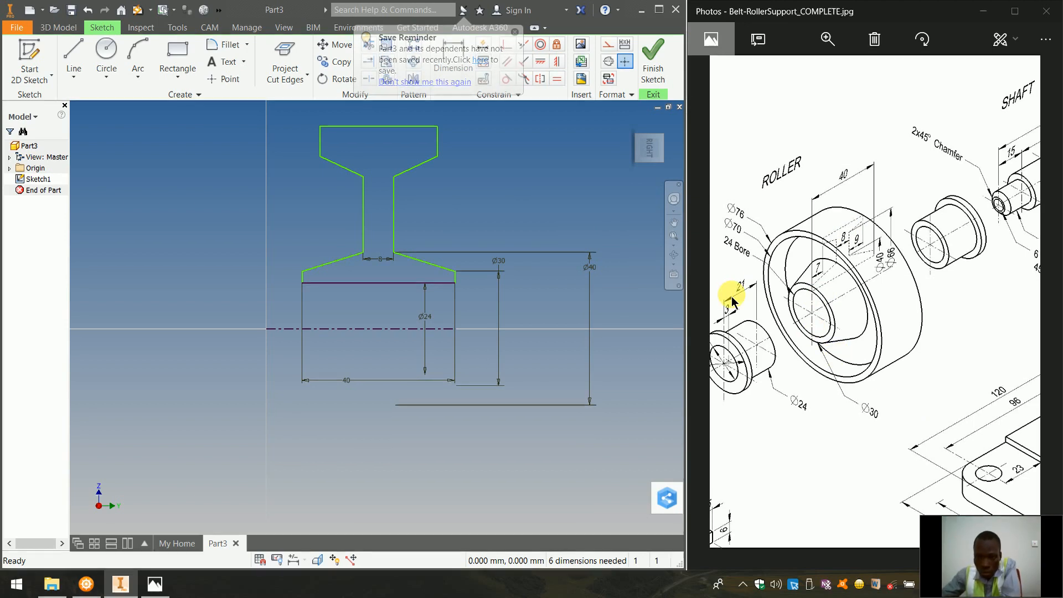
Dimension the horizontal offset between the hub's left end and the rim's left end and set it to 7 mm.
{"action": "left_click", "coordinate": [459, 52]}
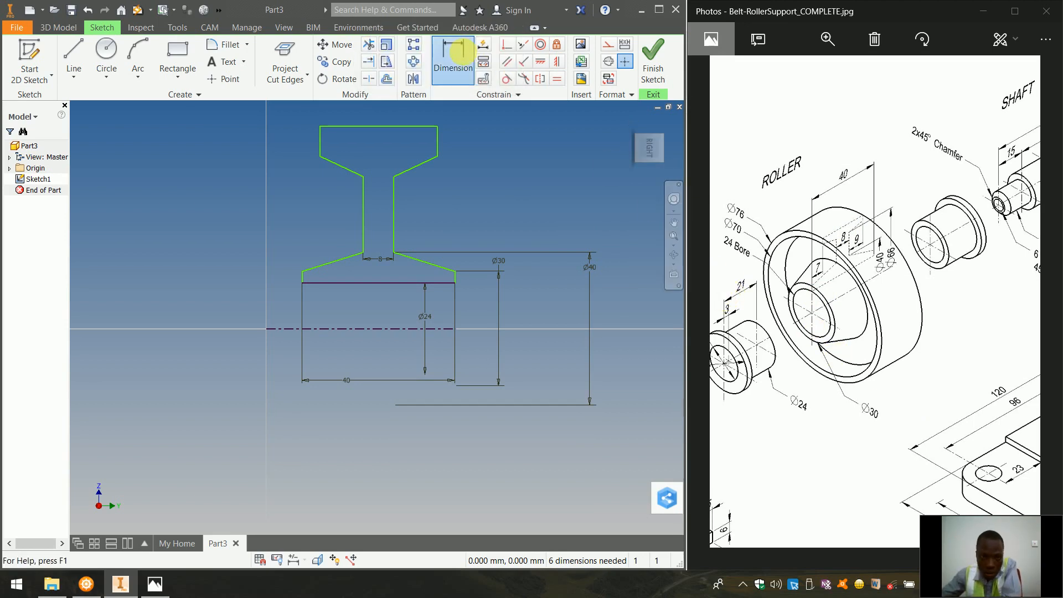
{"action": "left_click", "coordinate": [303, 276]}
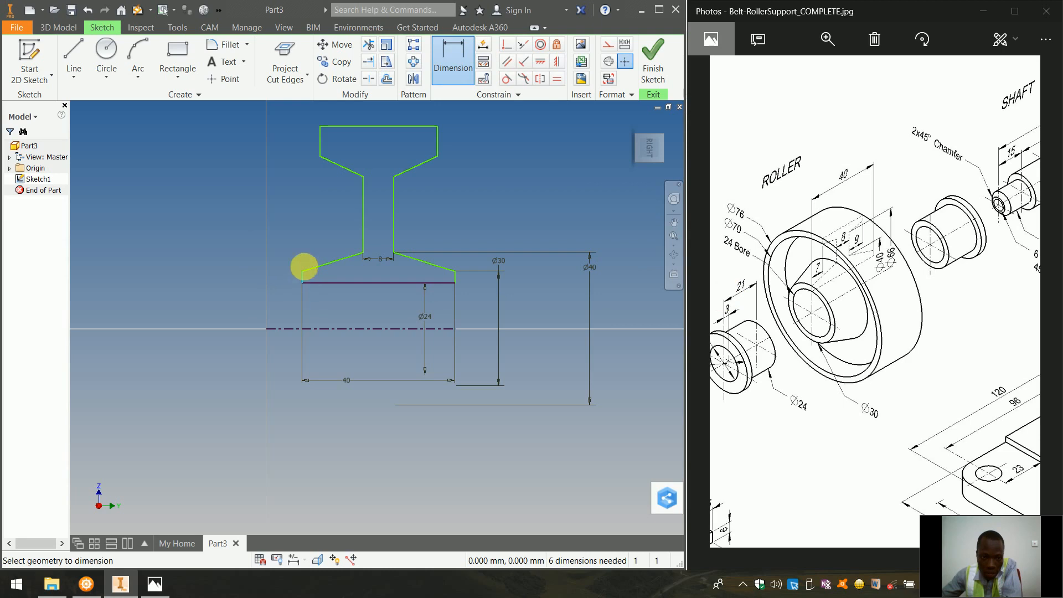
{"action": "left_click", "coordinate": [319, 138]}
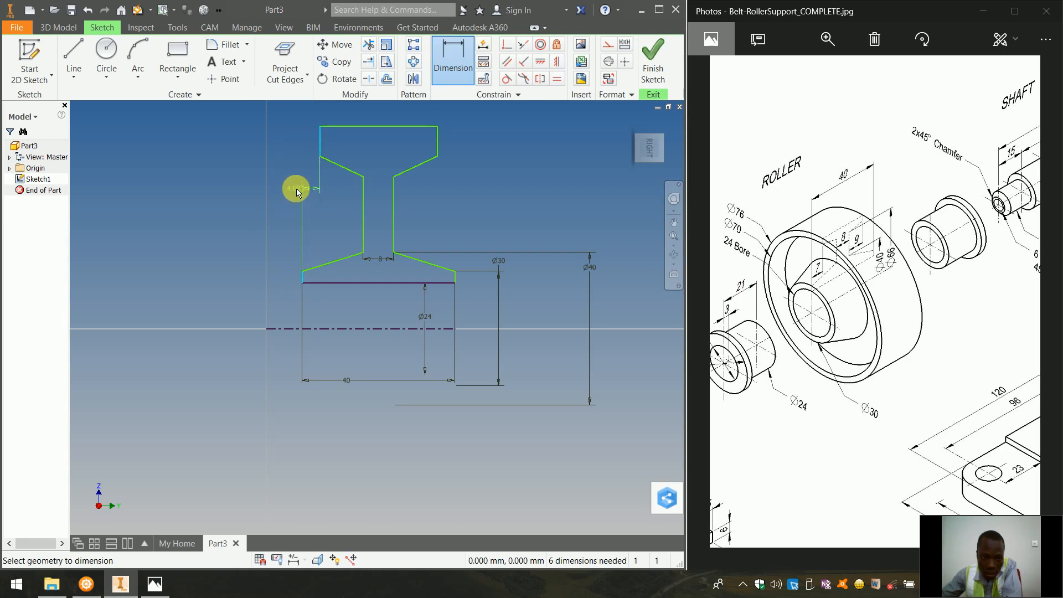
{"action": "left_click", "coordinate": [297, 189]}
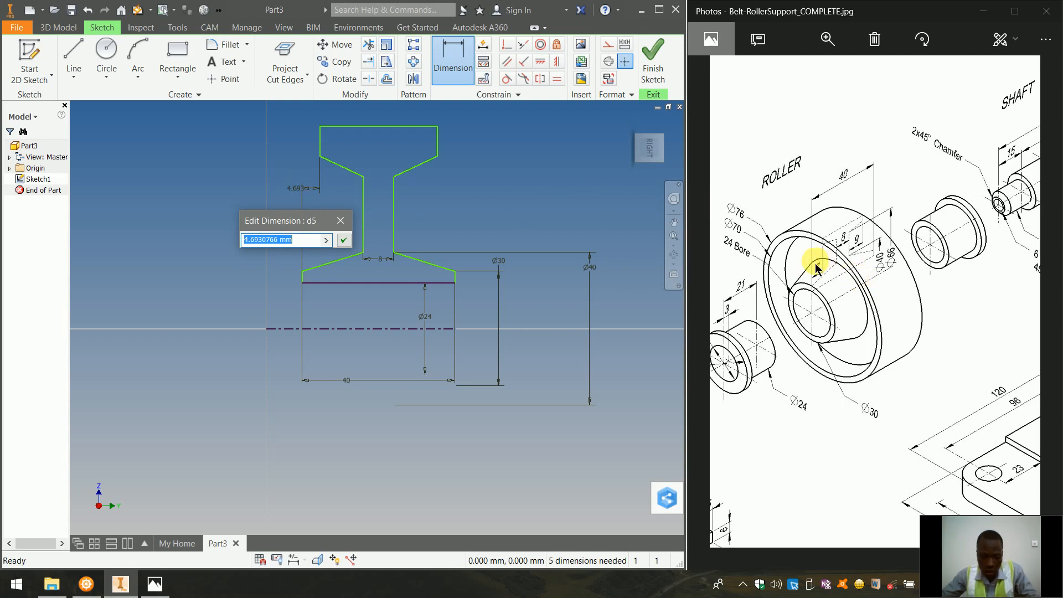
{"action": "type", "text": "7"}
{"action": "key", "text": "Return"}
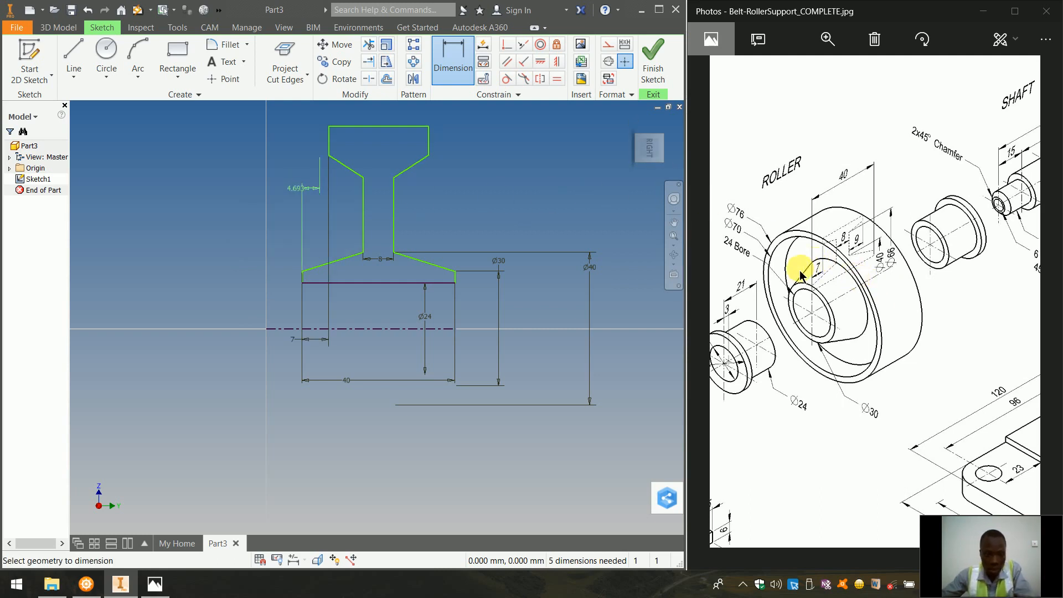
Dimension the rim's outer horizontal edge as a 76 mm diameter about the centerline.
{"action": "left_click", "coordinate": [396, 127]}
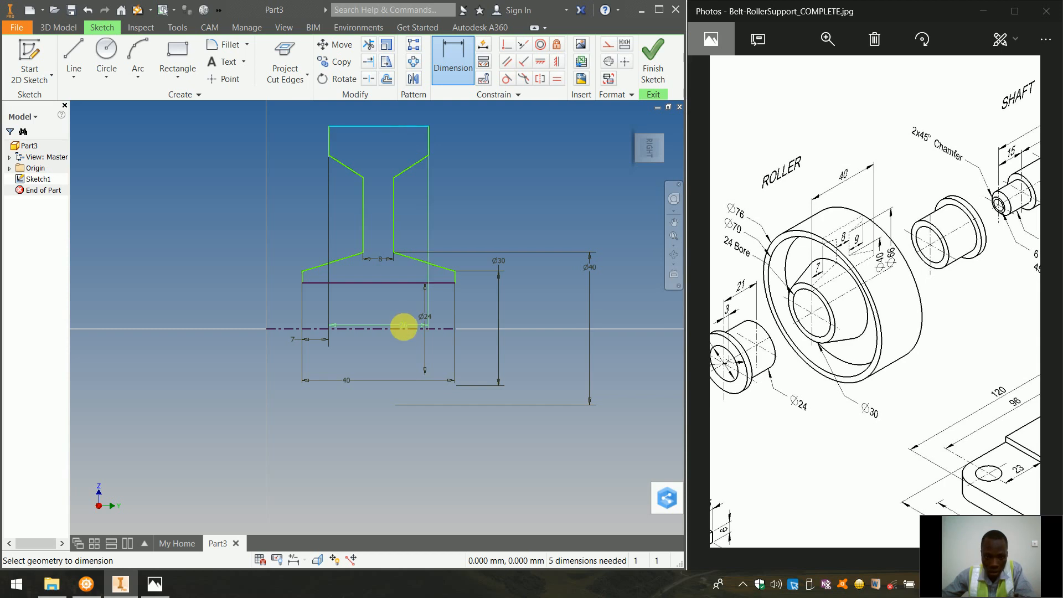
{"action": "left_click", "coordinate": [368, 329]}
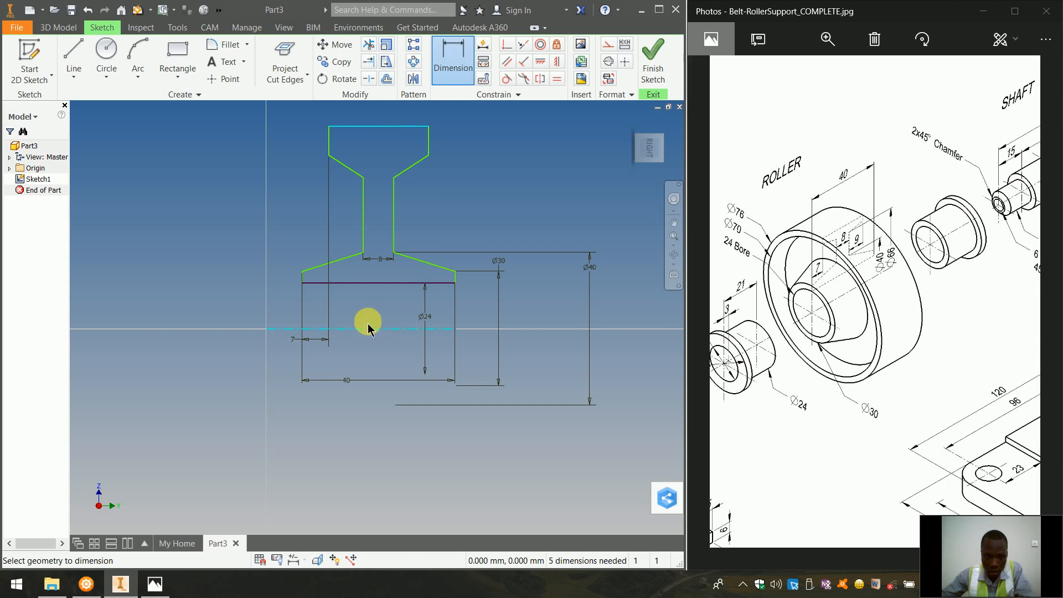
{"action": "left_click", "coordinate": [219, 296]}
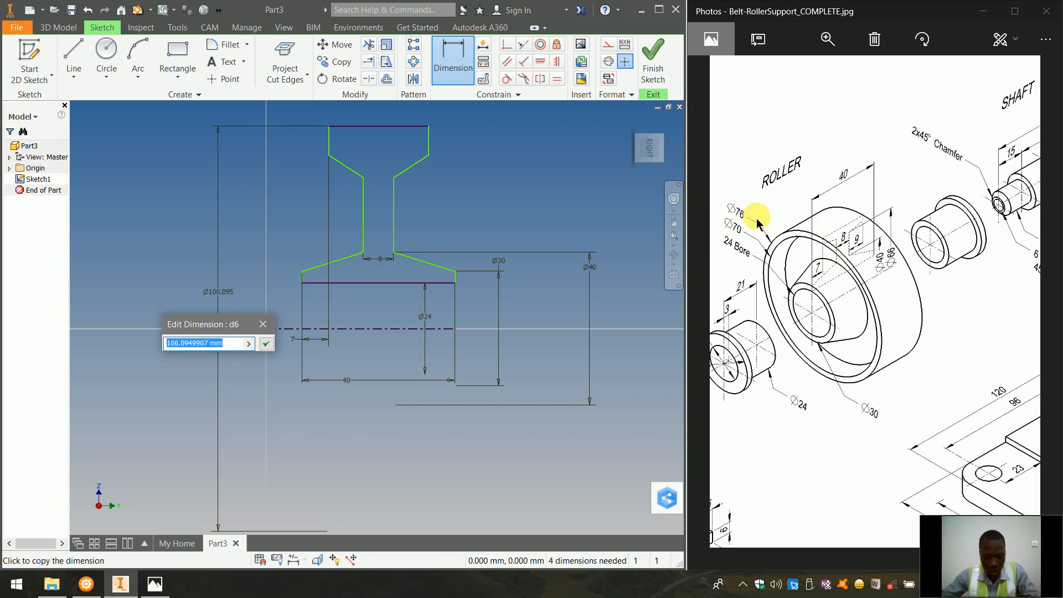
{"action": "type", "text": "76"}
{"action": "key", "text": "Return"}
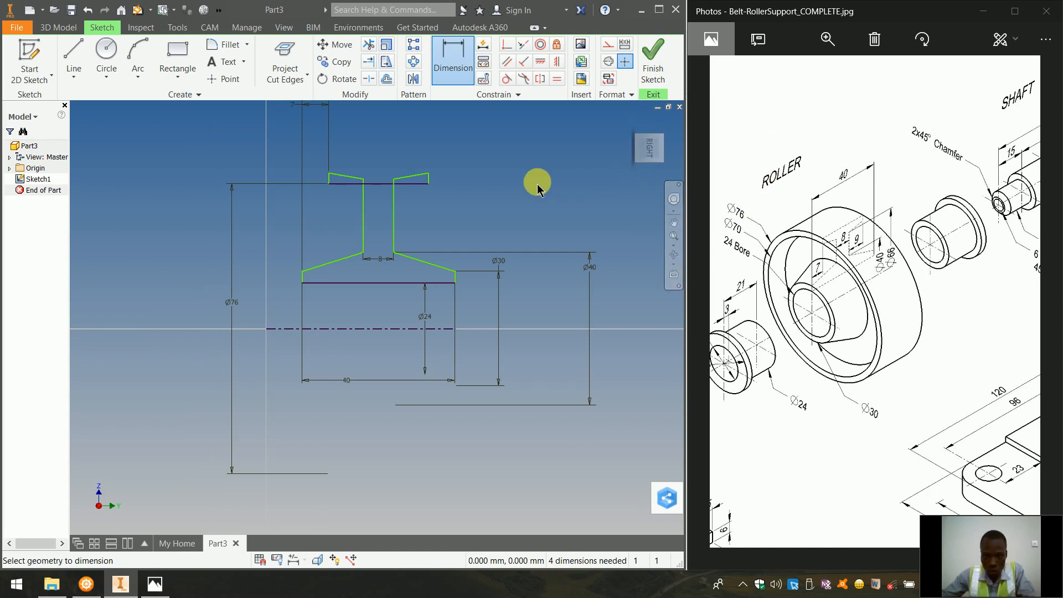
Try a 70 mm diameter dimension from the web's upper left corner to the centerline, and undo it.
{"action": "left_click", "coordinate": [362, 179]}
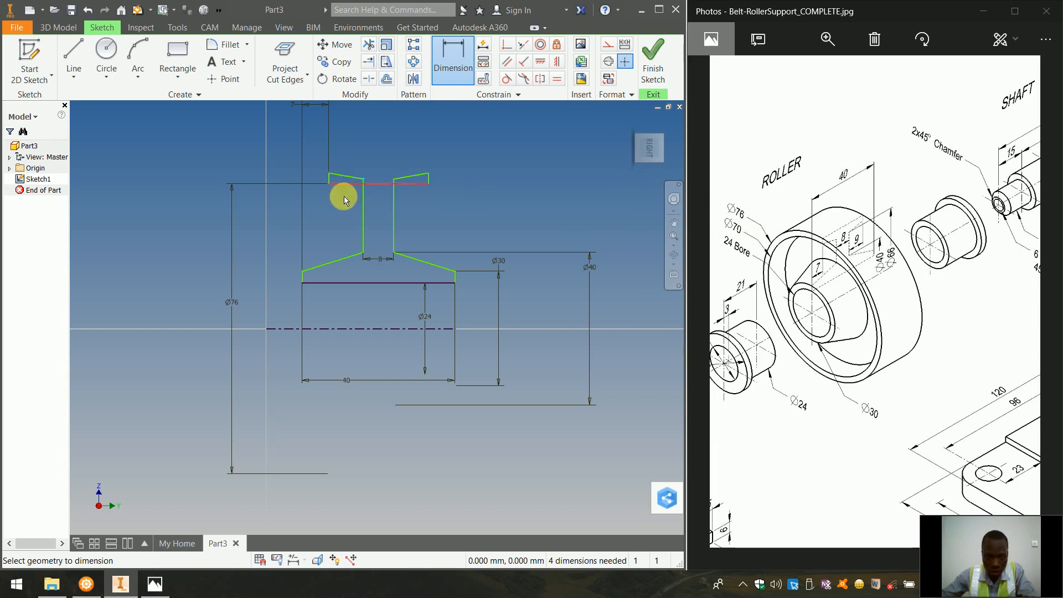
{"action": "left_click", "coordinate": [280, 329]}
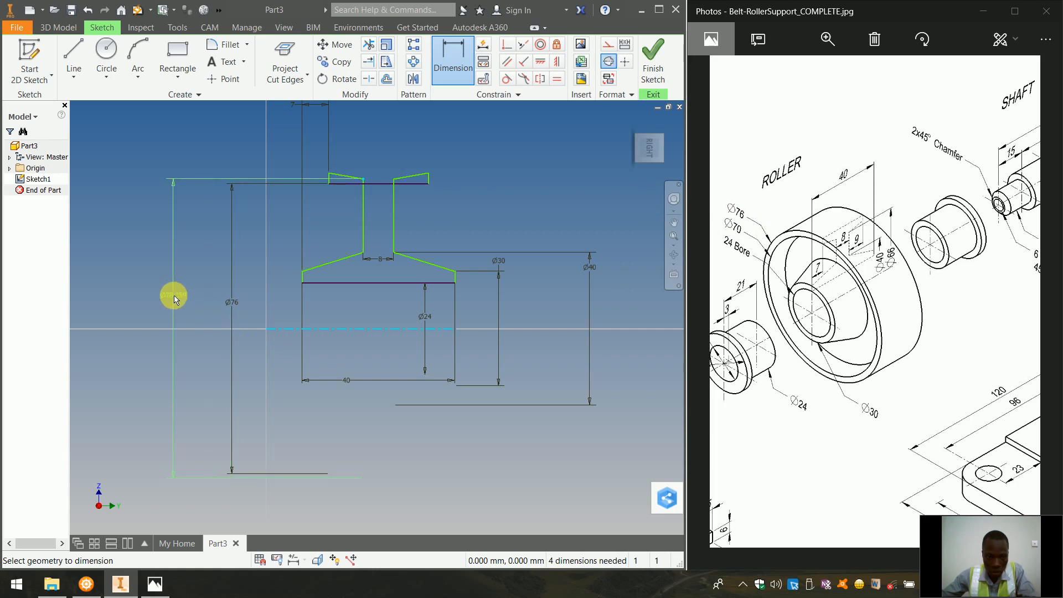
{"action": "left_click", "coordinate": [175, 299]}
{"action": "type", "text": "7"}
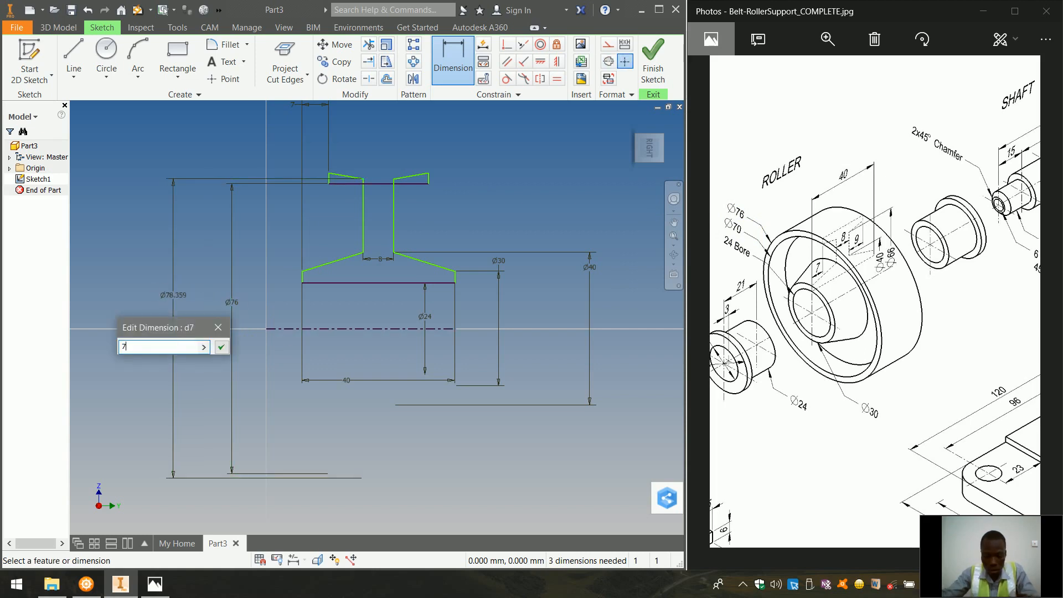
{"action": "key", "text": "Return"}
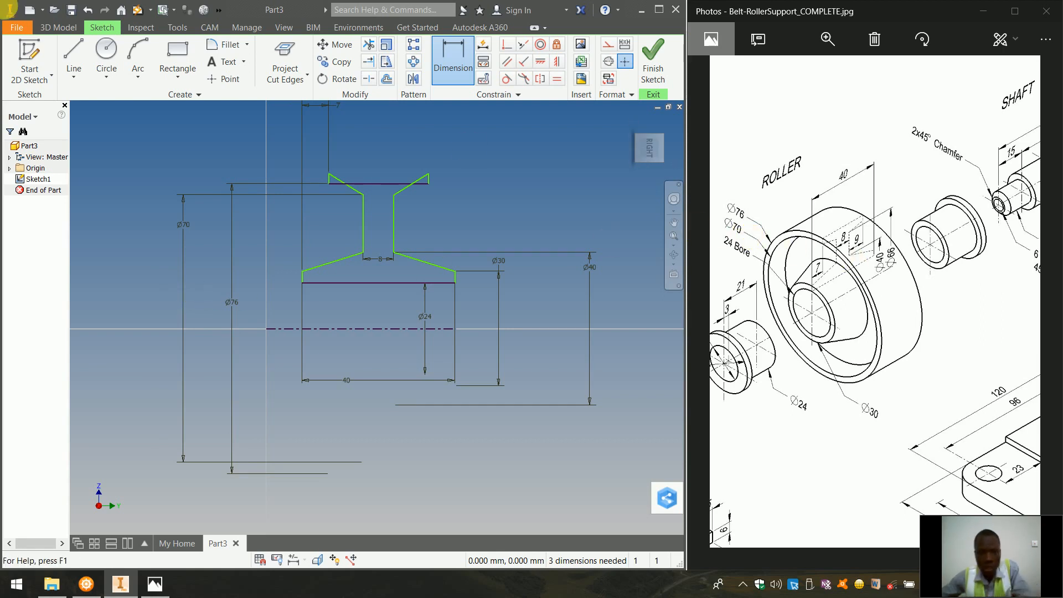
{"action": "left_click", "coordinate": [88, 10]}
{"action": "left_click", "coordinate": [88, 10]}
Dimension the corner where the rim's left end meets its sloped edge as a 70 mm diameter about the centerline.
{"action": "left_click", "coordinate": [452, 53]}
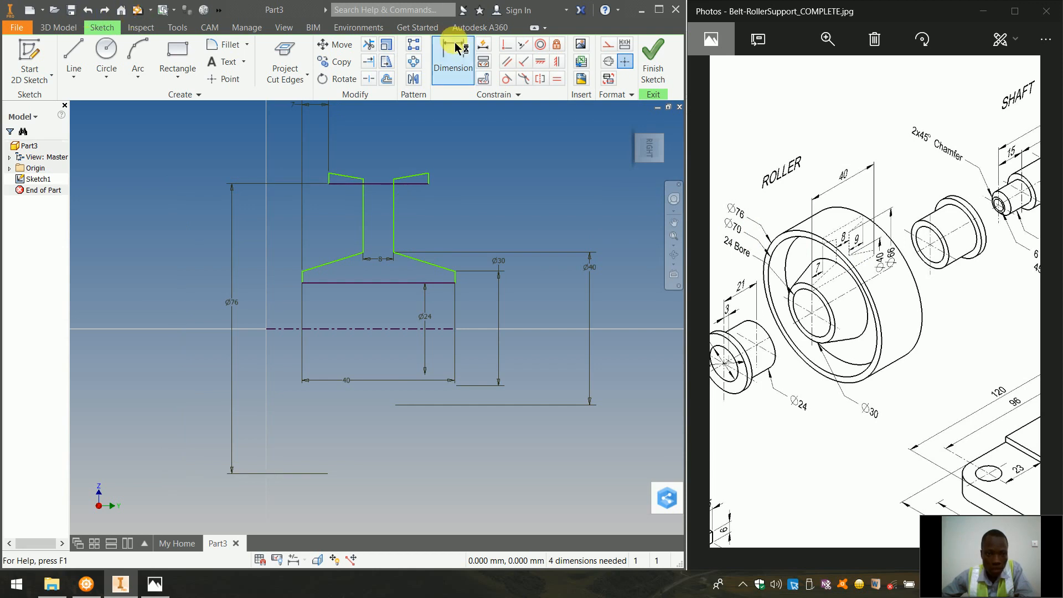
{"action": "left_click", "coordinate": [329, 175]}
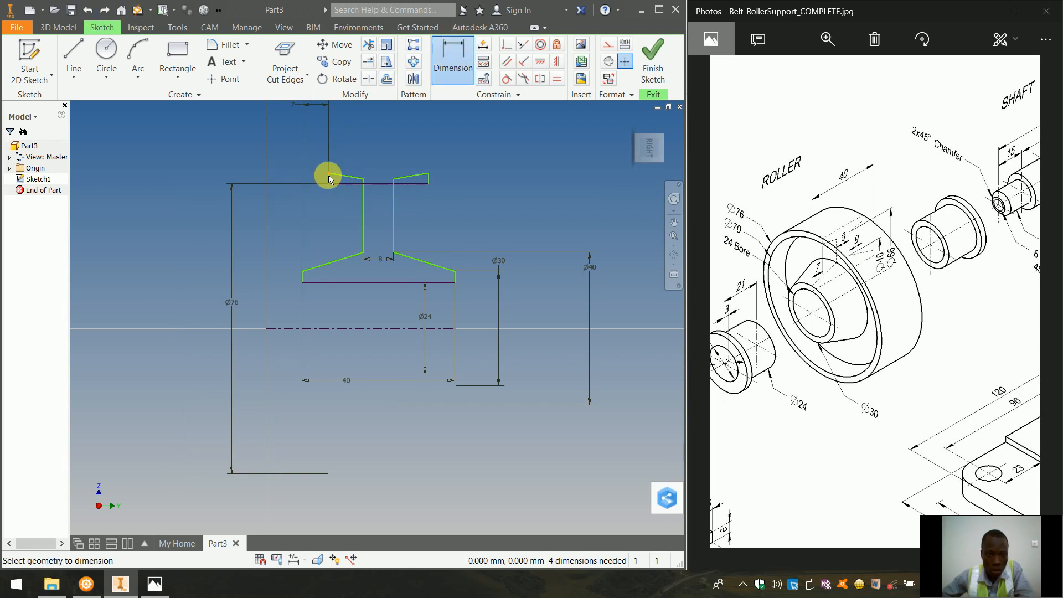
{"action": "left_click", "coordinate": [350, 326]}
{"action": "left_click", "coordinate": [200, 325]}
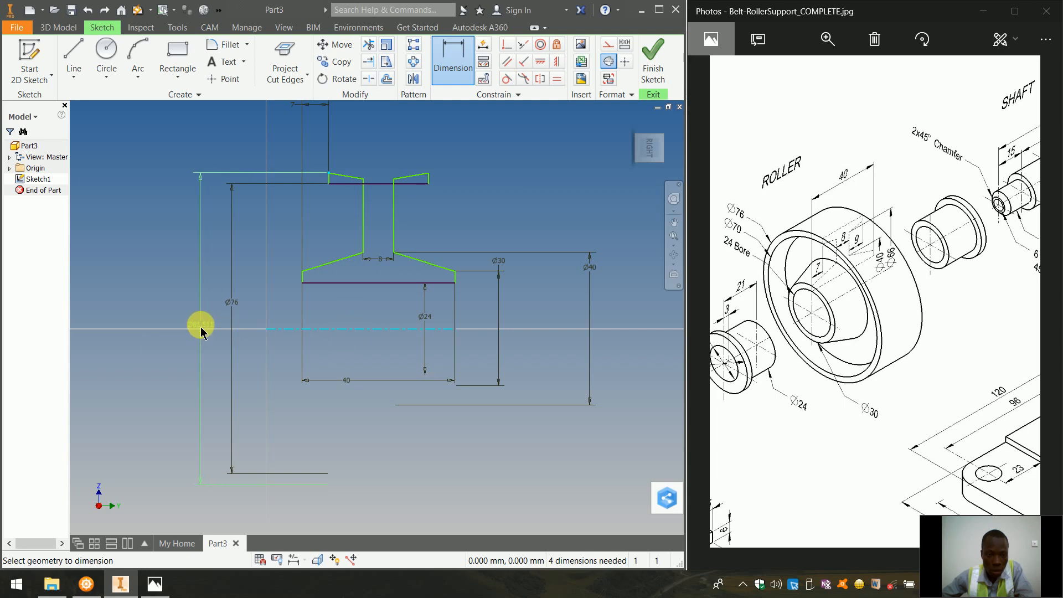
{"action": "type", "text": "70"}
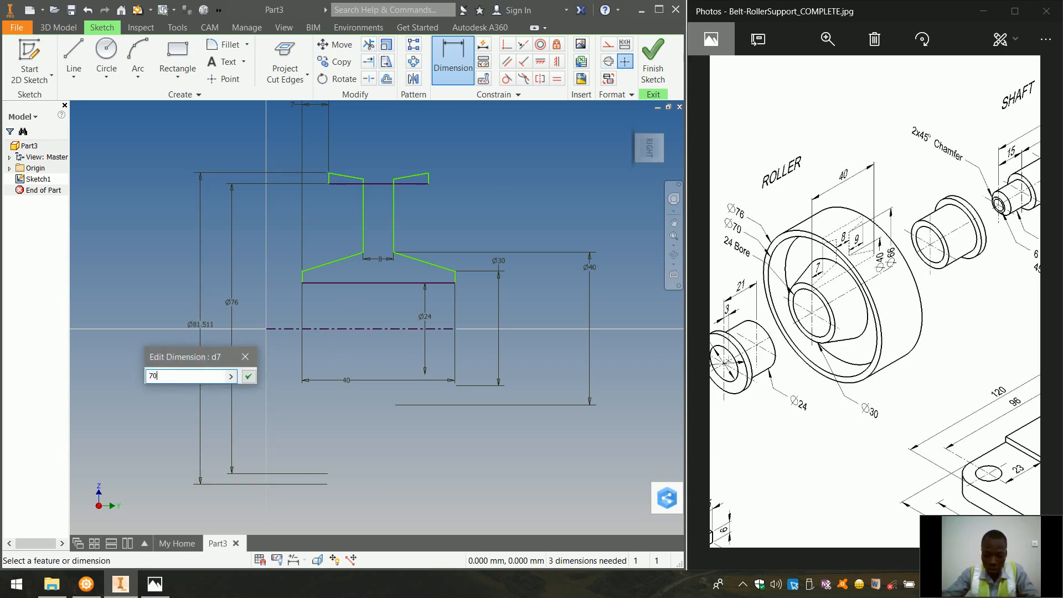
{"action": "key", "text": "Return"}
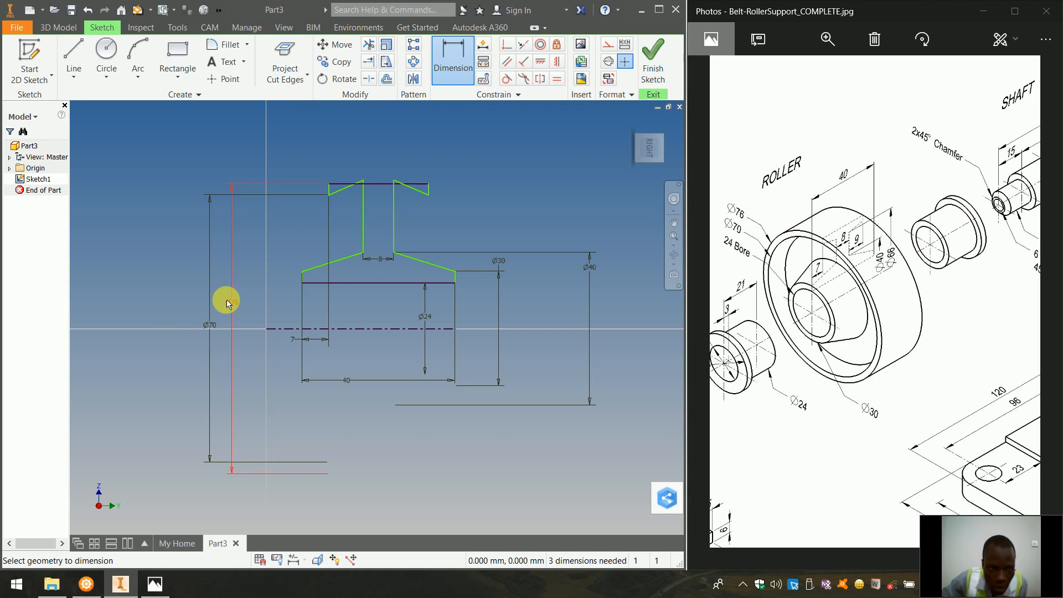
{"action": "left_click", "coordinate": [227, 301]}
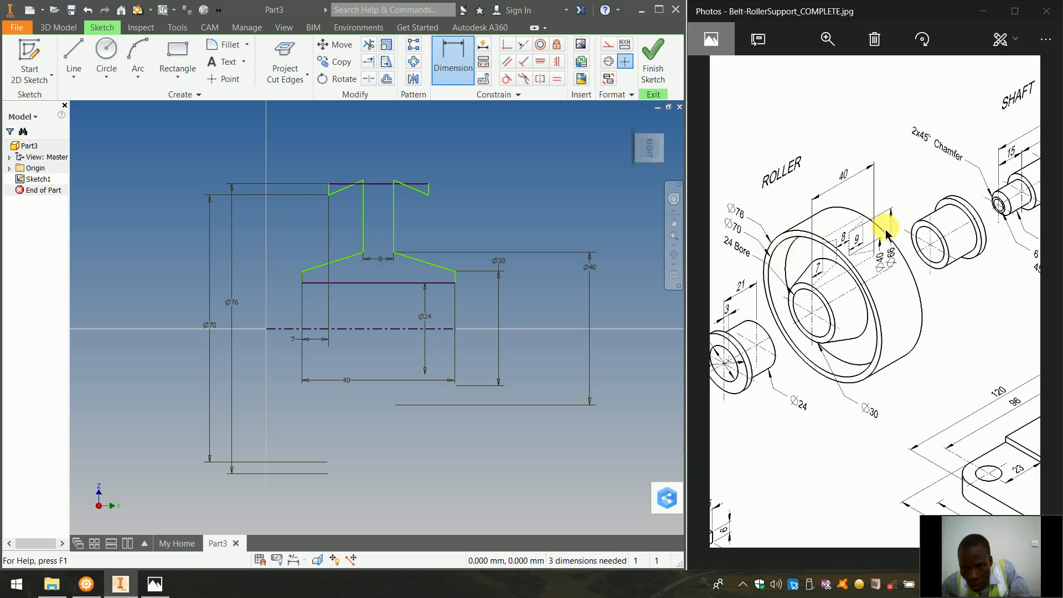
Dimension the web's upper left corner as a 66 mm diameter about the centerline and finish the sketch.
{"action": "left_click", "coordinate": [363, 180]}
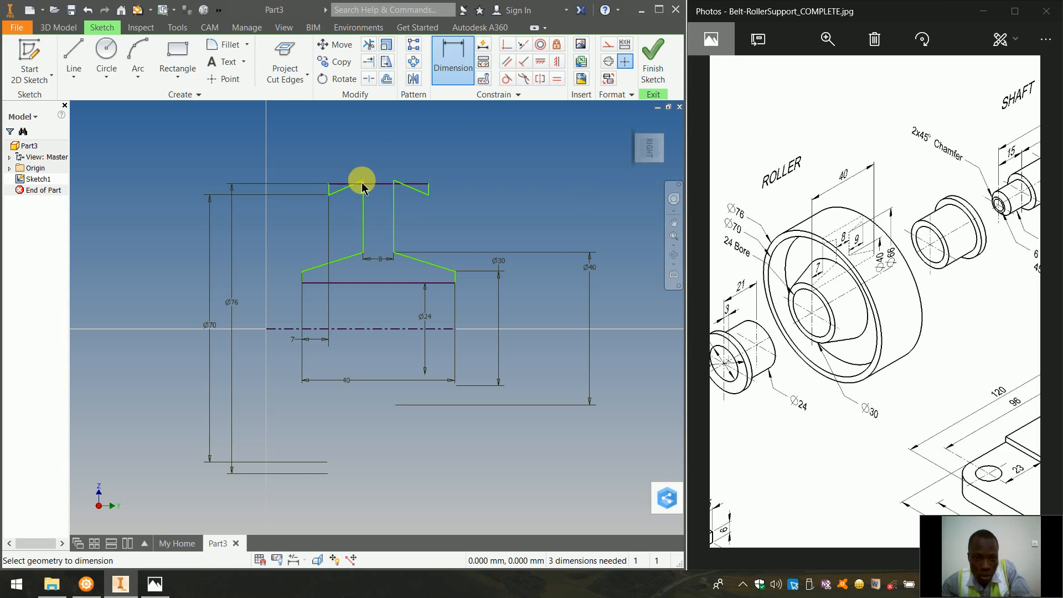
{"action": "left_click", "coordinate": [392, 329]}
{"action": "left_click", "coordinate": [152, 330]}
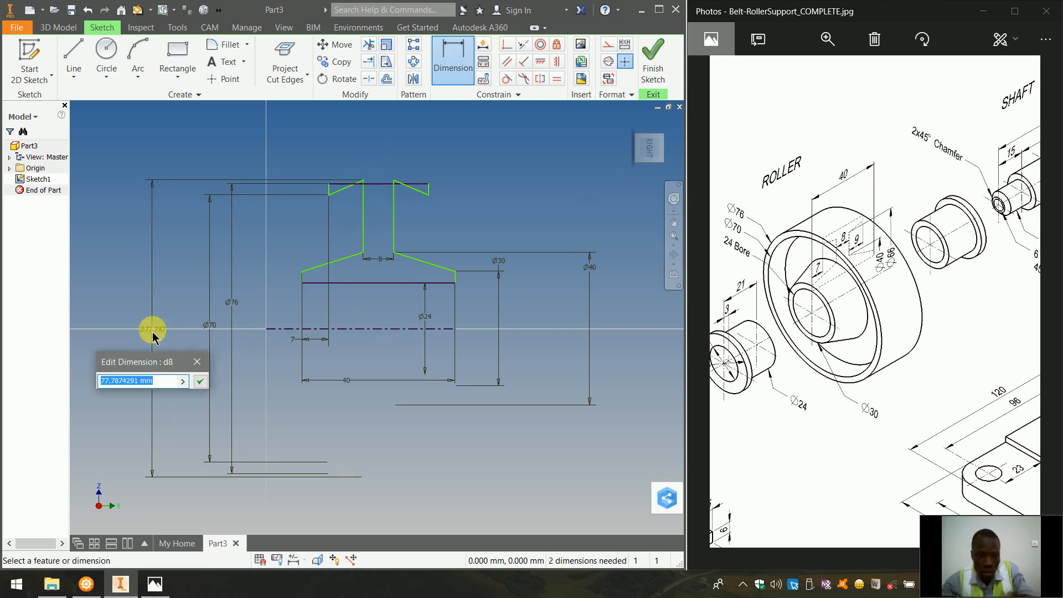
{"action": "type", "text": "66"}
{"action": "key", "text": "Return"}
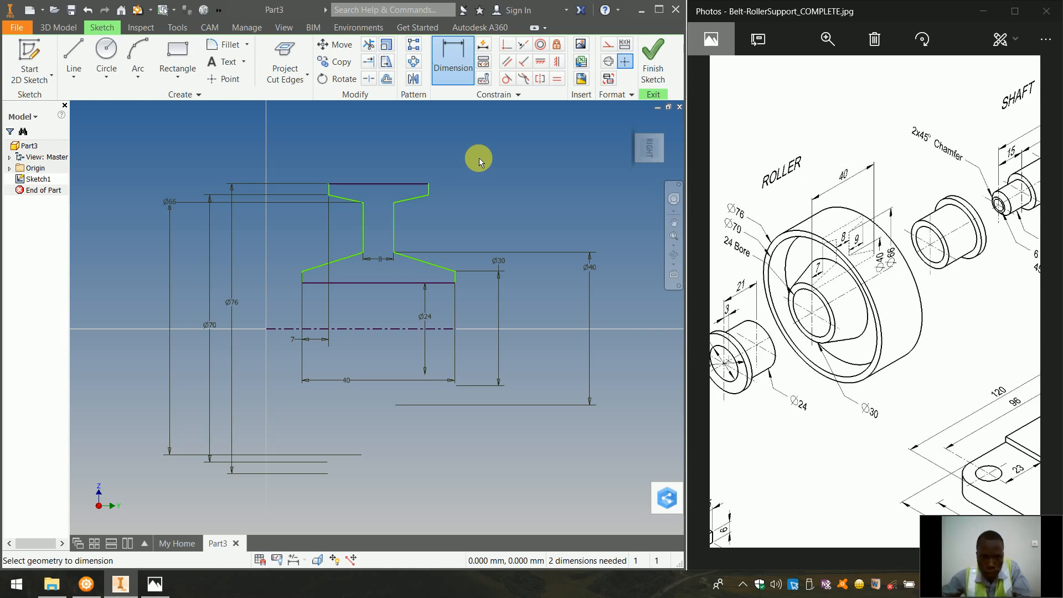
{"action": "left_click", "coordinate": [463, 75]}
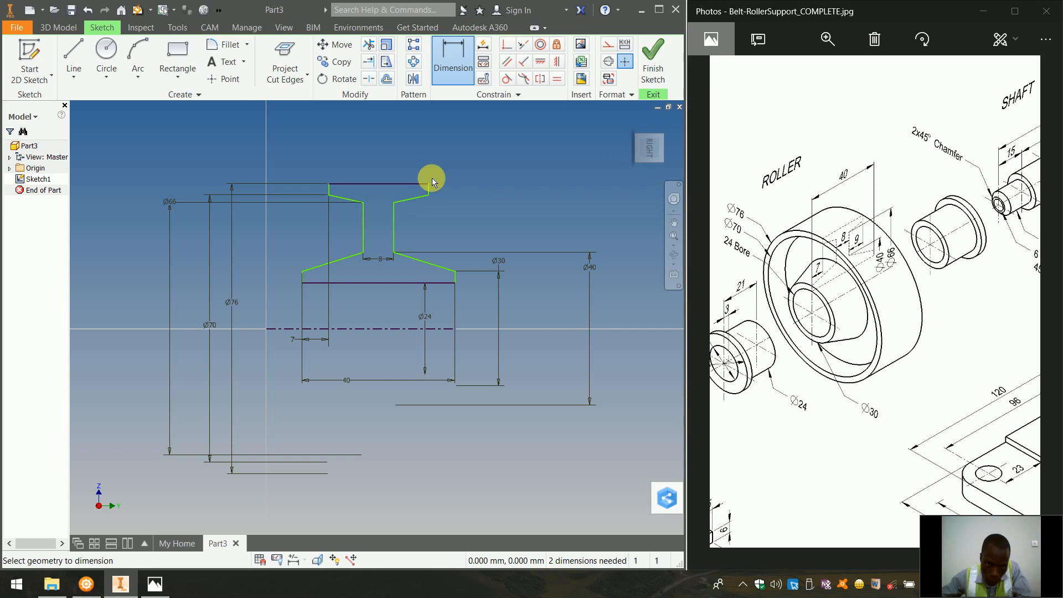
{"action": "left_click", "coordinate": [651, 51]}
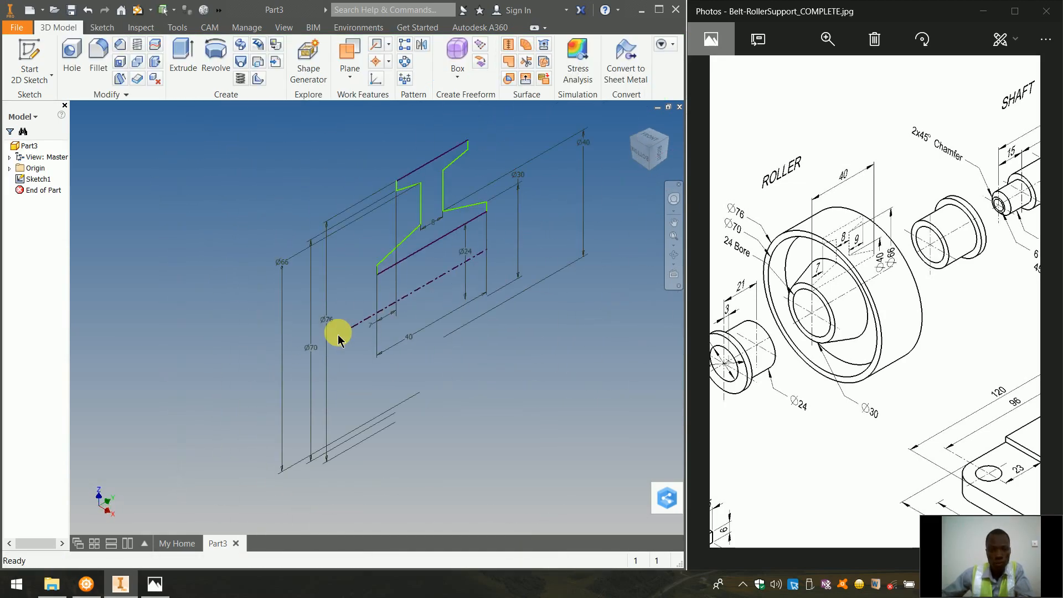
Reopen the roller sketch, try moving the profile along the centerline, undo the move and finish the sketch.
{"action": "scroll", "coordinate": [353, 254], "scroll_direction": "down", "scroll_amount": 4}
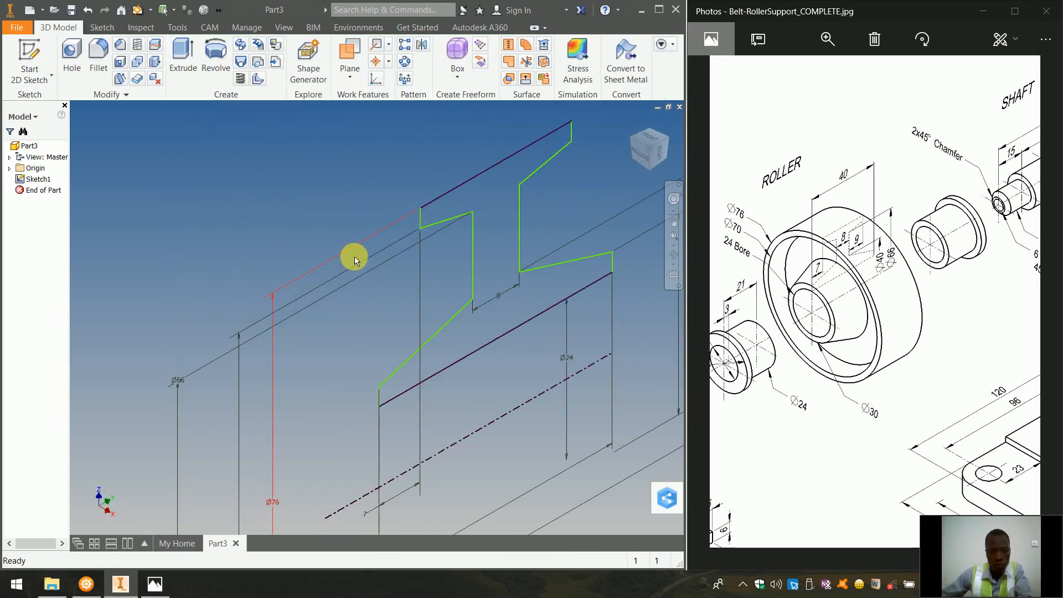
{"action": "left_click", "coordinate": [474, 235]}
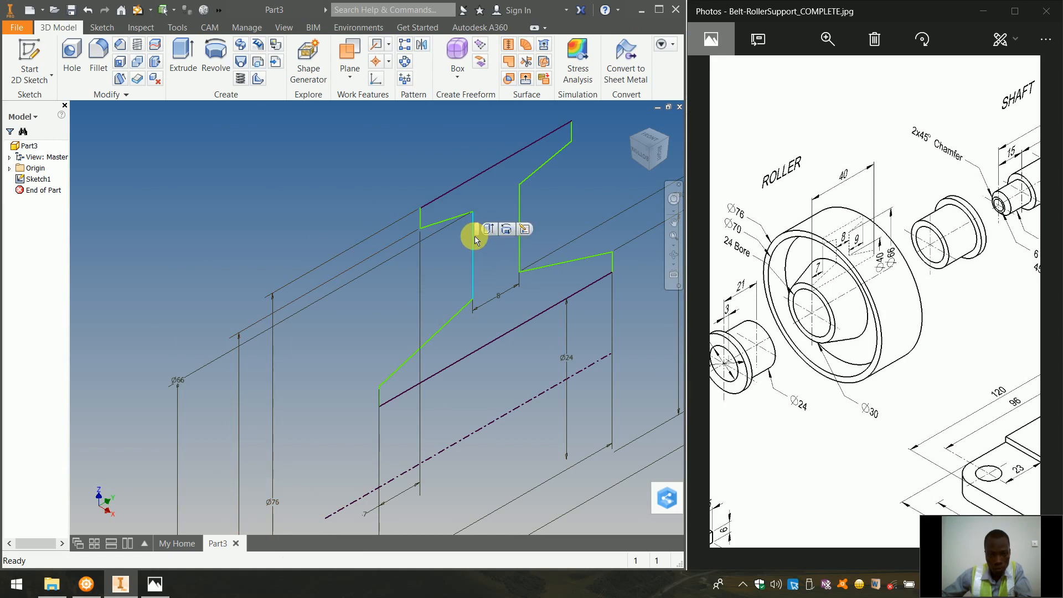
{"action": "left_click", "coordinate": [526, 229]}
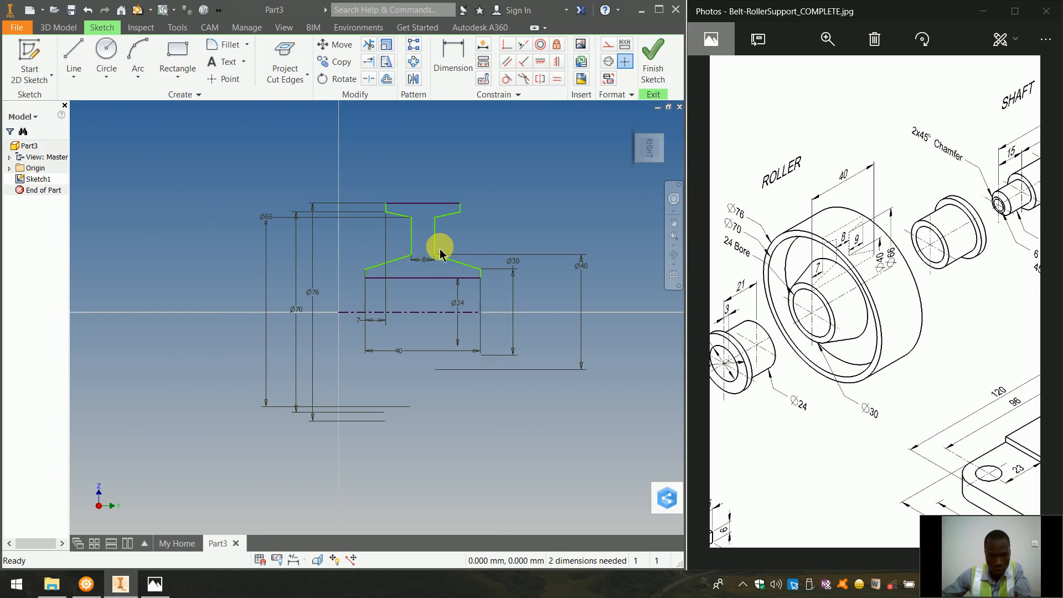
{"action": "left_click_drag", "start_coordinate": [460, 263], "coordinate": [504, 237]}
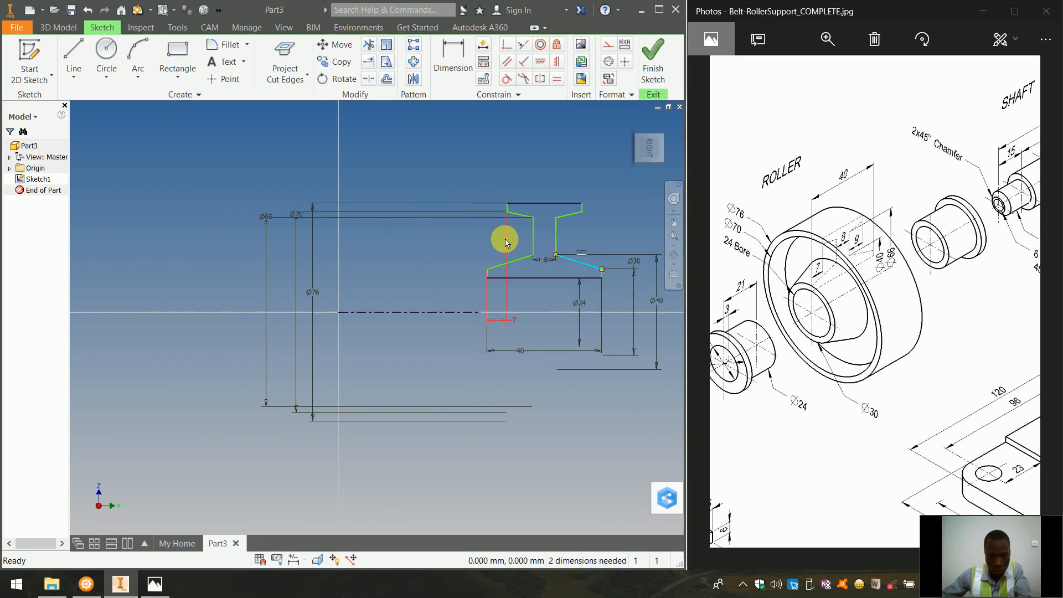
{"action": "left_click", "coordinate": [90, 14]}
{"action": "left_click", "coordinate": [653, 64]}
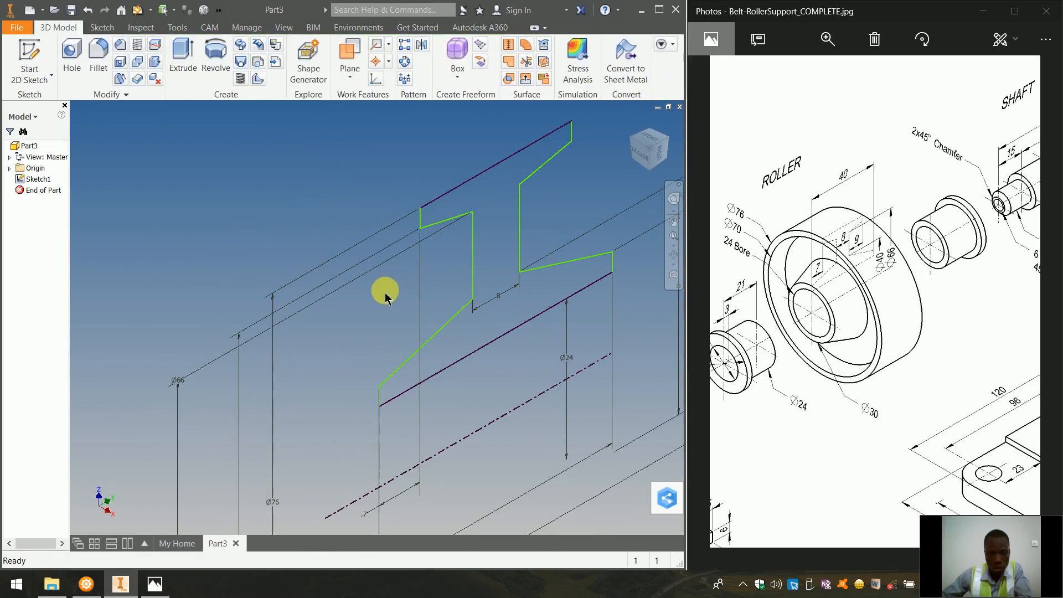
Revolve the roller's cross-section profile a full turn about the centerline as a solid.
{"action": "scroll", "coordinate": [384, 292], "scroll_direction": "up", "scroll_amount": 3}
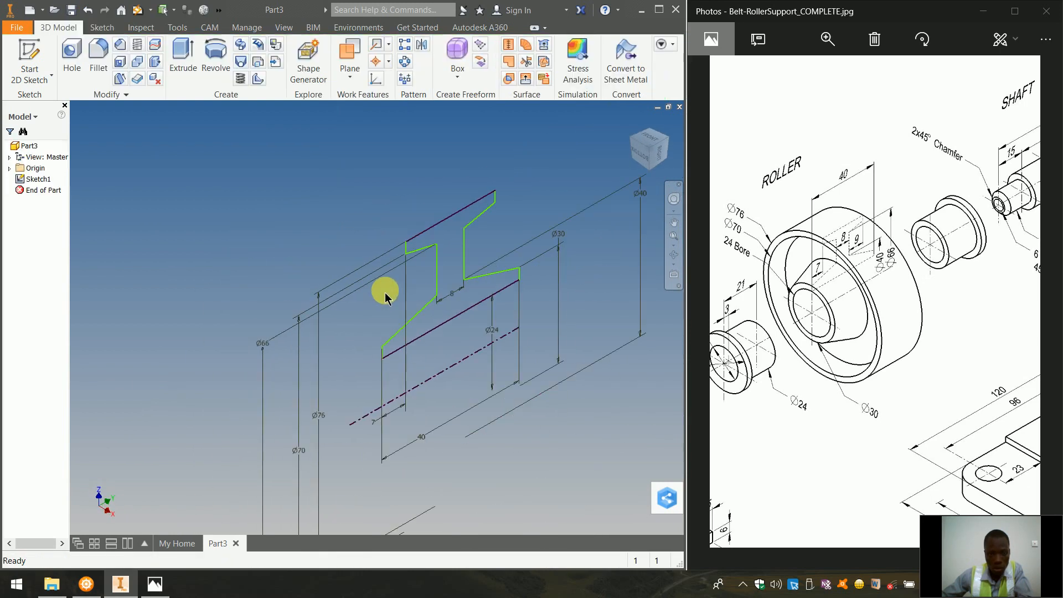
{"action": "left_click", "coordinate": [209, 60]}
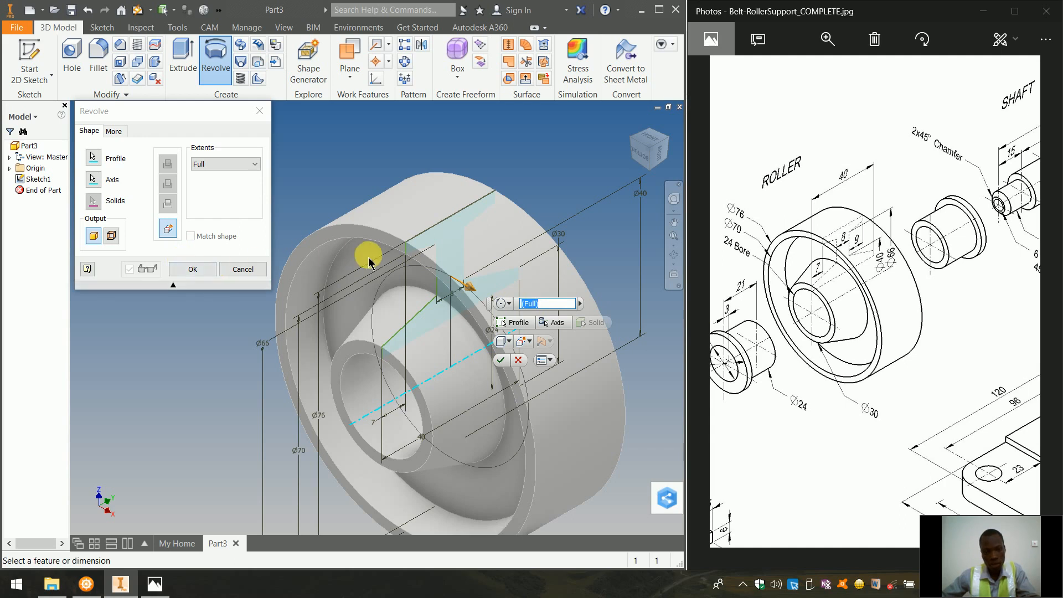
{"action": "left_click", "coordinate": [211, 268]}
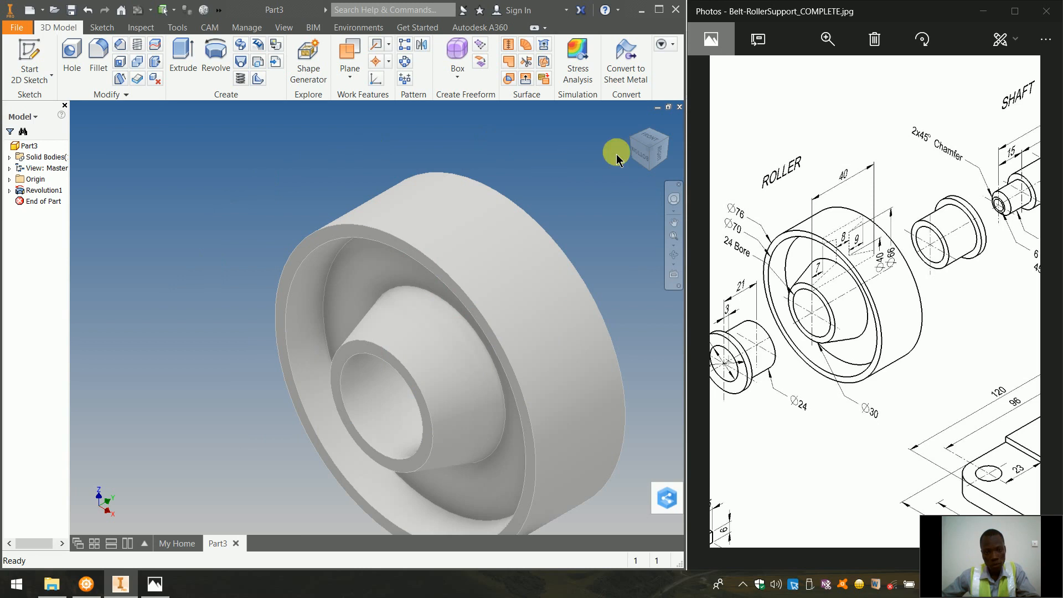
{"action": "left_click", "coordinate": [674, 146]}
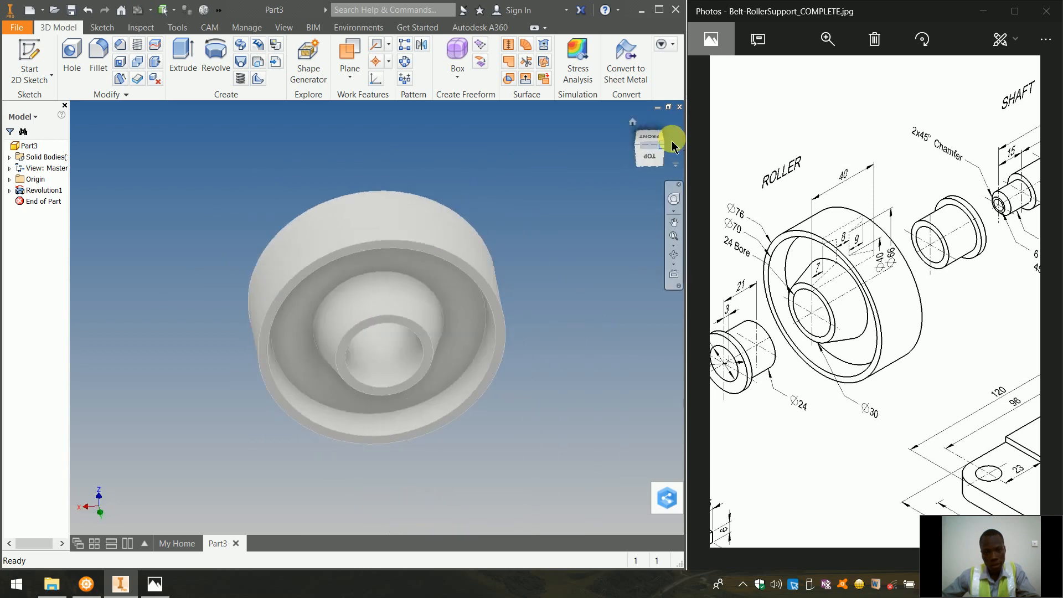
{"action": "left_click", "coordinate": [675, 141]}
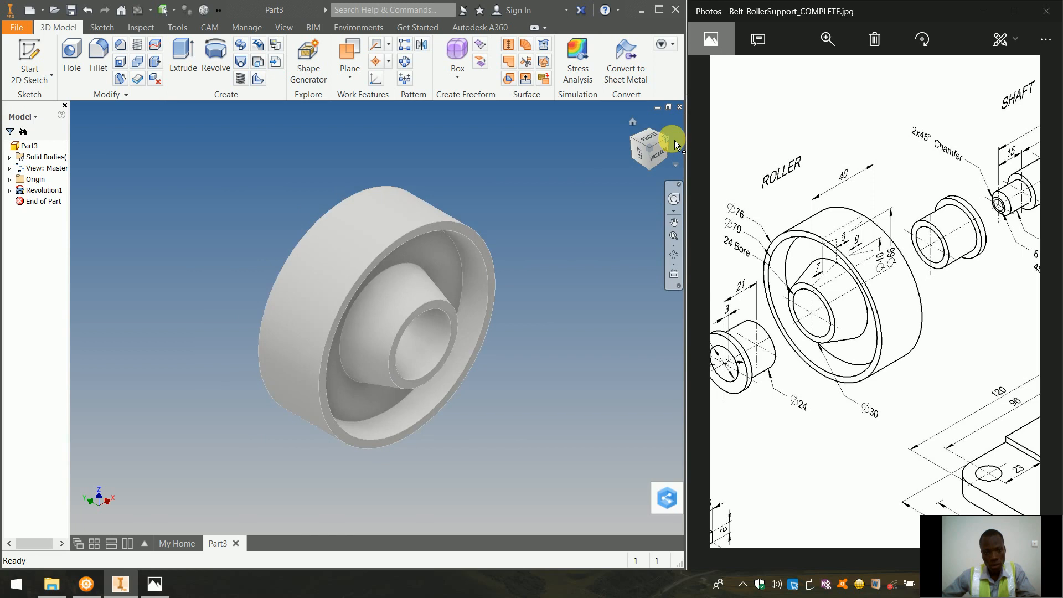
Edit the roller's revolve feature, reselect the cross-section as the profile and keep the centerline as the axis.
{"action": "double_click", "coordinate": [19, 193]}
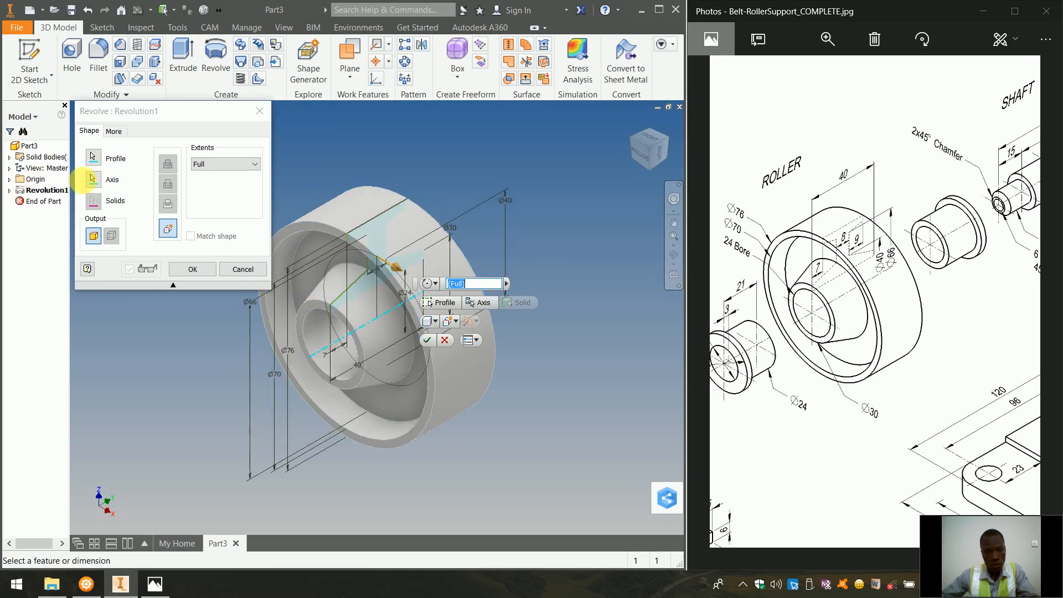
{"action": "left_click_drag", "start_coordinate": [166, 108], "coordinate": [144, 55]}
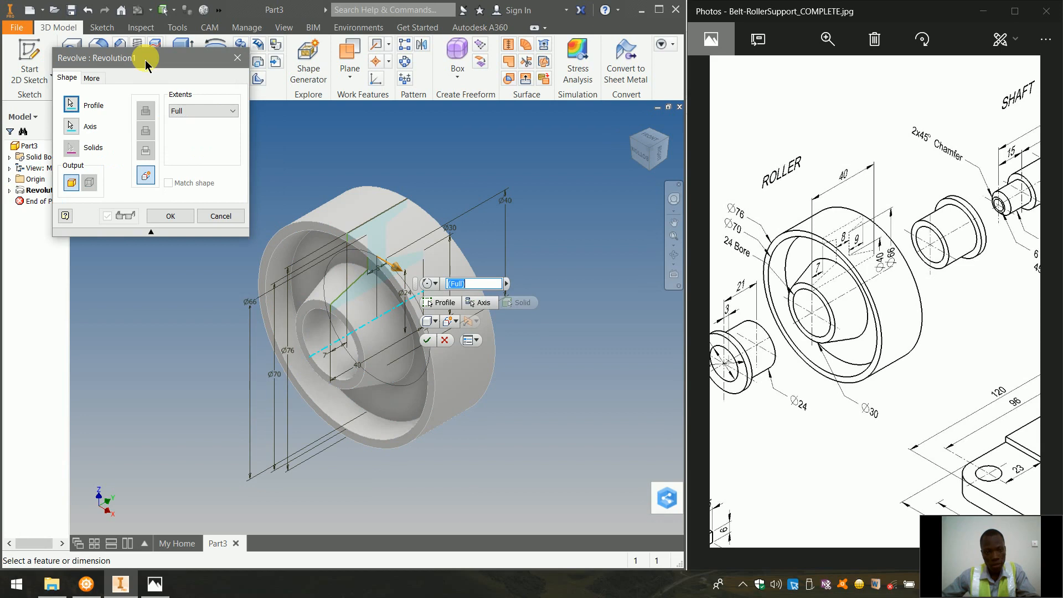
{"action": "left_click", "coordinate": [72, 109]}
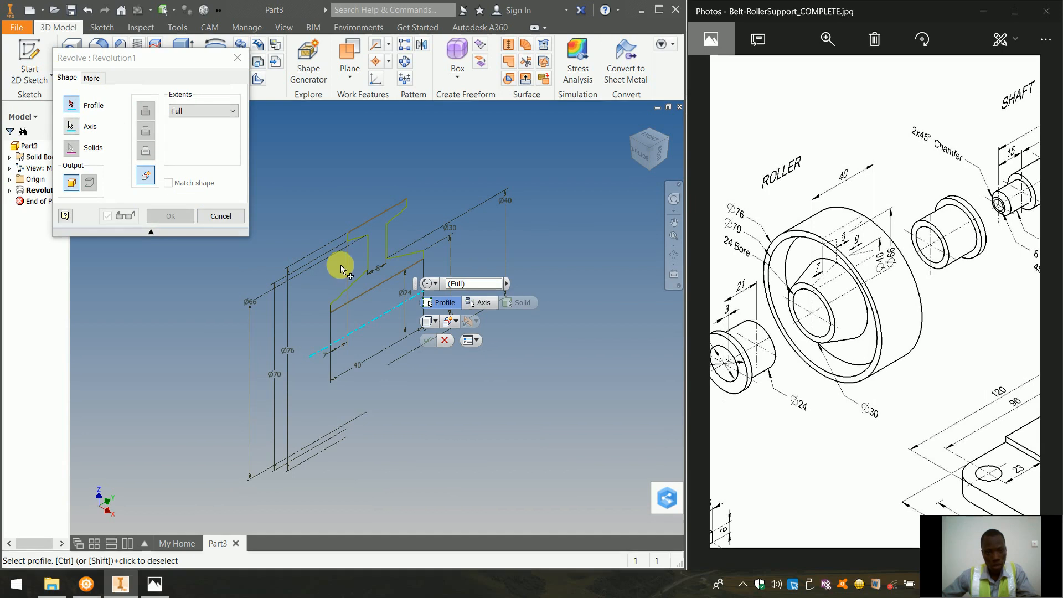
{"action": "left_click", "coordinate": [378, 238]}
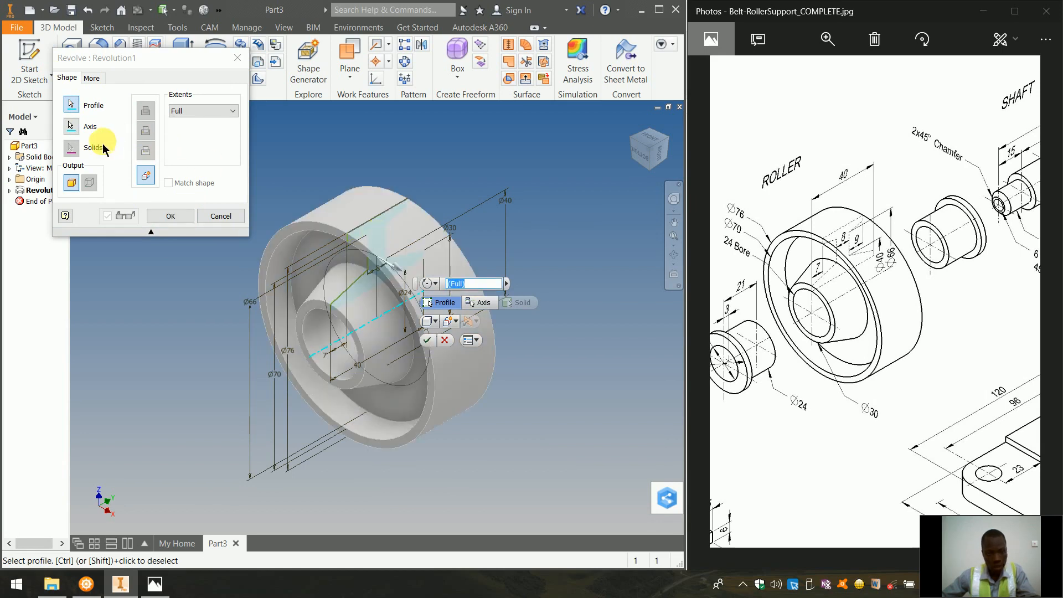
{"action": "left_click", "coordinate": [76, 131]}
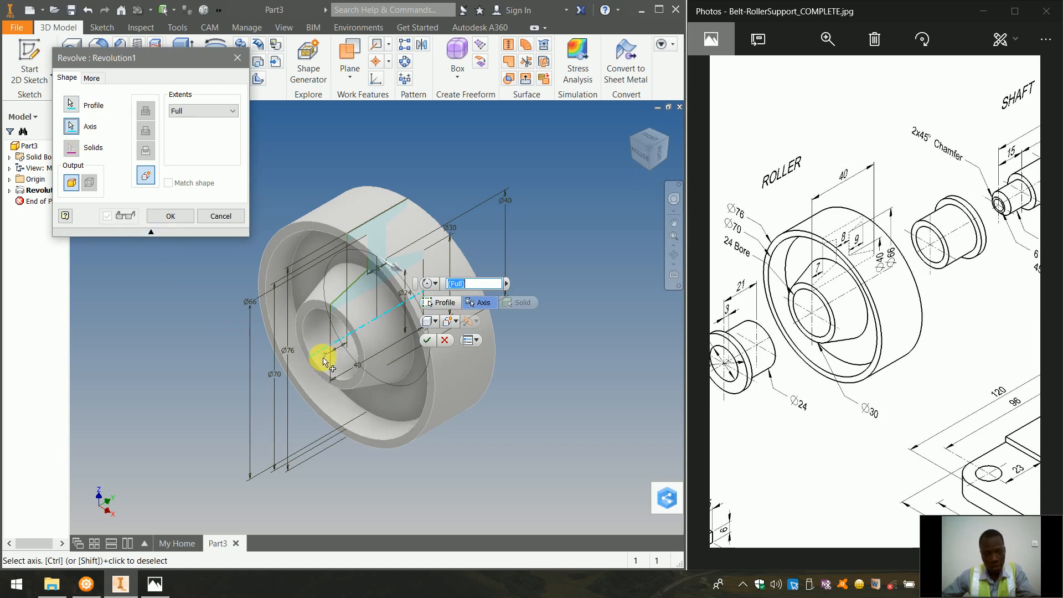
{"action": "left_click", "coordinate": [170, 216]}
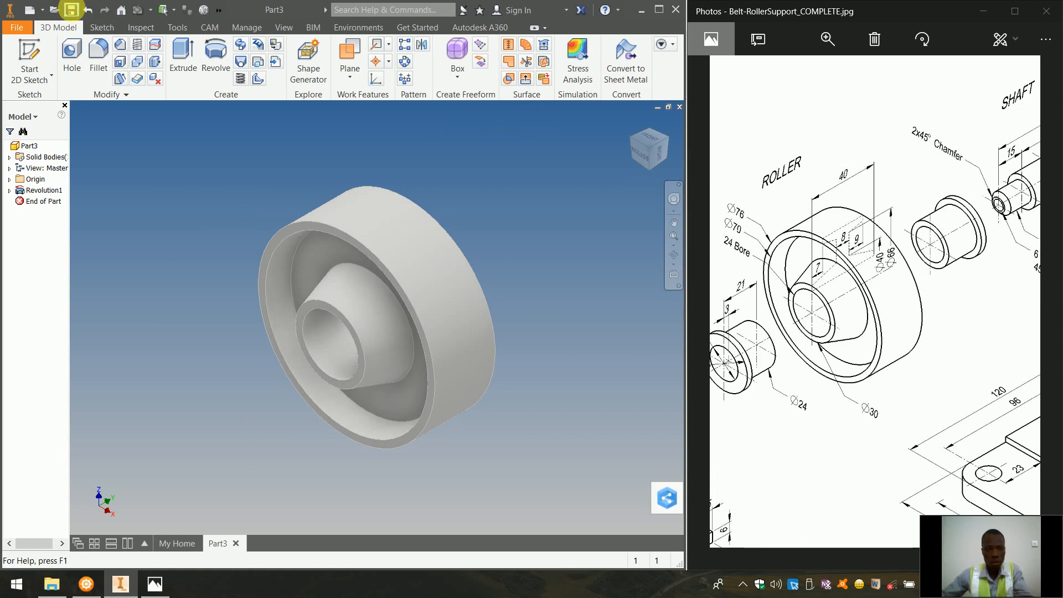
Save the part as Roller in the Belt Roller Support folder.
{"action": "left_click", "coordinate": [70, 10]}
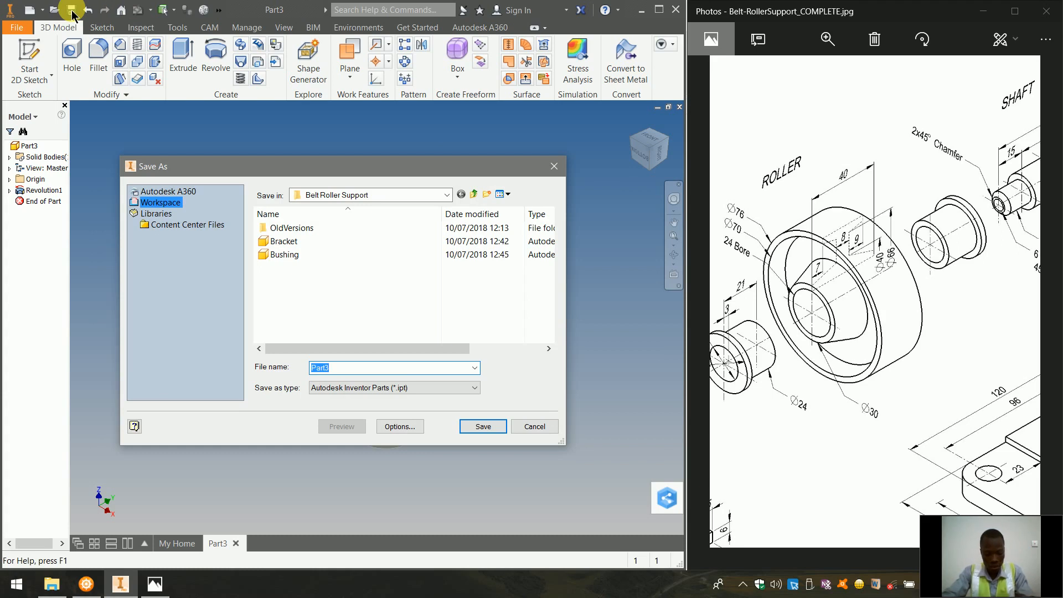
{"action": "type", "text": "Roller"}
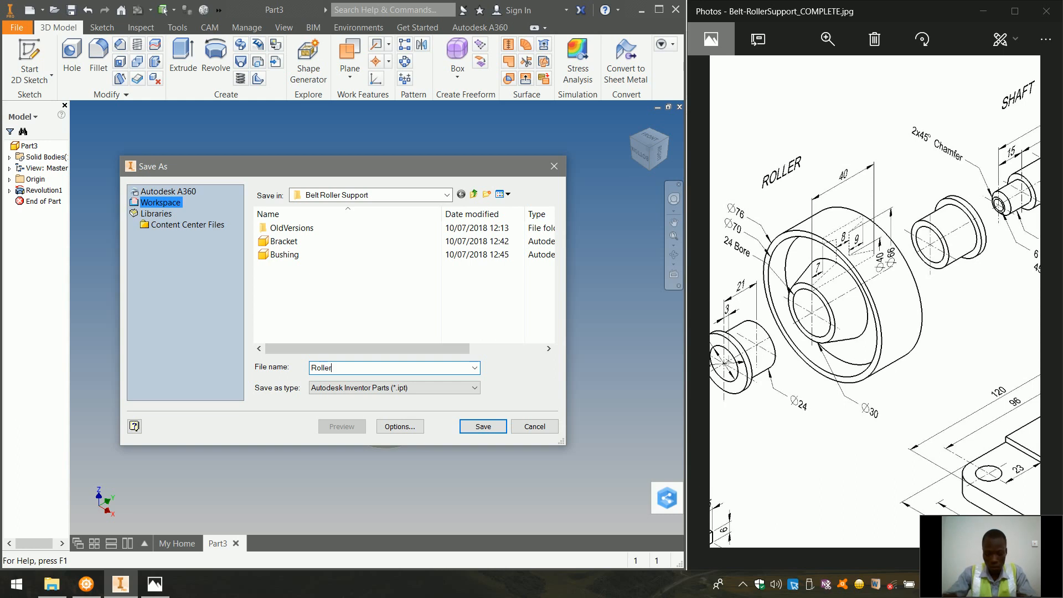
{"action": "key", "text": "Return"}
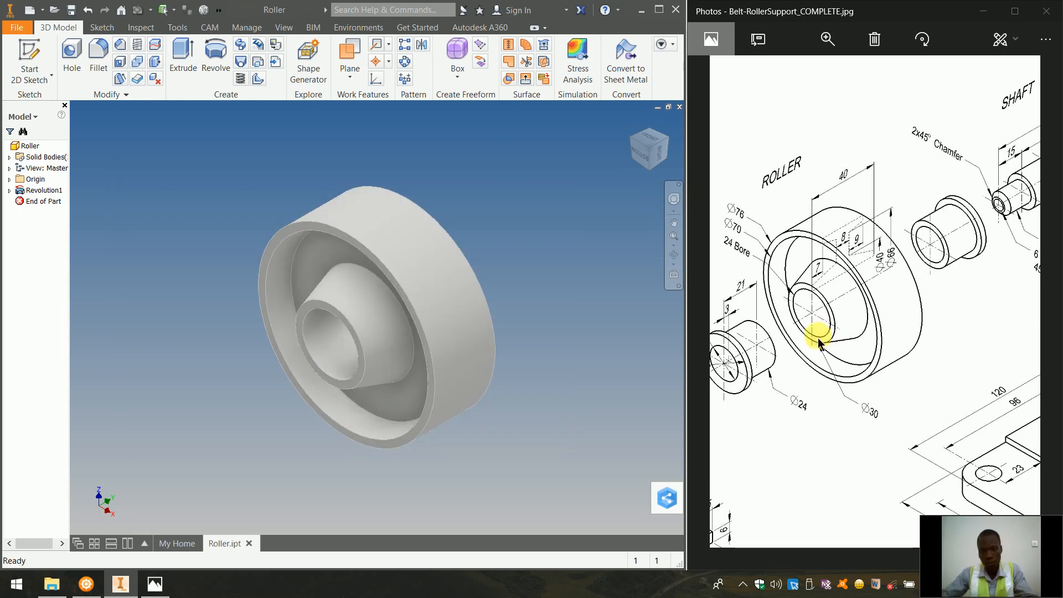
Close the roller part and create a new part for the shaft shown in the reference drawing.
{"action": "scroll", "coordinate": [866, 268], "scroll_direction": "down", "scroll_amount": 3}
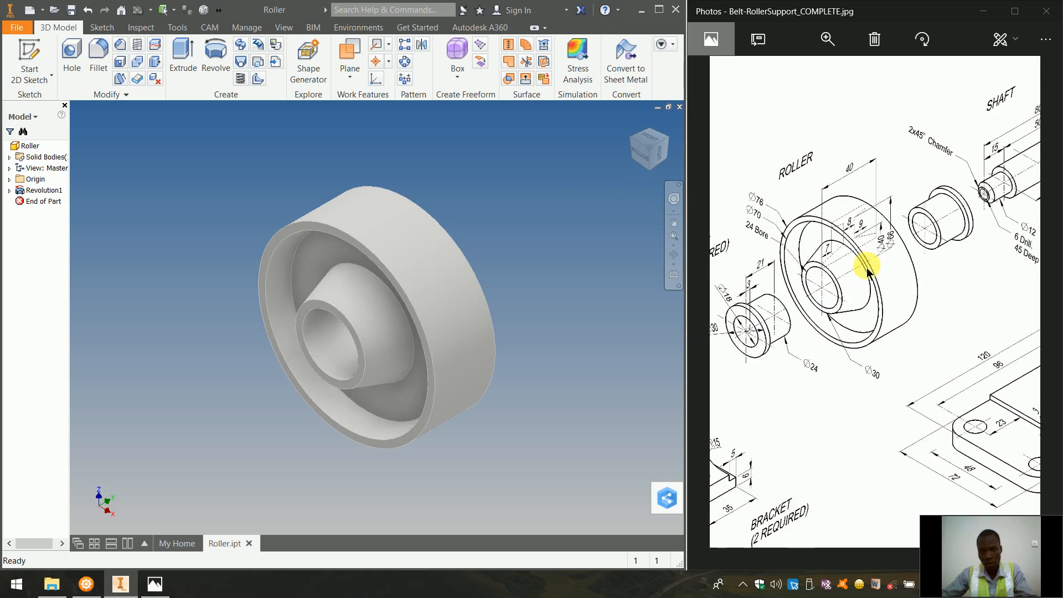
{"action": "scroll", "coordinate": [867, 269], "scroll_direction": "down", "scroll_amount": 1}
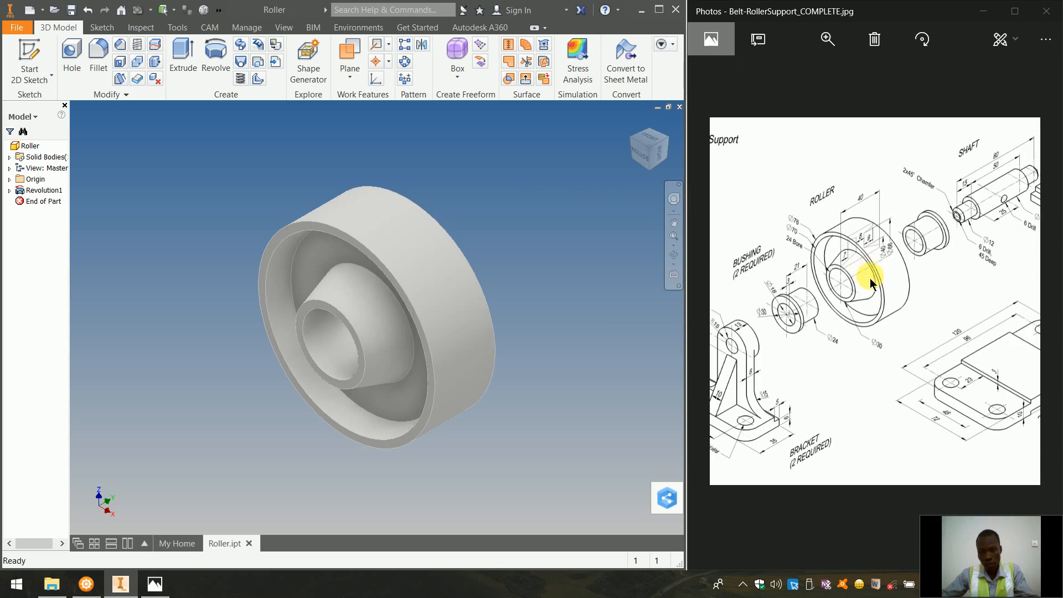
{"action": "left_click_drag", "start_coordinate": [881, 273], "coordinate": [803, 291]}
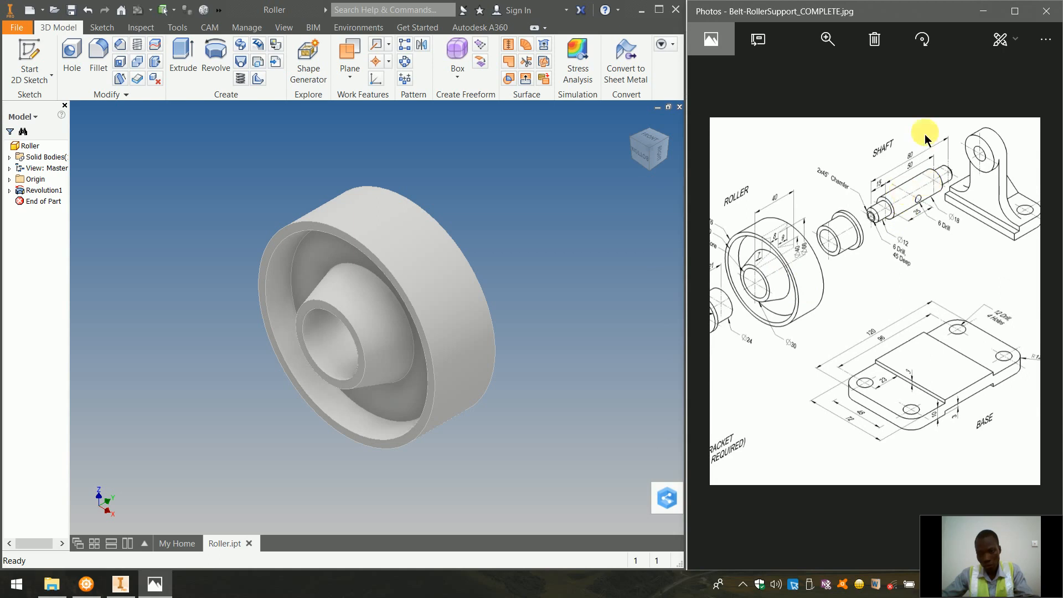
{"action": "scroll", "coordinate": [925, 171], "scroll_direction": "up", "scroll_amount": 2}
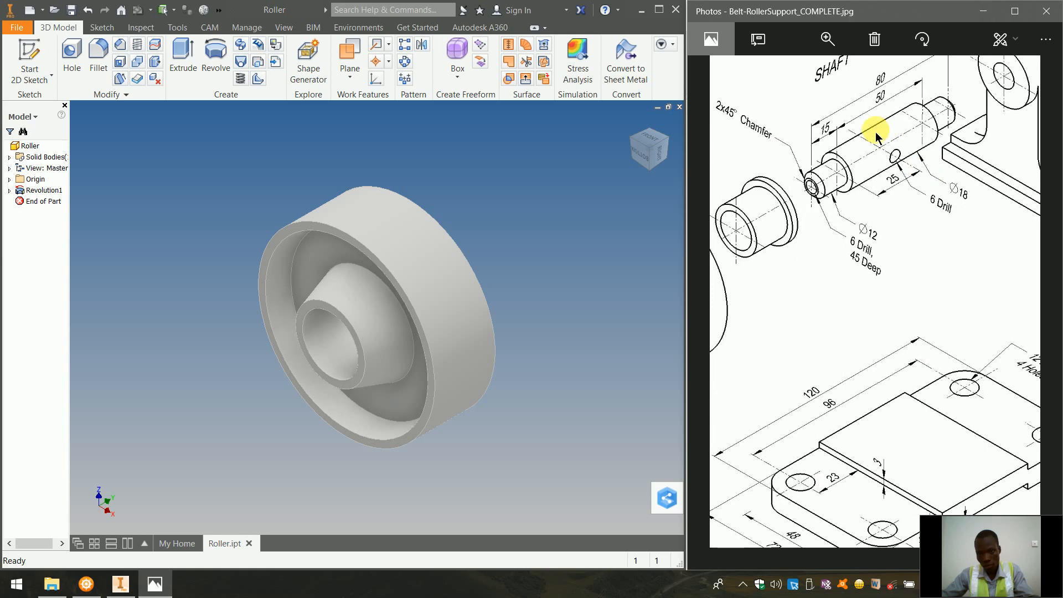
{"action": "left_click_drag", "start_coordinate": [875, 133], "coordinate": [847, 294]}
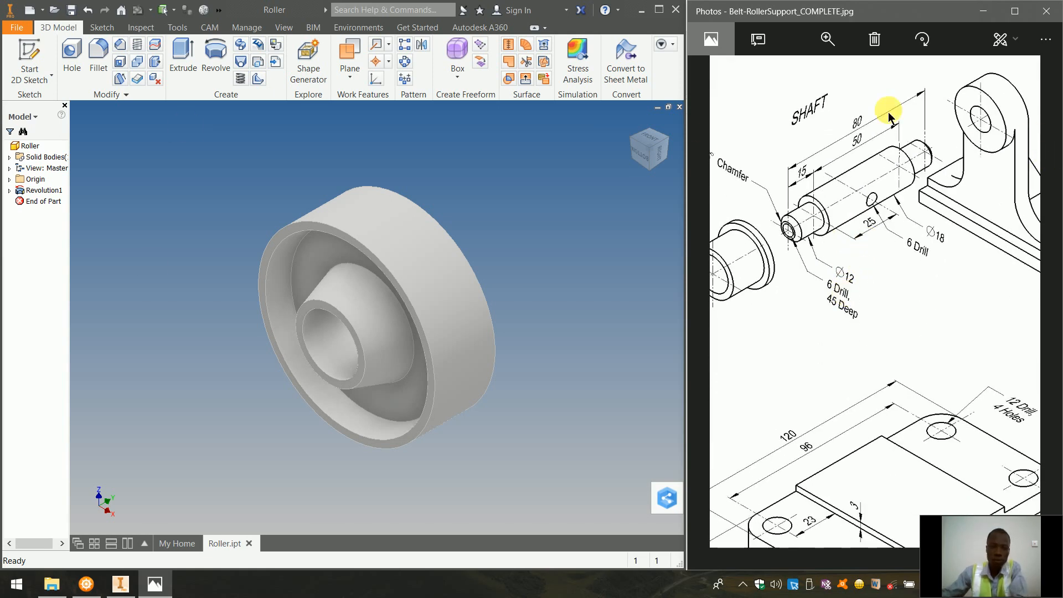
{"action": "left_click", "coordinate": [674, 106]}
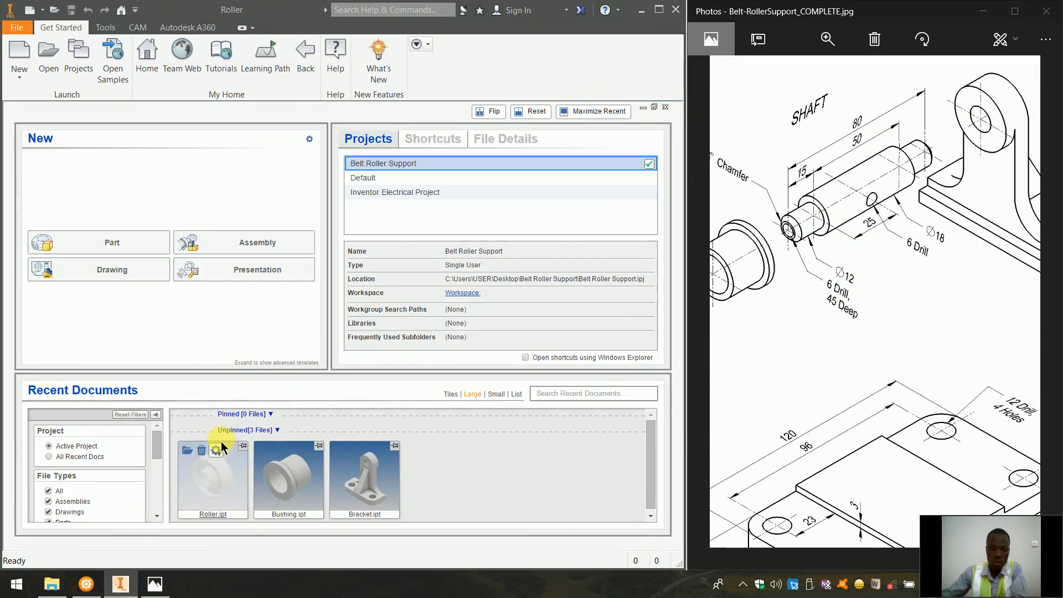
{"action": "left_click", "coordinate": [48, 240]}
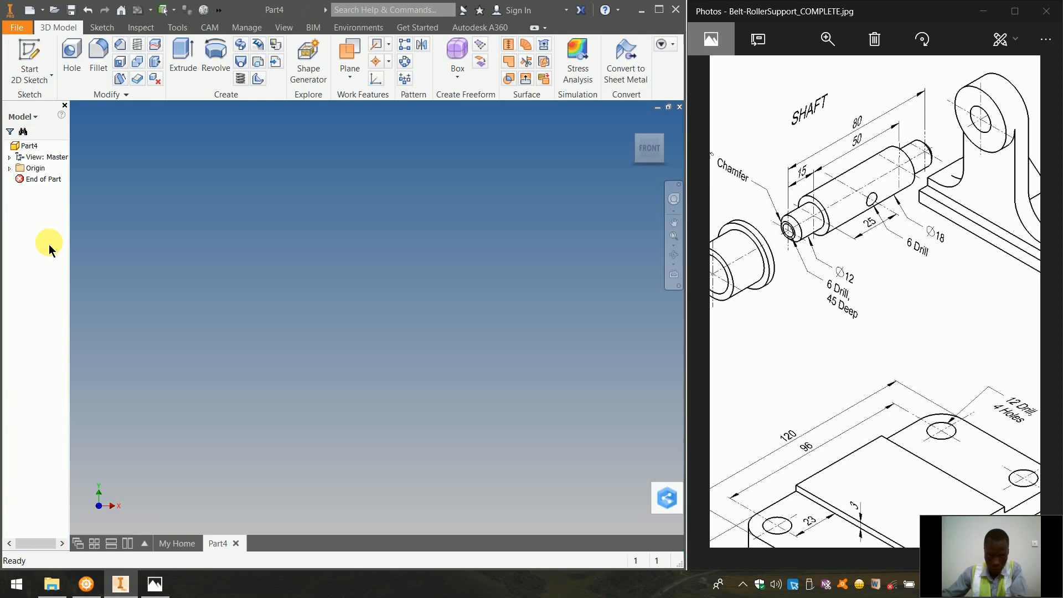
Sketch an 18 mm diameter circle centered on the origin on the XZ plane.
{"action": "left_click", "coordinate": [27, 59]}
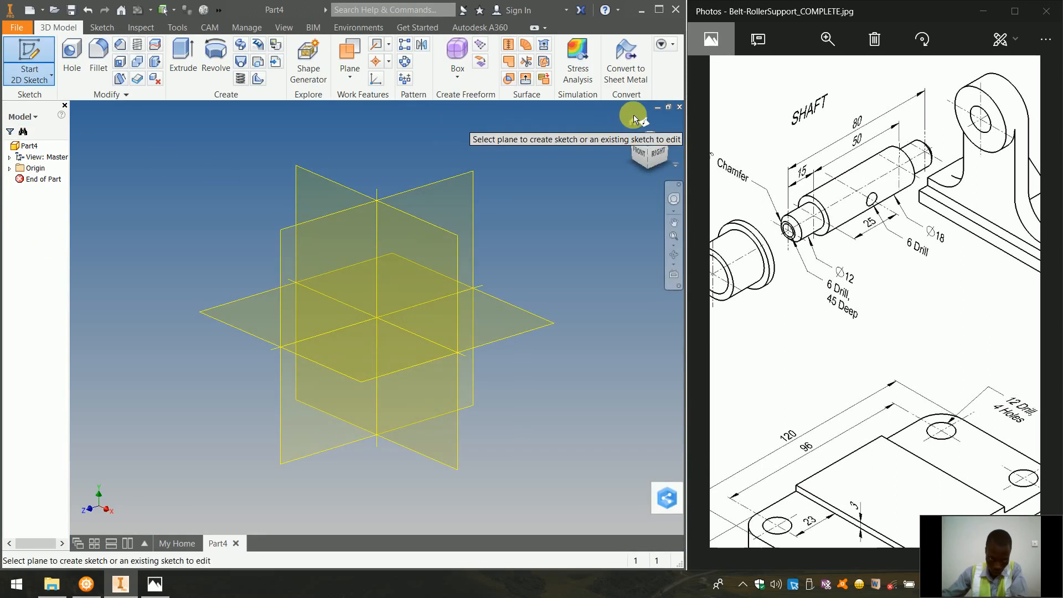
{"action": "left_click", "coordinate": [633, 121]}
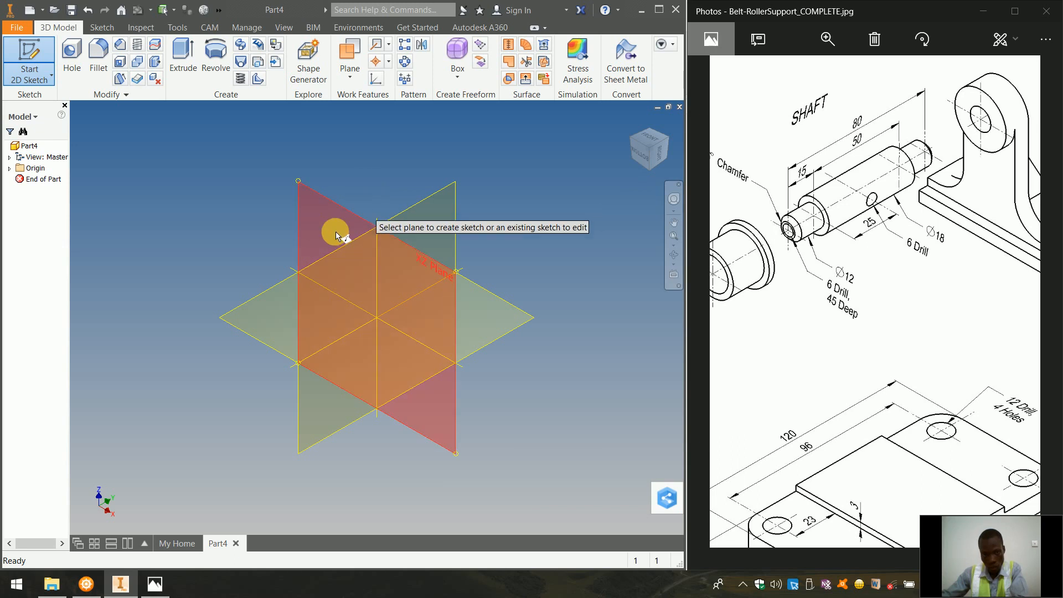
{"action": "left_click", "coordinate": [335, 211]}
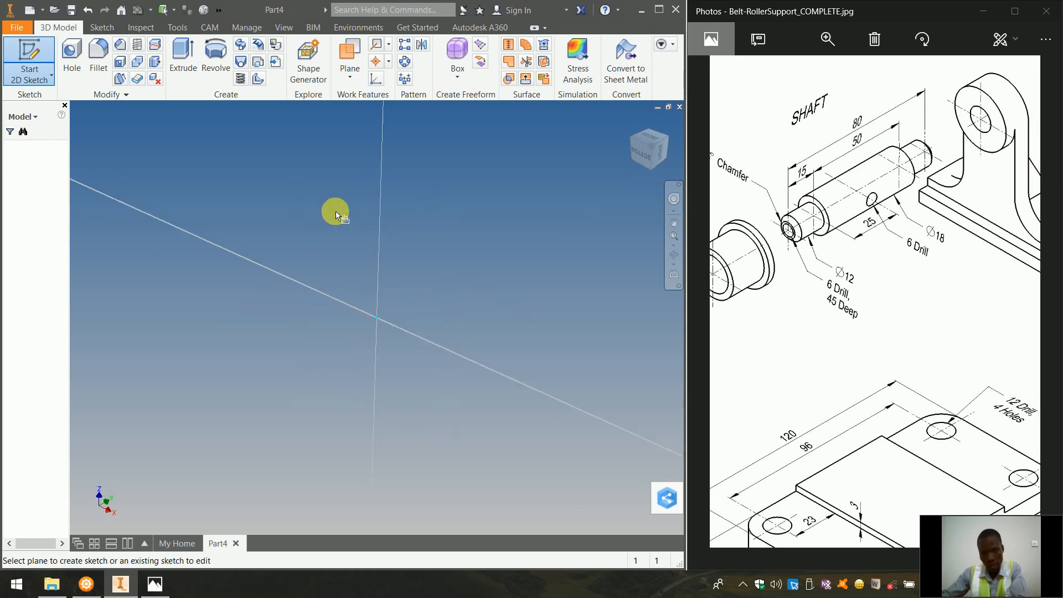
{"action": "left_click", "coordinate": [117, 58]}
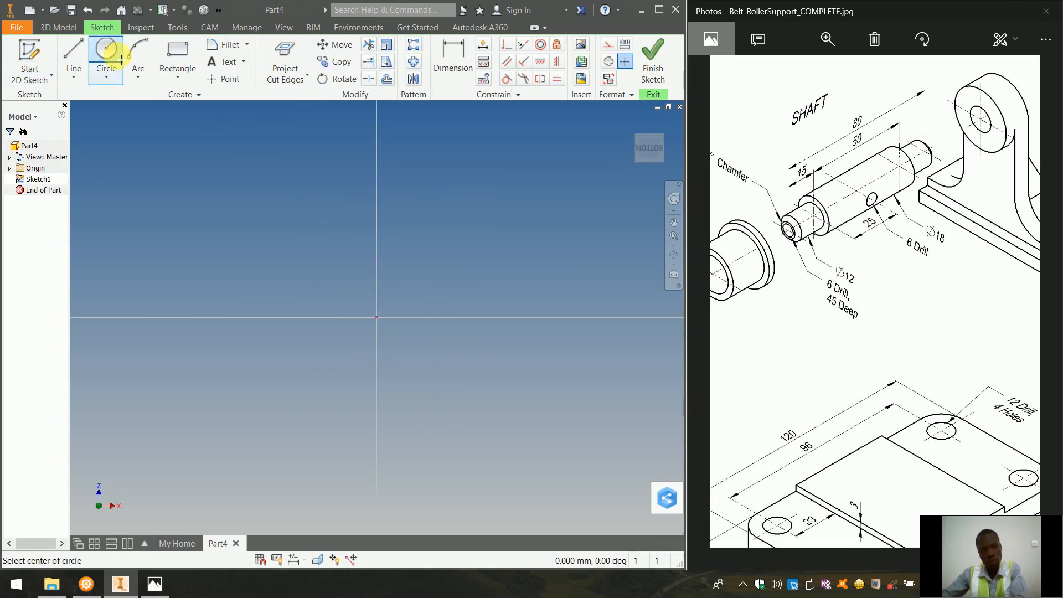
{"action": "left_click", "coordinate": [380, 323]}
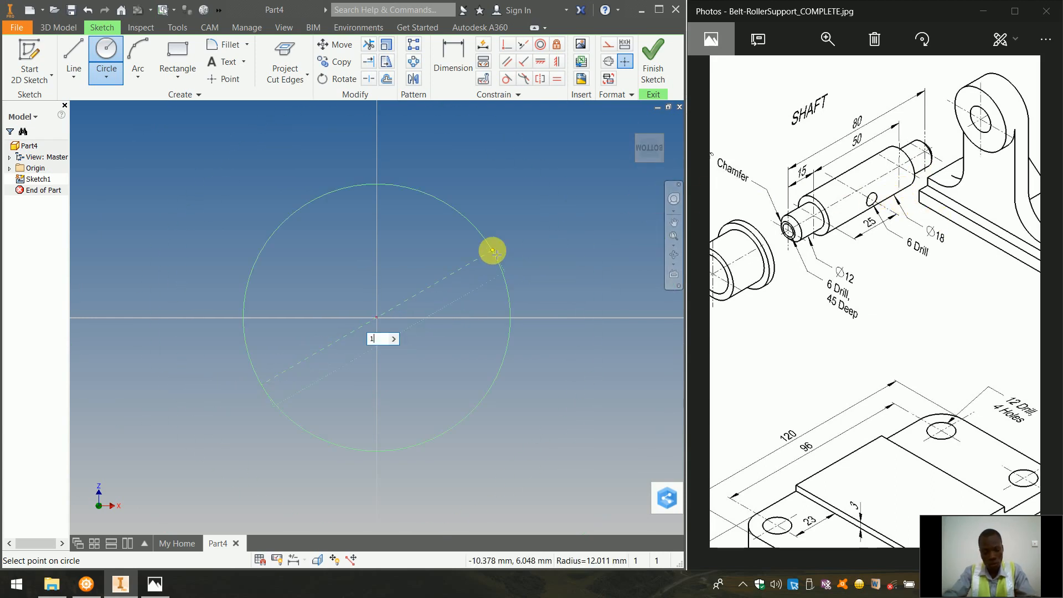
{"action": "key", "text": "Return"}
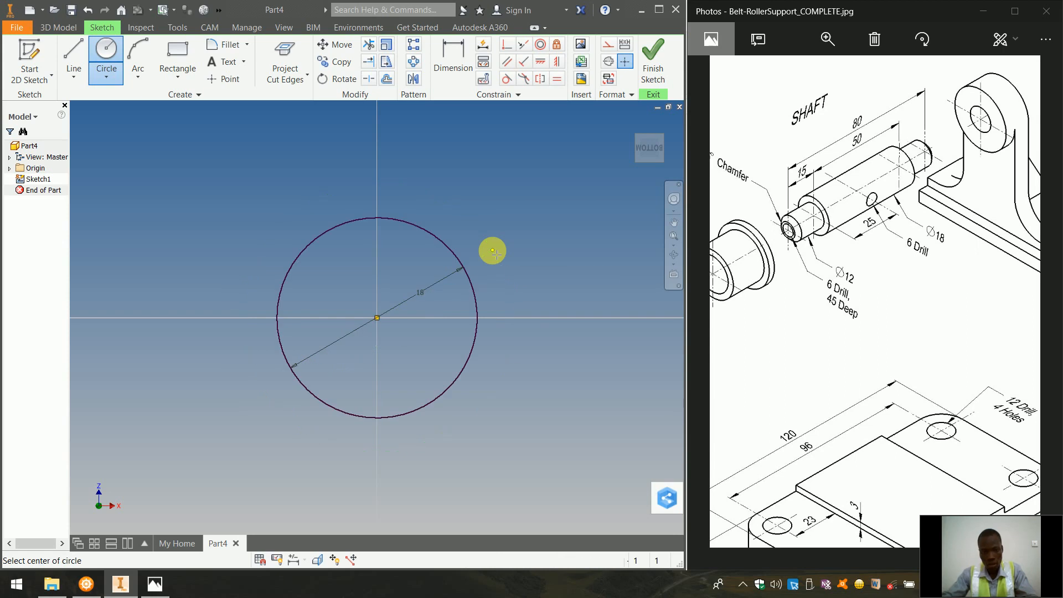
{"action": "left_click", "coordinate": [653, 62]}
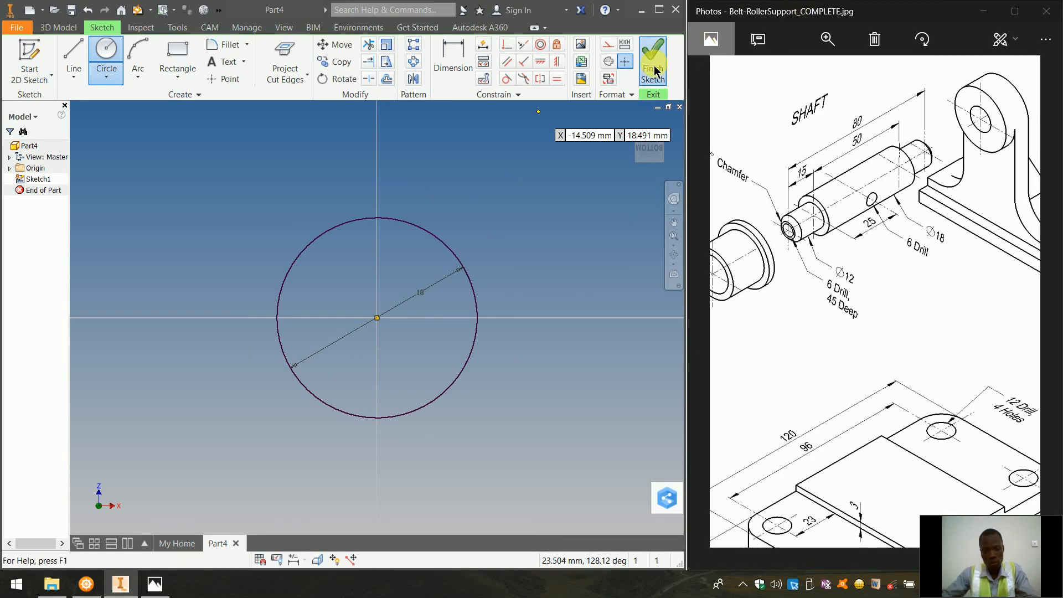
Extrude the 18 mm circle symmetrically to a total length of 50 mm as a solid.
{"action": "key", "text": "e"}
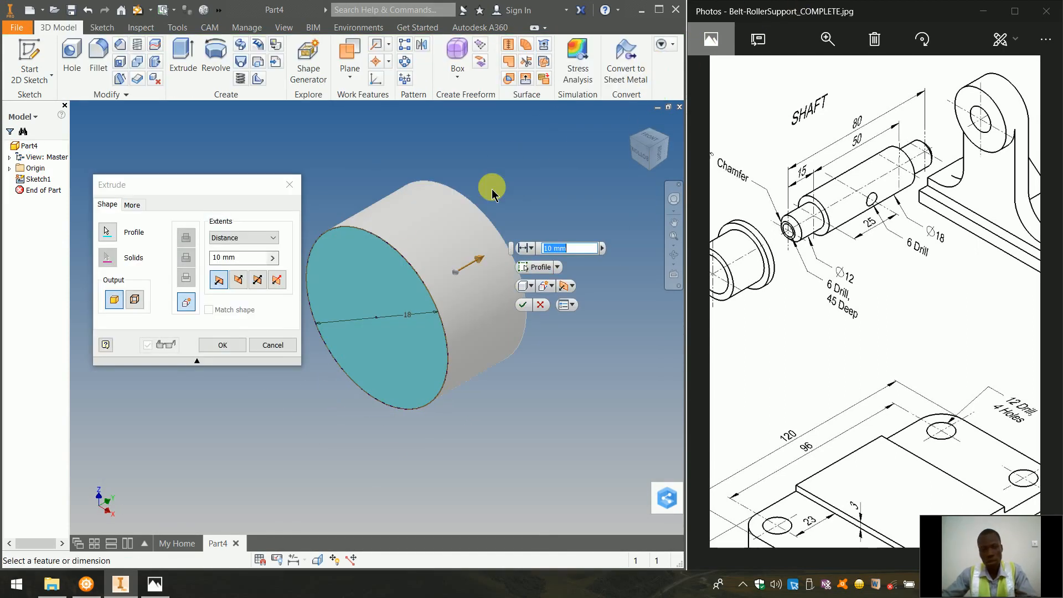
{"action": "left_click", "coordinate": [257, 284]}
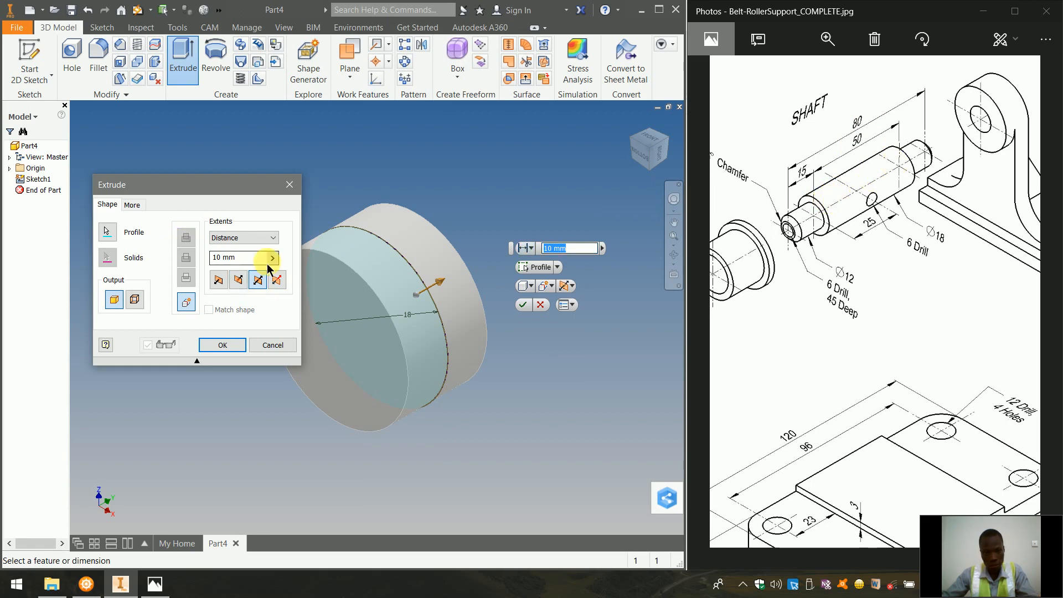
{"action": "left_click", "coordinate": [241, 259]}
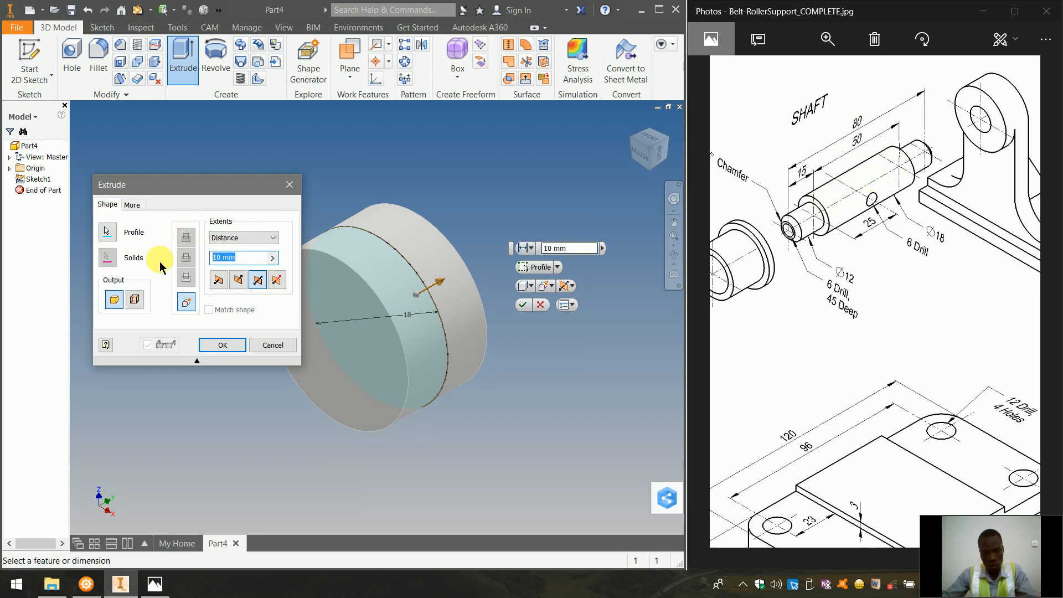
{"action": "type", "text": "50"}
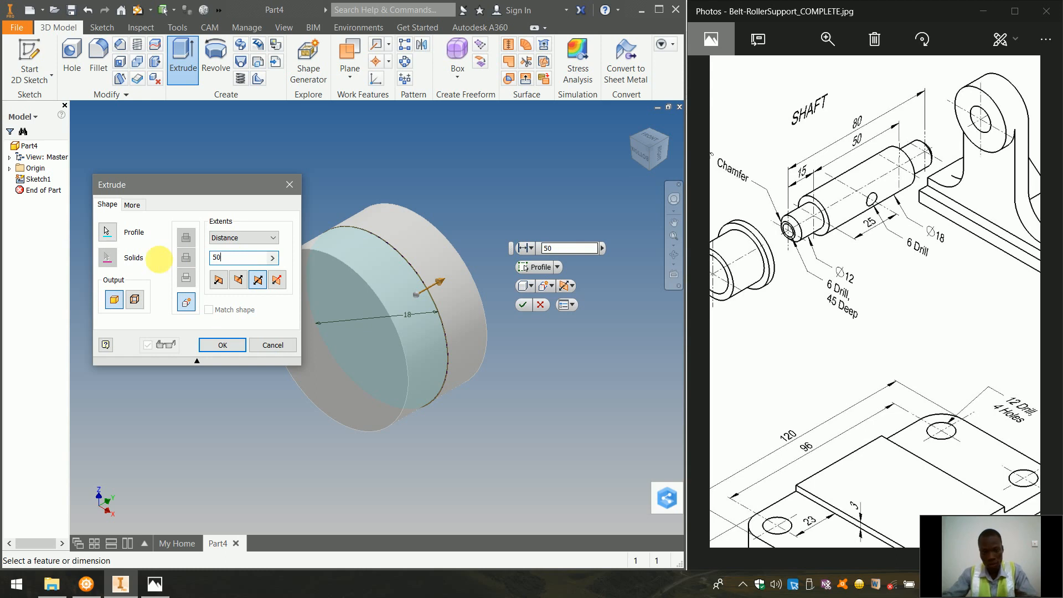
{"action": "left_click", "coordinate": [227, 347]}
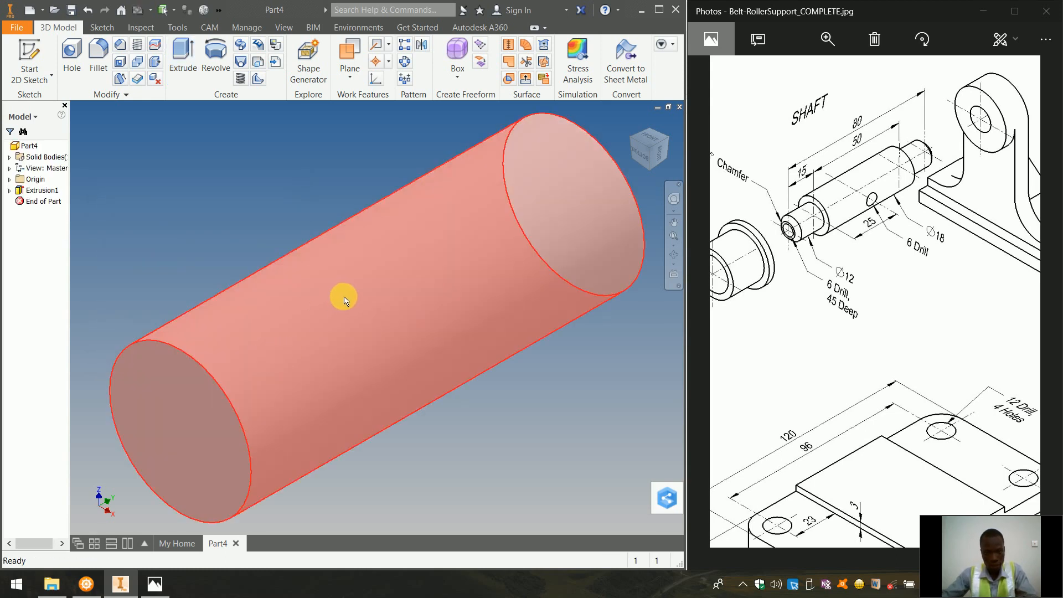
On the cylinder's front end face, project the face outline and sketch a concentric 12 mm diameter circle.
{"action": "scroll", "coordinate": [346, 297], "scroll_direction": "down", "scroll_amount": 3}
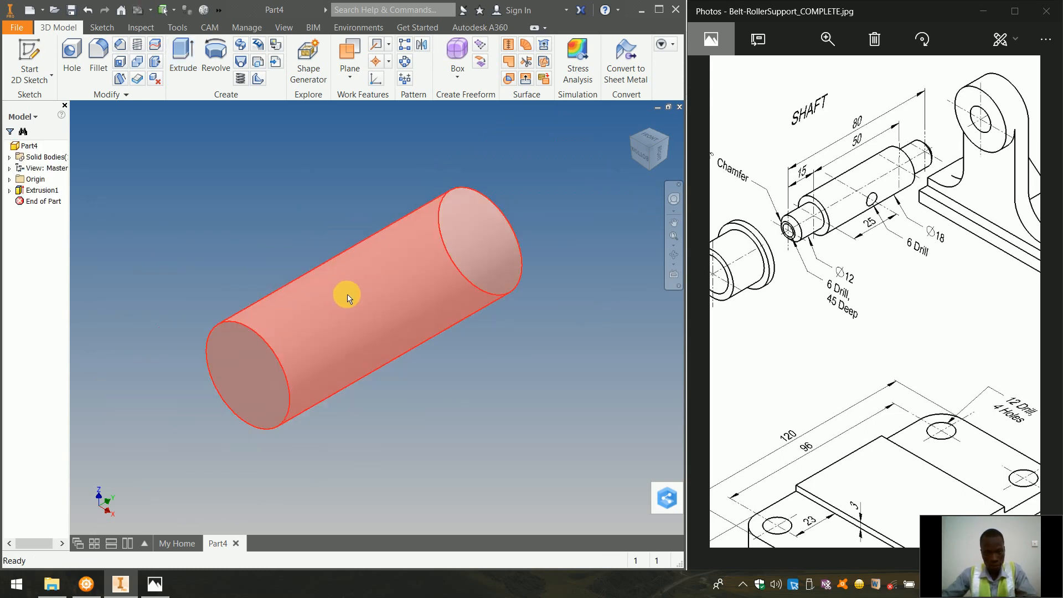
{"action": "right_click", "coordinate": [264, 362]}
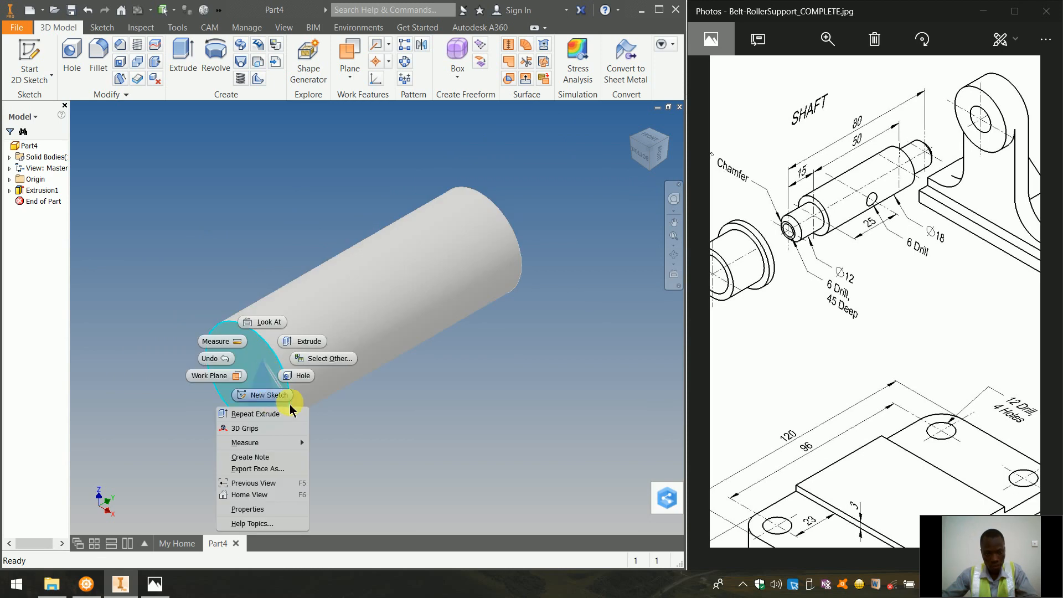
{"action": "left_click", "coordinate": [263, 397]}
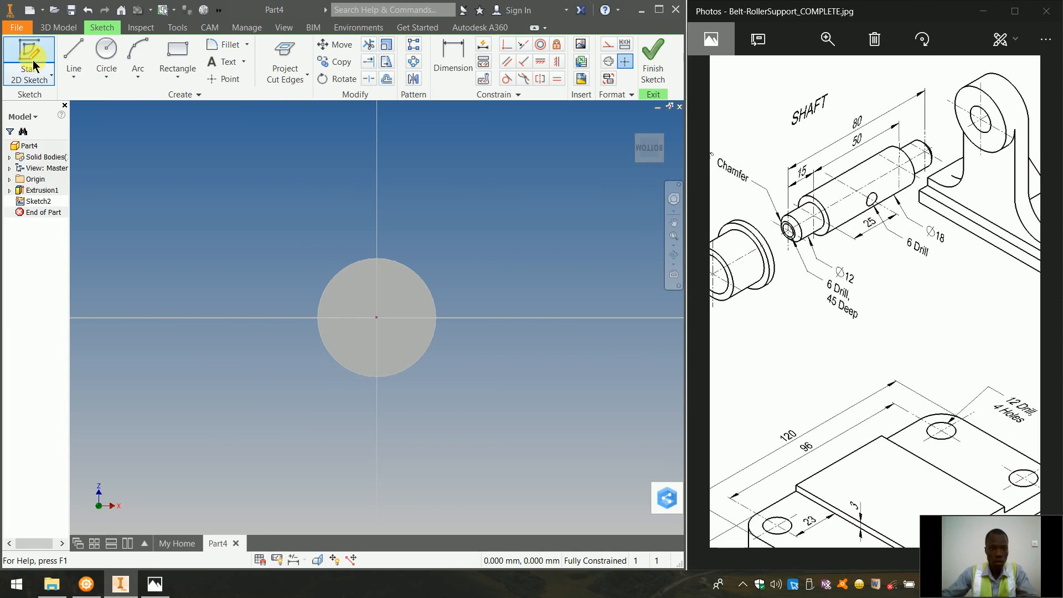
{"action": "left_click", "coordinate": [276, 63]}
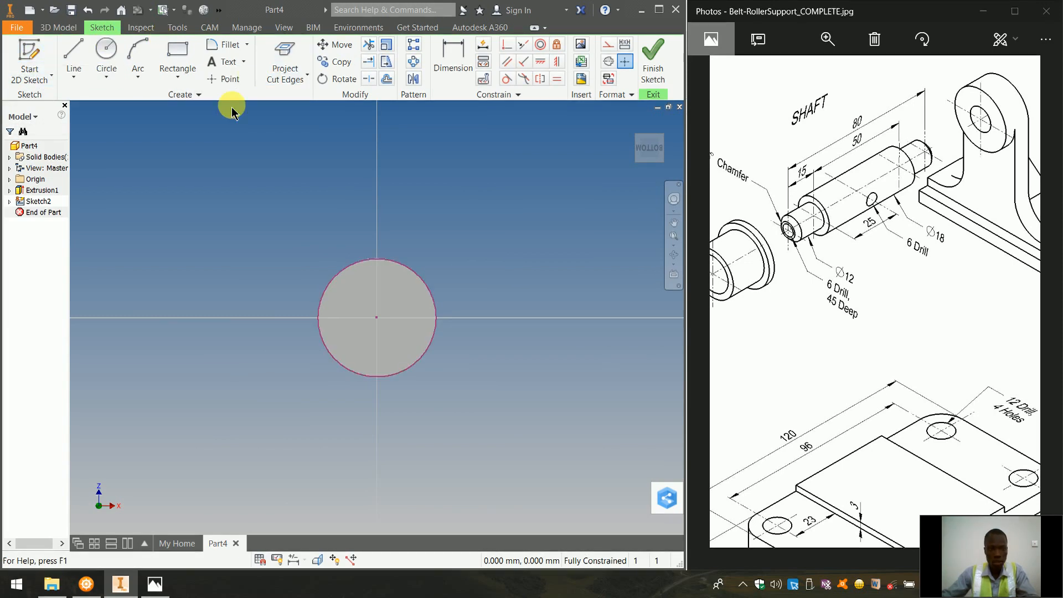
{"action": "left_click", "coordinate": [111, 56]}
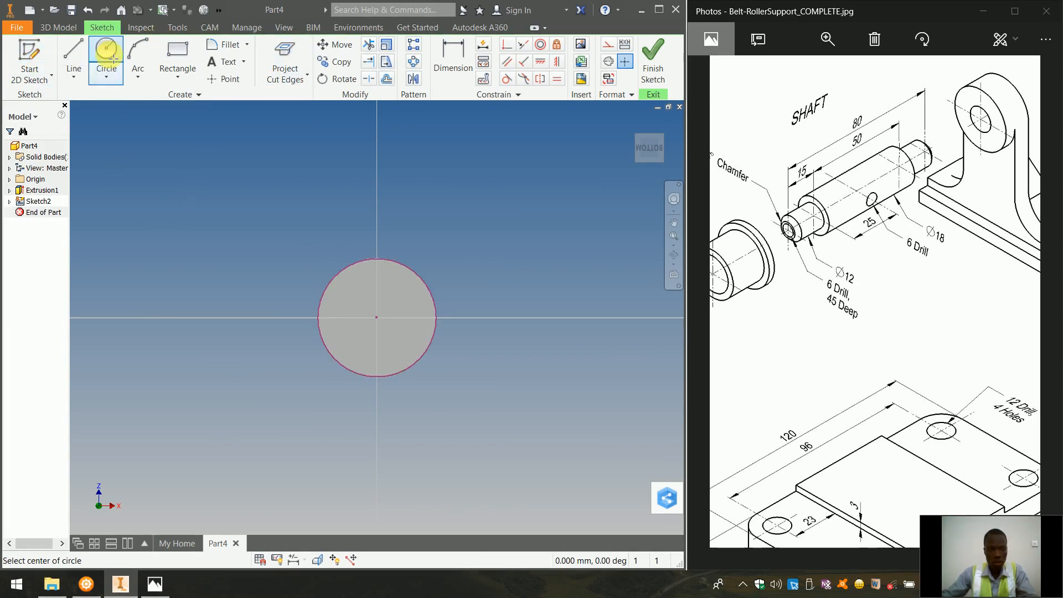
{"action": "left_click", "coordinate": [378, 319]}
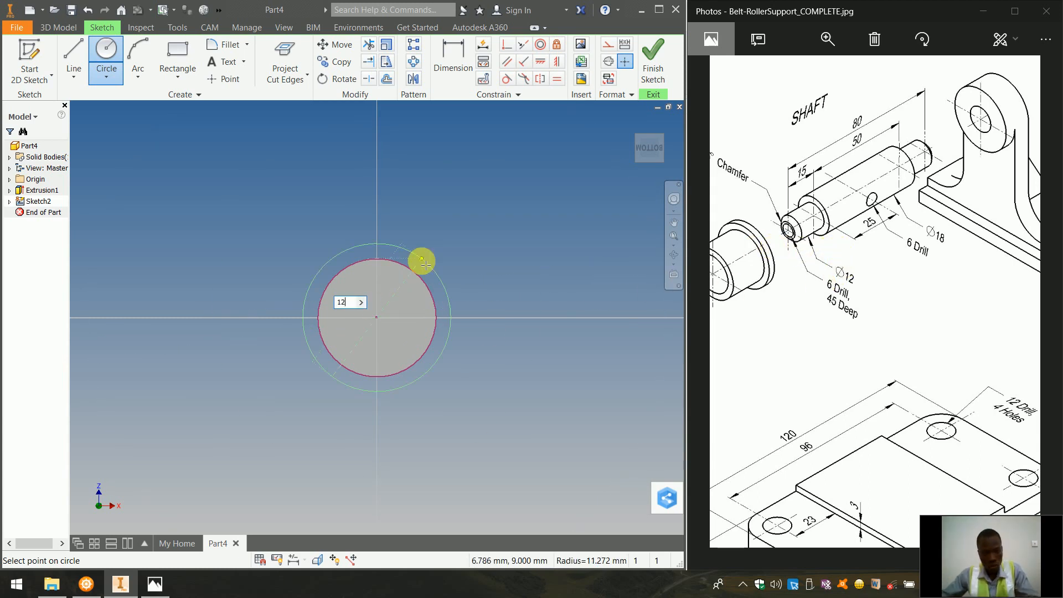
{"action": "key", "text": "Return"}
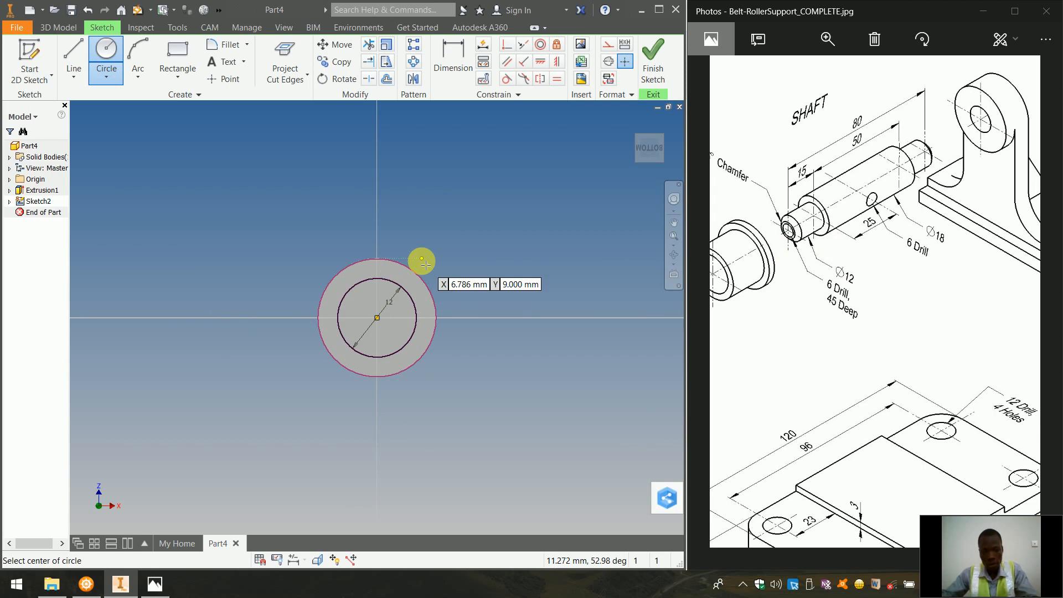
{"action": "left_click", "coordinate": [655, 71]}
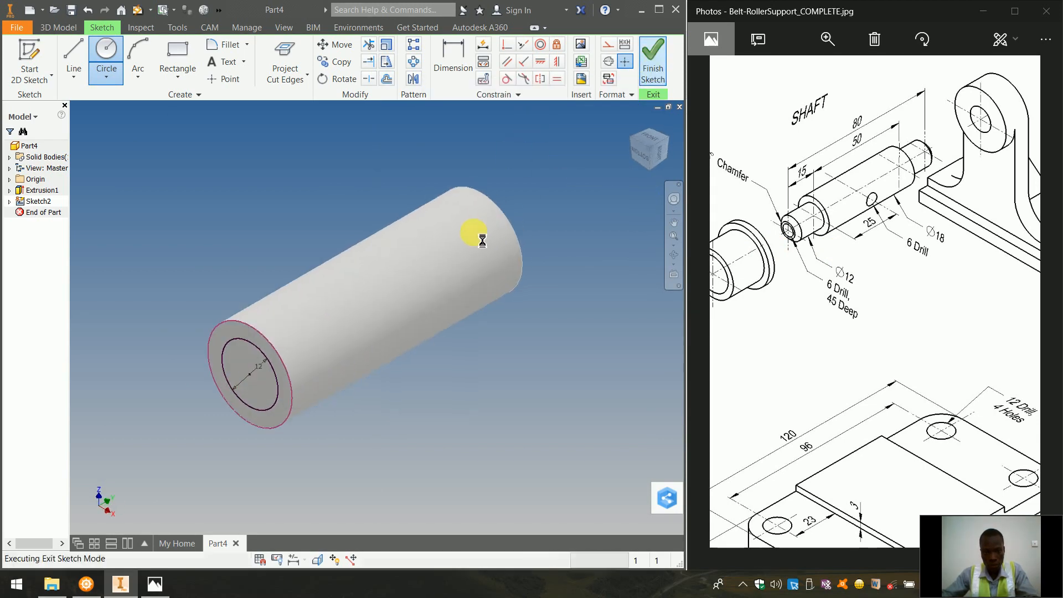
Extrude the 12 mm circle 15 mm outward from the end face, joined to the shaft body.
{"action": "key", "text": "e"}
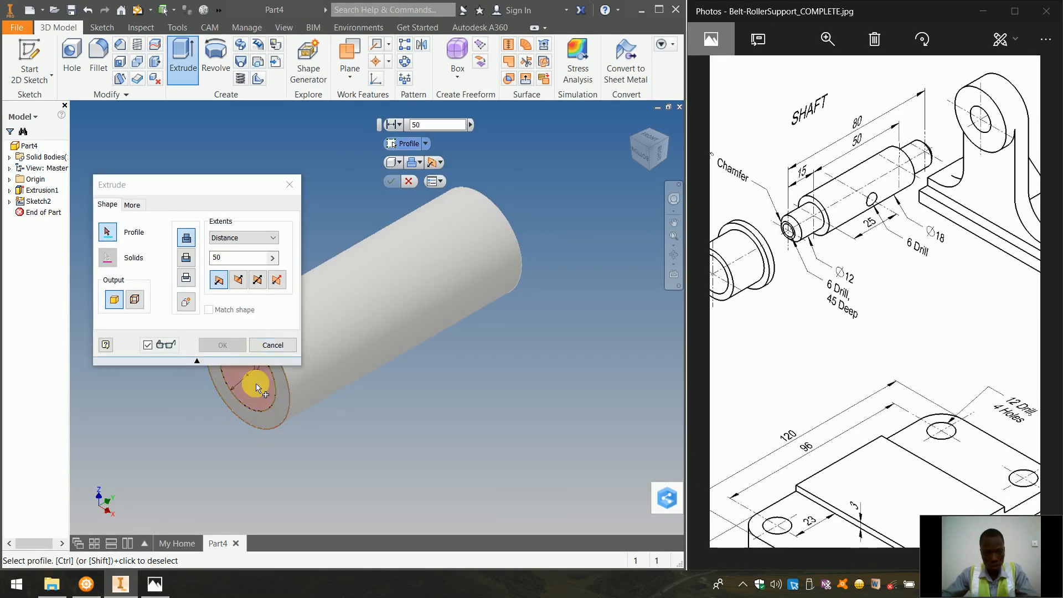
{"action": "left_click", "coordinate": [258, 388]}
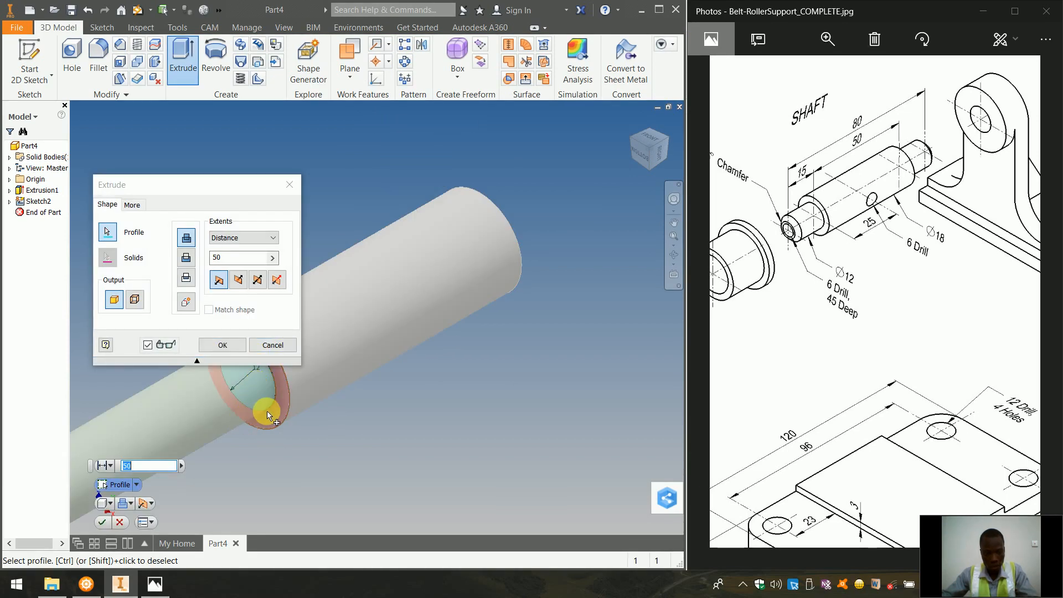
{"action": "mouse_move", "coordinate": [182, 182]}
{"action": "left_mouse_down"}
{"action": "mouse_move", "coordinate": [214, 145]}
{"action": "mouse_move", "coordinate": [175, 141]}
{"action": "left_mouse_up"}
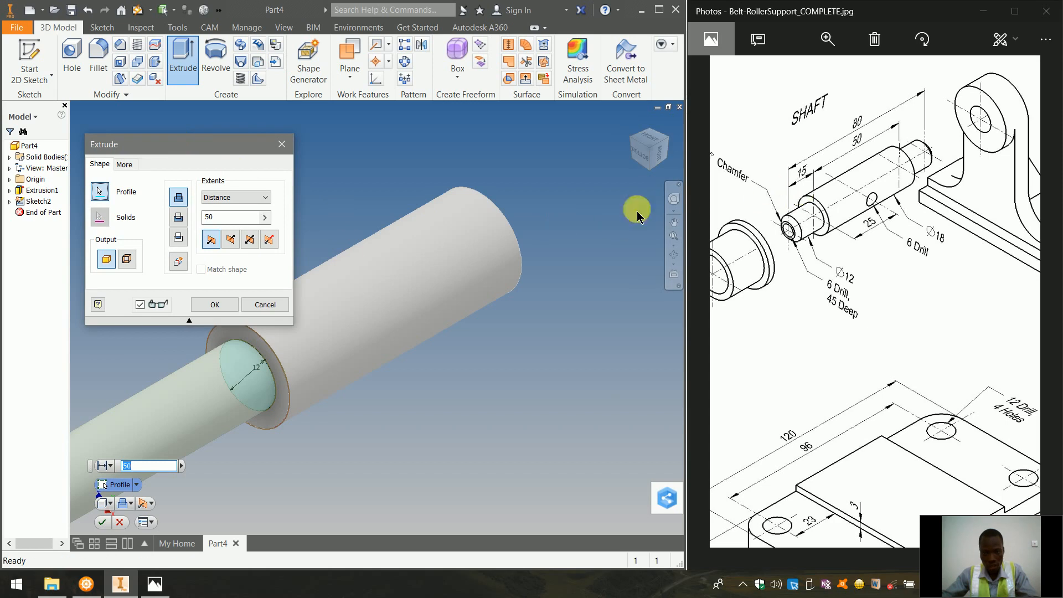
{"action": "double_click", "coordinate": [233, 218]}
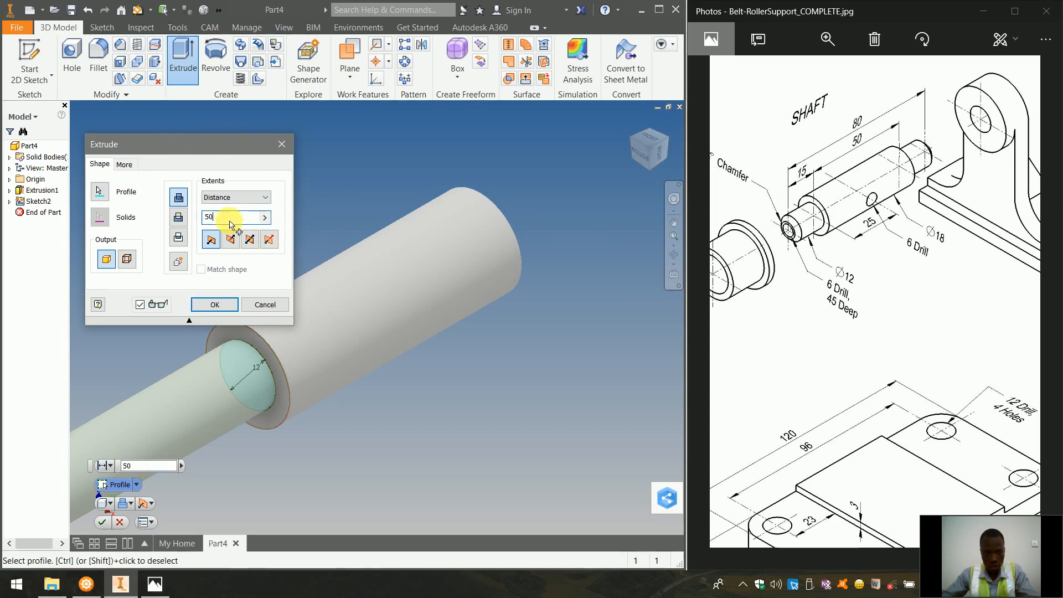
{"action": "type", "text": "1"}
{"action": "left_click", "coordinate": [165, 237]}
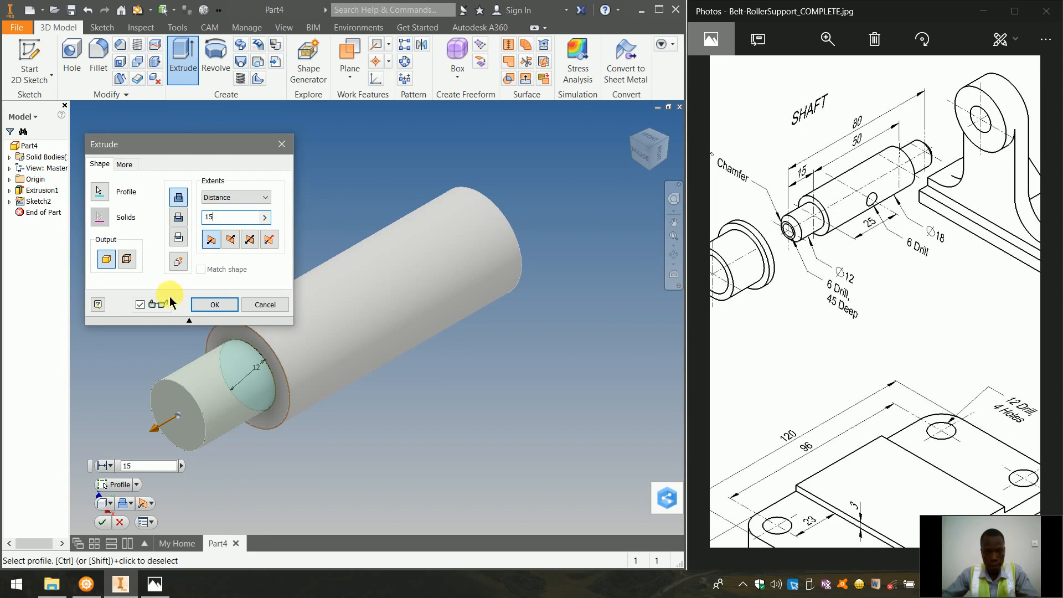
{"action": "left_click", "coordinate": [215, 304]}
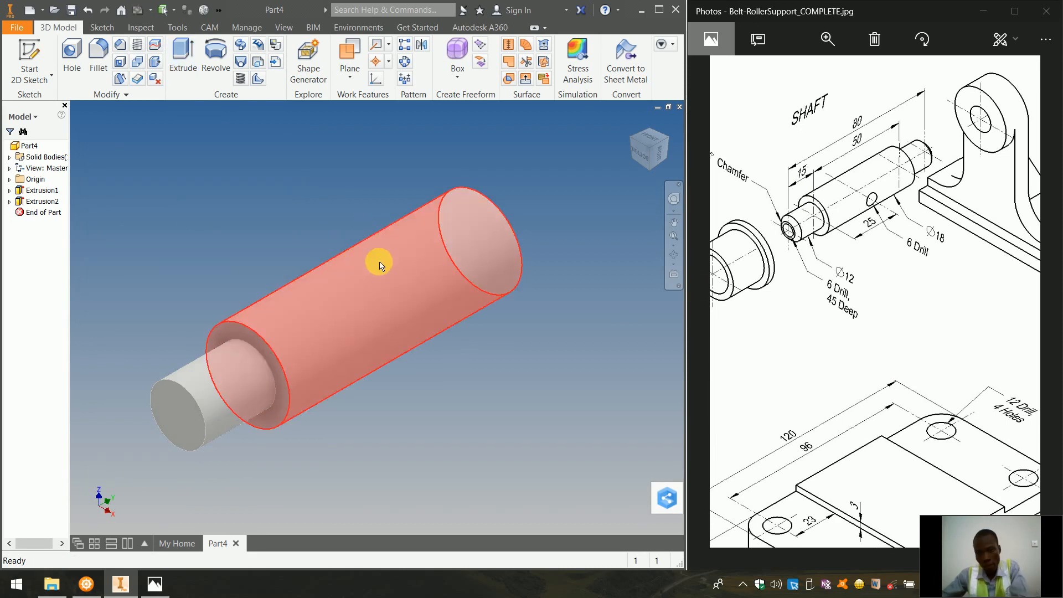
Chamfer the outer end edge of the 12 mm shaft section by 2 mm, as called out in the reference drawing.
{"action": "left_click", "coordinate": [824, 245]}
{"action": "mouse_move", "coordinate": [824, 245]}
{"action": "left_mouse_down"}
{"action": "mouse_move", "coordinate": [853, 236]}
{"action": "mouse_move", "coordinate": [893, 245]}
{"action": "mouse_move", "coordinate": [857, 230]}
{"action": "left_mouse_up"}
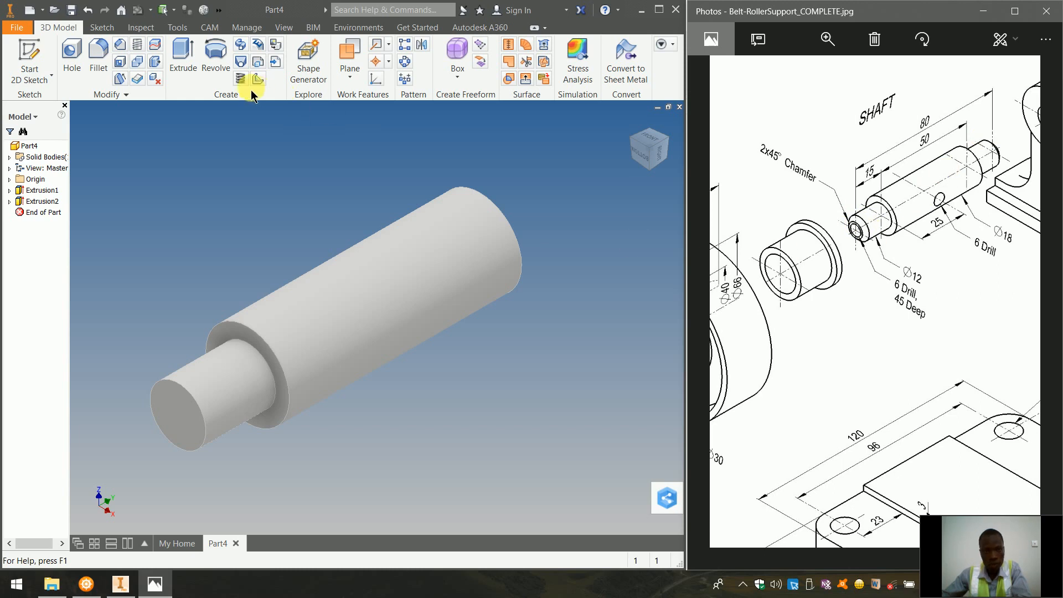
{"action": "left_click", "coordinate": [125, 48]}
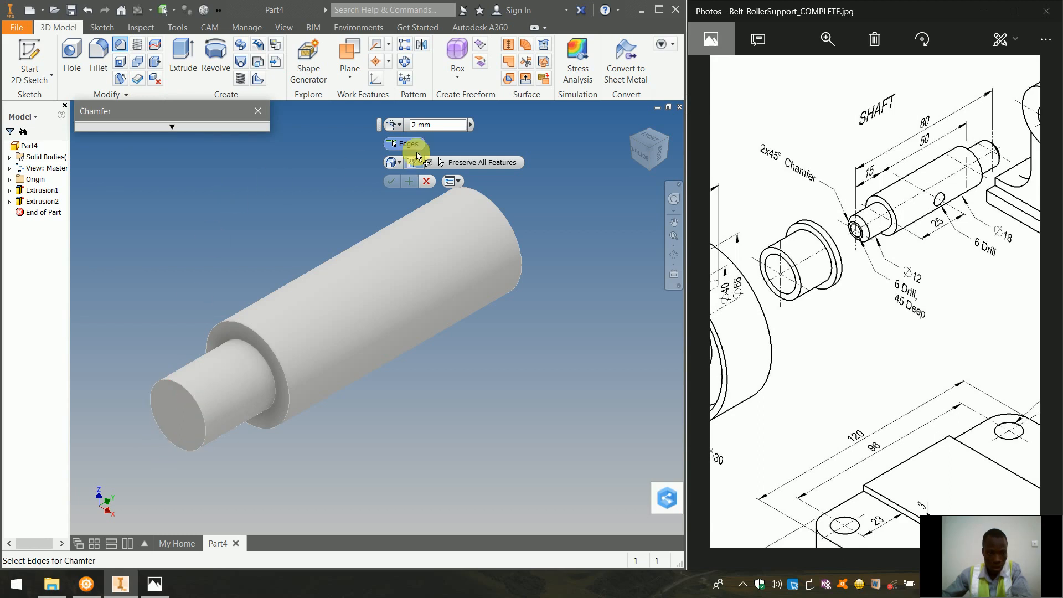
{"action": "left_click", "coordinate": [179, 388]}
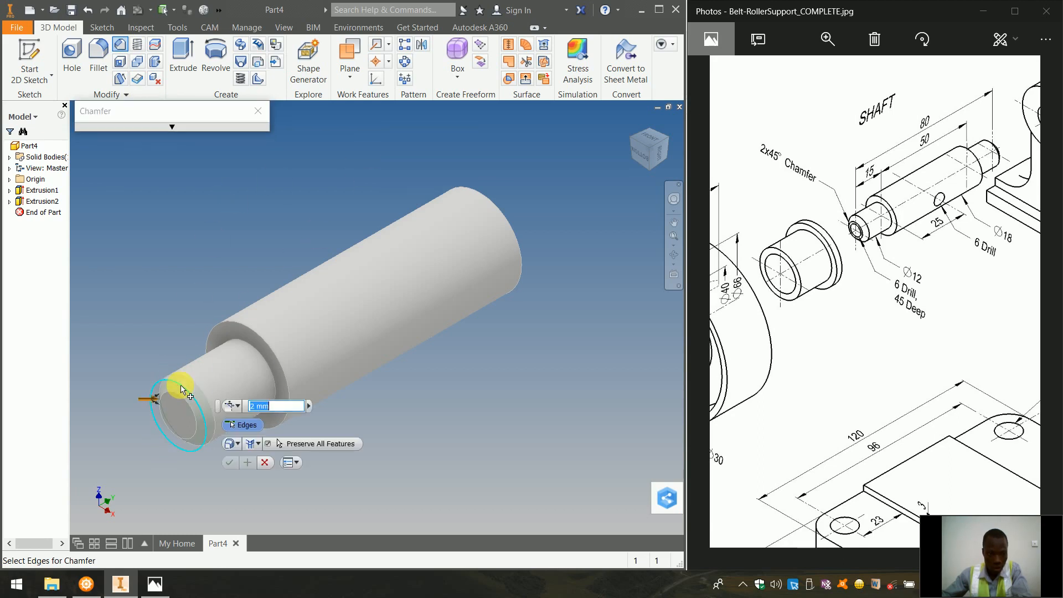
{"action": "left_click", "coordinate": [163, 129]}
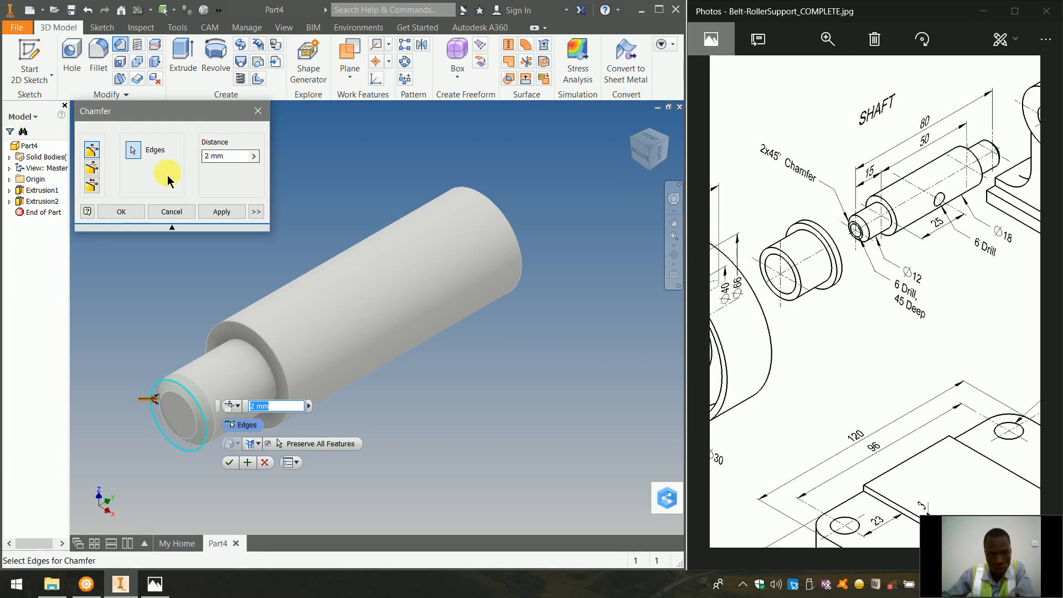
{"action": "left_click", "coordinate": [121, 212]}
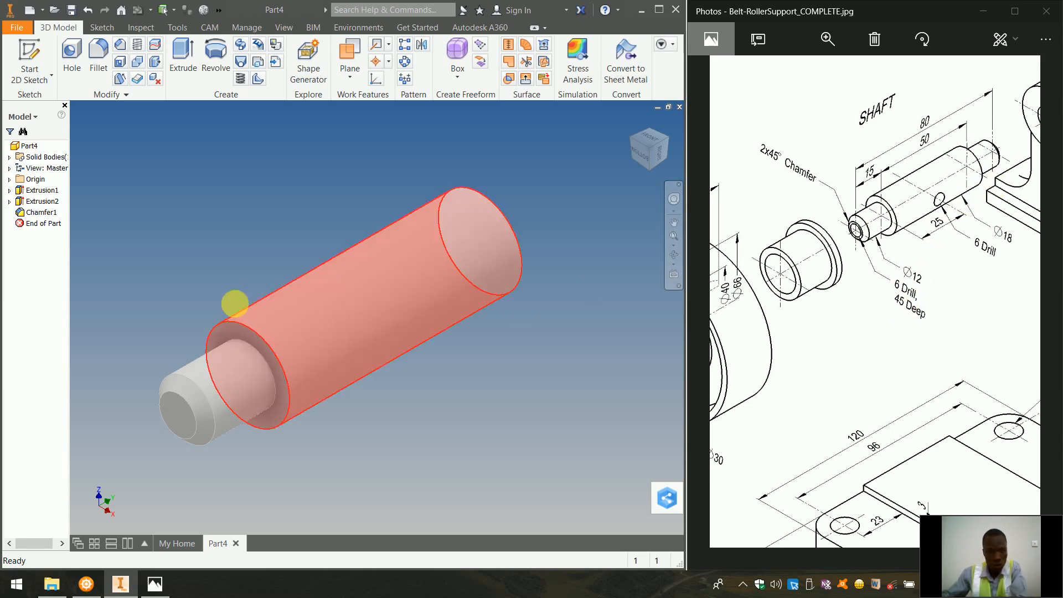
On the chamfered end face of the 12 mm section, sketch a concentric 6 mm diameter circle.
{"action": "left_click", "coordinate": [168, 420]}
{"action": "right_click", "coordinate": [169, 416]}
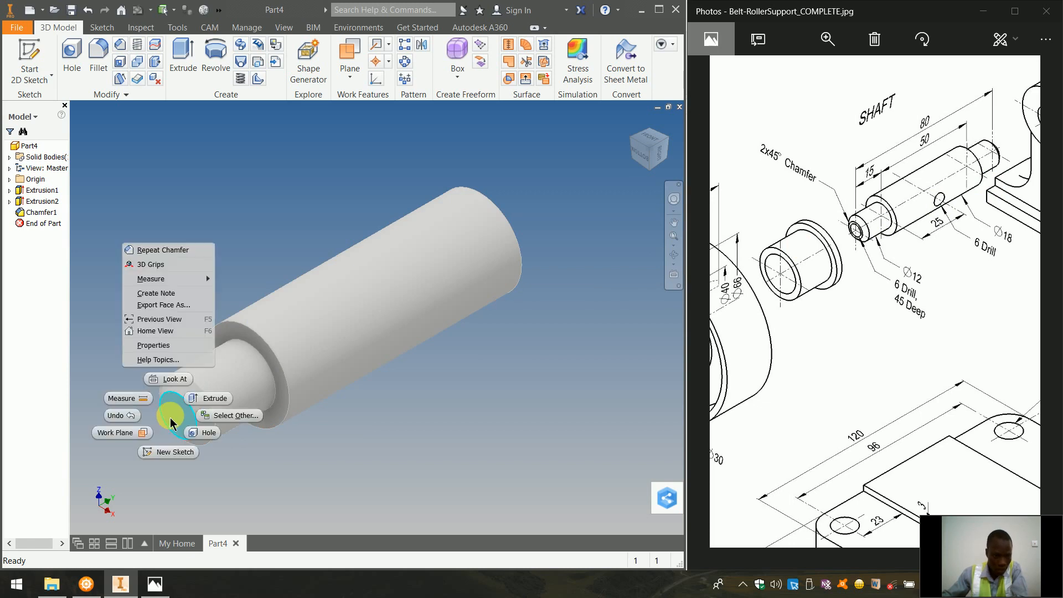
{"action": "left_click", "coordinate": [175, 451]}
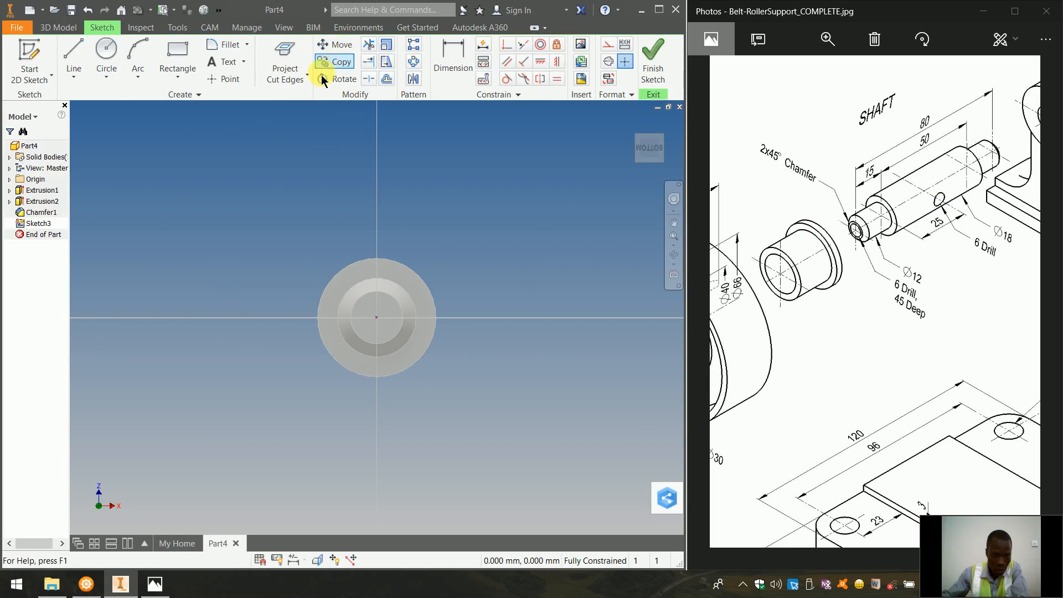
{"action": "left_click", "coordinate": [106, 49]}
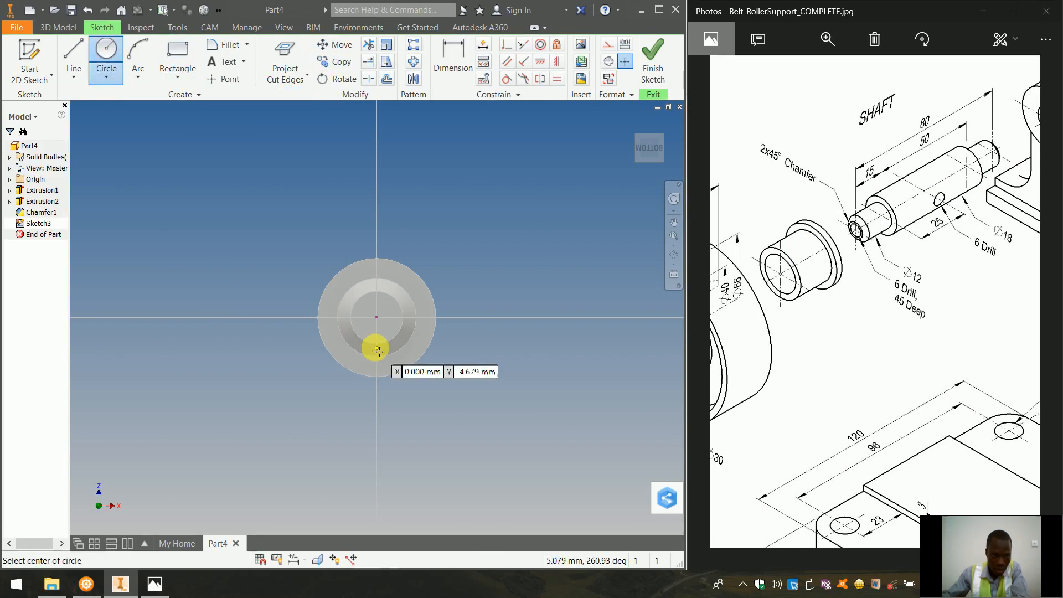
{"action": "left_click", "coordinate": [378, 319]}
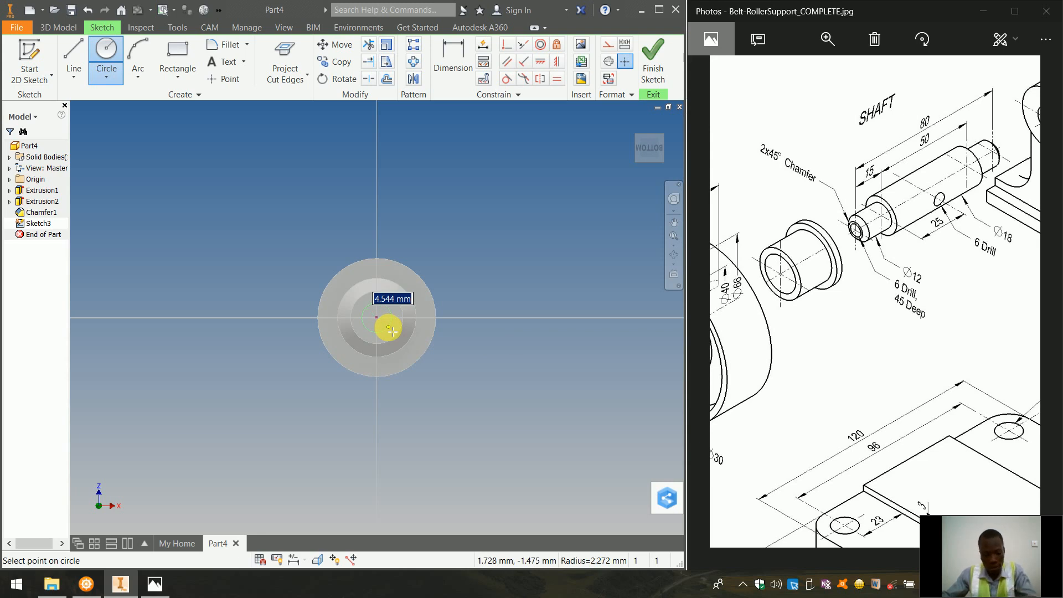
{"action": "left_click", "coordinate": [390, 328]}
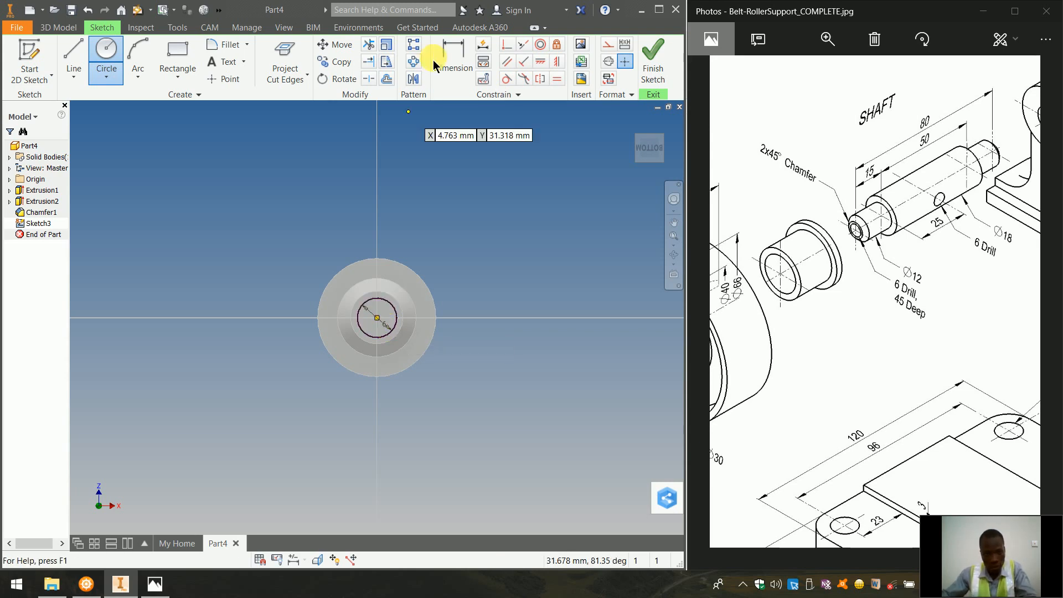
{"action": "left_click", "coordinate": [664, 61]}
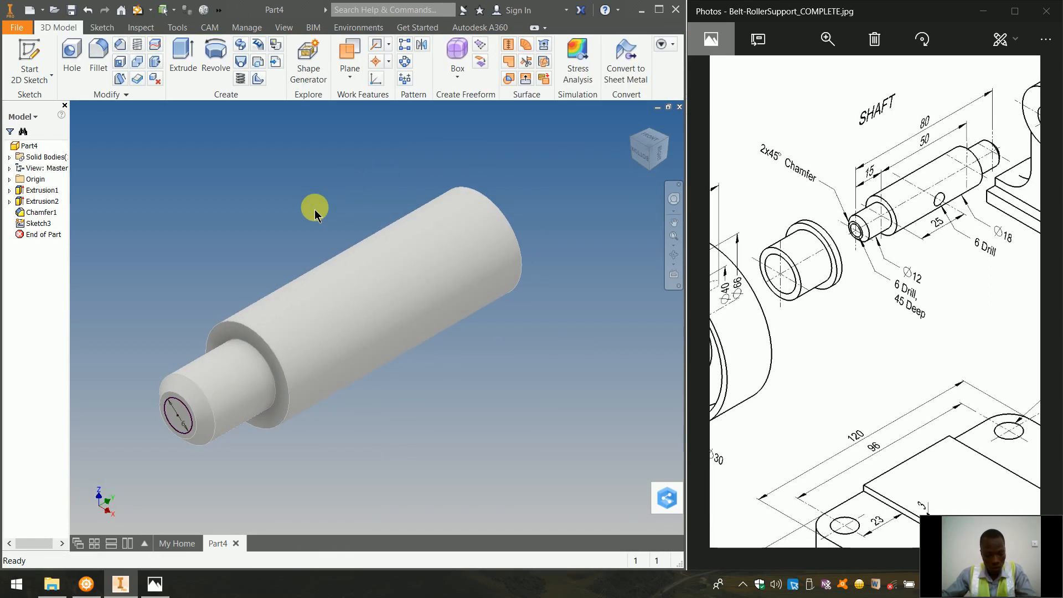
Cut the 6 mm circle 45 mm deep into the shaft as an axial blind hole.
{"action": "key", "text": "e"}
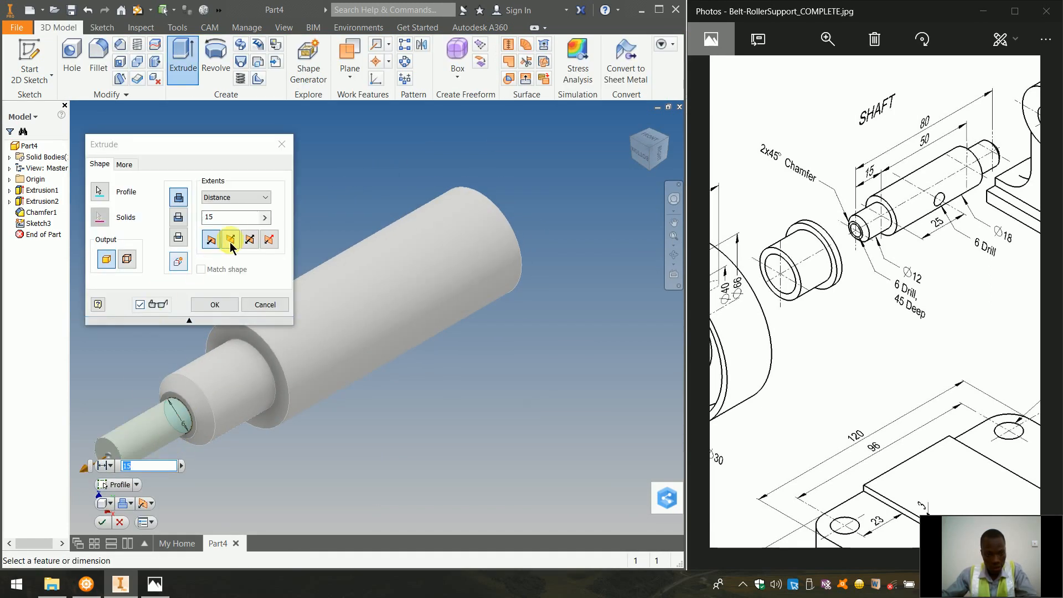
{"action": "left_click", "coordinate": [231, 239]}
{"action": "left_click", "coordinate": [177, 217]}
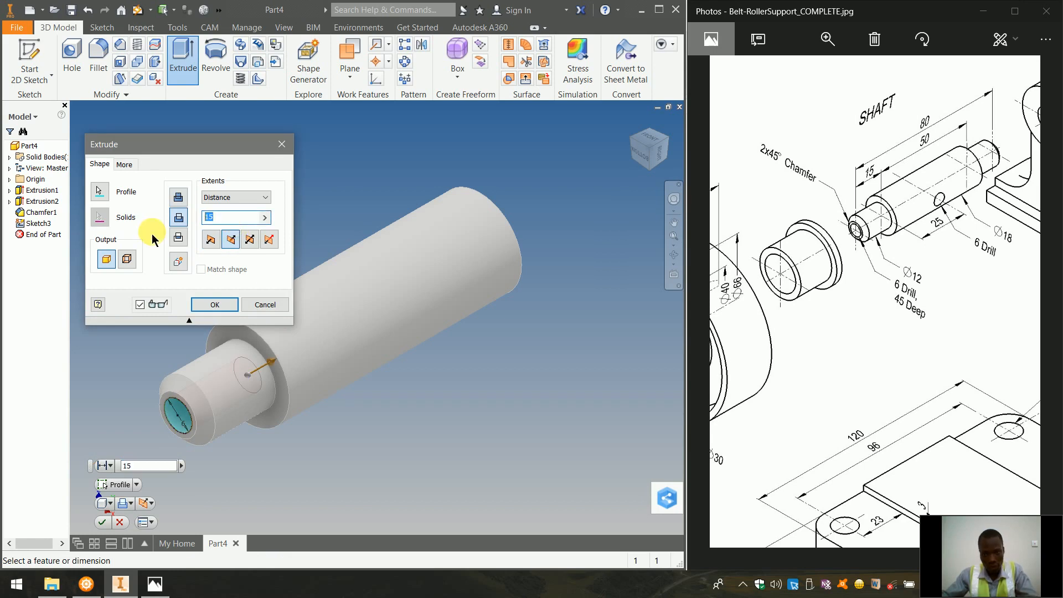
{"action": "type", "text": "4"}
{"action": "left_click", "coordinate": [152, 234]}
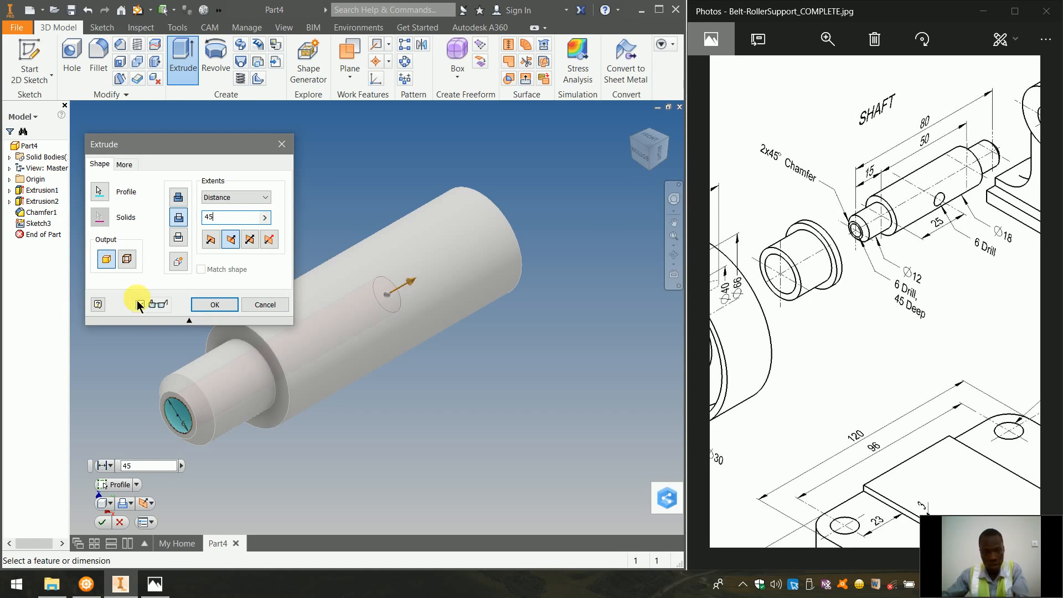
{"action": "left_click", "coordinate": [215, 305]}
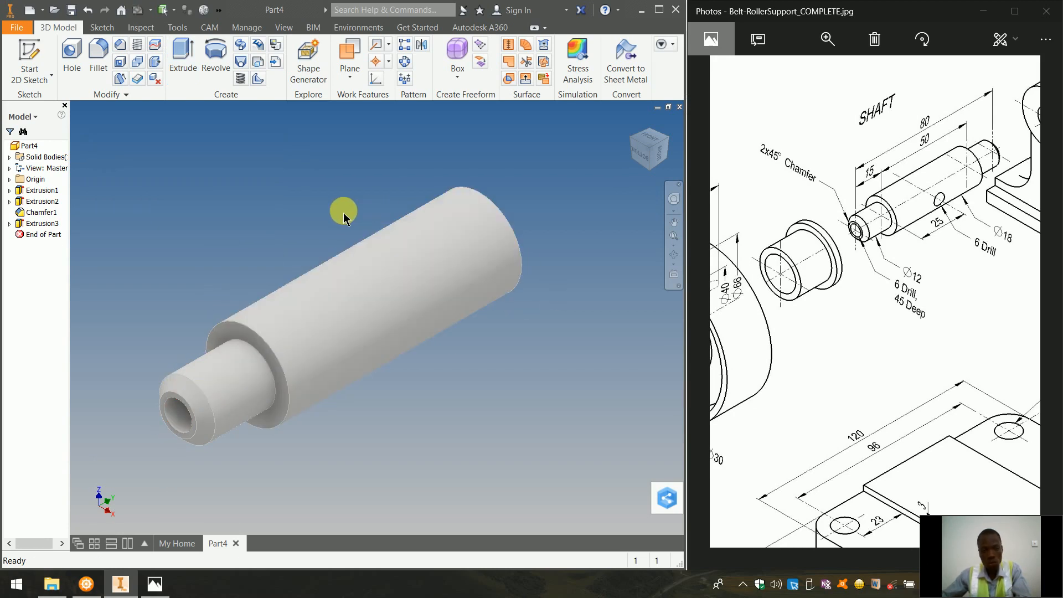
{"action": "left_click", "coordinate": [182, 61]}
{"action": "left_click", "coordinate": [234, 391]}
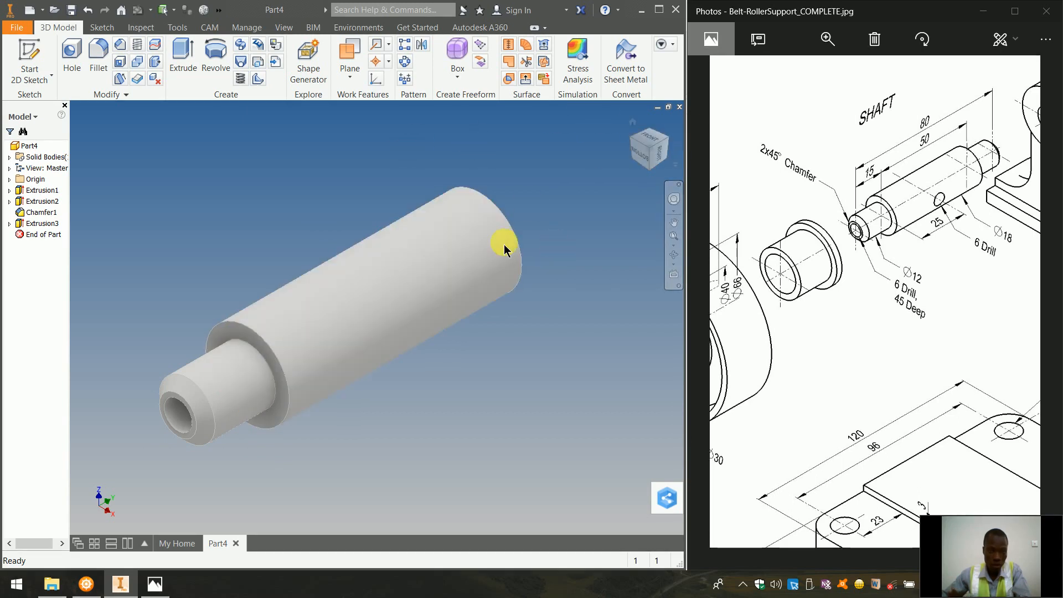
Mirror the 12 mm end section and its chamfer about the XZ plane, leaving out the axial hole.
{"action": "left_click", "coordinate": [421, 48]}
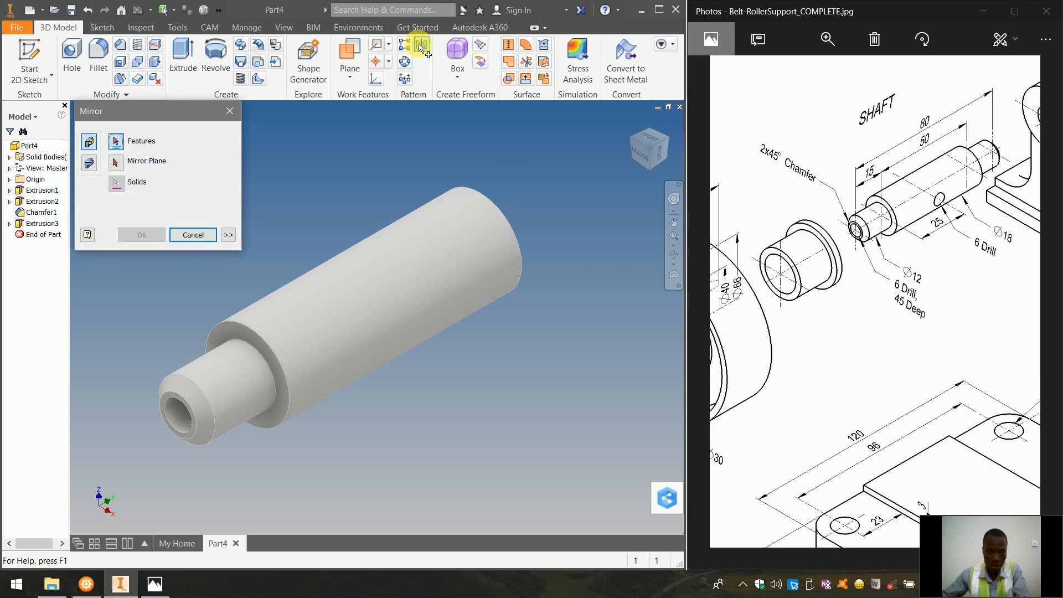
{"action": "left_click", "coordinate": [216, 382]}
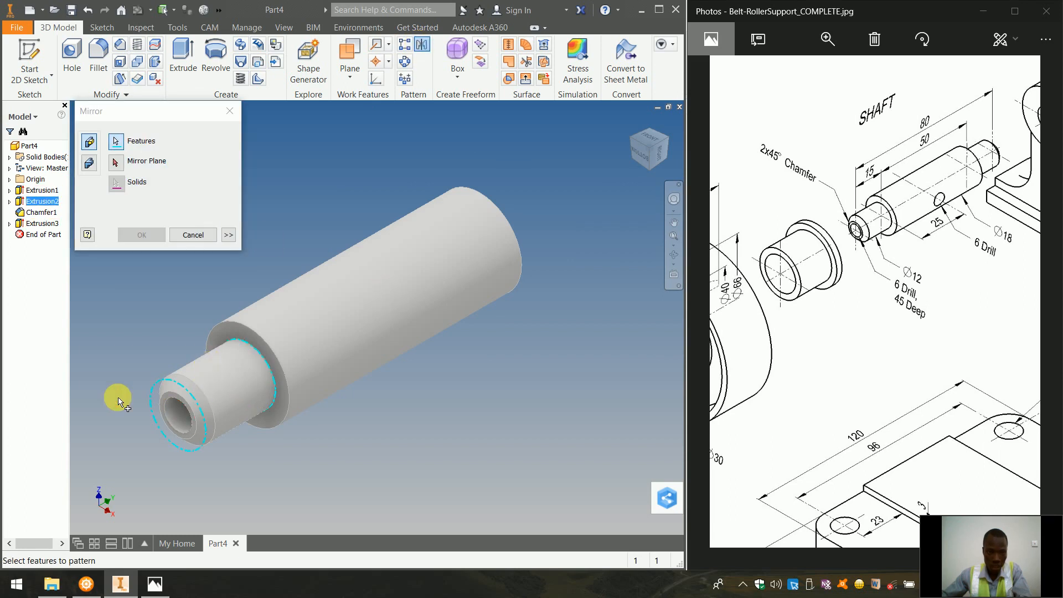
{"action": "left_click", "coordinate": [167, 392]}
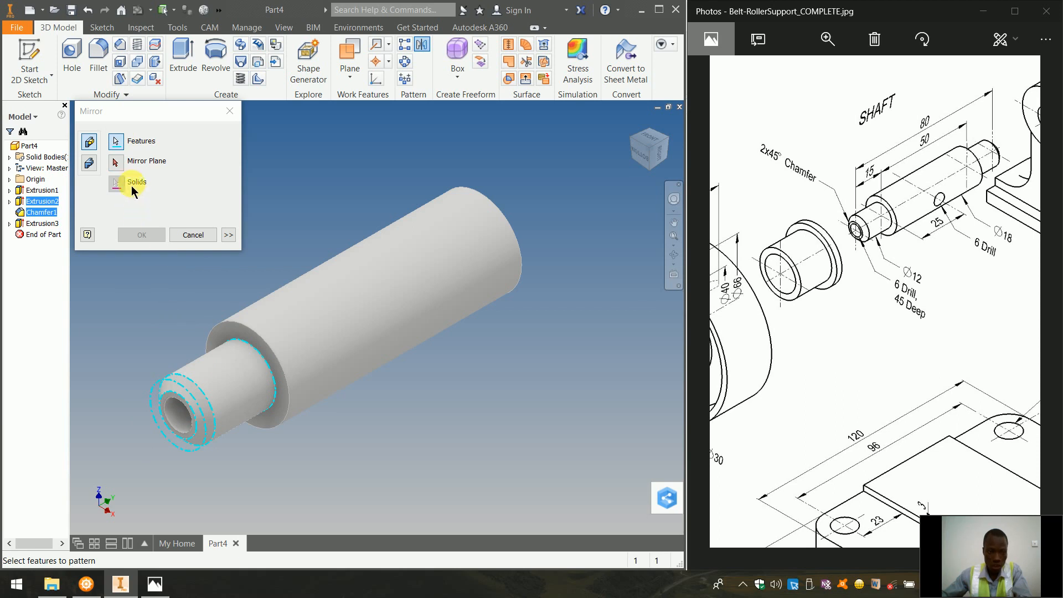
{"action": "left_click", "coordinate": [116, 164]}
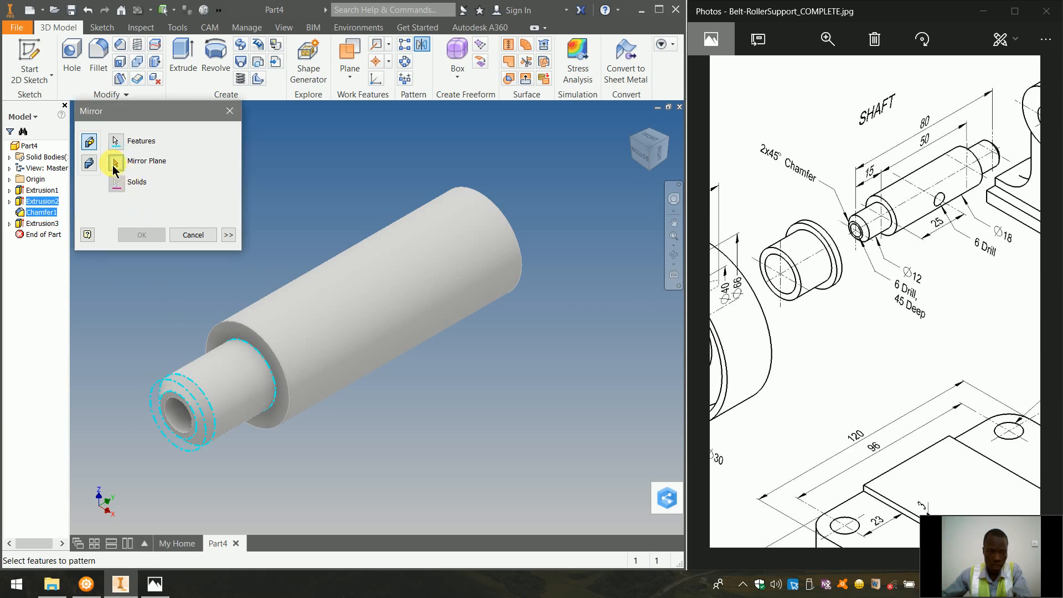
{"action": "left_click", "coordinate": [10, 178]}
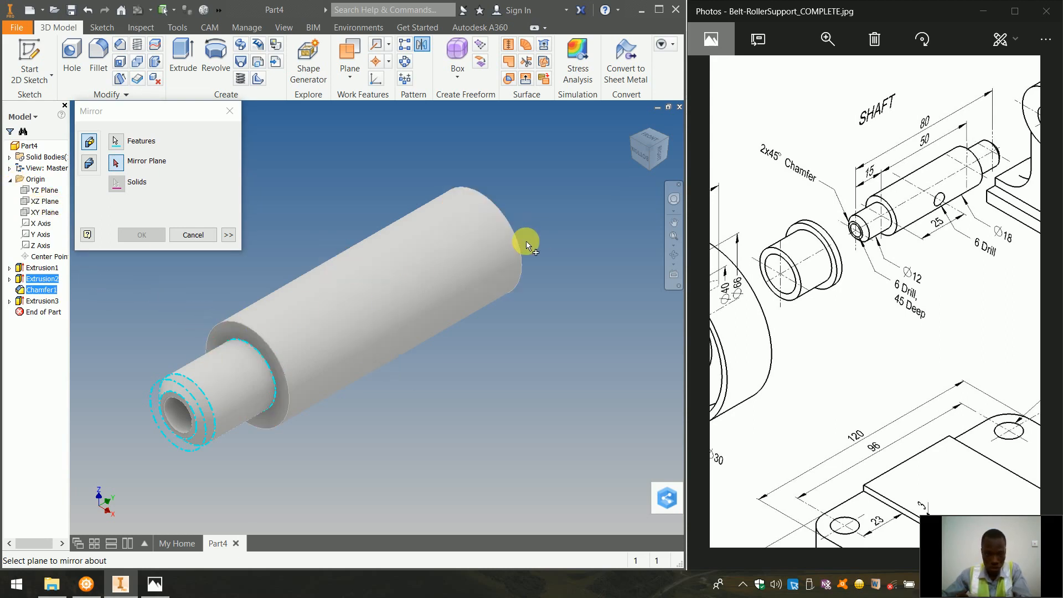
{"action": "left_click", "coordinate": [46, 203]}
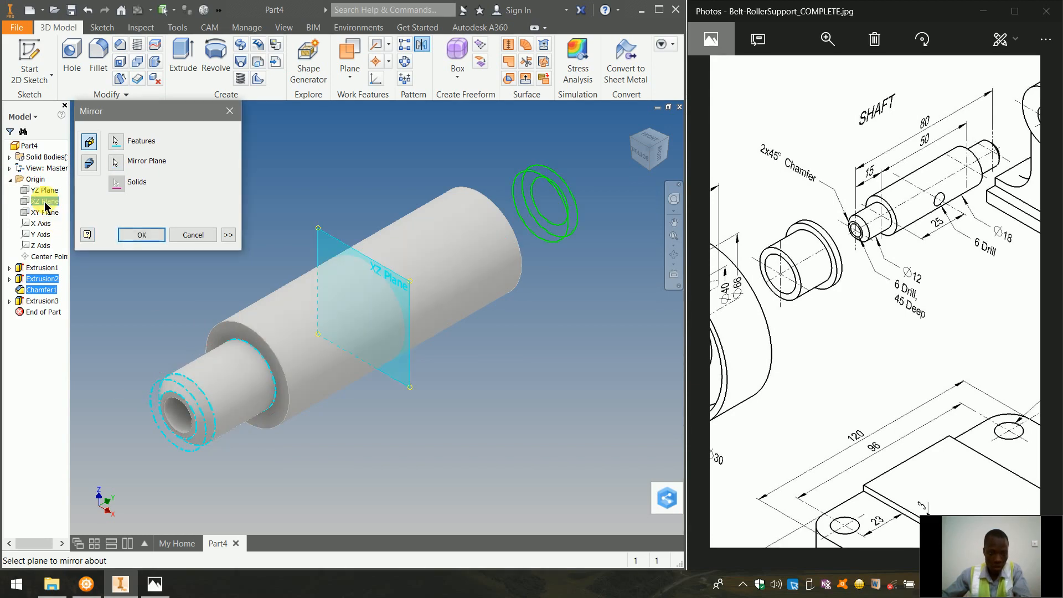
{"action": "left_click", "coordinate": [141, 236]}
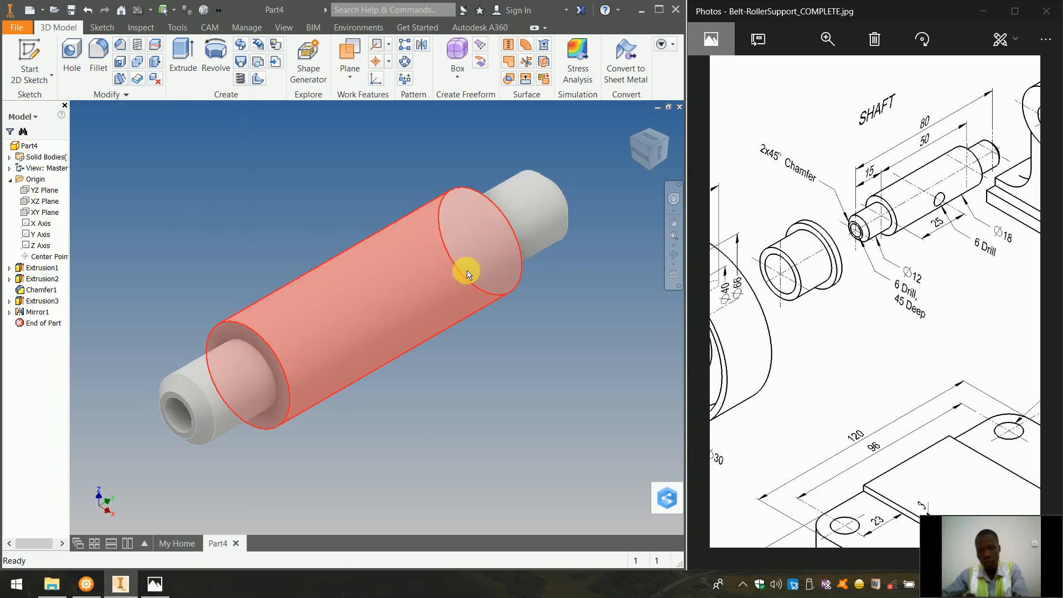
Examine both stepped ends of the shaft from several sides and return to the home view.
{"action": "scroll", "coordinate": [551, 266], "scroll_direction": "down", "scroll_amount": 5}
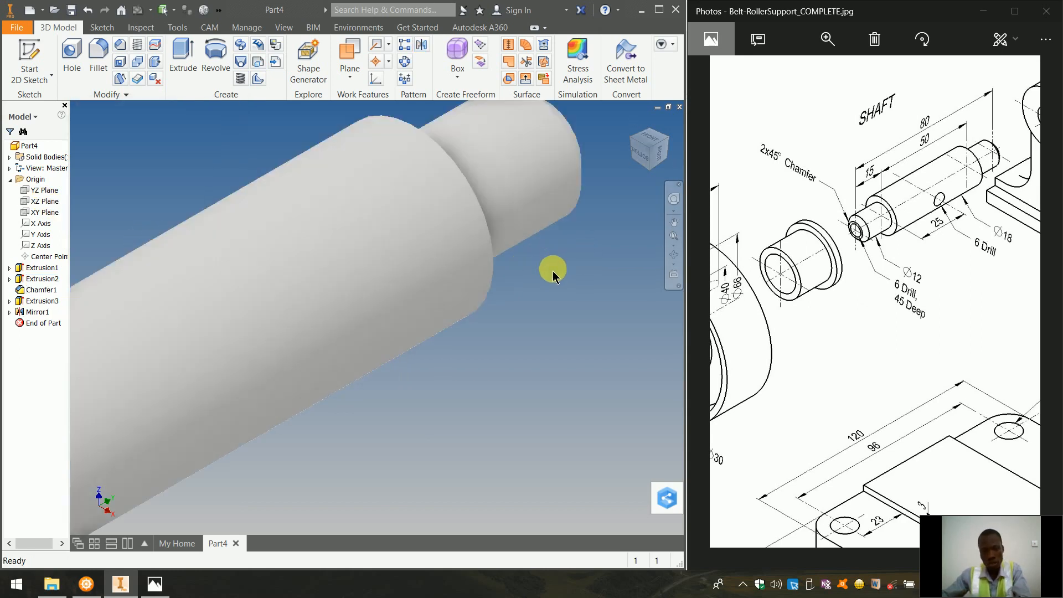
{"action": "scroll", "coordinate": [553, 273], "scroll_direction": "down", "scroll_amount": 3}
{"action": "scroll", "coordinate": [553, 271], "scroll_direction": "up", "scroll_amount": 5}
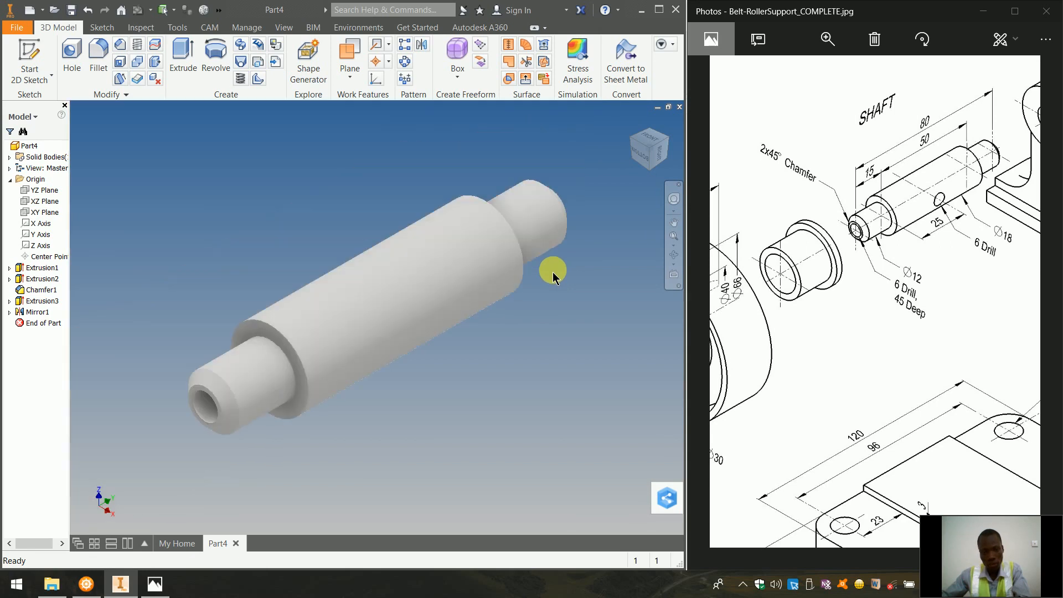
{"action": "left_click", "coordinate": [670, 146]}
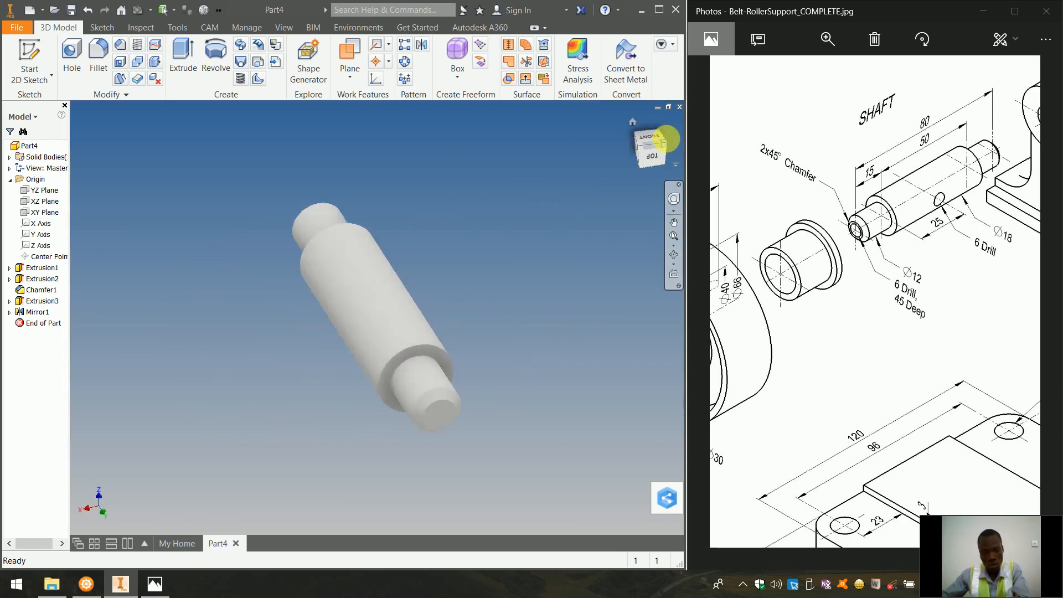
{"action": "left_click", "coordinate": [670, 146]}
{"action": "left_click", "coordinate": [629, 124]}
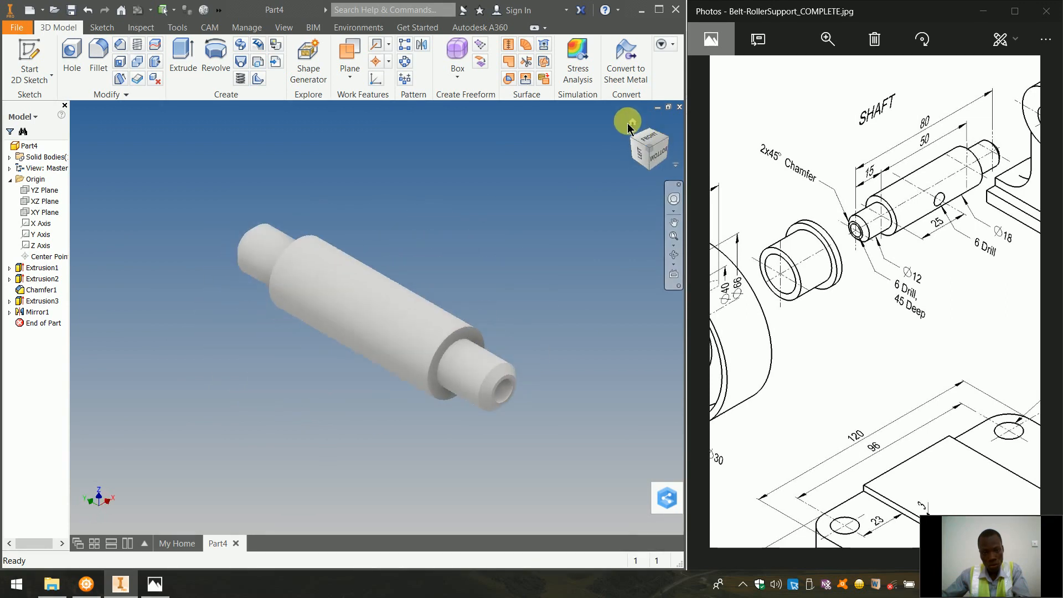
{"action": "left_click", "coordinate": [639, 133]}
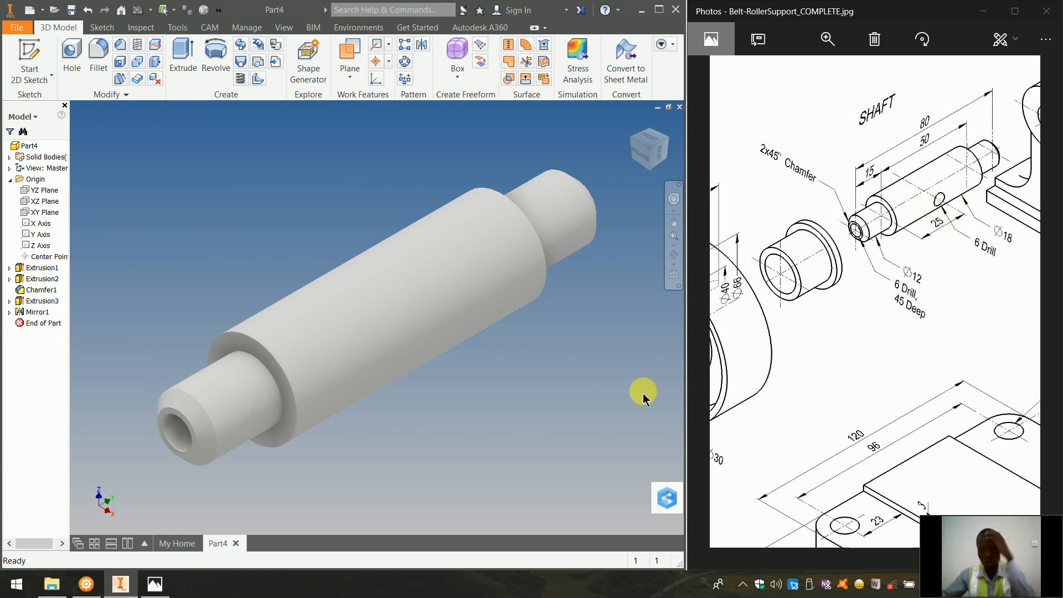
Start a sketch on the YZ plane, project the shaft's cut edges and slice the graphics at the sketch plane.
{"action": "left_click", "coordinate": [46, 195]}
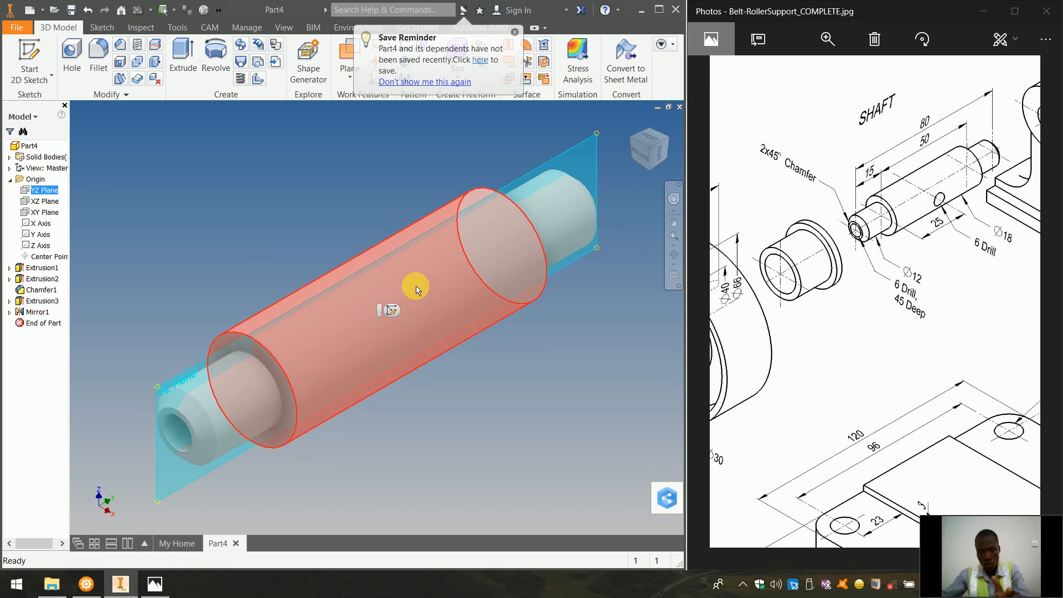
{"action": "mouse_move", "coordinate": [433, 306]}
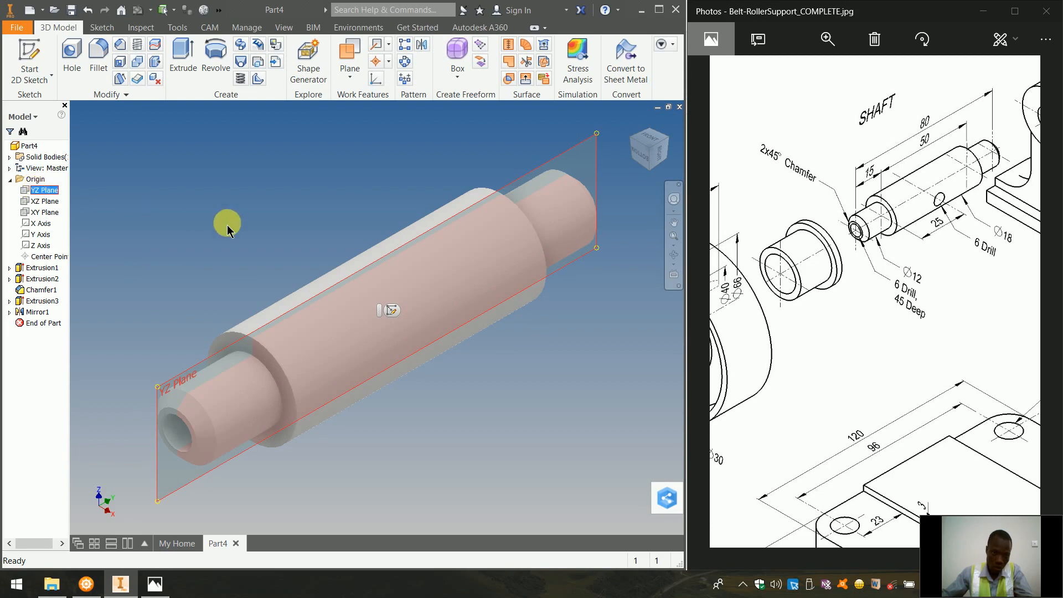
{"action": "right_click", "coordinate": [46, 191]}
{"action": "mouse_move", "coordinate": [105, 240]}
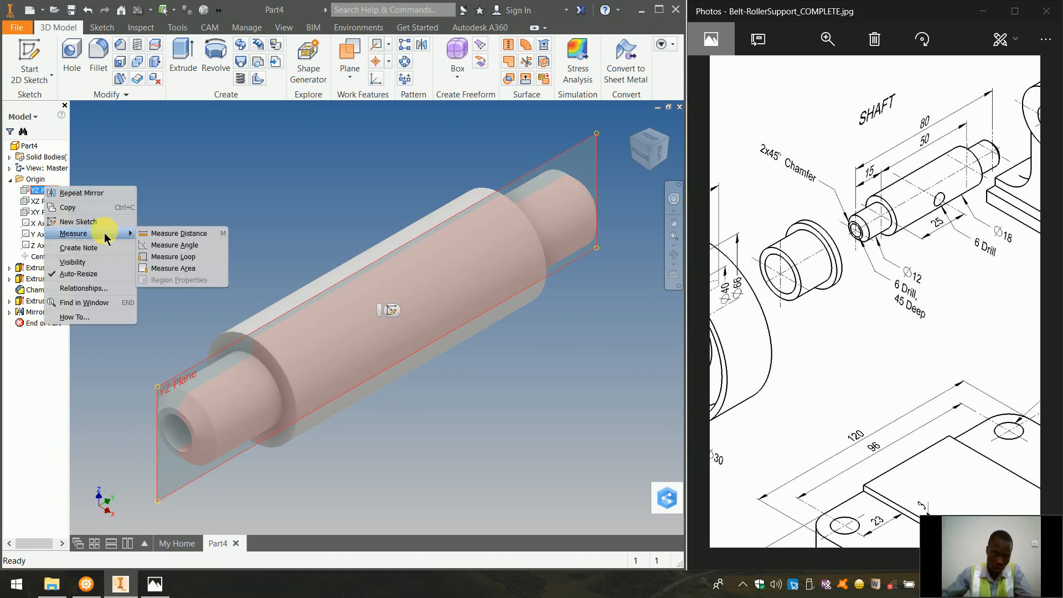
{"action": "left_click", "coordinate": [78, 221]}
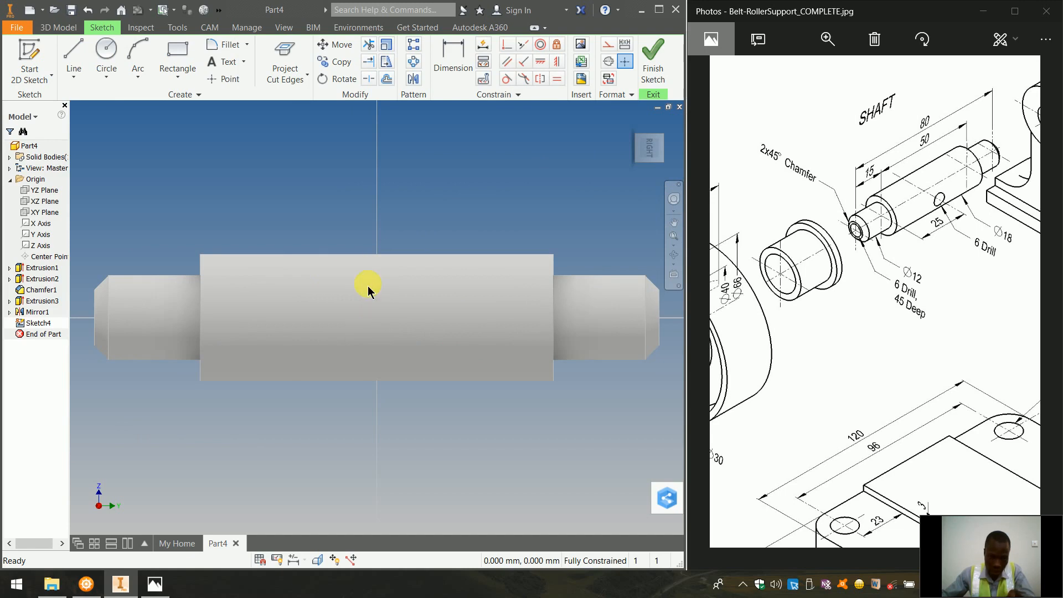
{"action": "left_click", "coordinate": [284, 65]}
{"action": "right_click", "coordinate": [294, 153]}
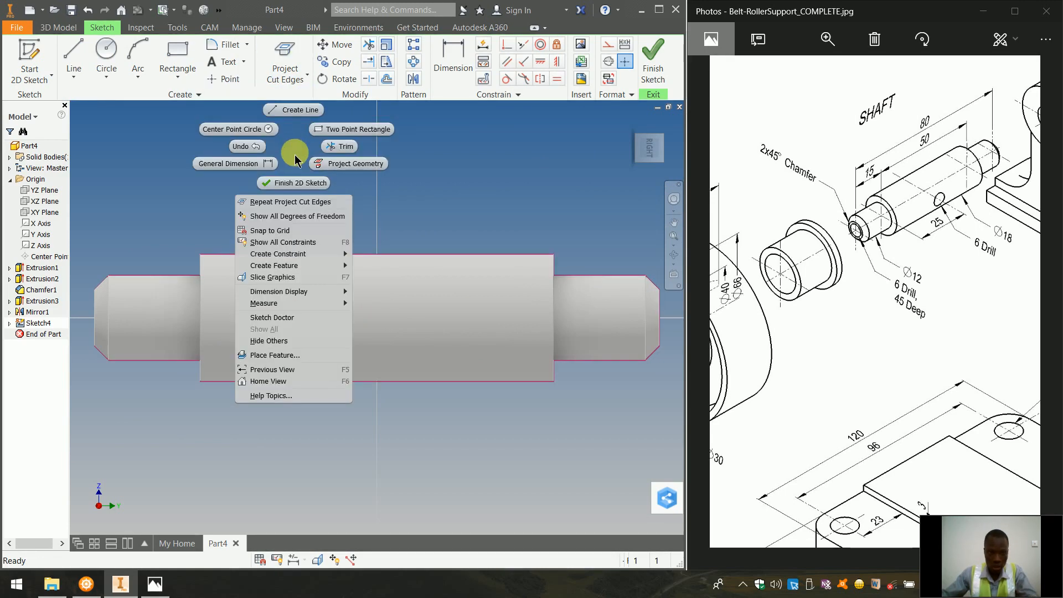
{"action": "left_click", "coordinate": [321, 277]}
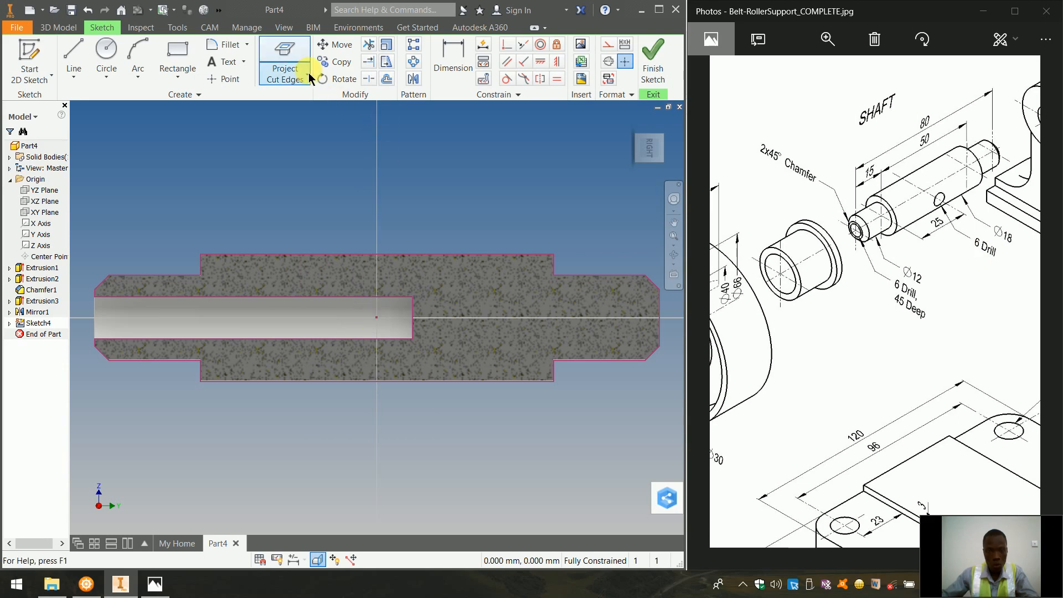
Sketch a 6 mm diameter circle centred on the origin and finish the sketch.
{"action": "left_click", "coordinate": [107, 55]}
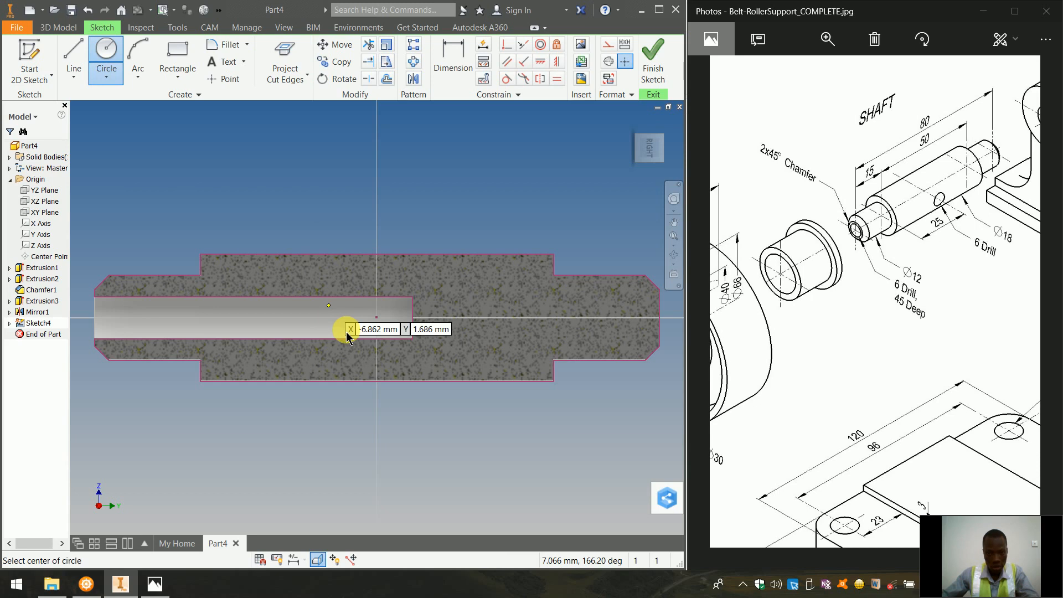
{"action": "left_click", "coordinate": [382, 322]}
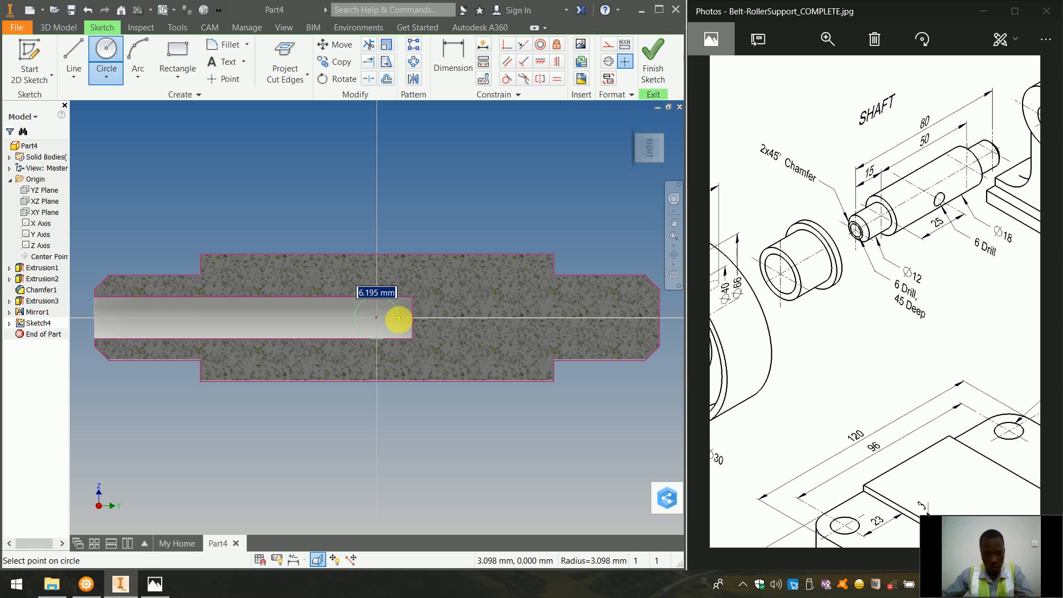
{"action": "type", "text": "6"}
{"action": "key", "text": "Return"}
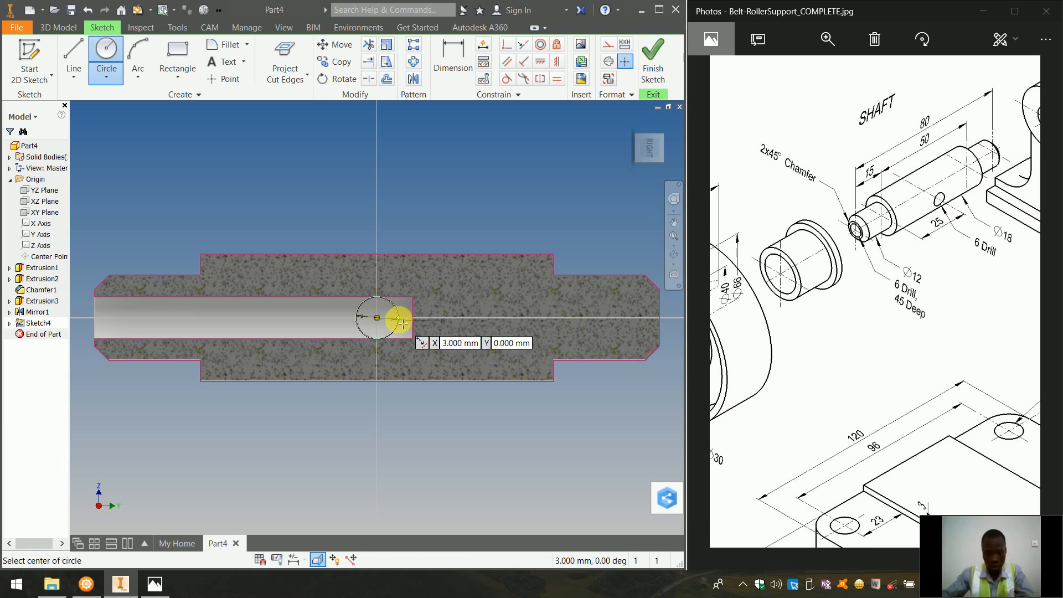
{"action": "left_click", "coordinate": [664, 69]}
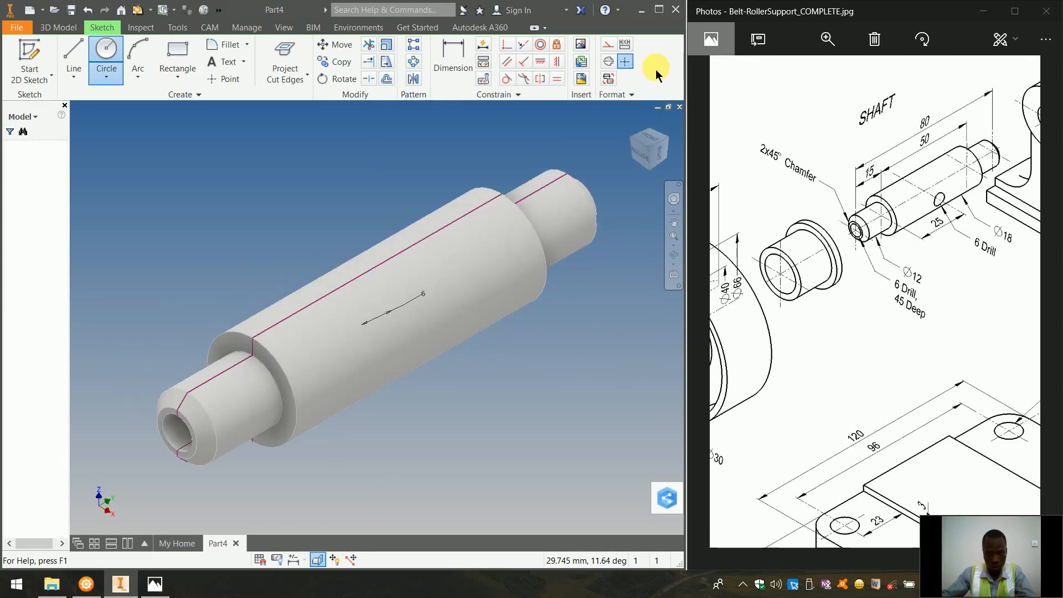
Extrude the 6 mm circle as a 45 mm cut towards the front side of the shaft and check the hole from another angle.
{"action": "key", "text": "e"}
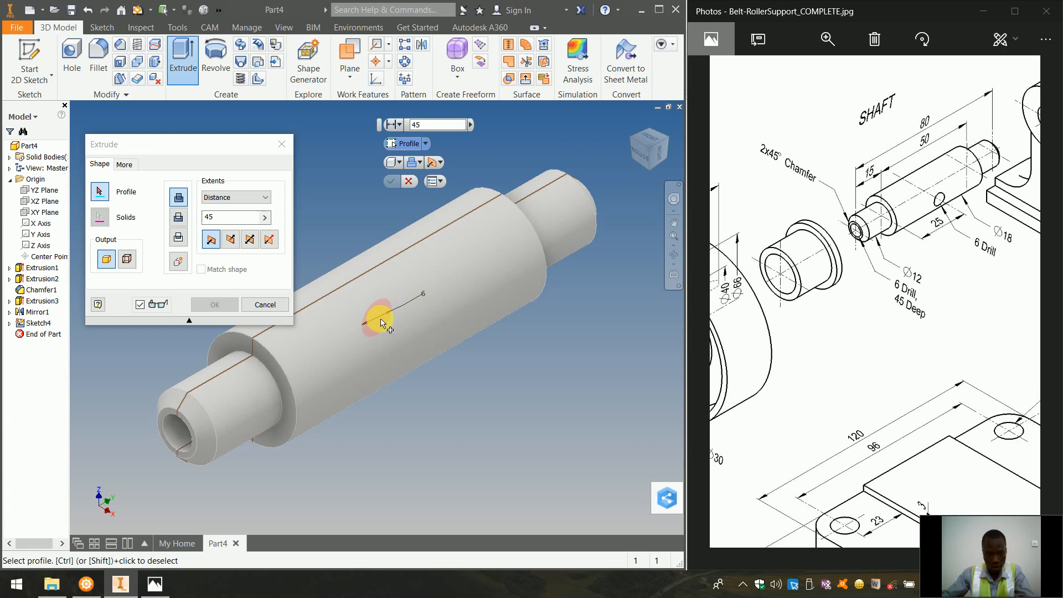
{"action": "left_click", "coordinate": [380, 322]}
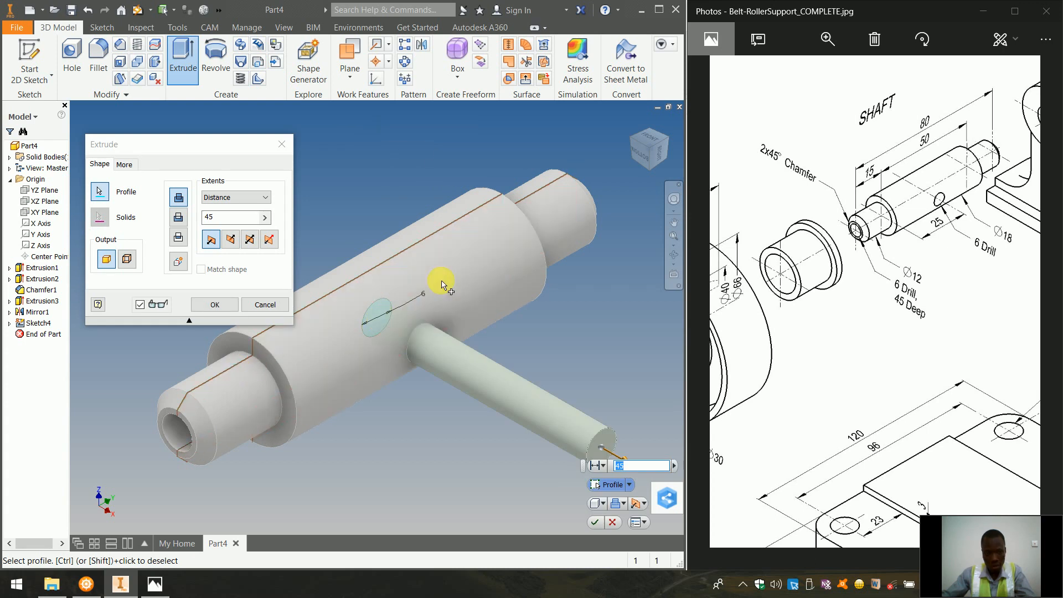
{"action": "left_click", "coordinate": [181, 224]}
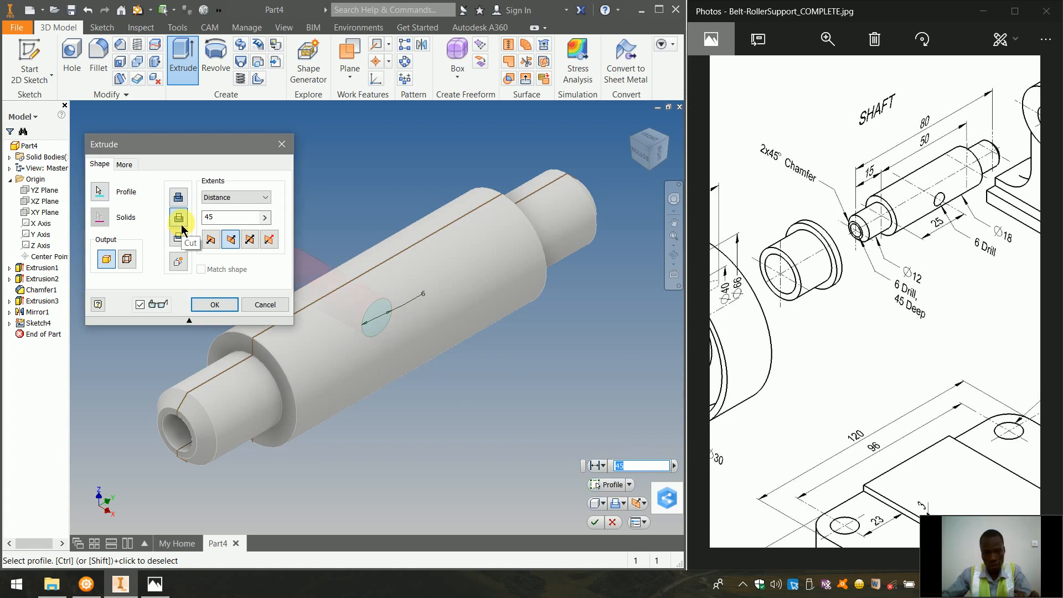
{"action": "left_click", "coordinate": [215, 242]}
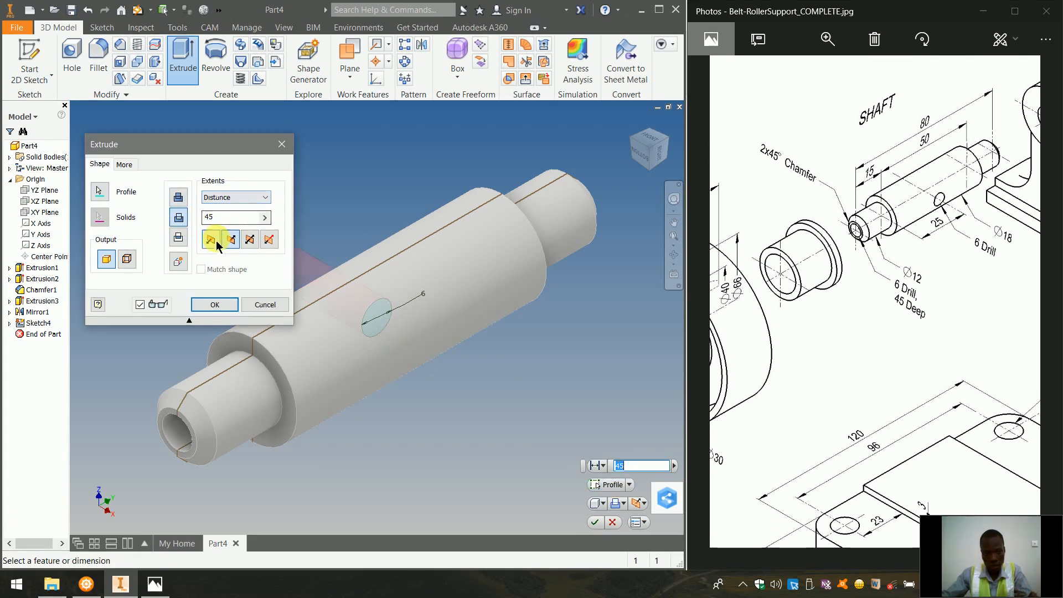
{"action": "left_click", "coordinate": [193, 306]}
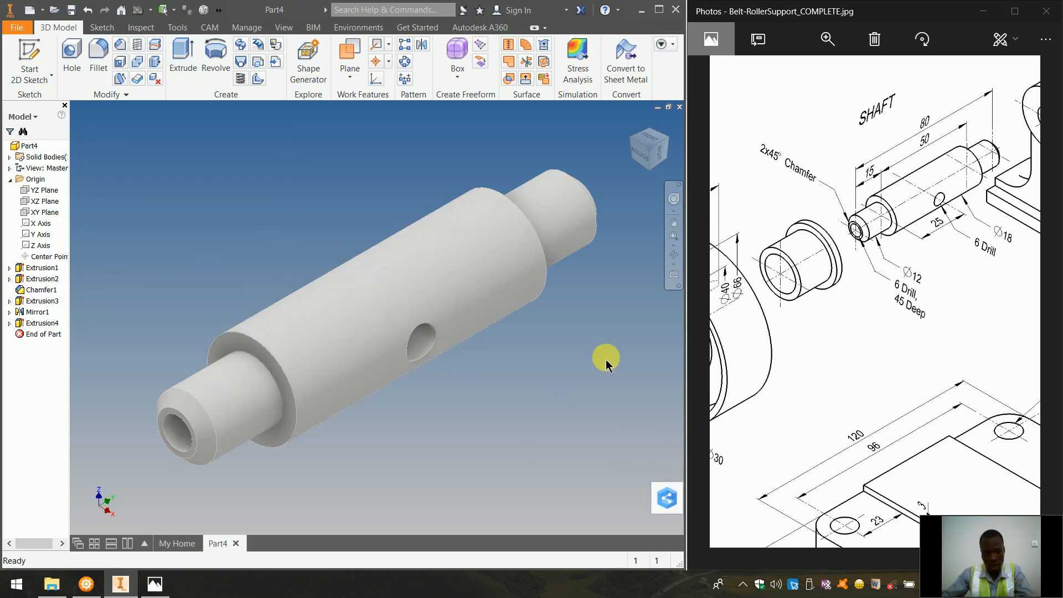
{"action": "left_click", "coordinate": [672, 260]}
{"action": "left_click_drag", "start_coordinate": [472, 304], "coordinate": [491, 277]}
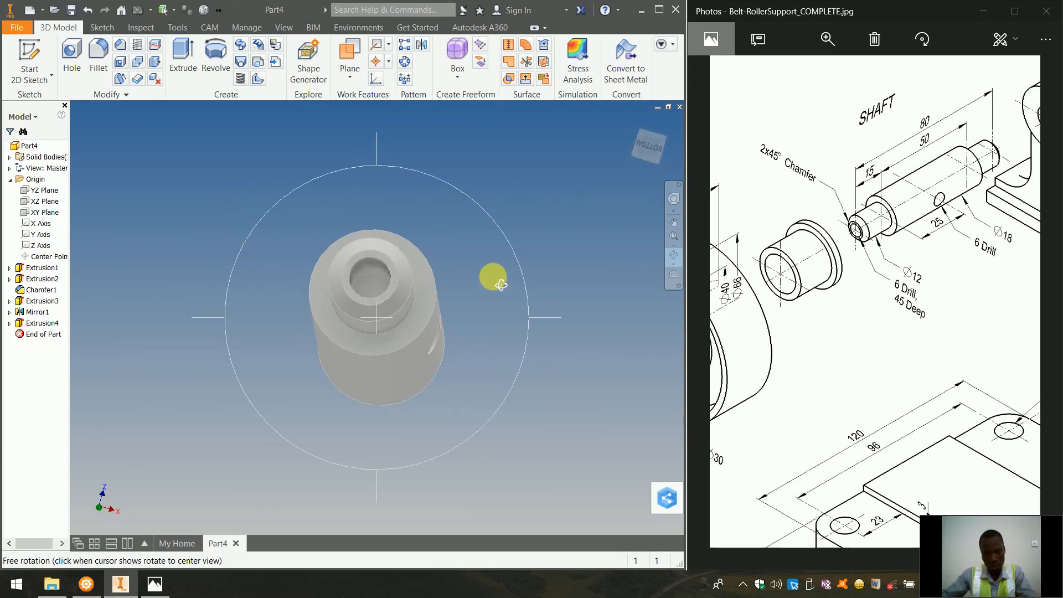
{"action": "left_click", "coordinate": [632, 122]}
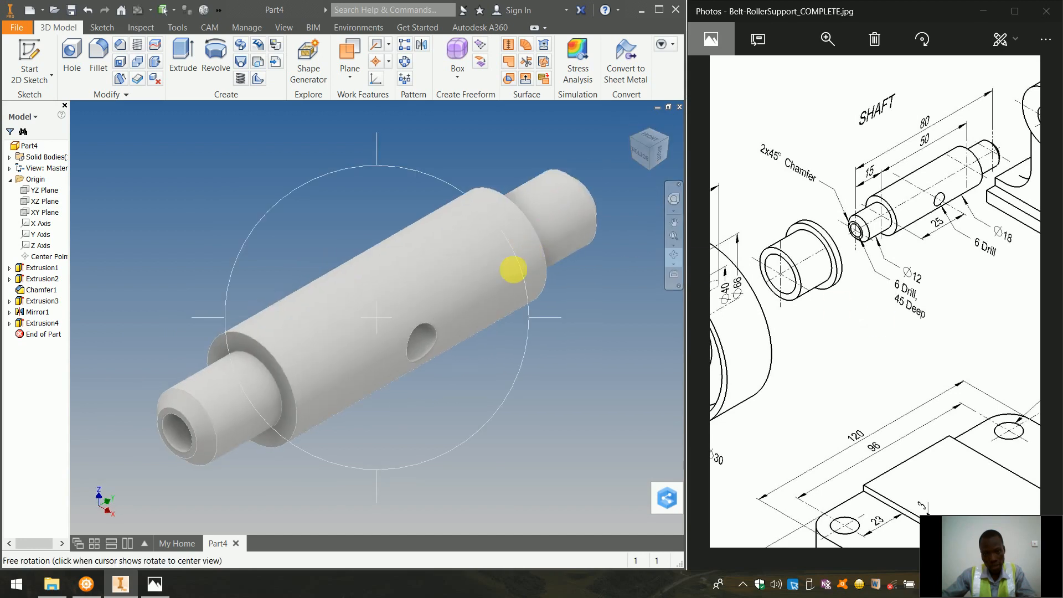
{"action": "key", "text": "Escape"}
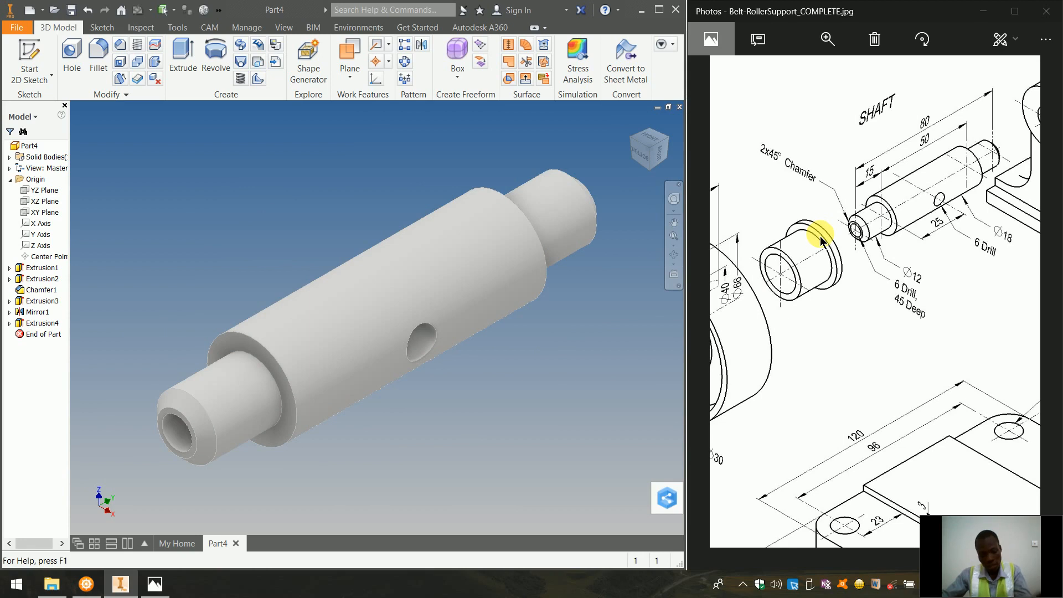
Save the part as Shaft in the Belt Roller Support folder and close it.
{"action": "scroll", "coordinate": [822, 240], "scroll_direction": "down", "scroll_amount": 2}
{"action": "scroll", "coordinate": [821, 245], "scroll_direction": "down", "scroll_amount": 2}
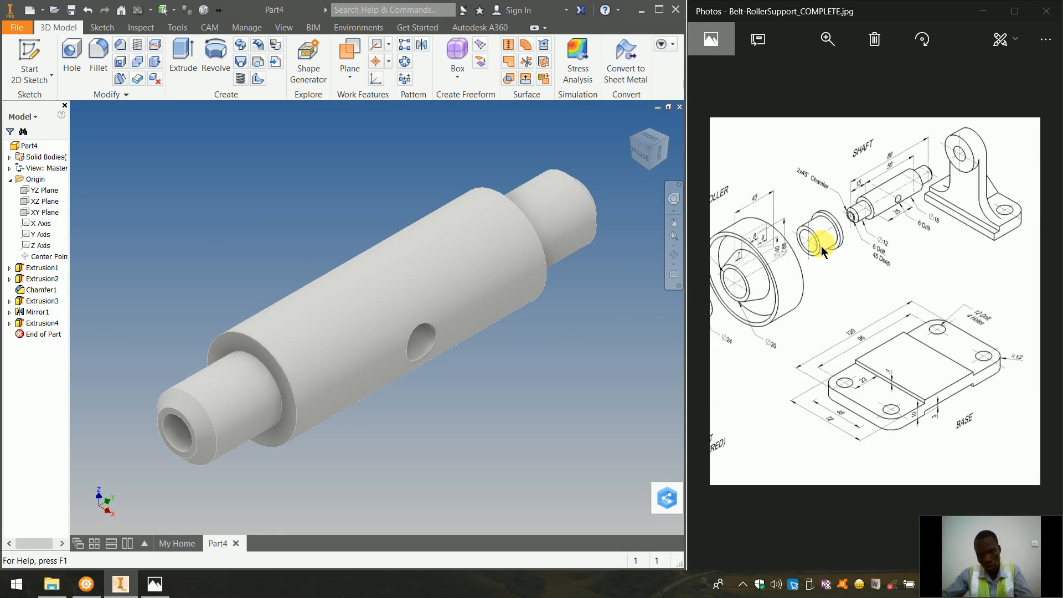
{"action": "left_click_drag", "start_coordinate": [832, 254], "coordinate": [737, 248]}
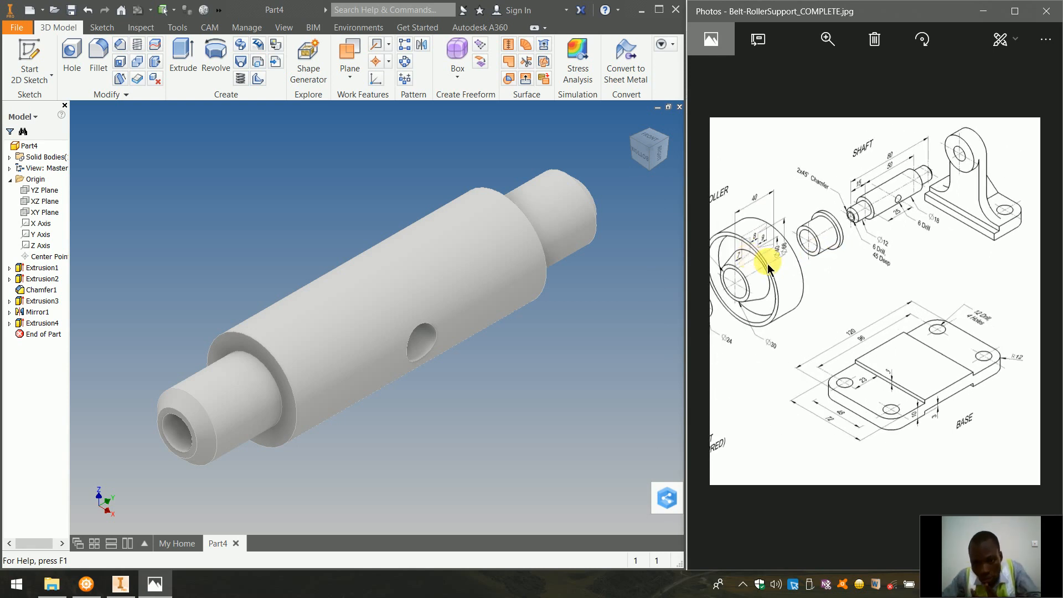
{"action": "left_click_drag", "start_coordinate": [822, 273], "coordinate": [799, 279]}
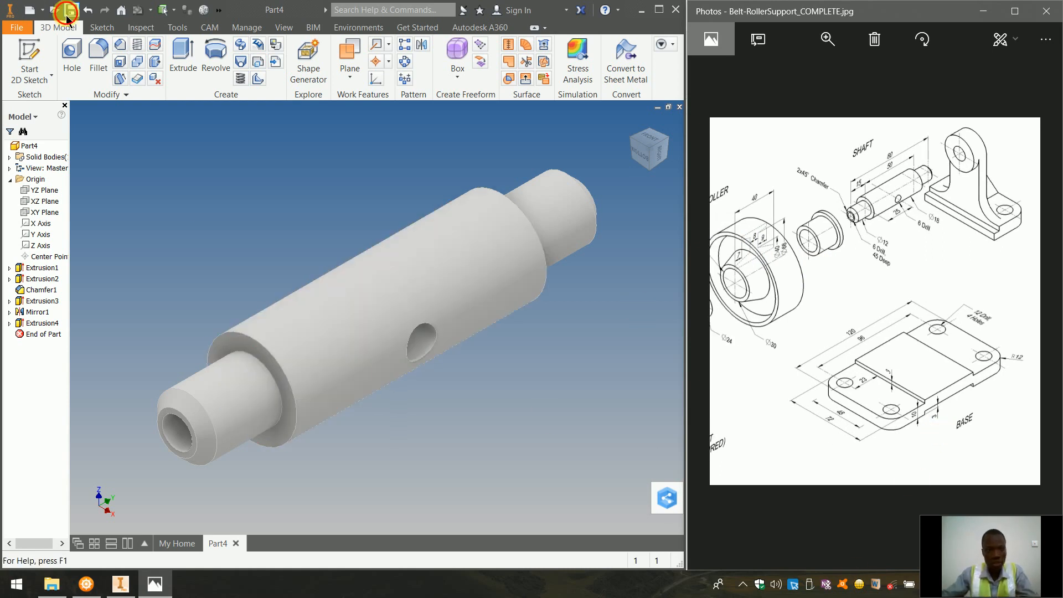
{"action": "left_click", "coordinate": [70, 11]}
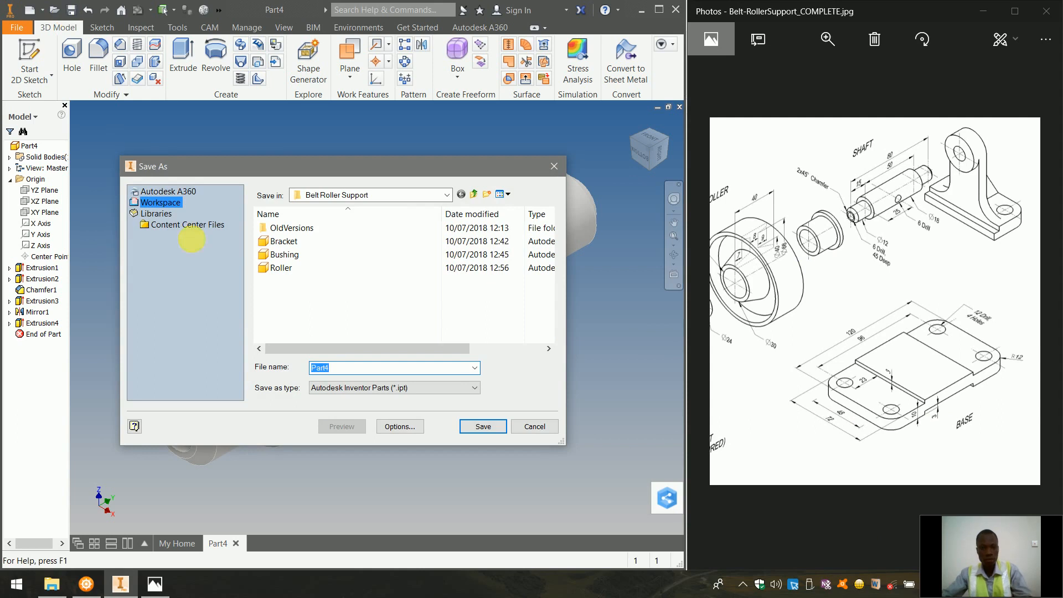
{"action": "type", "text": "Shaft"}
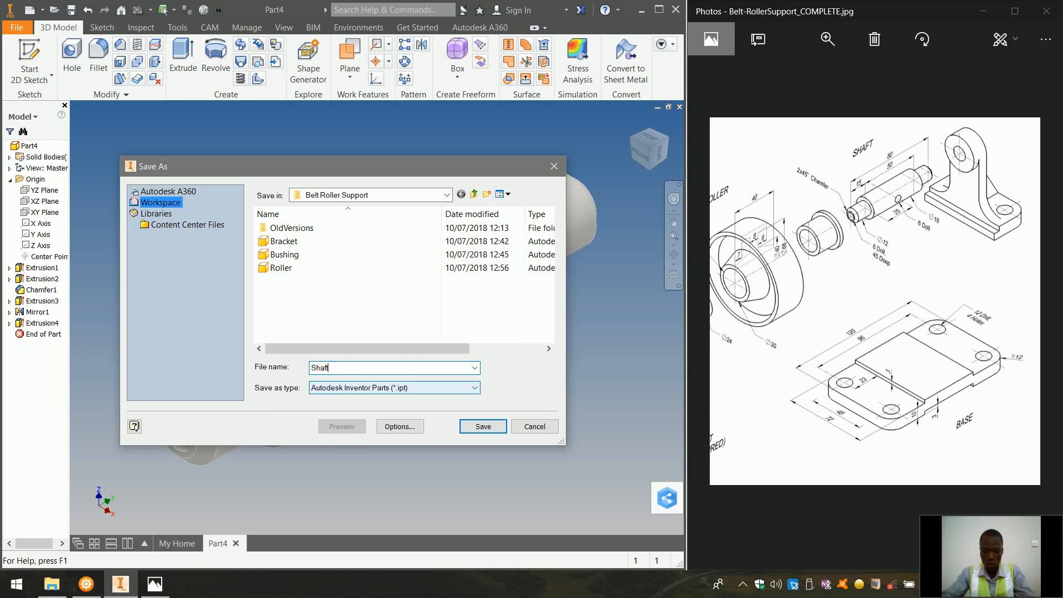
{"action": "key", "text": "Return"}
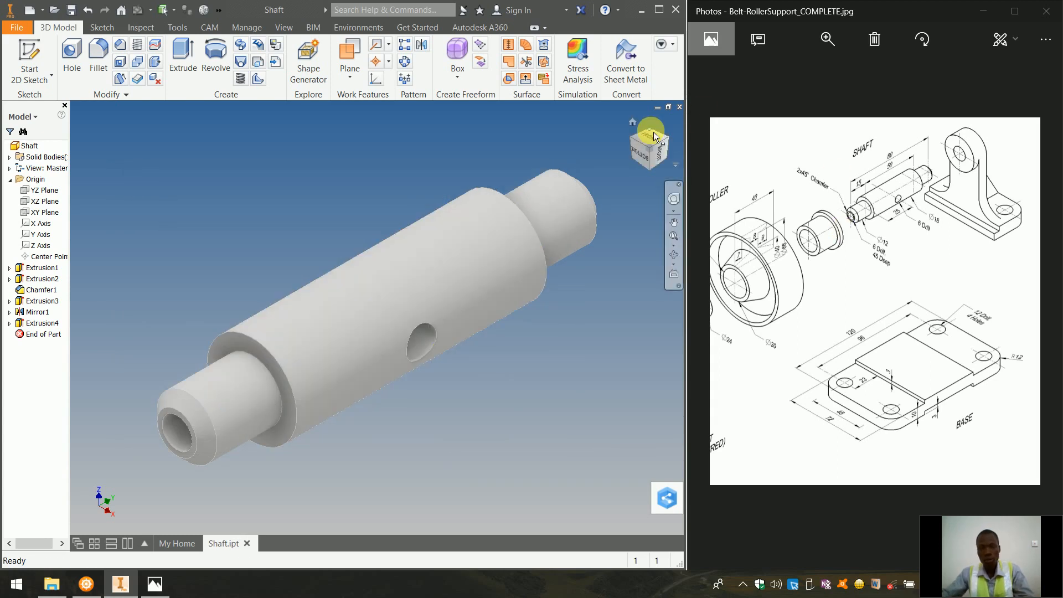
{"action": "left_click", "coordinate": [679, 107]}
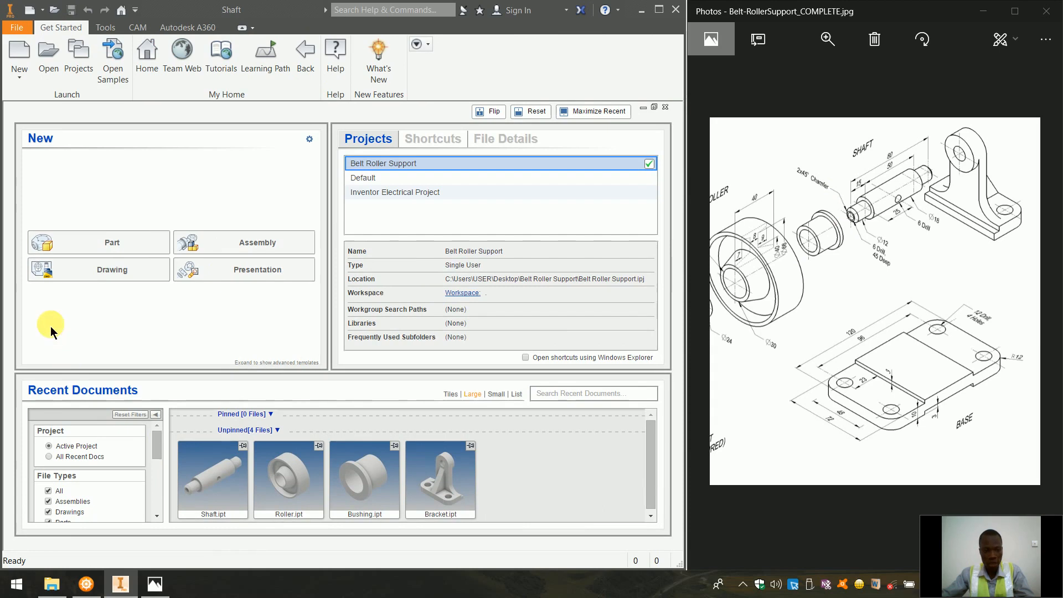
Create a new part for the base and start a sketch on the XY plane.
{"action": "left_click", "coordinate": [87, 238]}
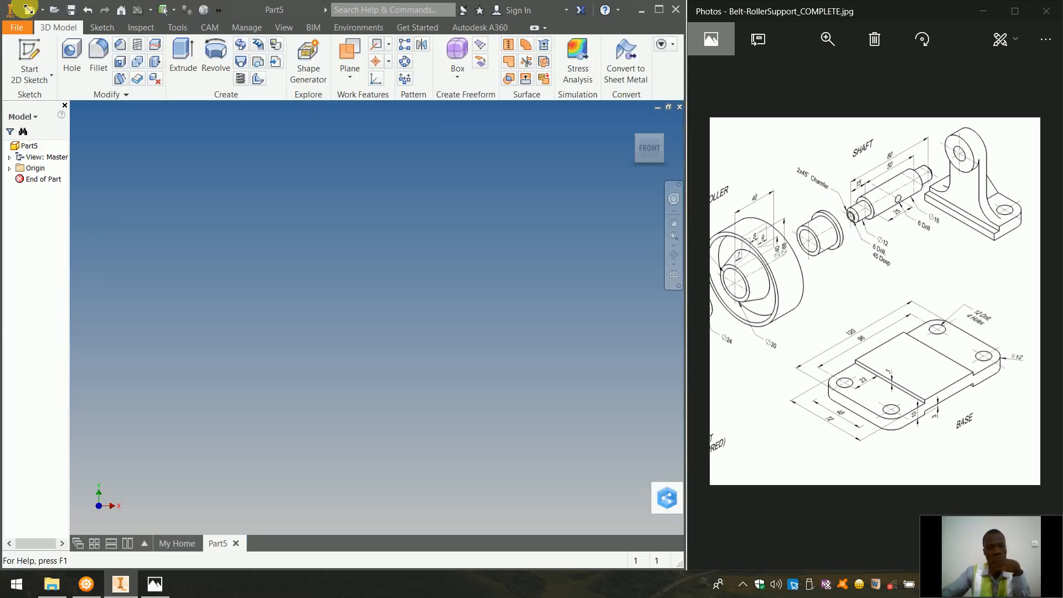
{"action": "left_click", "coordinate": [8, 47]}
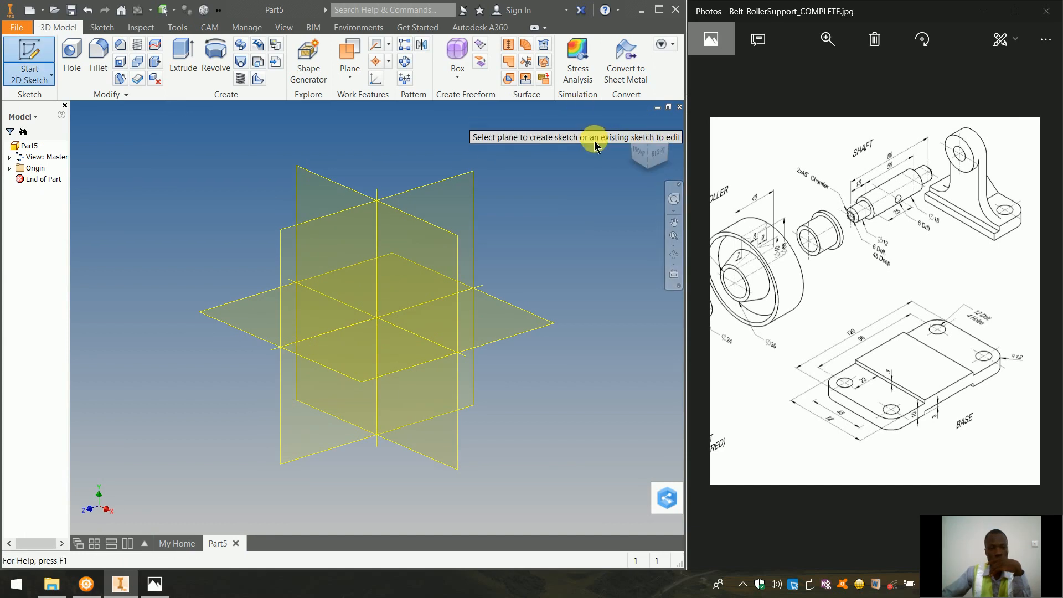
{"action": "left_click", "coordinate": [632, 122]}
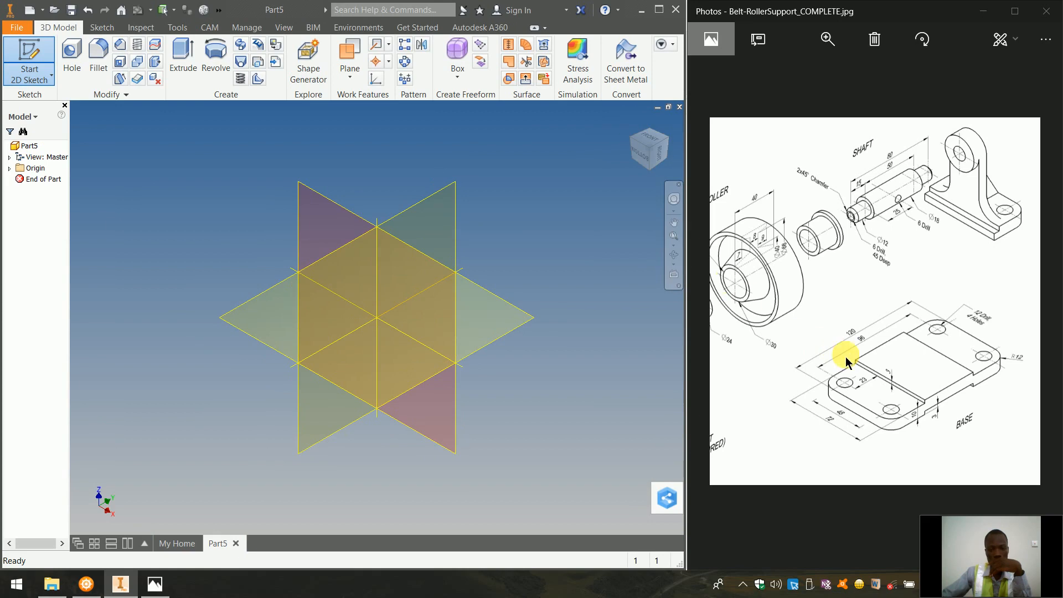
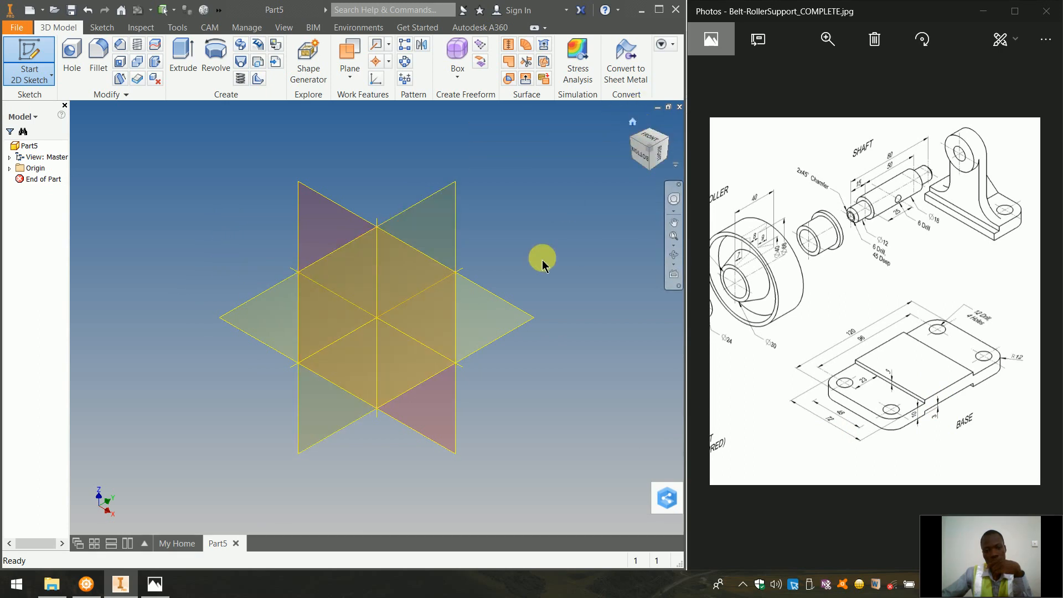
{"action": "left_click", "coordinate": [523, 318]}
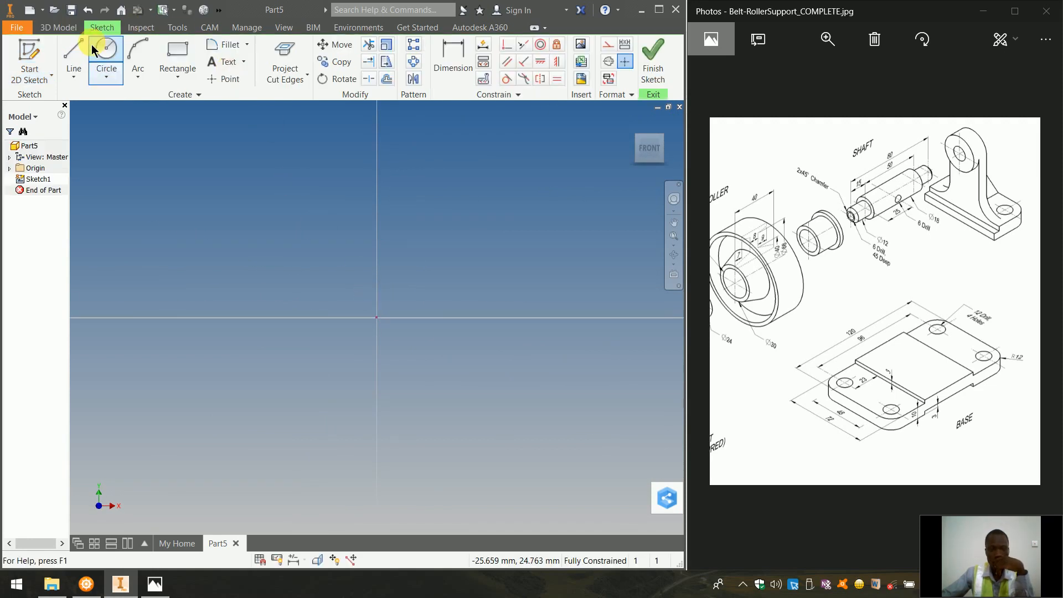
Sketch a rectangle about 20.3 mm wide and 14.7 mm high with its lower-left corner at the origin.
{"action": "left_click", "coordinate": [173, 60]}
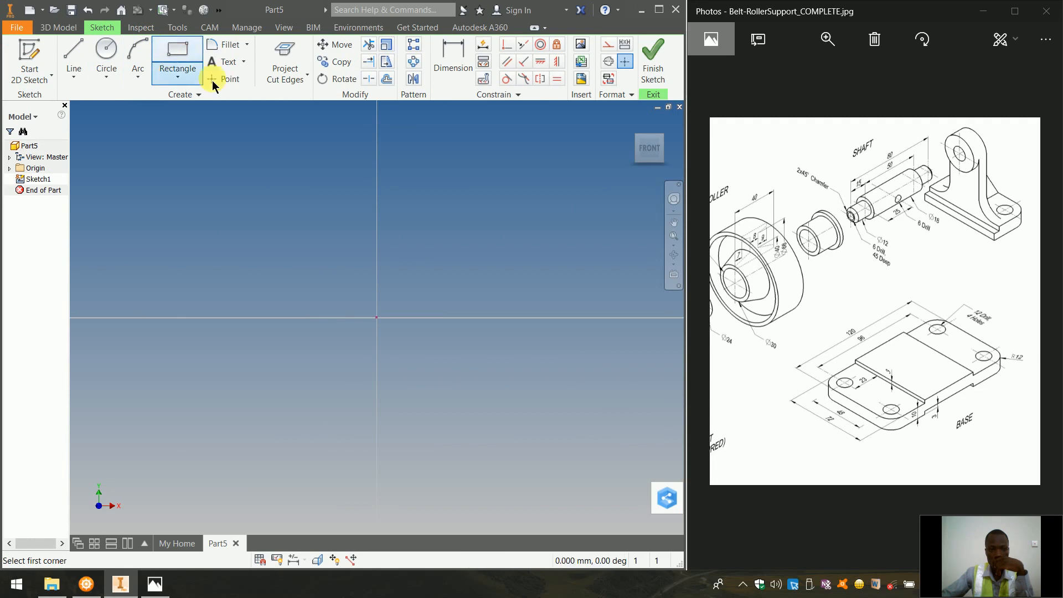
{"action": "left_click", "coordinate": [378, 317]}
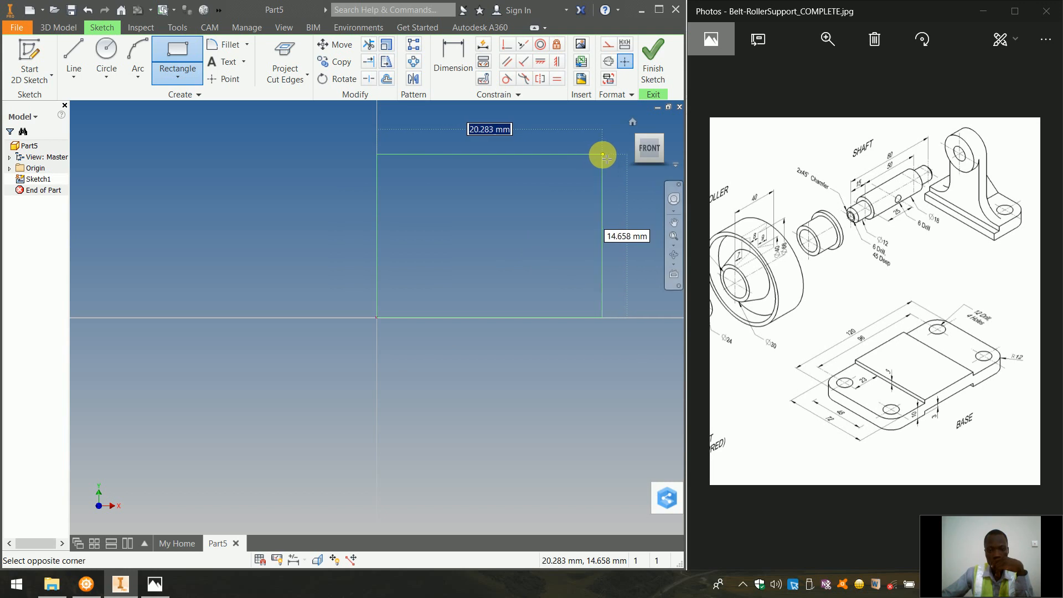
{"action": "left_click", "coordinate": [602, 156]}
{"action": "left_click", "coordinate": [646, 151]}
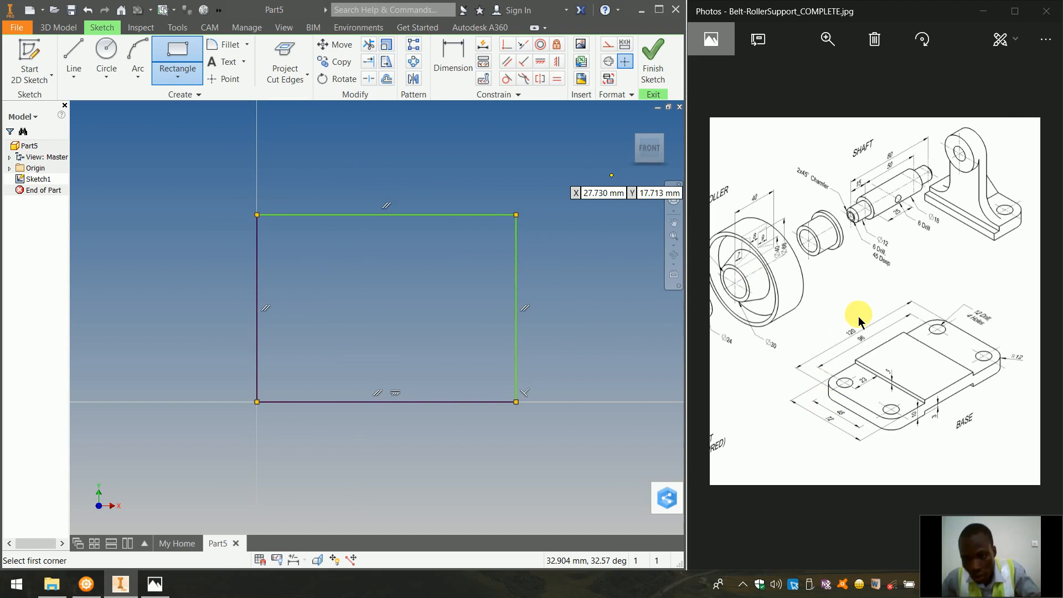
{"action": "key", "text": "Escape"}
Check the base view in the reference drawing and dimension the rectangle's upper edge to 120 mm.
{"action": "left_click", "coordinate": [452, 60]}
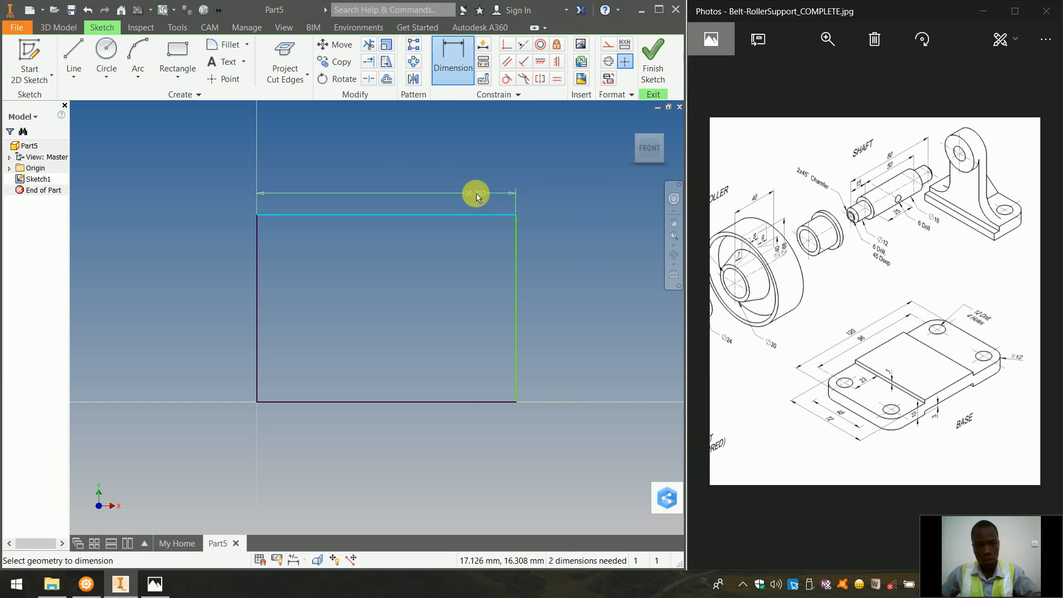
{"action": "left_click", "coordinate": [455, 198]}
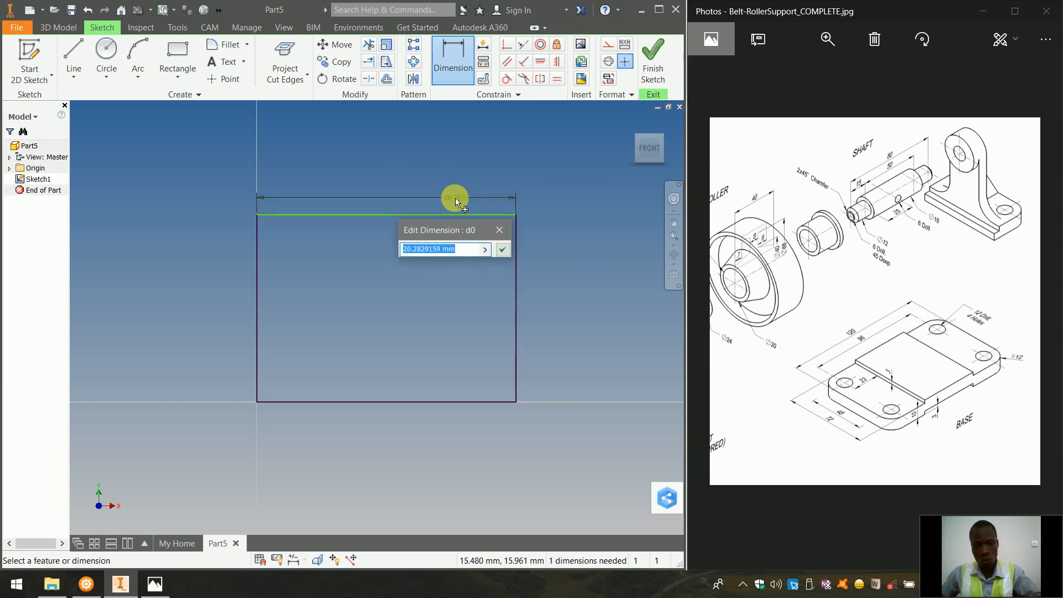
{"action": "scroll", "coordinate": [897, 400], "scroll_direction": "up", "scroll_amount": 1}
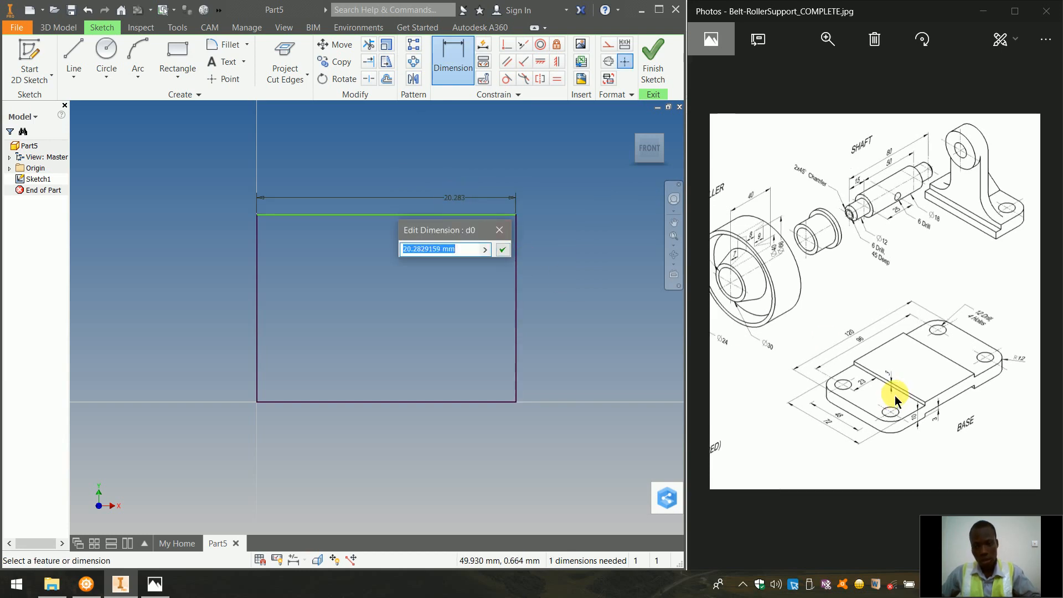
{"action": "scroll", "coordinate": [894, 396], "scroll_direction": "up", "scroll_amount": 2}
{"action": "left_click", "coordinate": [894, 387]}
{"action": "scroll", "coordinate": [889, 333], "scroll_direction": "up", "scroll_amount": 1}
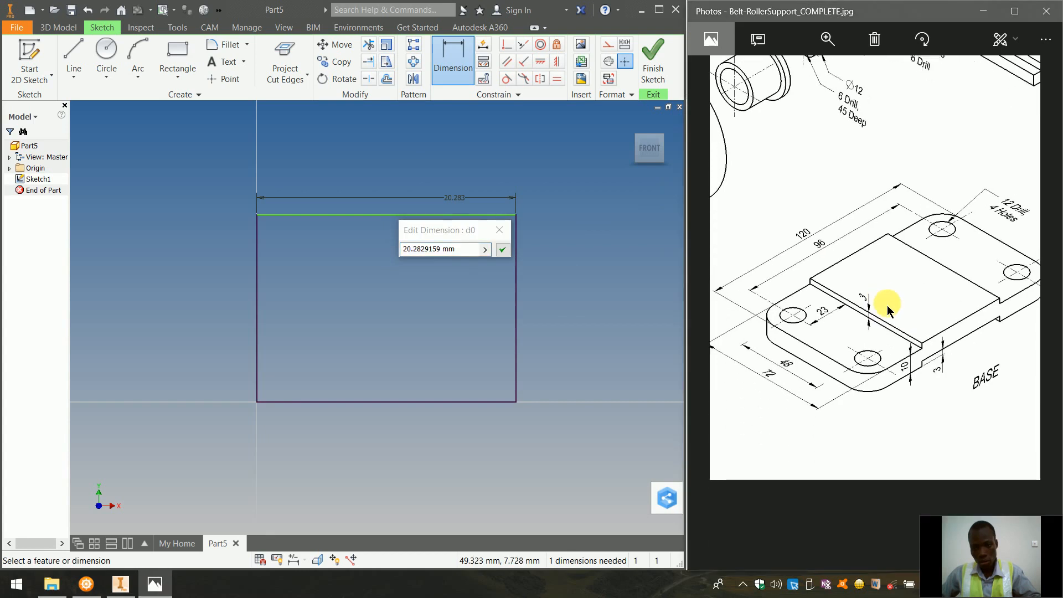
{"action": "scroll", "coordinate": [887, 308], "scroll_direction": "down", "scroll_amount": 2}
{"action": "left_click", "coordinate": [887, 305]}
{"action": "mouse_move", "coordinate": [887, 307]}
{"action": "left_mouse_down"}
{"action": "mouse_move", "coordinate": [883, 363]}
{"action": "mouse_move", "coordinate": [861, 318]}
{"action": "left_mouse_up"}
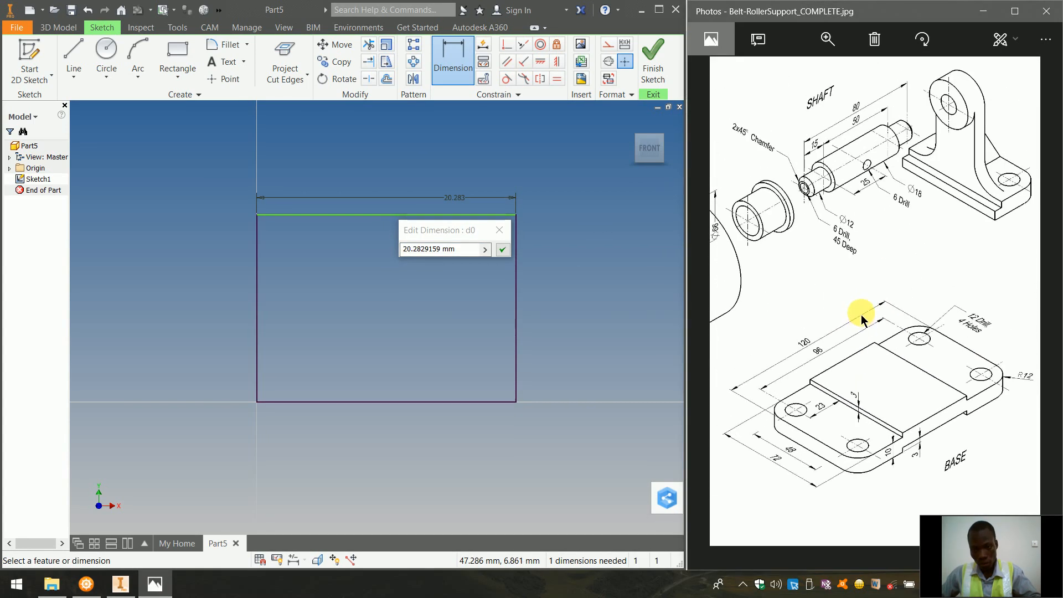
{"action": "left_click", "coordinate": [426, 248]}
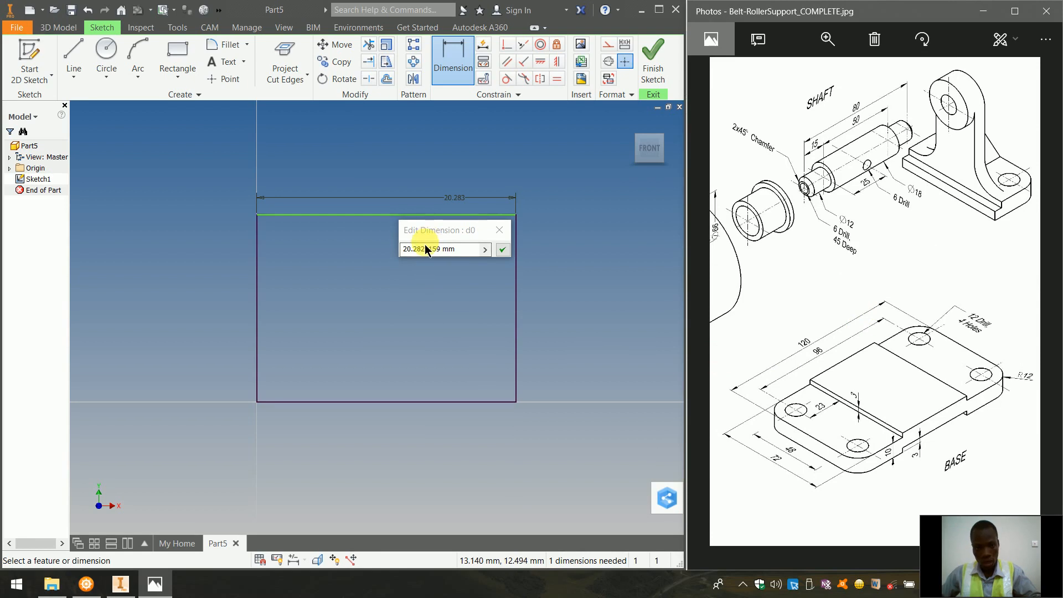
{"action": "left_click", "coordinate": [433, 251]}
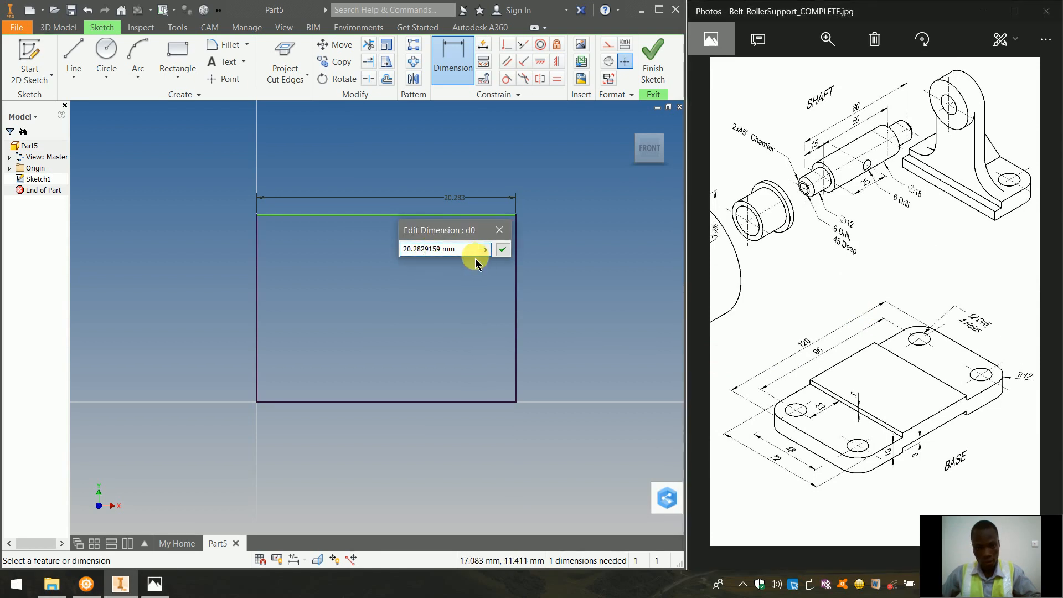
{"action": "key", "text": "ctrl+a"}
{"action": "type", "text": "12"}
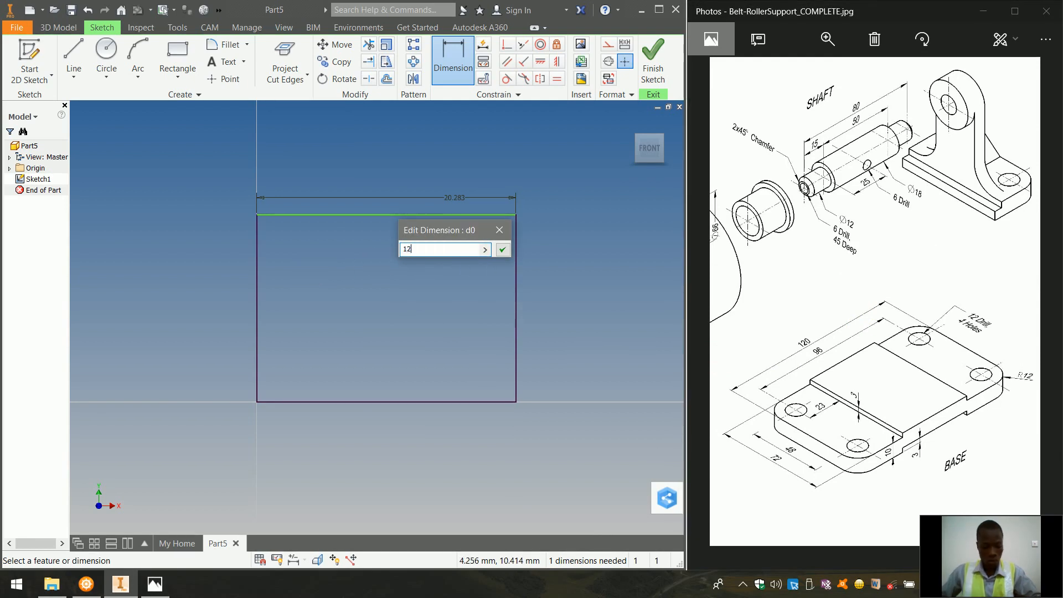
{"action": "type", "text": "0"}
{"action": "key", "text": "Return"}
Dimension the rectangle's vertical side to 72 mm.
{"action": "scroll", "coordinate": [324, 274], "scroll_direction": "up", "scroll_amount": 3}
{"action": "scroll", "coordinate": [391, 194], "scroll_direction": "down", "scroll_amount": 5}
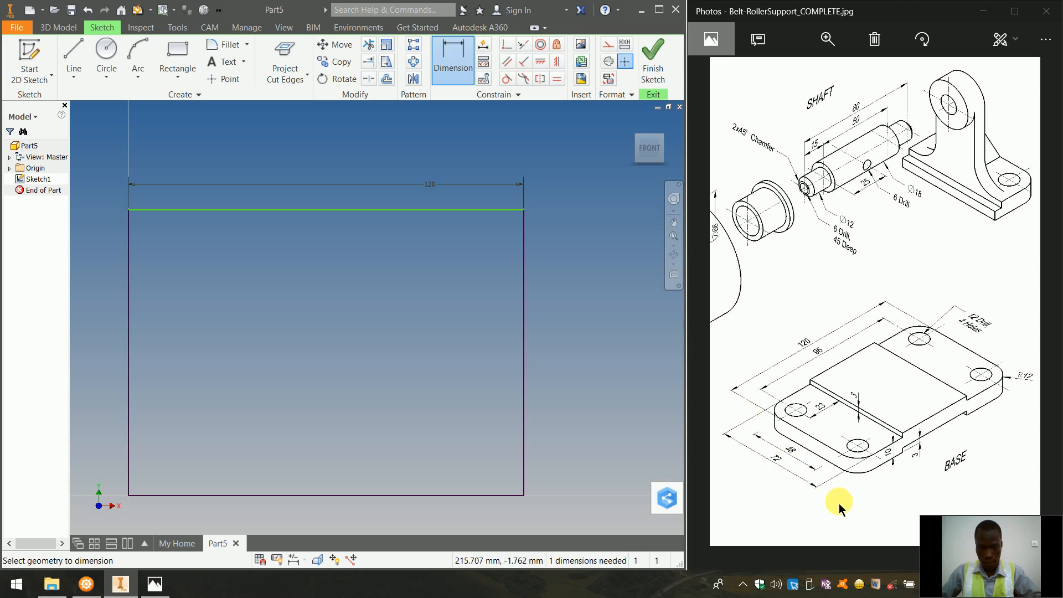
{"action": "left_click", "coordinate": [522, 320]}
{"action": "left_click", "coordinate": [492, 325]}
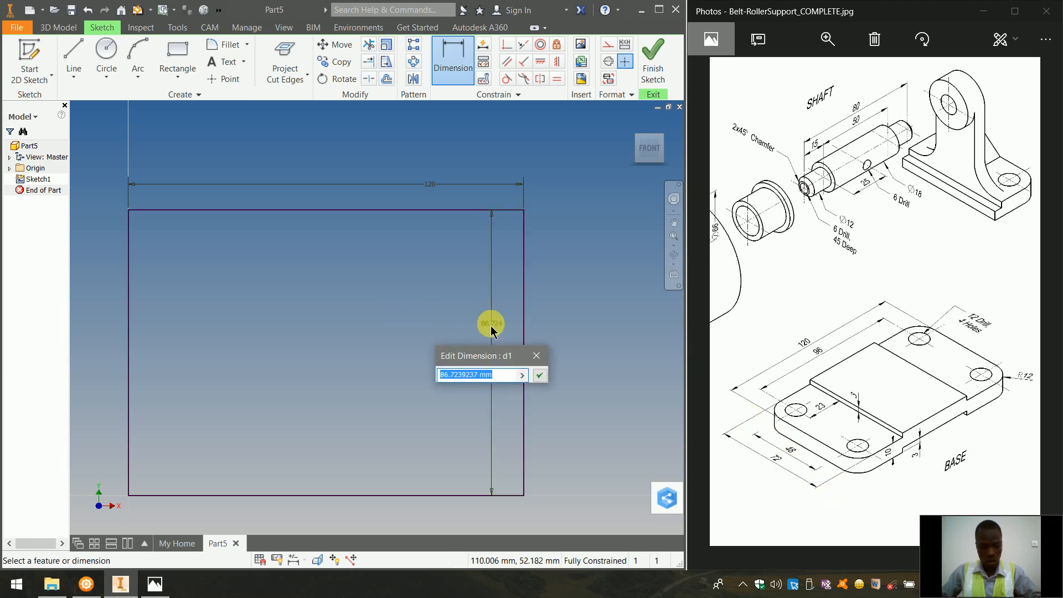
{"action": "type", "text": "7"}
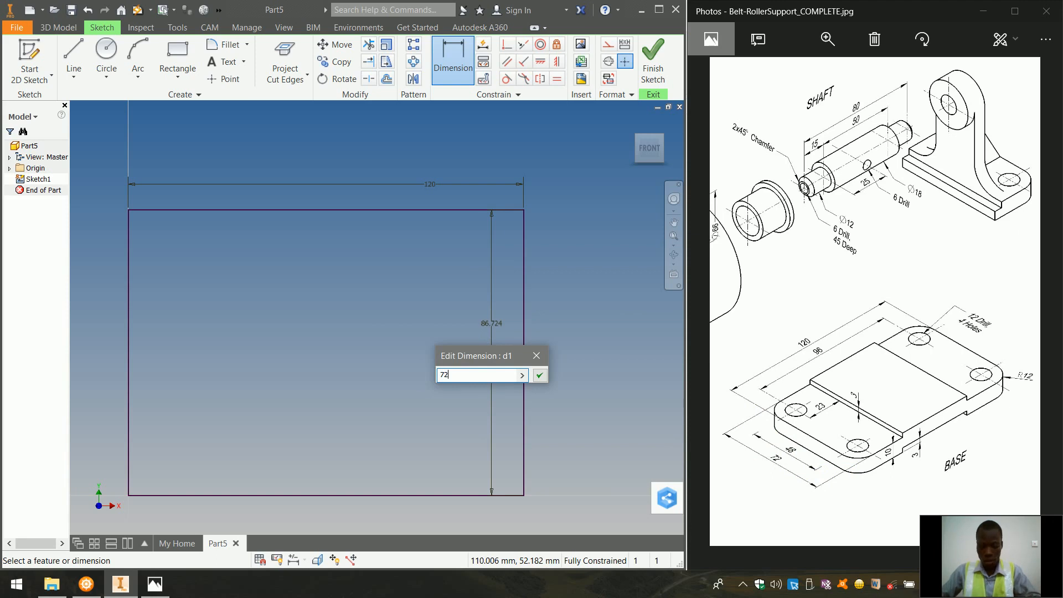
{"action": "type", "text": "2"}
{"action": "key", "text": "Return"}
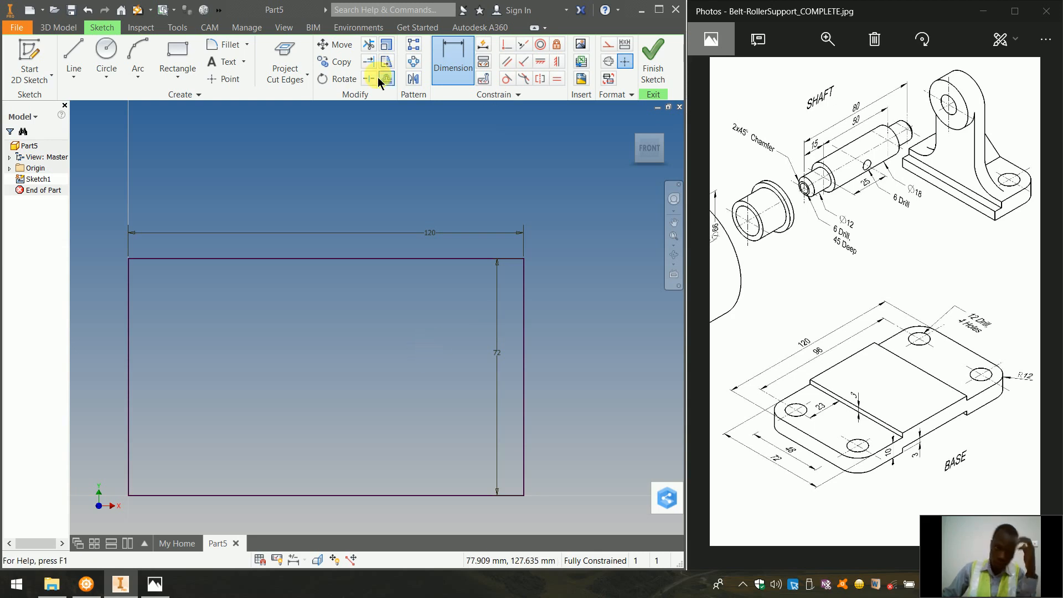
Fillet all four corners of the rectangle with a 12 mm radius and move the 72 mm dimension outside the outline.
{"action": "left_click", "coordinate": [237, 49]}
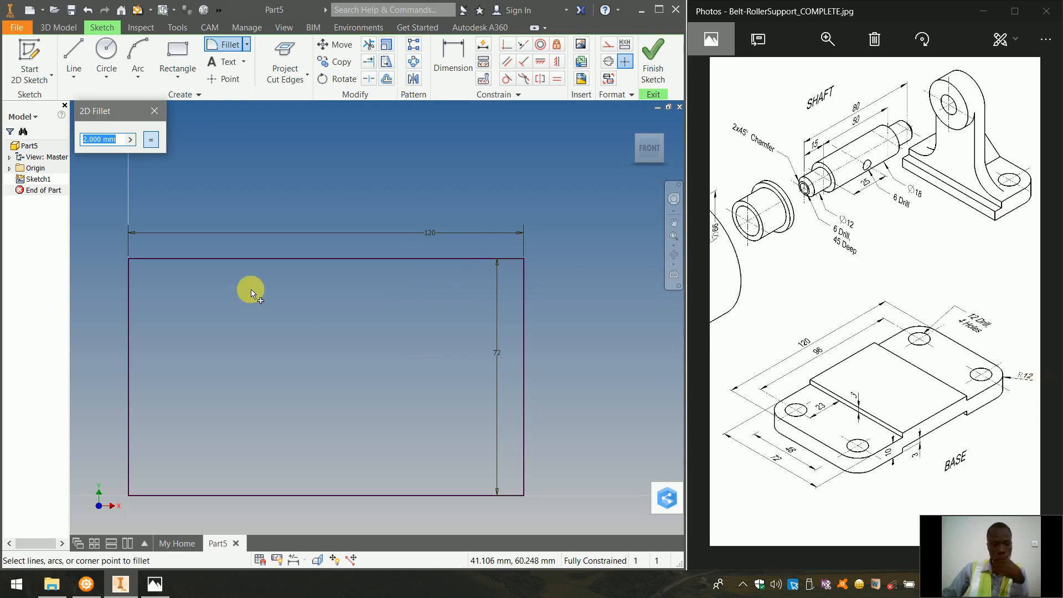
{"action": "type", "text": "12"}
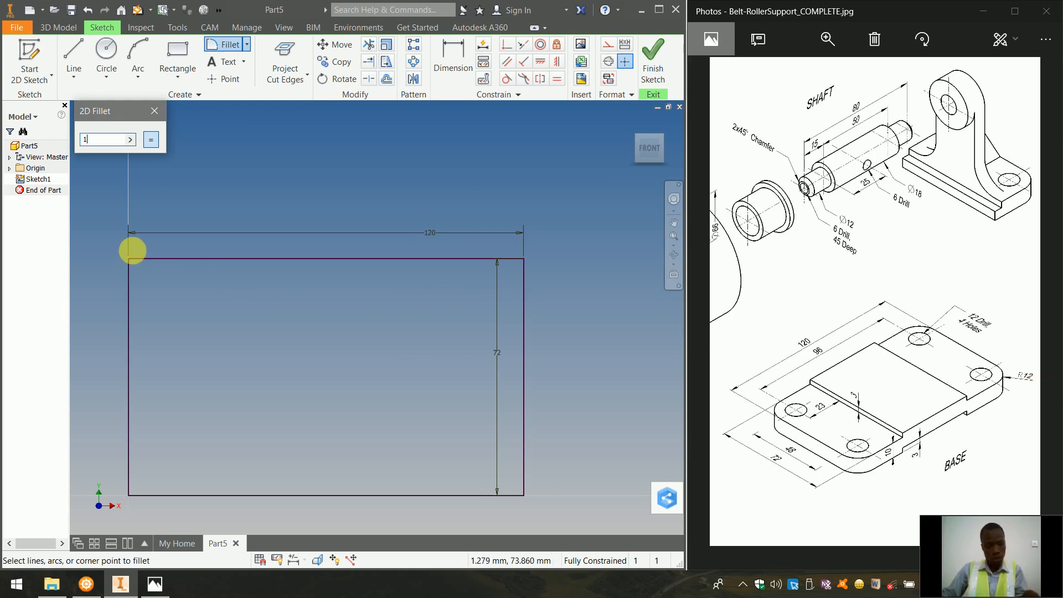
{"action": "left_click", "coordinate": [125, 258]}
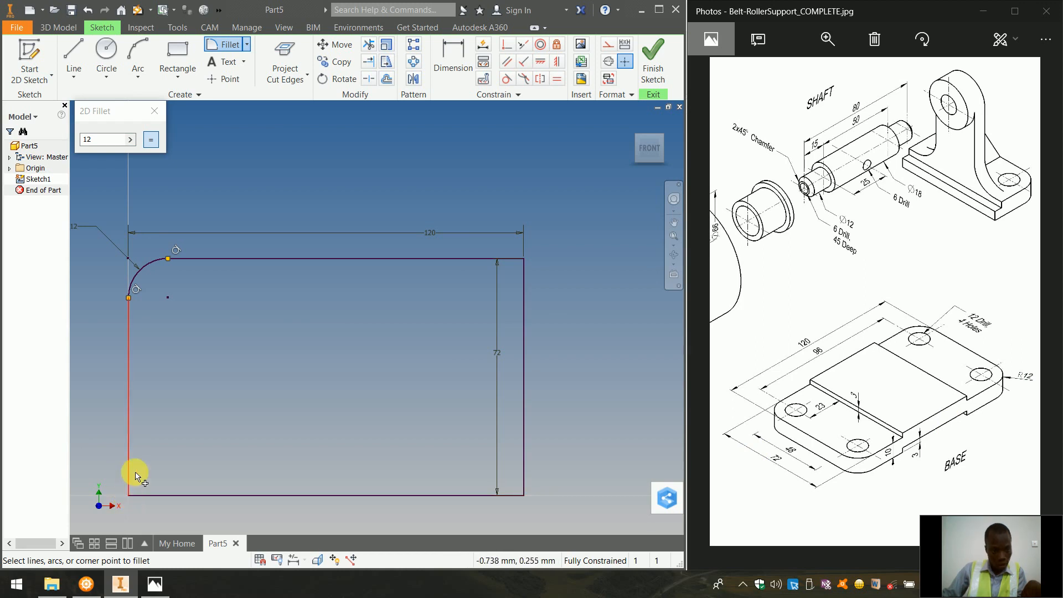
{"action": "left_click", "coordinate": [525, 266]}
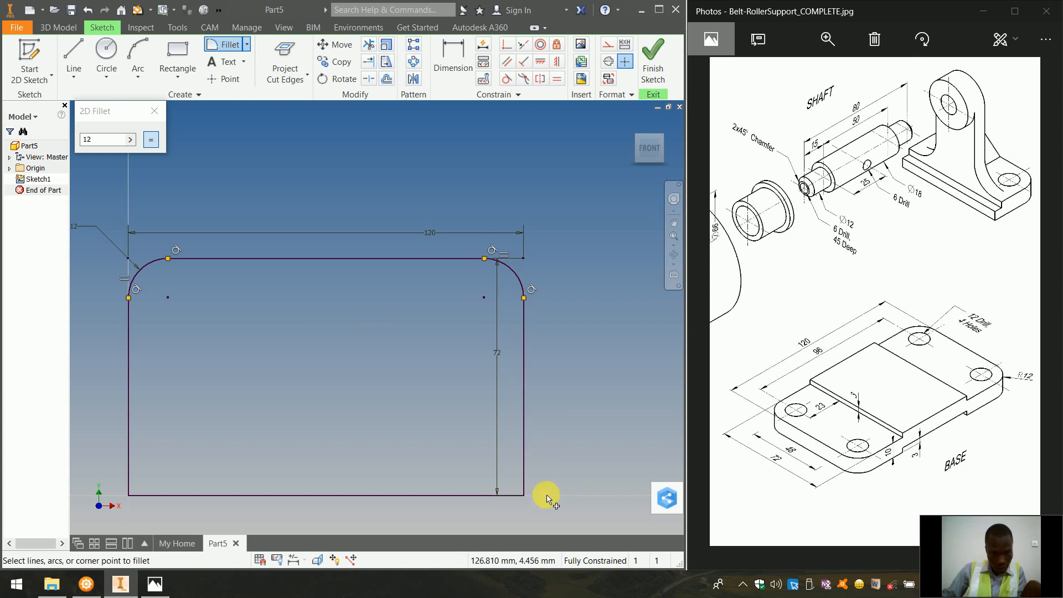
{"action": "left_click", "coordinate": [526, 499]}
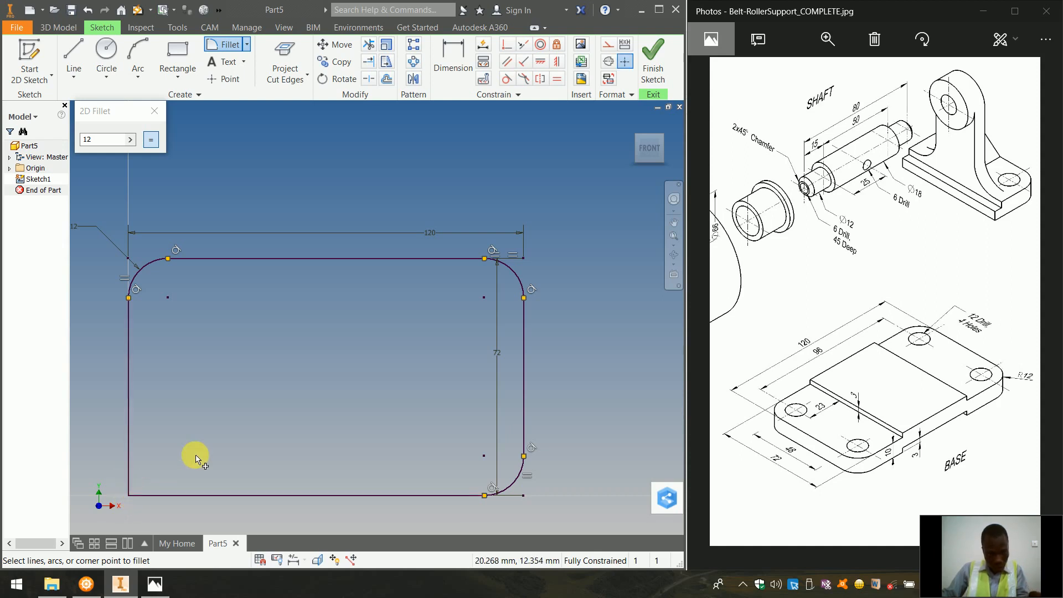
{"action": "key", "text": "Escape"}
{"action": "key", "text": "Return"}
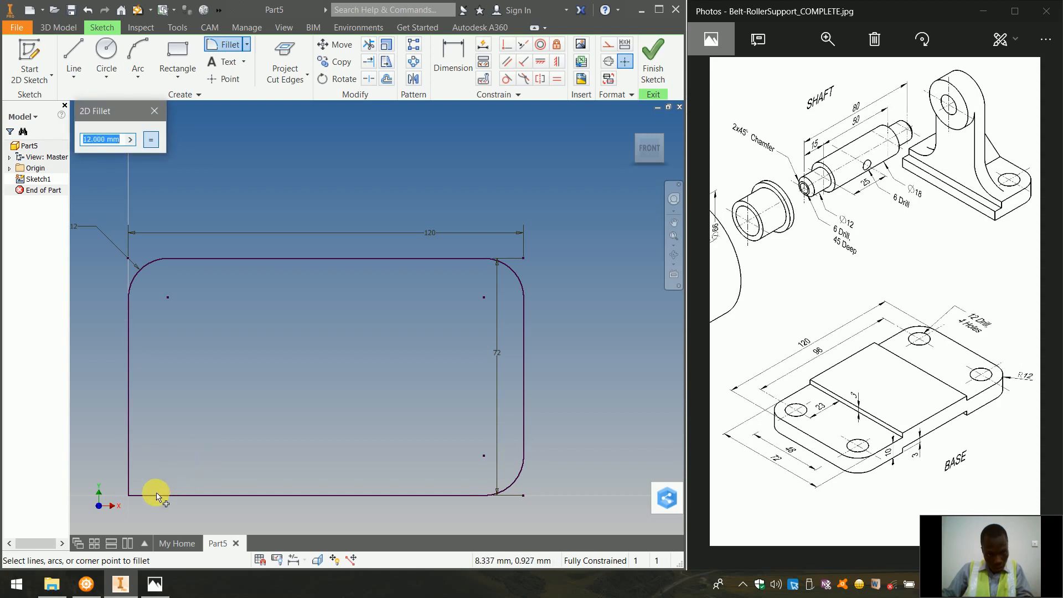
{"action": "left_click", "coordinate": [152, 496]}
{"action": "left_click", "coordinate": [129, 471]}
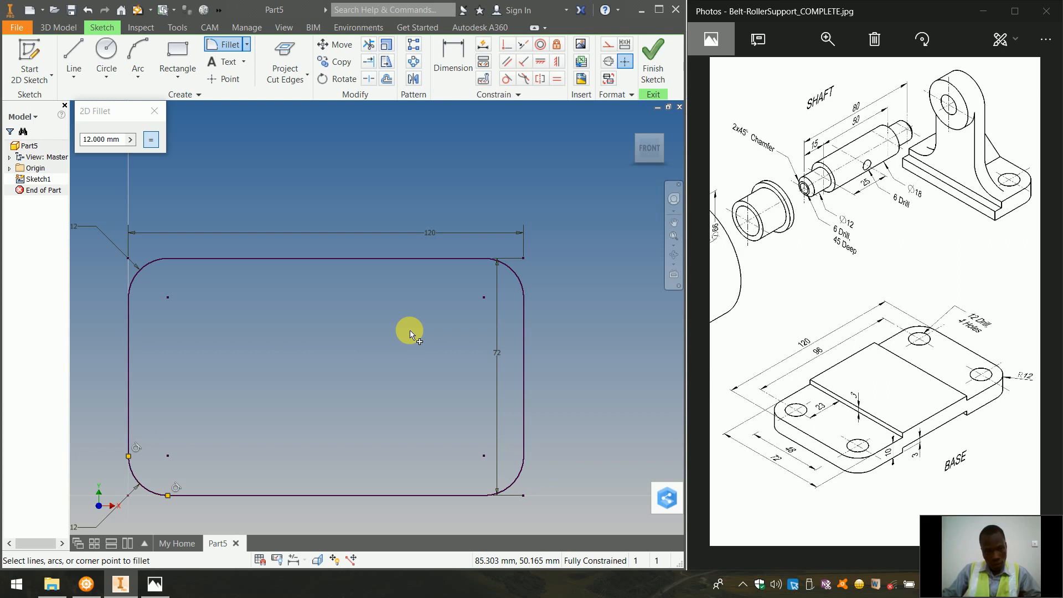
{"action": "key", "text": "Escape"}
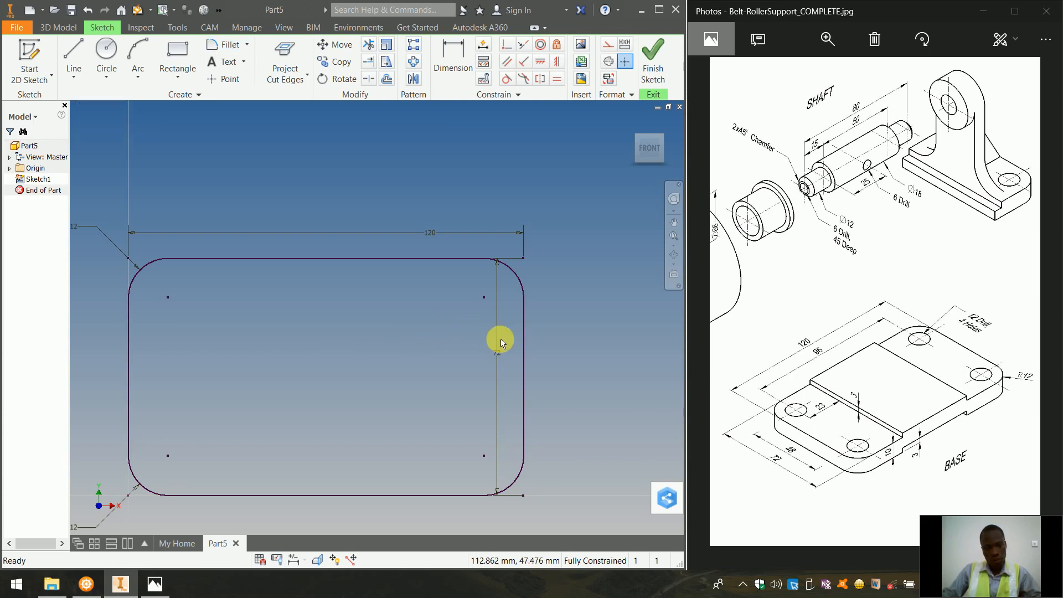
{"action": "left_click_drag", "start_coordinate": [499, 351], "coordinate": [560, 355]}
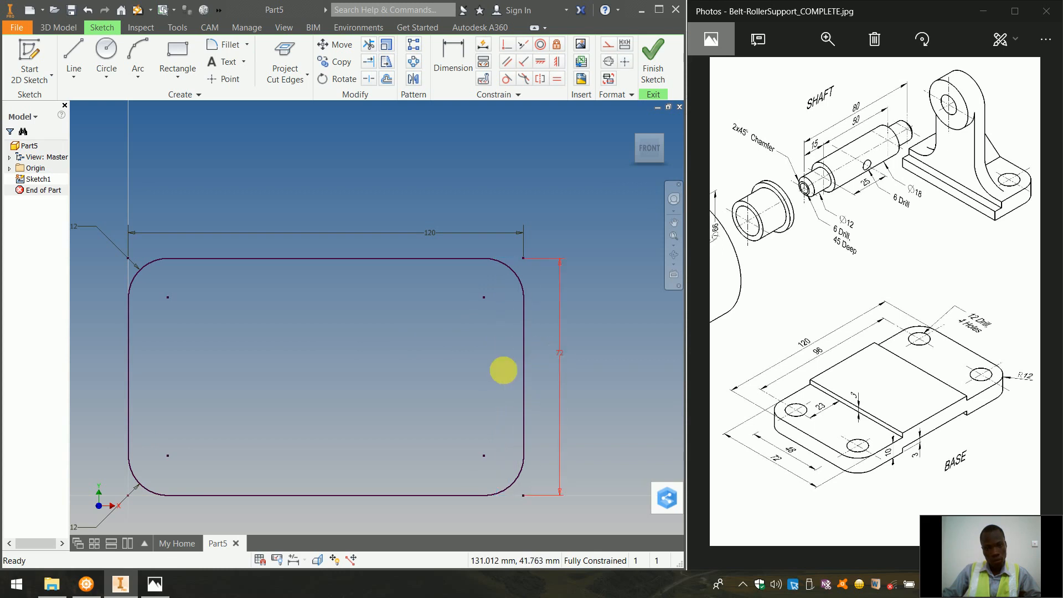
Draw four 12 mm diameter circles centred on the corner fillet centre points.
{"action": "left_click", "coordinate": [98, 54]}
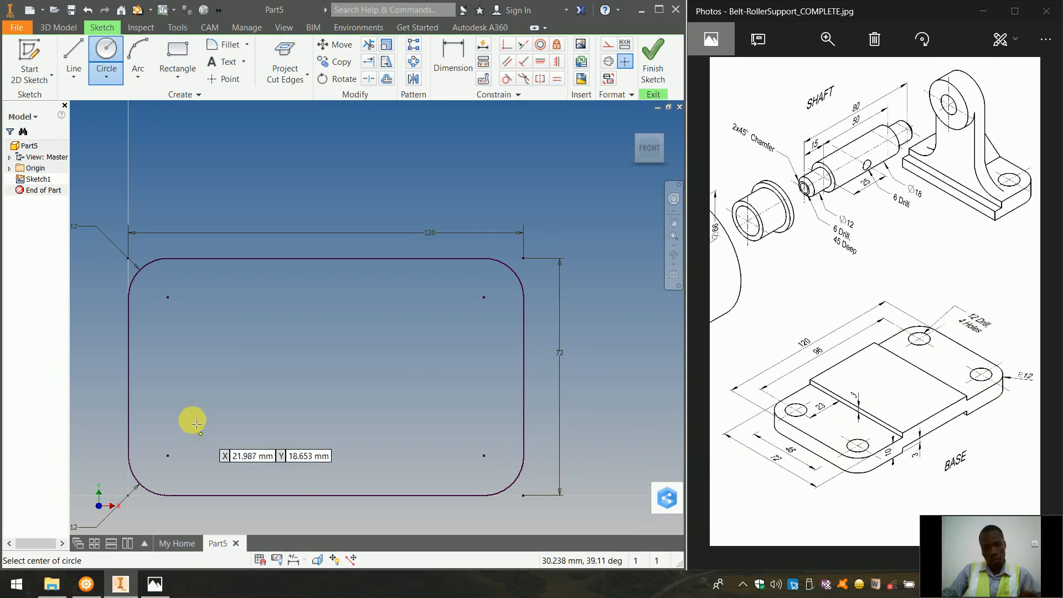
{"action": "left_click", "coordinate": [168, 297]}
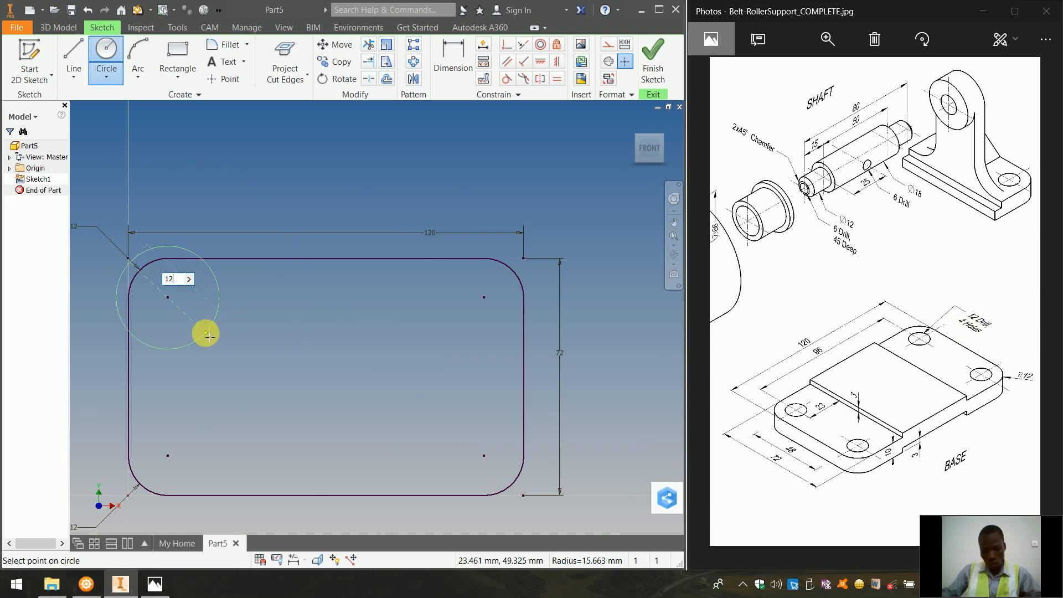
{"action": "key", "text": "Return"}
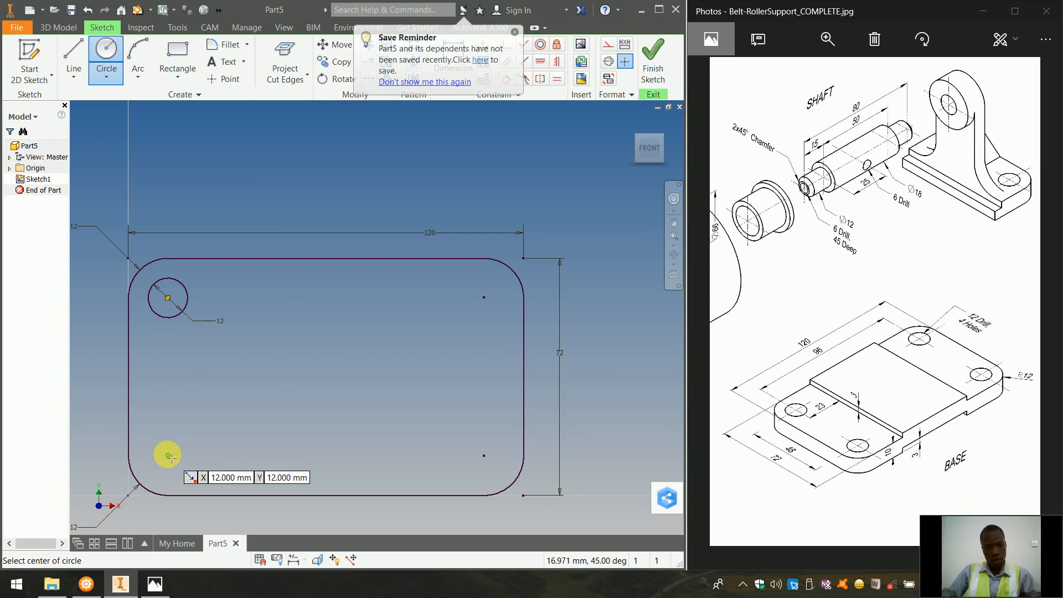
{"action": "left_click", "coordinate": [168, 456]}
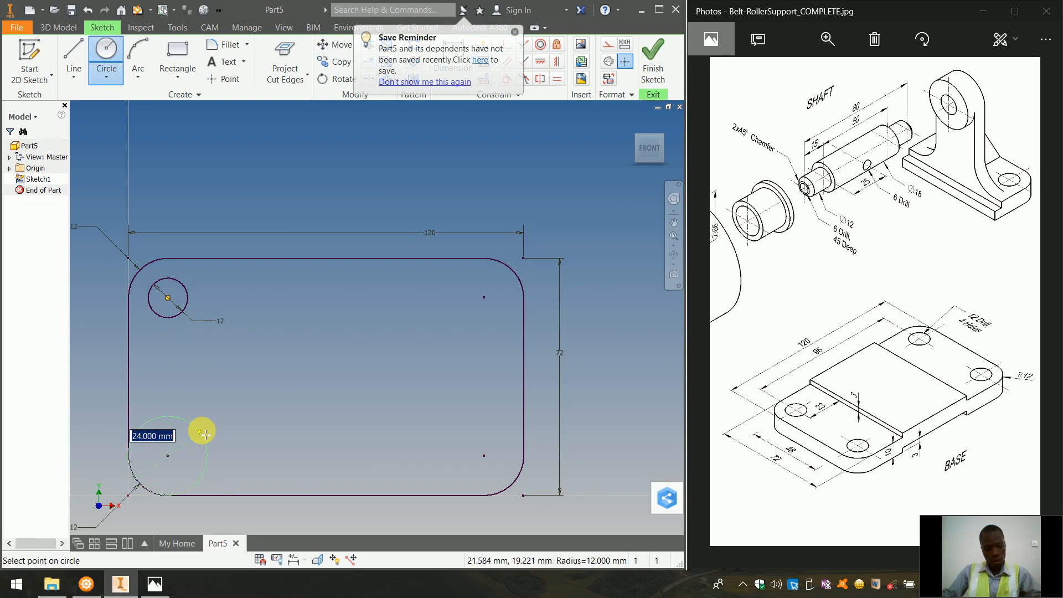
{"action": "type", "text": "12"}
{"action": "key", "text": "Return"}
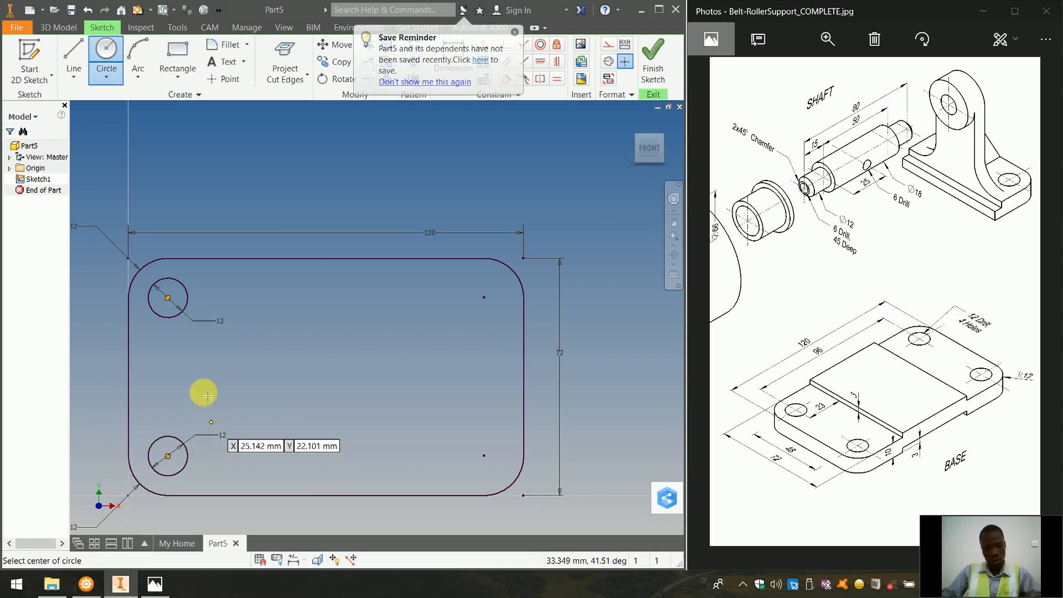
{"action": "left_click", "coordinate": [484, 297]}
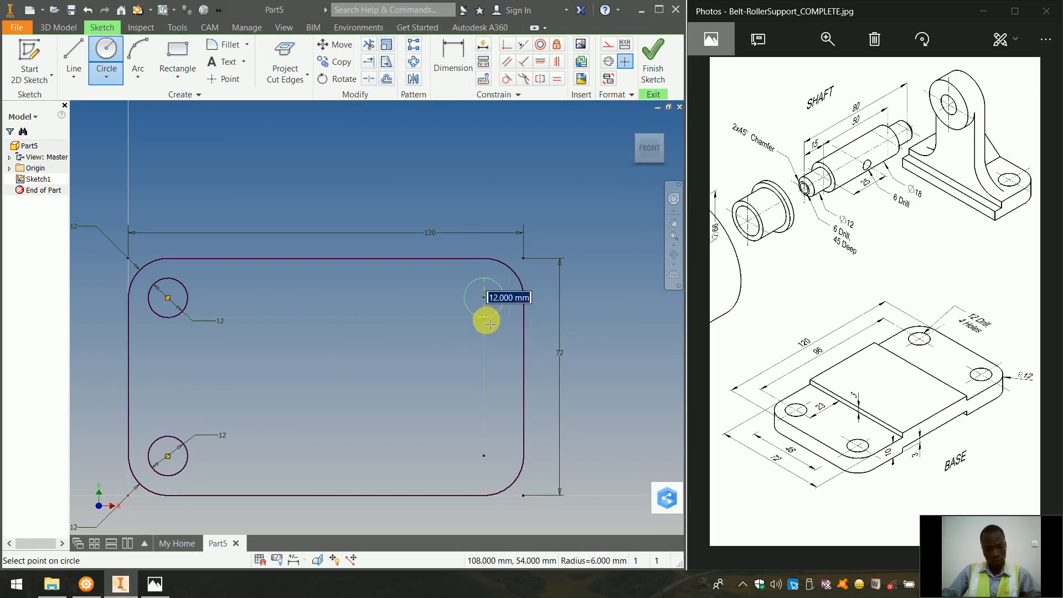
{"action": "type", "text": "12"}
{"action": "key", "text": "Return"}
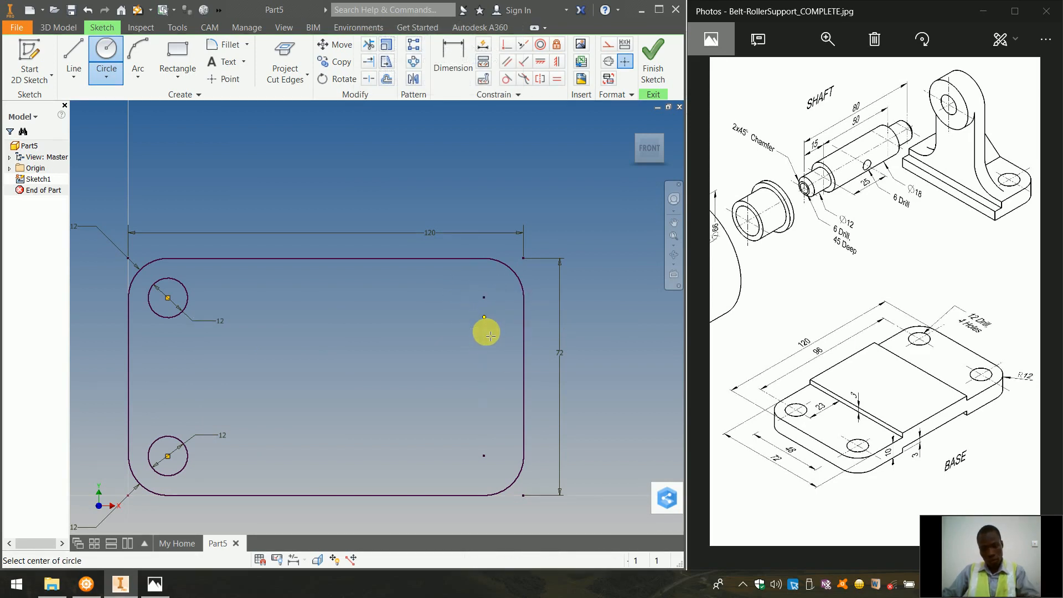
{"action": "left_click", "coordinate": [484, 456]}
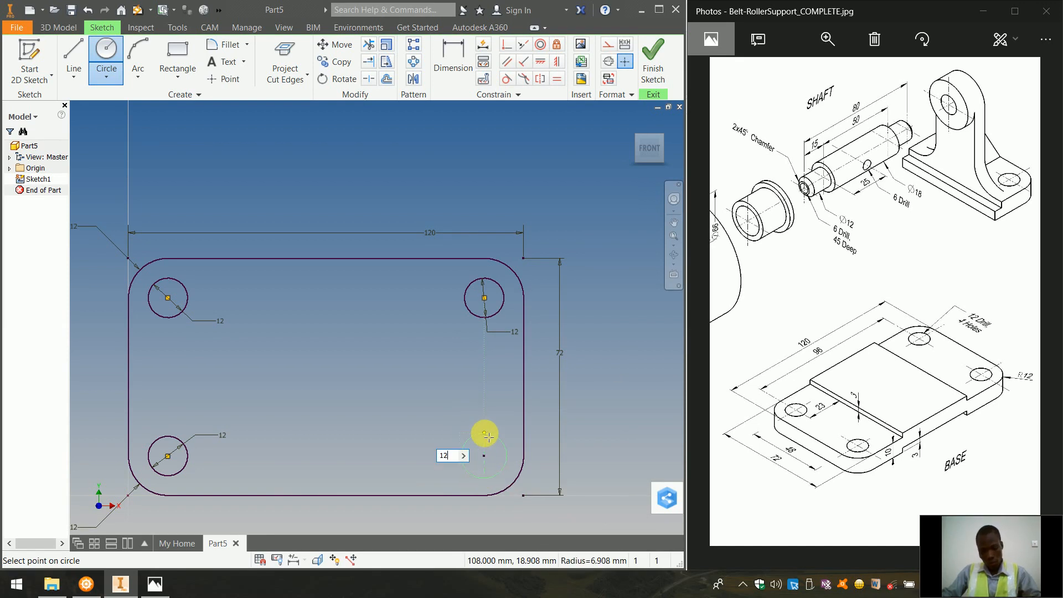
{"action": "type", "text": "12"}
{"action": "key", "text": "Return"}
Finish the sketch and extrude the base plate profile 10 mm, leaving the four circles as through holes.
{"action": "left_click", "coordinate": [637, 71]}
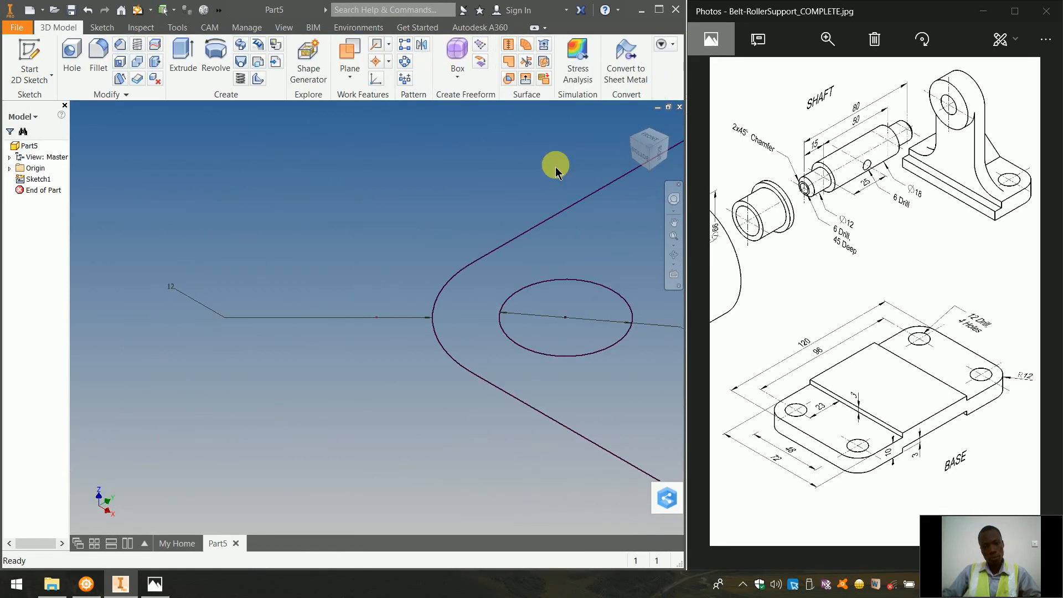
{"action": "left_click", "coordinate": [633, 125]}
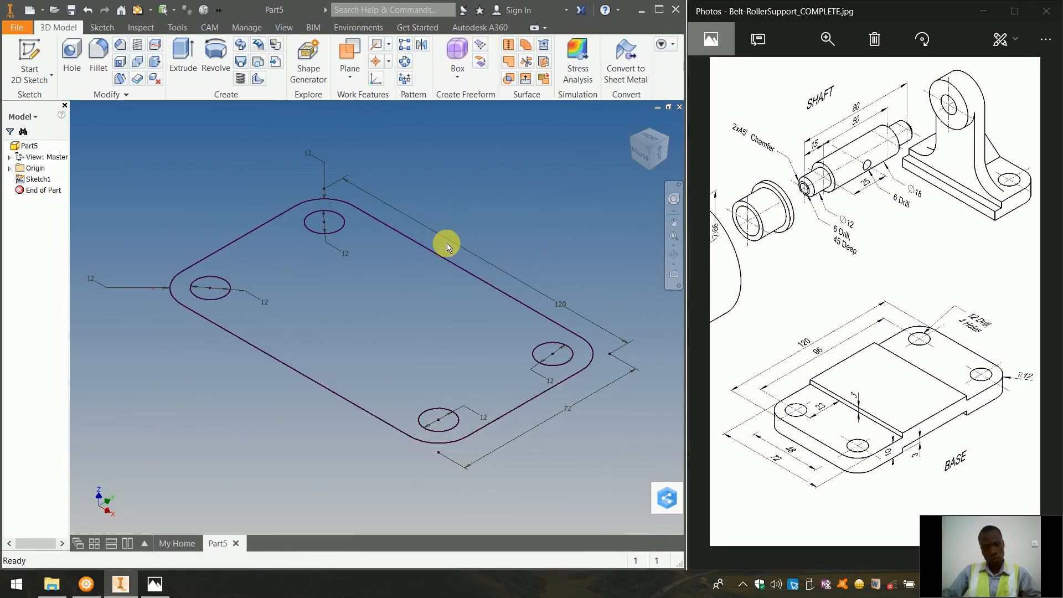
{"action": "key", "text": "e"}
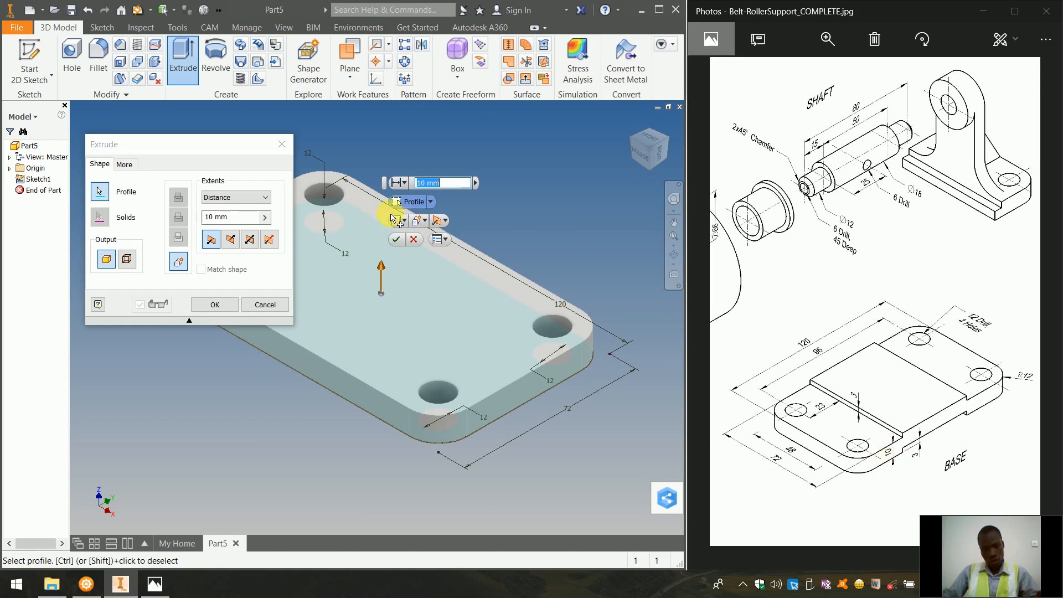
{"action": "left_click", "coordinate": [397, 240]}
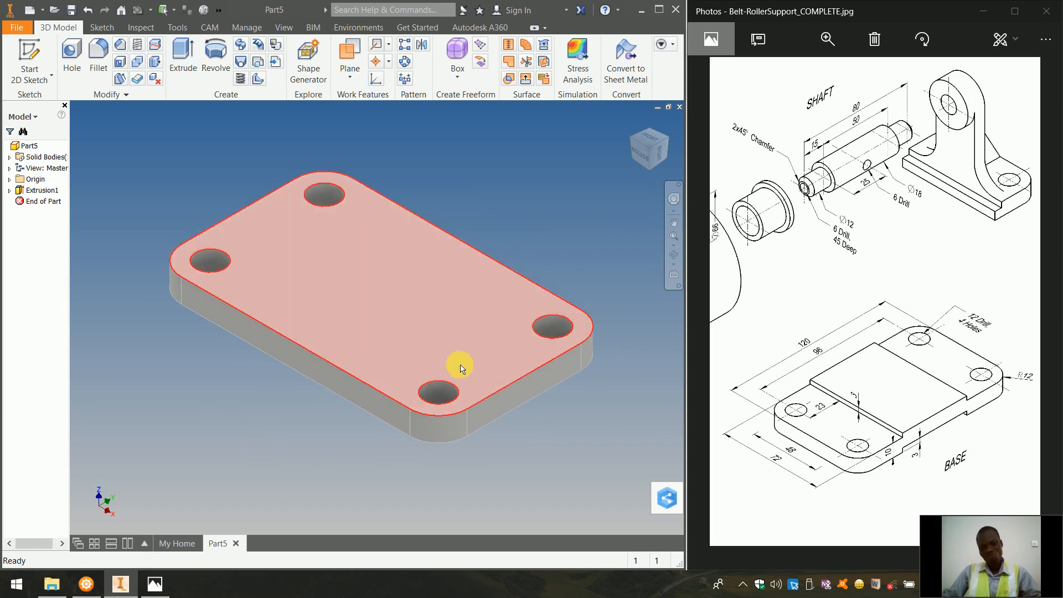
Start a new sketch on the long side face of the base plate.
{"action": "left_click", "coordinate": [635, 142]}
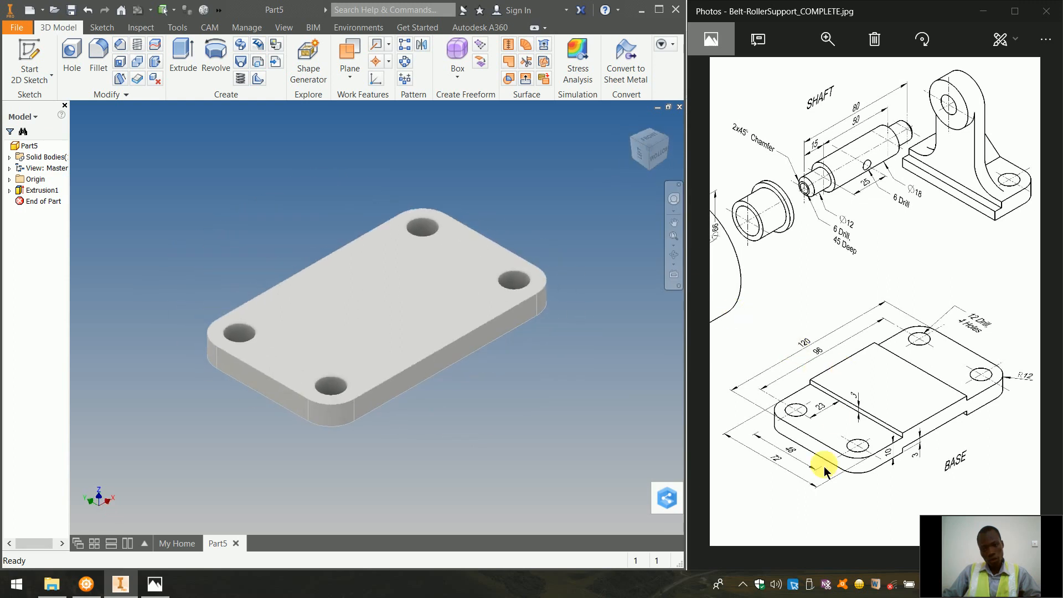
{"action": "right_click", "coordinate": [440, 362]}
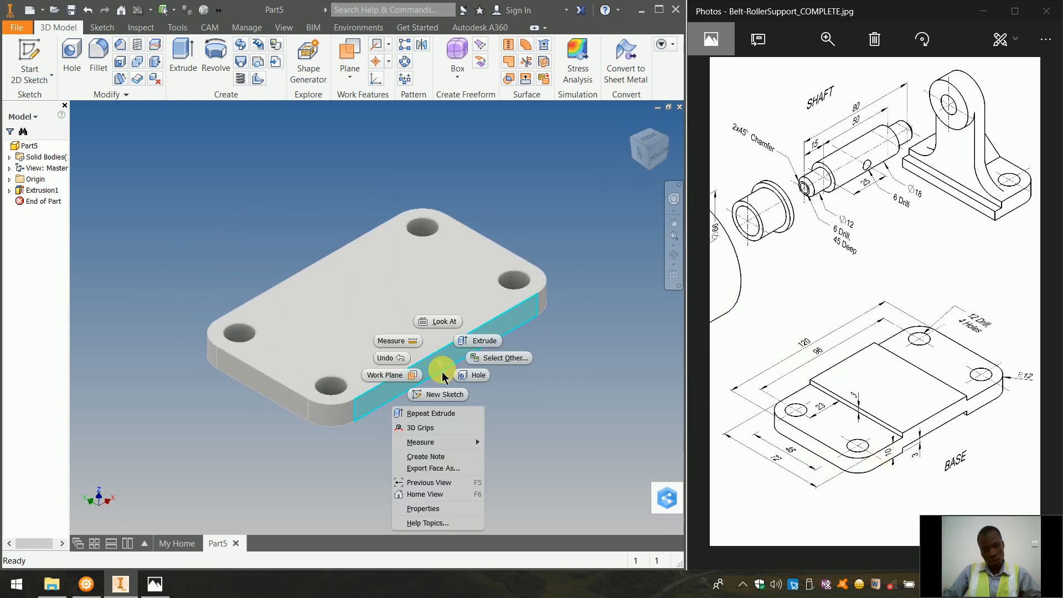
{"action": "left_click", "coordinate": [461, 396]}
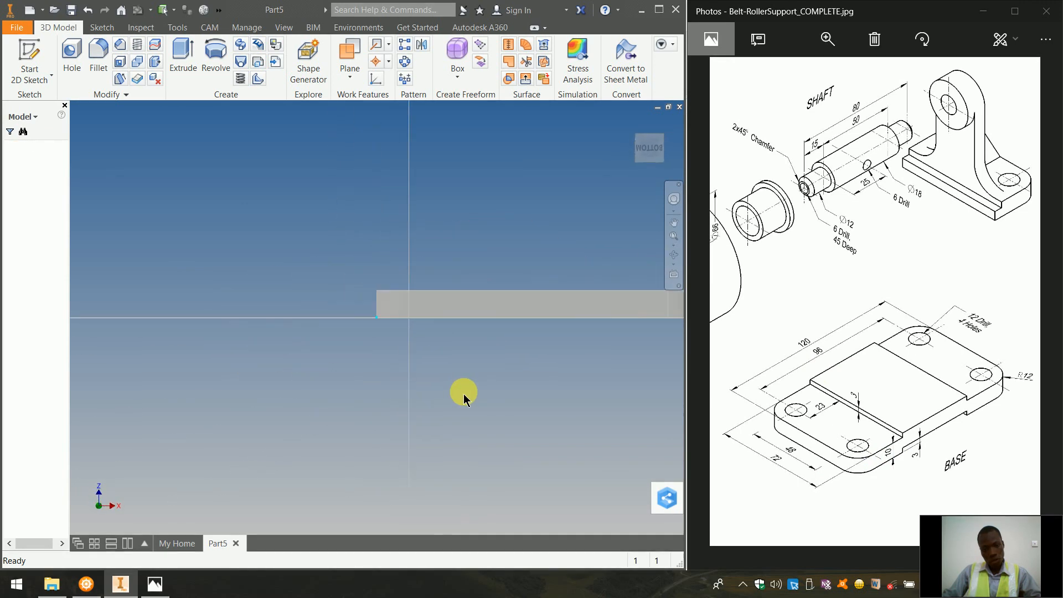
{"action": "left_click", "coordinate": [653, 142]}
{"action": "left_click", "coordinate": [283, 54]}
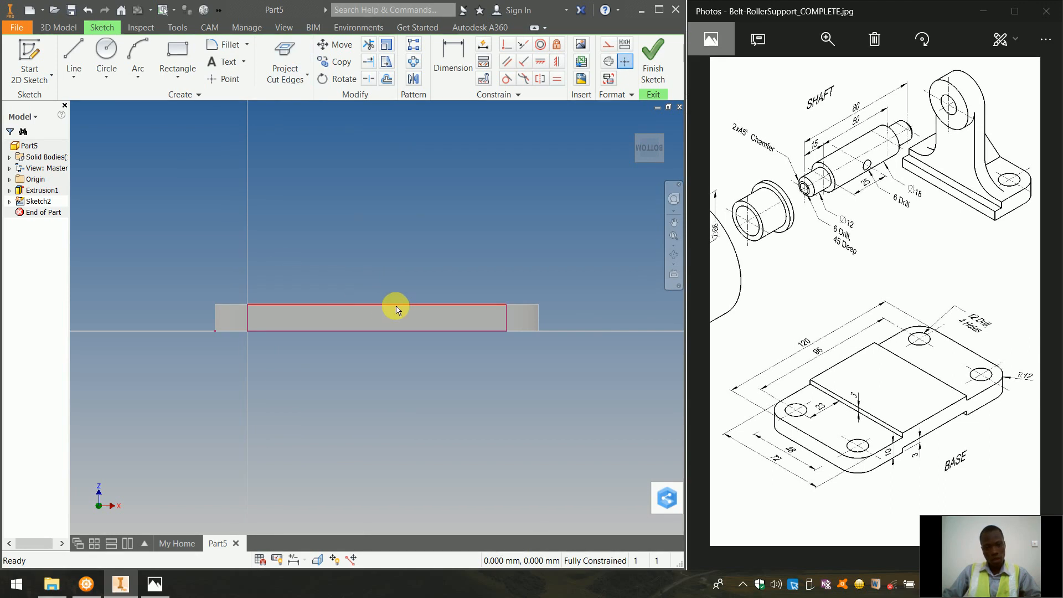
Begin the recess profile with a vertical line about 2 mm long, rising from the face's lower edge about 17 mm from the sketch origin.
{"action": "left_click", "coordinate": [90, 49]}
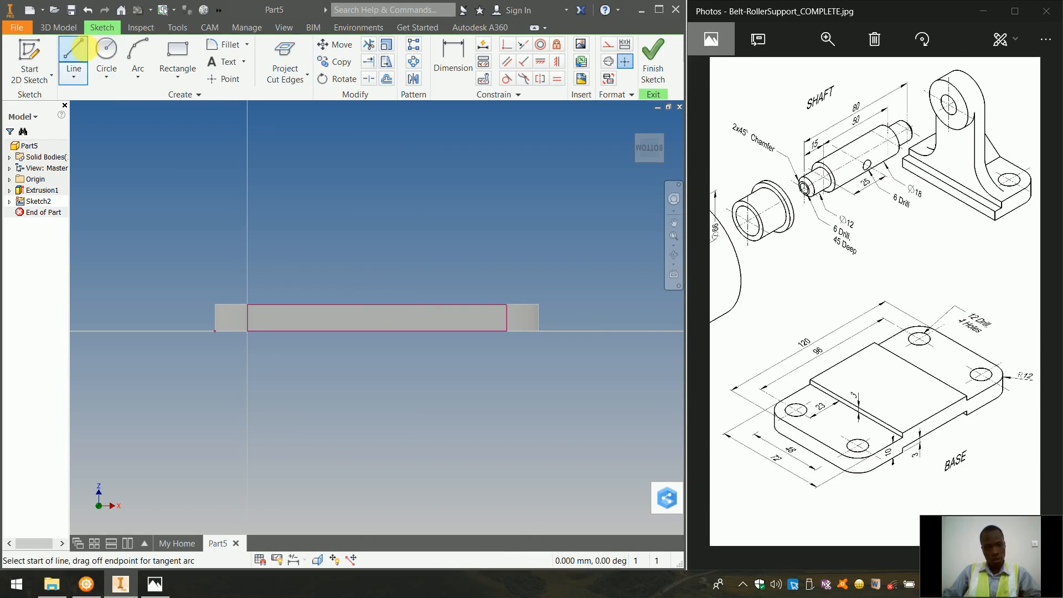
{"action": "scroll", "coordinate": [304, 349], "scroll_direction": "up", "scroll_amount": 5}
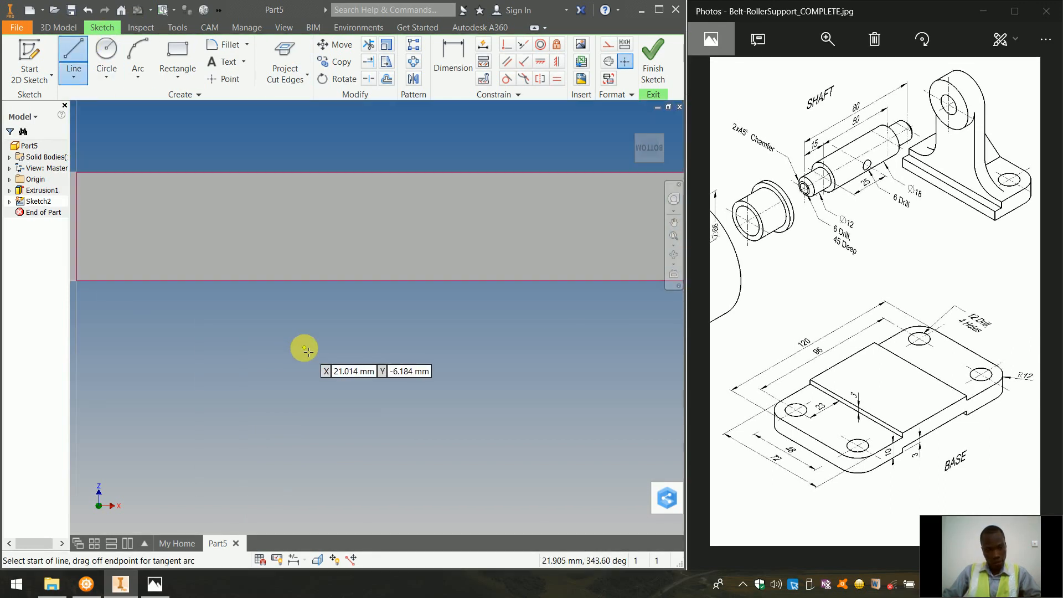
{"action": "scroll", "coordinate": [304, 349], "scroll_direction": "down", "scroll_amount": 2}
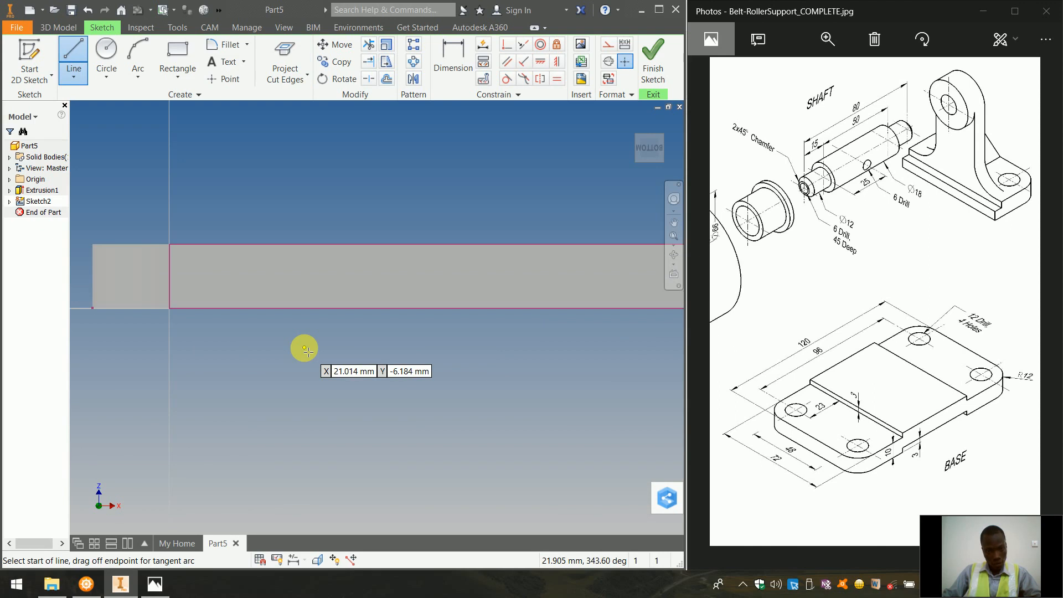
{"action": "scroll", "coordinate": [305, 350], "scroll_direction": "down", "scroll_amount": 2}
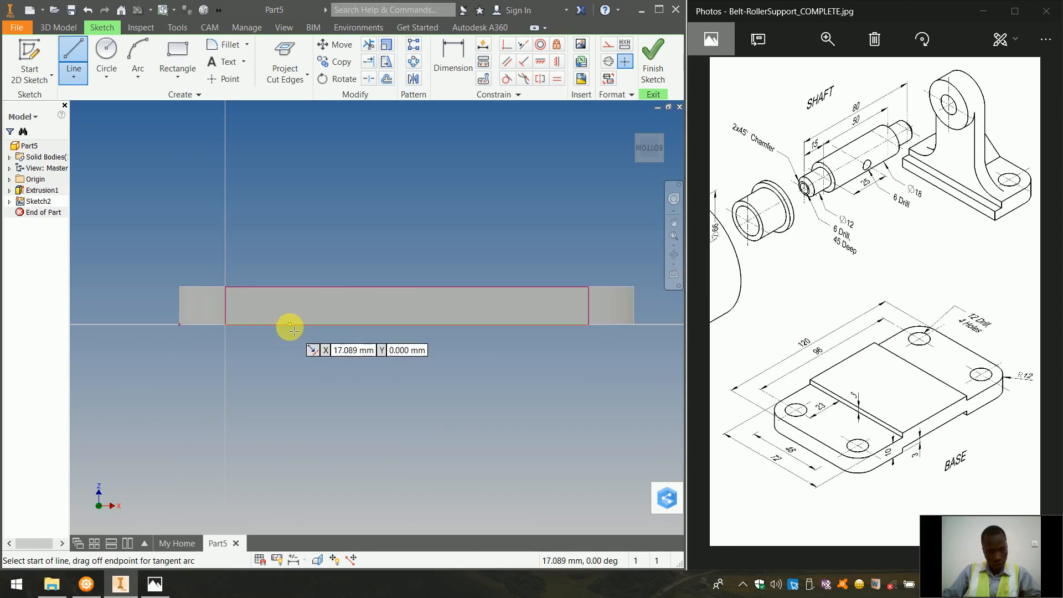
{"action": "left_click", "coordinate": [292, 327]}
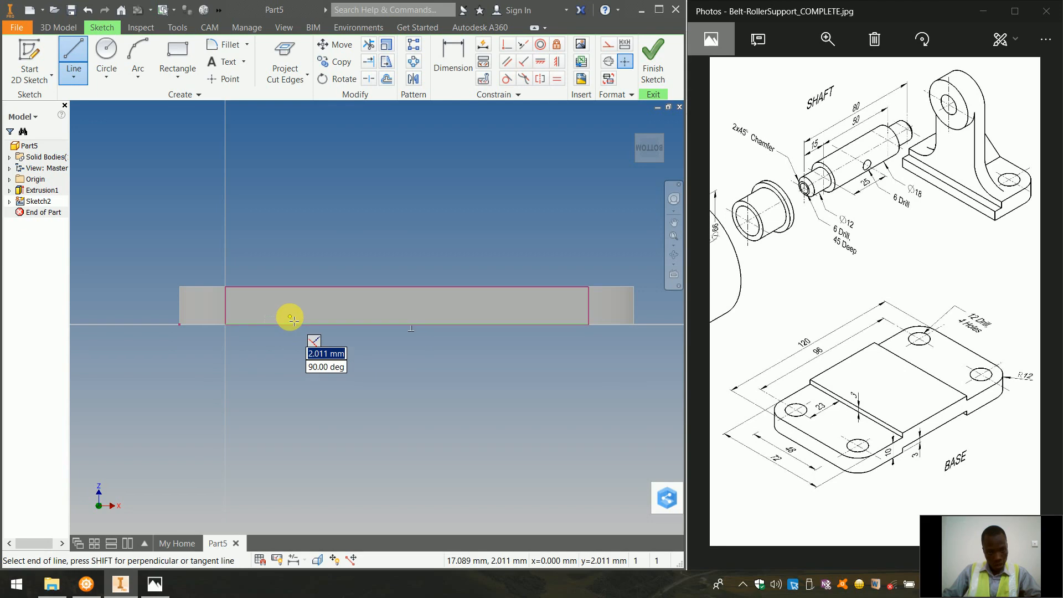
{"action": "left_click", "coordinate": [290, 317]}
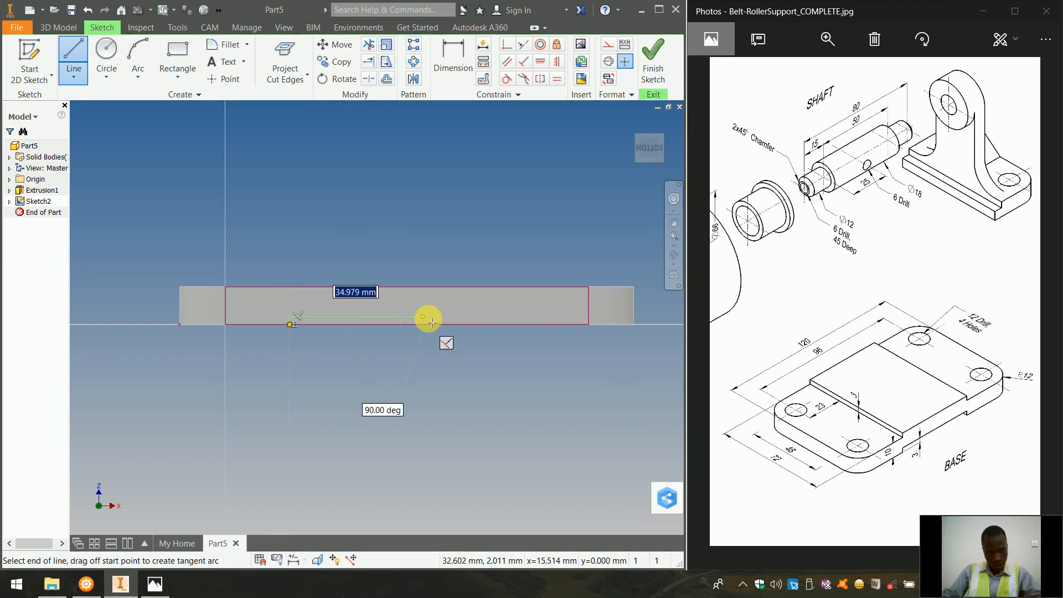
Complete the shallow open rectangular outline, about 2 mm high, along the plate's lower edge with its horizontal line and second vertical side.
{"action": "left_click", "coordinate": [477, 323]}
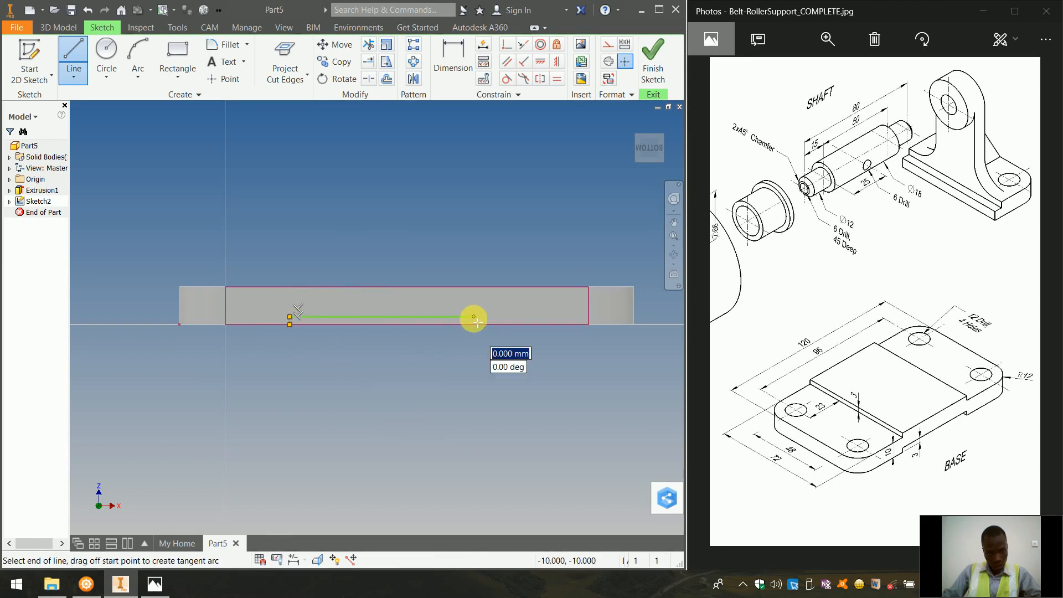
{"action": "left_click", "coordinate": [477, 325]}
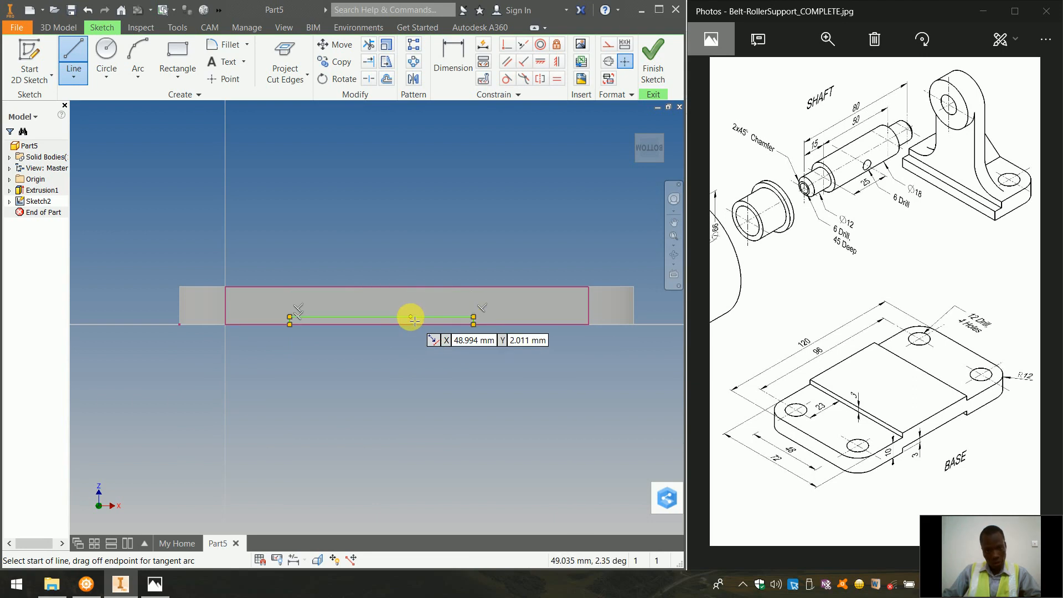
{"action": "key", "text": "Escape"}
{"action": "key", "text": "Escape"}
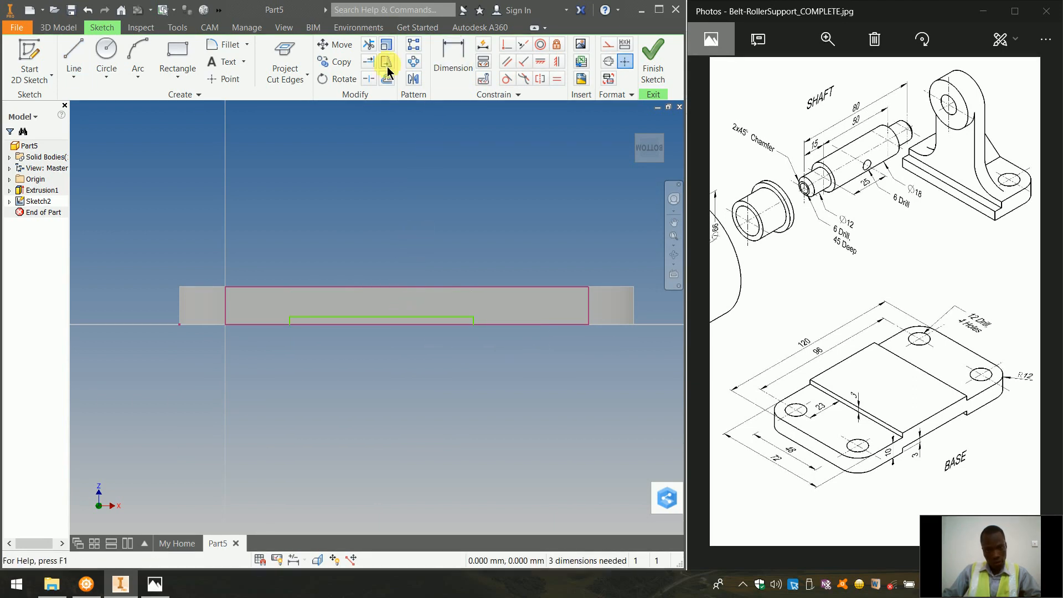
Center the notch outline on the plate by vertically aligning the midpoints of its horizontal line and the plate's lower edge.
{"action": "left_click", "coordinate": [556, 62]}
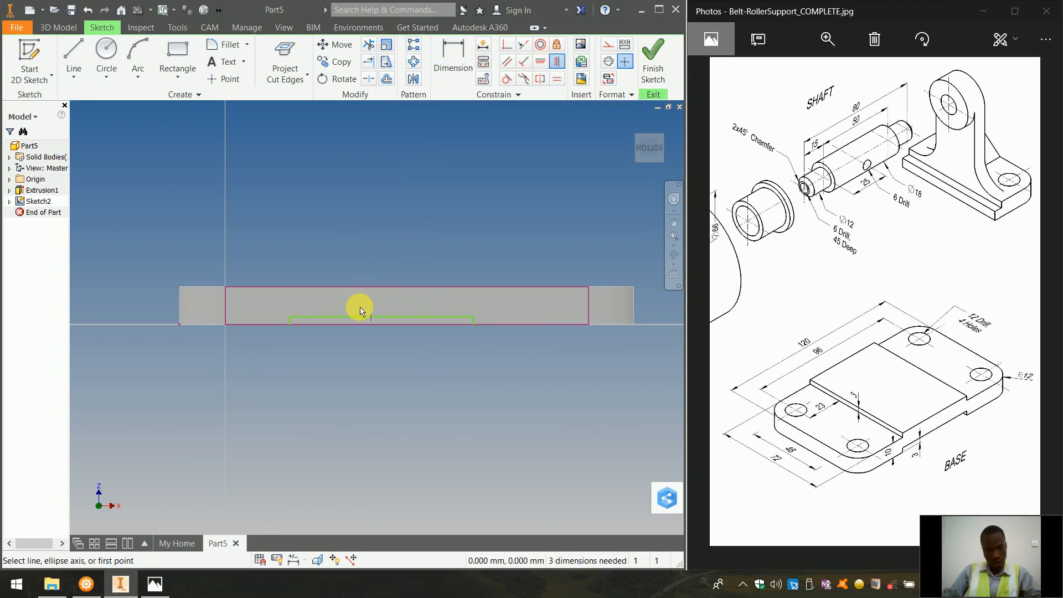
{"action": "left_click", "coordinate": [381, 319]}
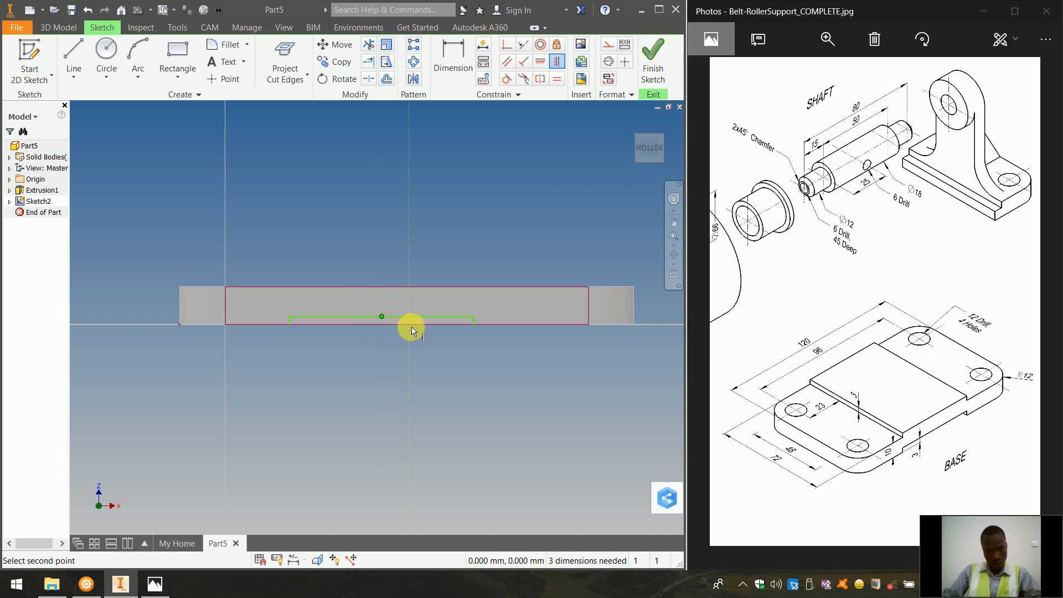
{"action": "left_click", "coordinate": [407, 325]}
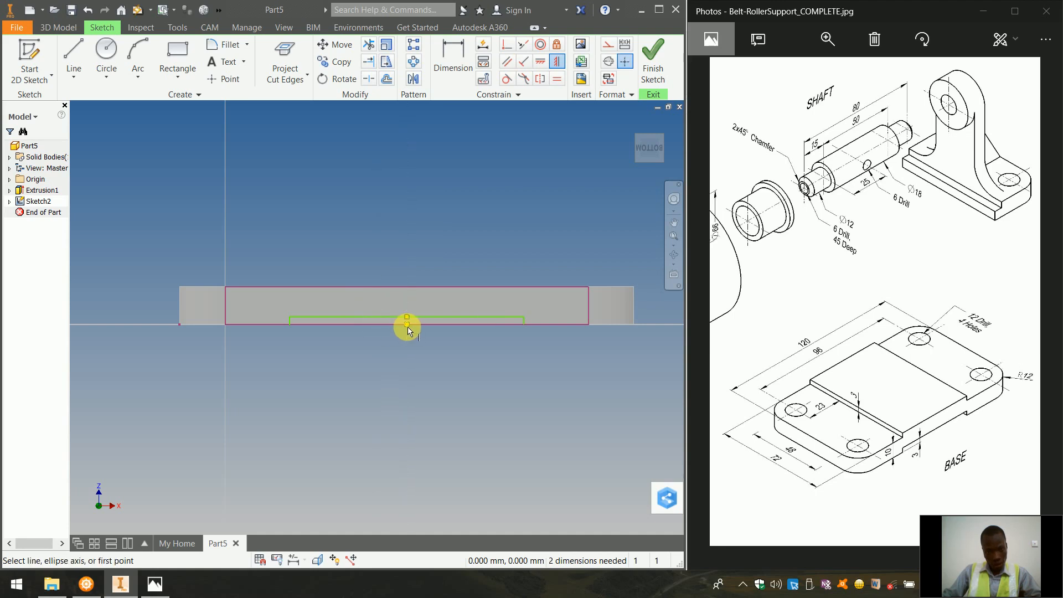
{"action": "key", "text": "Escape"}
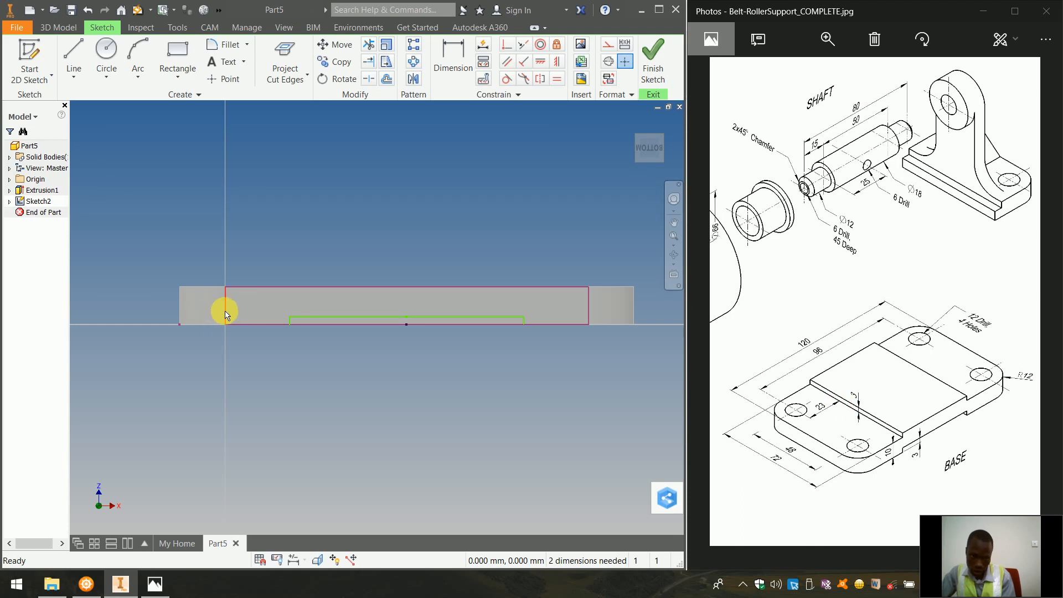
Dimension the distance from the side face's left vertical edge to the notch's nearer side as 23 mm.
{"action": "left_click", "coordinate": [438, 51]}
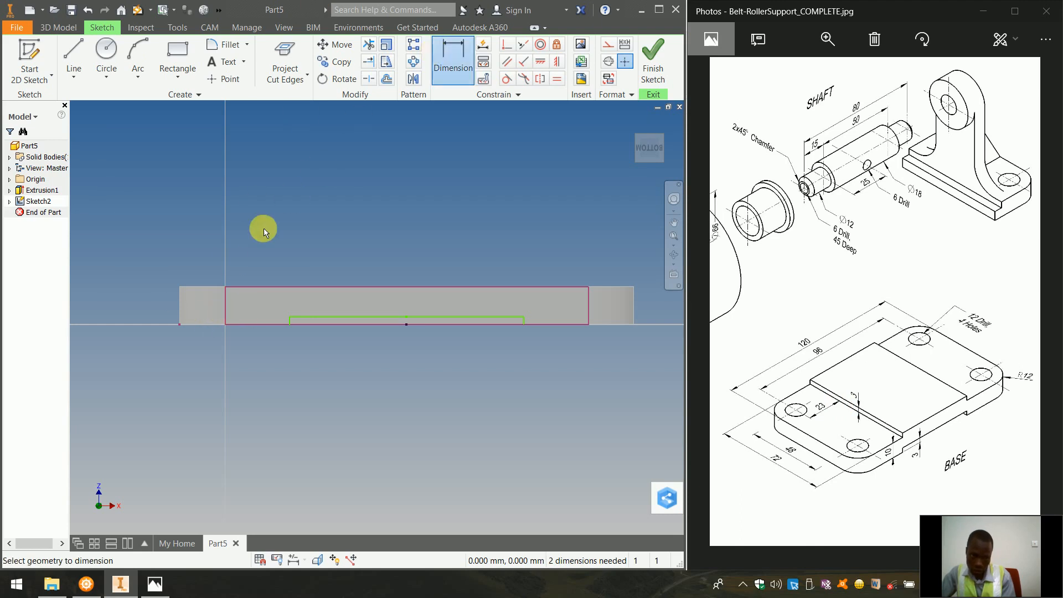
{"action": "left_click", "coordinate": [226, 305]}
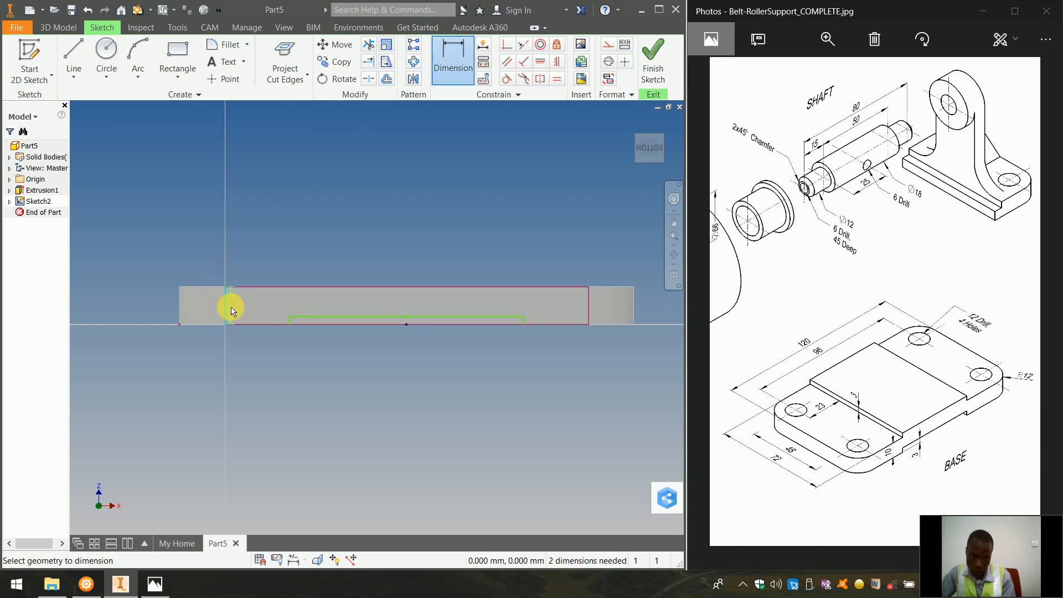
{"action": "left_click", "coordinate": [291, 317]}
{"action": "left_click", "coordinate": [253, 369]}
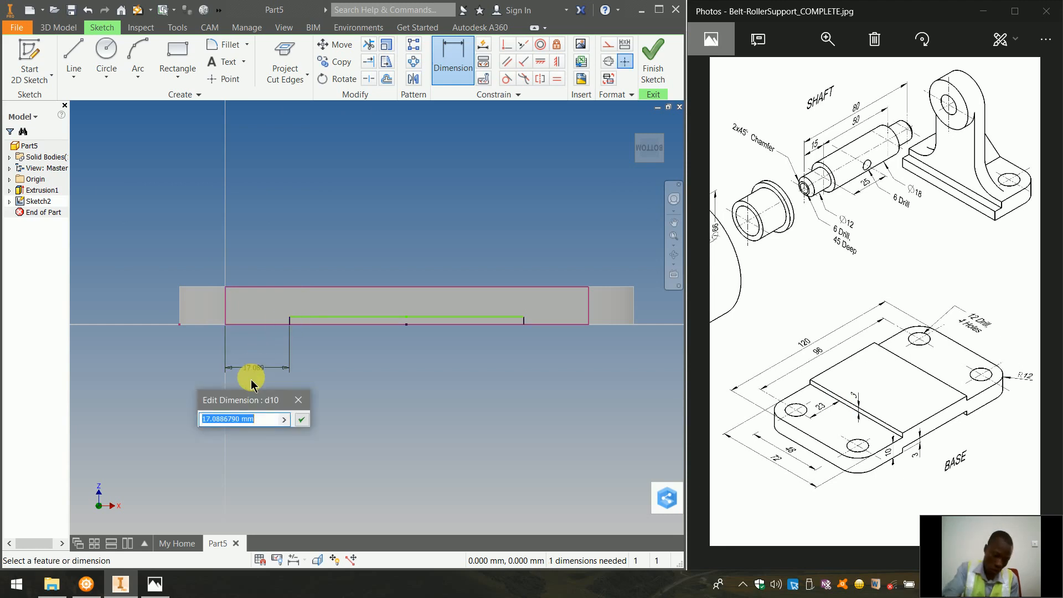
{"action": "type", "text": "23"}
{"action": "key", "text": "Return"}
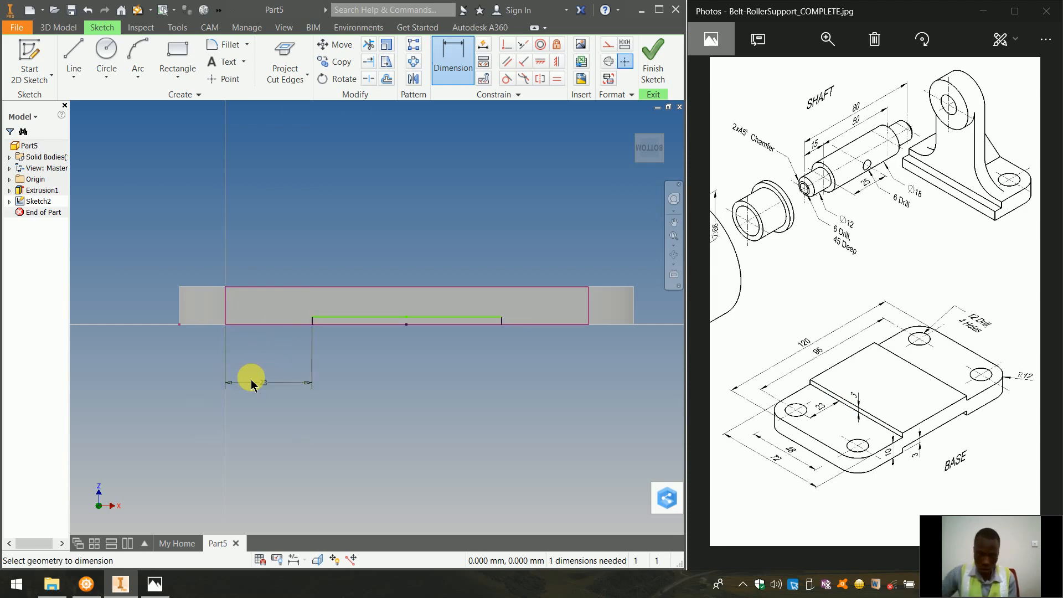
Dimension the notch height from the plate's lower edge as 3 mm and finish the sketch.
{"action": "left_click", "coordinate": [378, 321]}
{"action": "left_click", "coordinate": [394, 325]}
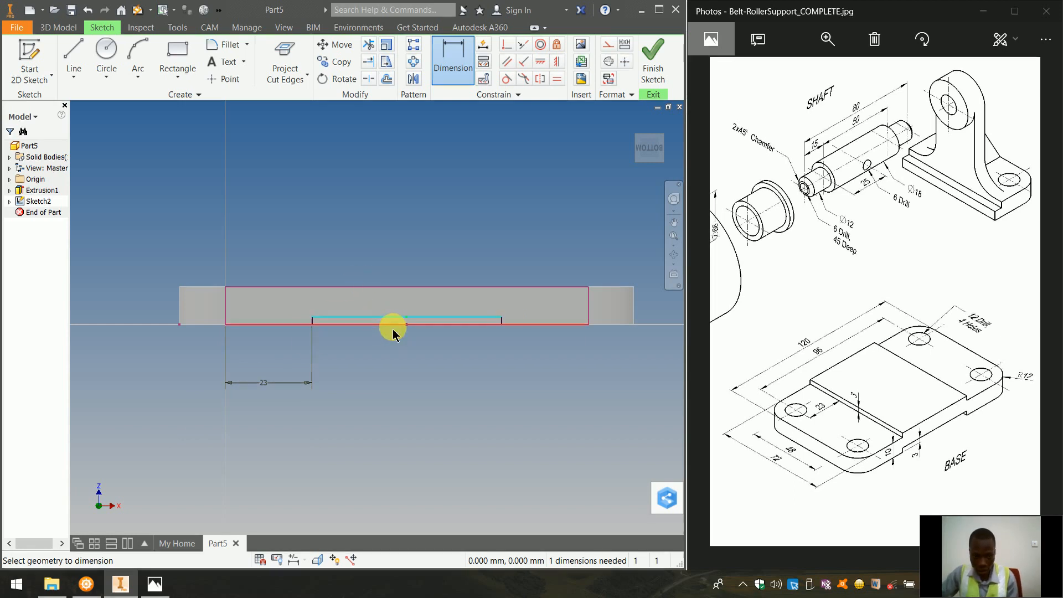
{"action": "left_click", "coordinate": [394, 349]}
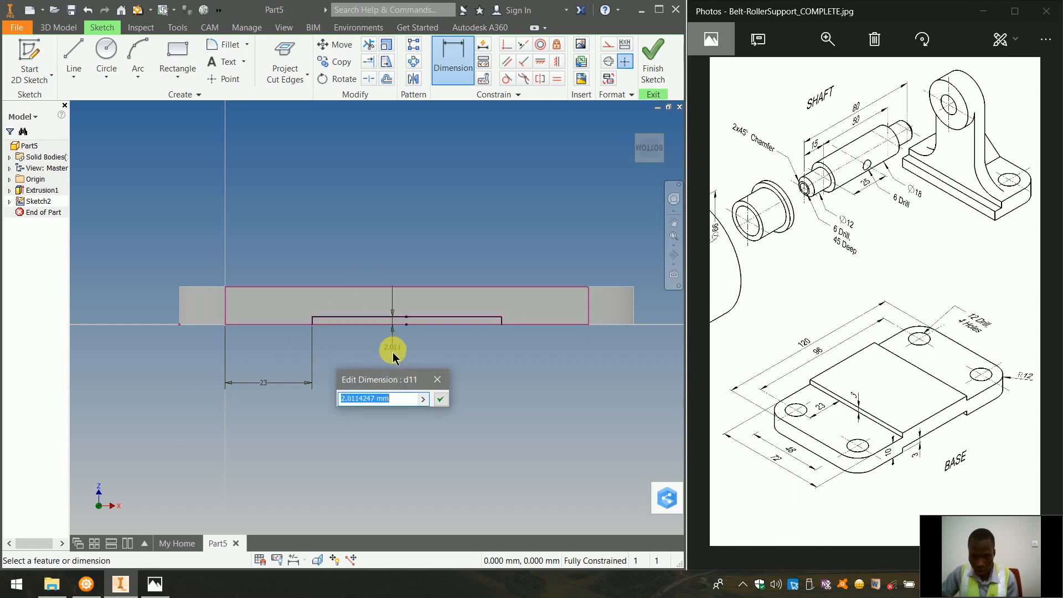
{"action": "type", "text": "3"}
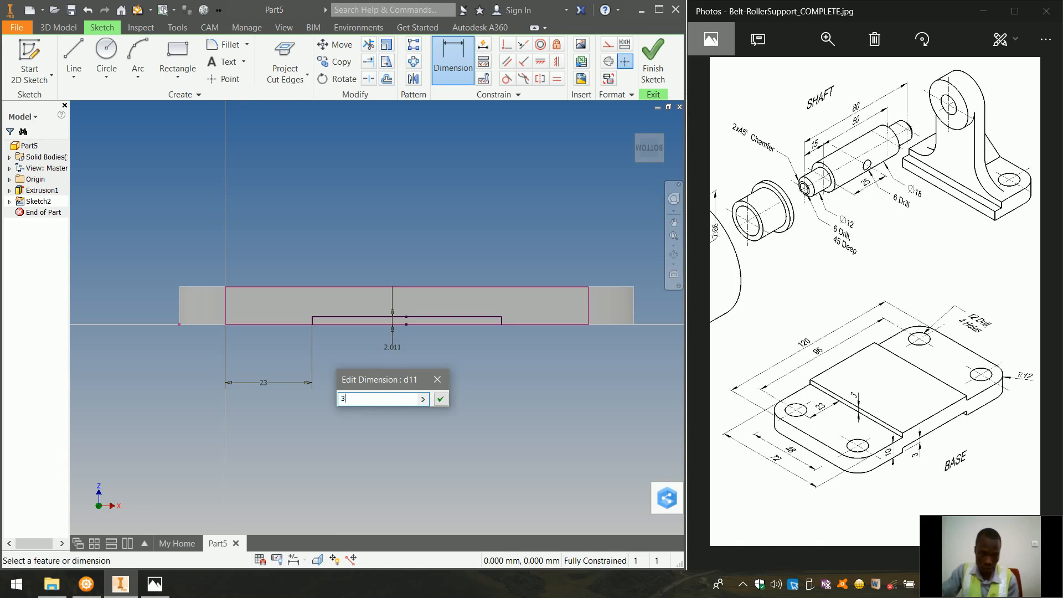
{"action": "key", "text": "Return"}
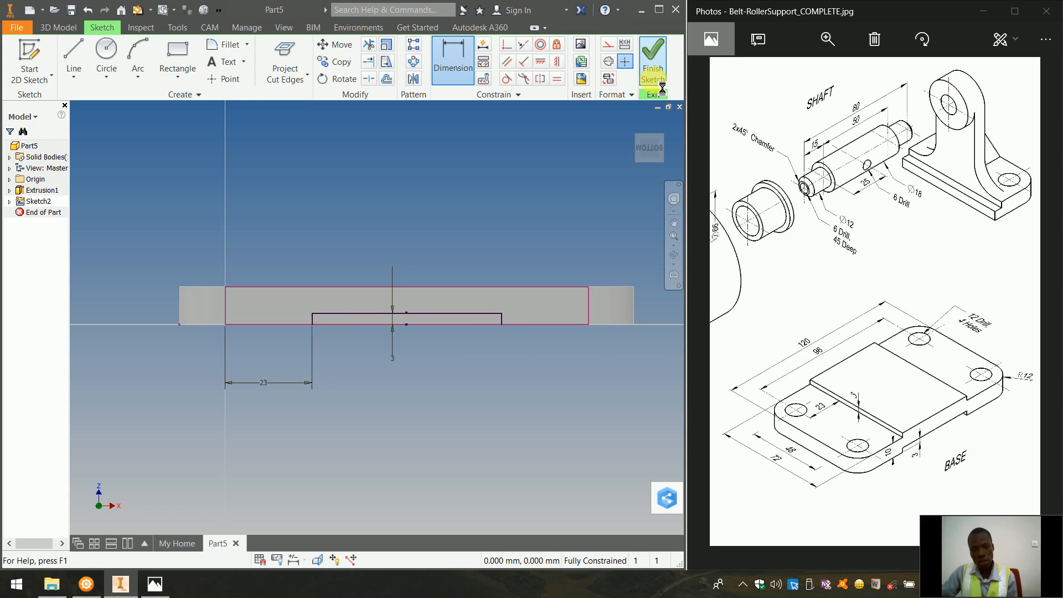
{"action": "left_click", "coordinate": [653, 67]}
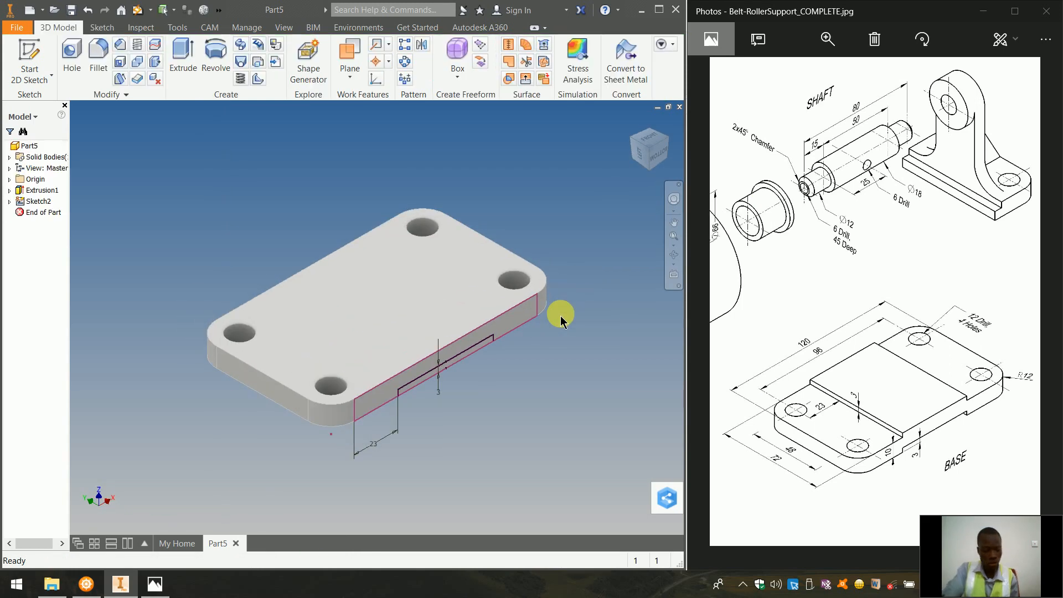
Extrude the notch profile as a cut through all of the plate.
{"action": "key", "text": "e"}
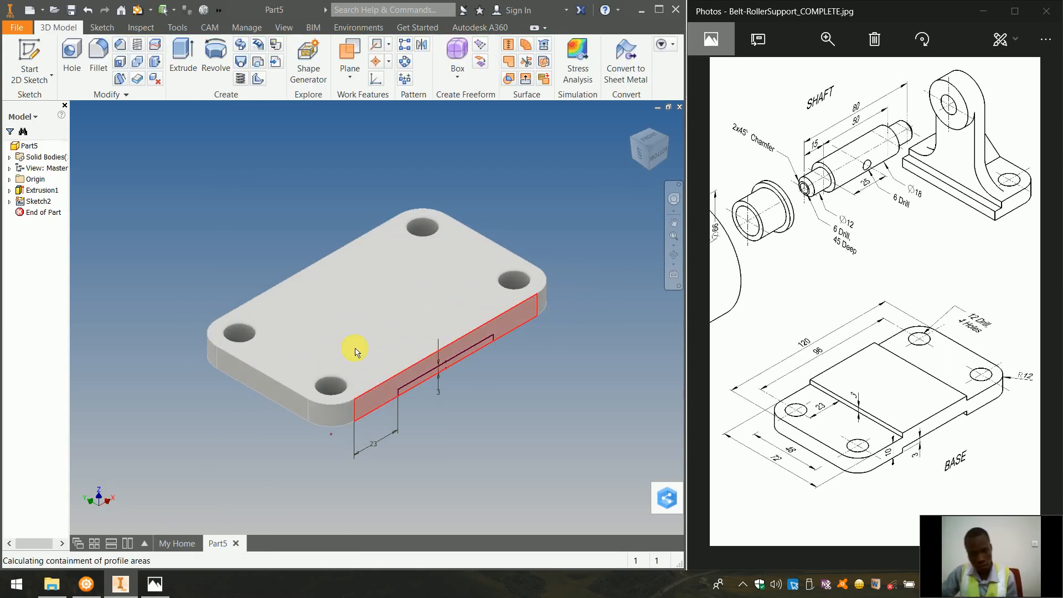
{"action": "scroll", "coordinate": [443, 419], "scroll_direction": "down", "scroll_amount": 6}
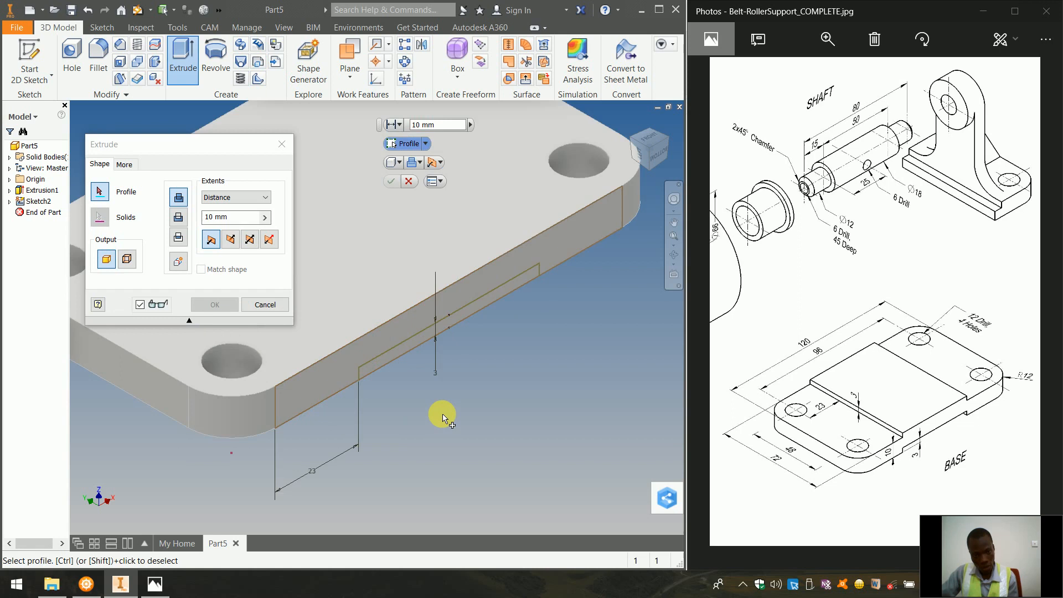
{"action": "scroll", "coordinate": [443, 419], "scroll_direction": "up", "scroll_amount": 4}
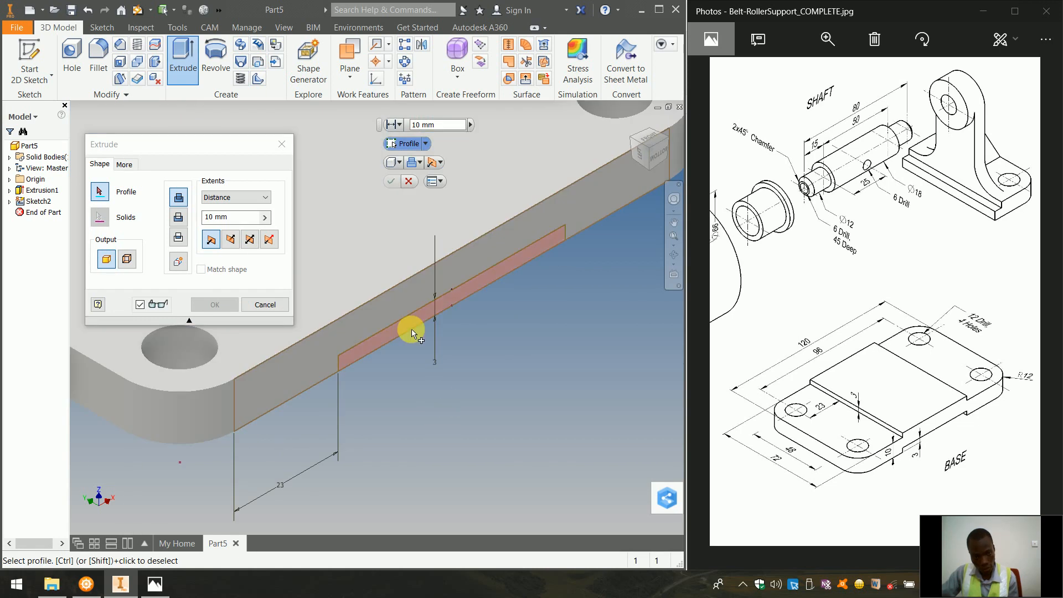
{"action": "left_click", "coordinate": [408, 333]}
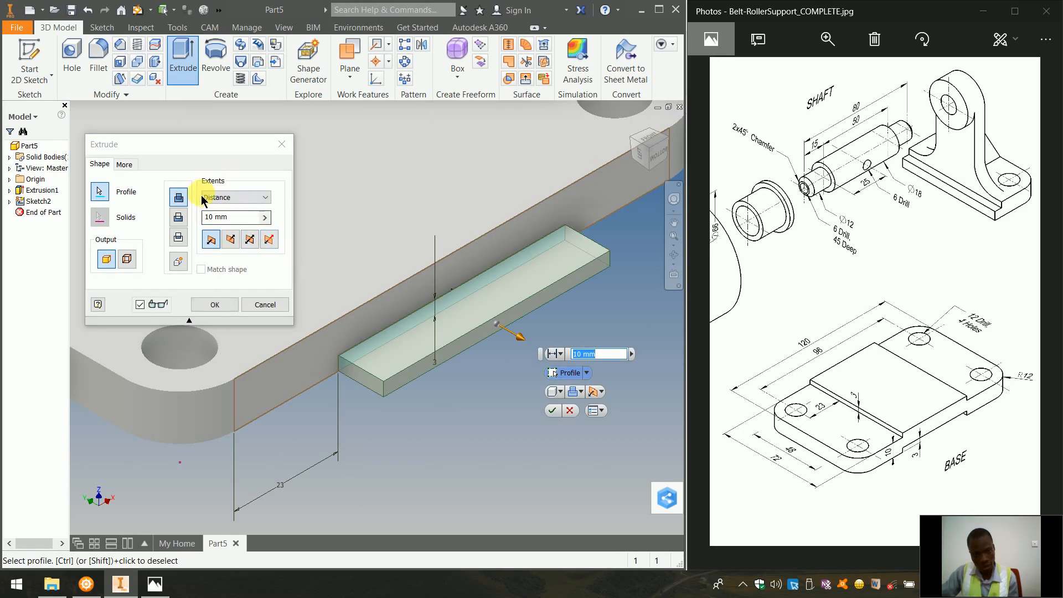
{"action": "left_click", "coordinate": [235, 197]}
{"action": "left_click", "coordinate": [242, 244]}
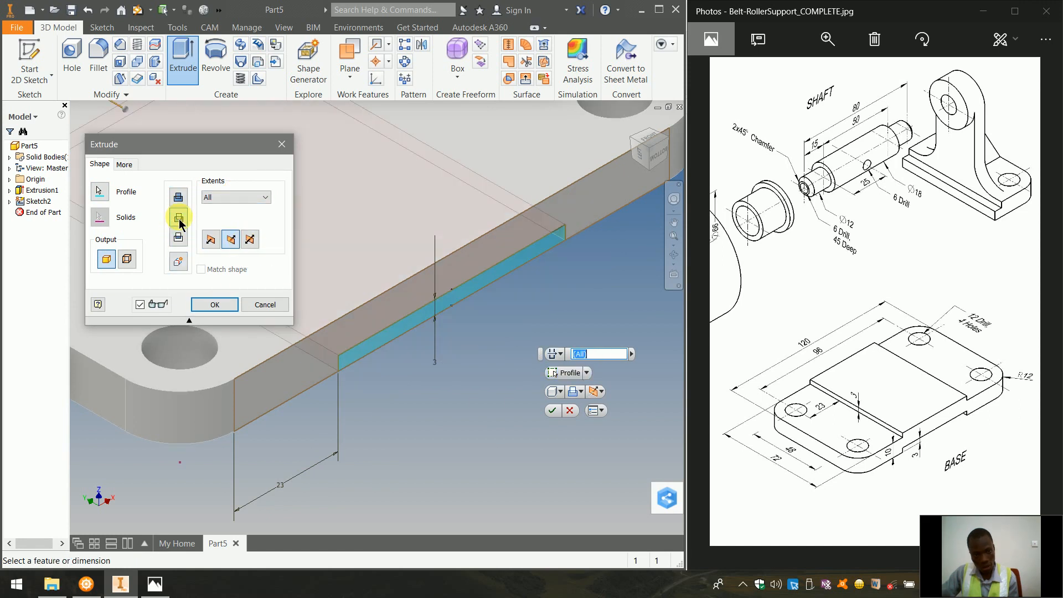
{"action": "left_click", "coordinate": [215, 305]}
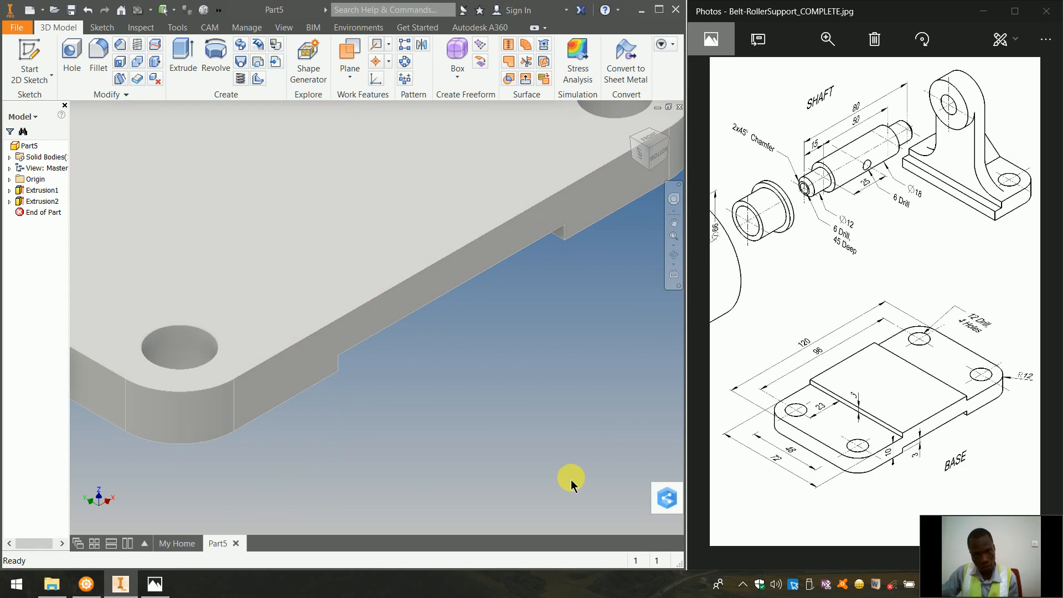
{"action": "key", "text": "Home"}
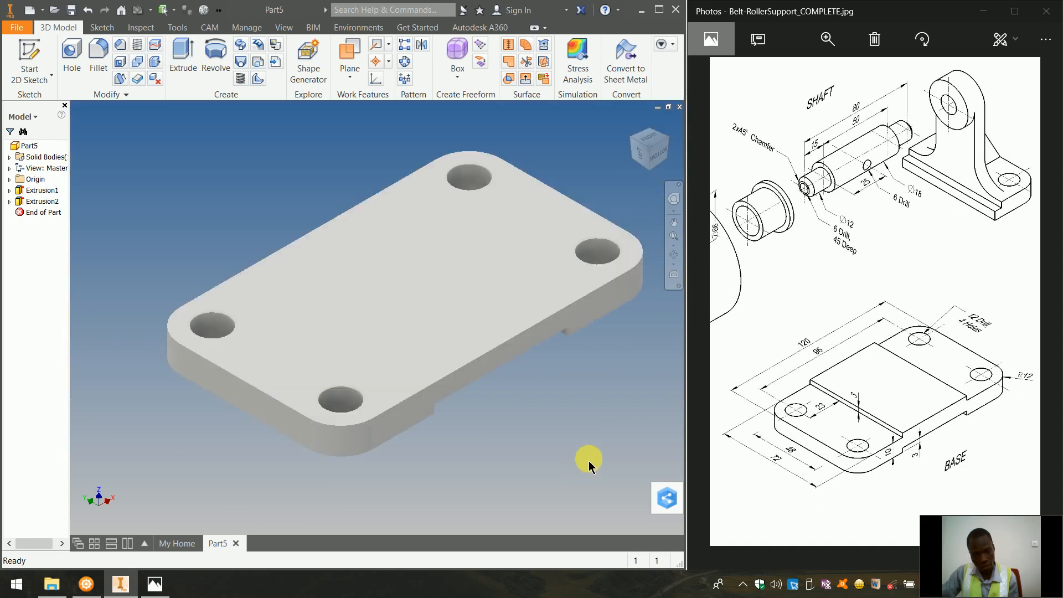
Start a new sketch on the plate's long notched side face and project its cut edges.
{"action": "right_click", "coordinate": [593, 316]}
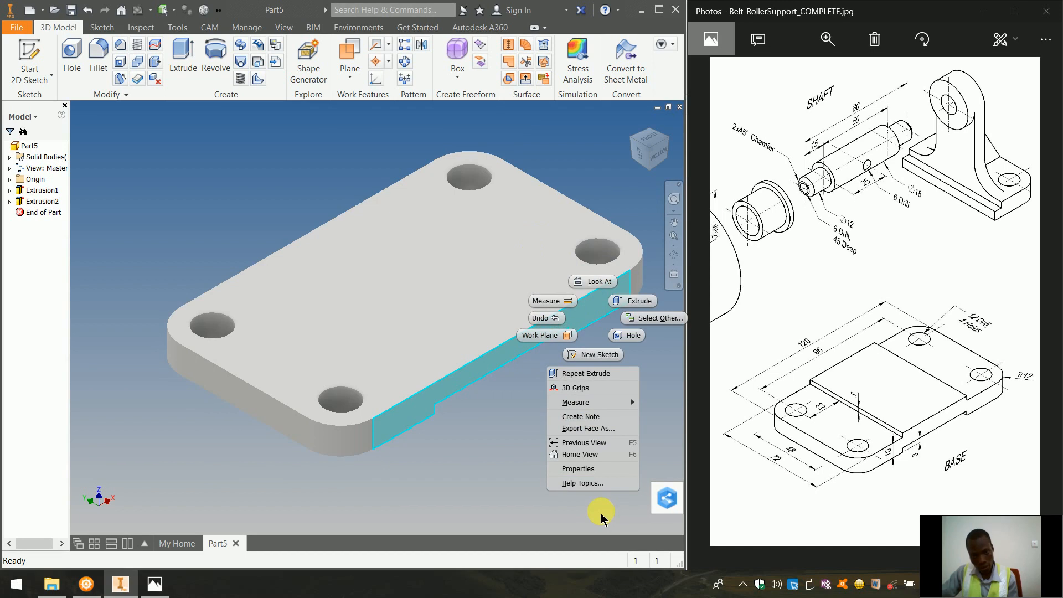
{"action": "left_click", "coordinate": [604, 355]}
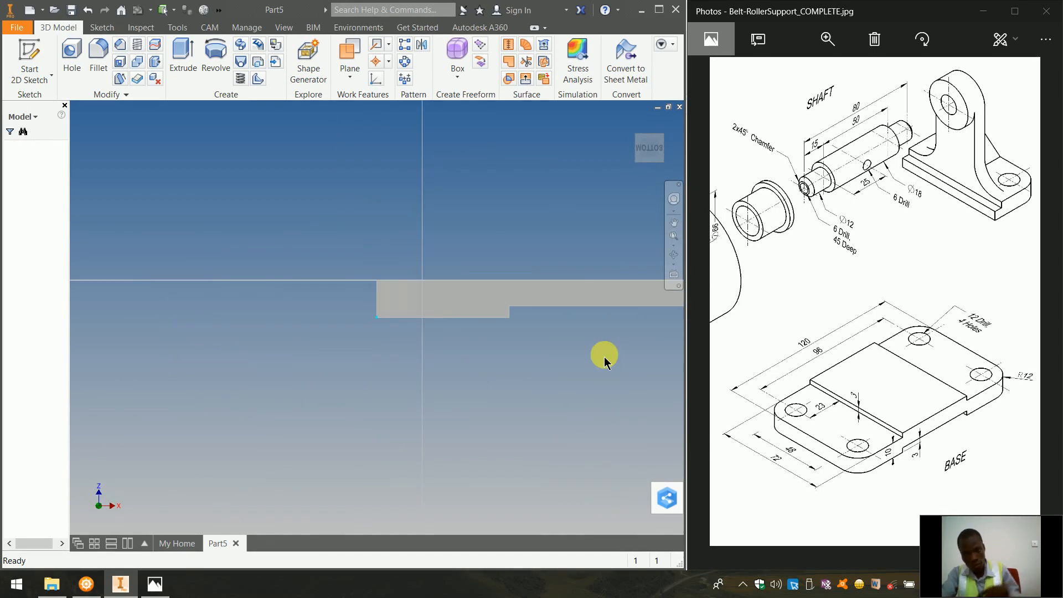
{"action": "left_click", "coordinate": [646, 149]}
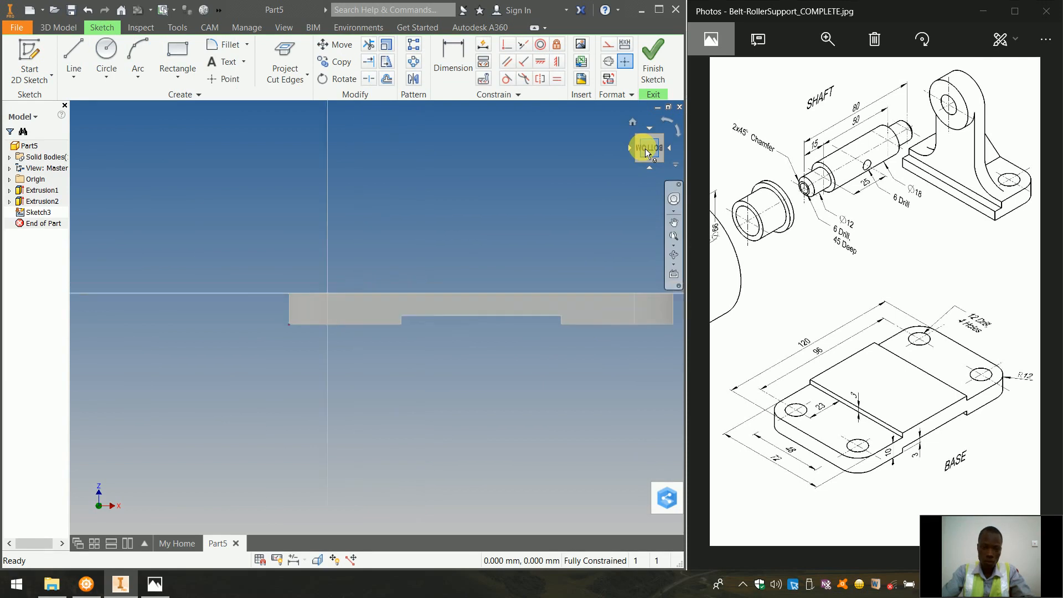
{"action": "left_click", "coordinate": [304, 58]}
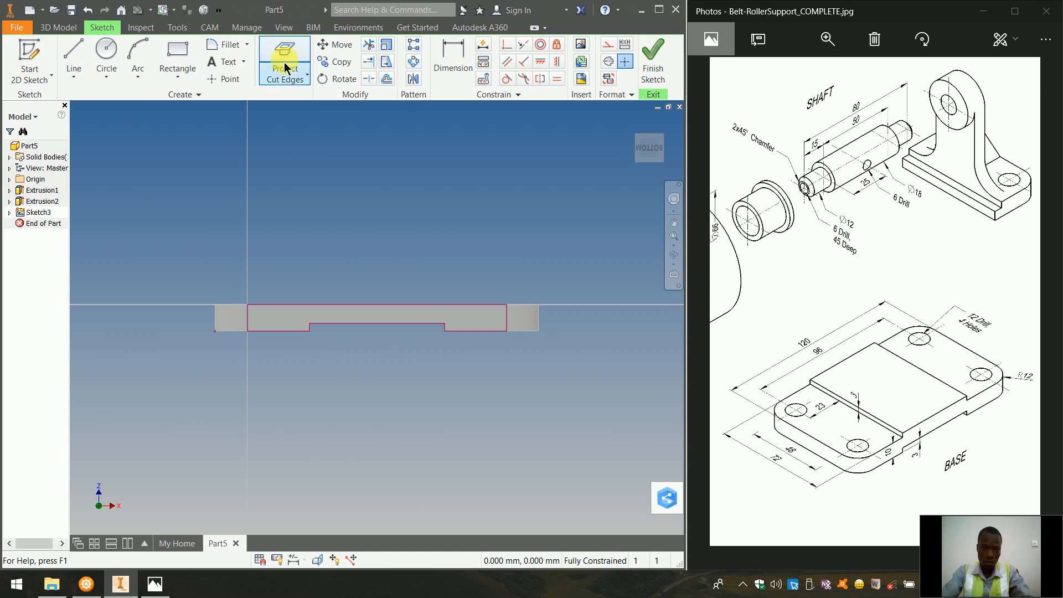
Sketch a three-line rectangular outline 50 mm wide and about 12 mm high on the plate's upper edge, directly above the notch.
{"action": "left_click", "coordinate": [79, 45]}
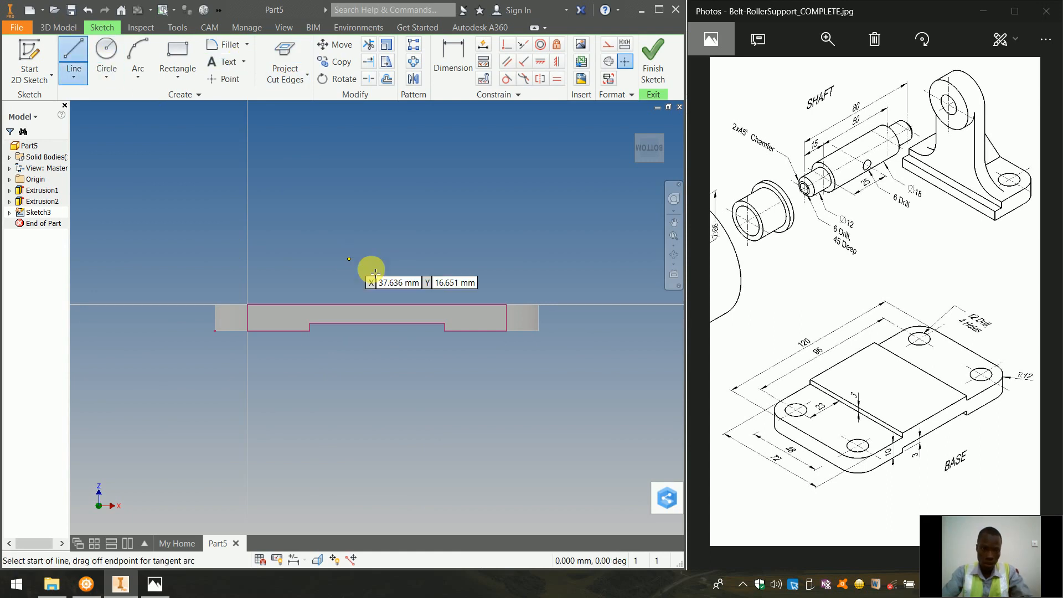
{"action": "left_click", "coordinate": [310, 305]}
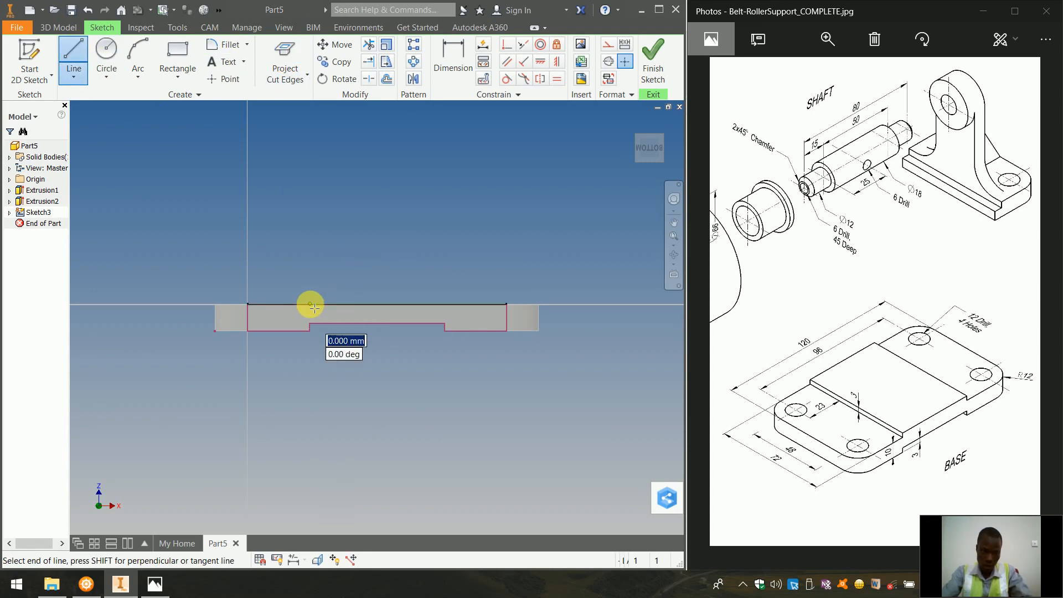
{"action": "left_click", "coordinate": [310, 273]}
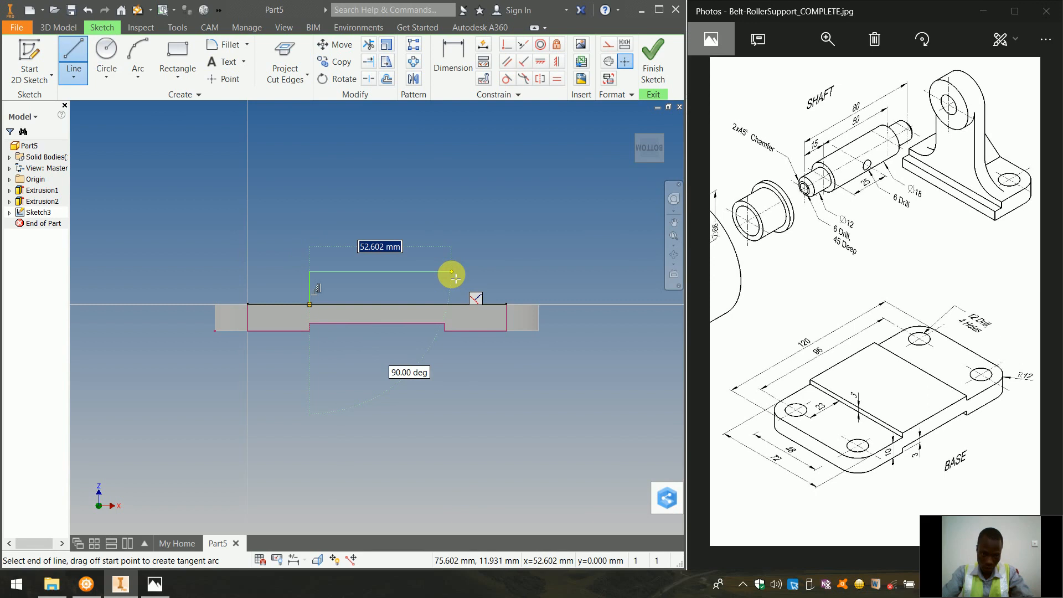
{"action": "type", "text": "50"}
{"action": "key", "text": "Return"}
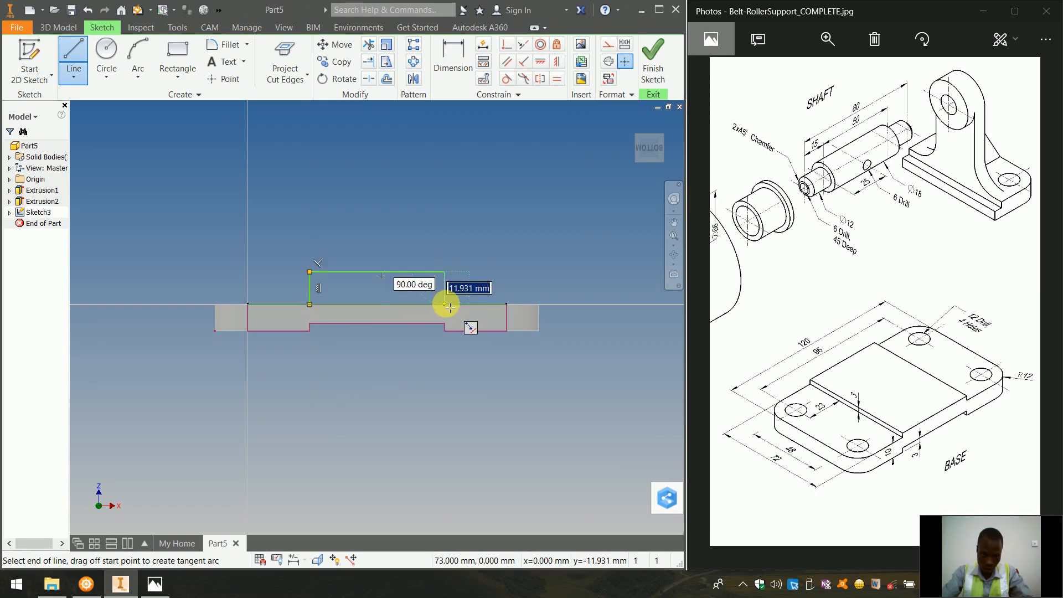
{"action": "double_click", "coordinate": [446, 304]}
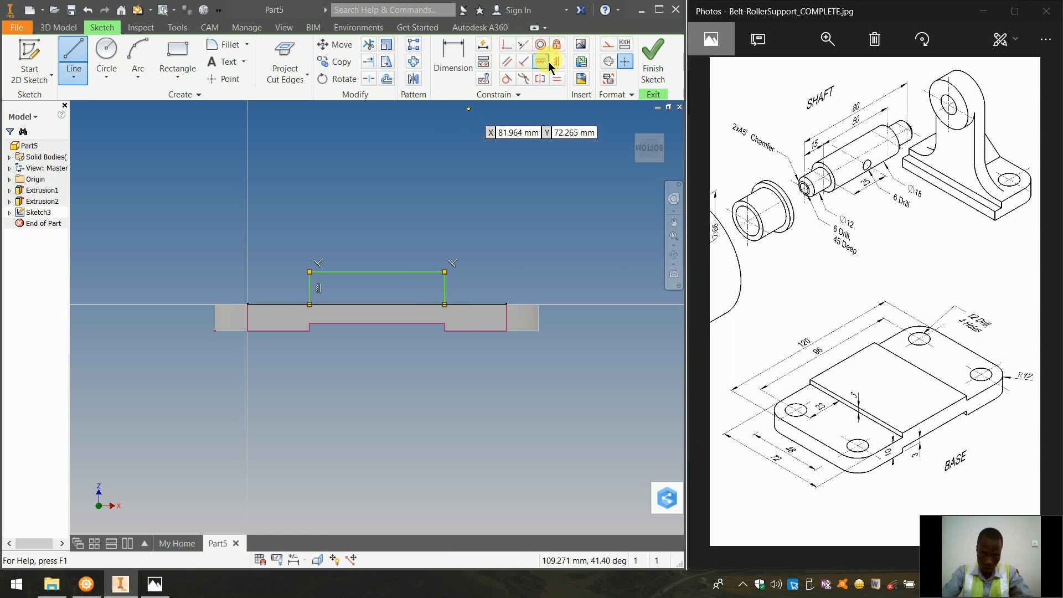
{"action": "left_click", "coordinate": [557, 79]}
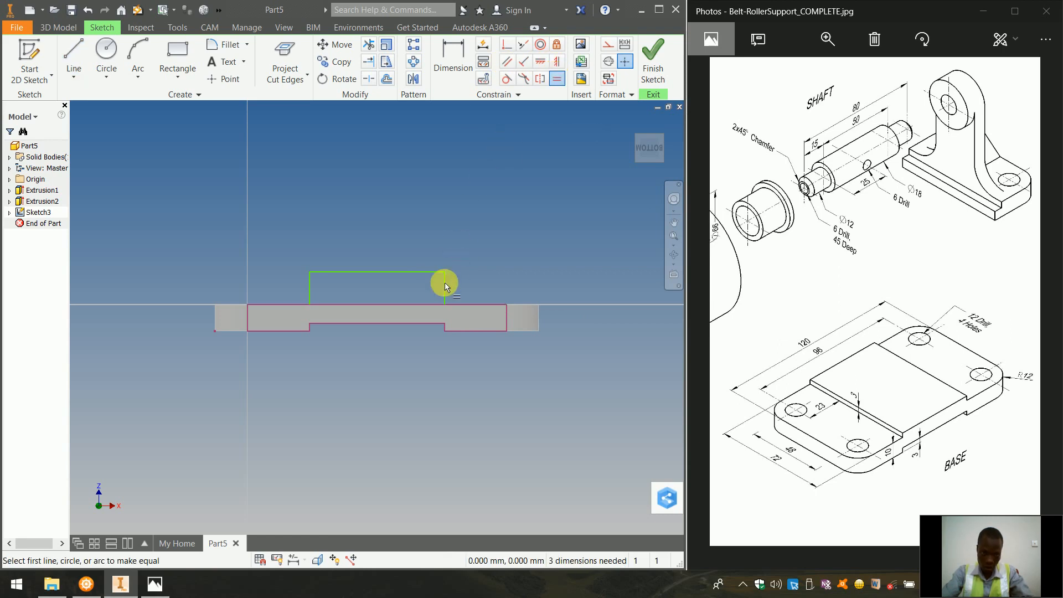
{"action": "right_click", "coordinate": [423, 327]}
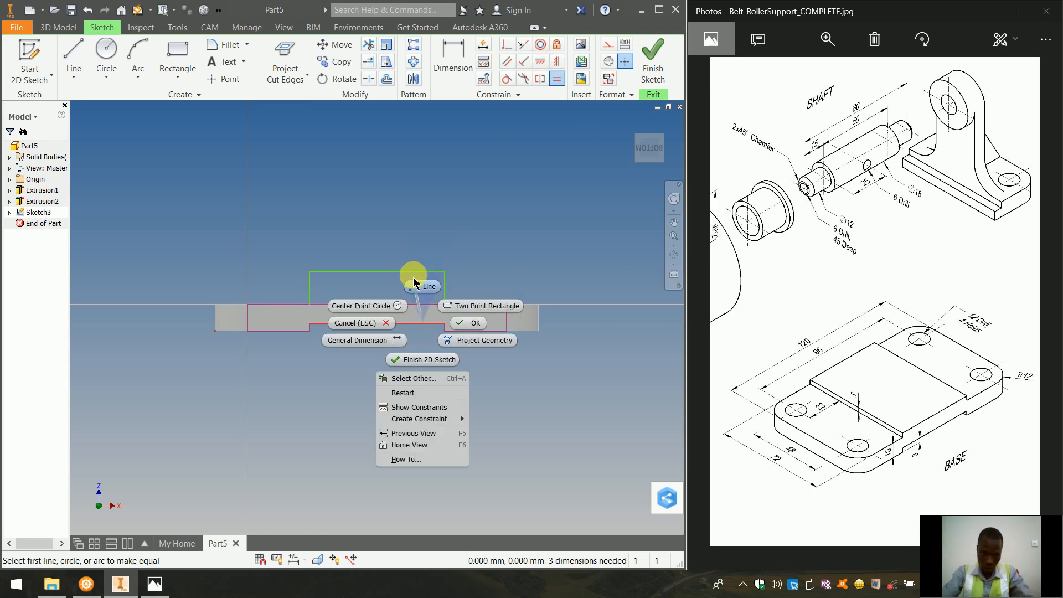
{"action": "left_click", "coordinate": [414, 281]}
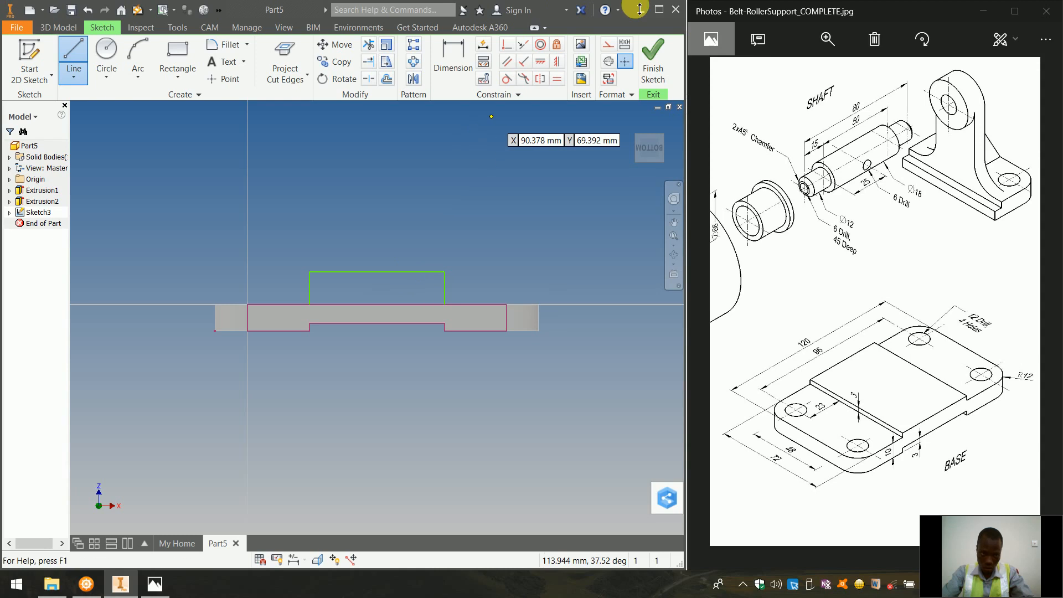
Constrain the outline's top line equal in length to the notch's upper edge and align its midpoint vertically with the plate edge's midpoint.
{"action": "left_click", "coordinate": [558, 79]}
{"action": "left_click", "coordinate": [413, 272]}
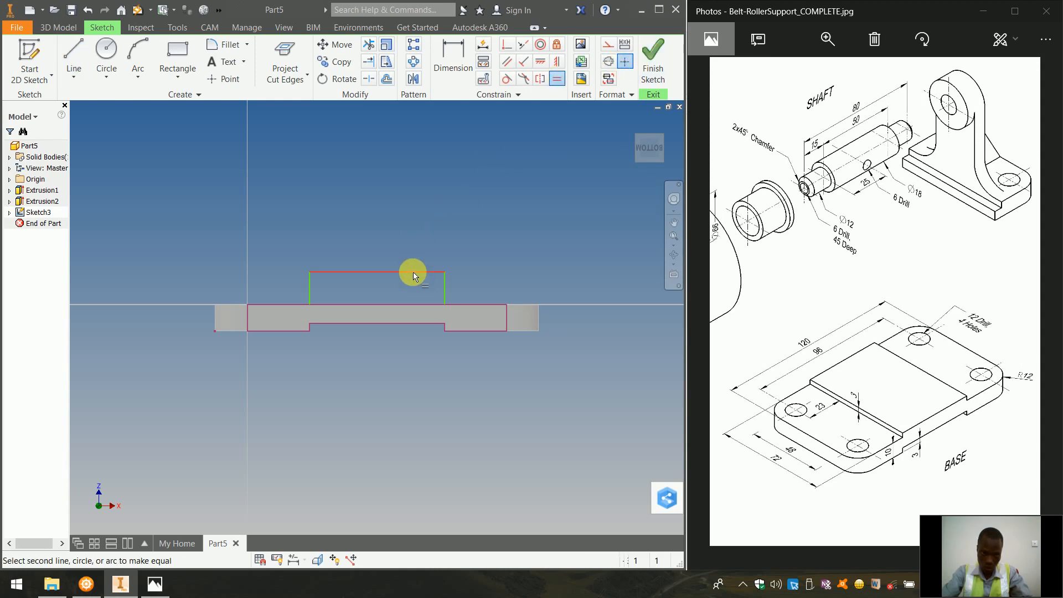
{"action": "left_click", "coordinate": [412, 323]}
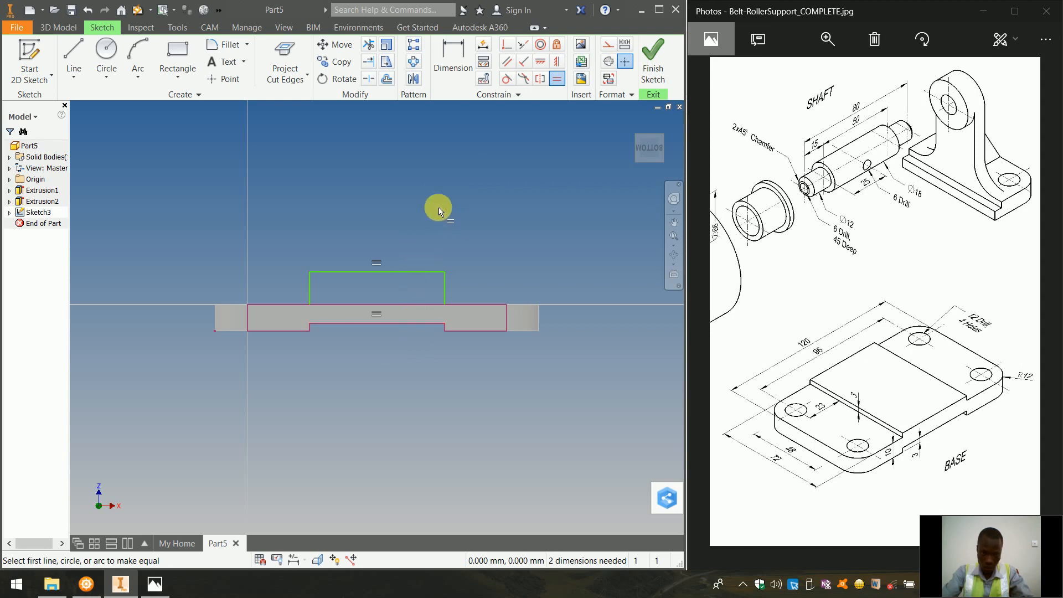
{"action": "left_click", "coordinate": [555, 61]}
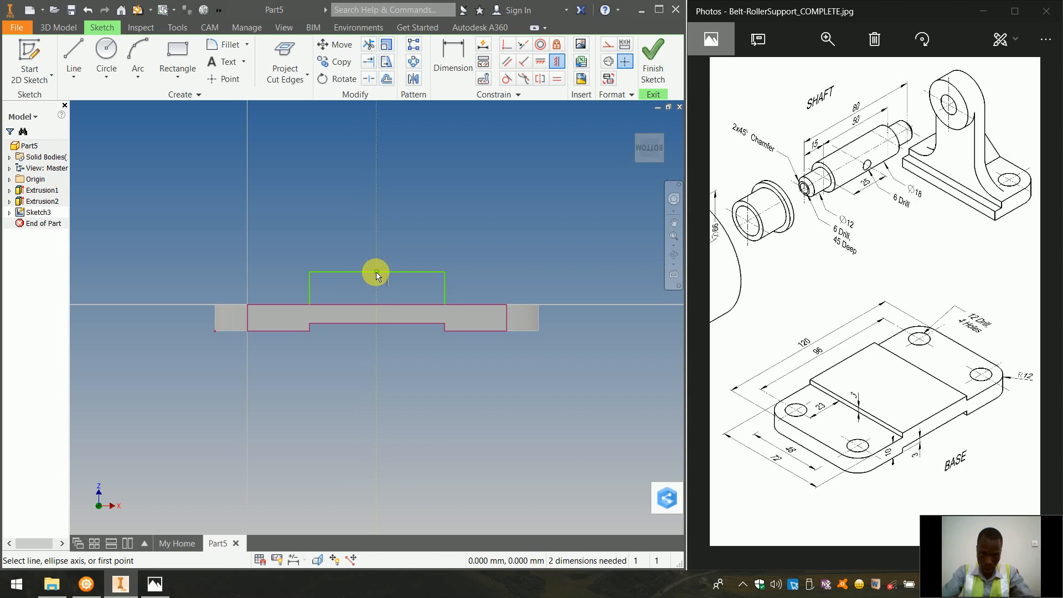
{"action": "left_click", "coordinate": [377, 271]}
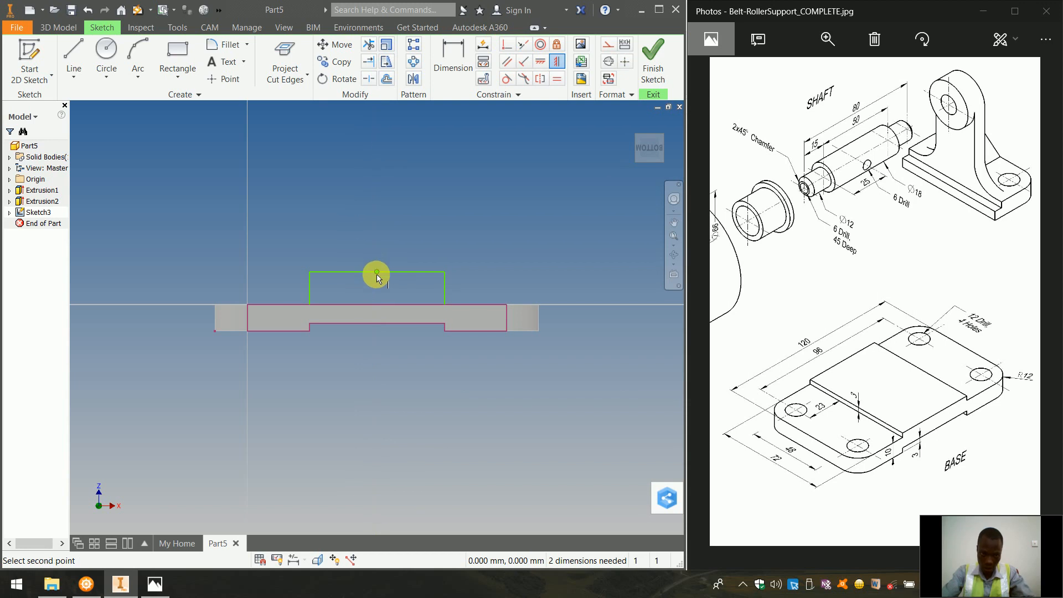
{"action": "left_click", "coordinate": [379, 306]}
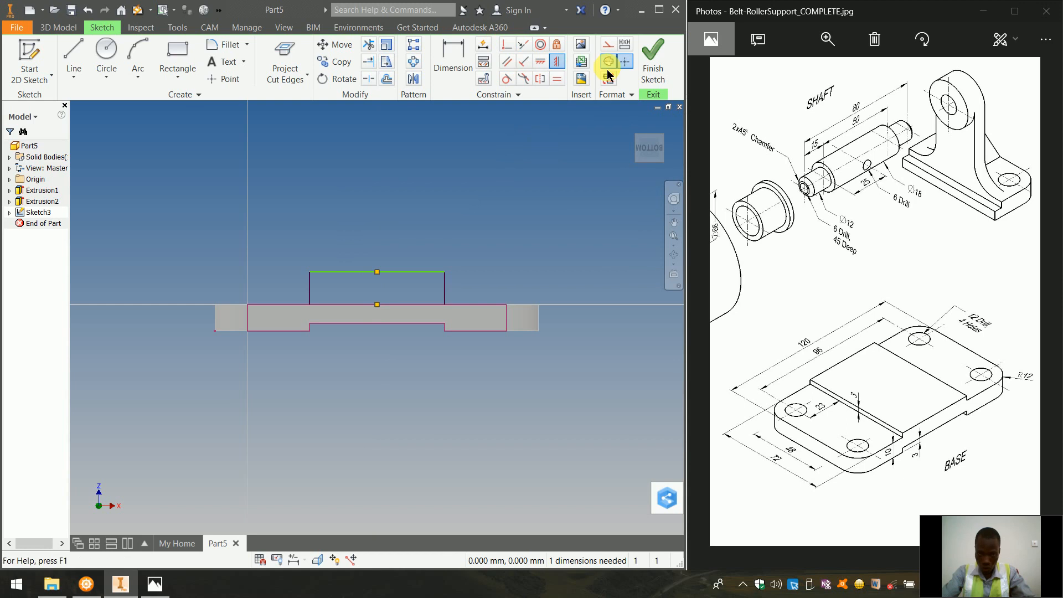
Dimension the height of the rectangular outline above the plate as 3 mm and finish the sketch.
{"action": "left_click", "coordinate": [457, 68]}
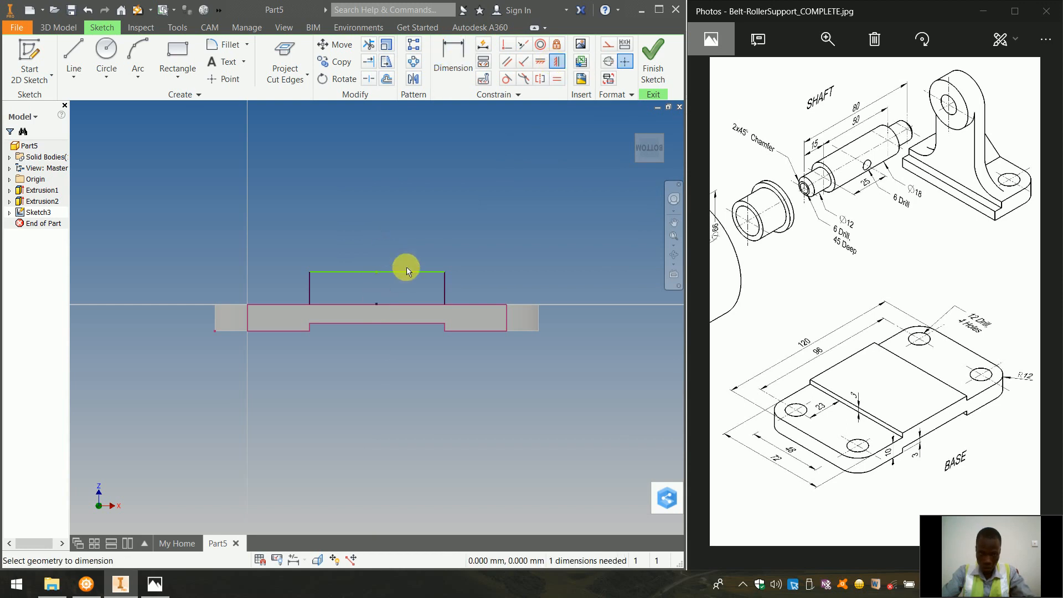
{"action": "left_click", "coordinate": [449, 285]}
{"action": "left_click", "coordinate": [465, 288]}
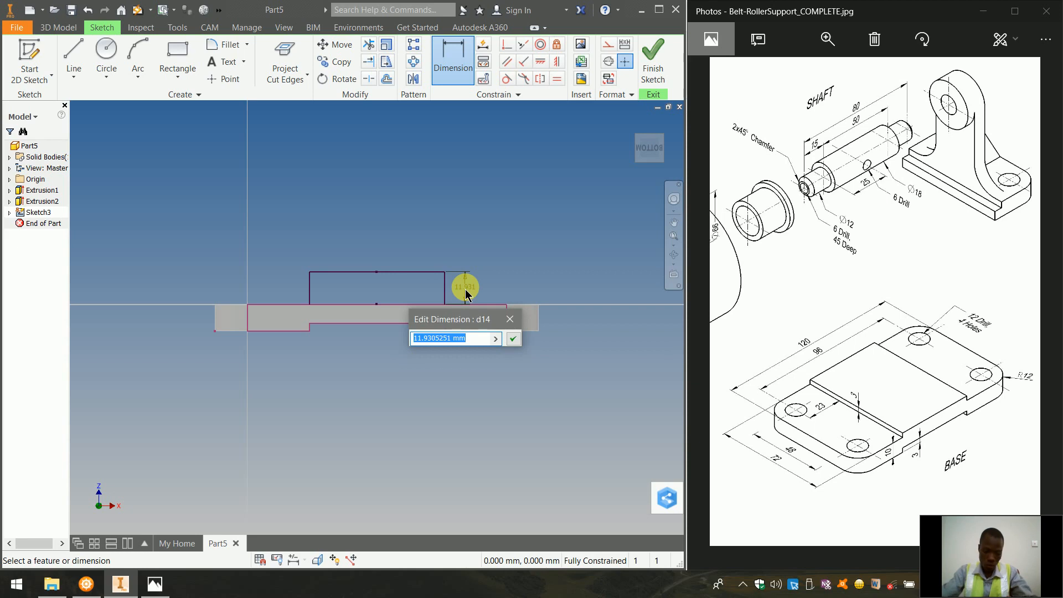
{"action": "type", "text": "3"}
{"action": "key", "text": "Return"}
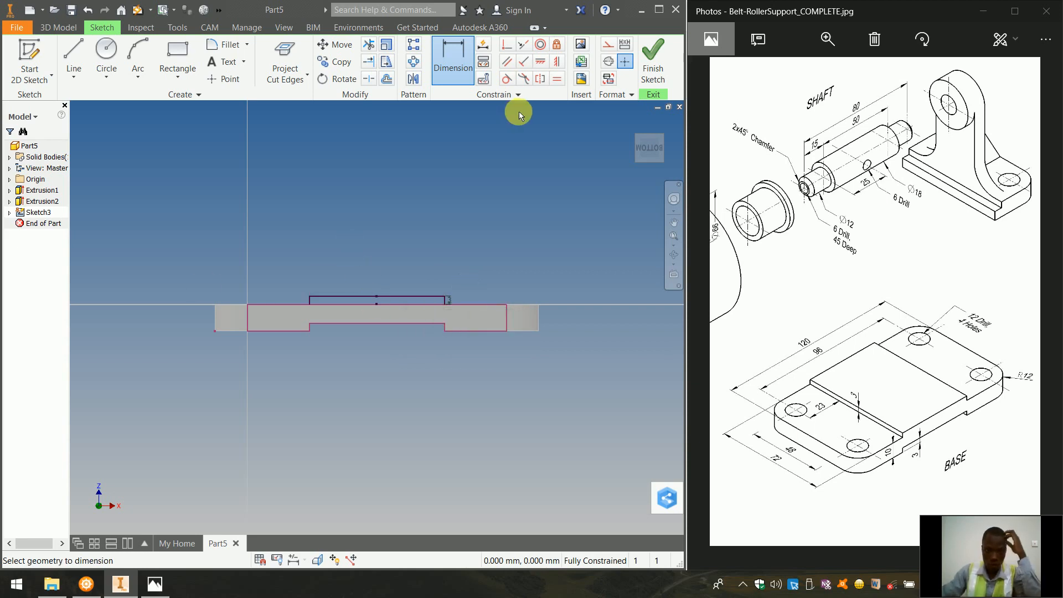
{"action": "left_click", "coordinate": [652, 59]}
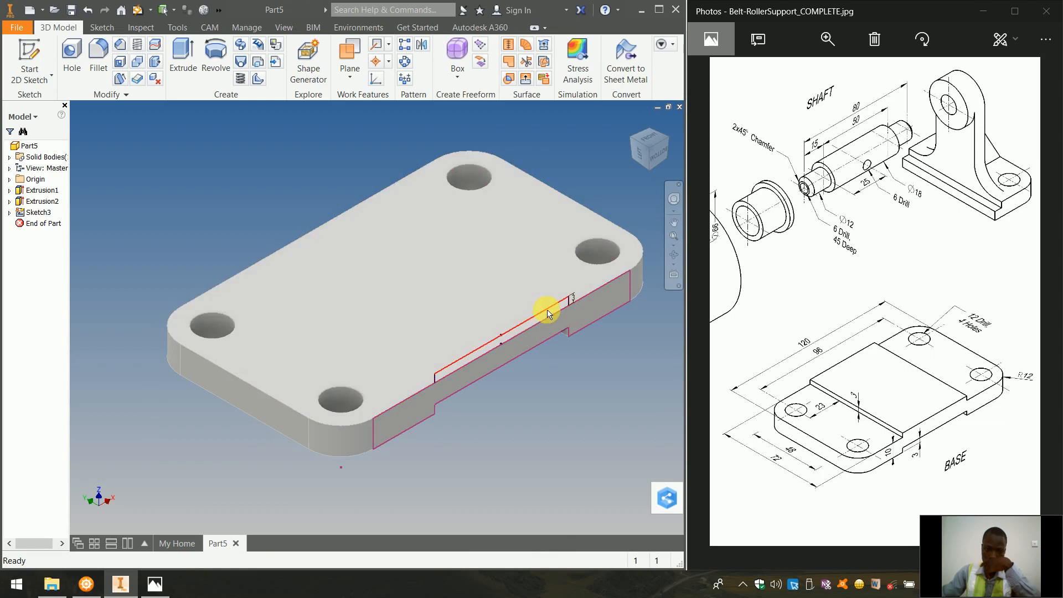
Extrude the thin rectangular profile across the plate with the To extent, ending at the opposite long side face.
{"action": "left_click", "coordinate": [187, 78]}
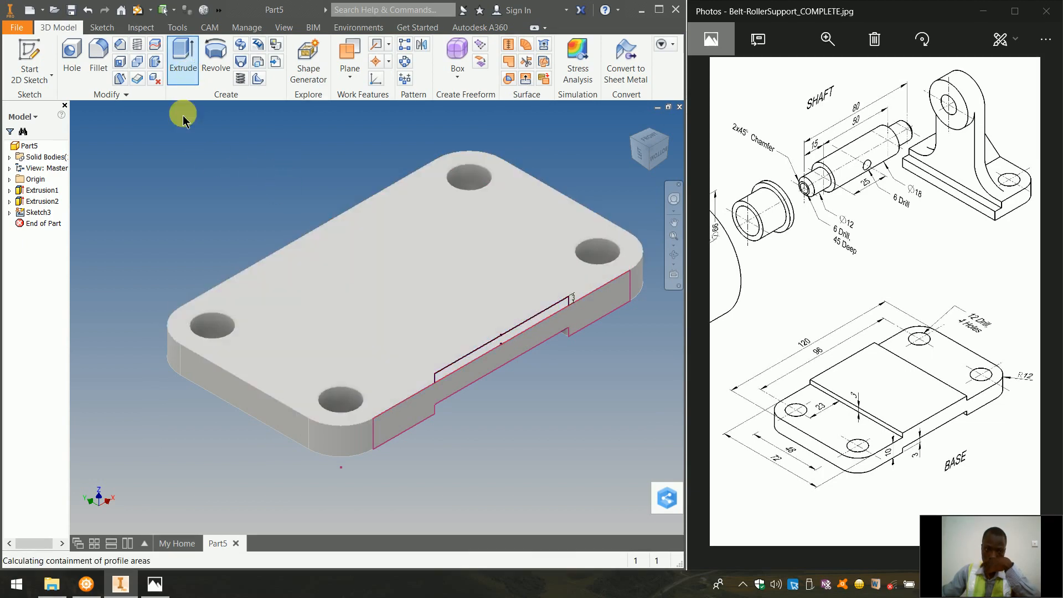
{"action": "left_click", "coordinate": [469, 361]}
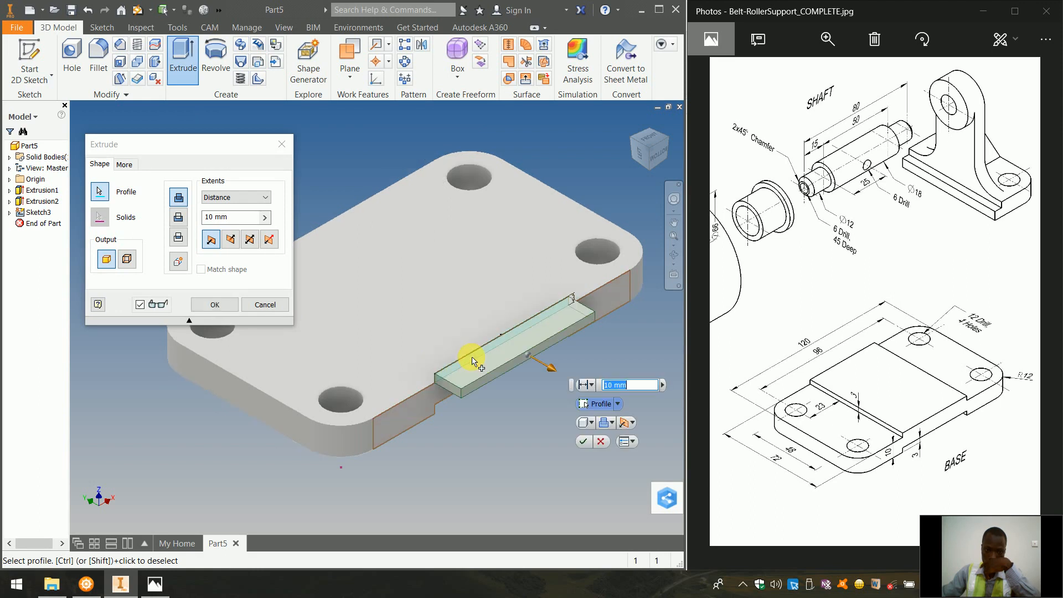
{"action": "left_click", "coordinate": [230, 239]}
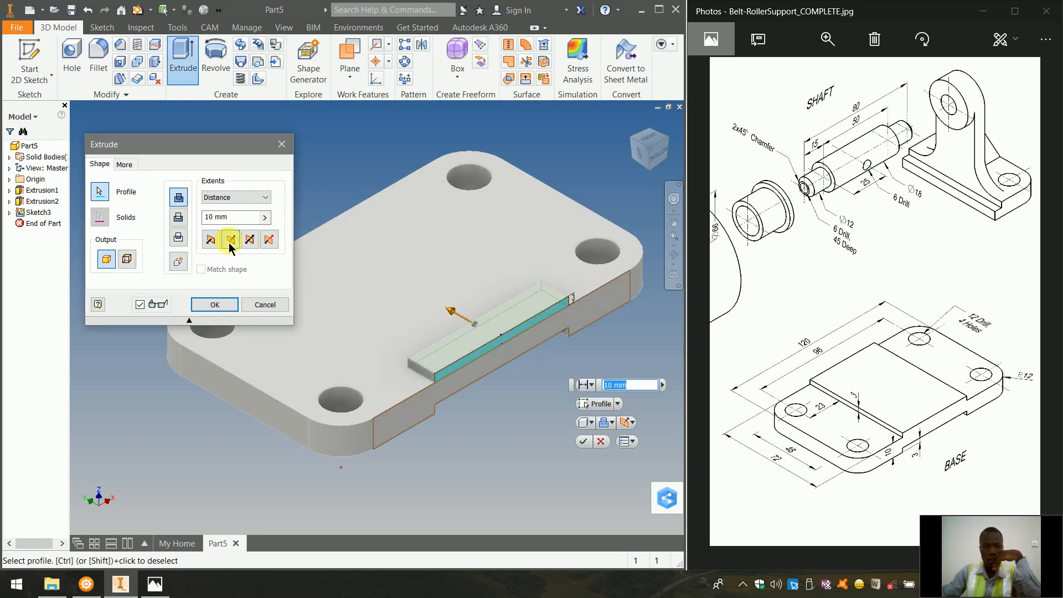
{"action": "left_click", "coordinate": [236, 198]}
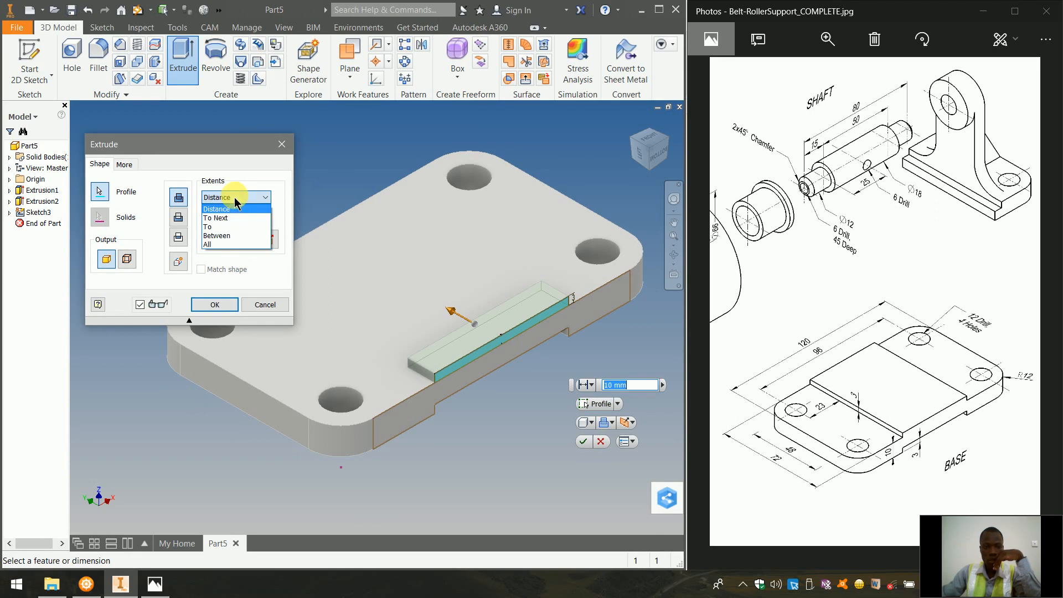
{"action": "left_click", "coordinate": [236, 228]}
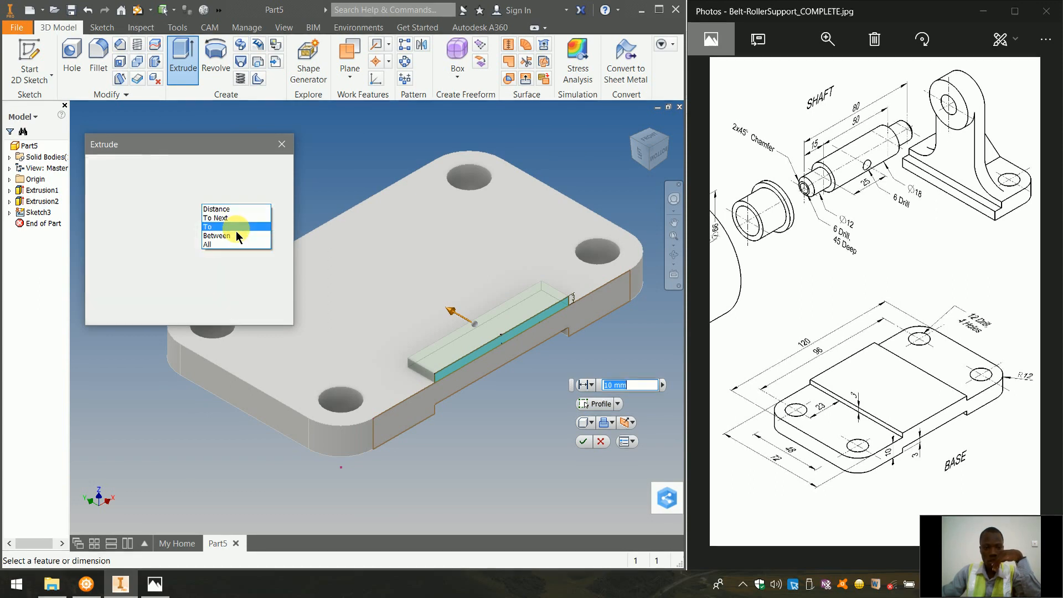
{"action": "left_click", "coordinate": [326, 237]}
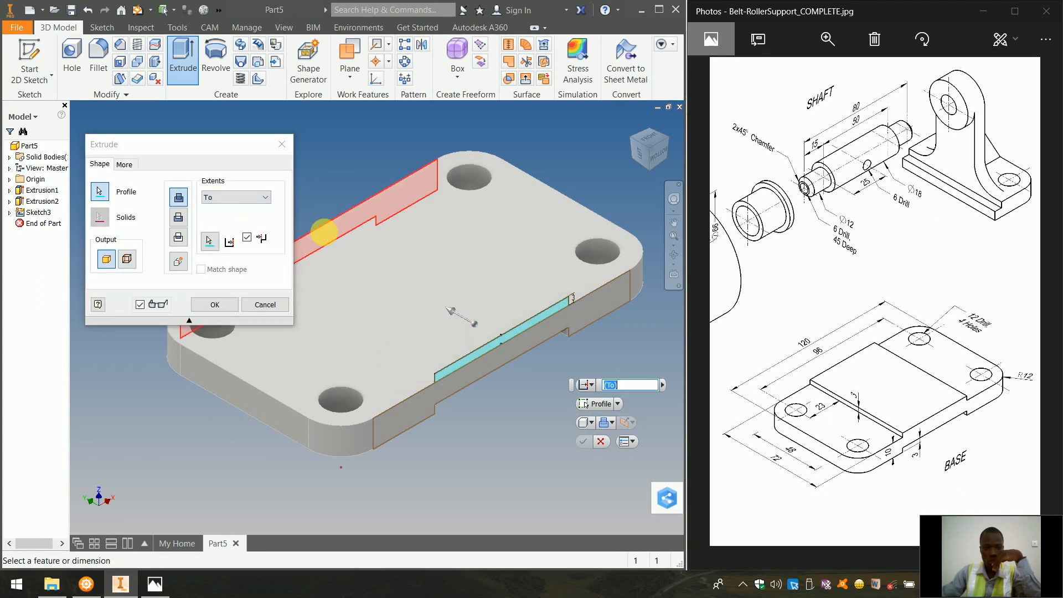
{"action": "left_click", "coordinate": [232, 305]}
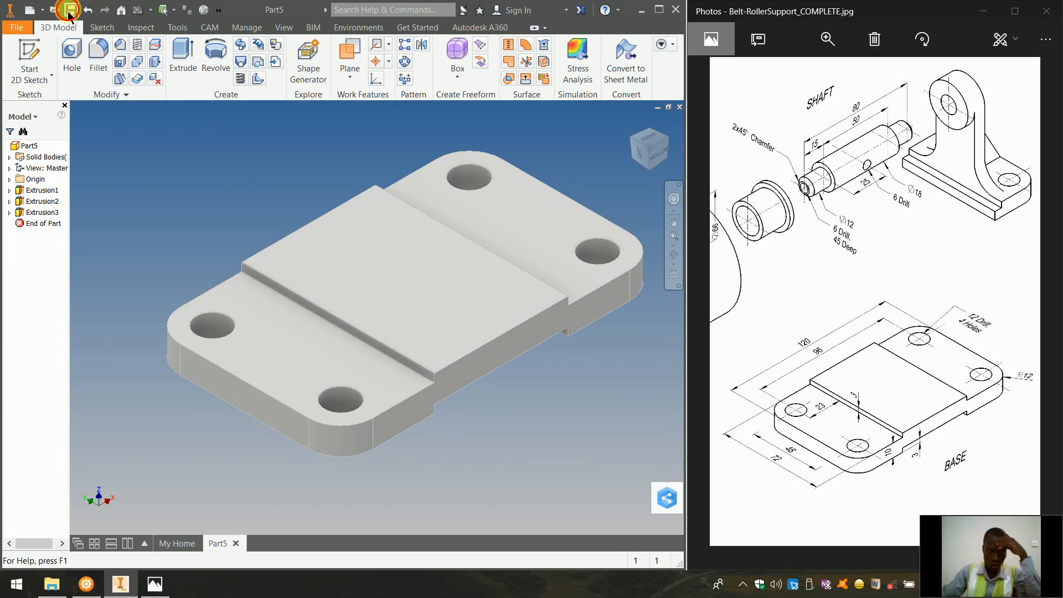
Save the part as Base in the Belt Roller Support folder and close it.
{"action": "left_click", "coordinate": [71, 12]}
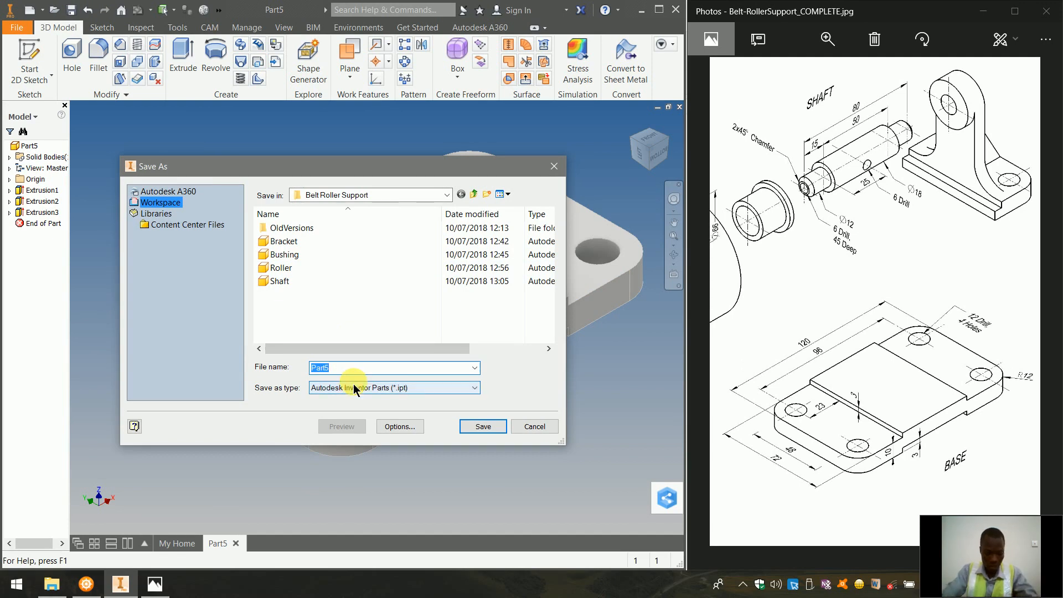
{"action": "type", "text": "ase"}
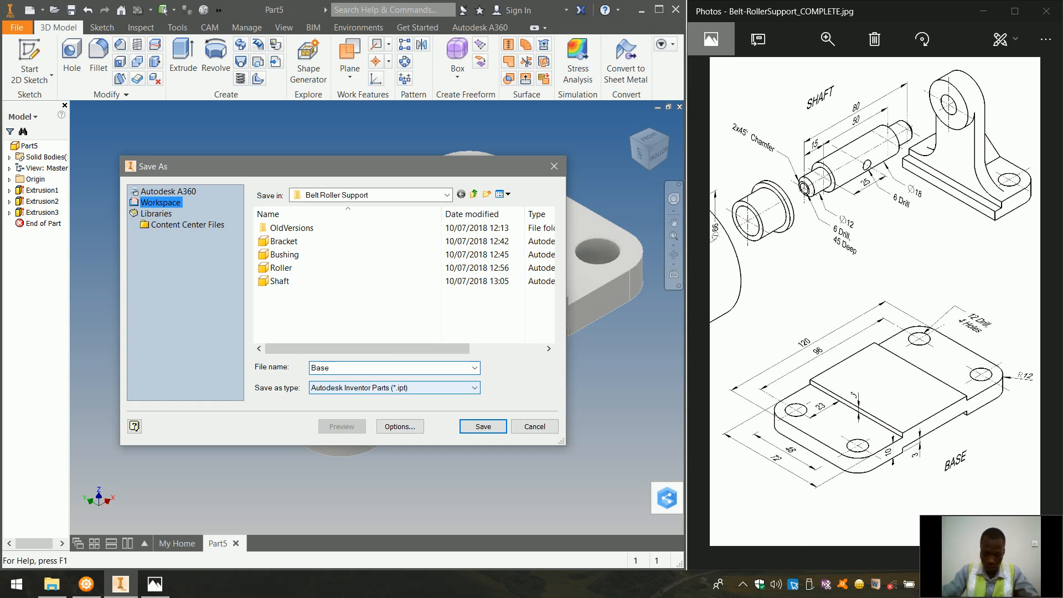
{"action": "key", "text": "Return"}
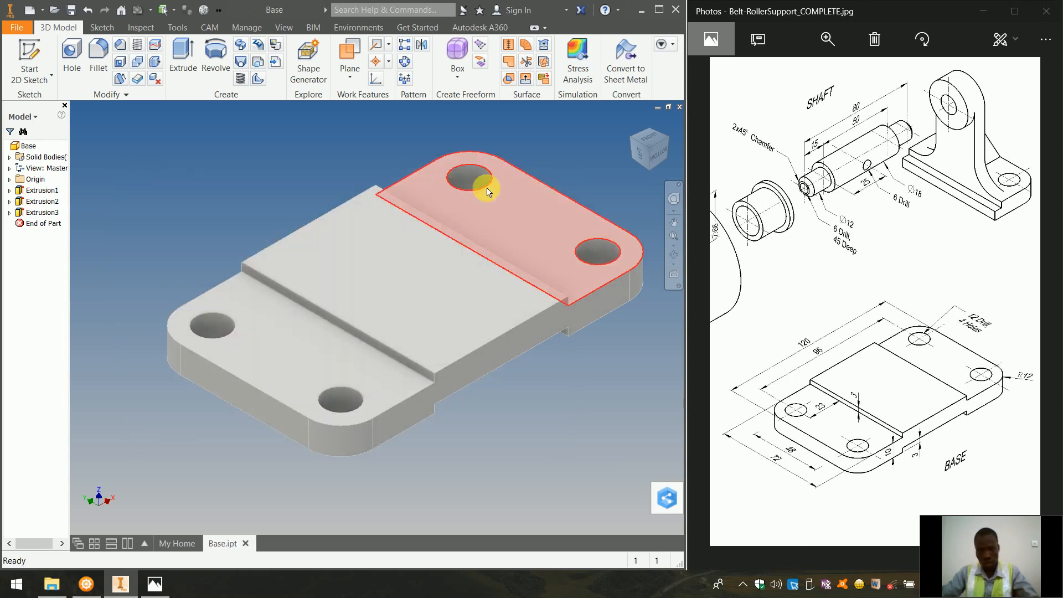
{"action": "left_click", "coordinate": [676, 108]}
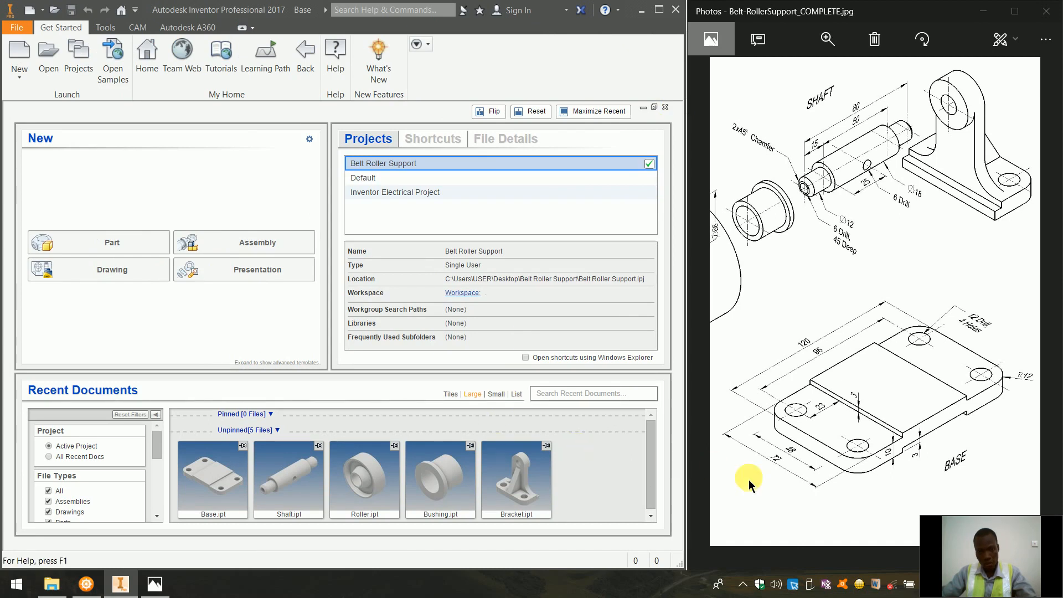
Create a new assembly and start placing existing components from the project folder.
{"action": "mouse_move", "coordinate": [482, 497]}
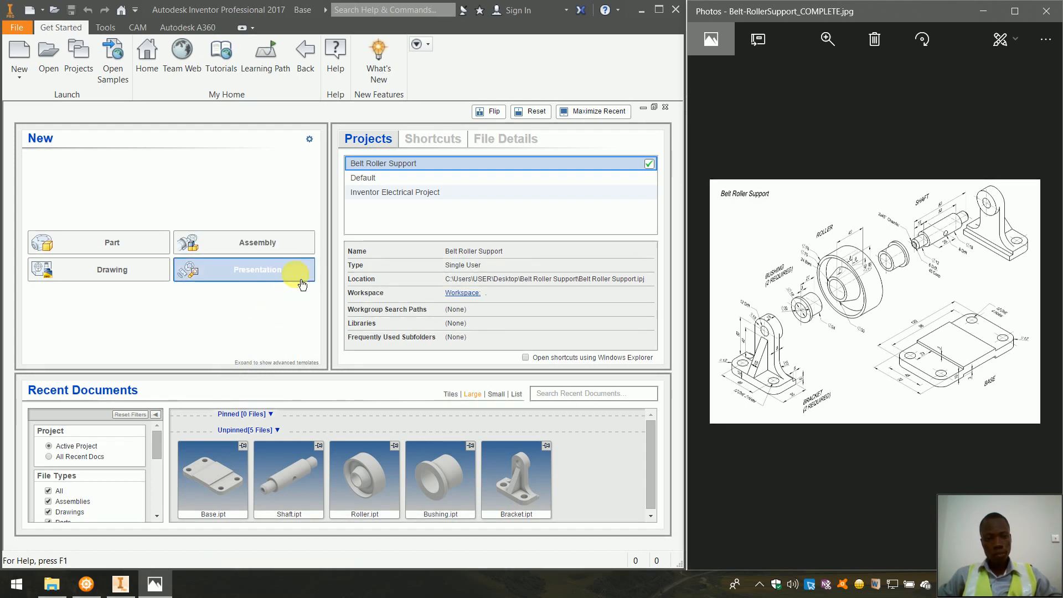
{"action": "left_click", "coordinate": [275, 256]}
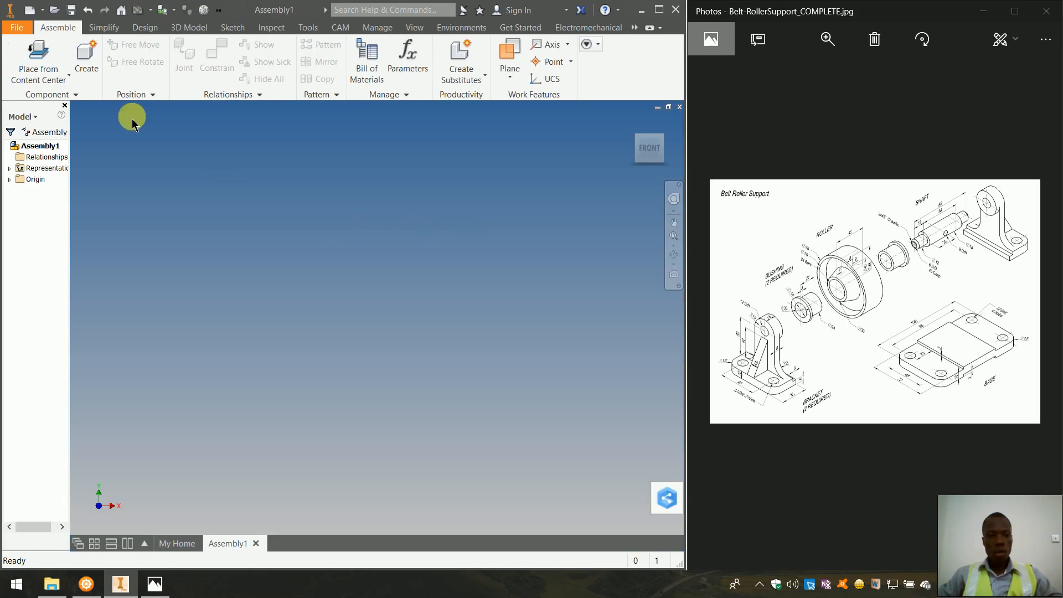
{"action": "left_click", "coordinate": [58, 78]}
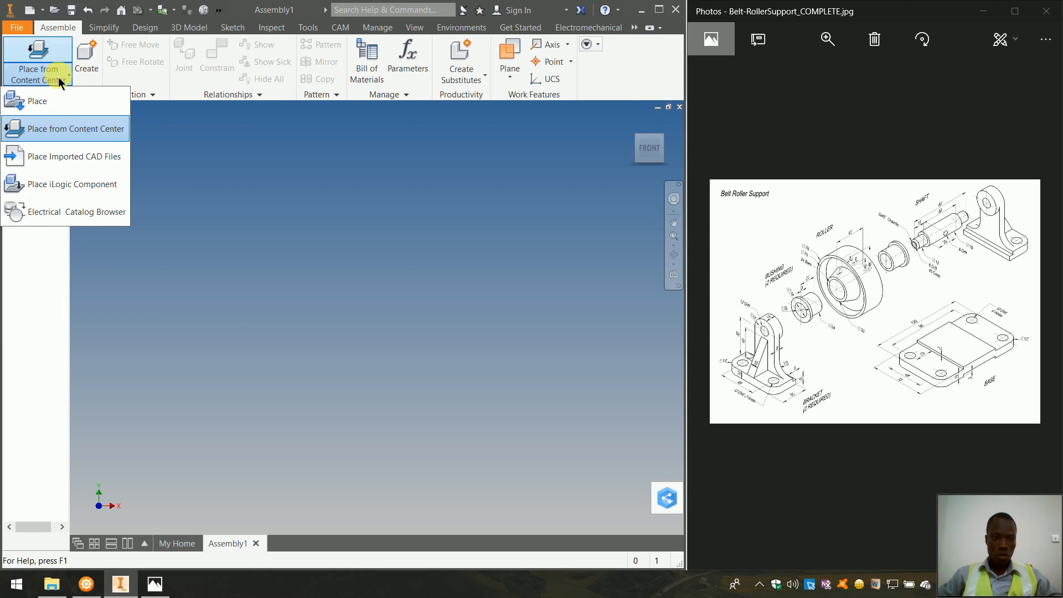
{"action": "left_click", "coordinate": [49, 98]}
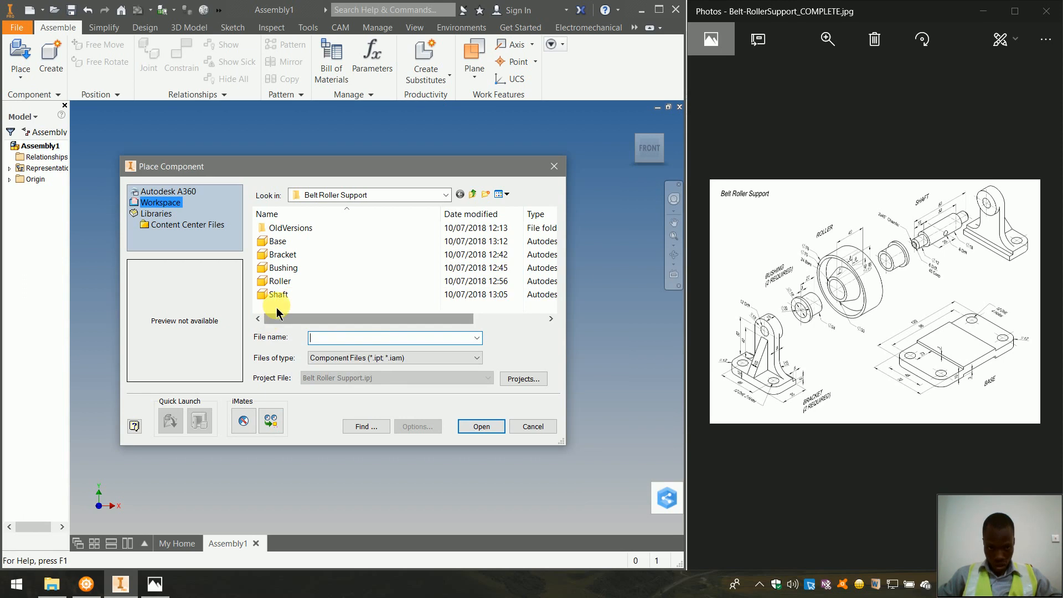
Try to load everything in the Belt Roller Support folder, including the OldVersions subfolder, as components.
{"action": "left_click_drag", "start_coordinate": [279, 313], "coordinate": [1059, 17]}
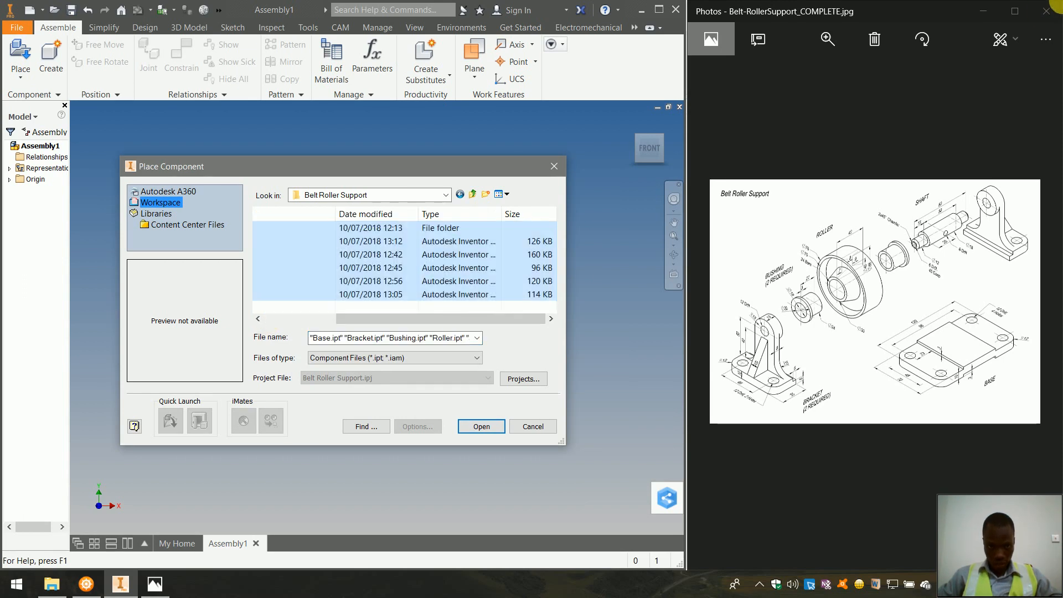
{"action": "left_click_drag", "start_coordinate": [513, 318], "coordinate": [361, 297]}
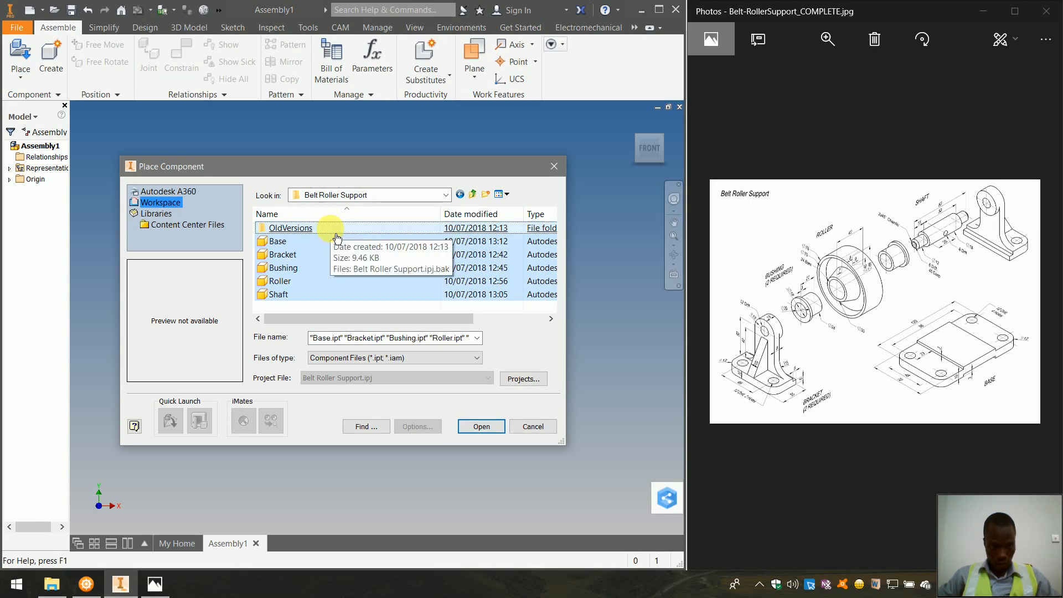
{"action": "key", "text": "Return"}
{"action": "left_click", "coordinate": [22, 55]}
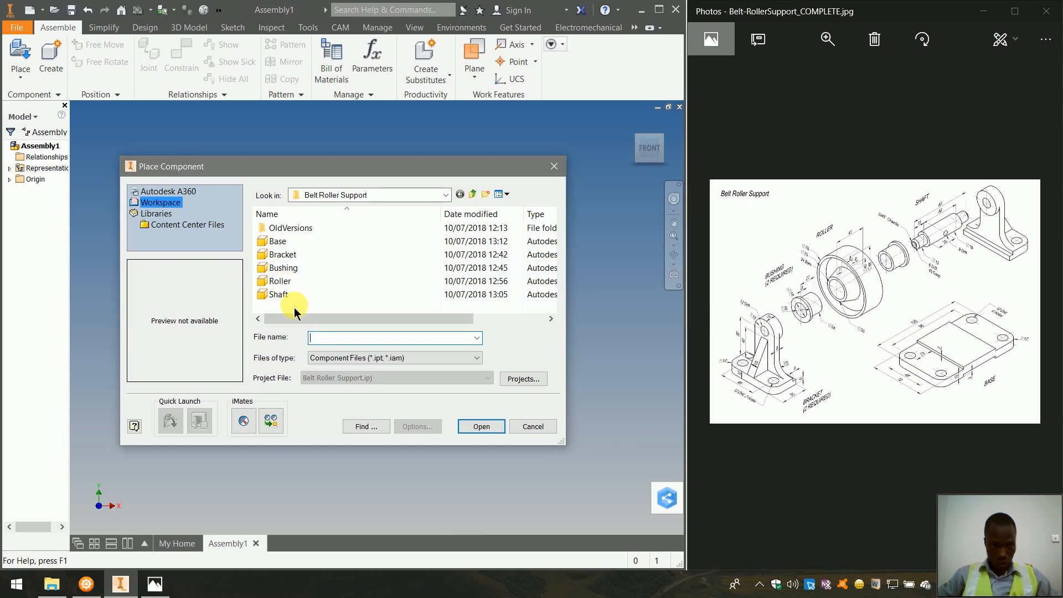
{"action": "left_click_drag", "start_coordinate": [295, 308], "coordinate": [1052, 7]}
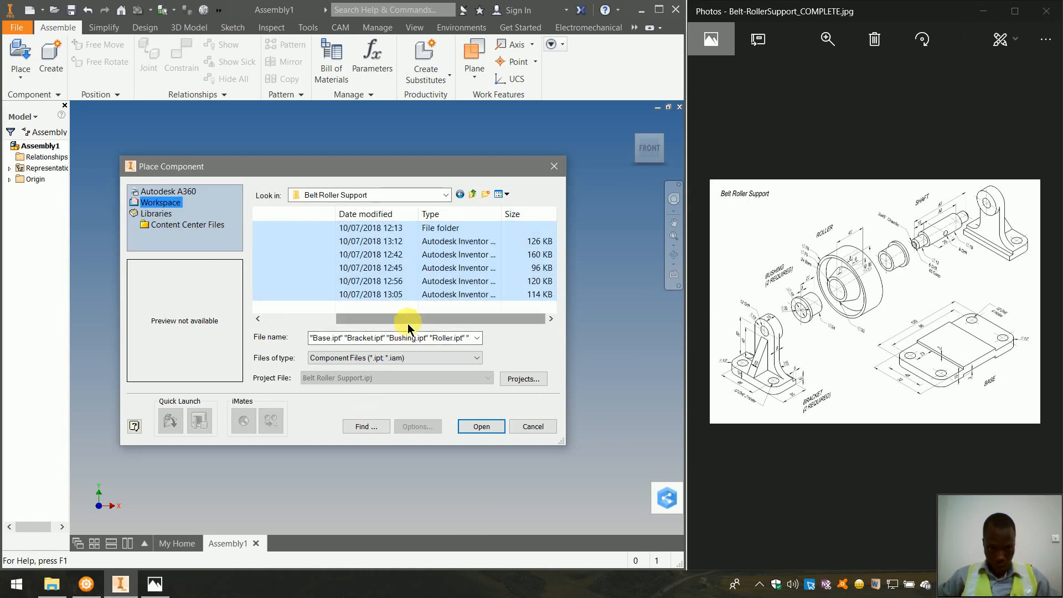
{"action": "left_click_drag", "start_coordinate": [407, 323], "coordinate": [260, 302]}
{"action": "double_click", "coordinate": [268, 298]}
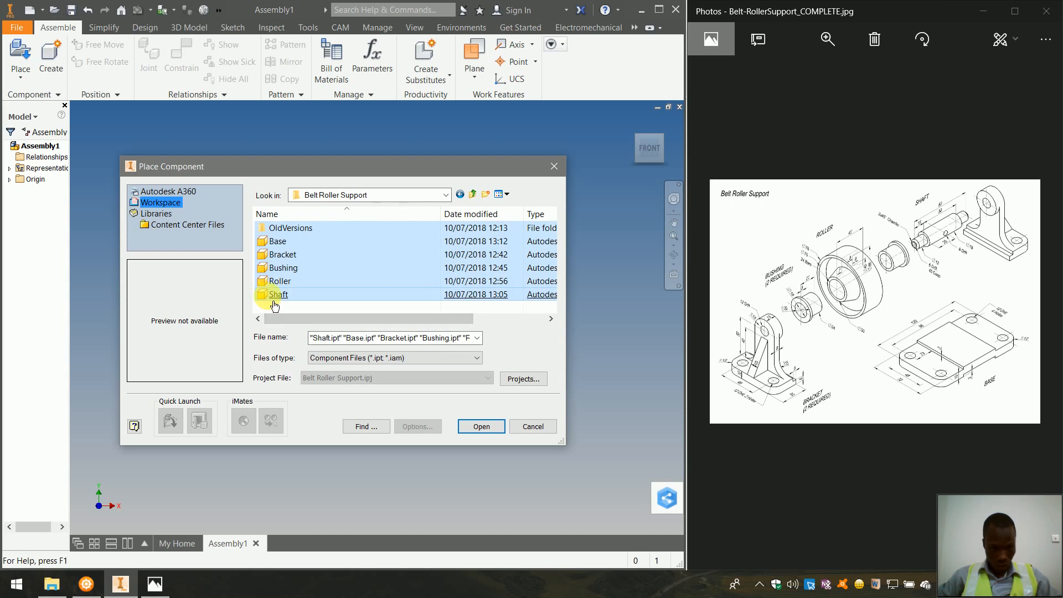
Load only the Base, Bracket, Bushing, Roller and Shaft part files together for placement in the assembly.
{"action": "left_click", "coordinate": [21, 54]}
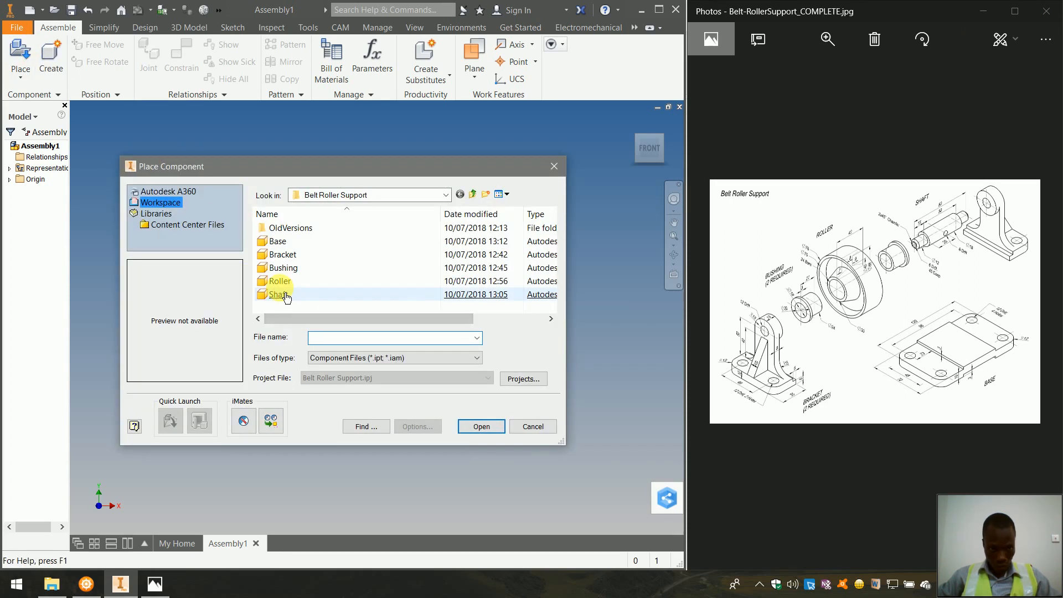
{"action": "left_click", "coordinate": [286, 295]}
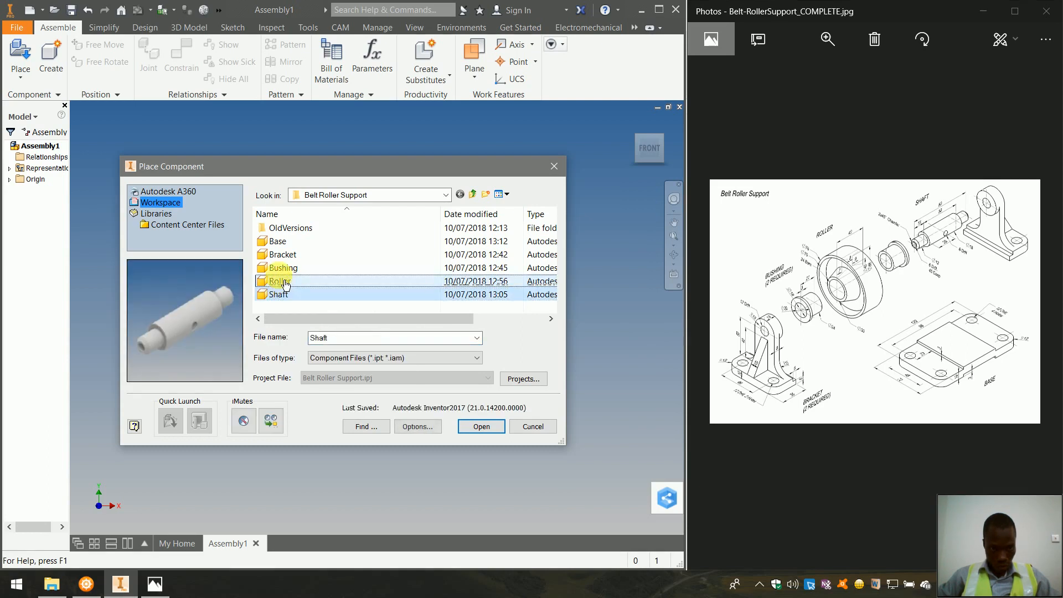
{"action": "left_click", "coordinate": [281, 268], "text": "ctrl"}
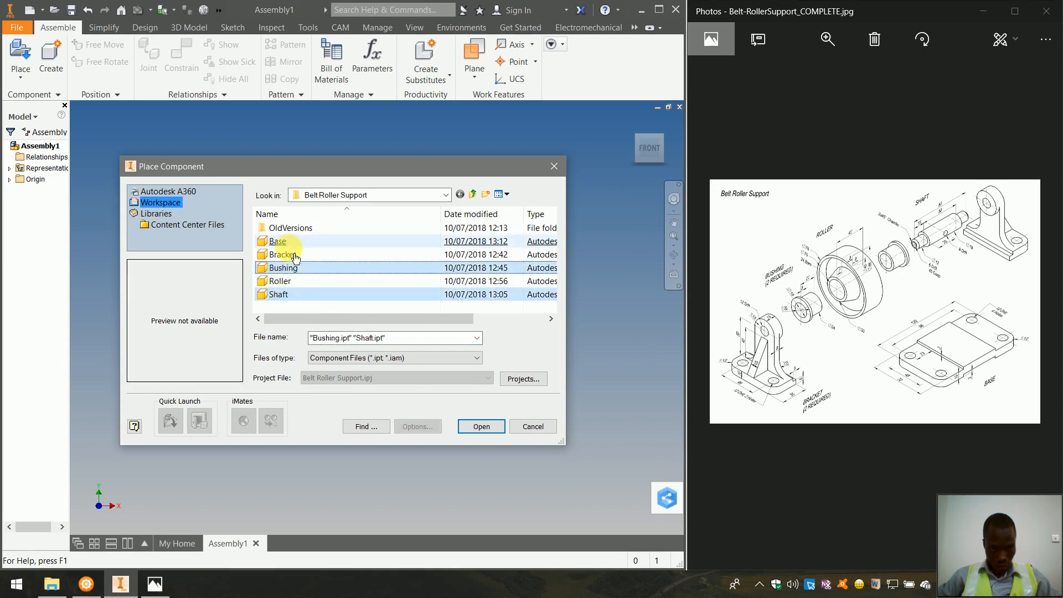
{"action": "left_click", "coordinate": [290, 254], "text": "ctrl"}
{"action": "left_click", "coordinate": [293, 243], "text": "ctrl"}
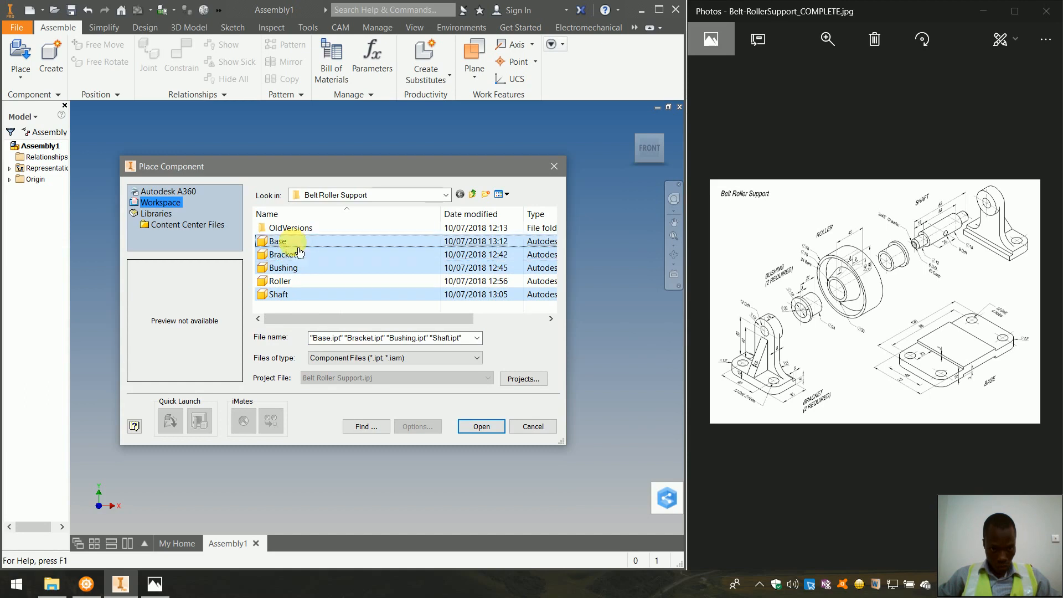
{"action": "left_click", "coordinate": [291, 281], "text": "ctrl"}
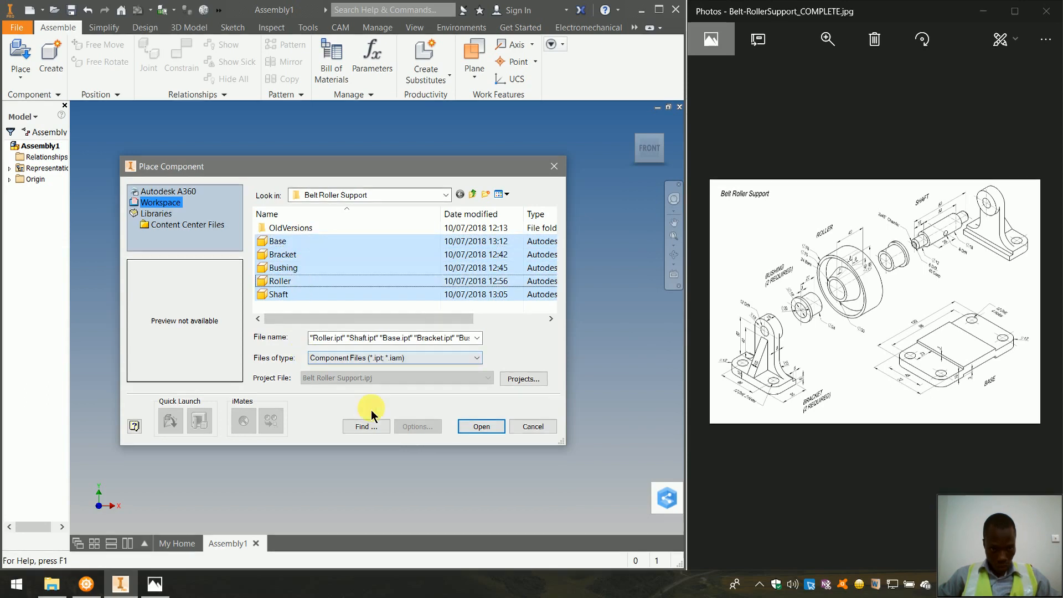
{"action": "left_click", "coordinate": [492, 430]}
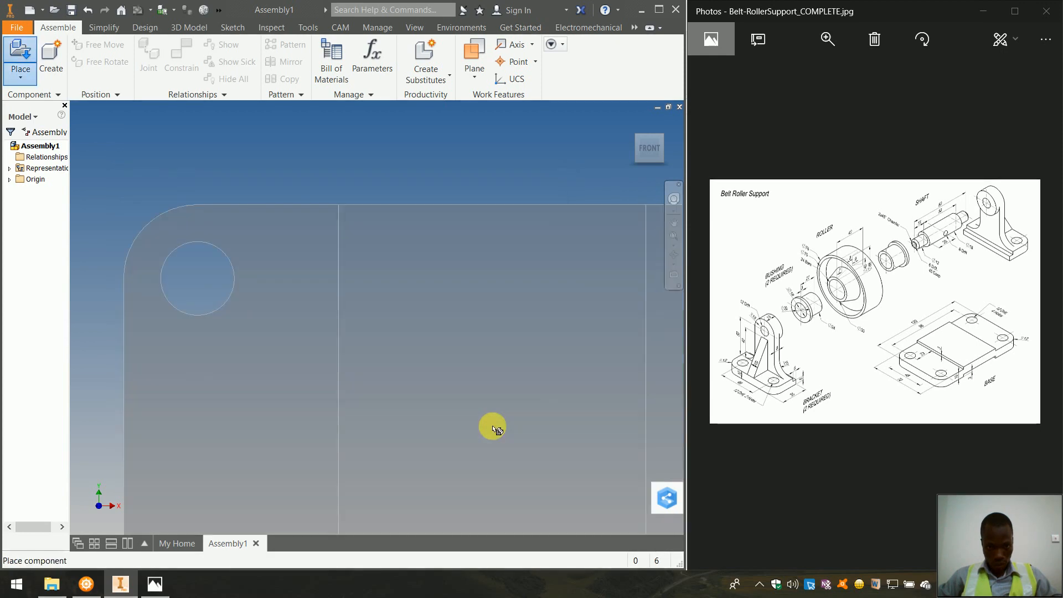
Place one instance of each of the Base, Bracket, Bushing, Roller and Shaft parts in the assembly and end placement.
{"action": "scroll", "coordinate": [473, 408], "scroll_direction": "up", "scroll_amount": 2}
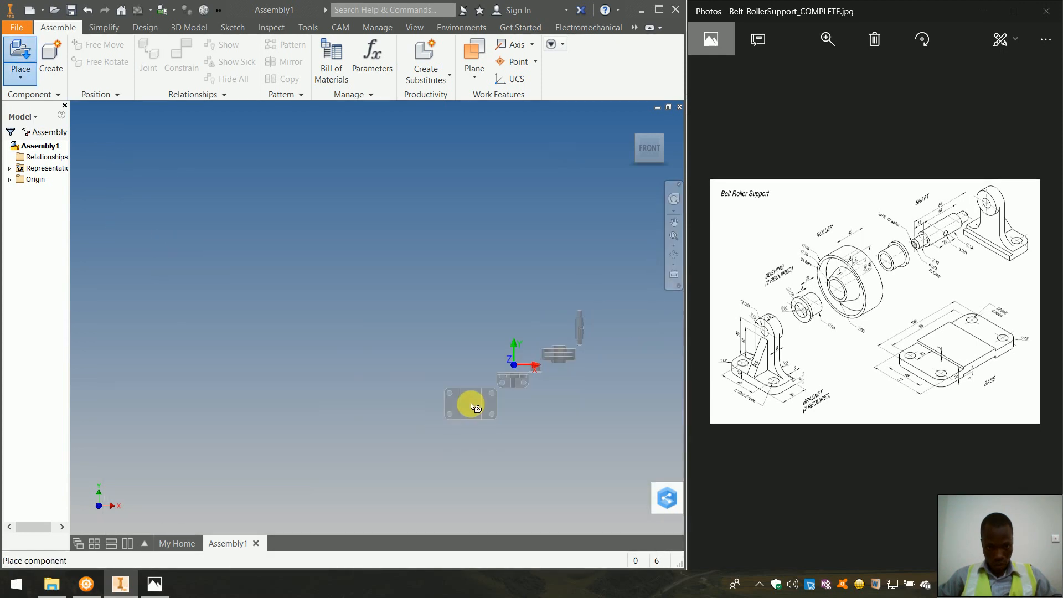
{"action": "scroll", "coordinate": [448, 374], "scroll_direction": "down", "scroll_amount": 3}
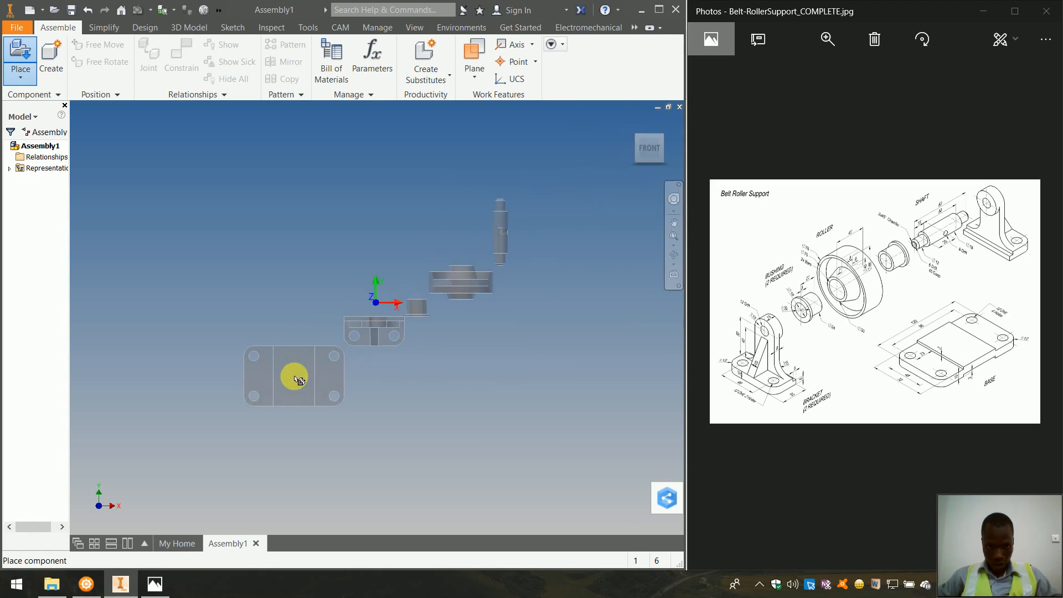
{"action": "left_click", "coordinate": [288, 474]}
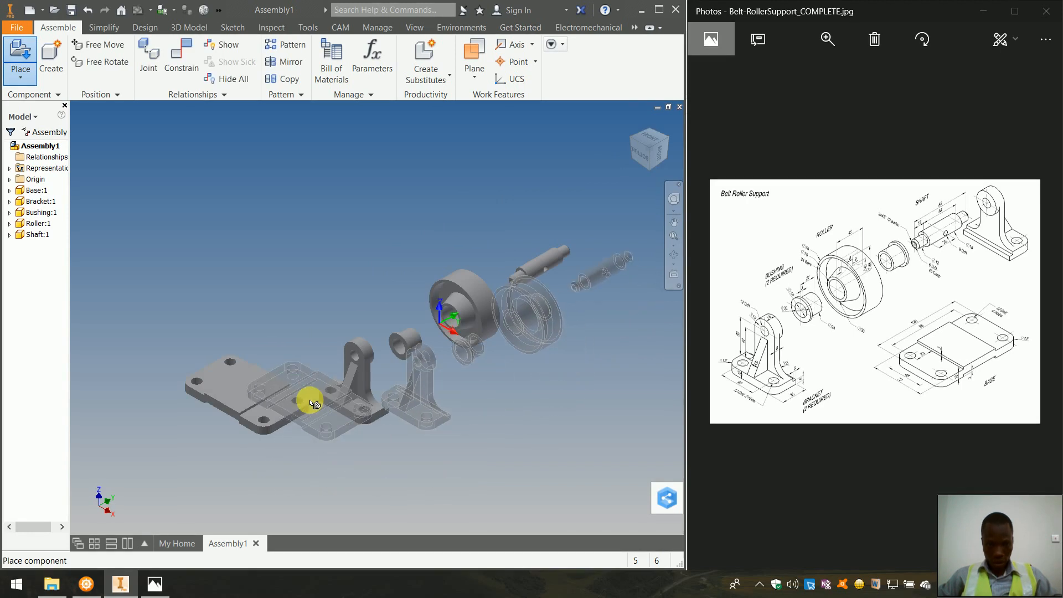
{"action": "key", "text": "Escape"}
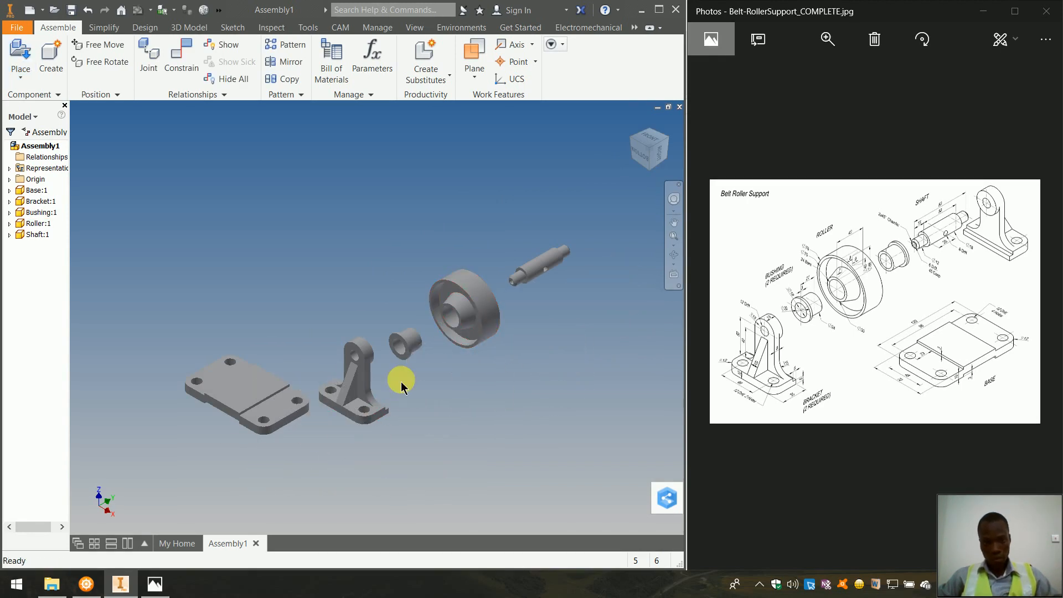
Spread the five loose components apart, moving the bracket, bushing, roller and shaft toward the base and the base across to the other side.
{"action": "left_click_drag", "start_coordinate": [347, 390], "coordinate": [185, 280]}
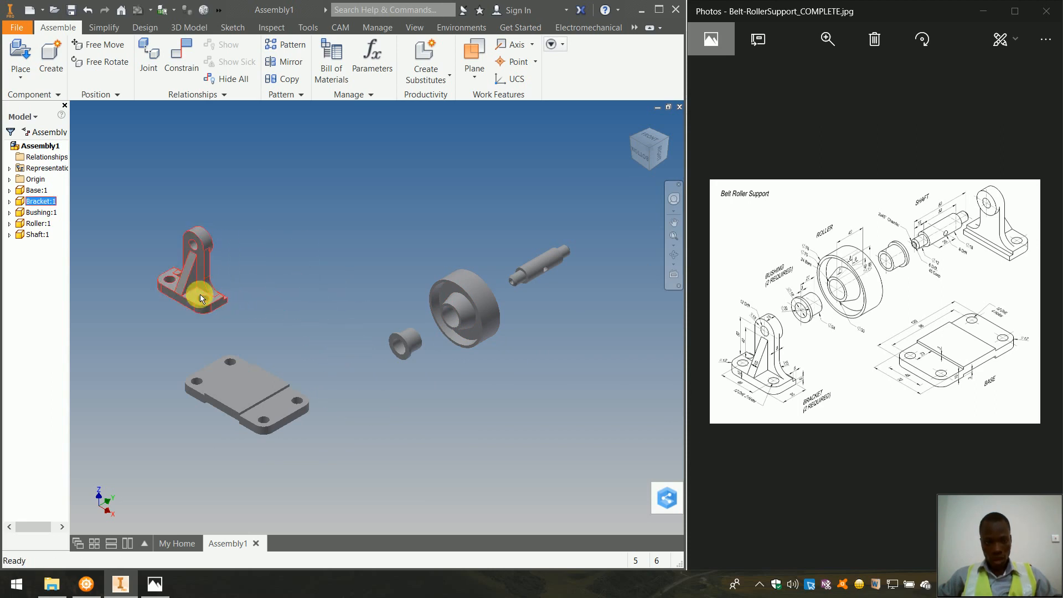
{"action": "left_click_drag", "start_coordinate": [407, 342], "coordinate": [328, 315]}
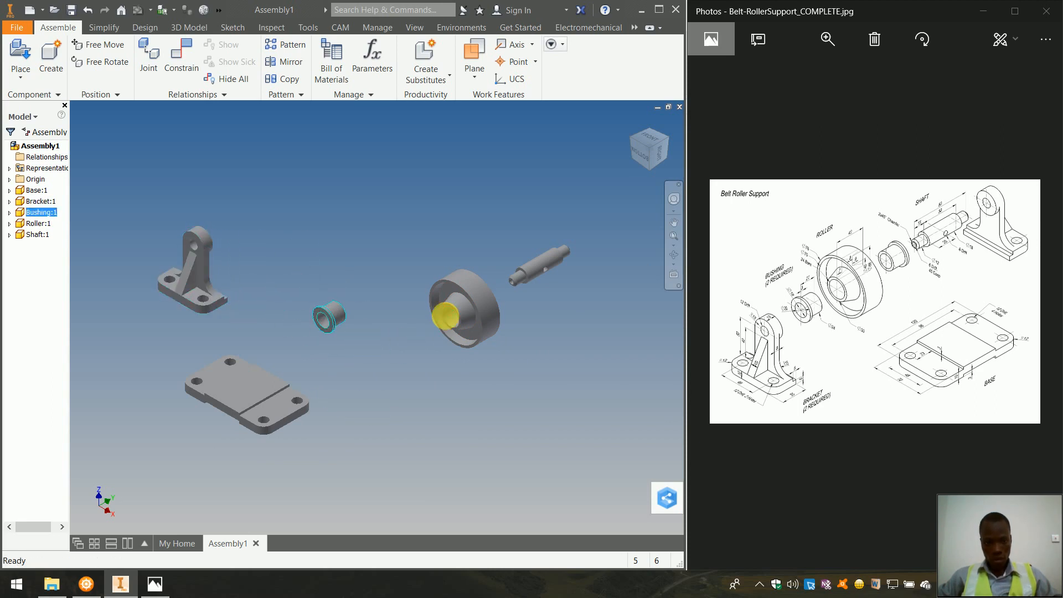
{"action": "left_click_drag", "start_coordinate": [439, 304], "coordinate": [299, 204]}
{"action": "left_click_drag", "start_coordinate": [540, 264], "coordinate": [328, 351]}
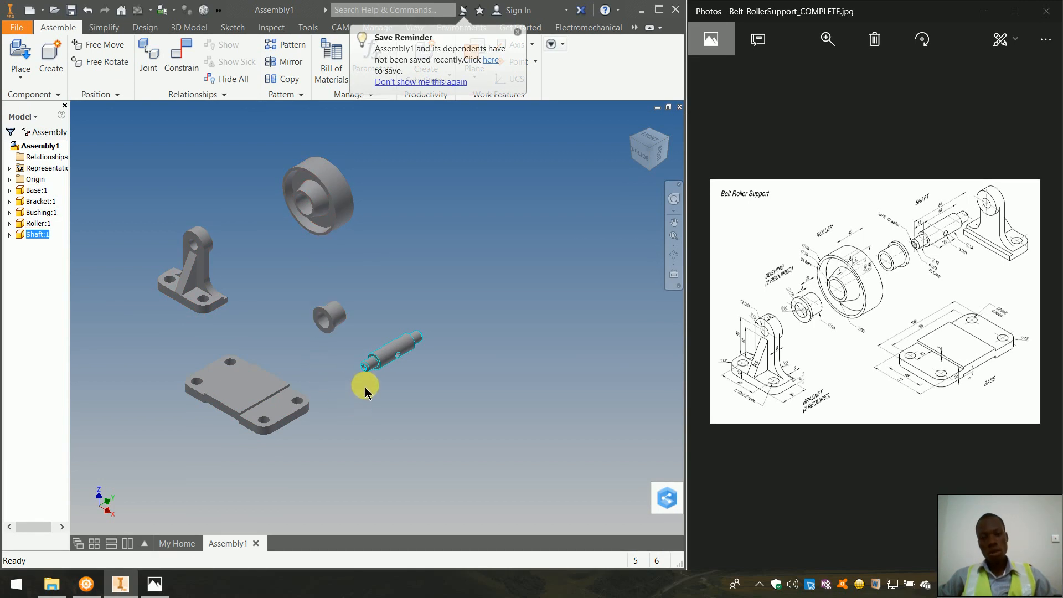
{"action": "mouse_move", "coordinate": [285, 414]}
{"action": "left_mouse_down"}
{"action": "mouse_move", "coordinate": [415, 344]}
{"action": "mouse_move", "coordinate": [487, 277]}
{"action": "mouse_move", "coordinate": [480, 314]}
{"action": "left_mouse_up"}
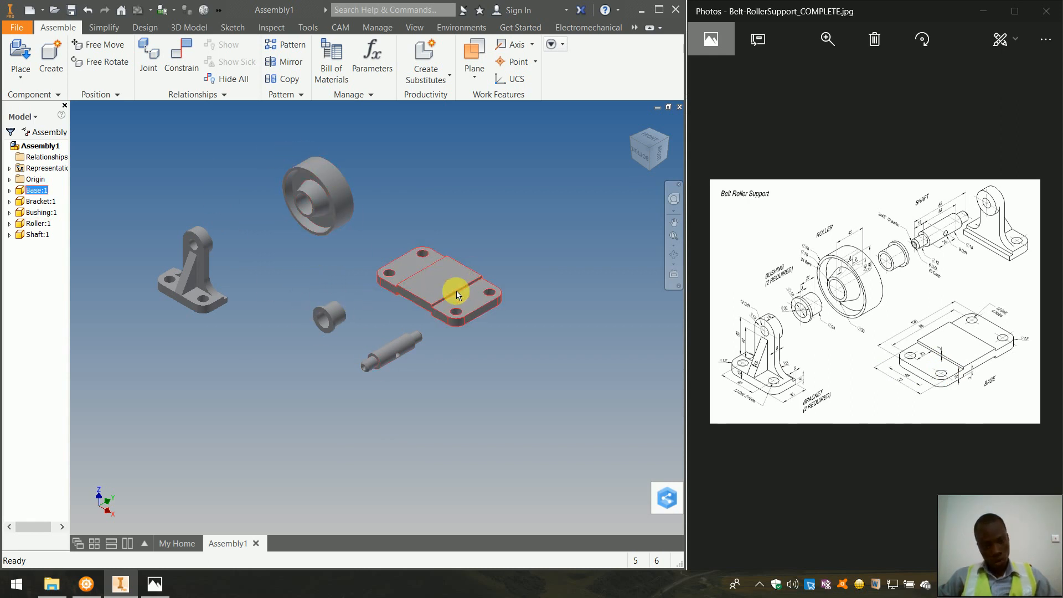
Regroup the base, shaft, roller, bushing and bracket closer together without letting them overlap.
{"action": "scroll", "coordinate": [479, 274], "scroll_direction": "up", "scroll_amount": 1}
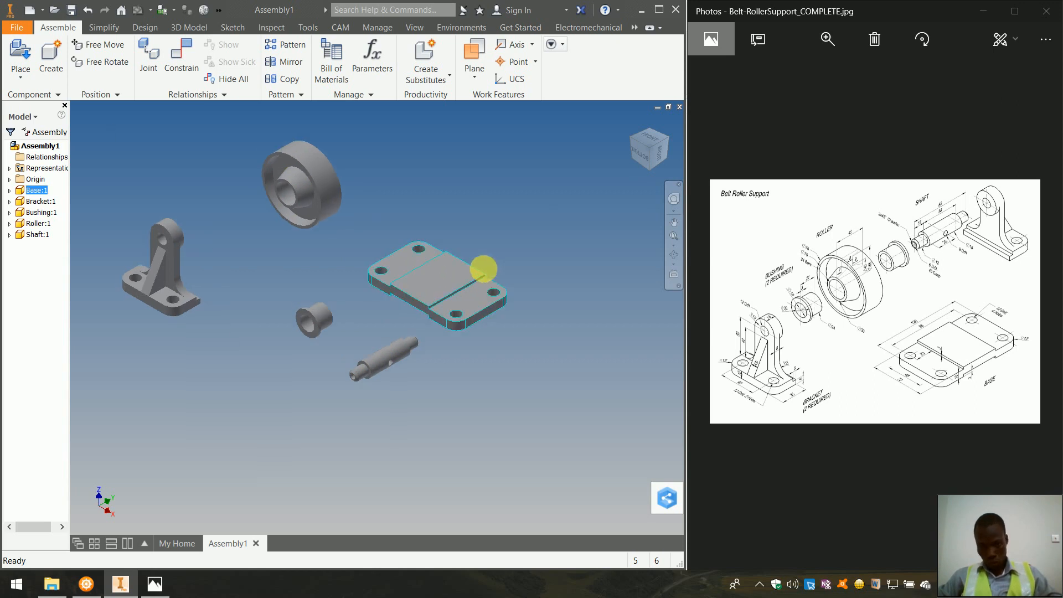
{"action": "left_click_drag", "start_coordinate": [468, 280], "coordinate": [450, 289]}
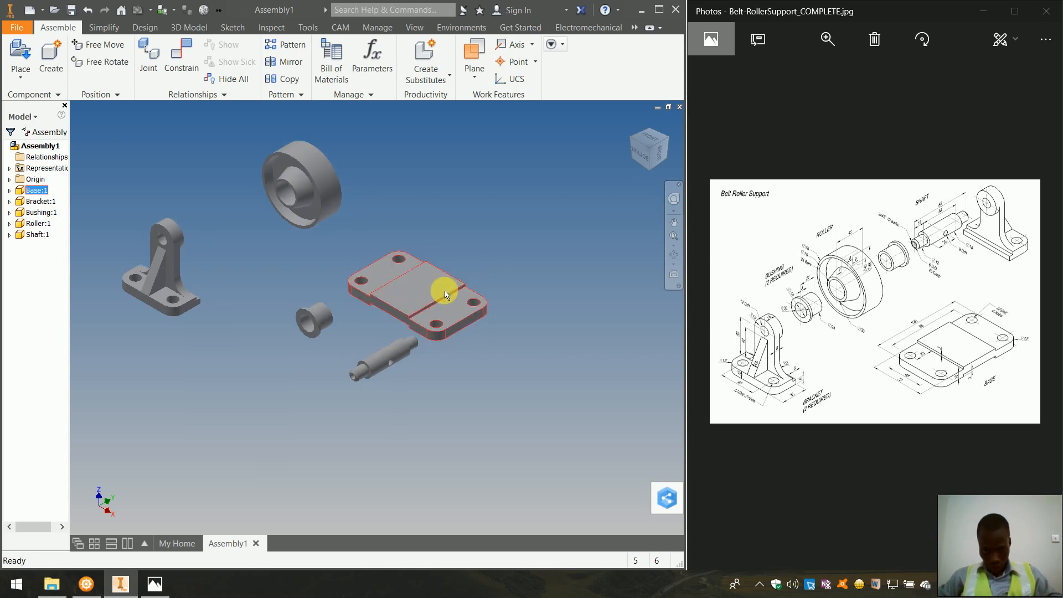
{"action": "left_click_drag", "start_coordinate": [382, 294], "coordinate": [411, 272]}
{"action": "left_click_drag", "start_coordinate": [393, 353], "coordinate": [355, 389]}
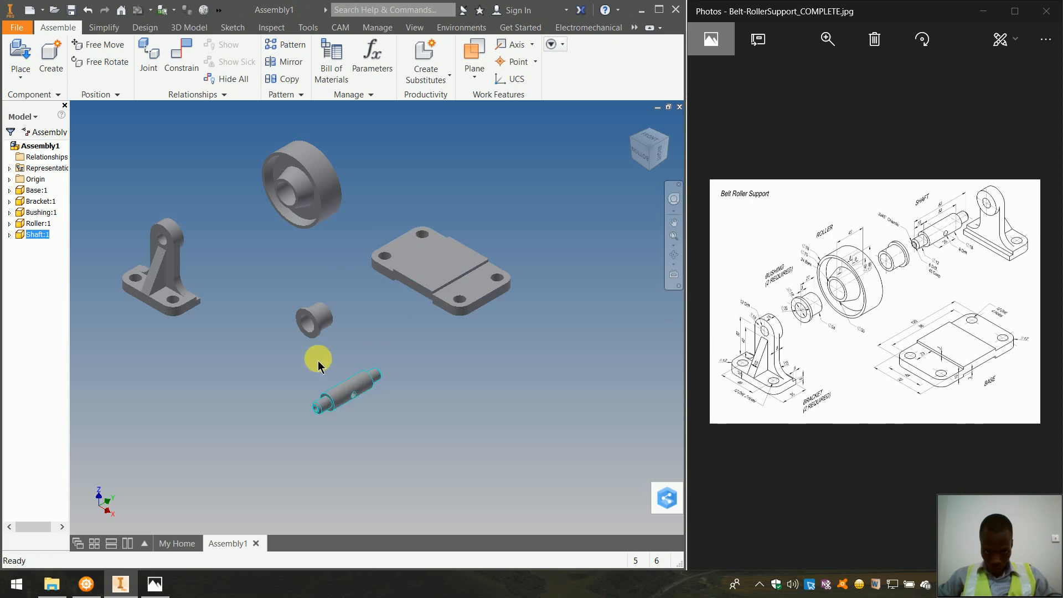
{"action": "left_click", "coordinate": [320, 332]}
{"action": "left_click_drag", "start_coordinate": [313, 205], "coordinate": [325, 249]}
{"action": "left_click_drag", "start_coordinate": [308, 304], "coordinate": [286, 318]}
{"action": "left_click_drag", "start_coordinate": [155, 259], "coordinate": [197, 281]}
{"action": "left_click", "coordinate": [403, 265]}
{"action": "left_click_drag", "start_coordinate": [403, 265], "coordinate": [382, 311]}
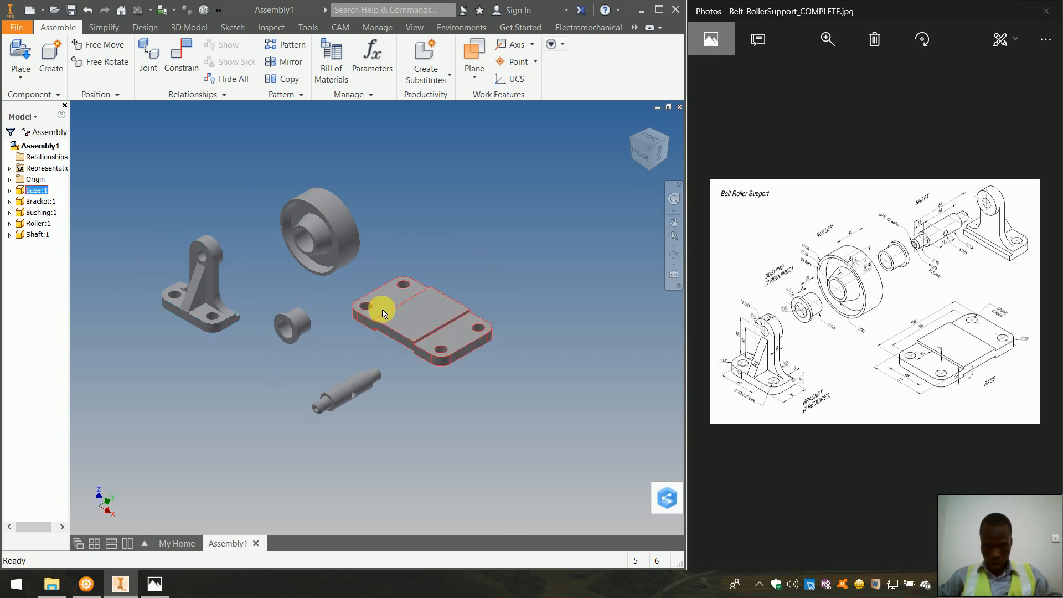
Move the base plate clear of the other parts, ground it, and test that it stays fixed.
{"action": "left_click", "coordinate": [630, 145]}
{"action": "left_click_drag", "start_coordinate": [349, 346], "coordinate": [326, 312]}
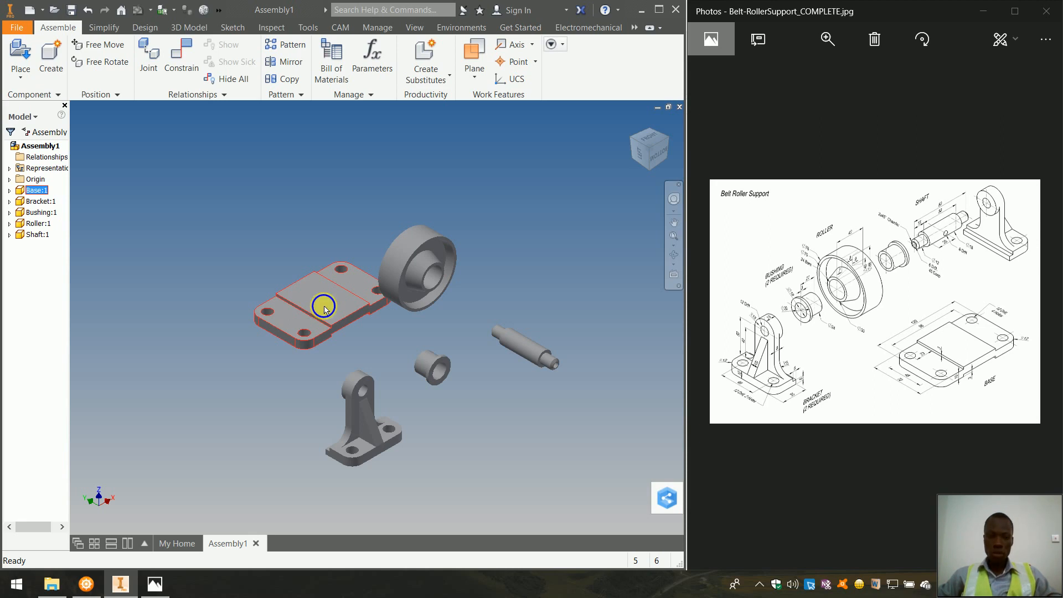
{"action": "right_click", "coordinate": [325, 309]}
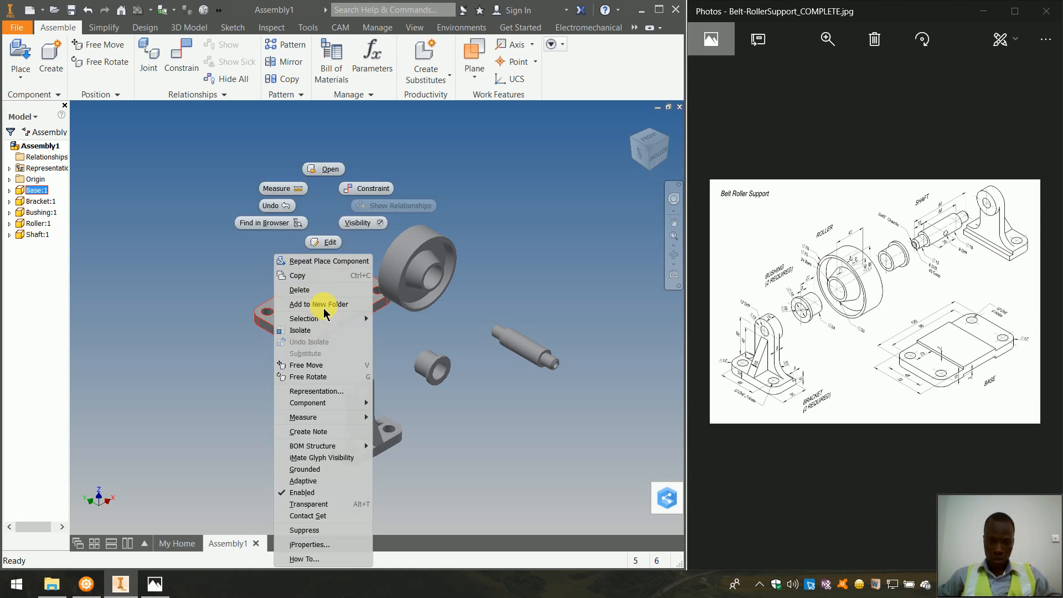
{"action": "left_click", "coordinate": [324, 470]}
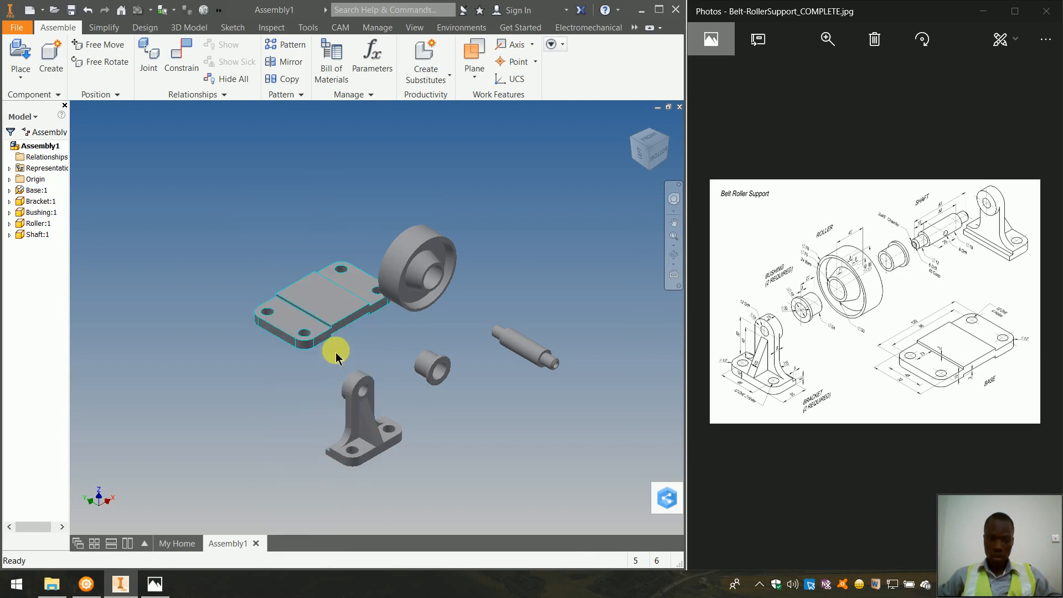
{"action": "left_click_drag", "start_coordinate": [339, 280], "coordinate": [322, 316]}
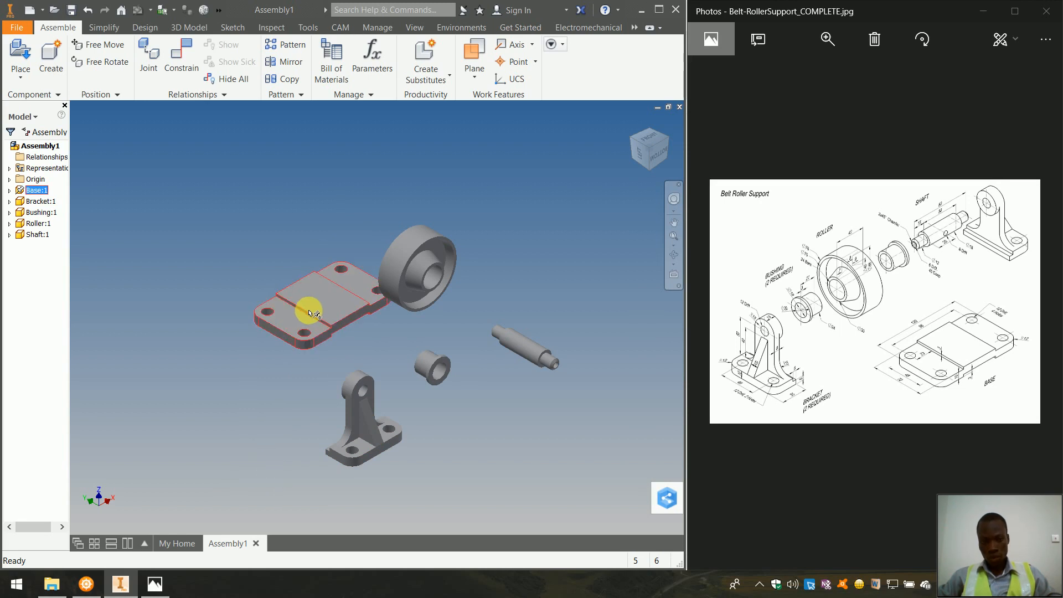
Bring the bracket beside the base and mate its underside to the base's recessed end face with a 0 mm offset.
{"action": "scroll", "coordinate": [307, 314], "scroll_direction": "down", "scroll_amount": 3}
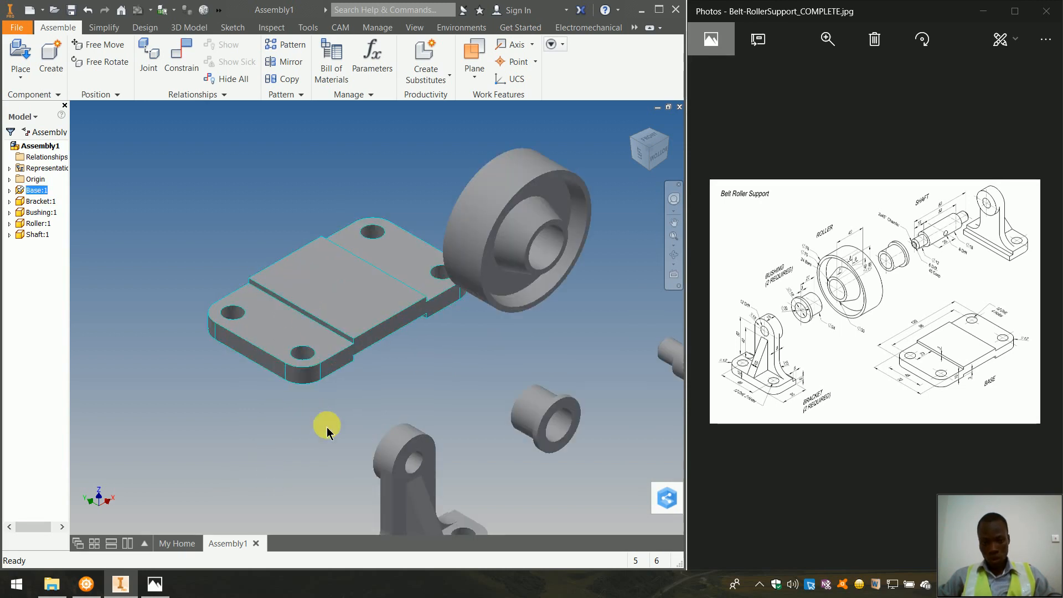
{"action": "left_click_drag", "start_coordinate": [438, 487], "coordinate": [194, 201]}
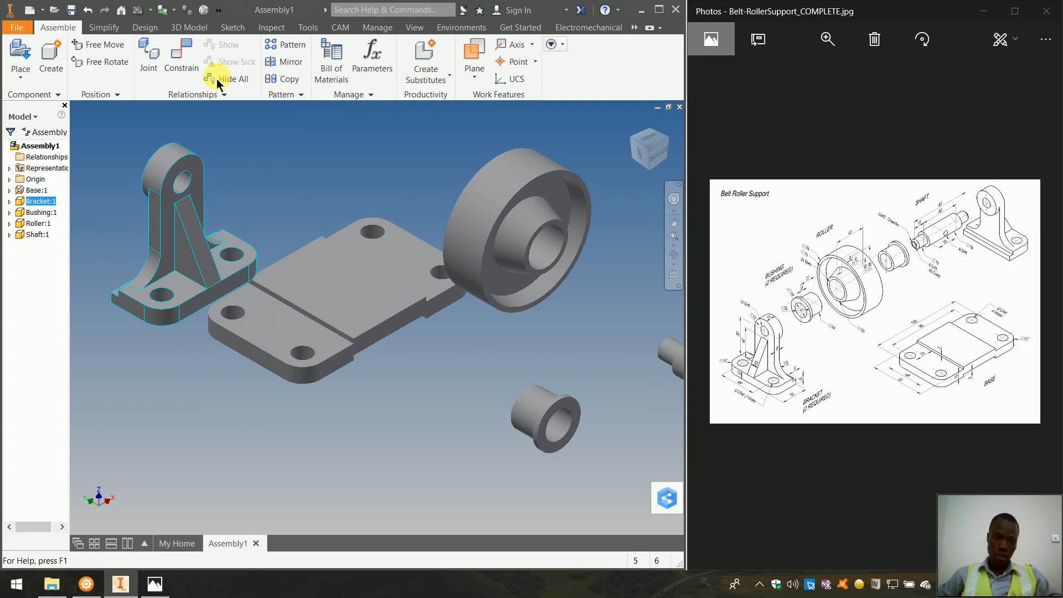
{"action": "left_click", "coordinate": [180, 55]}
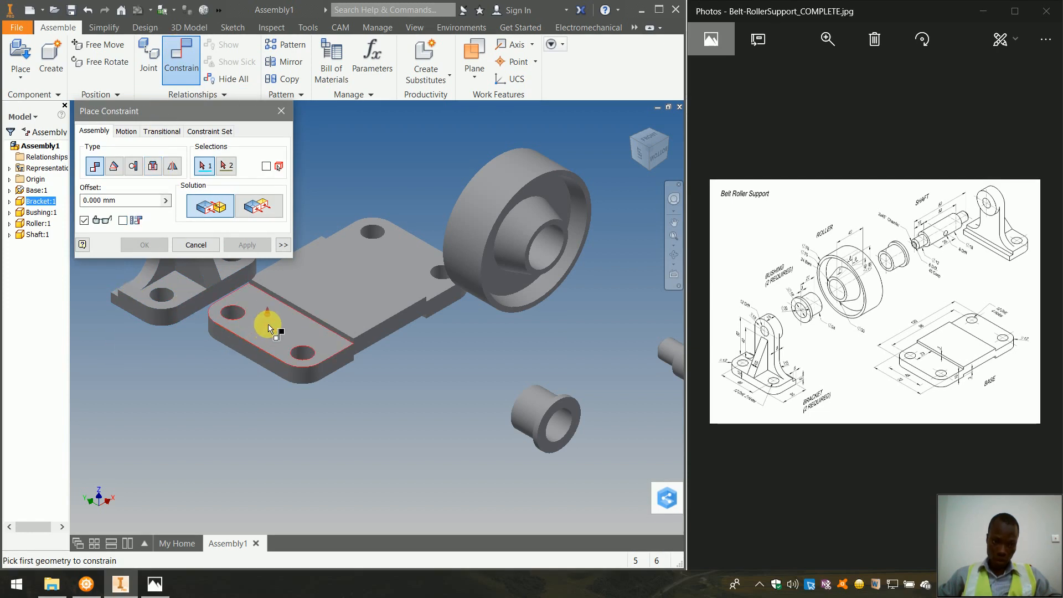
{"action": "mouse_move", "coordinate": [287, 349]}
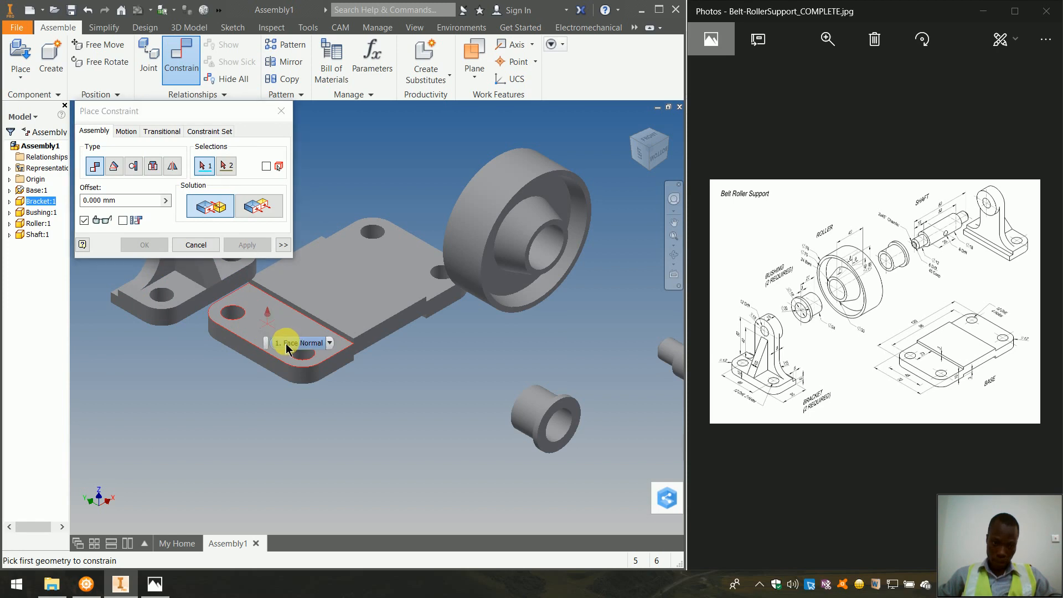
{"action": "left_click", "coordinate": [287, 317]}
{"action": "left_click", "coordinate": [653, 172]}
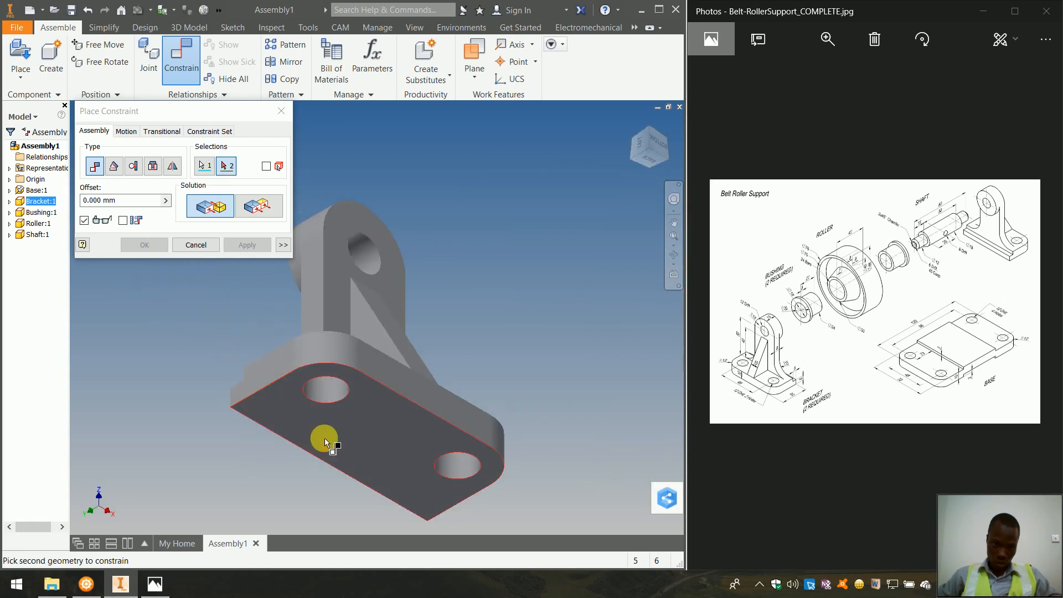
{"action": "left_click", "coordinate": [324, 437]}
{"action": "scroll", "coordinate": [329, 338], "scroll_direction": "down", "scroll_amount": 5}
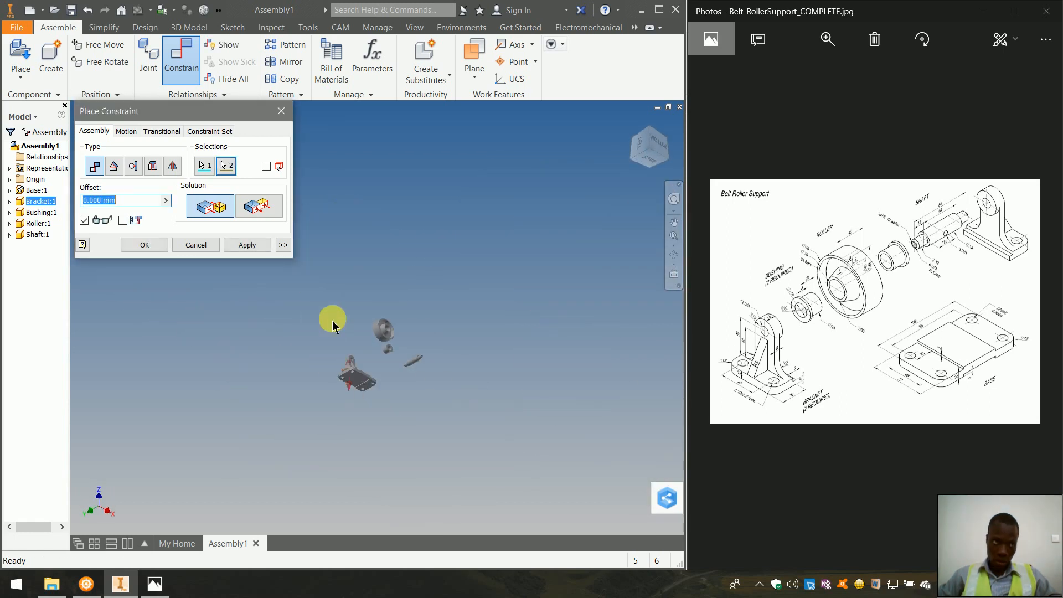
{"action": "scroll", "coordinate": [333, 326], "scroll_direction": "down", "scroll_amount": 3}
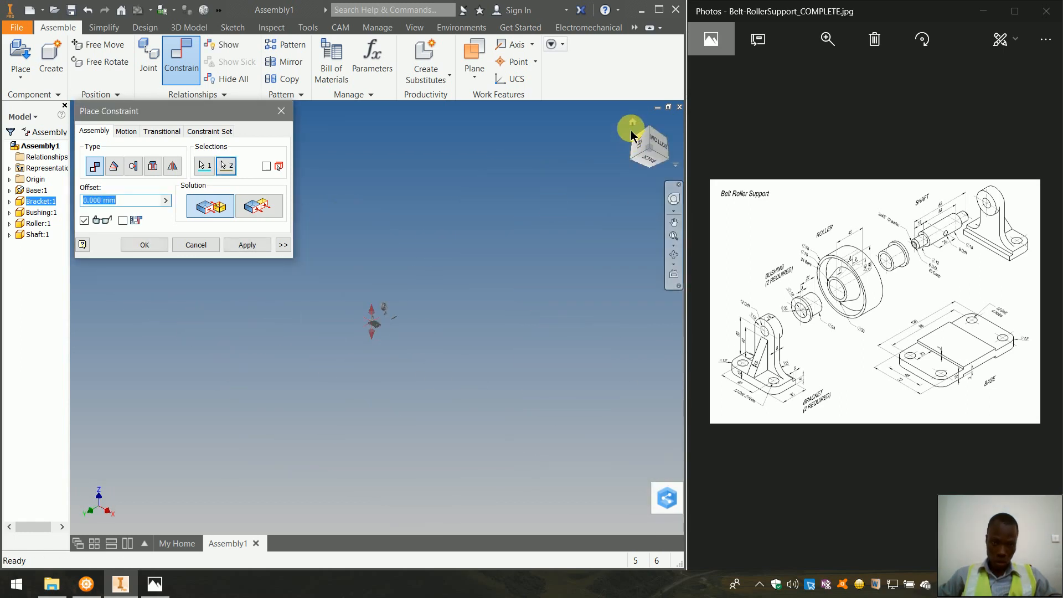
{"action": "left_click", "coordinate": [633, 126]}
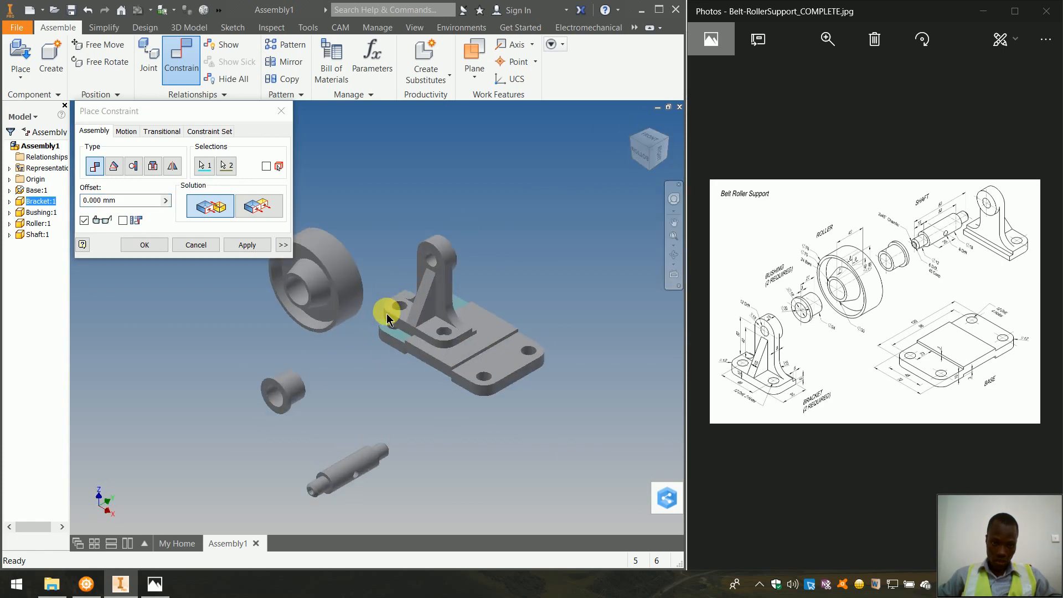
{"action": "scroll", "coordinate": [428, 354], "scroll_direction": "up", "scroll_amount": 3}
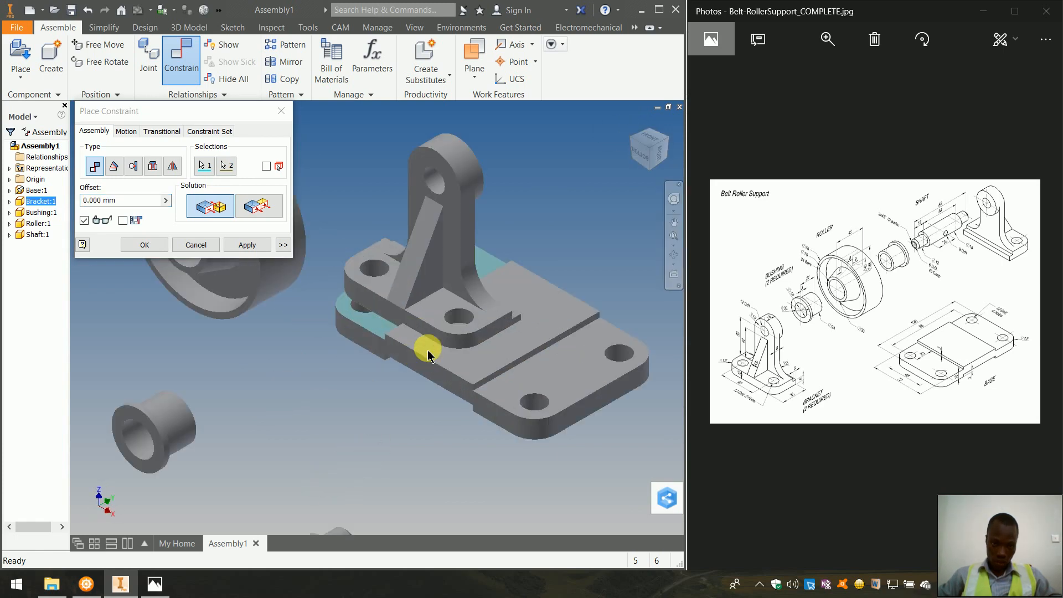
{"action": "scroll", "coordinate": [428, 353], "scroll_direction": "up", "scroll_amount": 2}
{"action": "scroll", "coordinate": [428, 350], "scroll_direction": "down", "scroll_amount": 3}
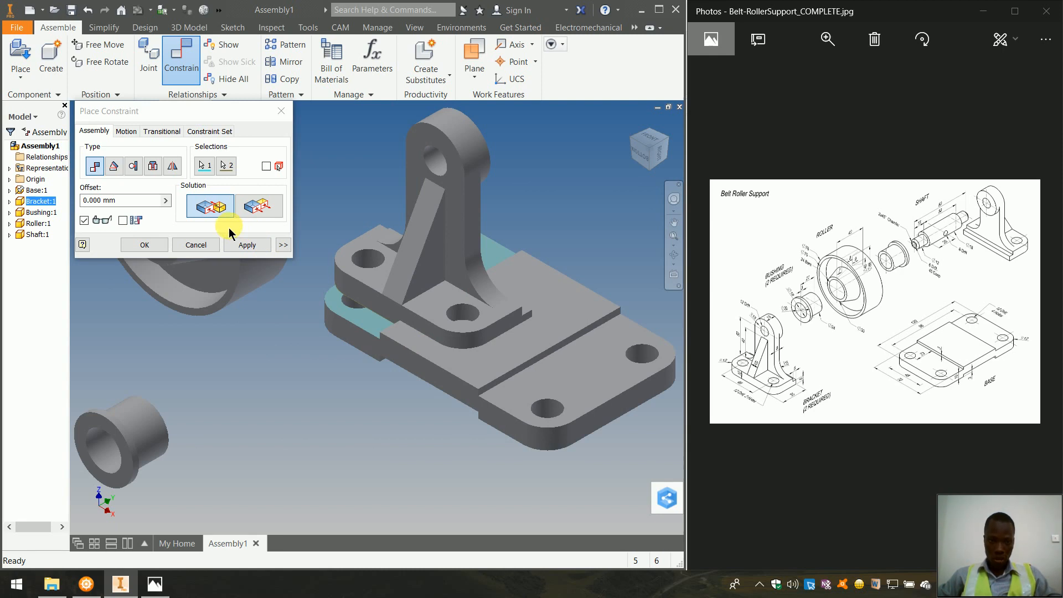
{"action": "left_click", "coordinate": [244, 245]}
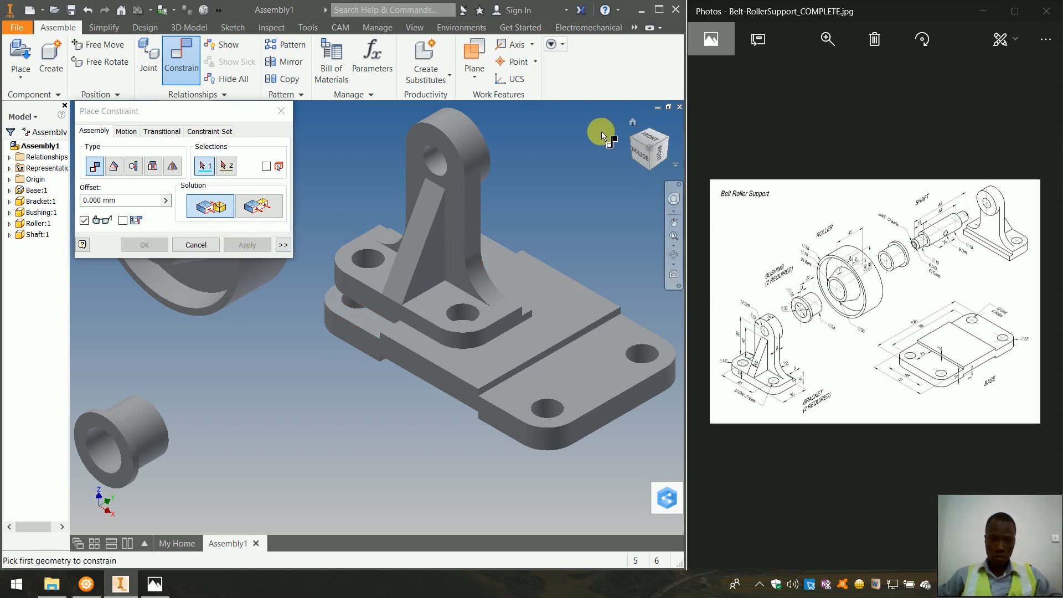
Mate the axis of a bracket mounting hole with the axis of the corner hole in the base's recessed end, at 0 mm offset.
{"action": "left_click", "coordinate": [463, 314]}
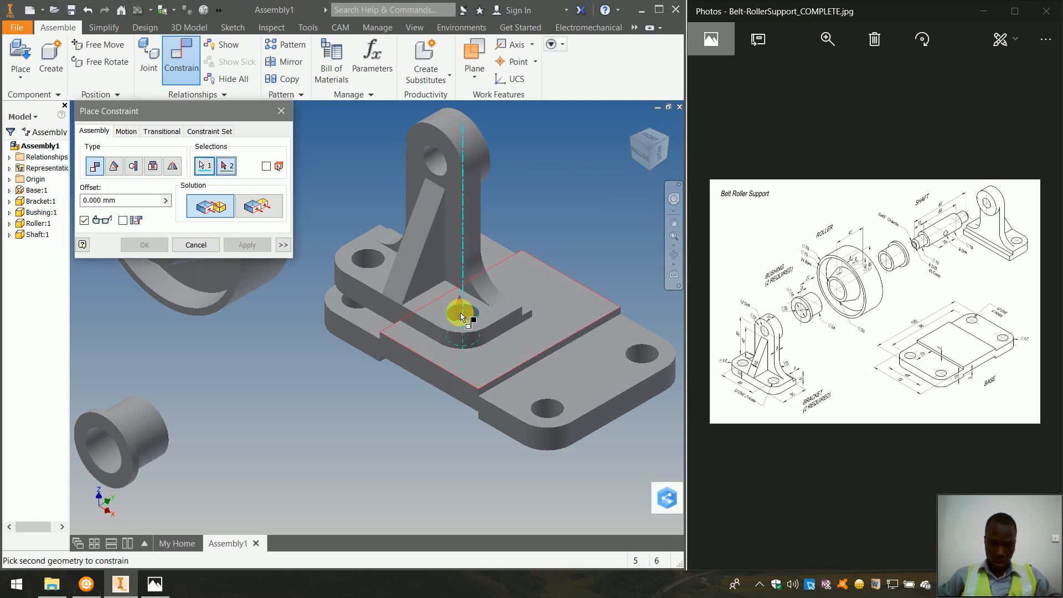
{"action": "scroll", "coordinate": [463, 316], "scroll_direction": "up", "scroll_amount": 5}
{"action": "scroll", "coordinate": [486, 400], "scroll_direction": "down", "scroll_amount": 4}
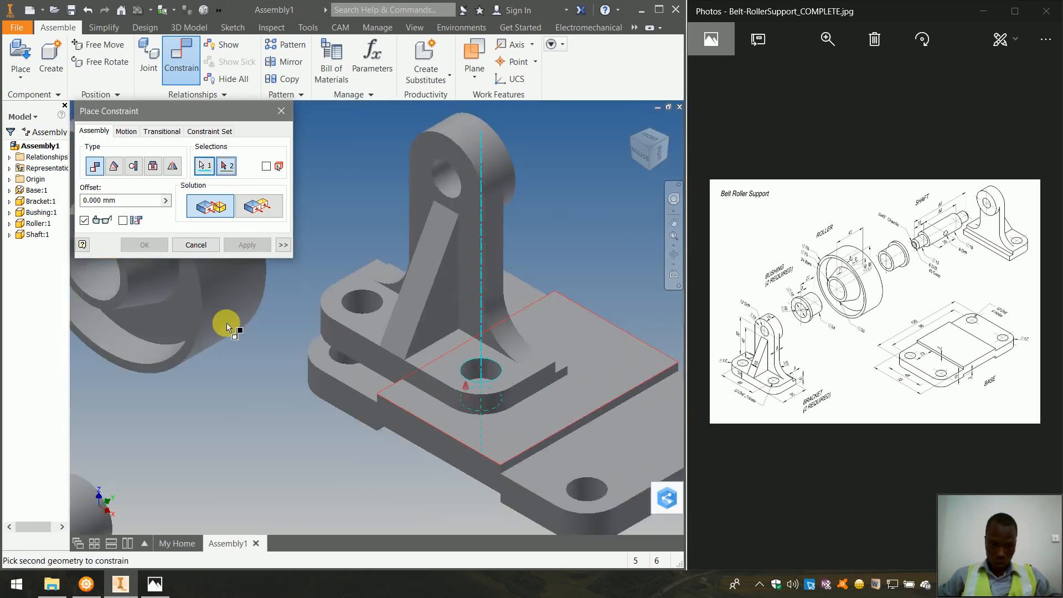
{"action": "scroll", "coordinate": [486, 400], "scroll_direction": "down", "scroll_amount": 4}
{"action": "scroll", "coordinate": [344, 355], "scroll_direction": "up", "scroll_amount": 5}
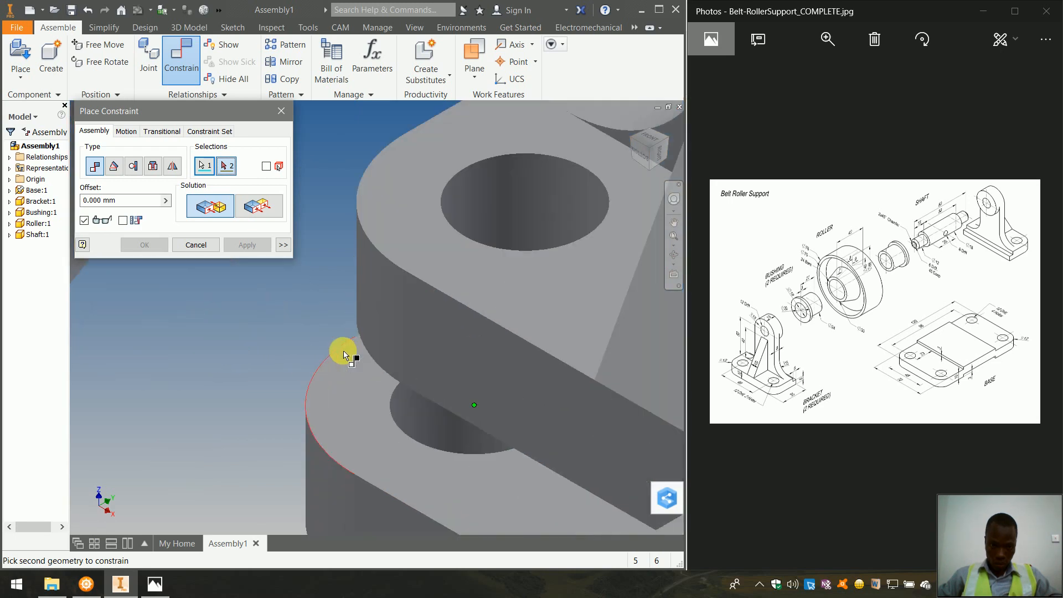
{"action": "left_click", "coordinate": [438, 424]}
{"action": "scroll", "coordinate": [416, 397], "scroll_direction": "down", "scroll_amount": 5}
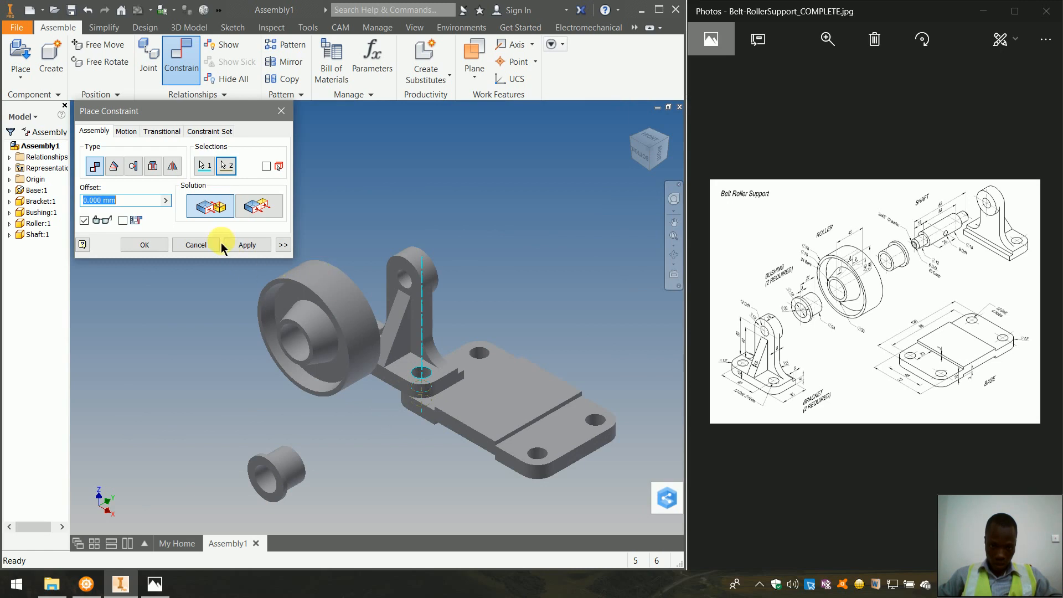
{"action": "left_click", "coordinate": [238, 245]}
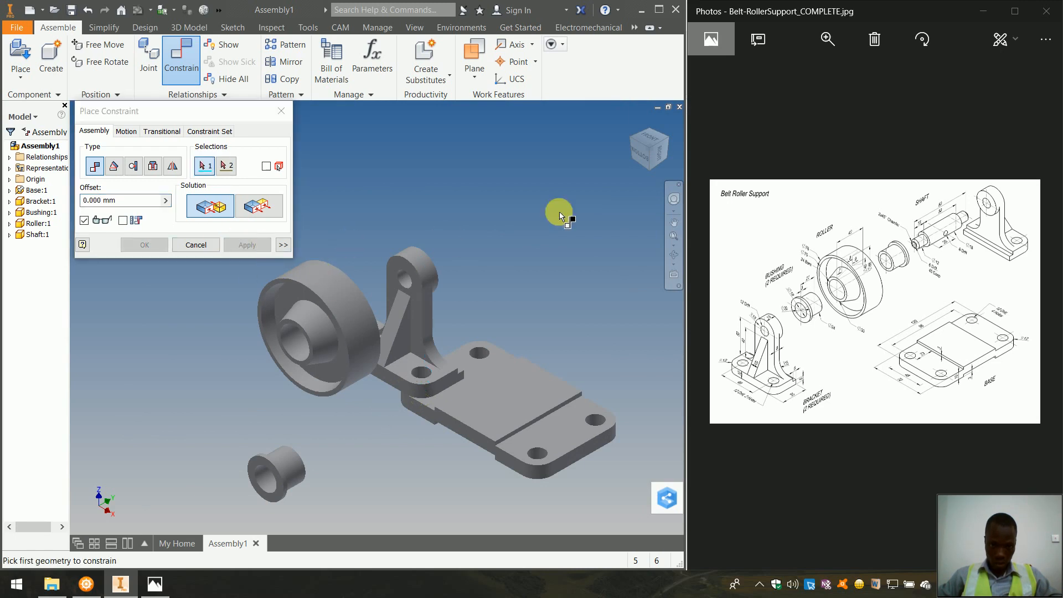
Mate the bracket's second mounting hole axis with the remaining corner hole axis at the same end of the base, at 0 mm offset.
{"action": "left_click", "coordinate": [673, 142]}
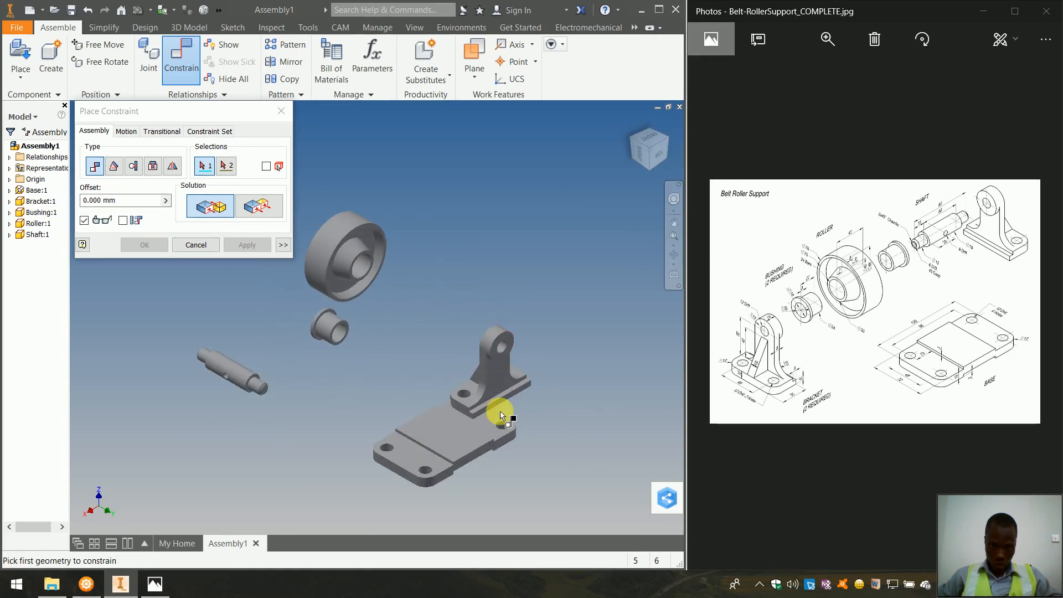
{"action": "left_click", "coordinate": [673, 141]}
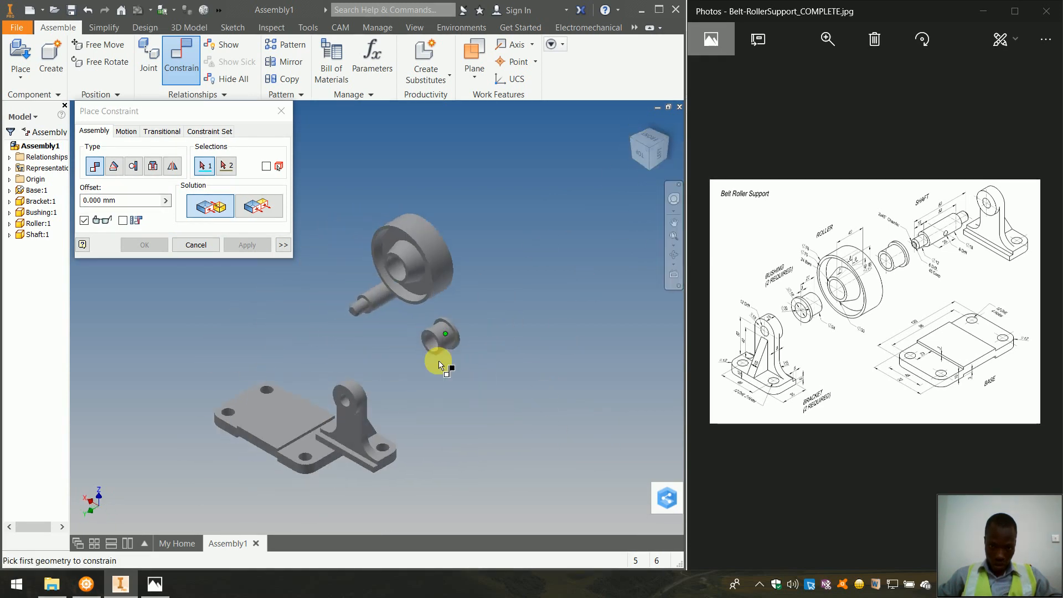
{"action": "scroll", "coordinate": [374, 461], "scroll_direction": "down", "scroll_amount": 5}
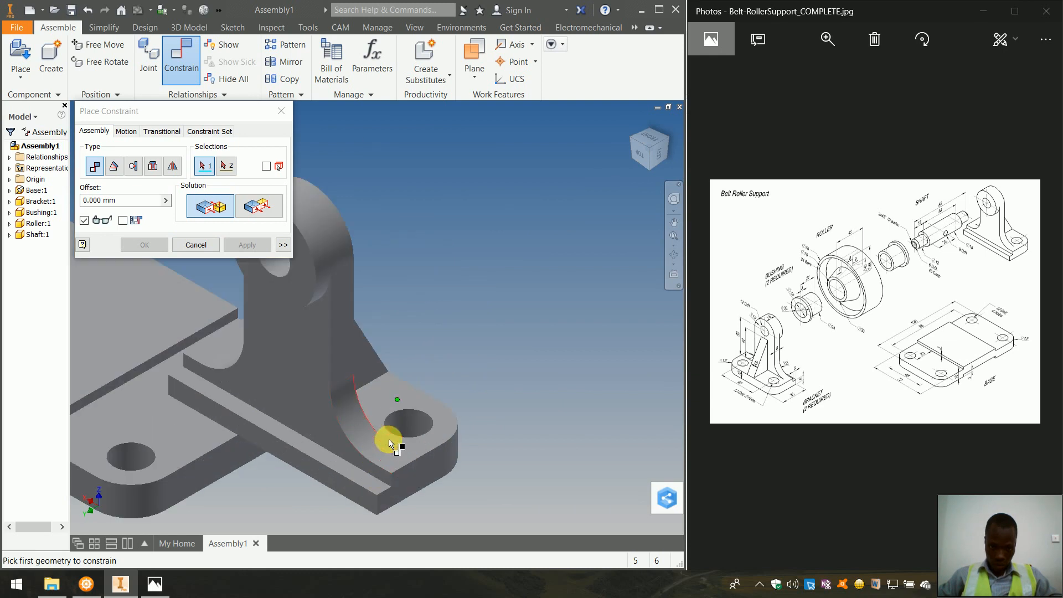
{"action": "left_click", "coordinate": [408, 424]}
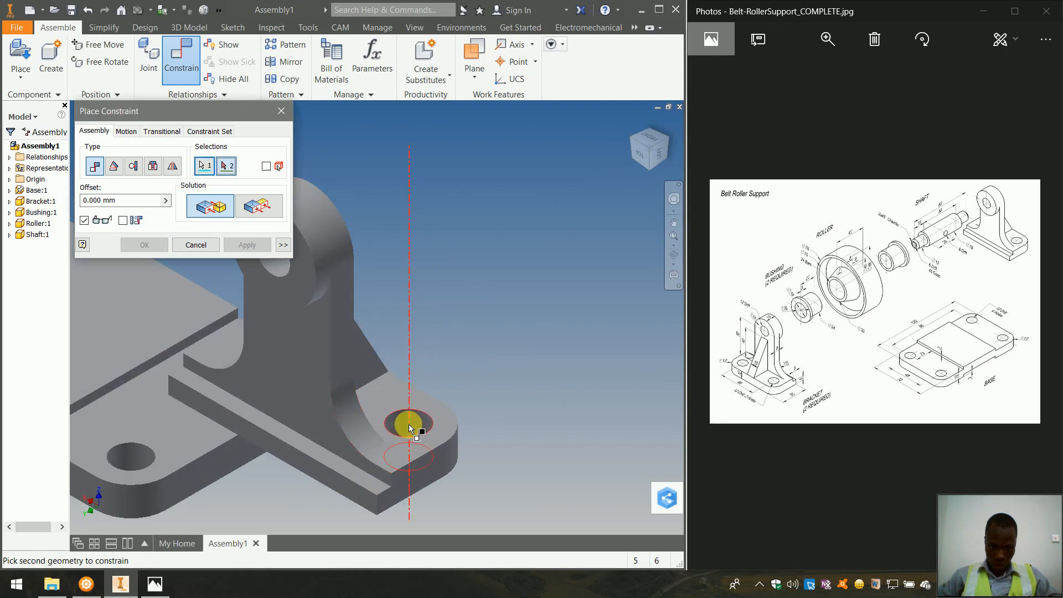
{"action": "left_click", "coordinate": [124, 452]}
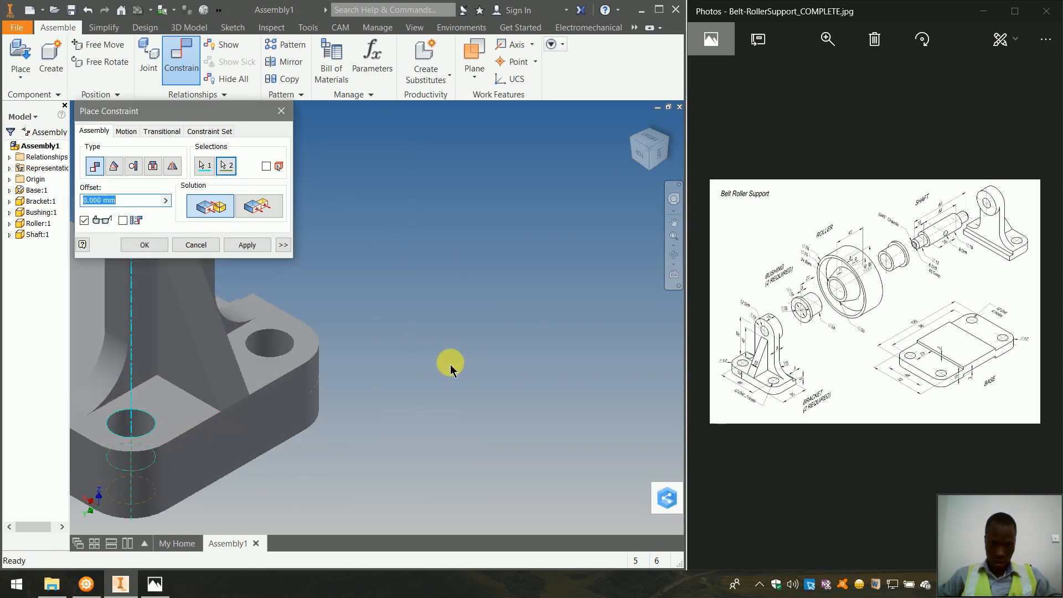
{"action": "scroll", "coordinate": [448, 360], "scroll_direction": "up", "scroll_amount": 5}
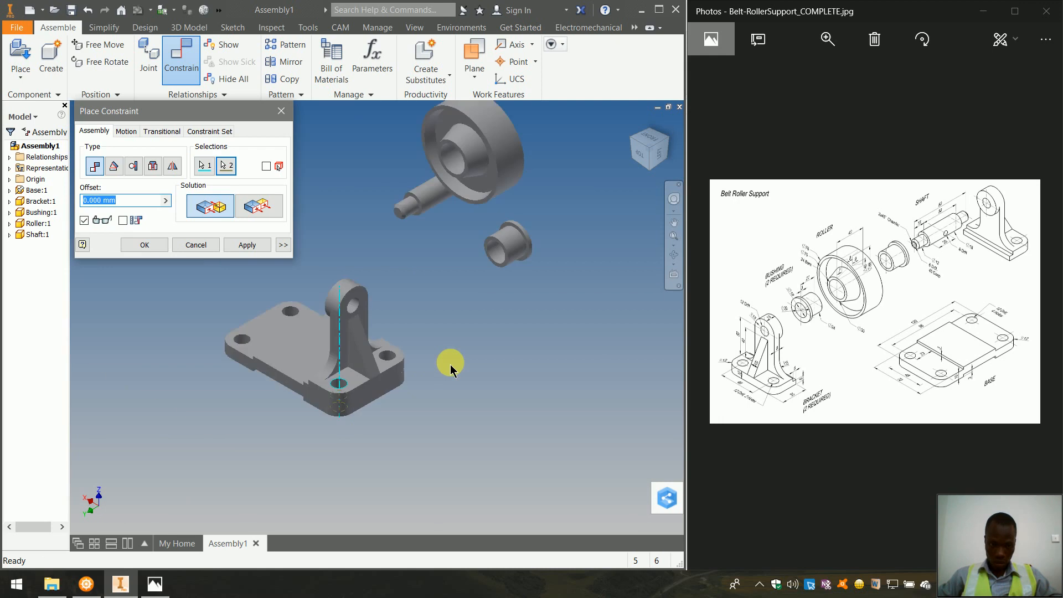
{"action": "left_click", "coordinate": [247, 245]}
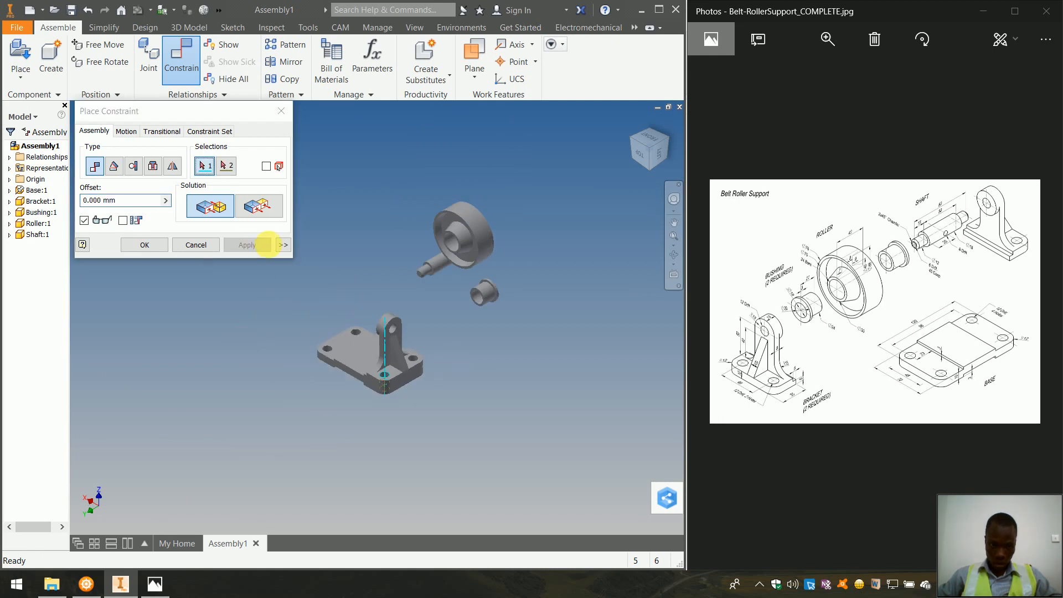
Examine the bracket's fit on the base and check the bracket quantity in the reference drawing.
{"action": "left_click", "coordinate": [630, 129]}
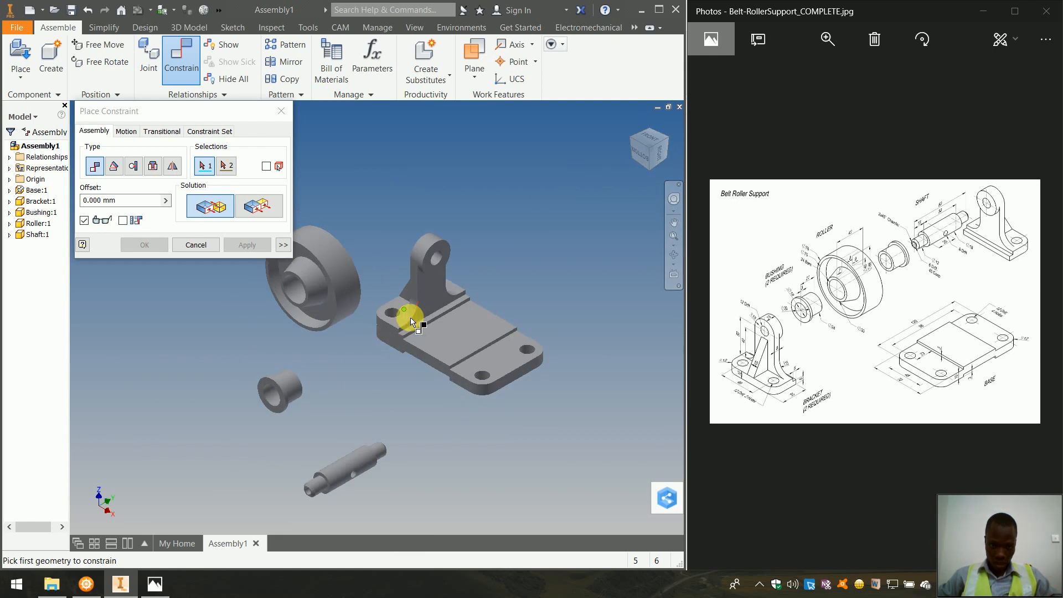
{"action": "scroll", "coordinate": [412, 322], "scroll_direction": "down", "scroll_amount": 5}
{"action": "scroll", "coordinate": [413, 321], "scroll_direction": "up", "scroll_amount": 4}
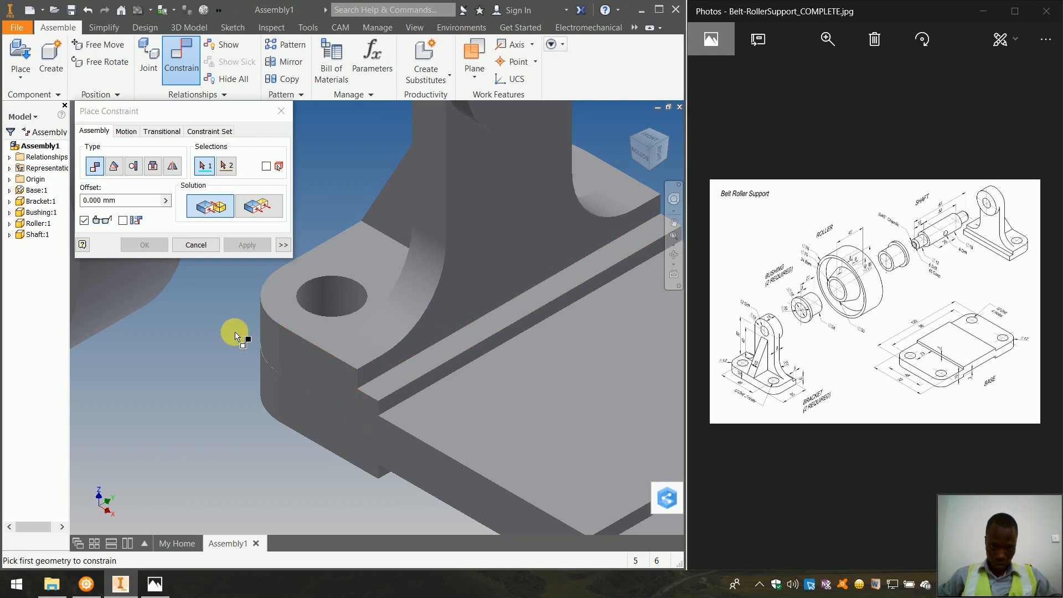
{"action": "scroll", "coordinate": [310, 344], "scroll_direction": "up", "scroll_amount": 8}
{"action": "scroll", "coordinate": [310, 345], "scroll_direction": "down", "scroll_amount": 3}
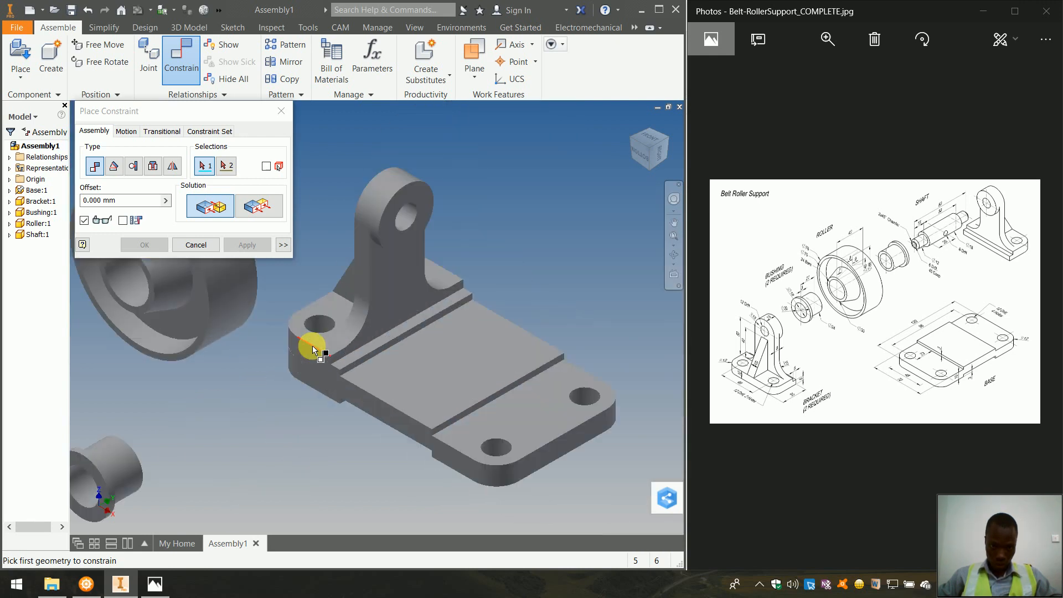
{"action": "scroll", "coordinate": [310, 344], "scroll_direction": "up", "scroll_amount": 3}
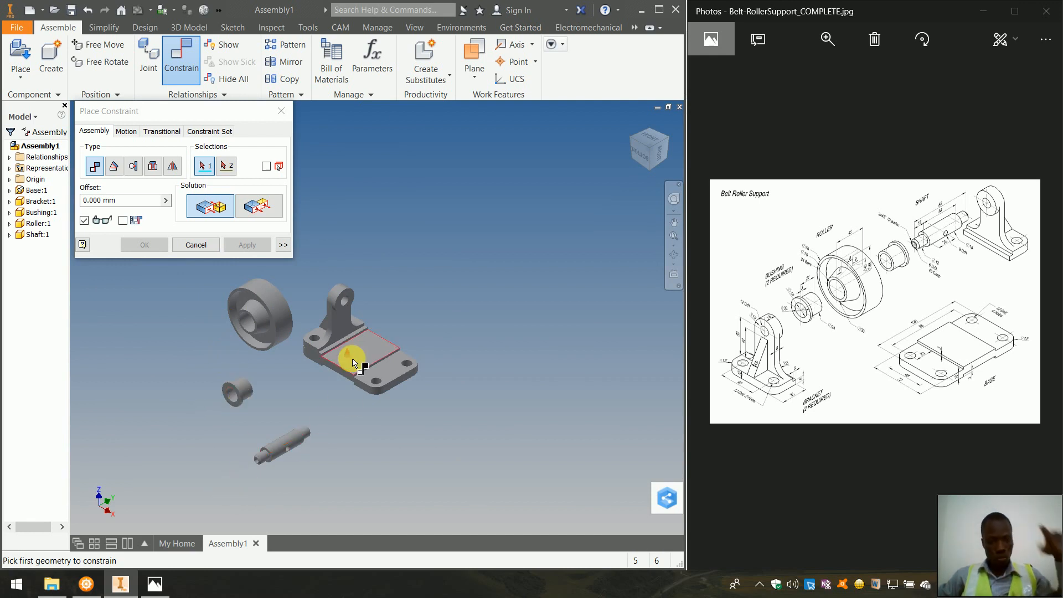
{"action": "scroll", "coordinate": [352, 360], "scroll_direction": "down", "scroll_amount": 6}
{"action": "scroll", "coordinate": [352, 360], "scroll_direction": "up", "scroll_amount": 5}
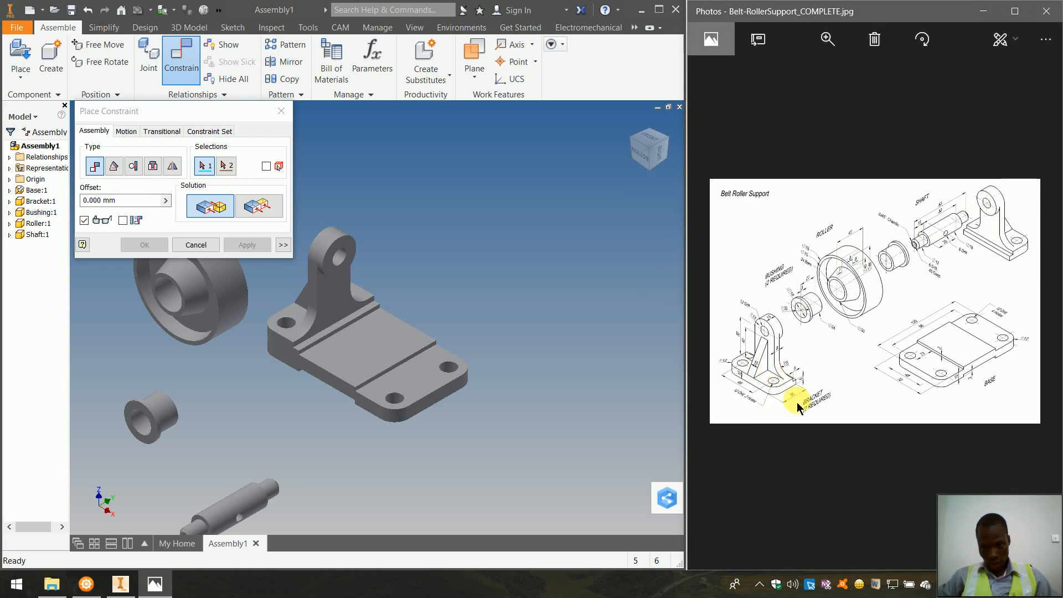
{"action": "scroll", "coordinate": [797, 407], "scroll_direction": "up", "scroll_amount": 2}
{"action": "scroll", "coordinate": [815, 382], "scroll_direction": "up", "scroll_amount": 1}
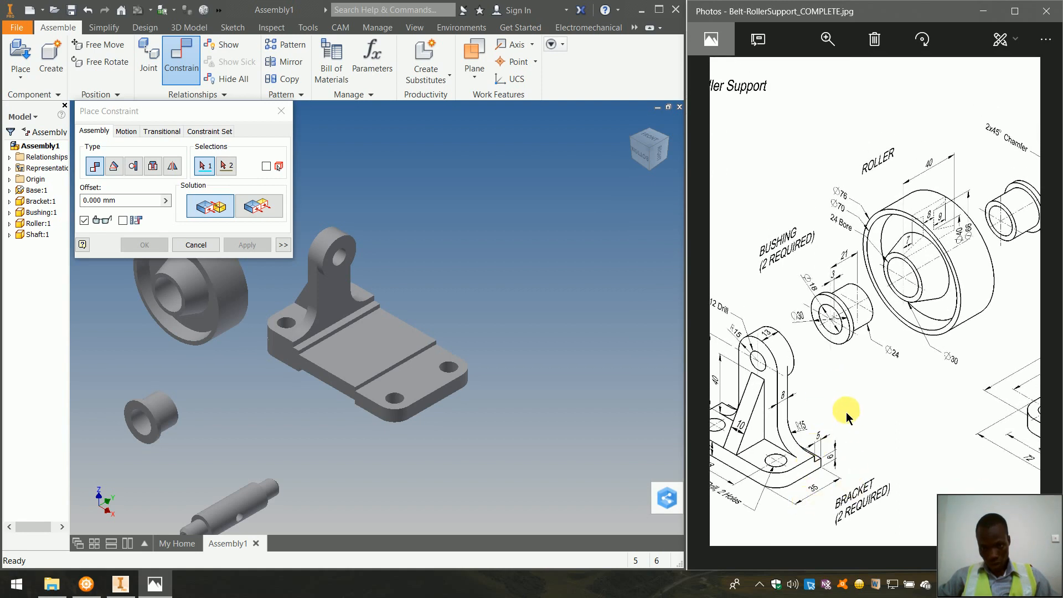
{"action": "scroll", "coordinate": [871, 332], "scroll_direction": "down", "scroll_amount": 3}
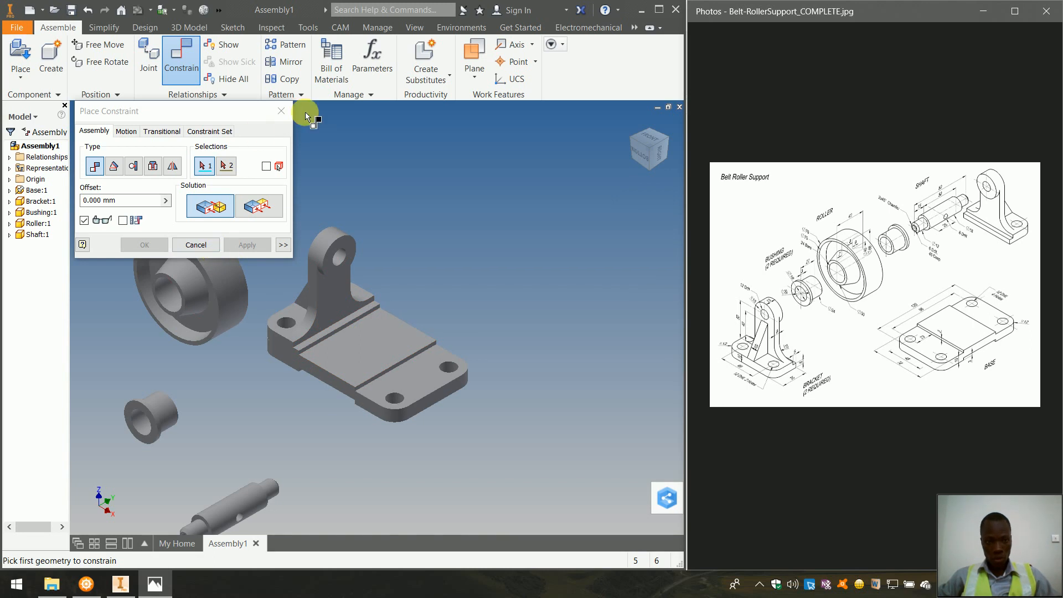
Place one more instance of the Bracket part beside the free end of the base.
{"action": "left_click", "coordinate": [281, 111]}
{"action": "left_click", "coordinate": [71, 220]}
{"action": "left_click", "coordinate": [27, 62]}
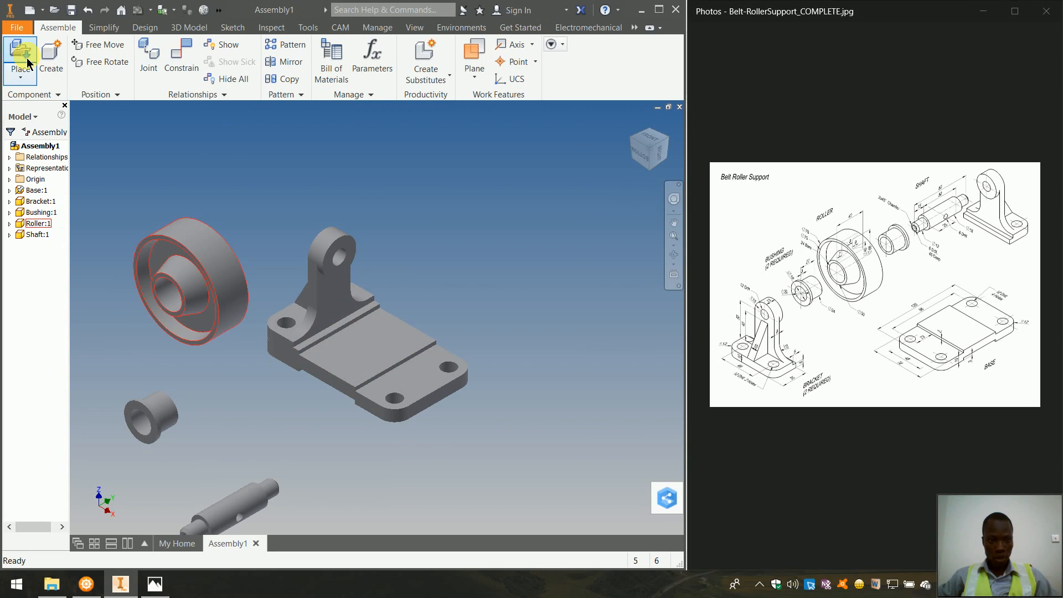
{"action": "left_click", "coordinate": [289, 254]}
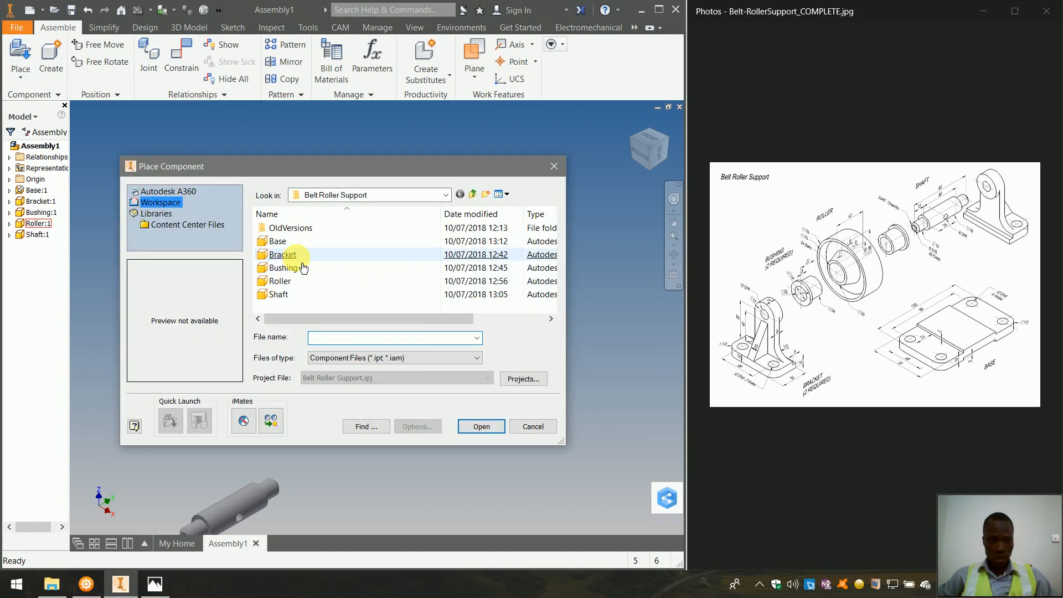
{"action": "left_click", "coordinate": [299, 259]}
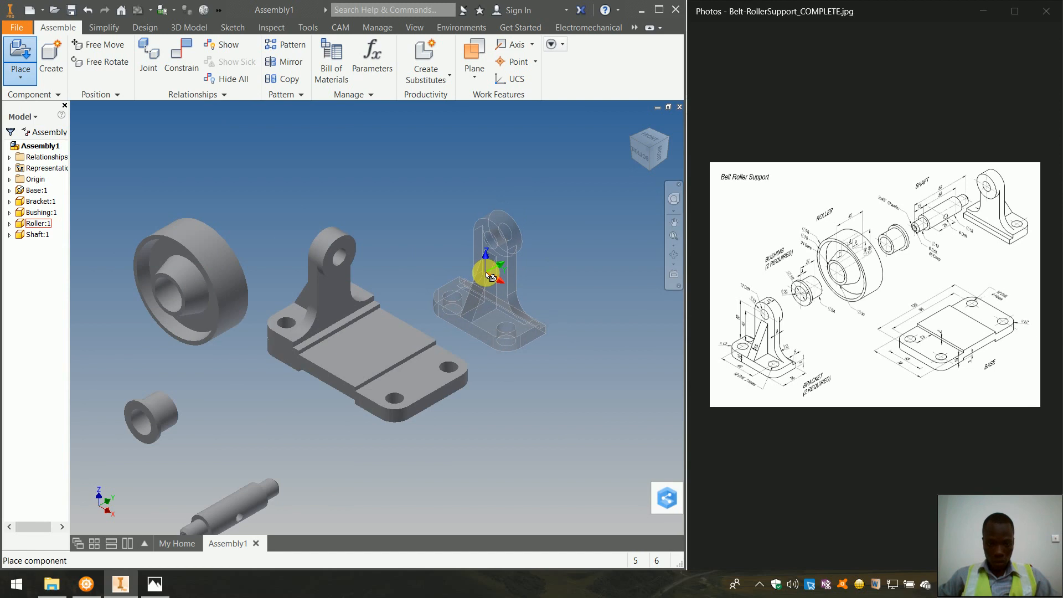
{"action": "left_click", "coordinate": [488, 275]}
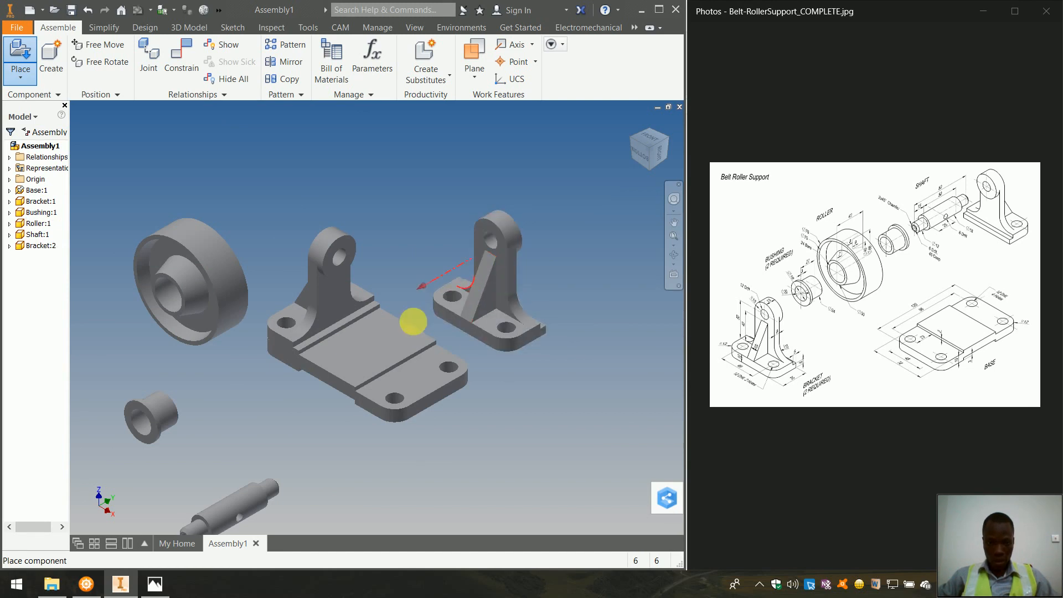
{"action": "key", "text": "Escape"}
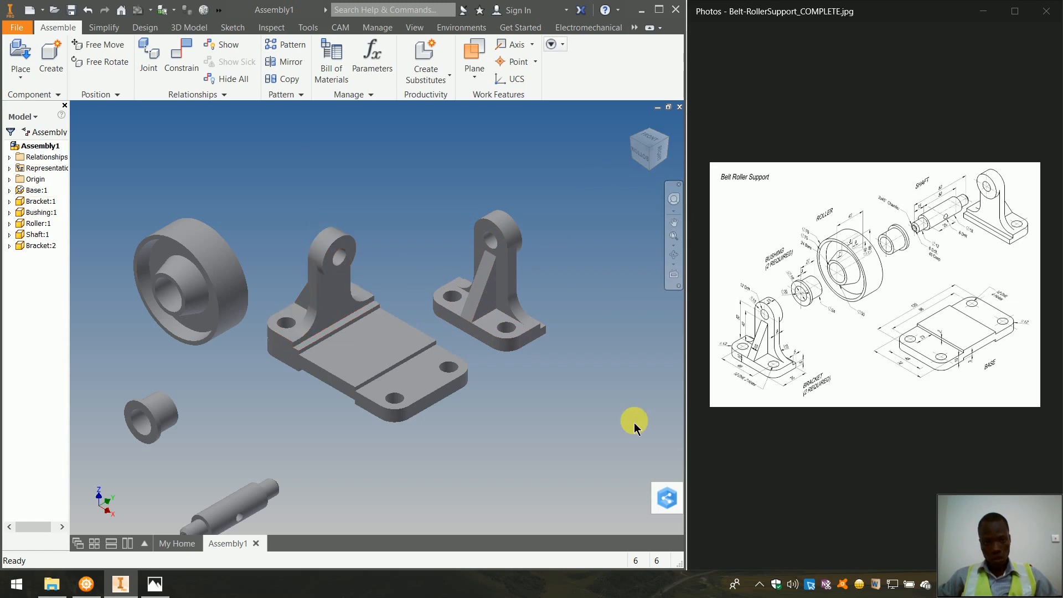
Mate the axis of one of the second bracket's mounting holes with a corner hole axis at the base's free end, at 0 mm offset.
{"action": "left_click", "coordinate": [181, 62]}
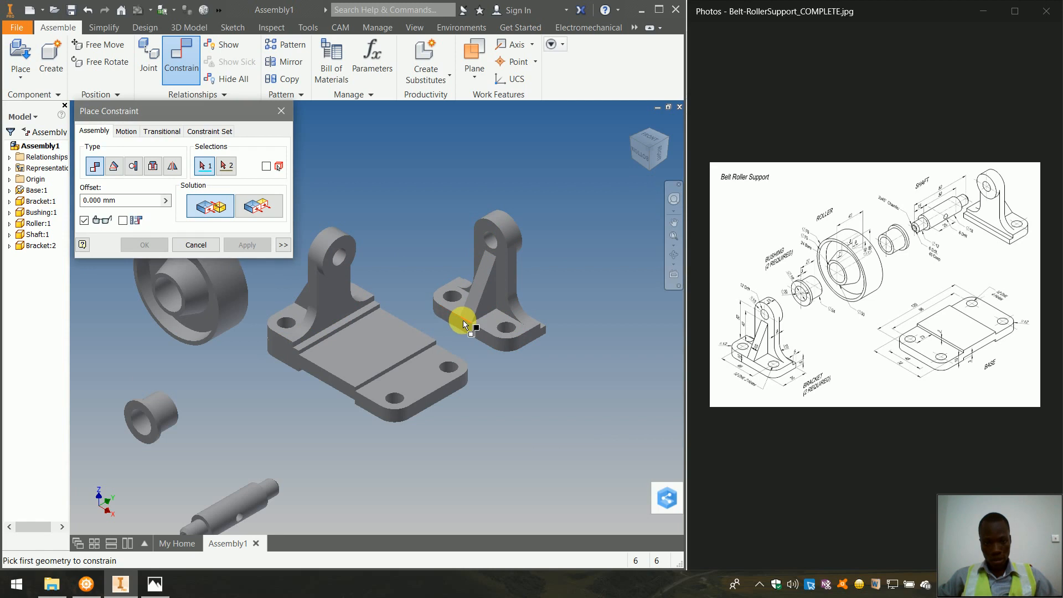
{"action": "scroll", "coordinate": [463, 320], "scroll_direction": "up", "scroll_amount": 5}
{"action": "scroll", "coordinate": [463, 320], "scroll_direction": "down", "scroll_amount": 2}
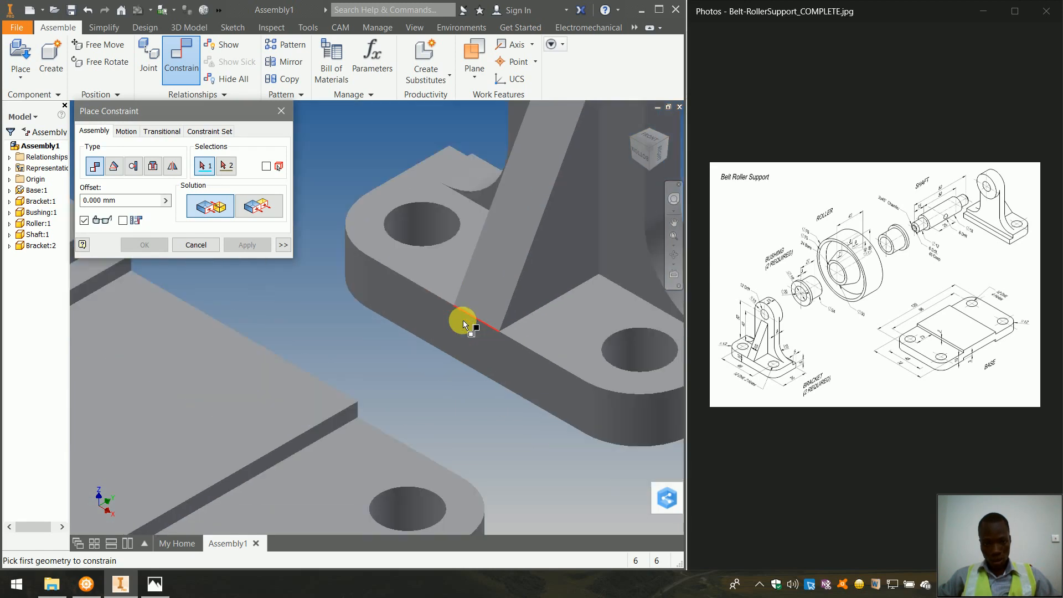
{"action": "left_click", "coordinate": [412, 231]}
{"action": "scroll", "coordinate": [406, 311], "scroll_direction": "down", "scroll_amount": 3}
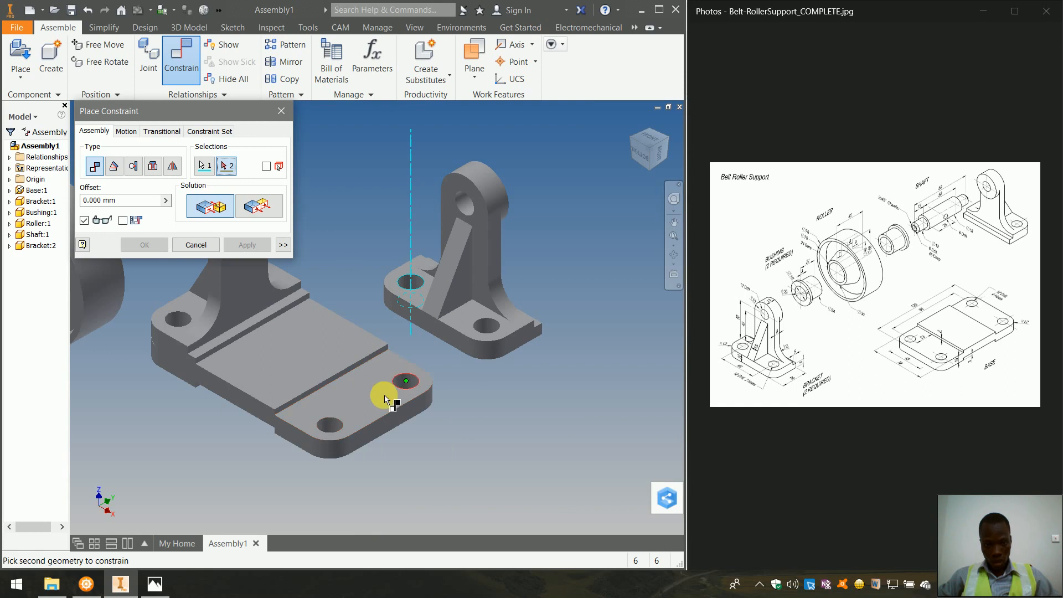
{"action": "left_click", "coordinate": [331, 425]}
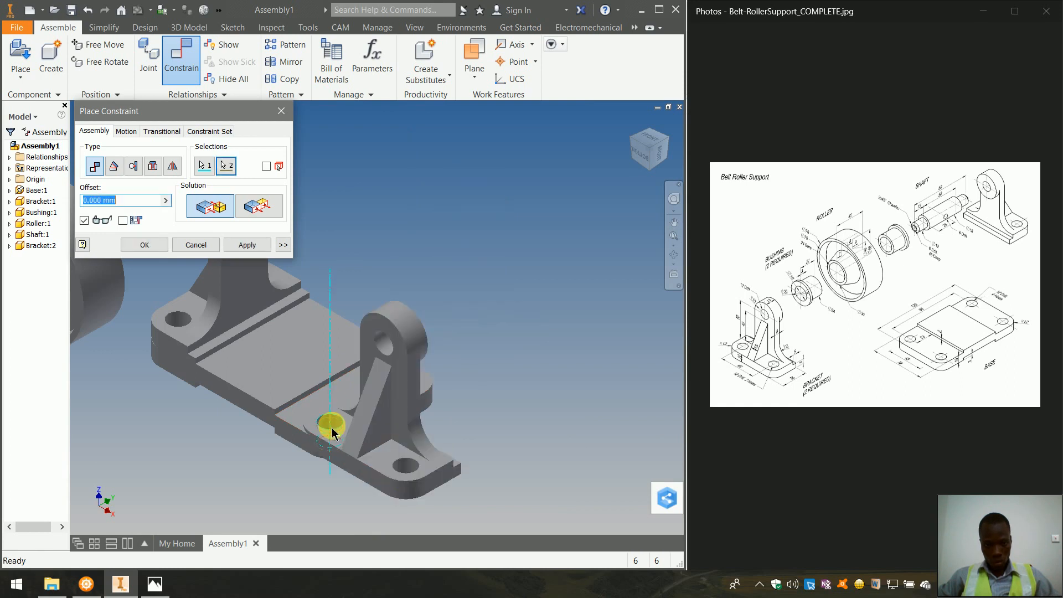
{"action": "left_click", "coordinate": [244, 245]}
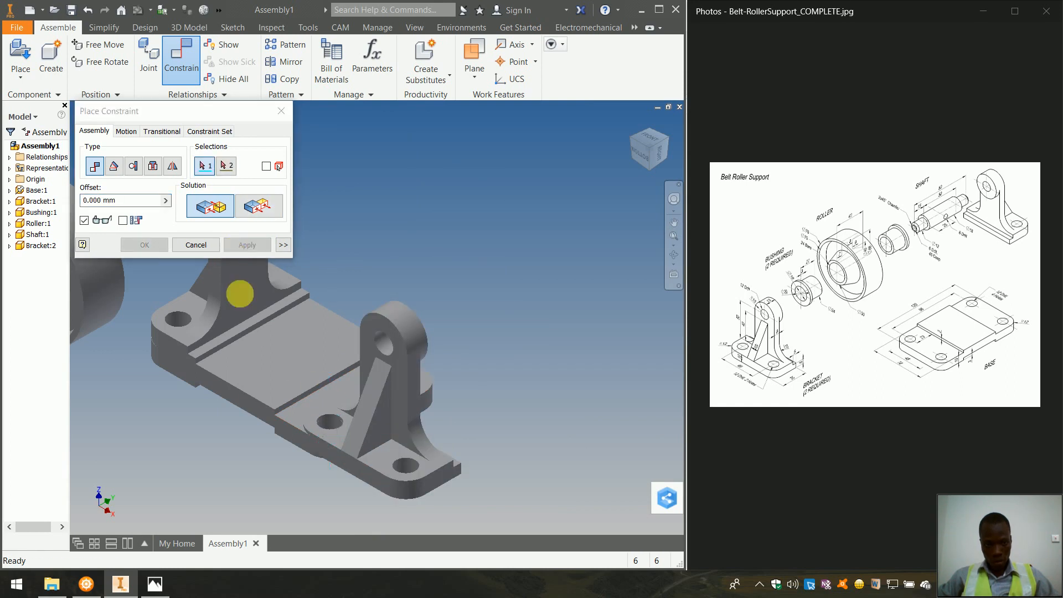
Mate the second bracket's other mounting hole axis with the remaining corner hole axis of the base, at 0 mm offset.
{"action": "left_click", "coordinate": [398, 465]}
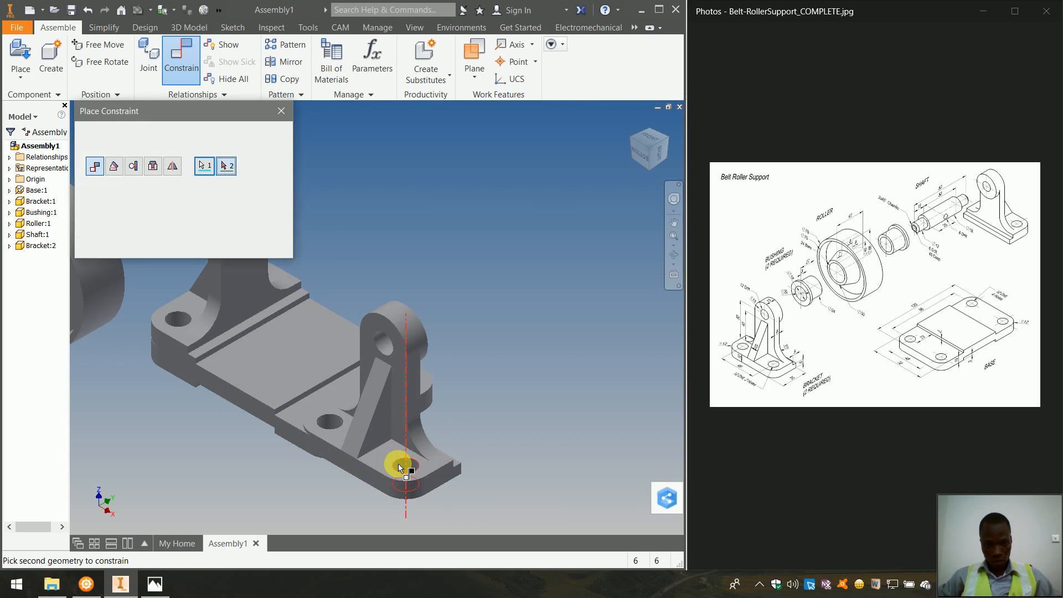
{"action": "left_click", "coordinate": [671, 146]}
{"action": "scroll", "coordinate": [447, 492], "scroll_direction": "up", "scroll_amount": 6}
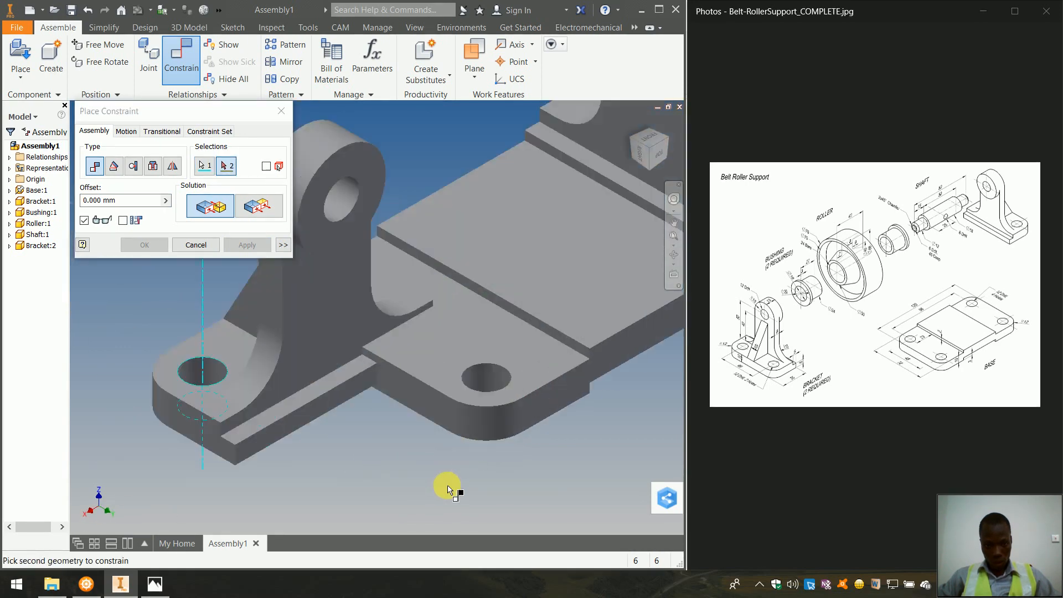
{"action": "left_click", "coordinate": [529, 262]}
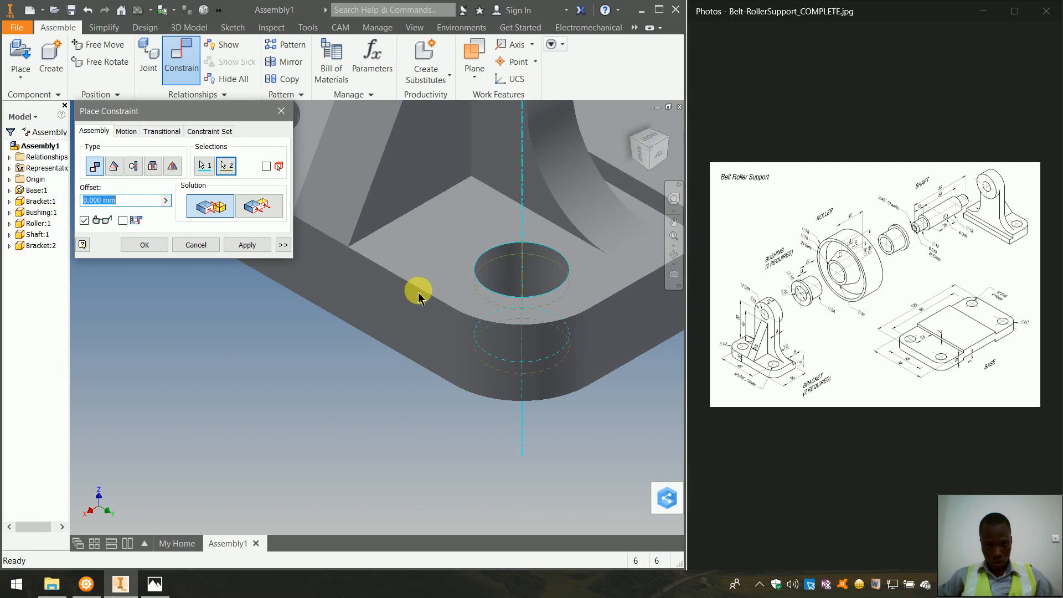
{"action": "left_click", "coordinate": [245, 246]}
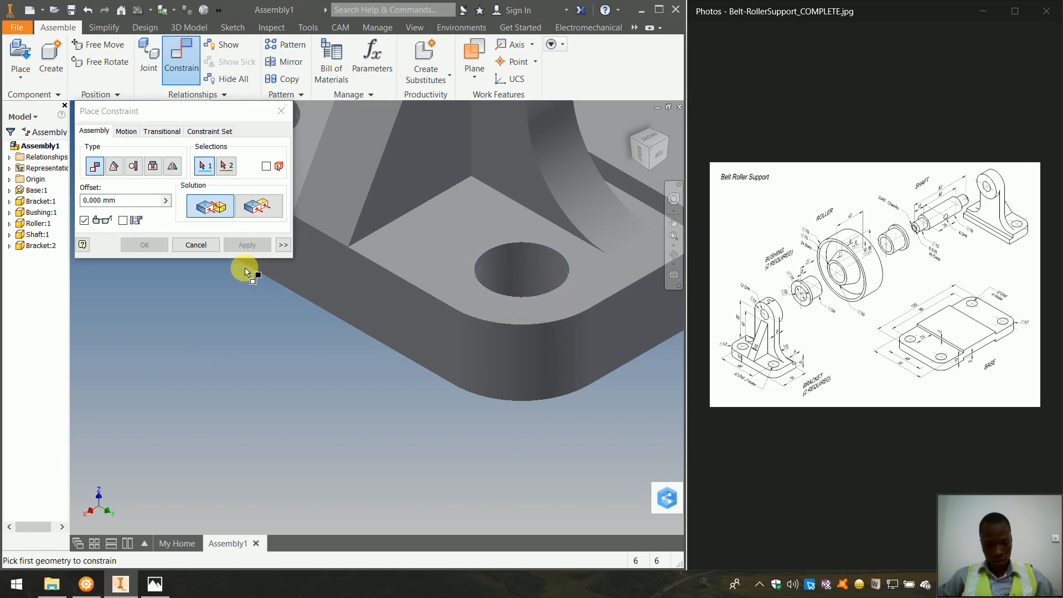
{"action": "key", "text": "Escape"}
Raise the second bracket above the base and mate its underside to the base's recessed end face with a 0 mm offset.
{"action": "scroll", "coordinate": [273, 316], "scroll_direction": "down", "scroll_amount": 3}
{"action": "left_click", "coordinate": [328, 271]}
{"action": "left_click_drag", "start_coordinate": [329, 271], "coordinate": [408, 133]}
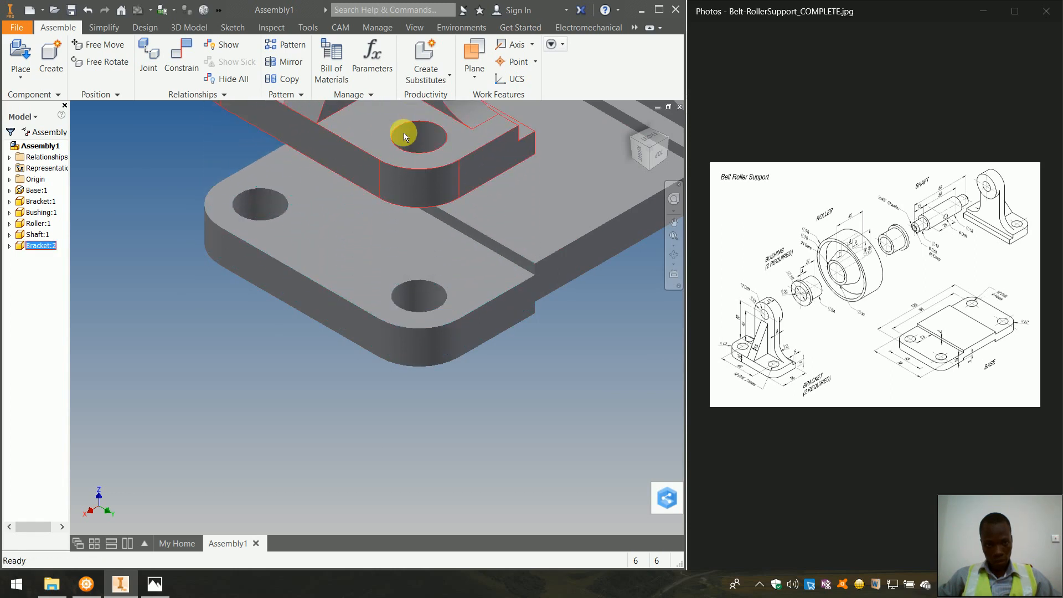
{"action": "left_click", "coordinate": [180, 64]}
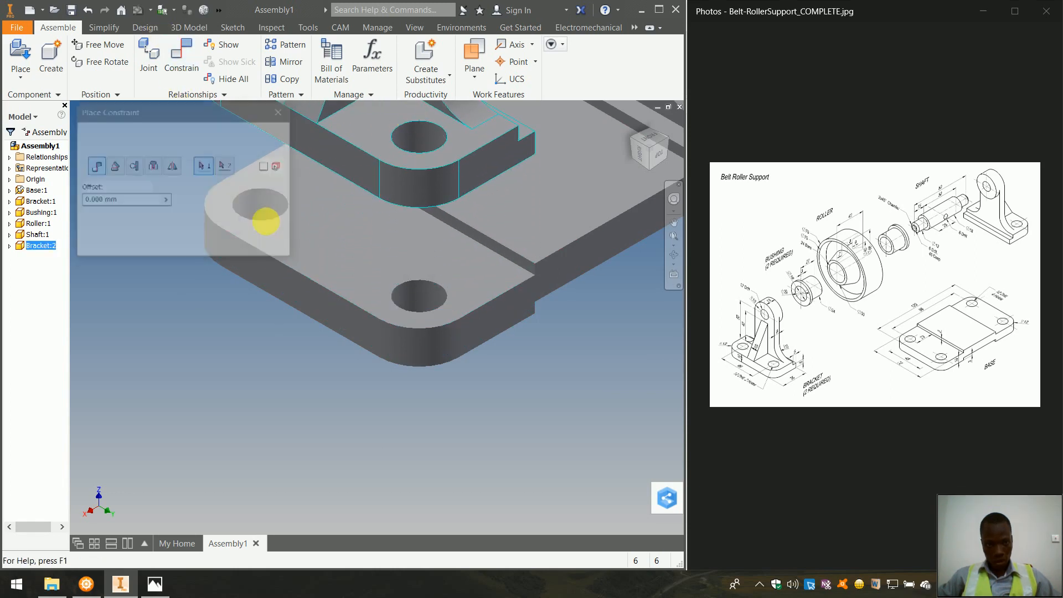
{"action": "left_click", "coordinate": [328, 261]}
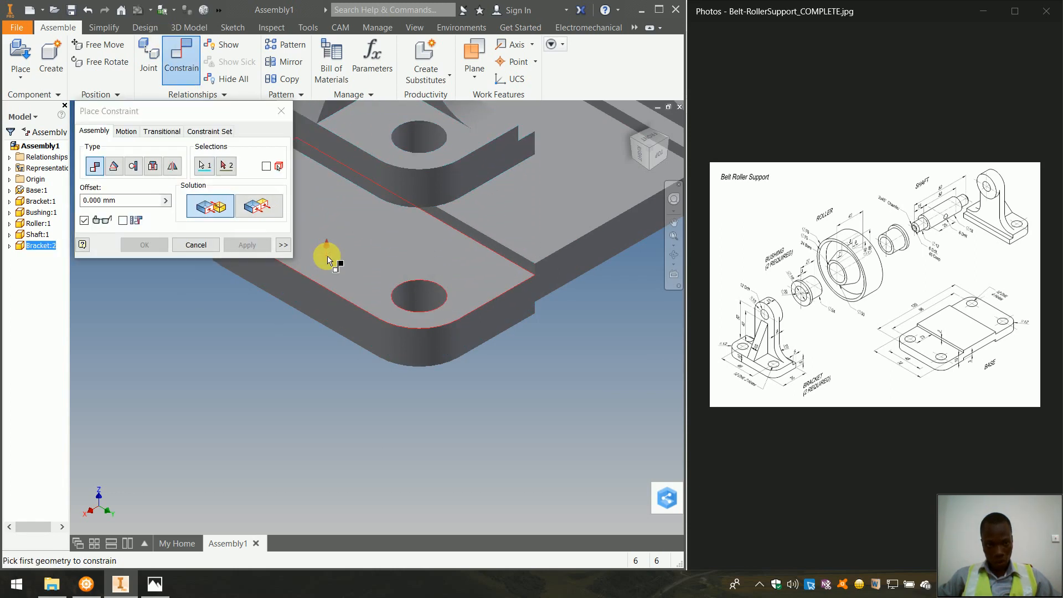
{"action": "left_click", "coordinate": [653, 167]}
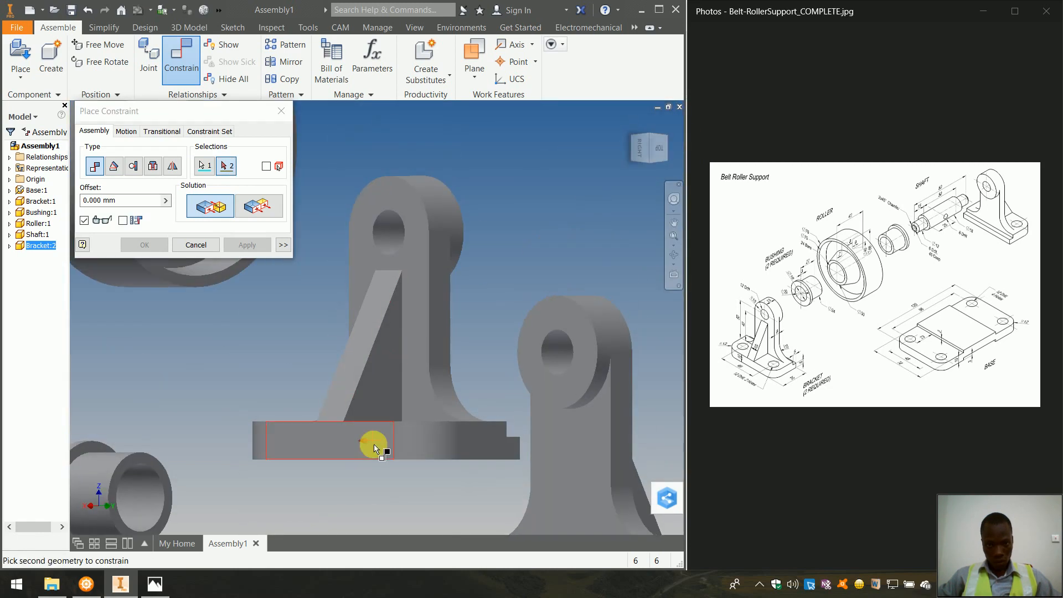
{"action": "left_click", "coordinate": [655, 164]}
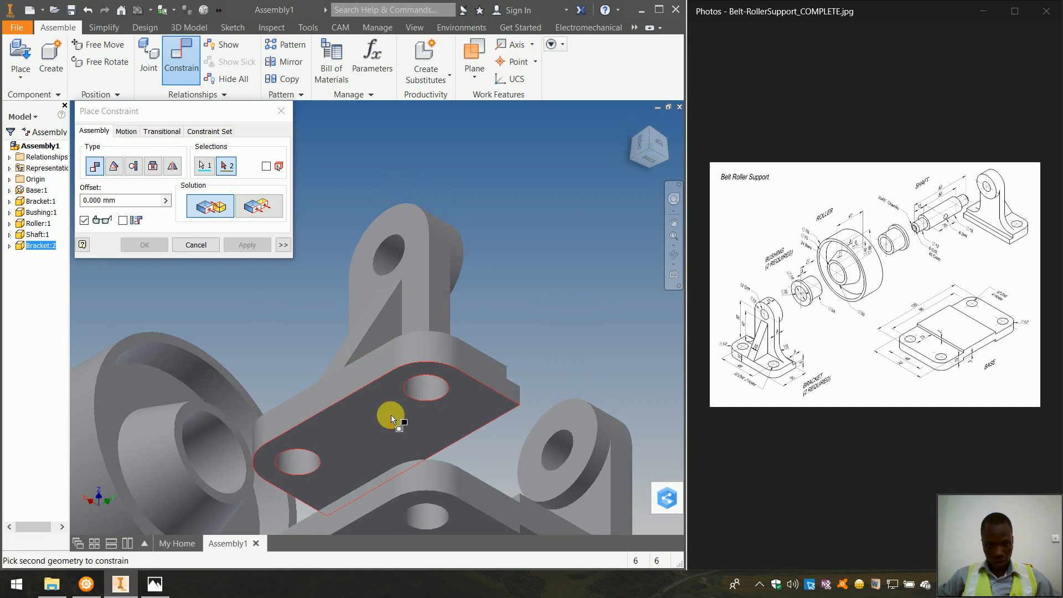
{"action": "left_click", "coordinate": [391, 414]}
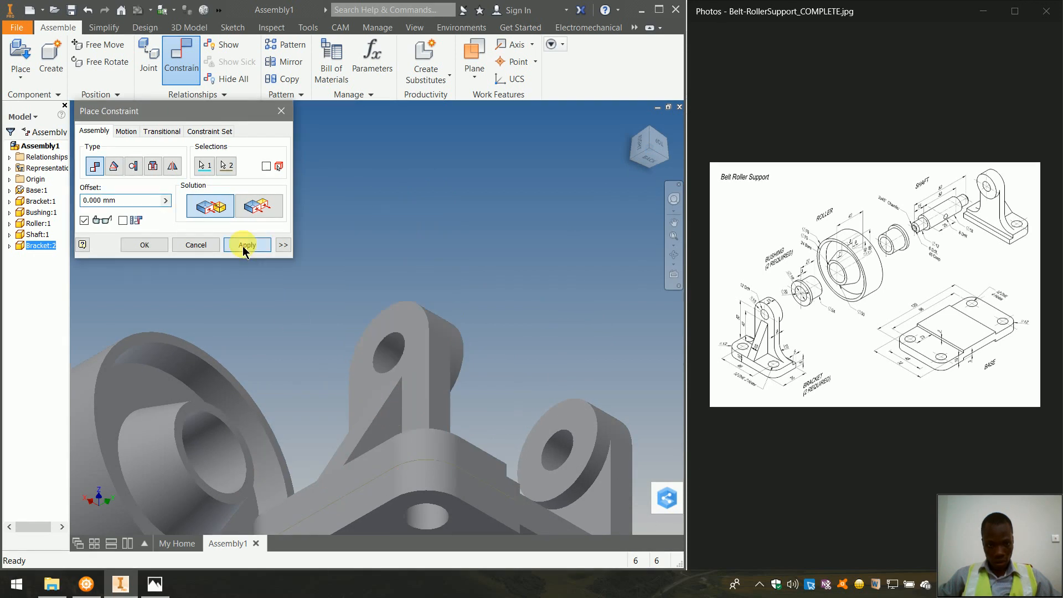
{"action": "left_click", "coordinate": [245, 246]}
{"action": "left_click", "coordinate": [637, 123]}
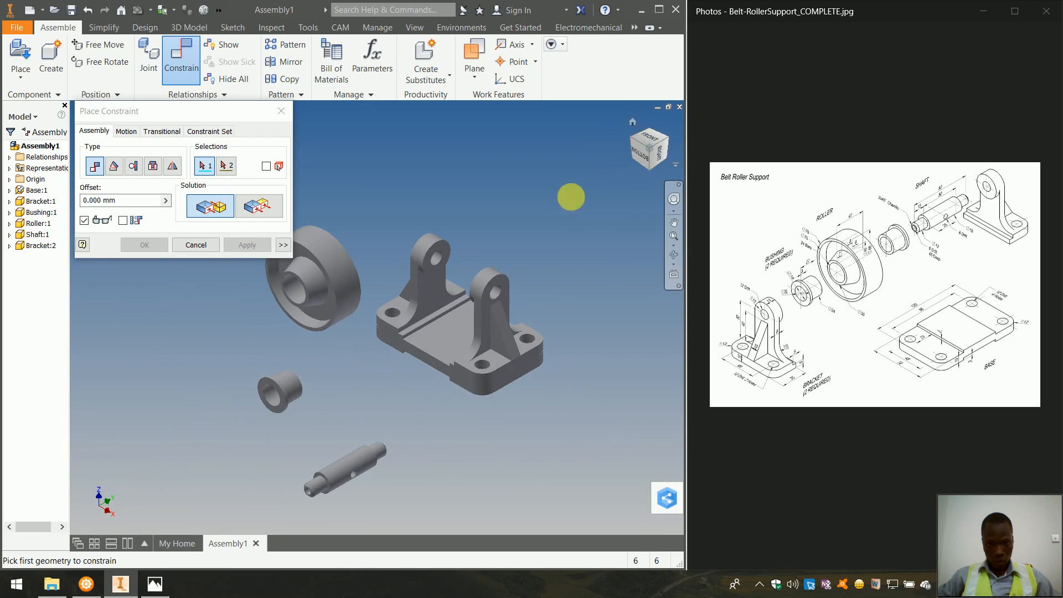
Mate the axis of the roller's central bore with the bushing's axis at 0 mm offset.
{"action": "left_click", "coordinate": [211, 240]}
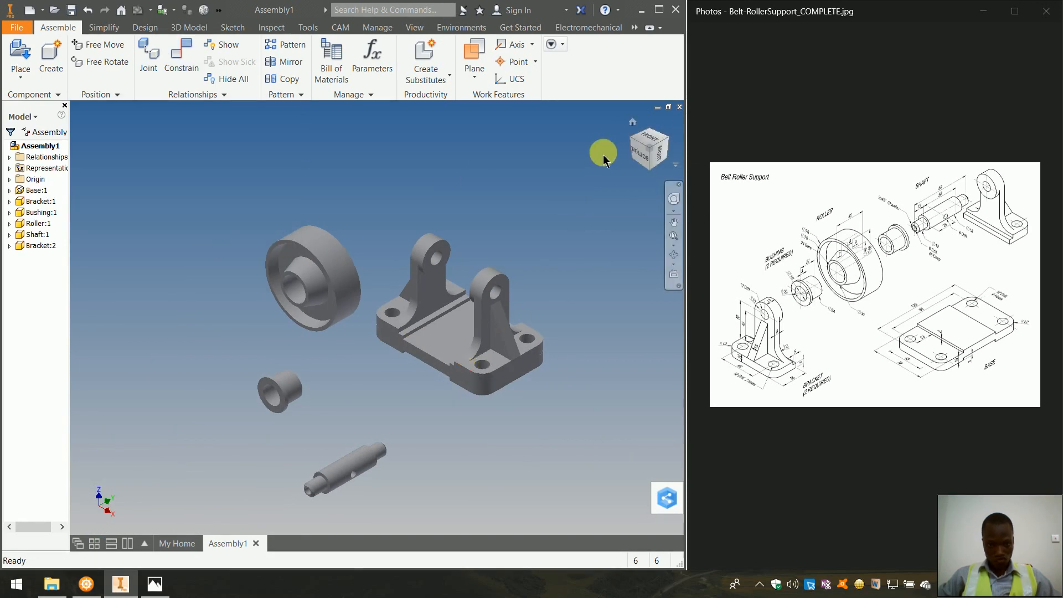
{"action": "left_click", "coordinate": [633, 139]}
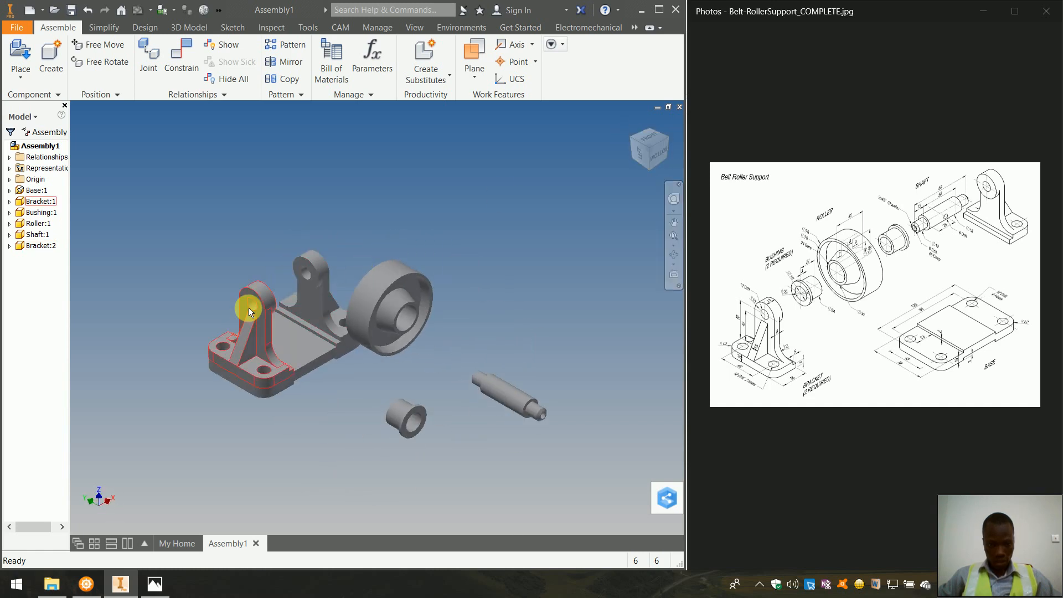
{"action": "scroll", "coordinate": [248, 308], "scroll_direction": "up", "scroll_amount": 3}
{"action": "scroll", "coordinate": [247, 308], "scroll_direction": "down", "scroll_amount": 3}
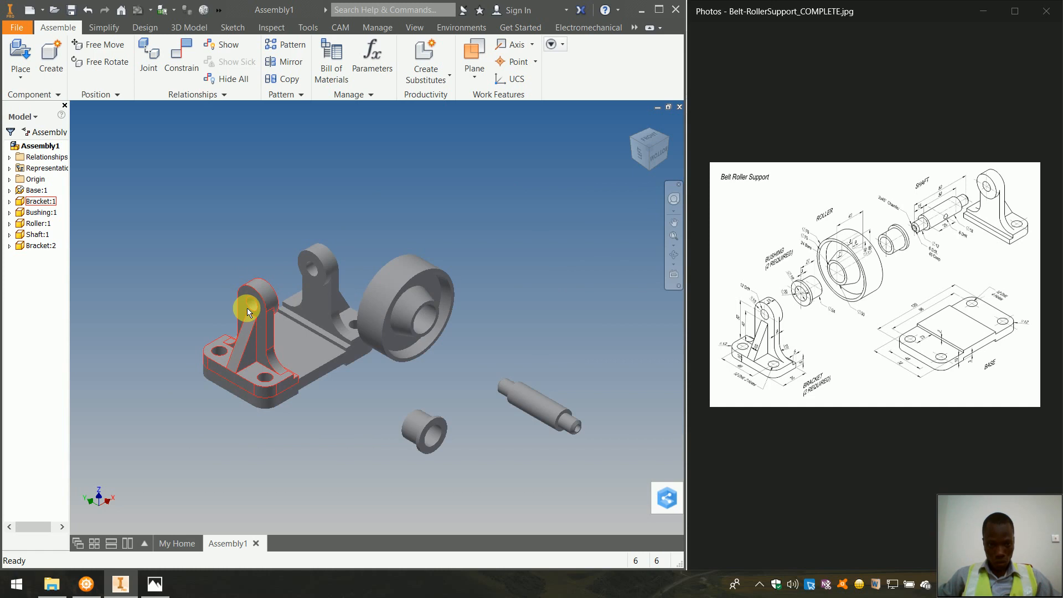
{"action": "scroll", "coordinate": [427, 451], "scroll_direction": "up", "scroll_amount": 5}
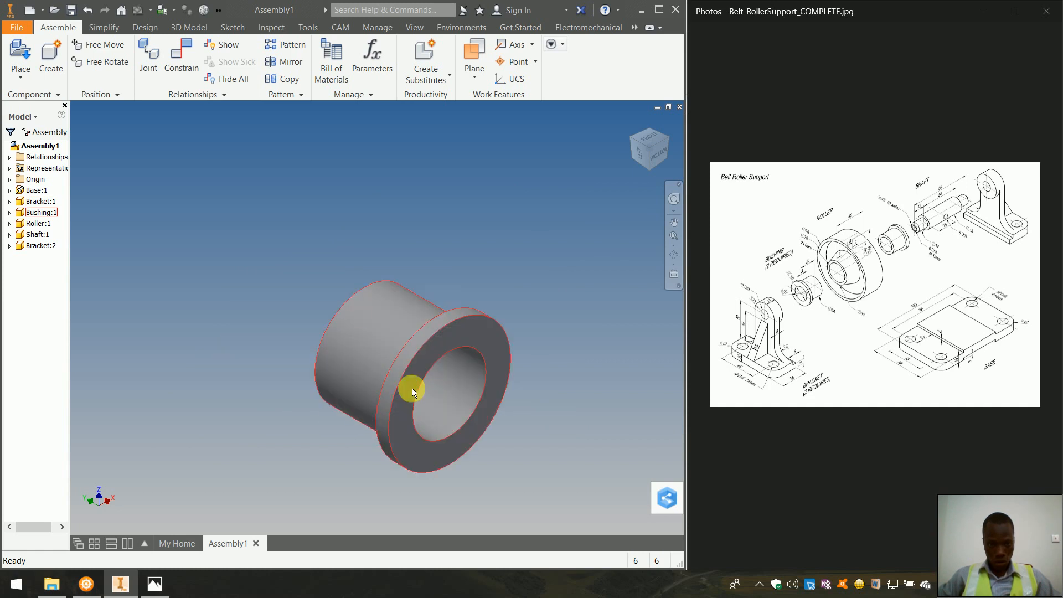
{"action": "scroll", "coordinate": [357, 306], "scroll_direction": "down", "scroll_amount": 5}
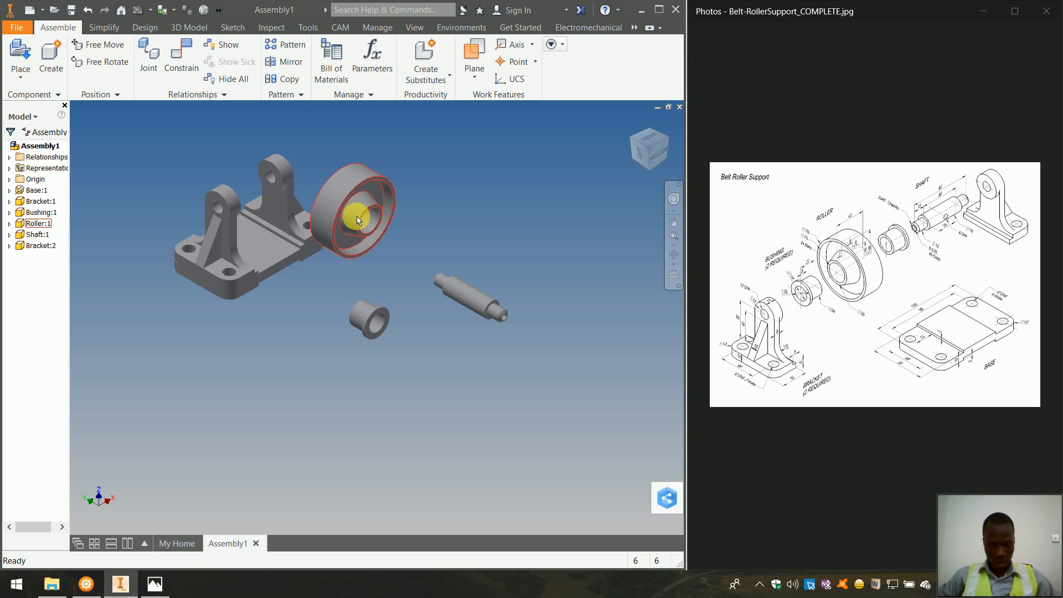
{"action": "scroll", "coordinate": [361, 221], "scroll_direction": "up", "scroll_amount": 5}
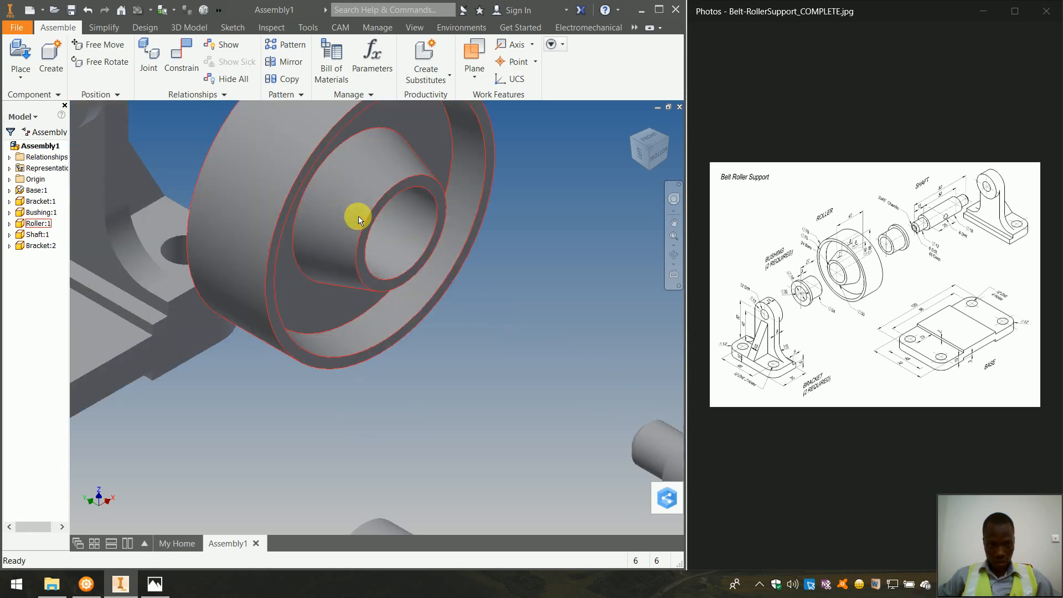
{"action": "left_click", "coordinate": [195, 68]}
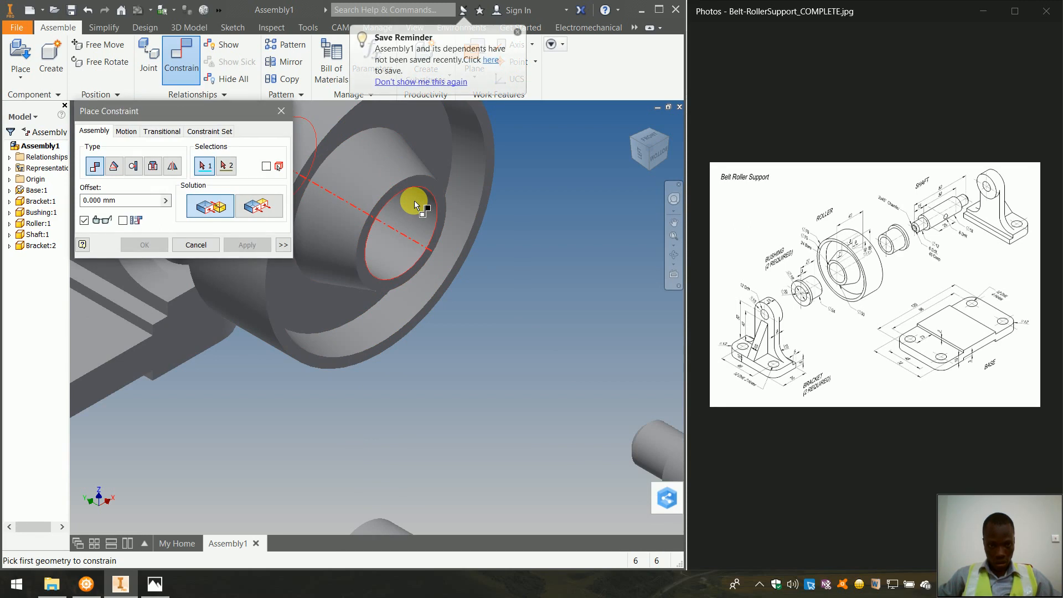
{"action": "mouse_move", "coordinate": [432, 222]}
{"action": "left_click", "coordinate": [433, 220]}
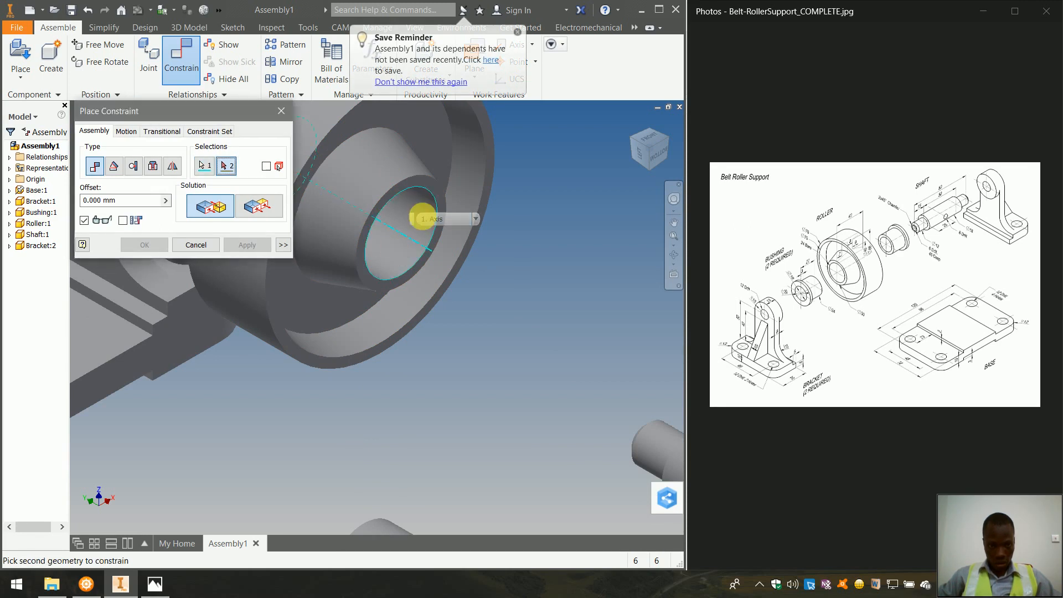
{"action": "scroll", "coordinate": [434, 210], "scroll_direction": "up", "scroll_amount": 4}
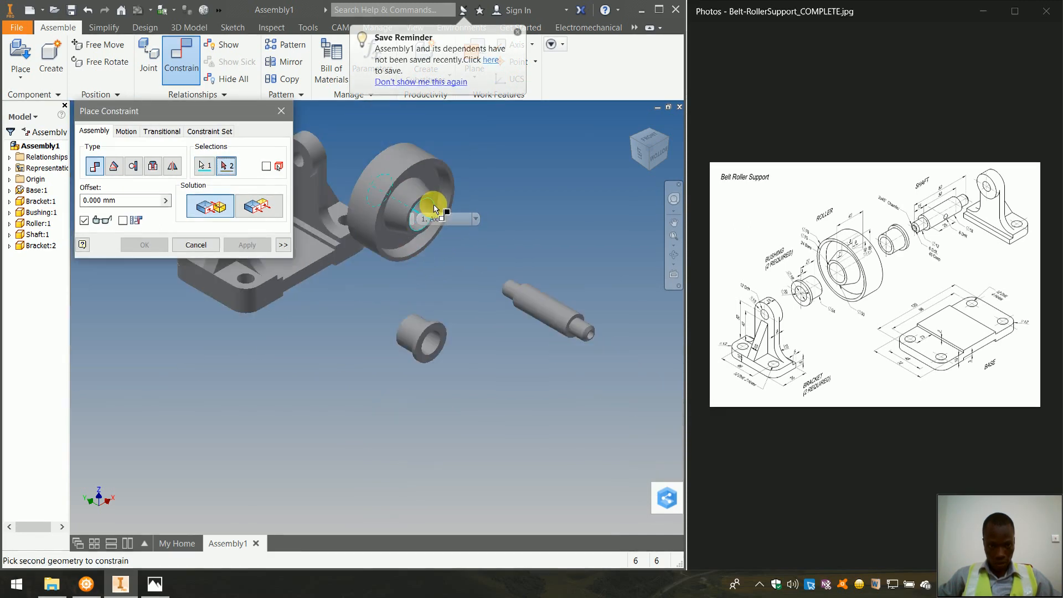
{"action": "left_click", "coordinate": [411, 335]}
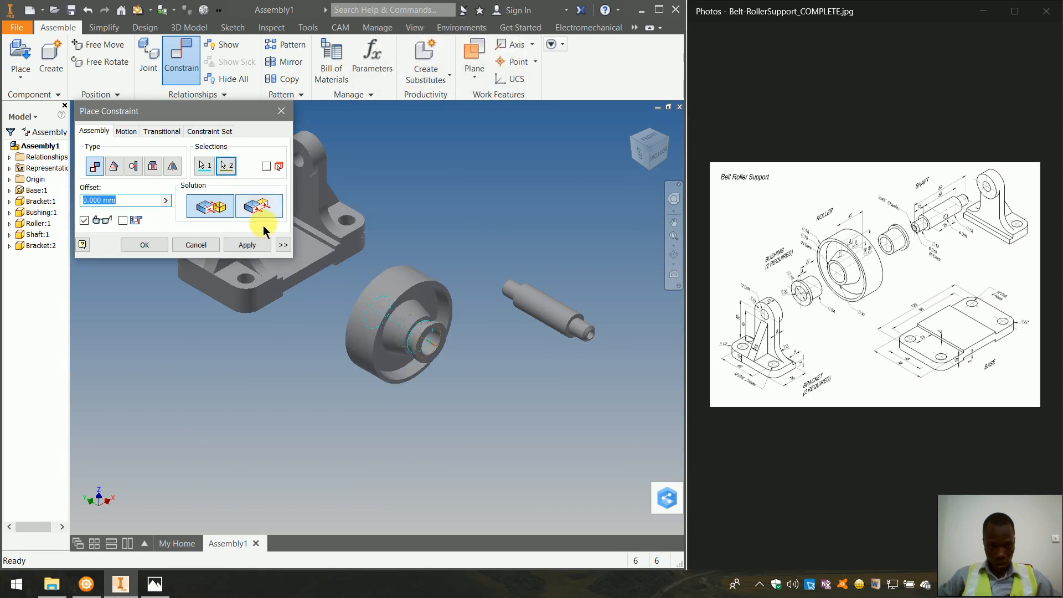
{"action": "left_click", "coordinate": [250, 247]}
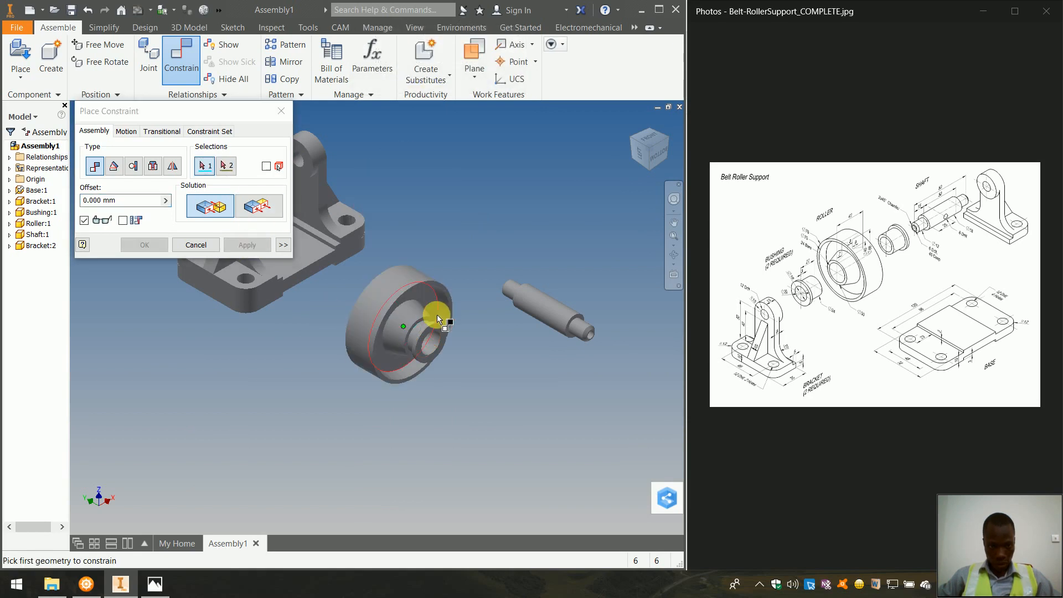
Mate the roller's hub end face to the inner face of the bushing's flange with a 0 mm offset.
{"action": "scroll", "coordinate": [437, 314], "scroll_direction": "down", "scroll_amount": 6}
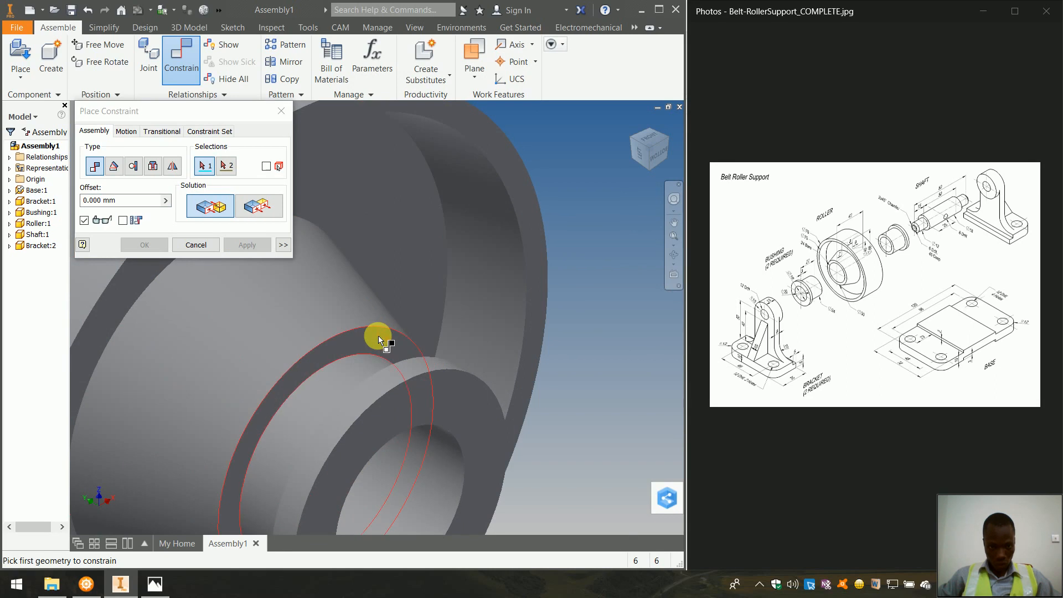
{"action": "left_click", "coordinate": [378, 335]}
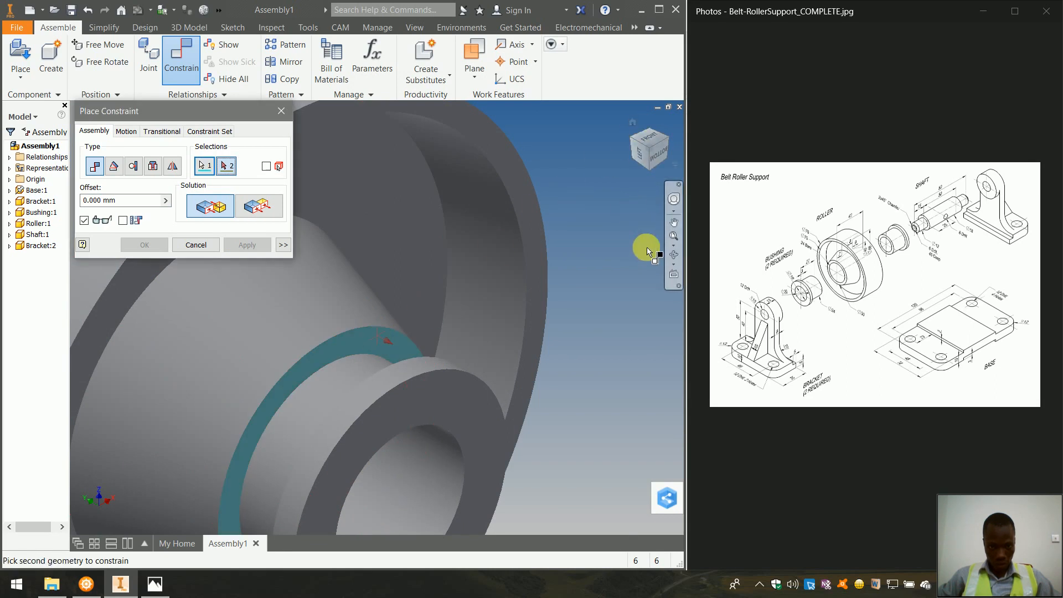
{"action": "left_click", "coordinate": [674, 254]}
{"action": "left_click_drag", "start_coordinate": [414, 387], "coordinate": [460, 353]}
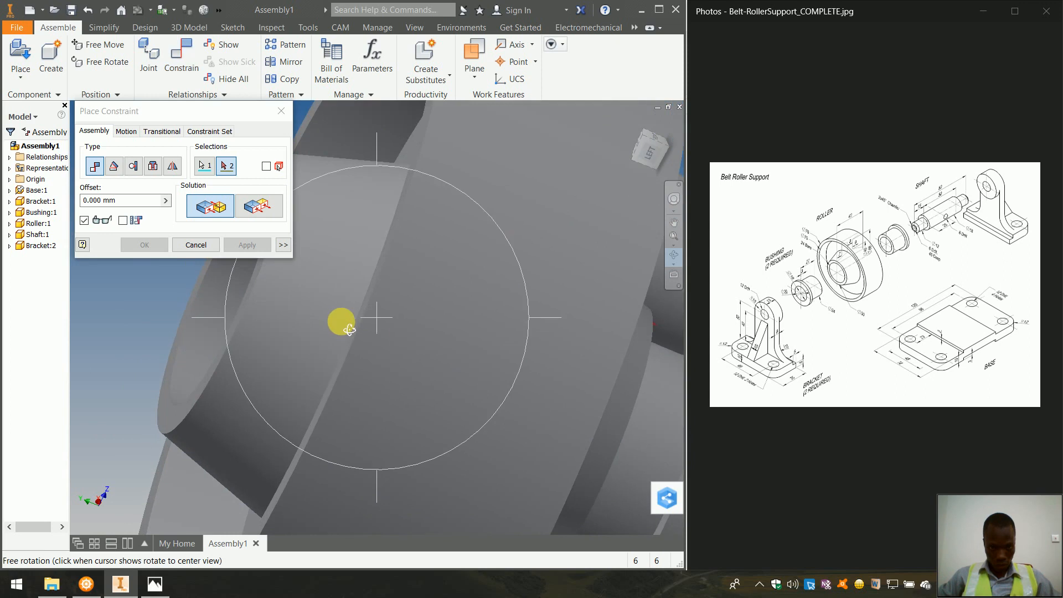
{"action": "scroll", "coordinate": [346, 324], "scroll_direction": "down", "scroll_amount": 5}
{"action": "left_click_drag", "start_coordinate": [370, 325], "coordinate": [364, 372]}
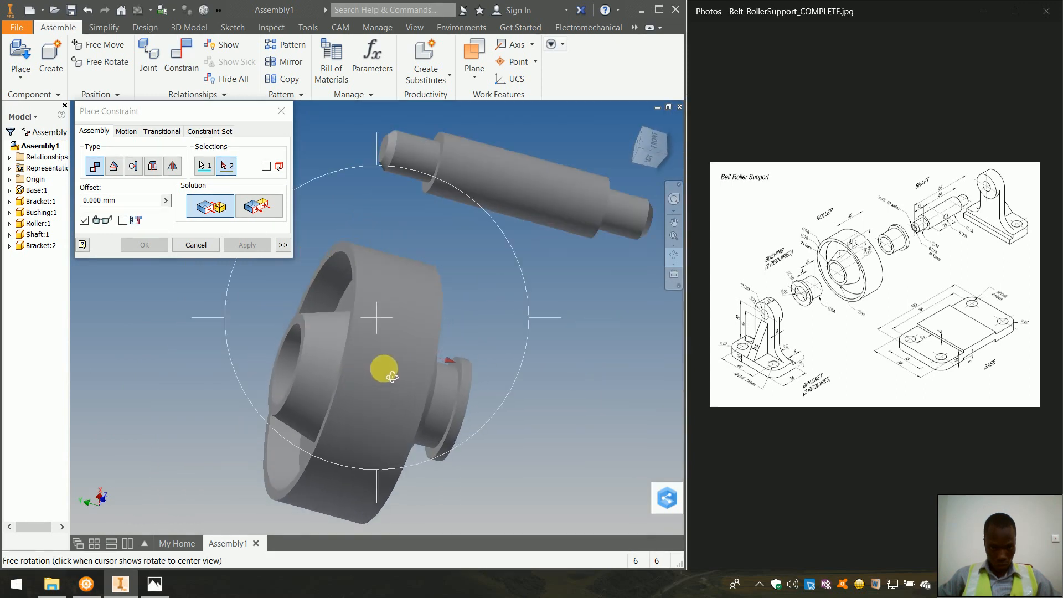
{"action": "key", "text": "Escape"}
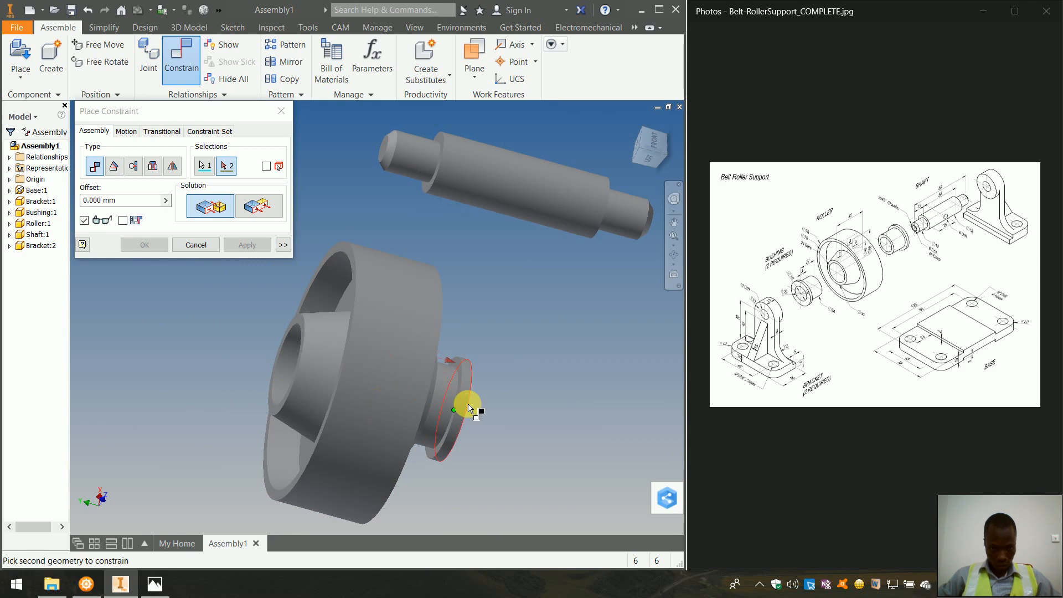
{"action": "scroll", "coordinate": [468, 408], "scroll_direction": "up", "scroll_amount": 5}
{"action": "scroll", "coordinate": [458, 339], "scroll_direction": "down", "scroll_amount": 4}
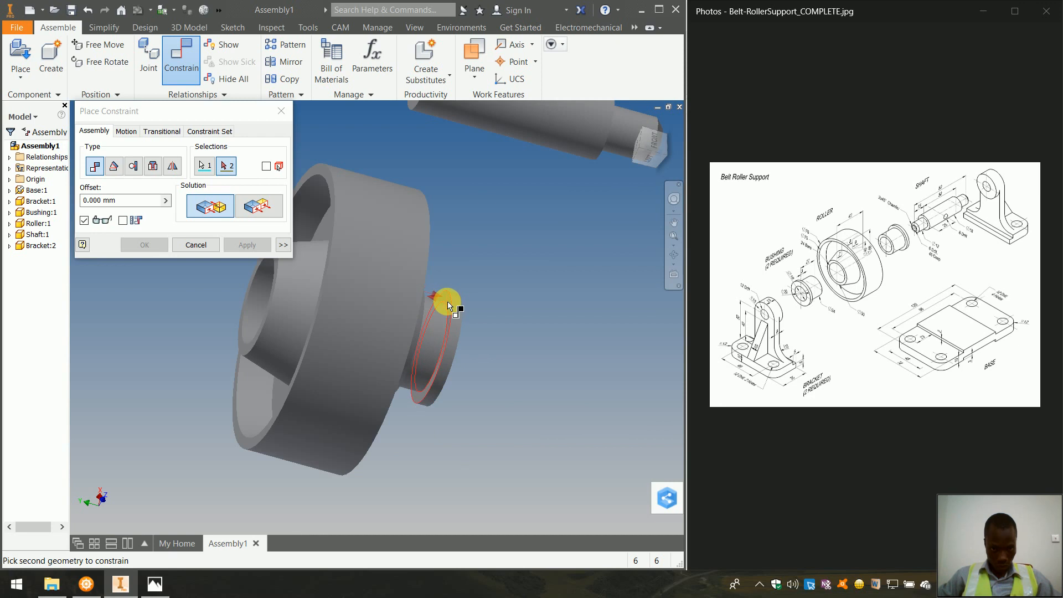
{"action": "left_click", "coordinate": [448, 303]}
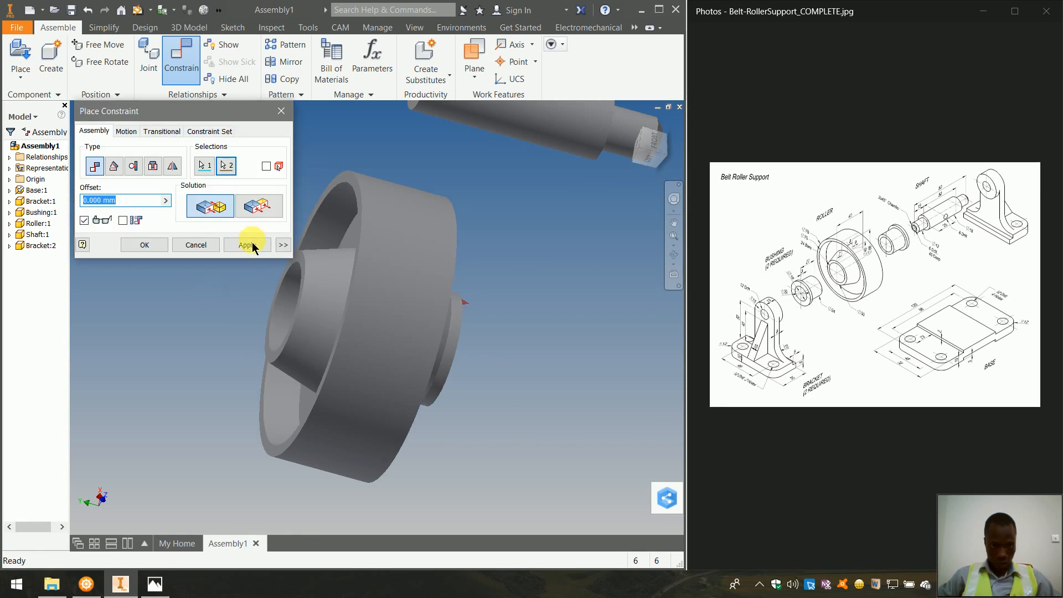
{"action": "left_click", "coordinate": [230, 249]}
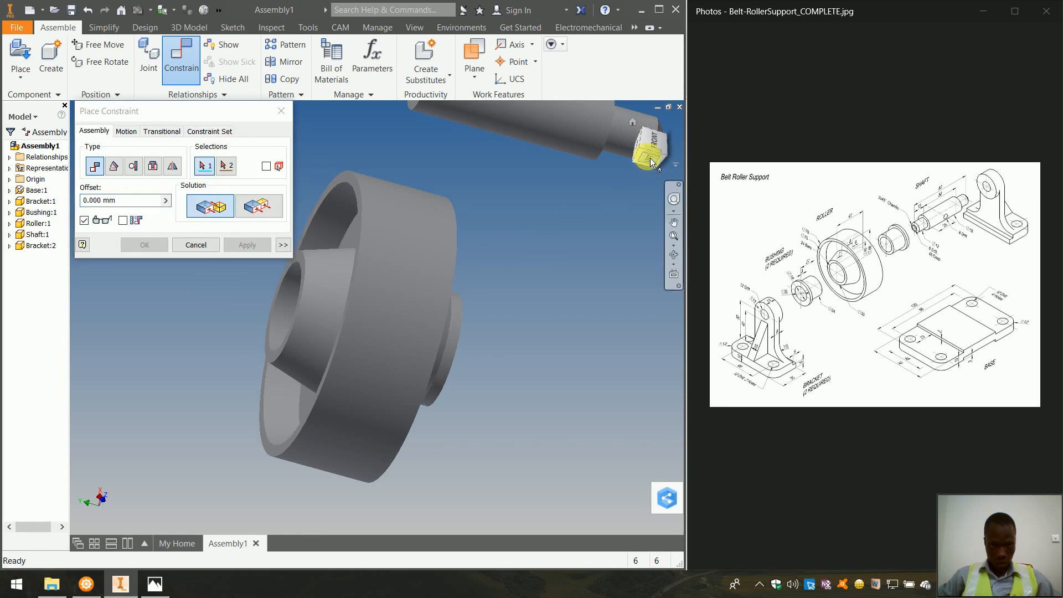
{"action": "left_click", "coordinate": [635, 127]}
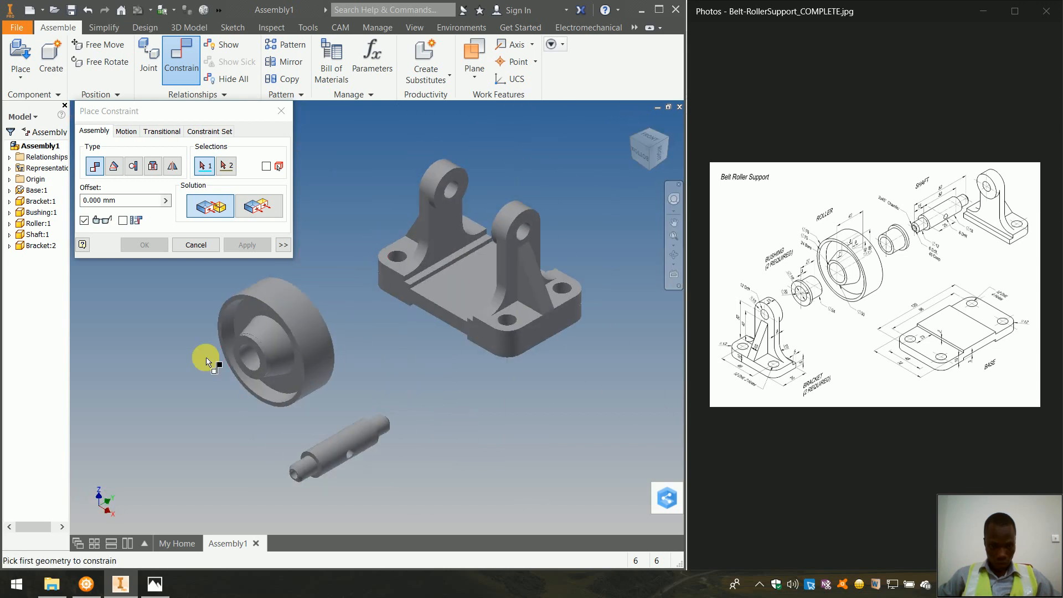
{"action": "key", "text": "Escape"}
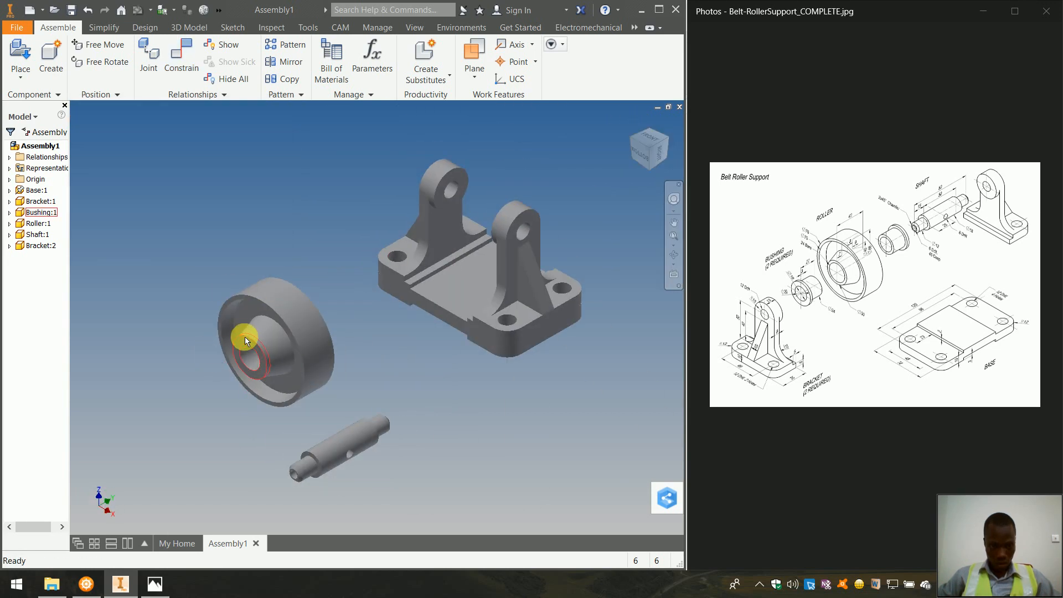
Place one more instance of the Bushing part in the open space between the roller and the brackets.
{"action": "left_click", "coordinate": [246, 337]}
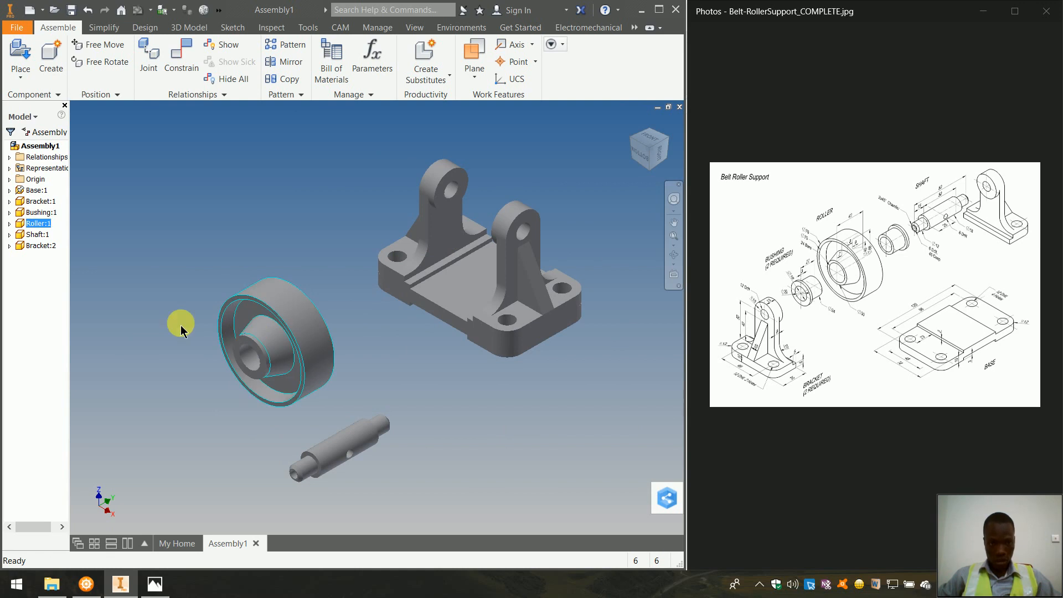
{"action": "left_click", "coordinate": [321, 241]}
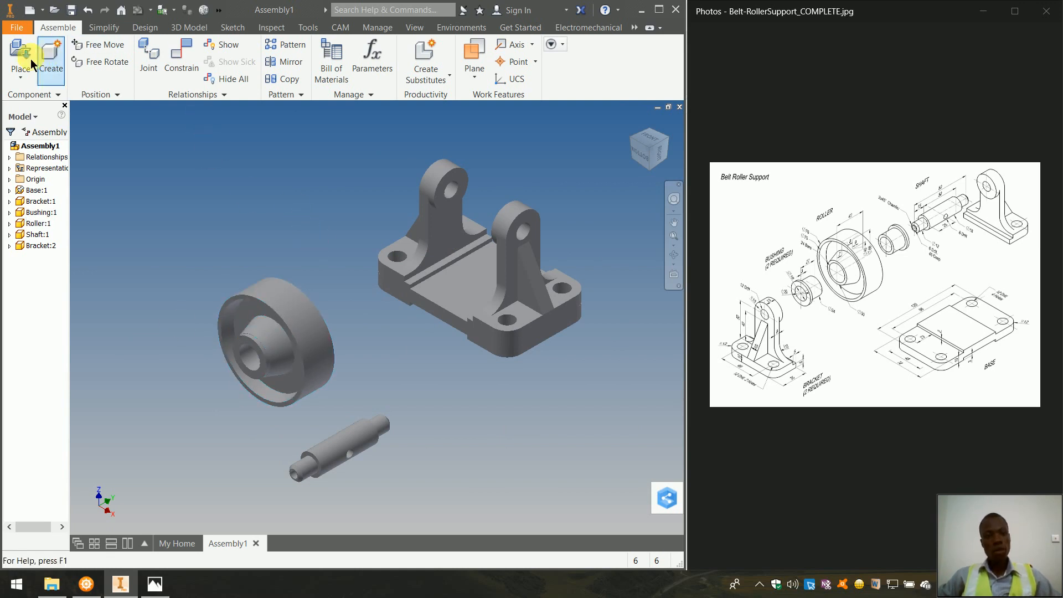
{"action": "left_click", "coordinate": [11, 54]}
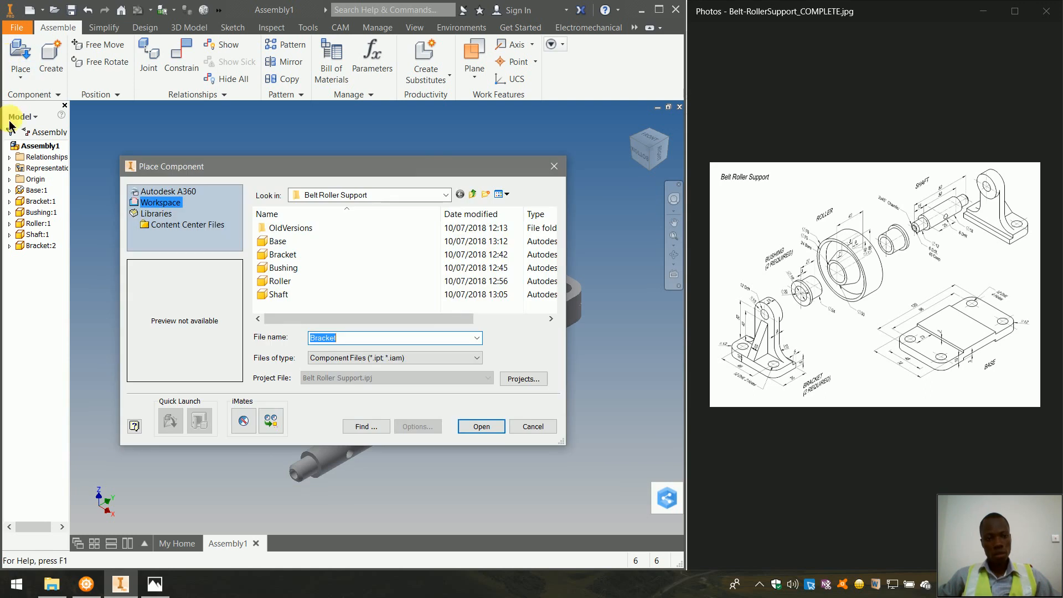
{"action": "double_click", "coordinate": [310, 273]}
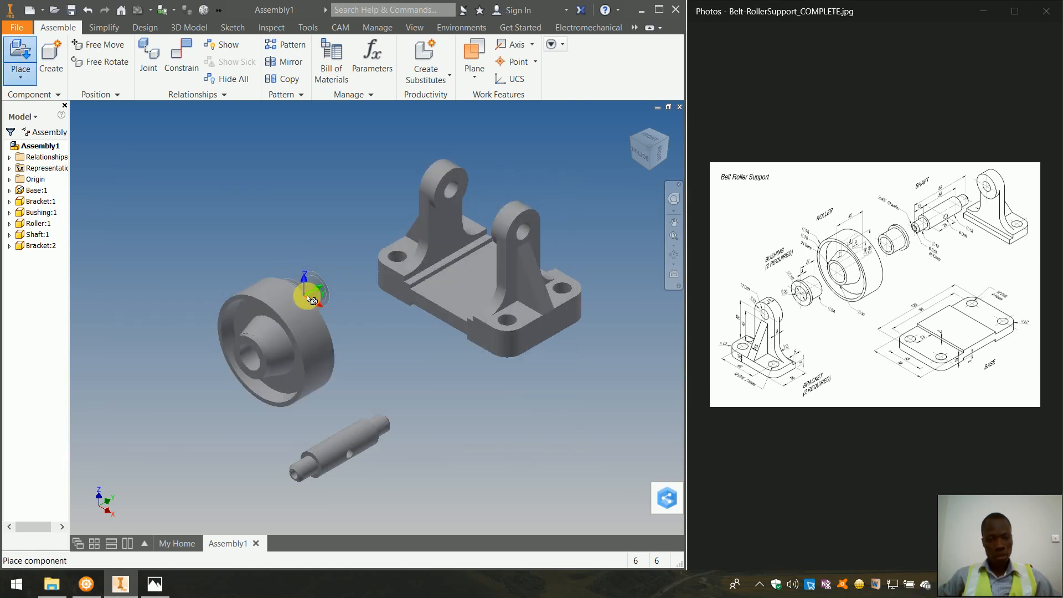
{"action": "left_click", "coordinate": [332, 283]}
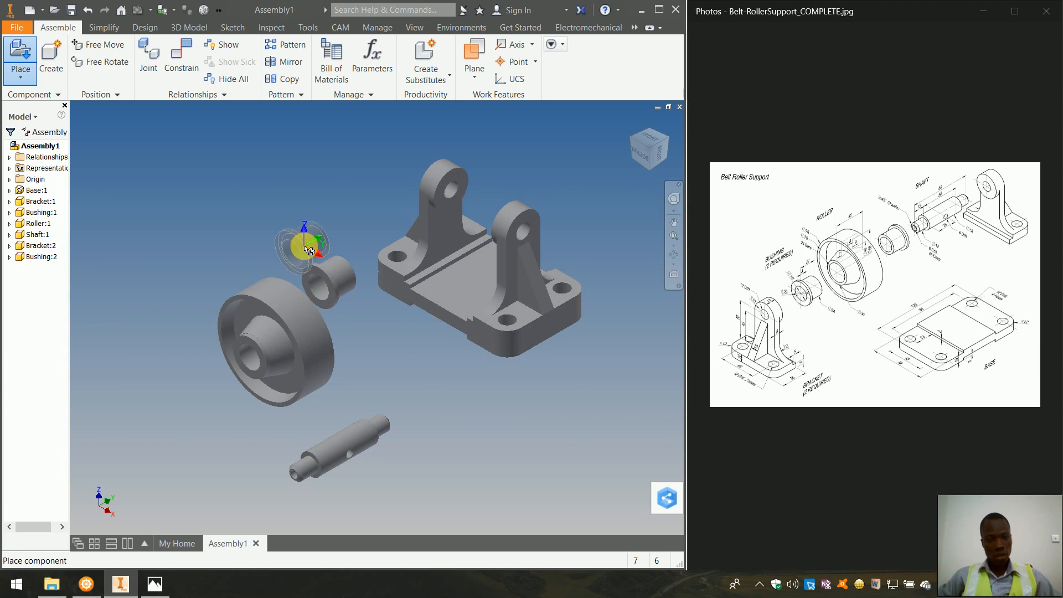
{"action": "key", "text": "Escape"}
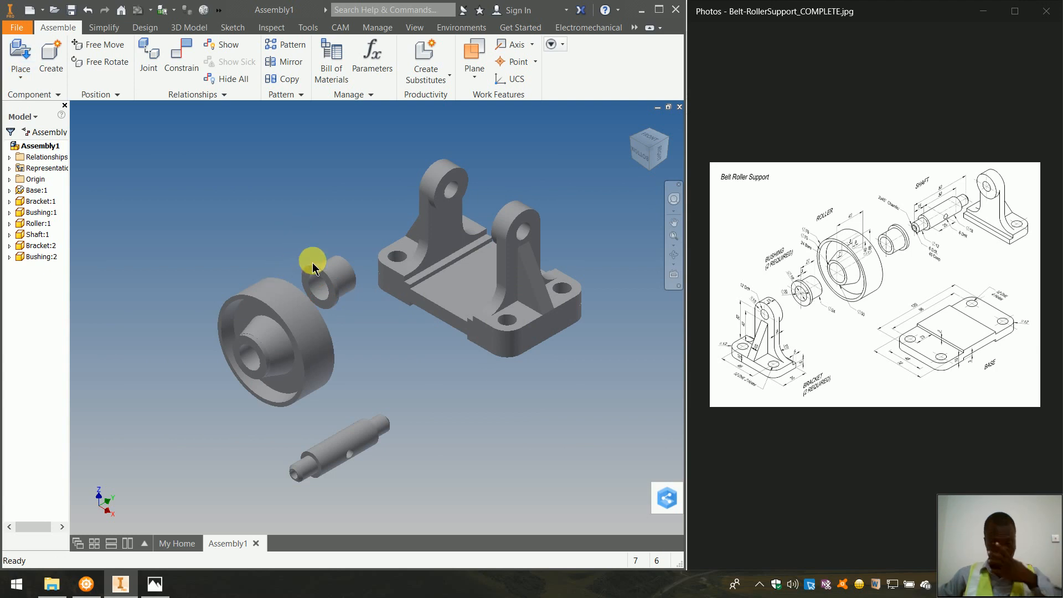
Mate the second bushing's axis with the roller's axis at 0 mm offset.
{"action": "left_click", "coordinate": [196, 74]}
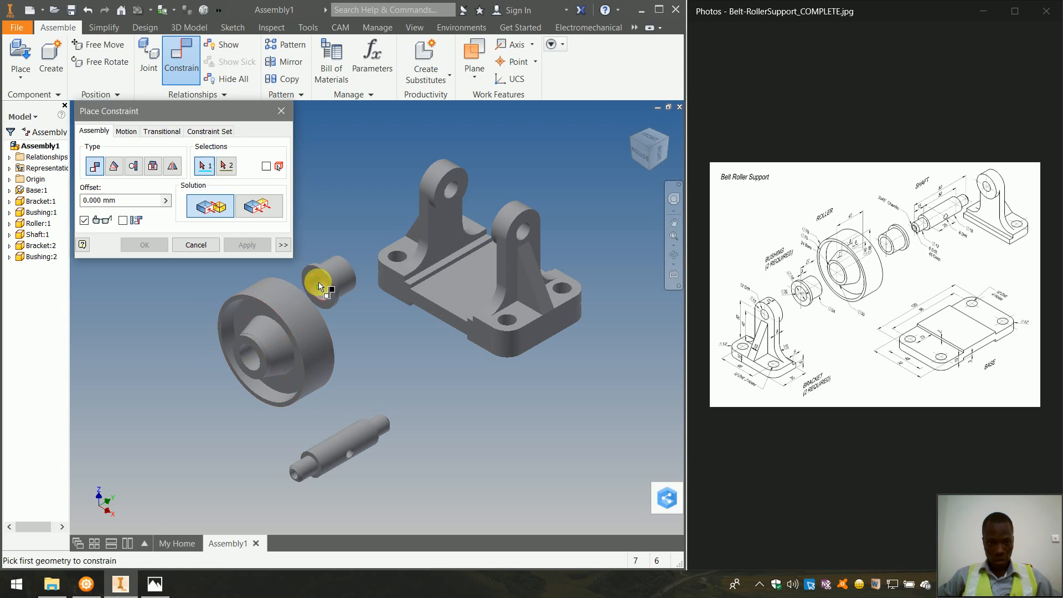
{"action": "left_click", "coordinate": [340, 273]}
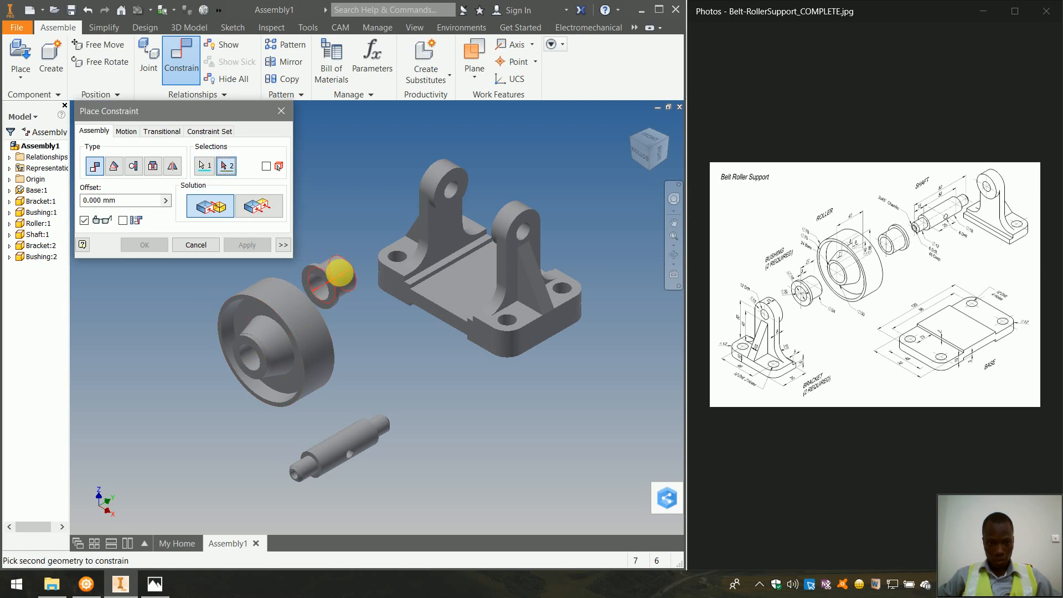
{"action": "left_click", "coordinate": [300, 328]}
{"action": "left_click", "coordinate": [237, 246]}
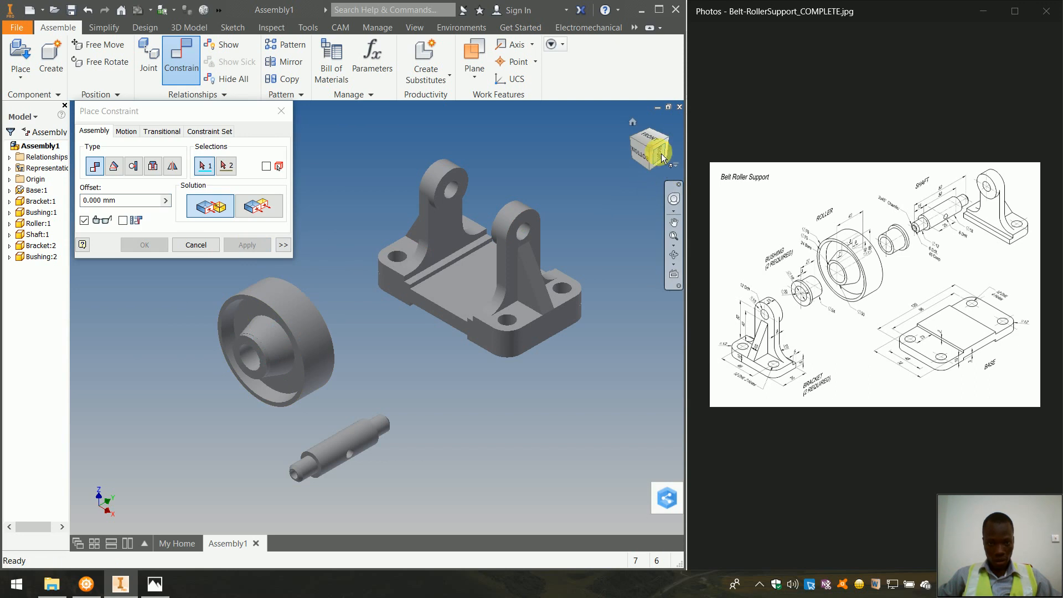
{"action": "left_click", "coordinate": [672, 139]}
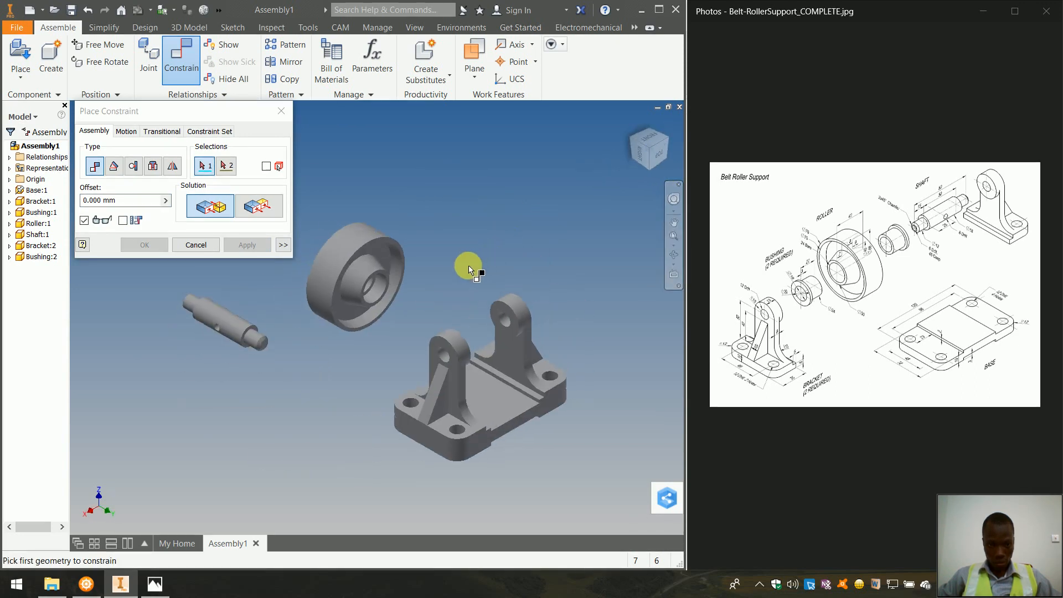
{"action": "key", "text": "Escape"}
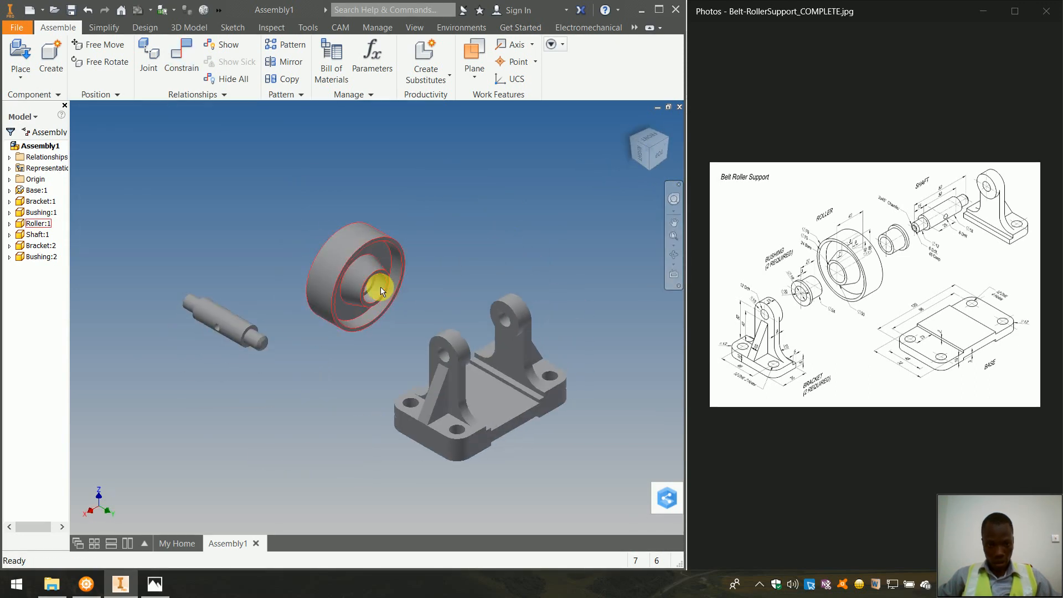
Mate the inner face of the second bushing's flange to the roller's free hub end face with a 0 mm offset.
{"action": "left_click_drag", "start_coordinate": [370, 295], "coordinate": [424, 366]}
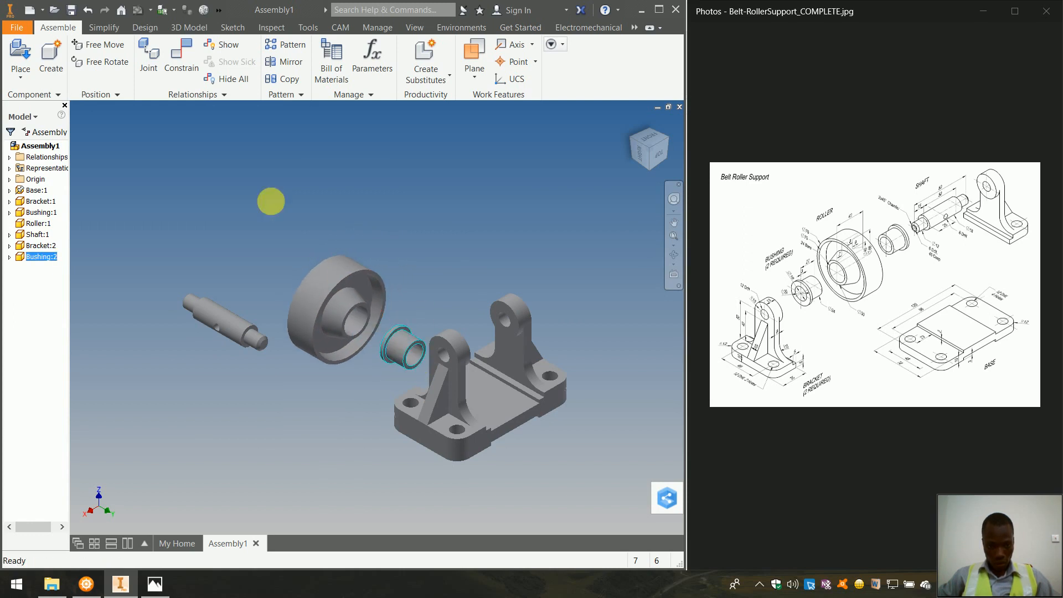
{"action": "left_click", "coordinate": [190, 69]}
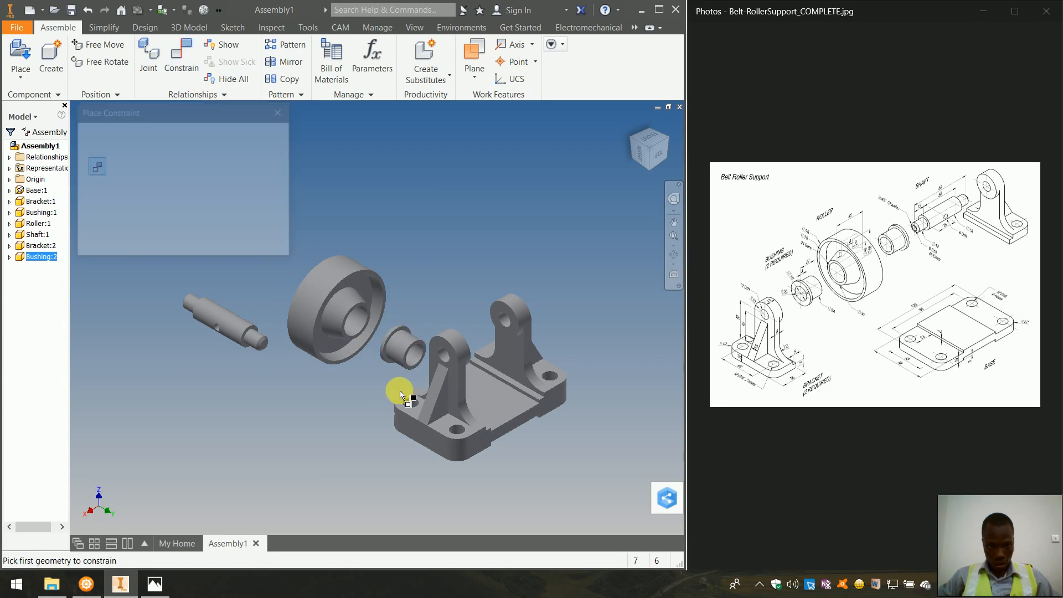
{"action": "scroll", "coordinate": [413, 349], "scroll_direction": "down", "scroll_amount": 8}
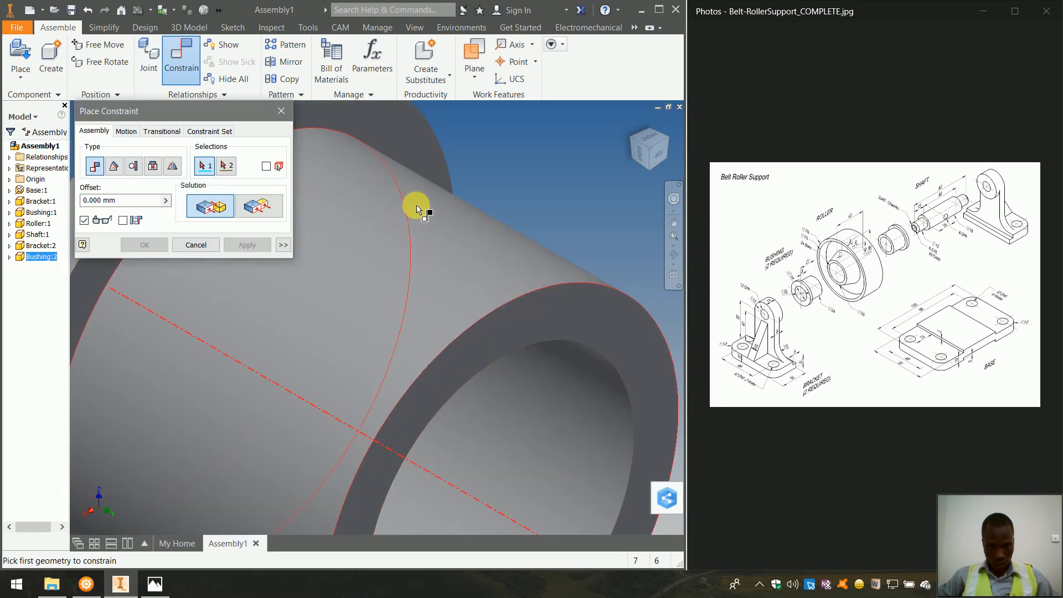
{"action": "left_click", "coordinate": [418, 165]}
{"action": "scroll", "coordinate": [446, 219], "scroll_direction": "up", "scroll_amount": 6}
{"action": "scroll", "coordinate": [434, 210], "scroll_direction": "down", "scroll_amount": 3}
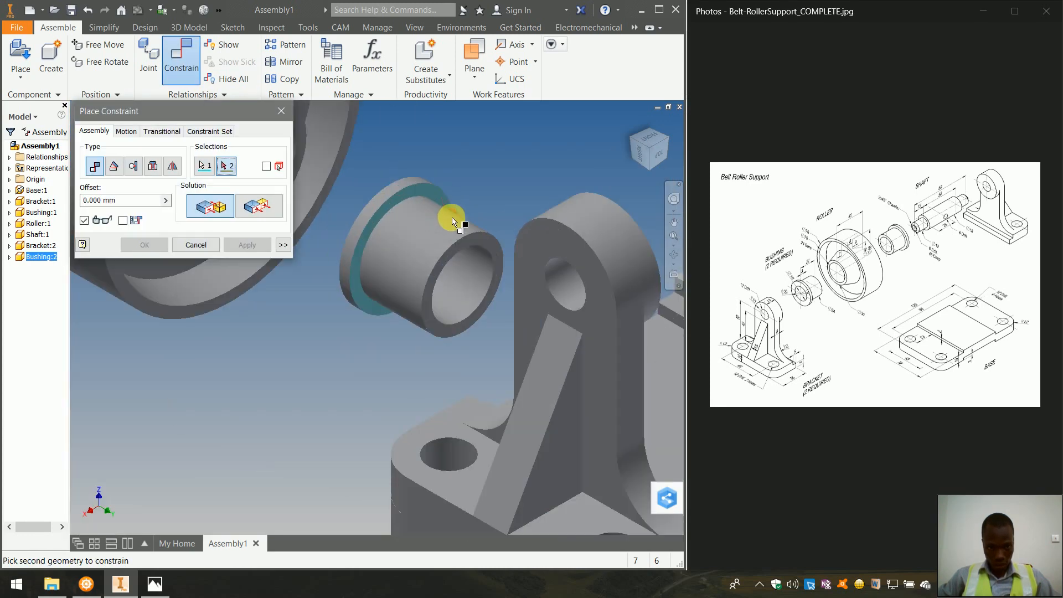
{"action": "scroll", "coordinate": [438, 212], "scroll_direction": "up", "scroll_amount": 2}
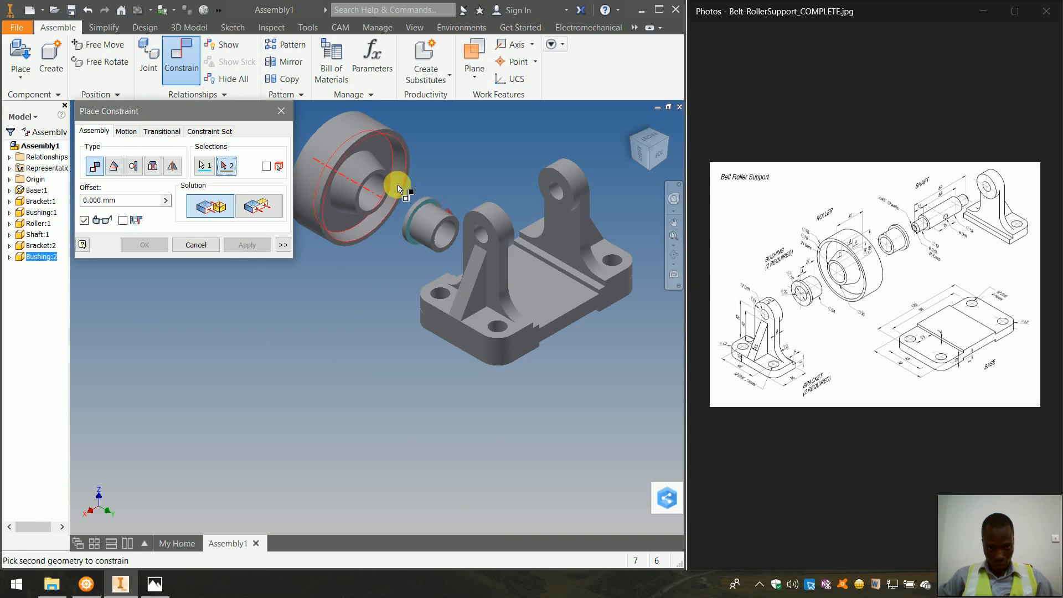
{"action": "scroll", "coordinate": [344, 145], "scroll_direction": "down", "scroll_amount": 6}
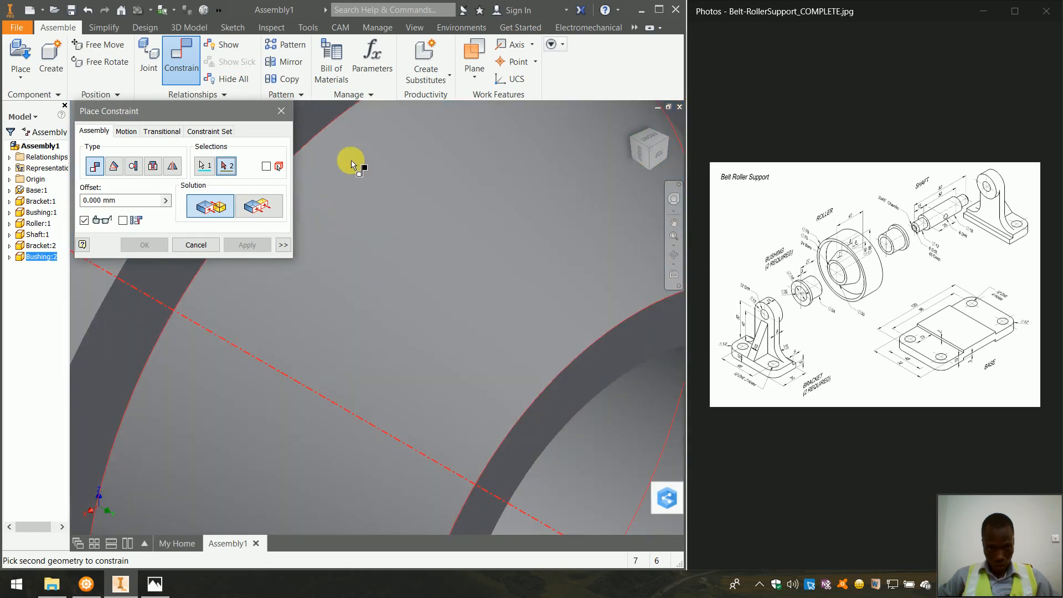
{"action": "scroll", "coordinate": [441, 353], "scroll_direction": "up", "scroll_amount": 5}
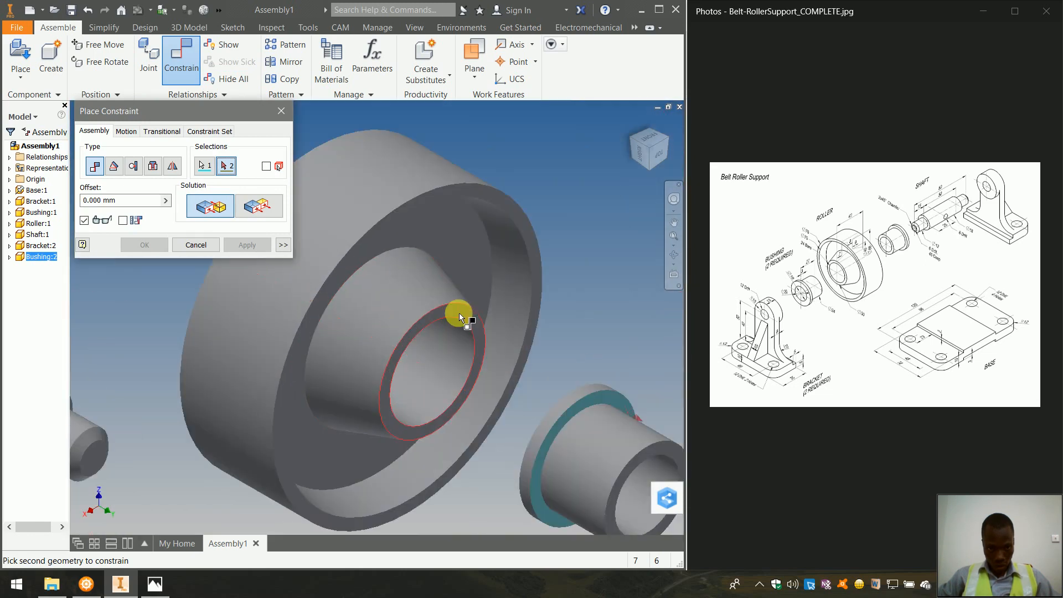
{"action": "left_click", "coordinate": [460, 313]}
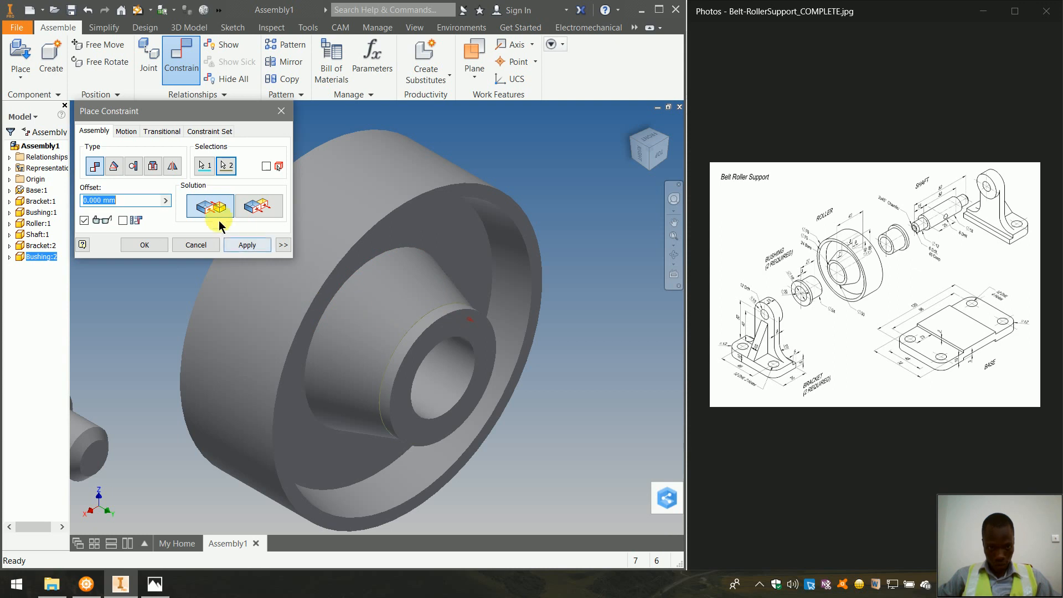
{"action": "left_click", "coordinate": [160, 244]}
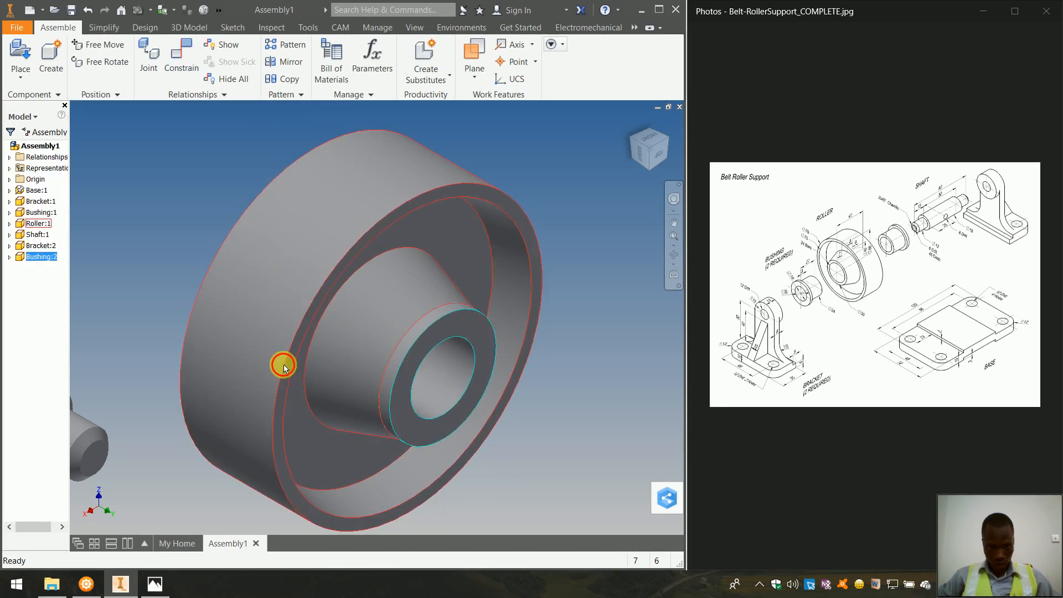
Inspect the roller from its opposite sides, checking how both bushings sit against the hub ends.
{"action": "scroll", "coordinate": [327, 304], "scroll_direction": "down", "scroll_amount": 5}
{"action": "left_click", "coordinate": [328, 303]}
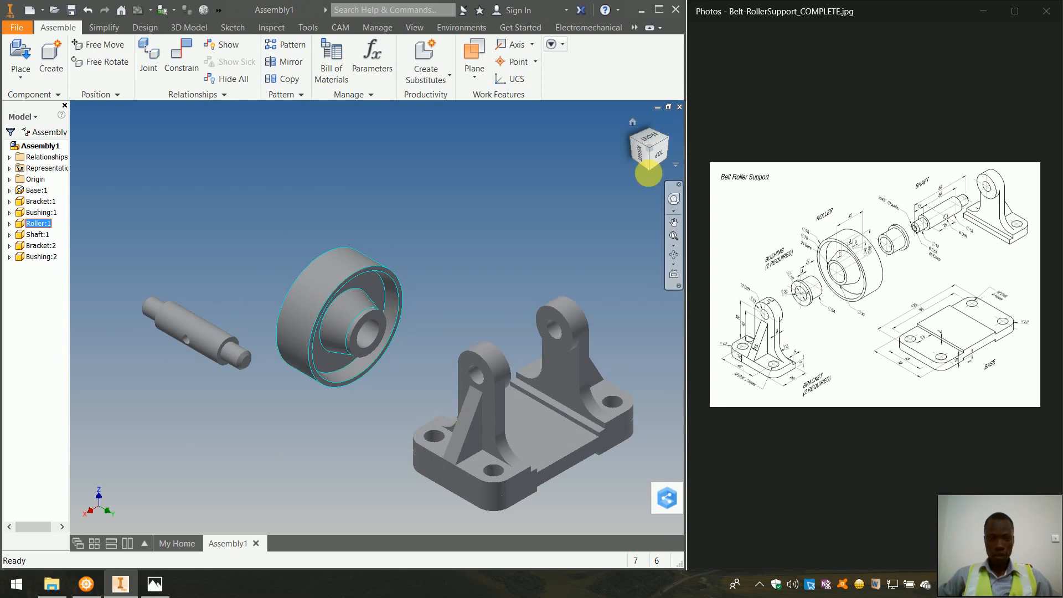
{"action": "left_click", "coordinate": [642, 125]}
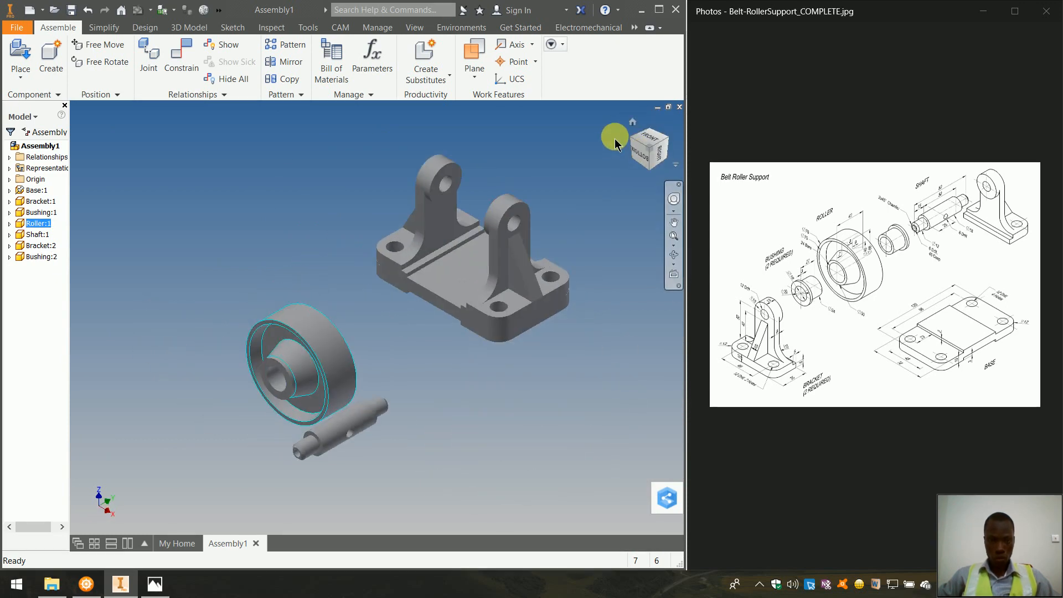
{"action": "left_click", "coordinate": [629, 139]}
{"action": "scroll", "coordinate": [393, 372], "scroll_direction": "up", "scroll_amount": 3}
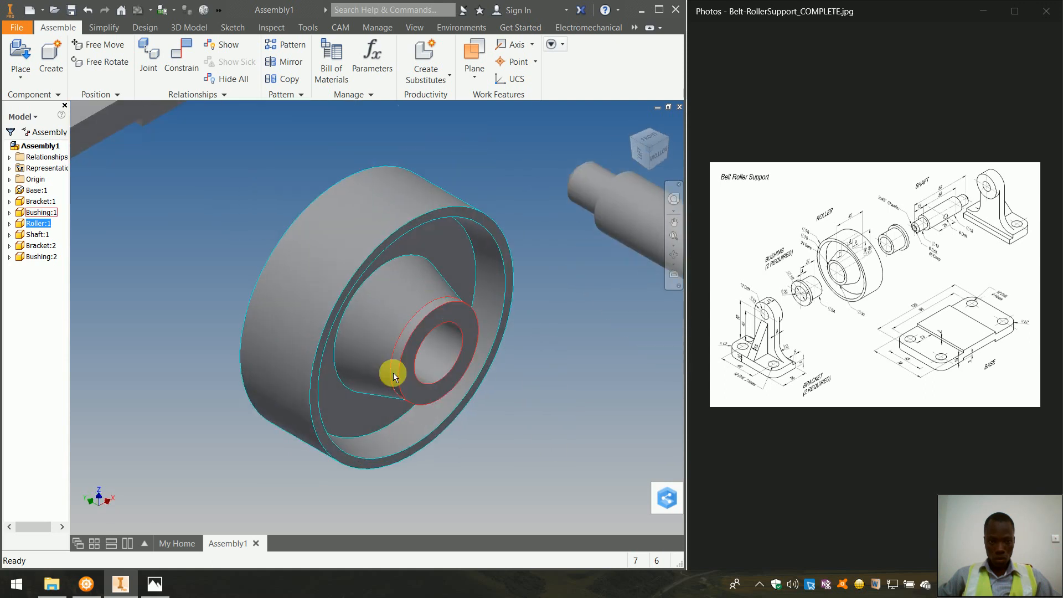
{"action": "scroll", "coordinate": [394, 376], "scroll_direction": "down", "scroll_amount": 8}
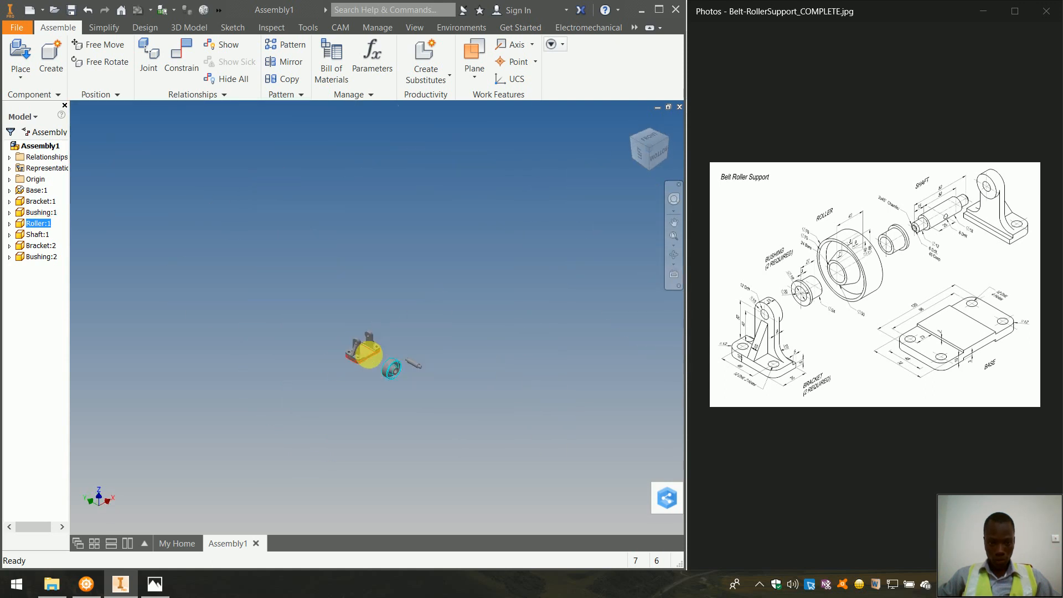
{"action": "scroll", "coordinate": [369, 360], "scroll_direction": "up", "scroll_amount": 6}
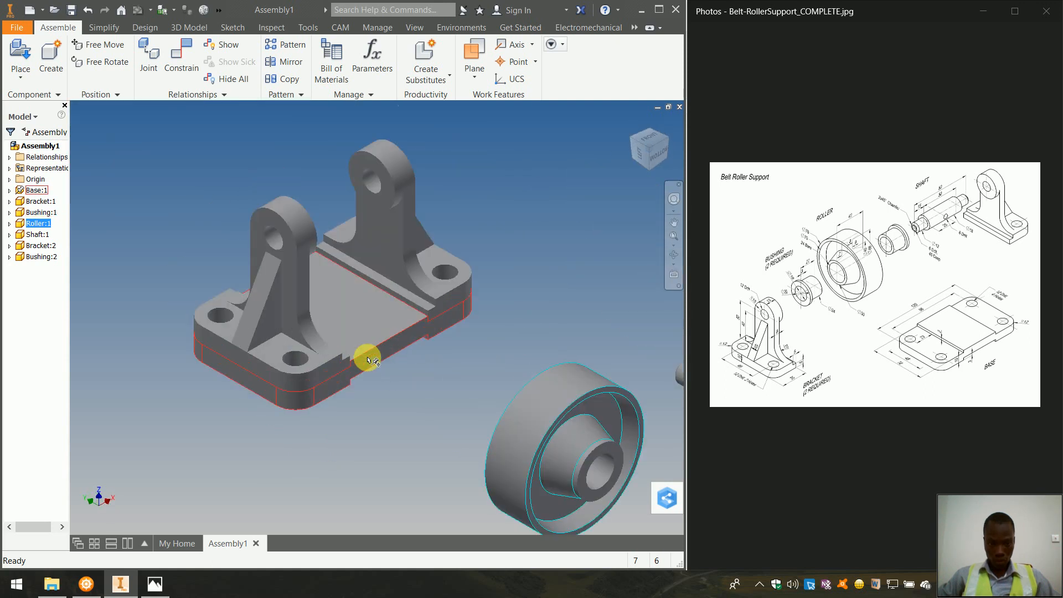
{"action": "scroll", "coordinate": [371, 359], "scroll_direction": "up", "scroll_amount": 3}
{"action": "scroll", "coordinate": [408, 273], "scroll_direction": "down", "scroll_amount": 6}
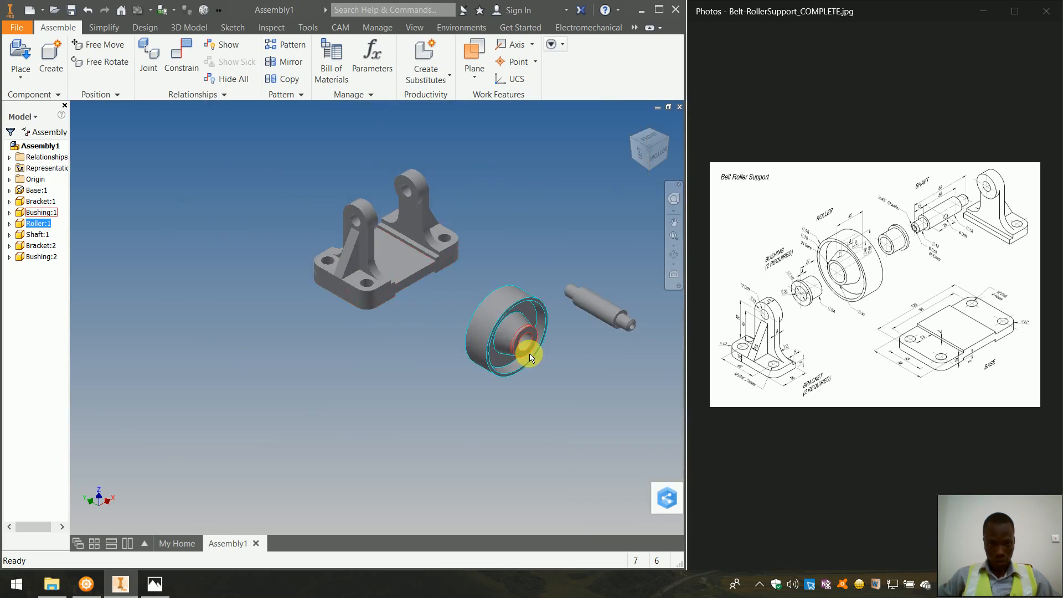
{"action": "scroll", "coordinate": [530, 357], "scroll_direction": "up", "scroll_amount": 5}
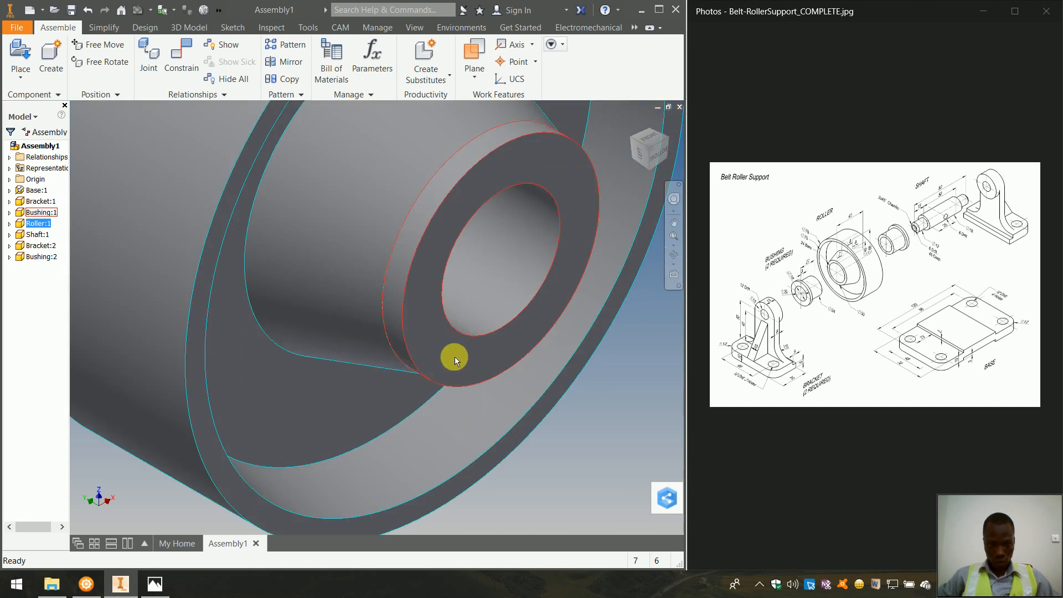
{"action": "scroll", "coordinate": [454, 359], "scroll_direction": "down", "scroll_amount": 2}
{"action": "scroll", "coordinate": [454, 359], "scroll_direction": "down", "scroll_amount": 7}
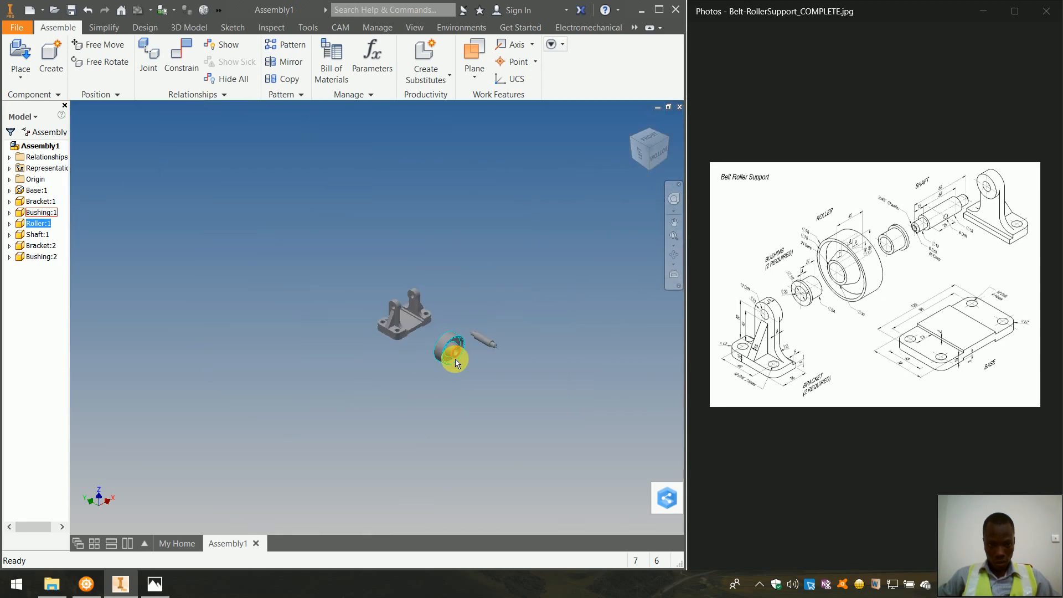
{"action": "scroll", "coordinate": [458, 362], "scroll_direction": "up", "scroll_amount": 6}
{"action": "scroll", "coordinate": [376, 293], "scroll_direction": "up", "scroll_amount": 2}
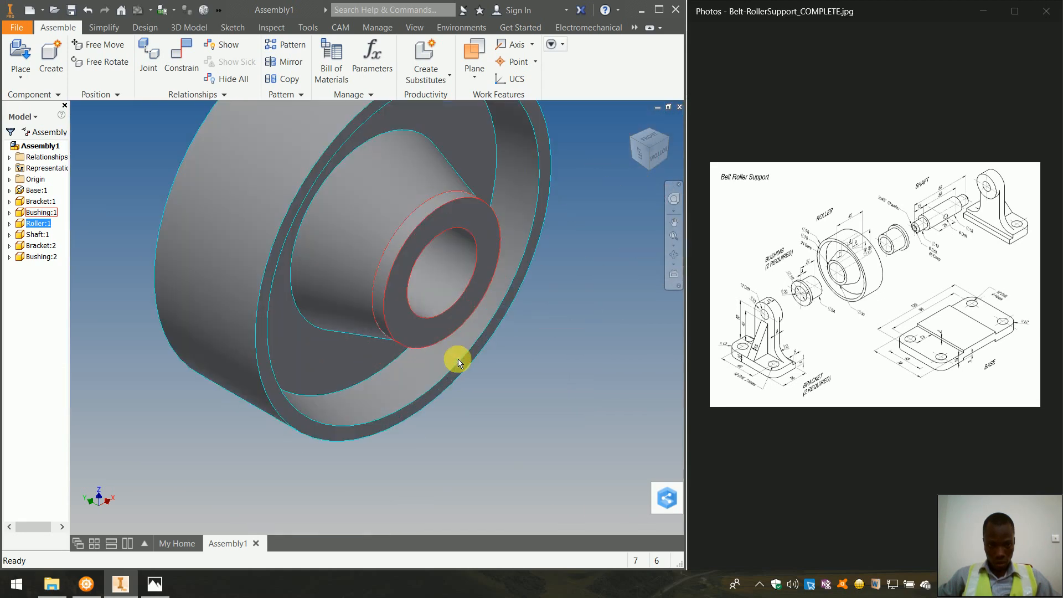
{"action": "scroll", "coordinate": [375, 294], "scroll_direction": "down", "scroll_amount": 6}
{"action": "scroll", "coordinate": [375, 293], "scroll_direction": "up", "scroll_amount": 5}
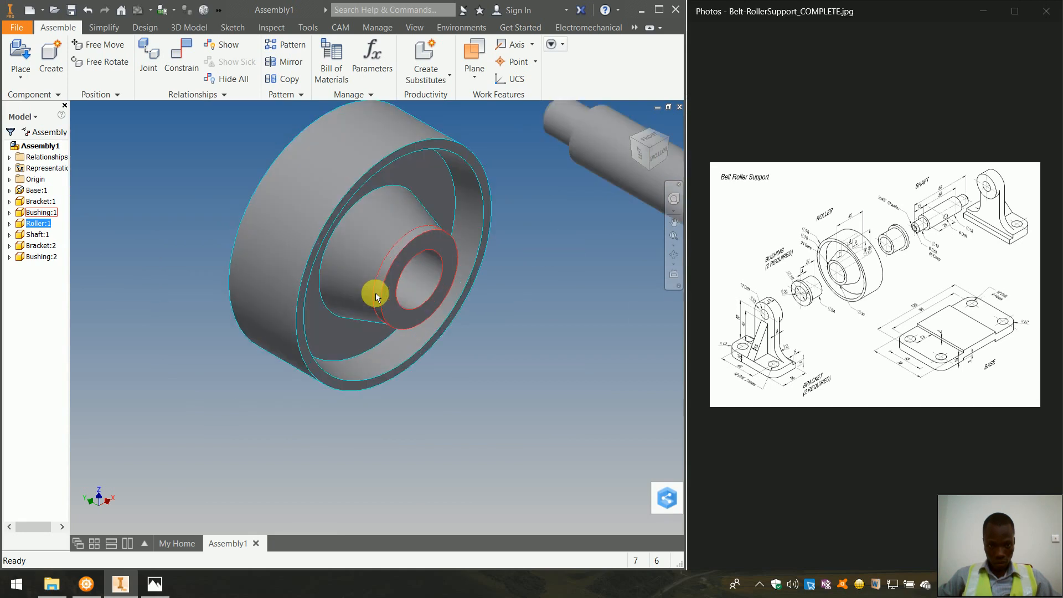
Mate the shaft's axis with the roller's axis at 0 mm offset.
{"action": "left_click", "coordinate": [181, 56]}
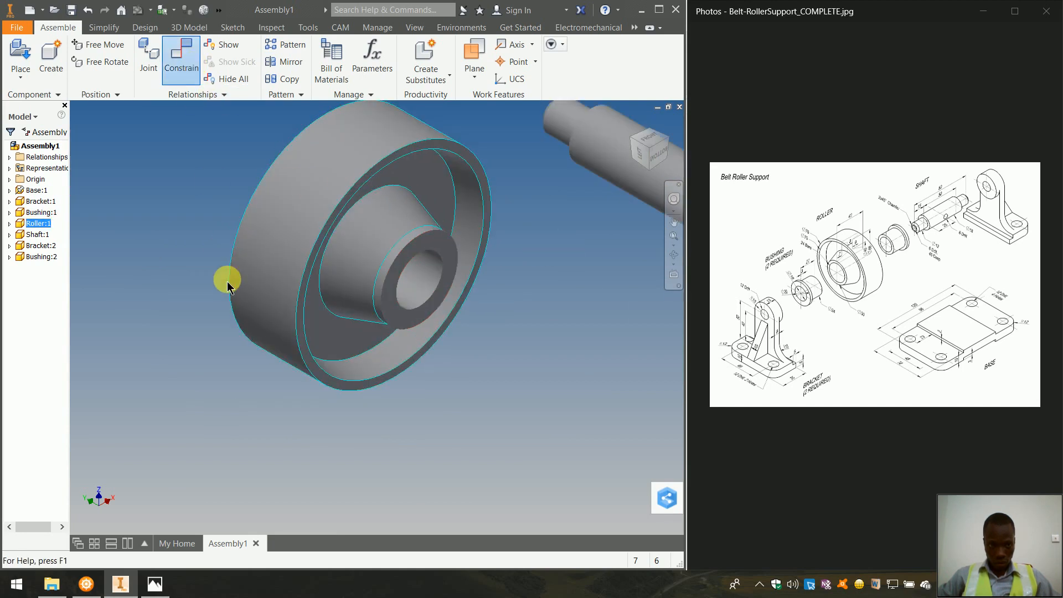
{"action": "scroll", "coordinate": [227, 281], "scroll_direction": "down", "scroll_amount": 4}
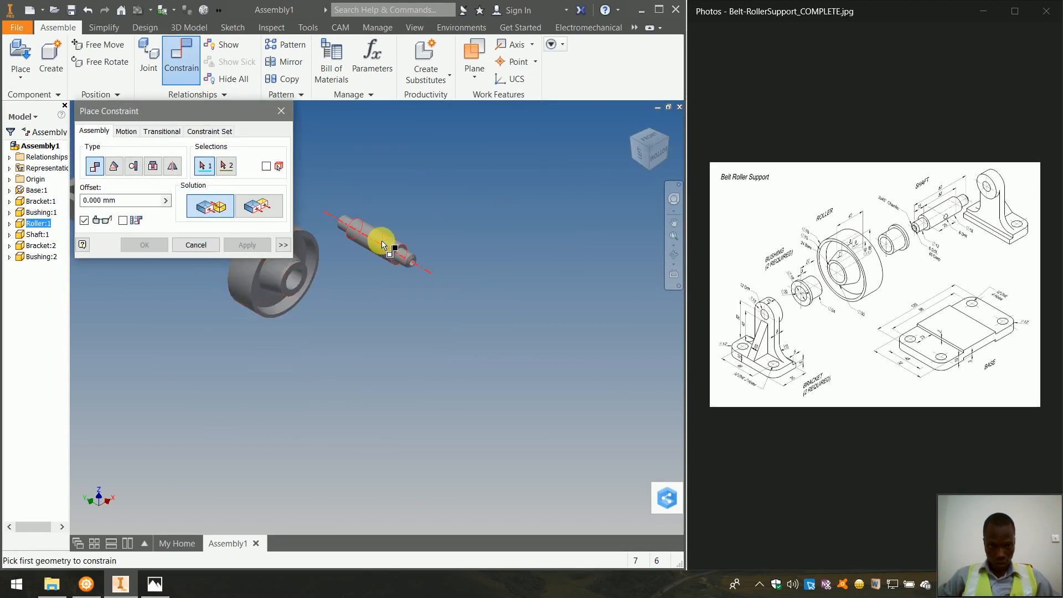
{"action": "left_click", "coordinate": [382, 245]}
{"action": "scroll", "coordinate": [441, 335], "scroll_direction": "down", "scroll_amount": 5}
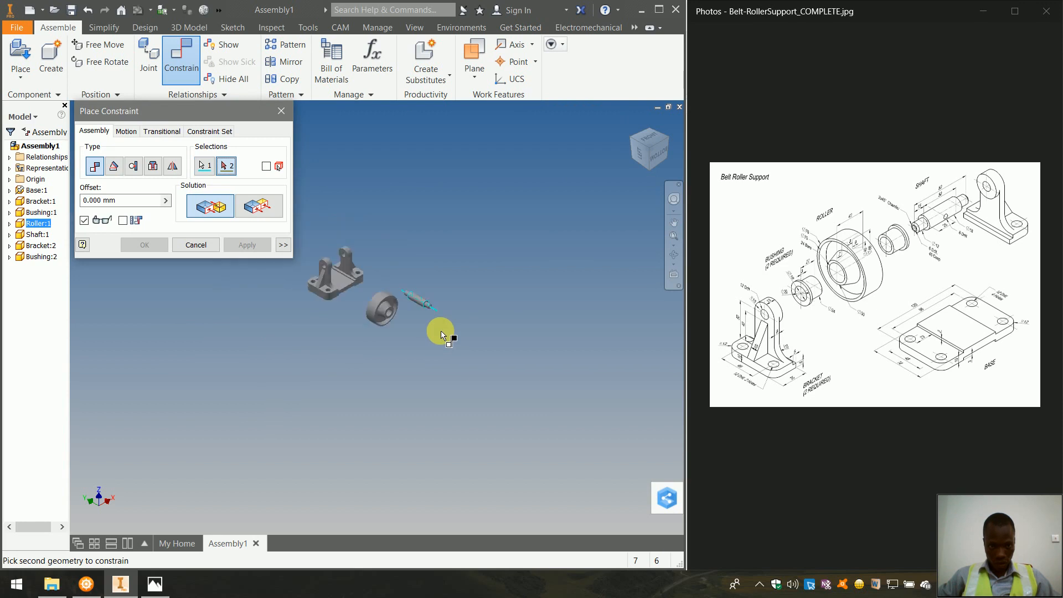
{"action": "scroll", "coordinate": [408, 344], "scroll_direction": "up", "scroll_amount": 4}
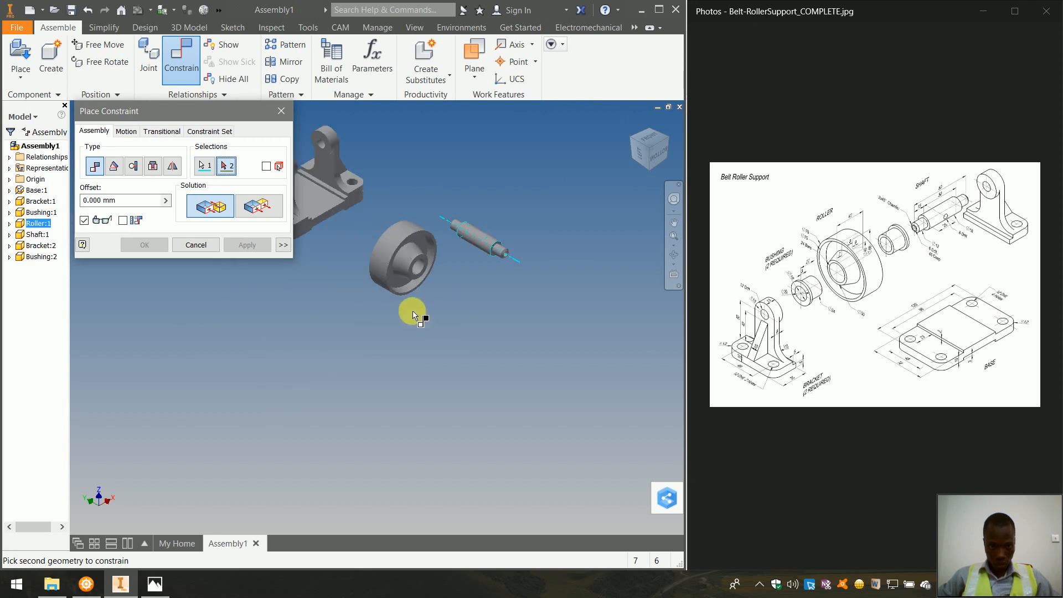
{"action": "left_click", "coordinate": [385, 255]}
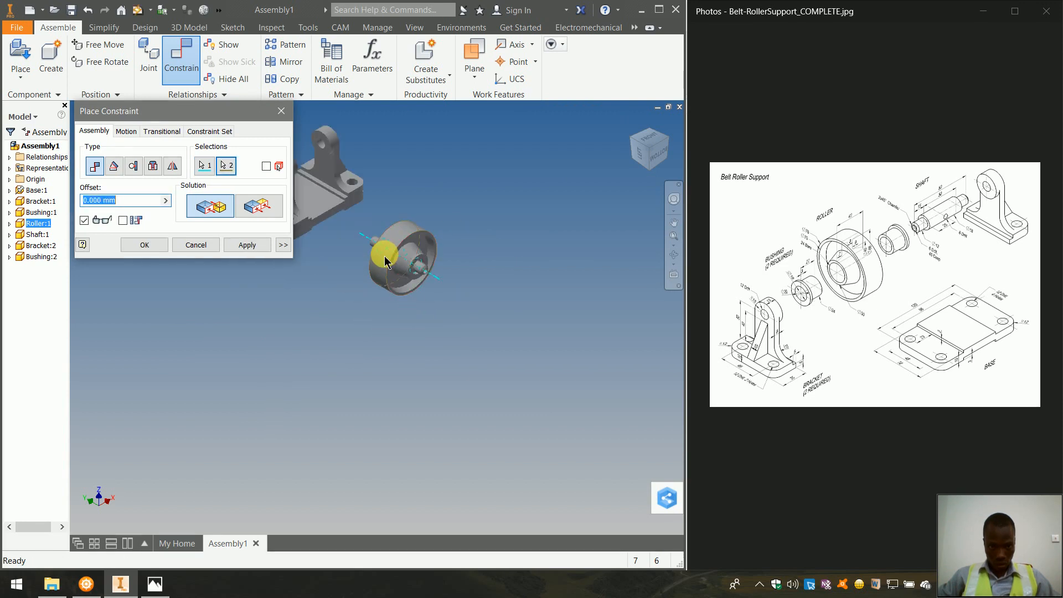
{"action": "scroll", "coordinate": [381, 255], "scroll_direction": "up", "scroll_amount": 2}
{"action": "scroll", "coordinate": [282, 292], "scroll_direction": "down", "scroll_amount": 6}
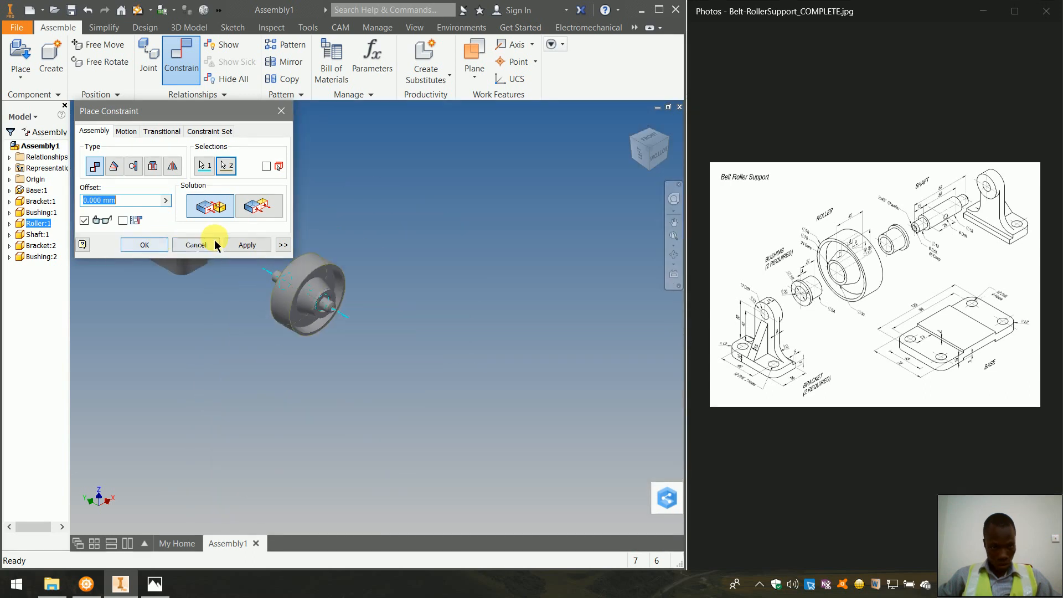
{"action": "left_click", "coordinate": [240, 252]}
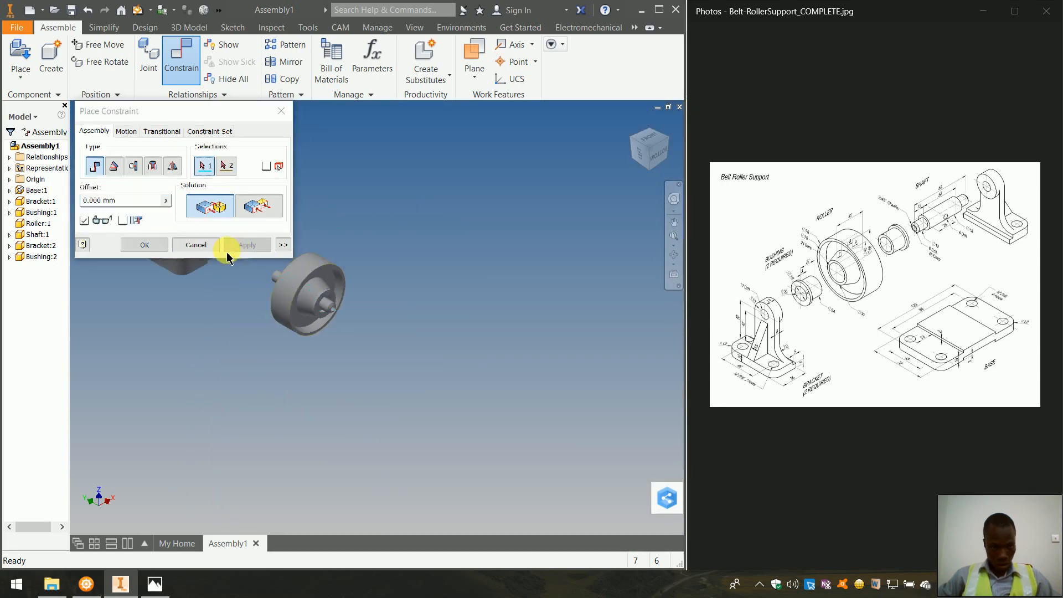
{"action": "left_click", "coordinate": [177, 252]}
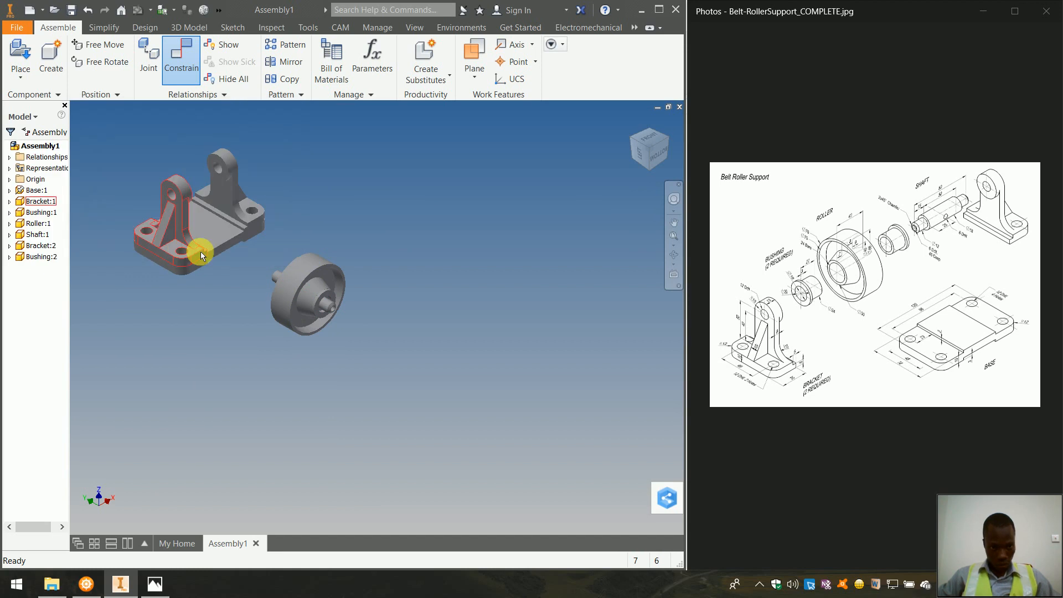
Move the roller and shaft freely, sliding the shaft along the bore until its end projects from the bushing facing the brackets.
{"action": "scroll", "coordinate": [279, 286], "scroll_direction": "down", "scroll_amount": 5}
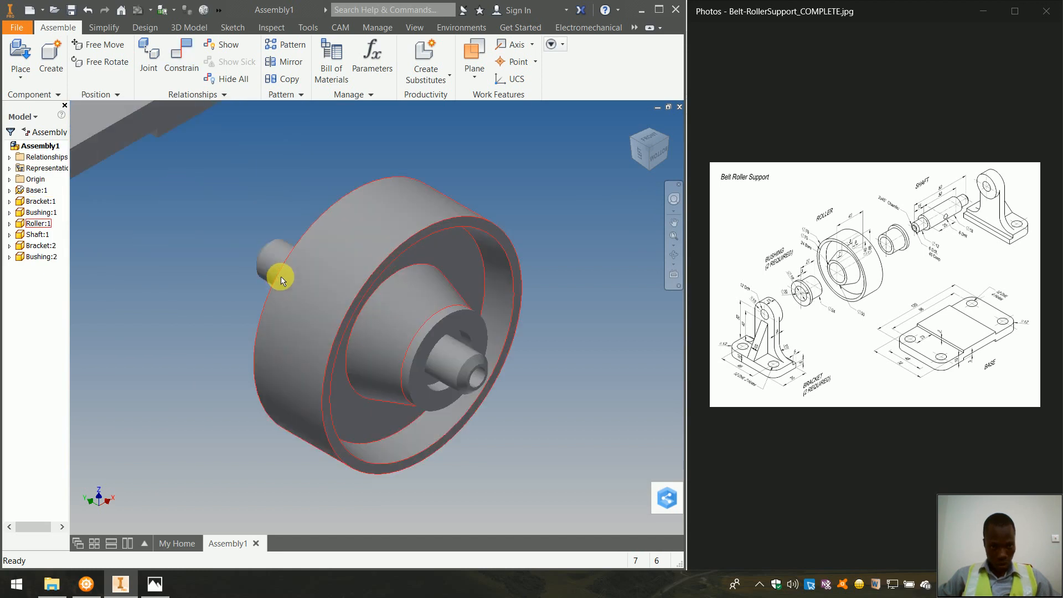
{"action": "left_click_drag", "start_coordinate": [279, 269], "coordinate": [308, 302]}
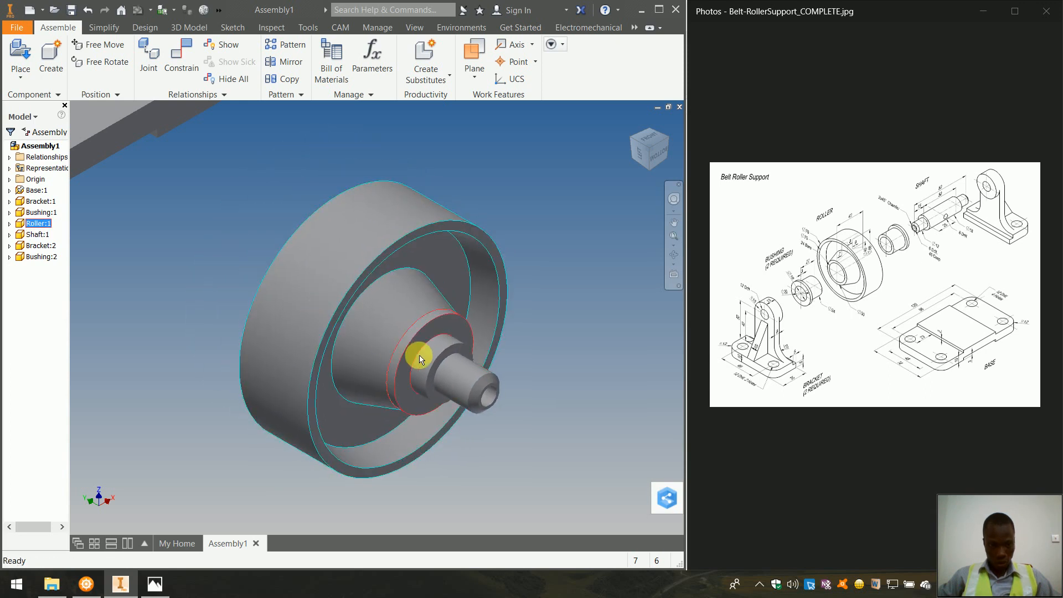
{"action": "left_click_drag", "start_coordinate": [419, 352], "coordinate": [397, 257]}
{"action": "left_click_drag", "start_coordinate": [375, 216], "coordinate": [451, 330]}
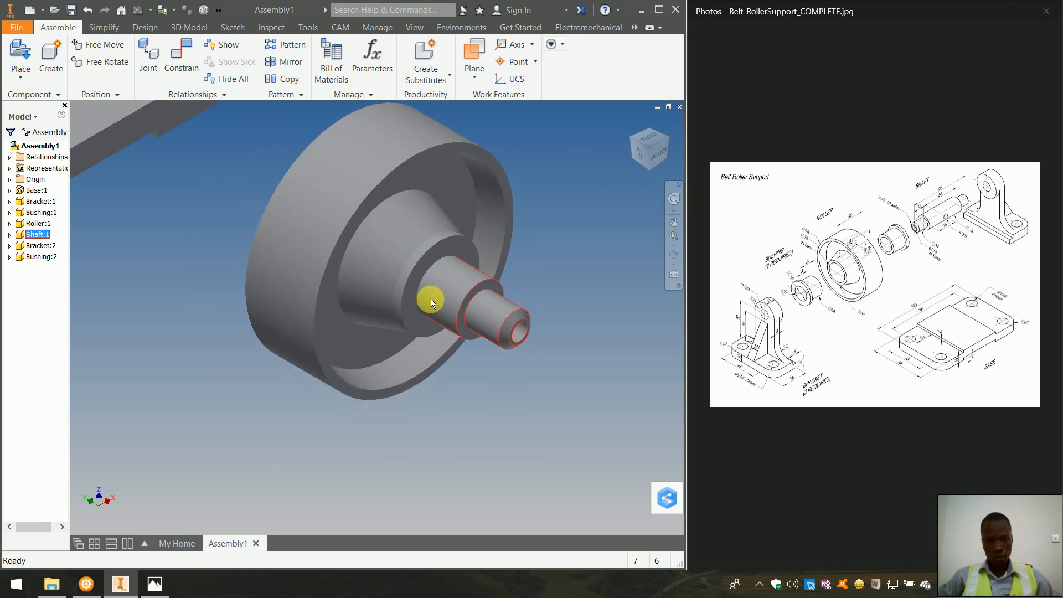
{"action": "left_click_drag", "start_coordinate": [423, 275], "coordinate": [438, 295]}
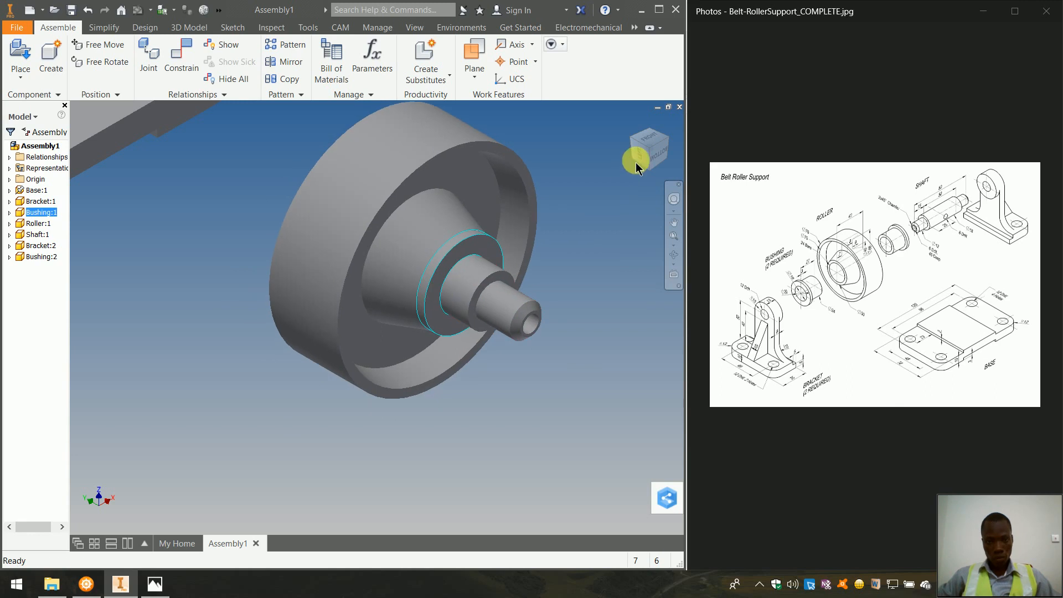
{"action": "left_click", "coordinate": [671, 139]}
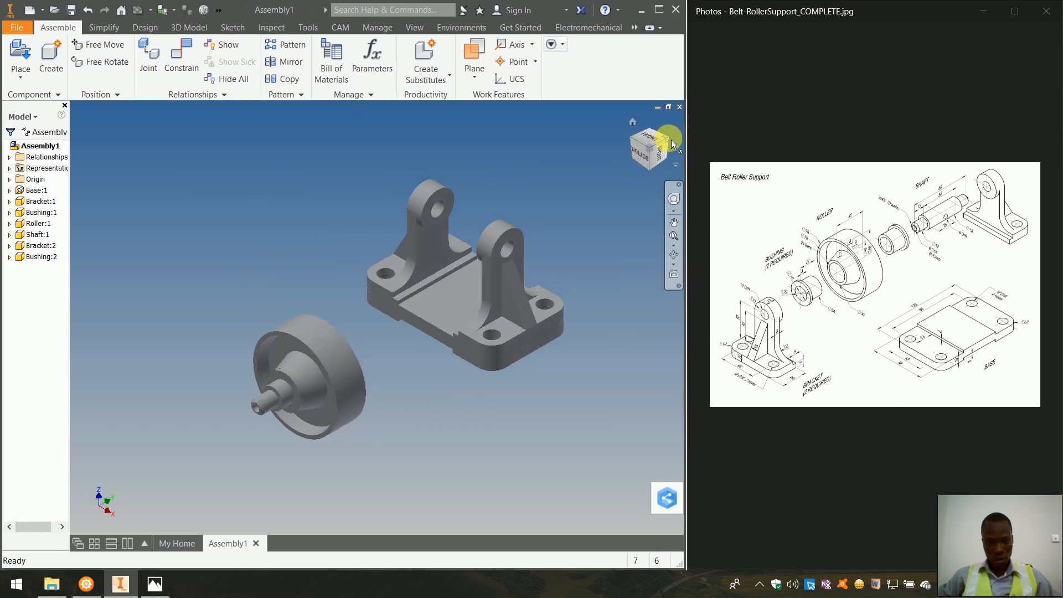
{"action": "left_click", "coordinate": [672, 140]}
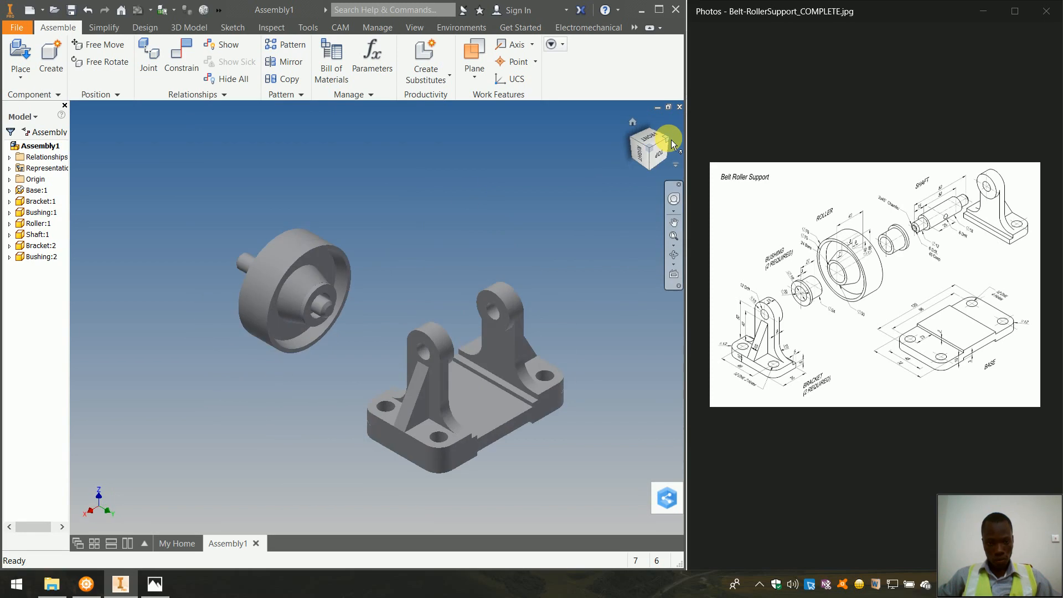
{"action": "left_click_drag", "start_coordinate": [242, 264], "coordinate": [262, 289]}
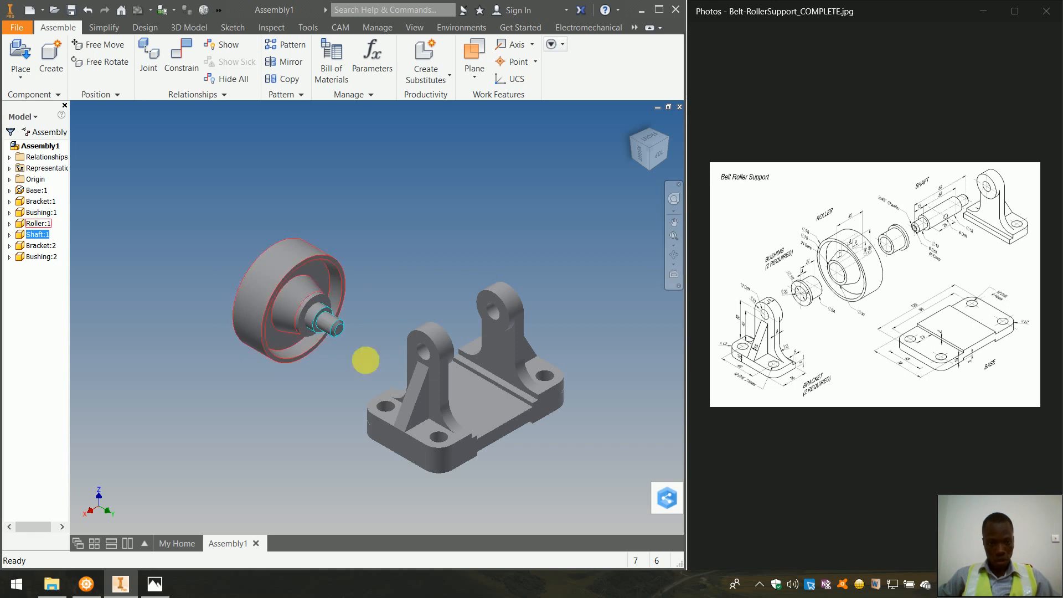
{"action": "scroll", "coordinate": [490, 438], "scroll_direction": "up", "scroll_amount": 5}
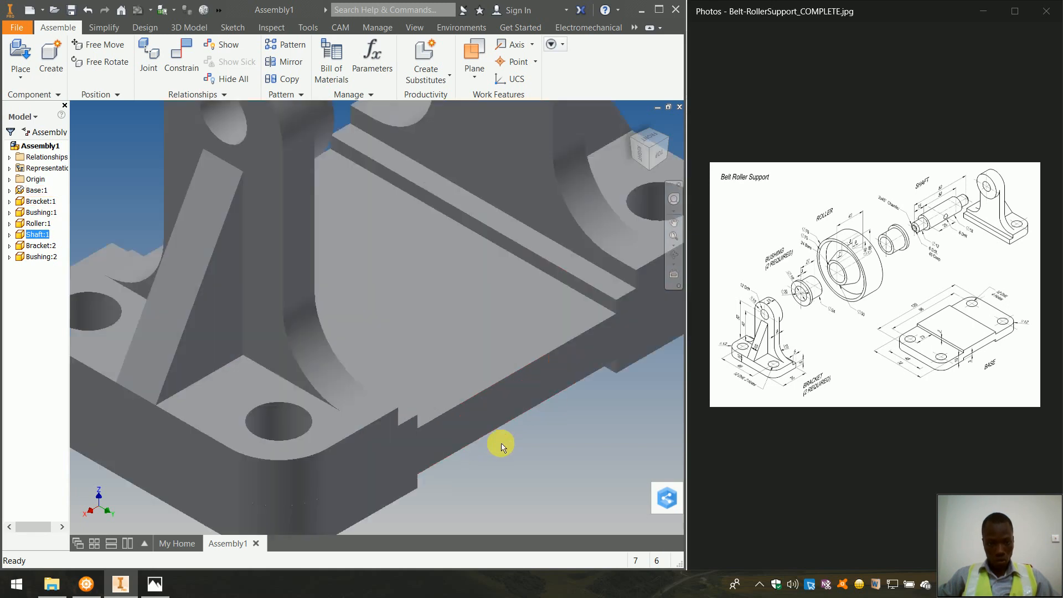
Mate the roller's axis with the axis of the near bracket's rounded upper end at 0 mm offset.
{"action": "scroll", "coordinate": [437, 438], "scroll_direction": "down", "scroll_amount": 5}
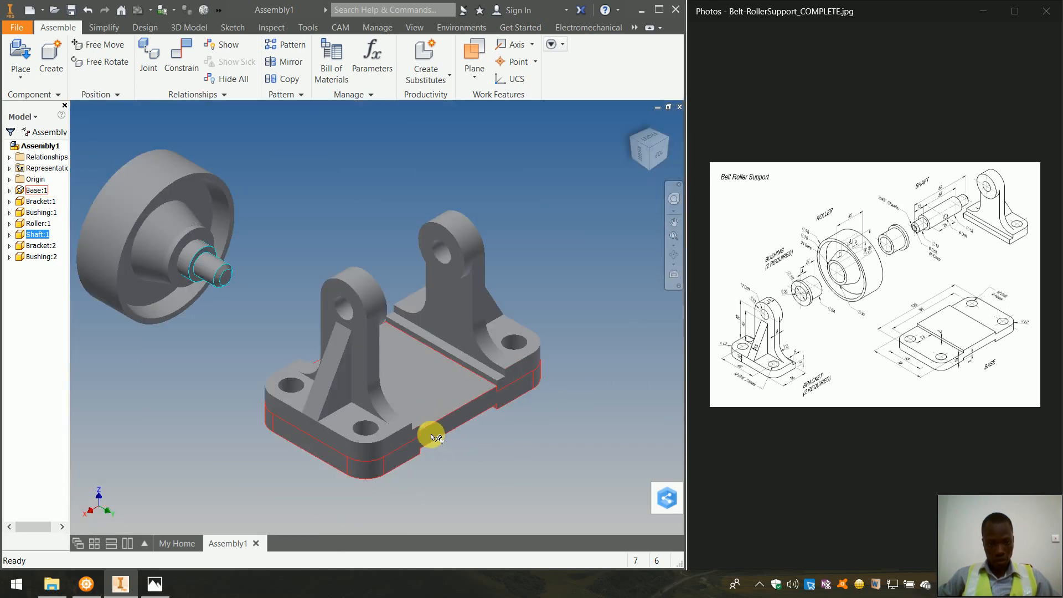
{"action": "left_click", "coordinate": [182, 55]}
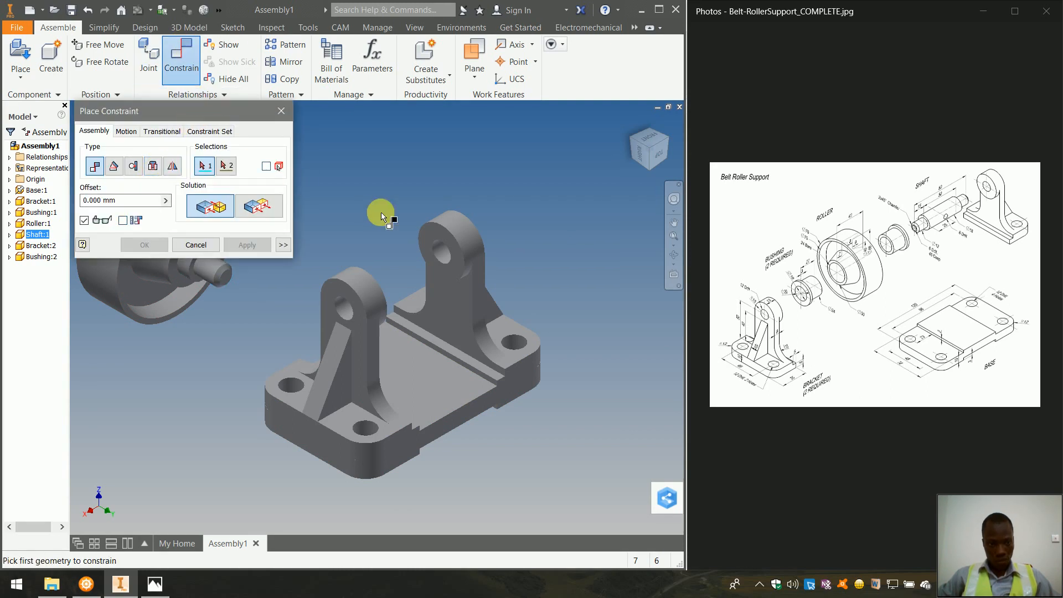
{"action": "scroll", "coordinate": [434, 234], "scroll_direction": "up", "scroll_amount": 5}
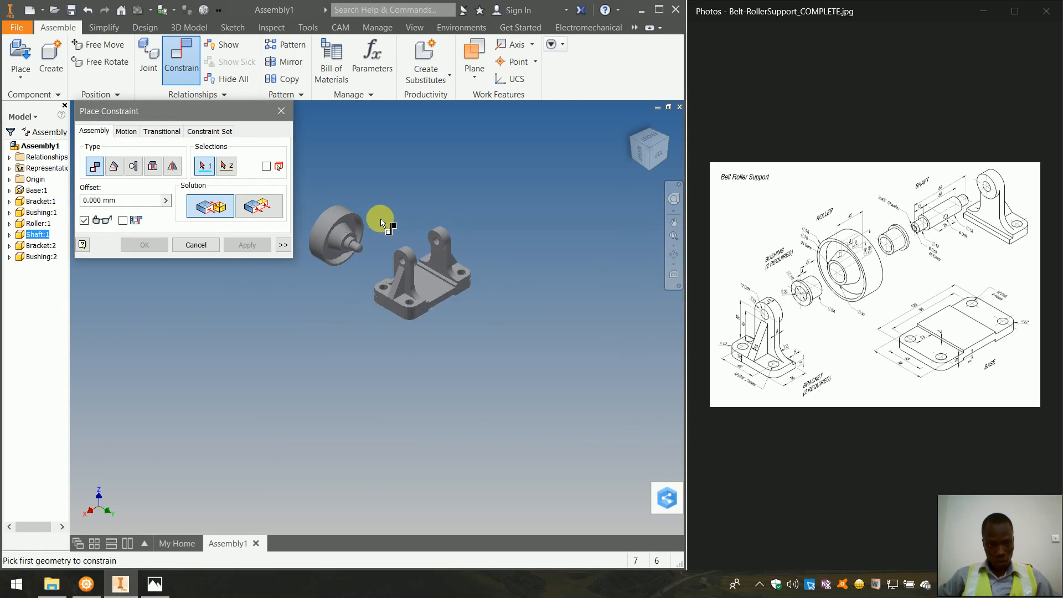
{"action": "scroll", "coordinate": [327, 207], "scroll_direction": "down", "scroll_amount": 6}
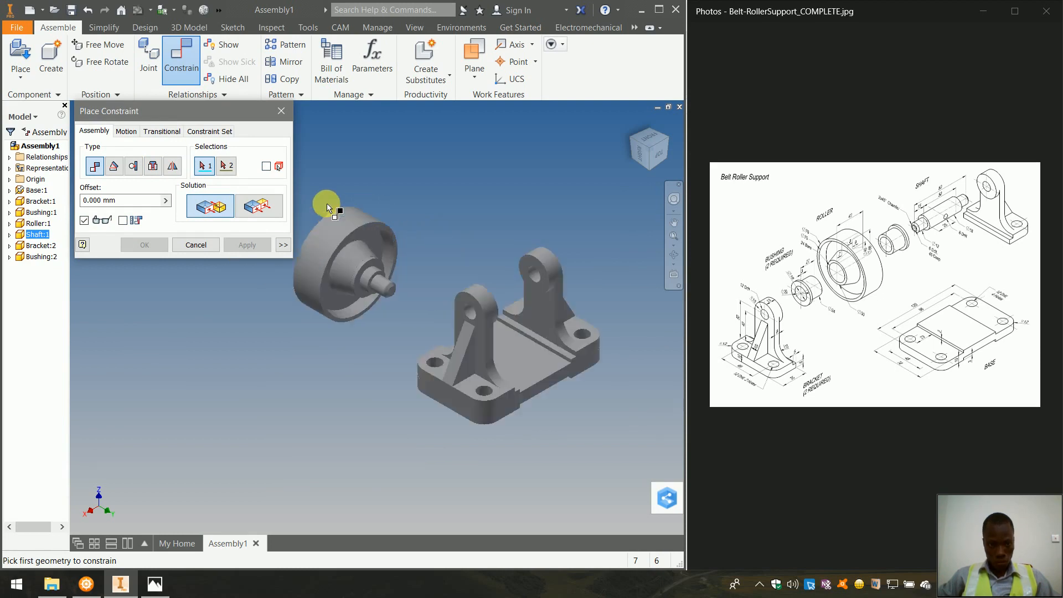
{"action": "left_click", "coordinate": [380, 328]}
{"action": "scroll", "coordinate": [356, 244], "scroll_direction": "up", "scroll_amount": 5}
{"action": "scroll", "coordinate": [354, 244], "scroll_direction": "down", "scroll_amount": 4}
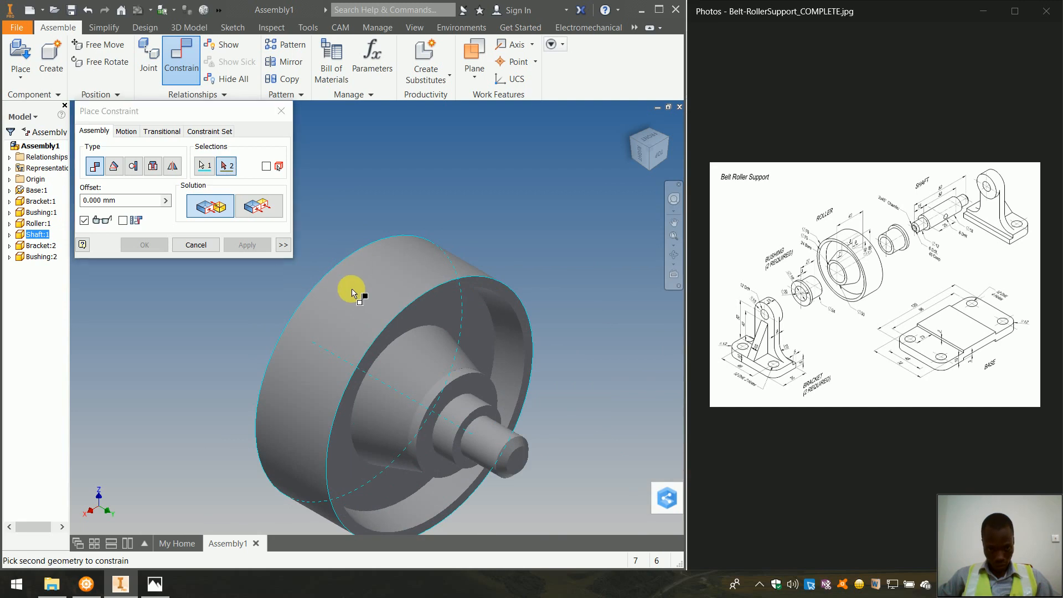
{"action": "scroll", "coordinate": [340, 200], "scroll_direction": "up", "scroll_amount": 5}
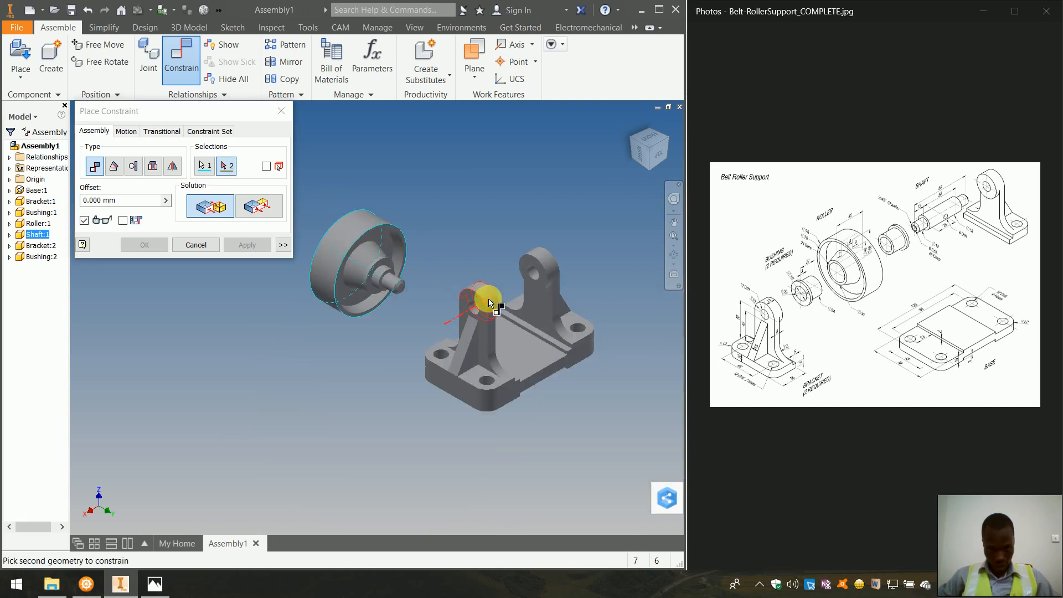
{"action": "scroll", "coordinate": [488, 302], "scroll_direction": "down", "scroll_amount": 5}
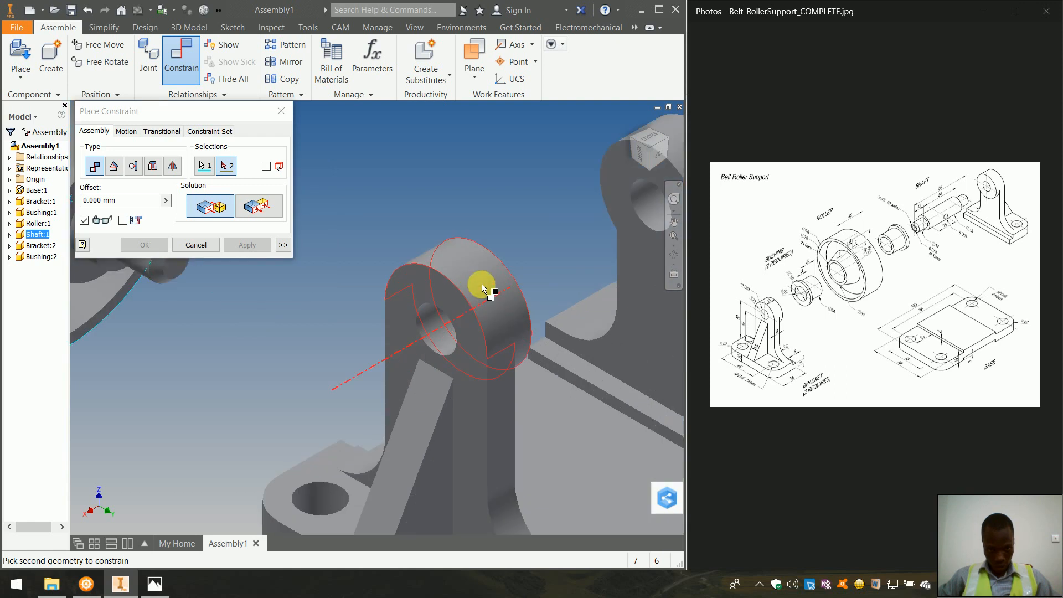
{"action": "left_click", "coordinate": [483, 287]}
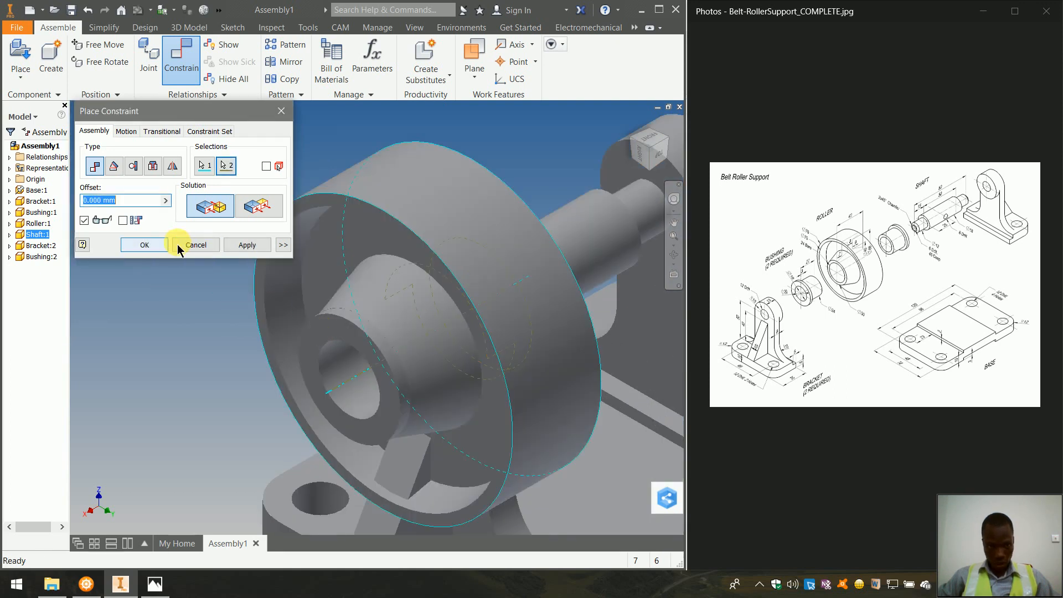
{"action": "left_click", "coordinate": [247, 245]}
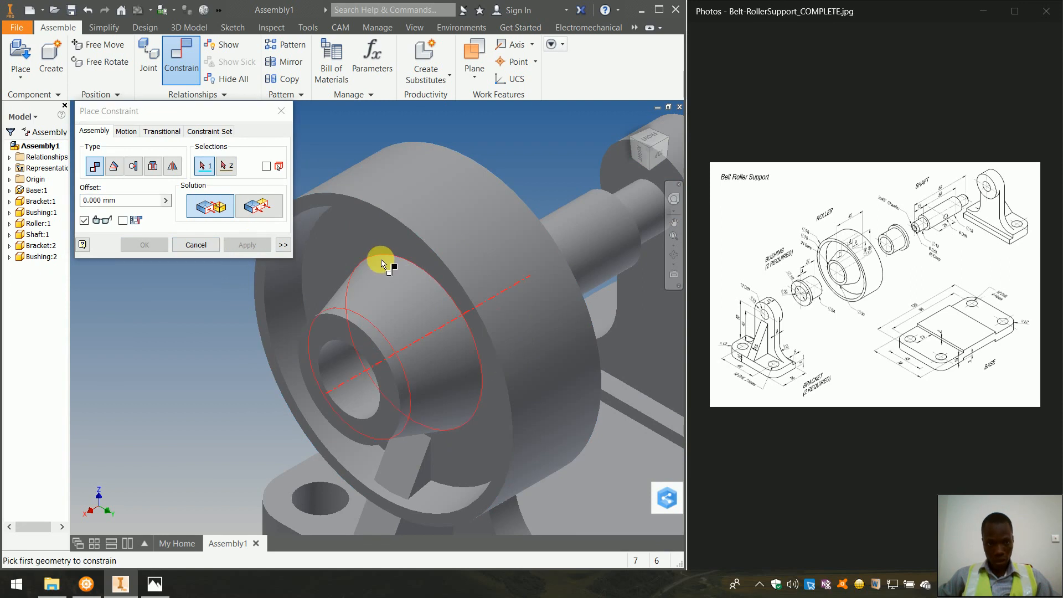
{"action": "left_click", "coordinate": [210, 248]}
Slide the roller between the brackets and pull the shaft along the shared axis until it is clear of the roller.
{"action": "key", "text": "F6"}
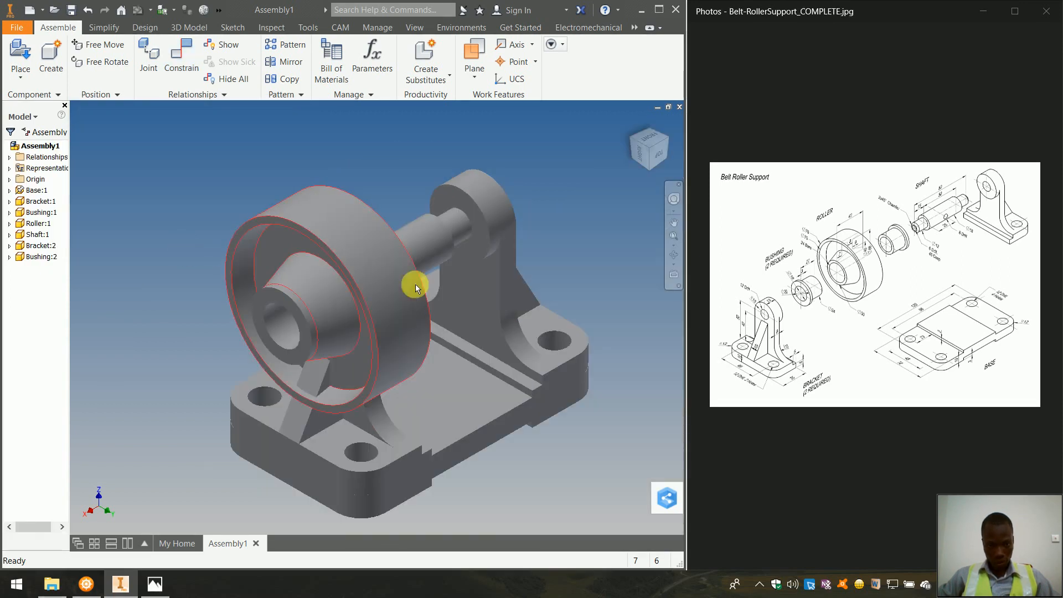
{"action": "left_click_drag", "start_coordinate": [416, 287], "coordinate": [500, 268]}
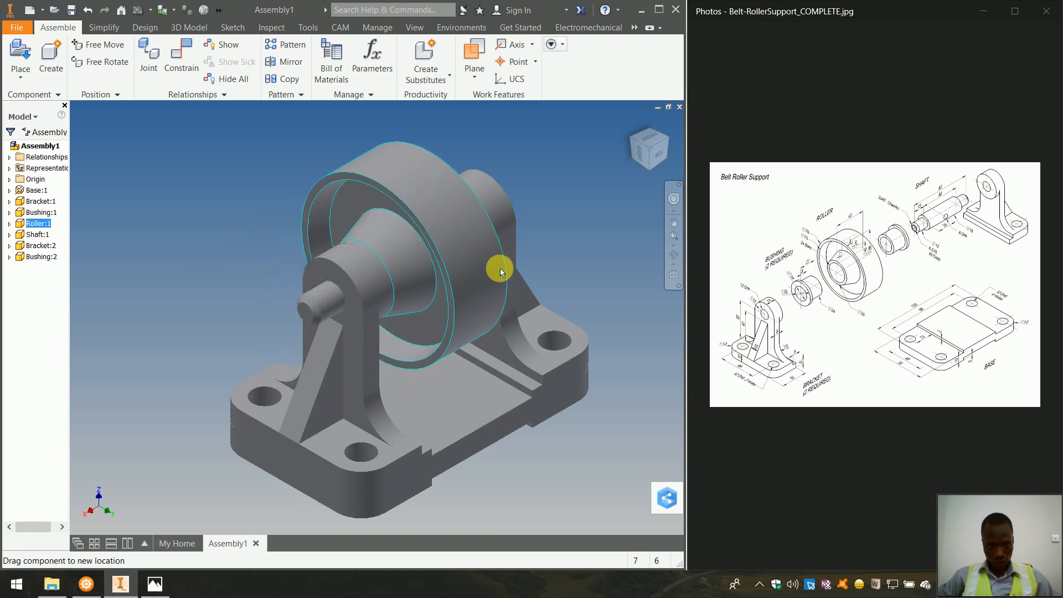
{"action": "left_click_drag", "start_coordinate": [327, 290], "coordinate": [544, 237]}
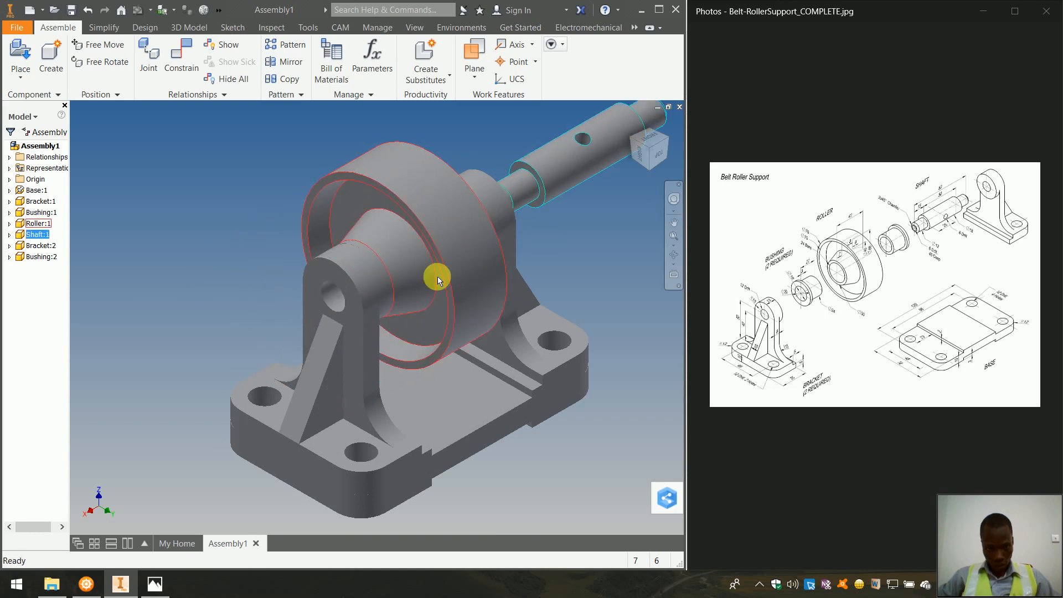
{"action": "left_click", "coordinate": [457, 277]}
{"action": "left_click_drag", "start_coordinate": [457, 277], "coordinate": [472, 308]}
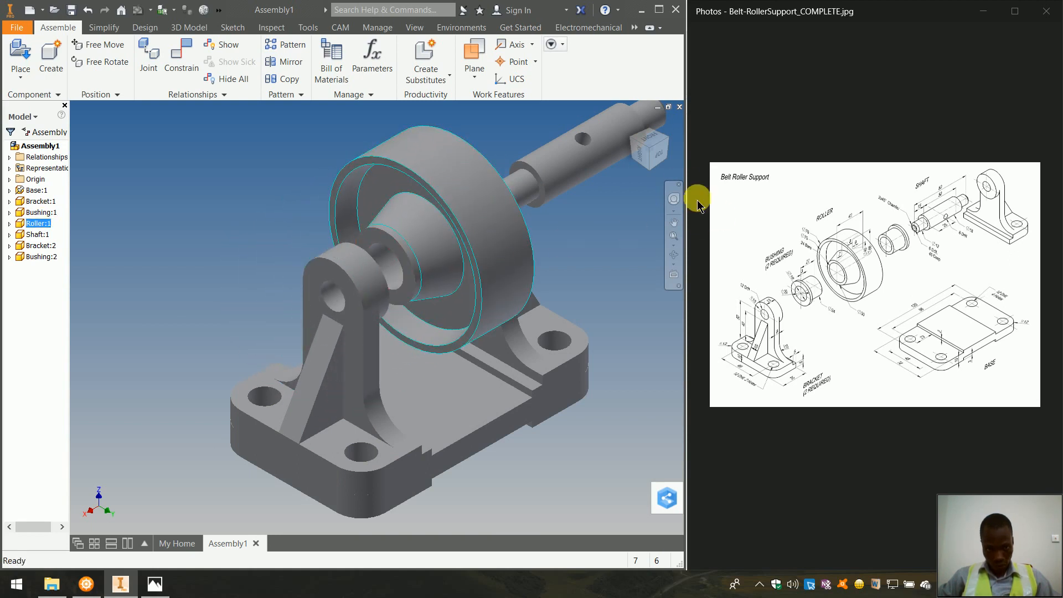
{"action": "key", "text": "Escape"}
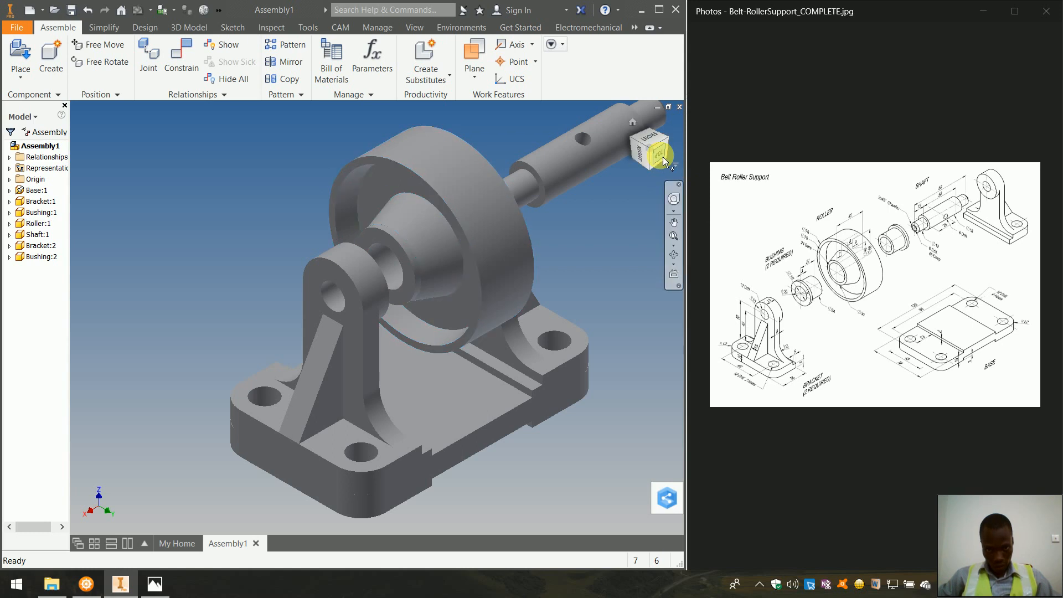
View the assembly side-on and slide the roller by eye to roughly midway between the two brackets.
{"action": "left_click", "coordinate": [663, 158]}
{"action": "left_click", "coordinate": [339, 310]}
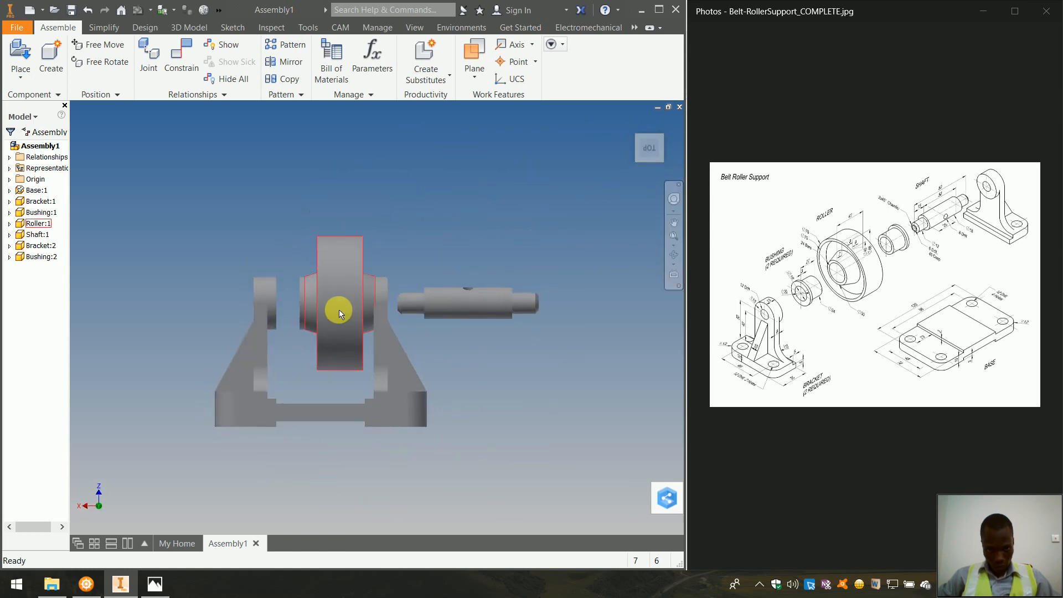
{"action": "left_click_drag", "start_coordinate": [337, 313], "coordinate": [320, 311]}
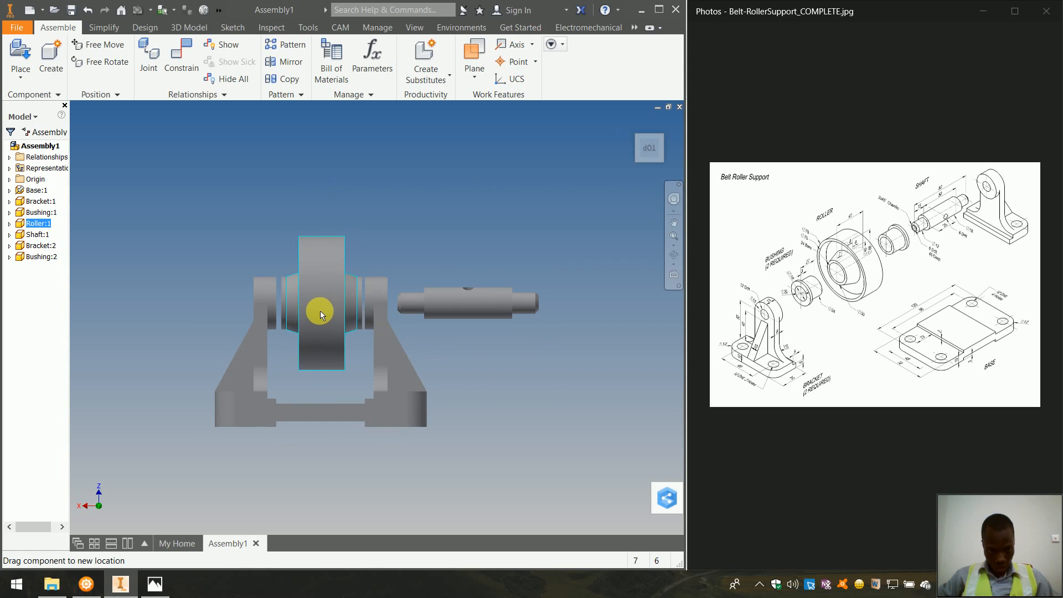
{"action": "left_click_drag", "start_coordinate": [321, 311], "coordinate": [320, 311]}
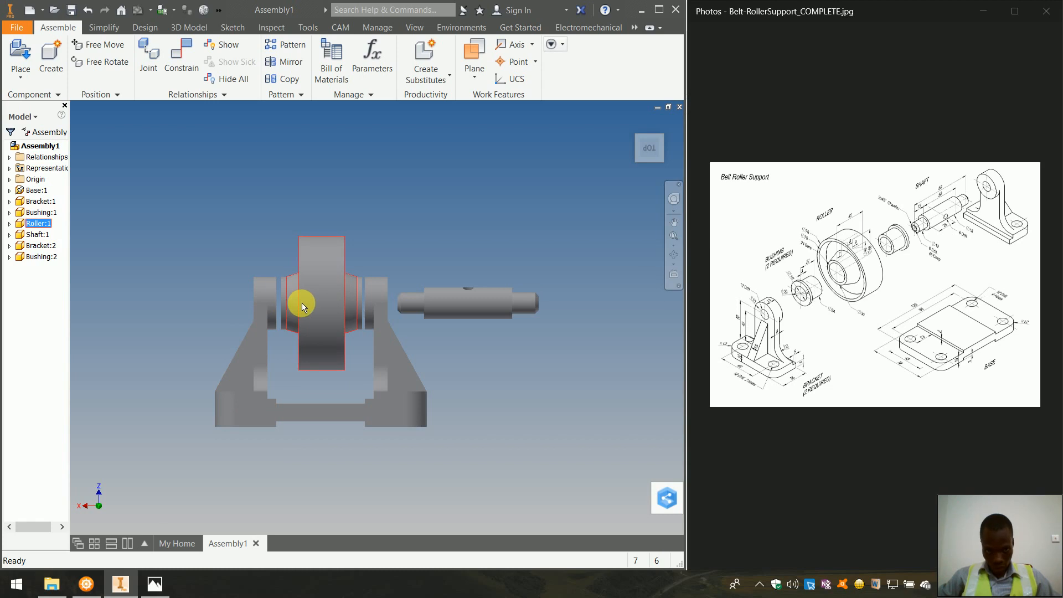
Compare the gaps between the bushing flanges and the brackets, and nudge the roller slightly along its axis to even them.
{"action": "mouse_move", "coordinate": [320, 327]}
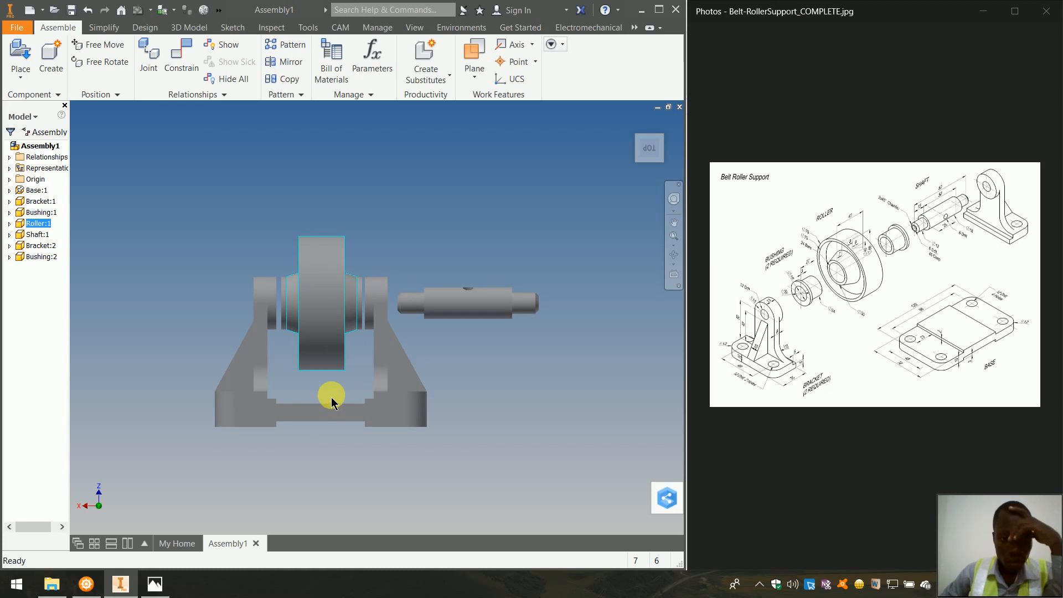
{"action": "scroll", "coordinate": [331, 397], "scroll_direction": "down", "scroll_amount": 5}
{"action": "scroll", "coordinate": [331, 397], "scroll_direction": "up", "scroll_amount": 6}
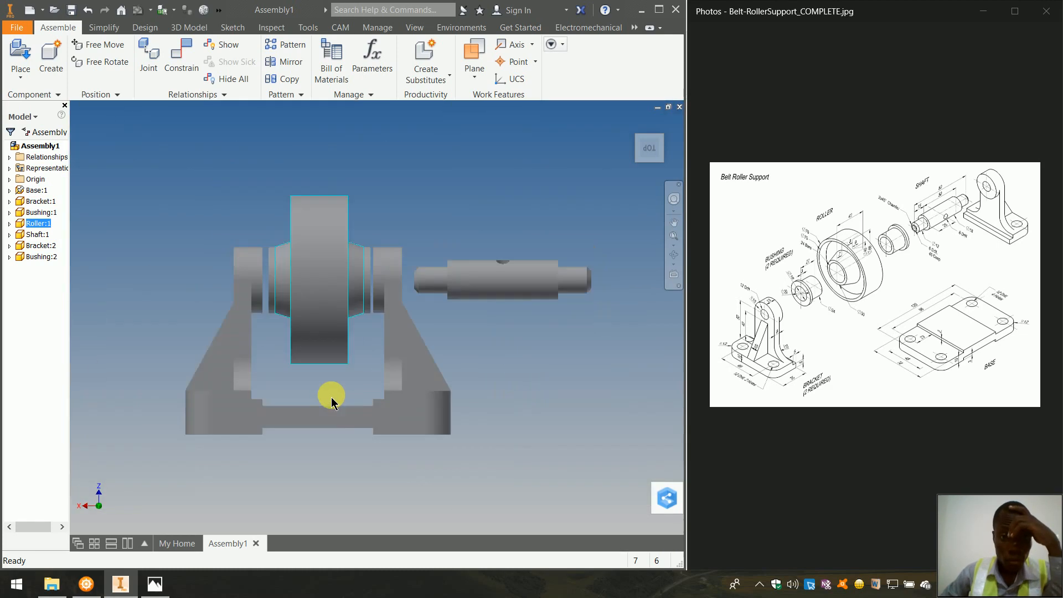
{"action": "scroll", "coordinate": [331, 397], "scroll_direction": "down", "scroll_amount": 4}
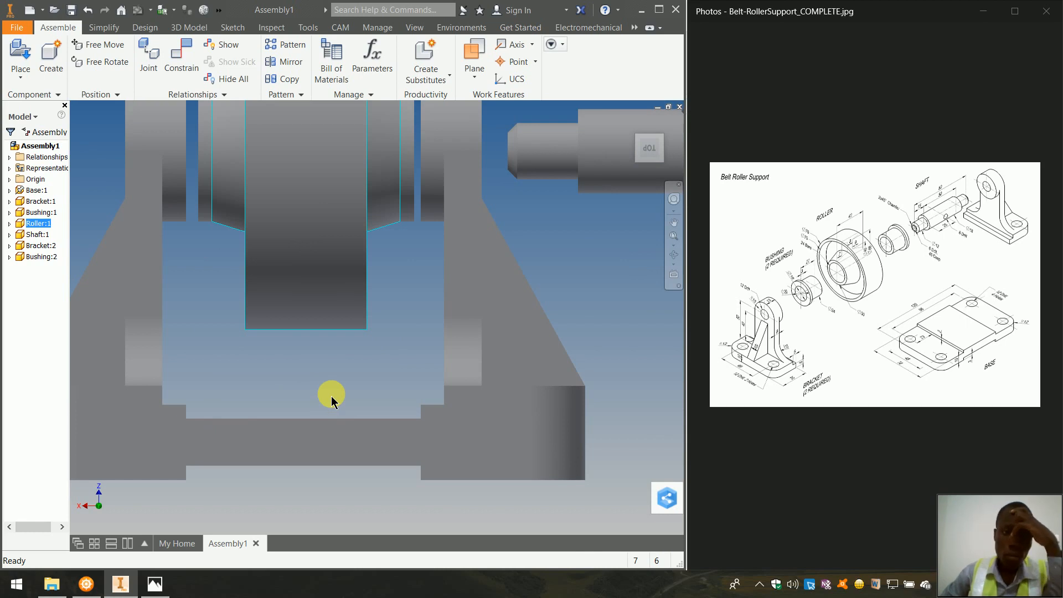
{"action": "scroll", "coordinate": [332, 397], "scroll_direction": "up", "scroll_amount": 2}
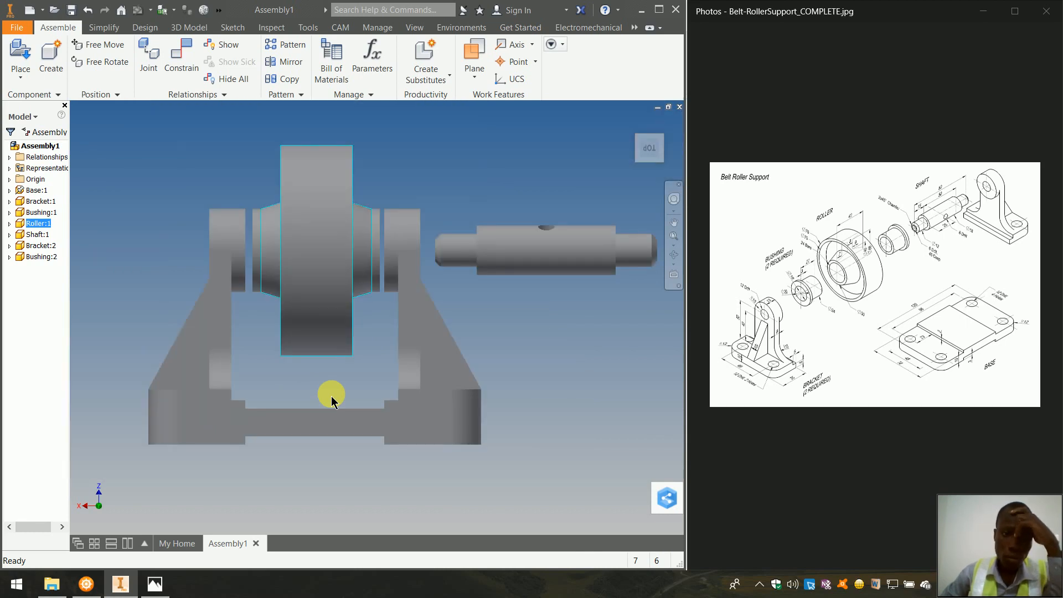
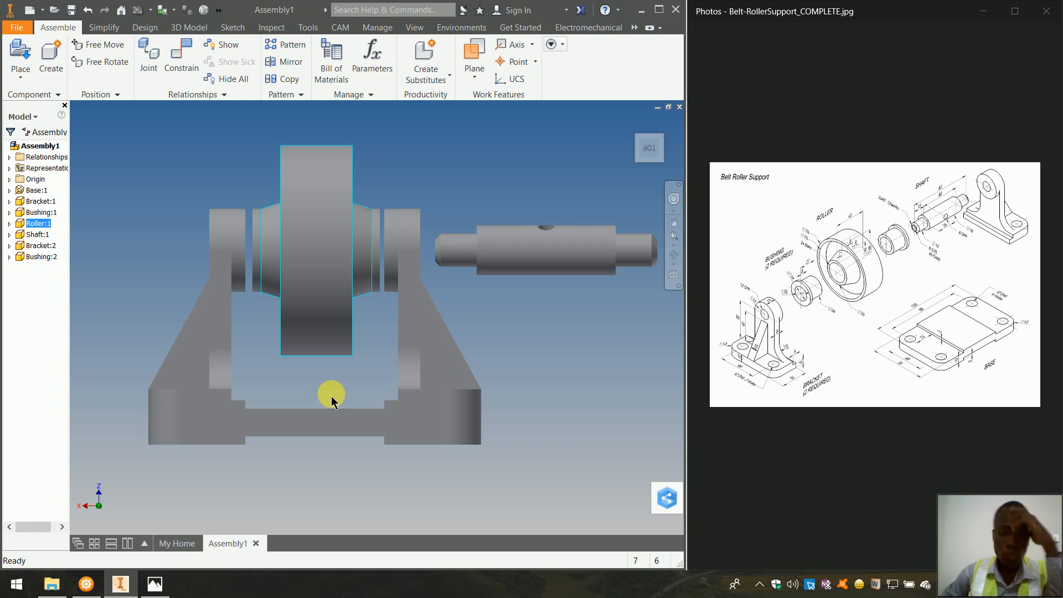
{"action": "scroll", "coordinate": [341, 388], "scroll_direction": "down", "scroll_amount": 1}
{"action": "scroll", "coordinate": [282, 344], "scroll_direction": "up", "scroll_amount": 5}
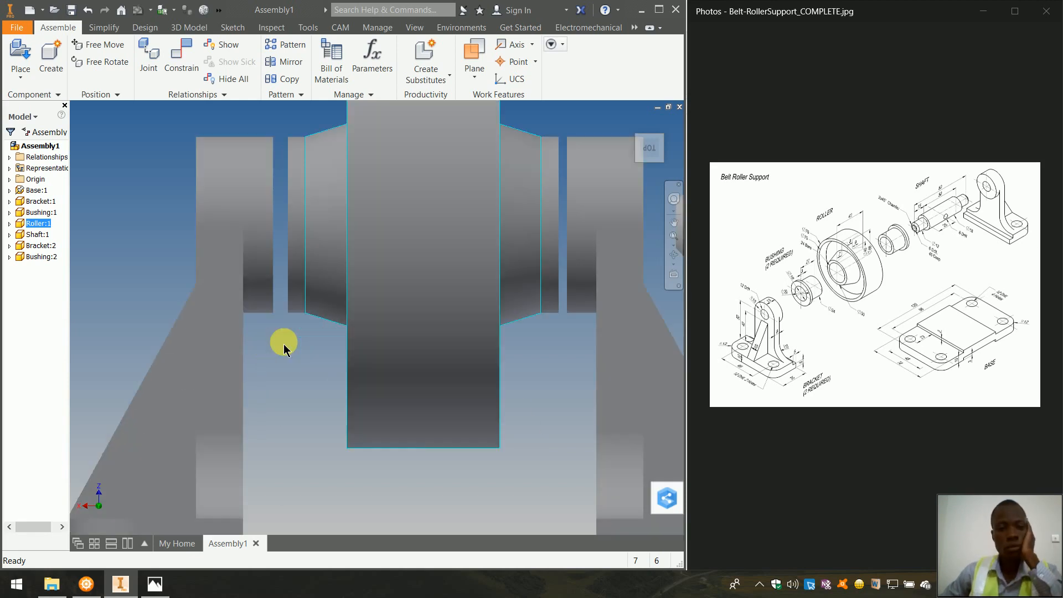
{"action": "scroll", "coordinate": [284, 349], "scroll_direction": "down", "scroll_amount": 5}
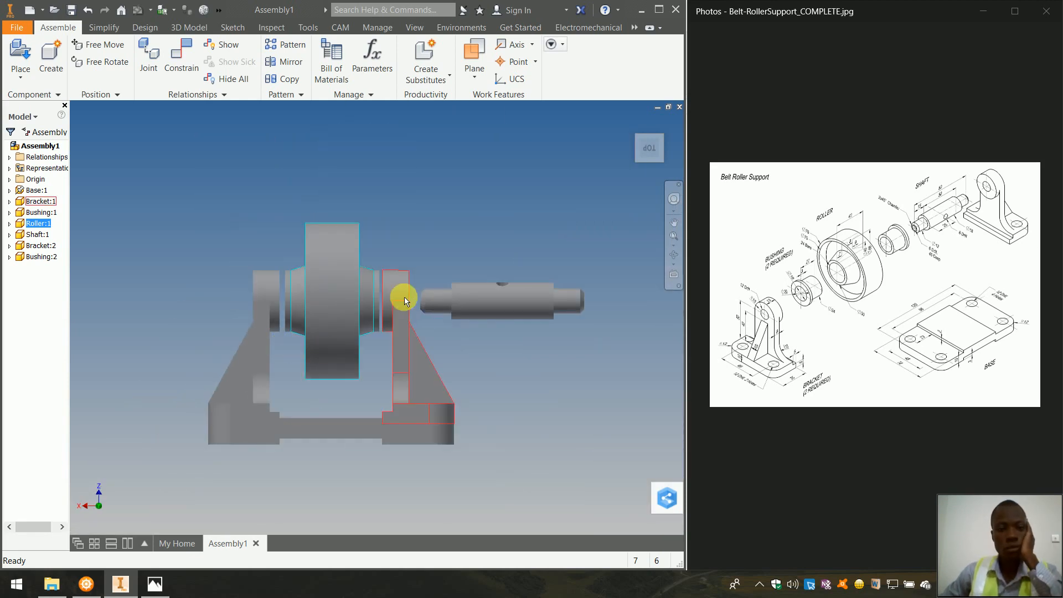
{"action": "left_click_drag", "start_coordinate": [355, 312], "coordinate": [351, 290]}
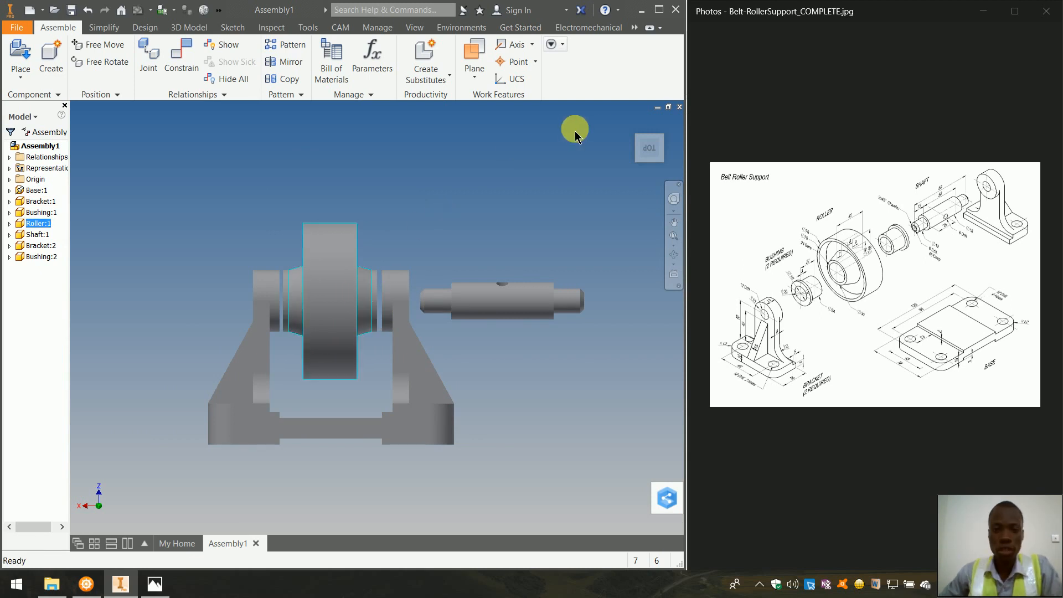
Open the roller for in-place editing within the assembly.
{"action": "left_click", "coordinate": [637, 126]}
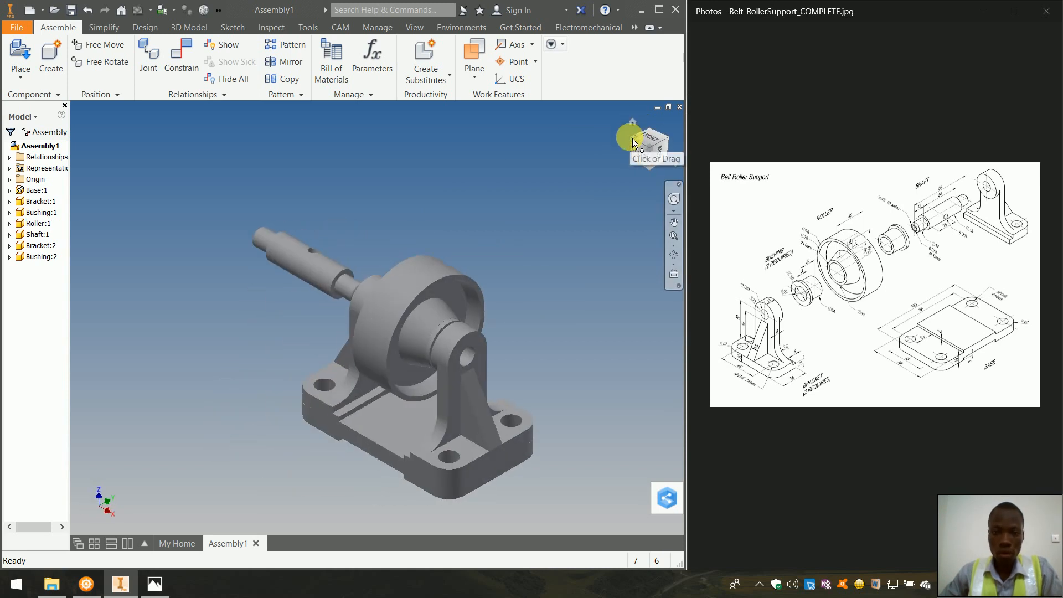
{"action": "left_click", "coordinate": [633, 139]}
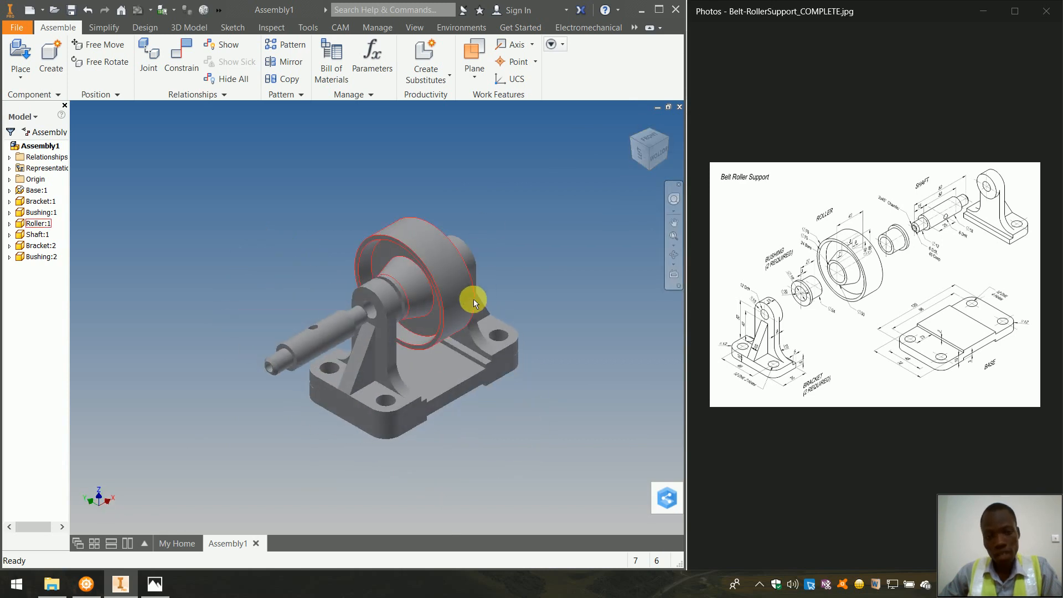
{"action": "left_click", "coordinate": [450, 285]}
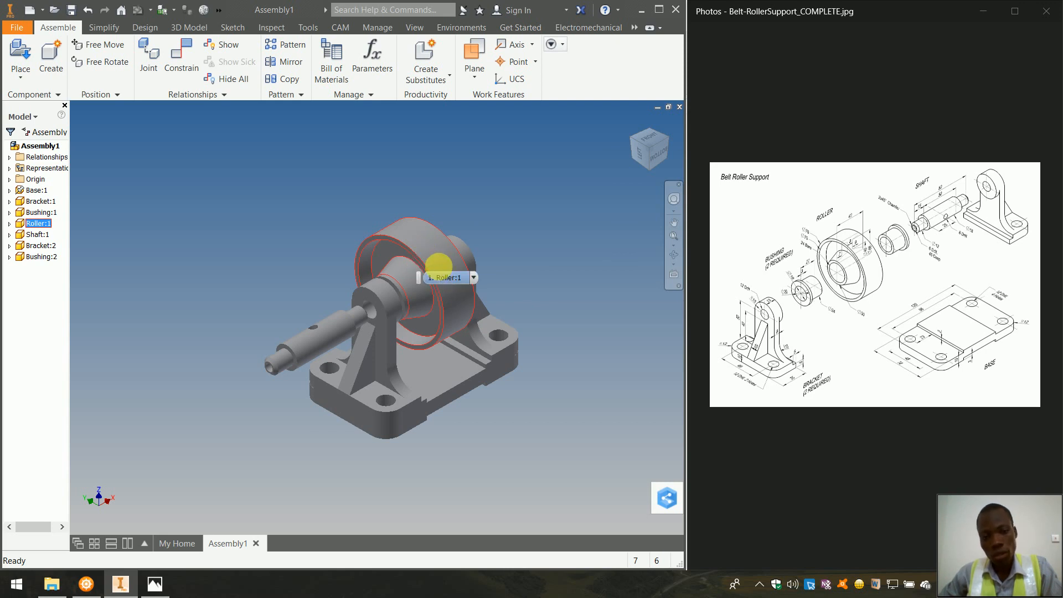
{"action": "double_click", "coordinate": [438, 259]}
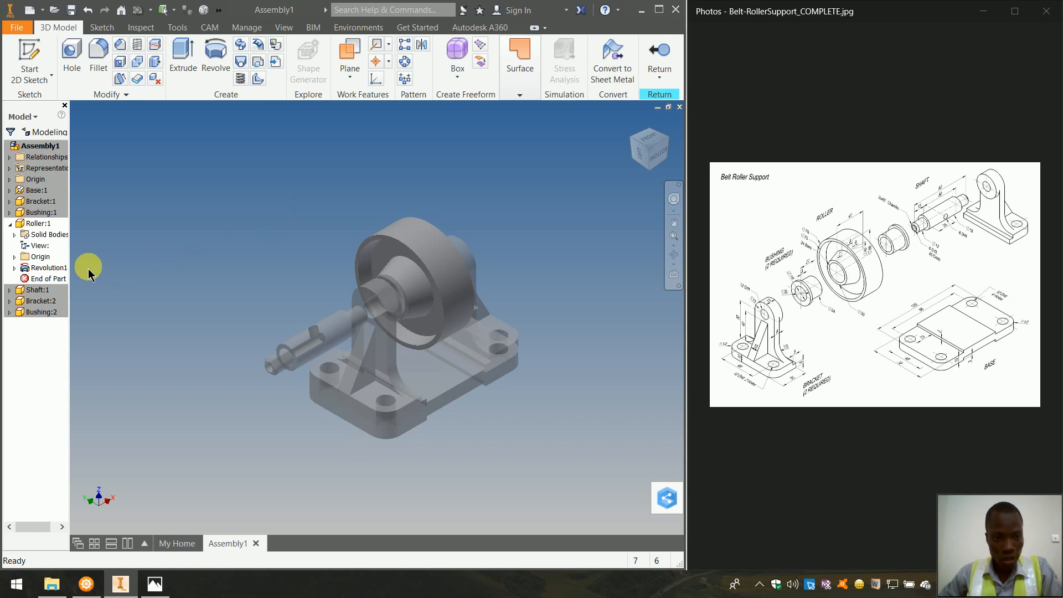
{"action": "left_click", "coordinate": [49, 267]}
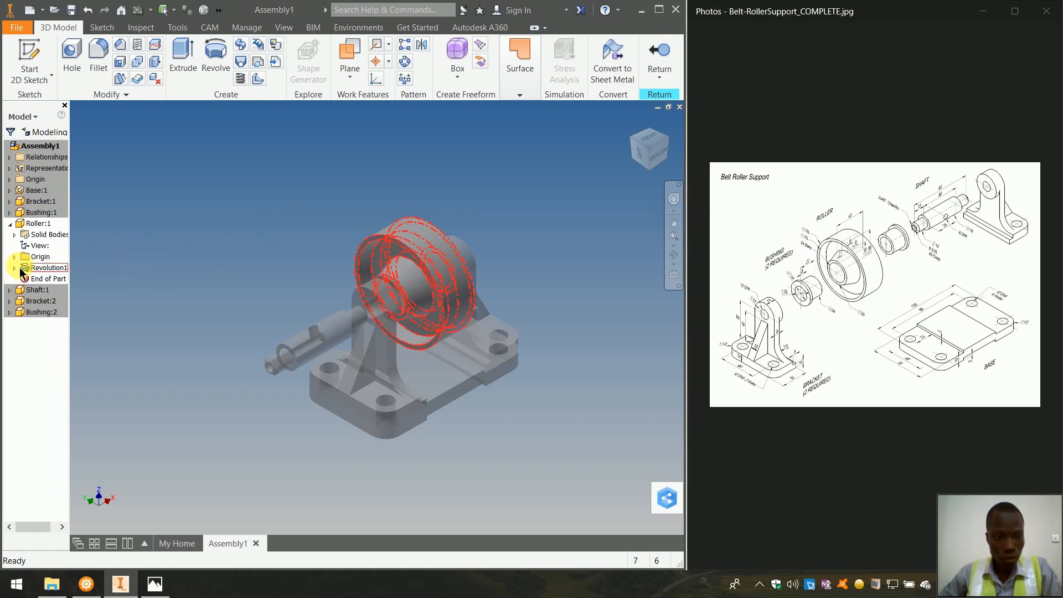
{"action": "left_click", "coordinate": [449, 215]}
{"action": "left_click", "coordinate": [448, 213]}
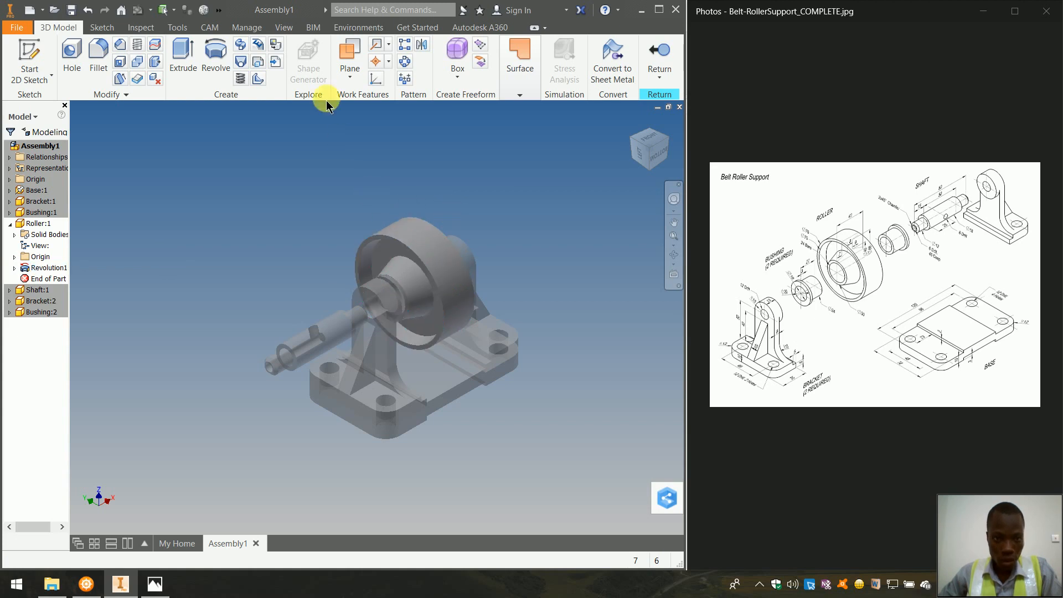
Create a midplane between the roller's two opposite rim side faces, return to the assembly and turn the roller slightly.
{"action": "left_click", "coordinate": [345, 75]}
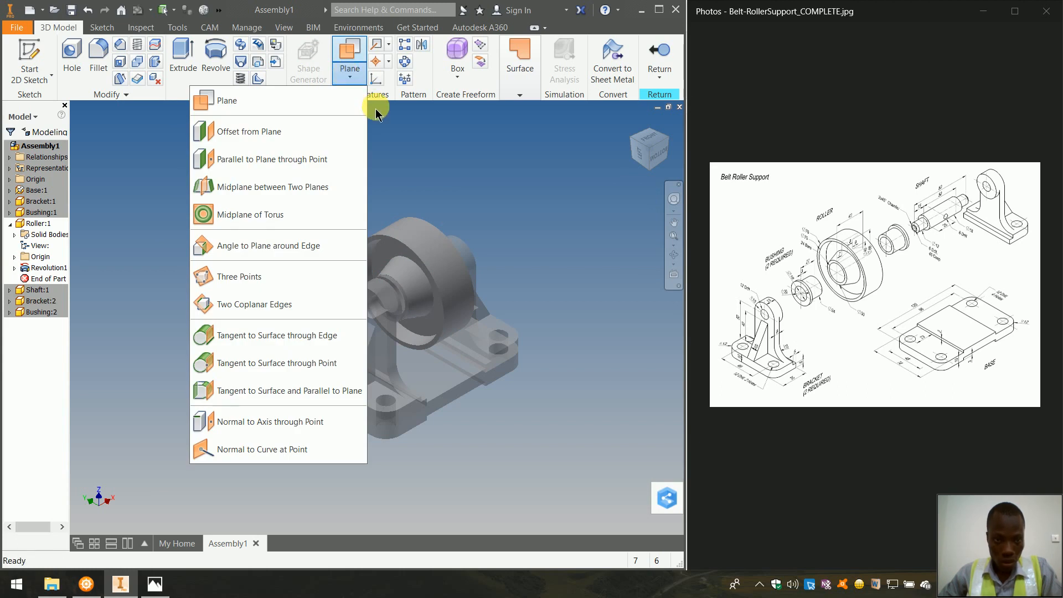
{"action": "left_click", "coordinate": [363, 77]}
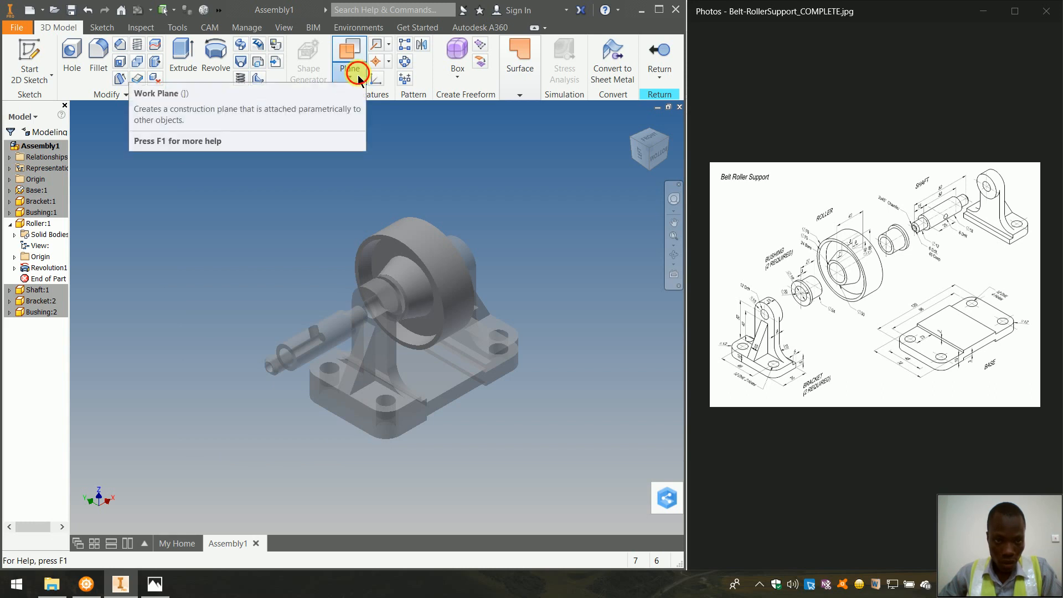
{"action": "left_click", "coordinate": [358, 76]}
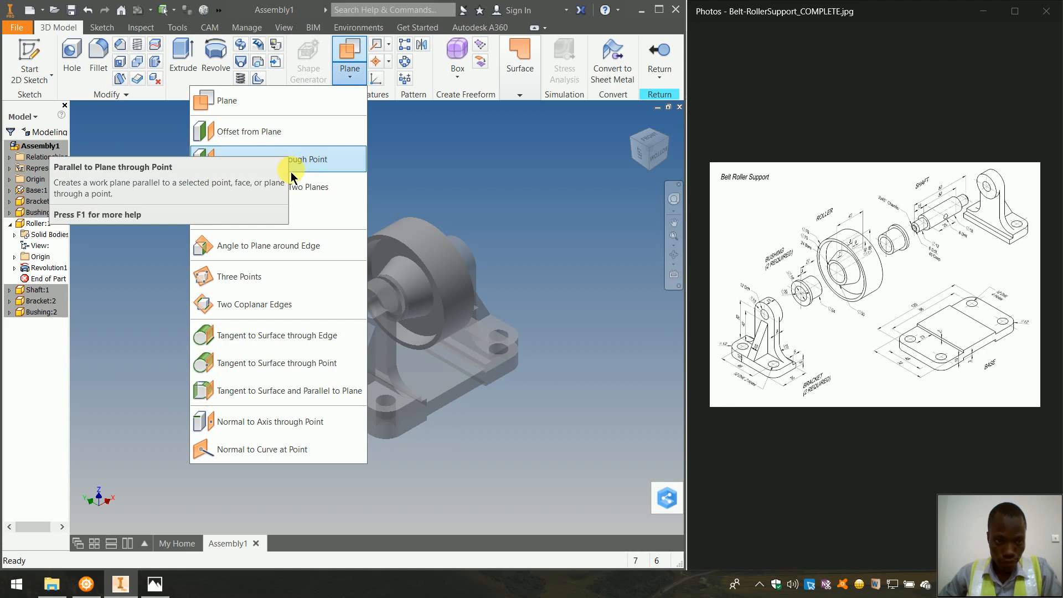
{"action": "left_click", "coordinate": [304, 189]}
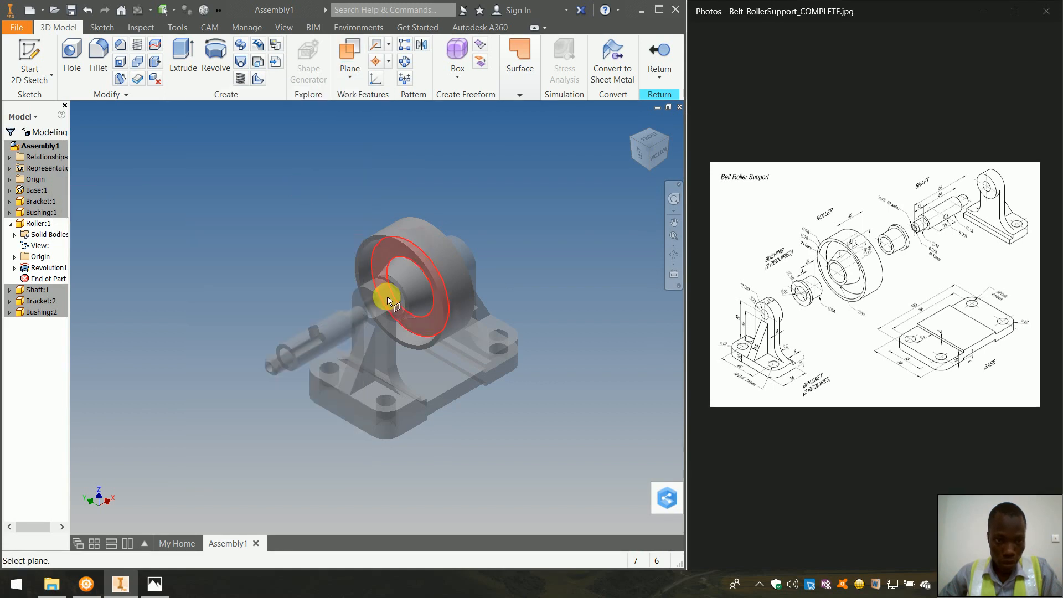
{"action": "left_click", "coordinate": [373, 237]}
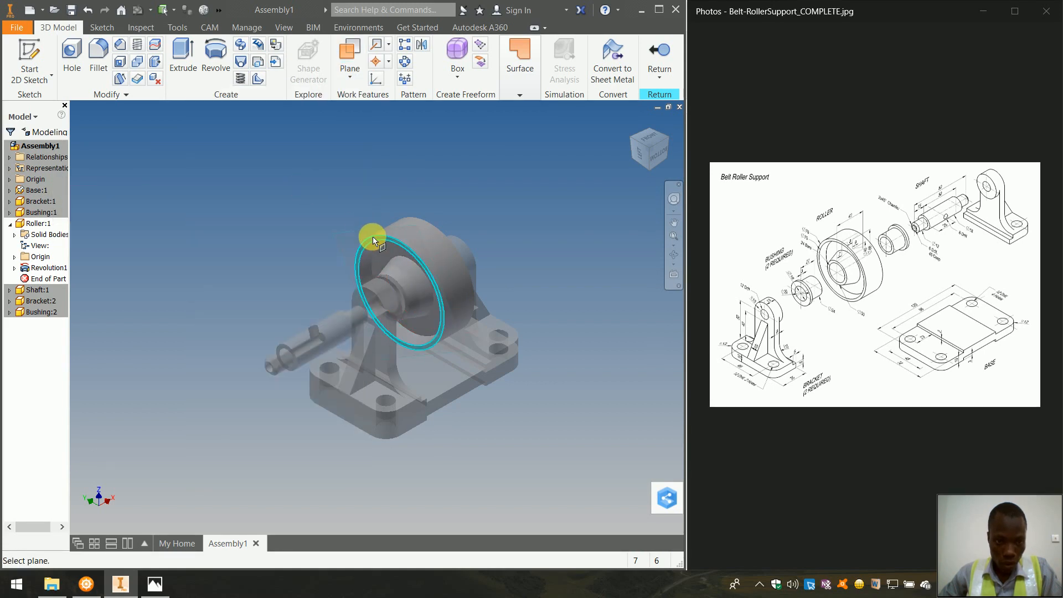
{"action": "left_click", "coordinate": [412, 225]}
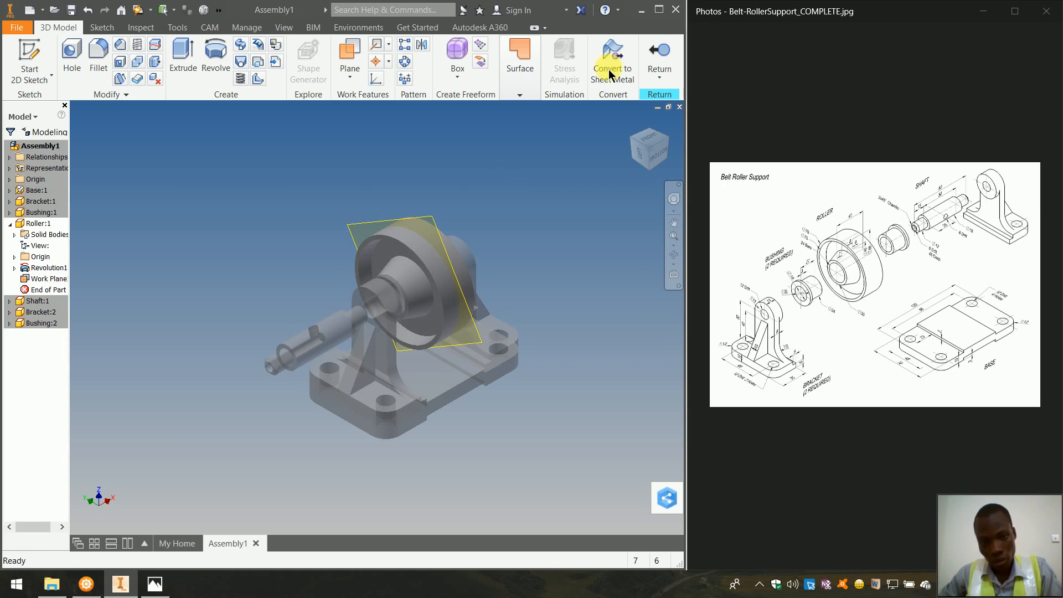
{"action": "left_click", "coordinate": [653, 52]}
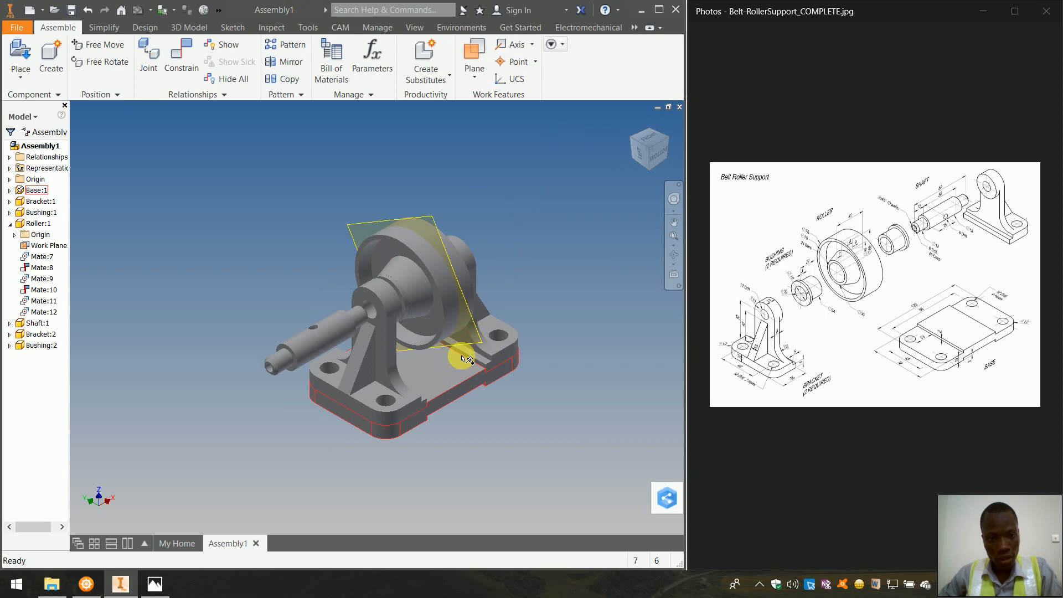
{"action": "left_click_drag", "start_coordinate": [453, 313], "coordinate": [455, 333]}
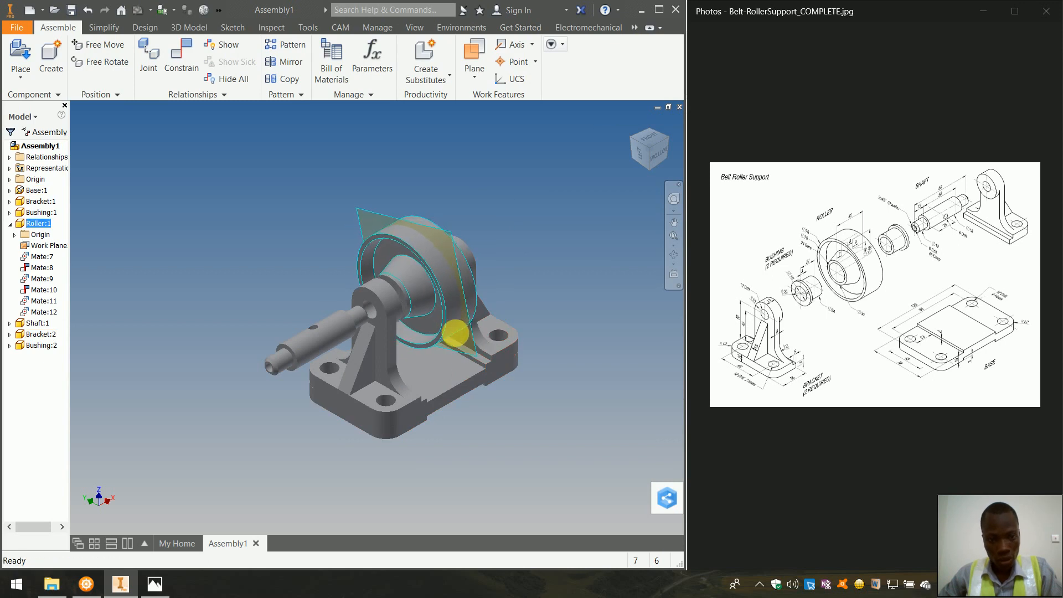
Edit the base in place, create a midplane between its two opposite short end faces, and return to the assembly.
{"action": "double_click", "coordinate": [437, 404]}
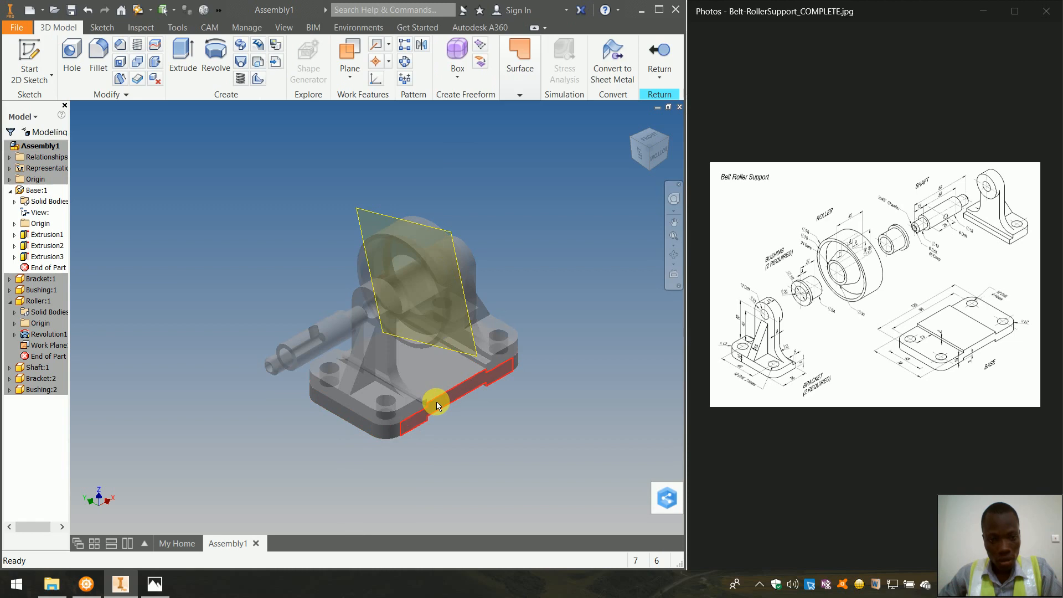
{"action": "left_click", "coordinate": [13, 224]}
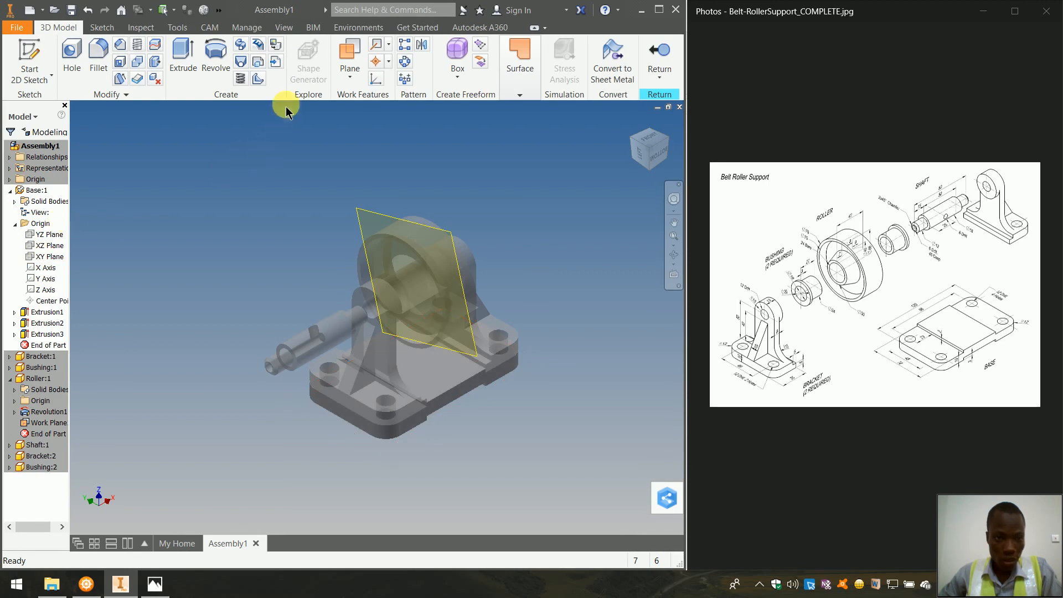
{"action": "left_click", "coordinate": [344, 76]}
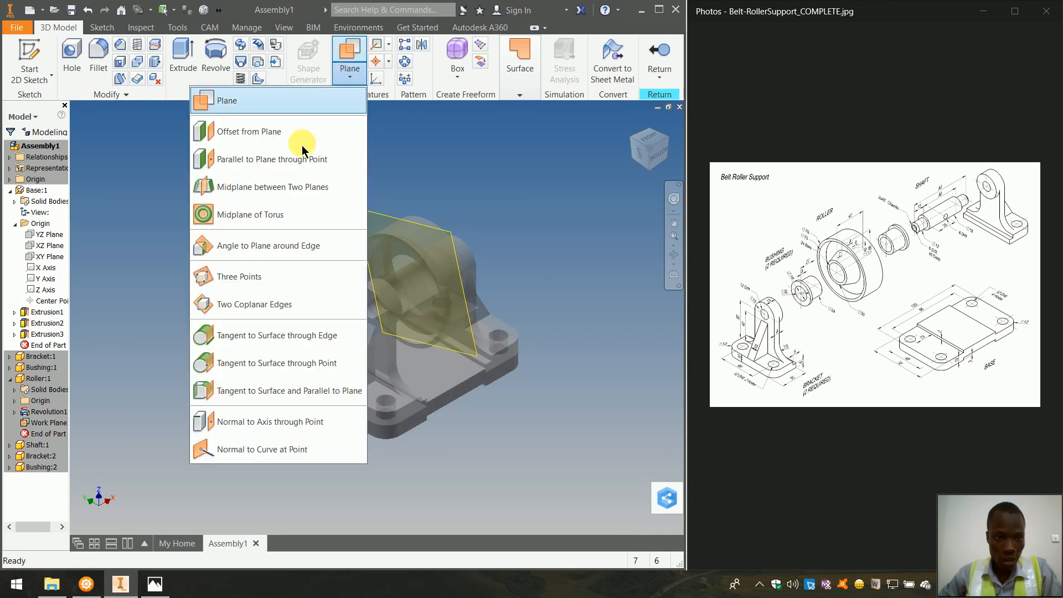
{"action": "left_click", "coordinate": [284, 187]}
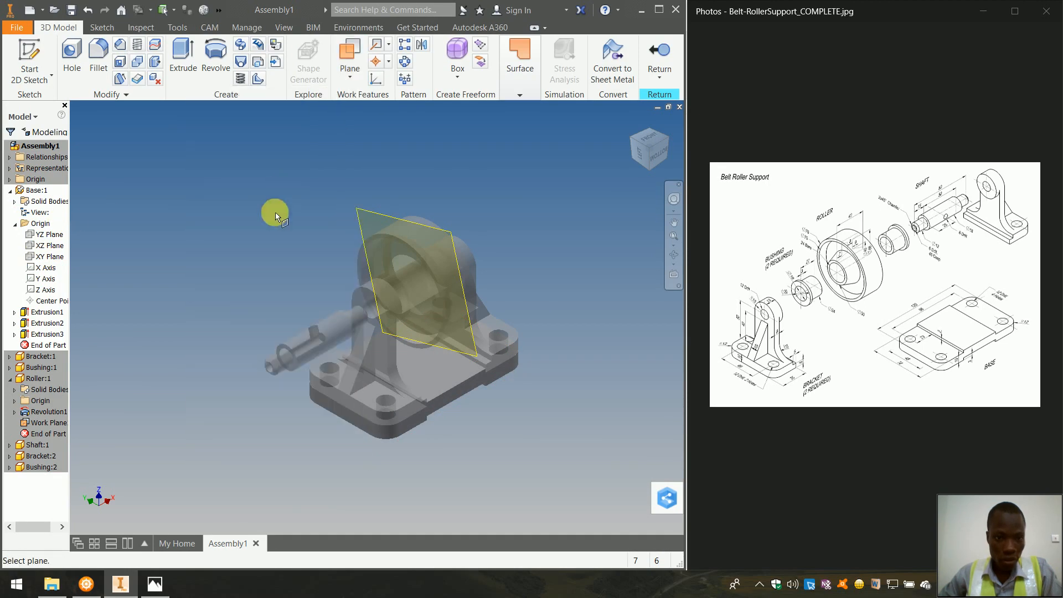
{"action": "left_click", "coordinate": [350, 415]}
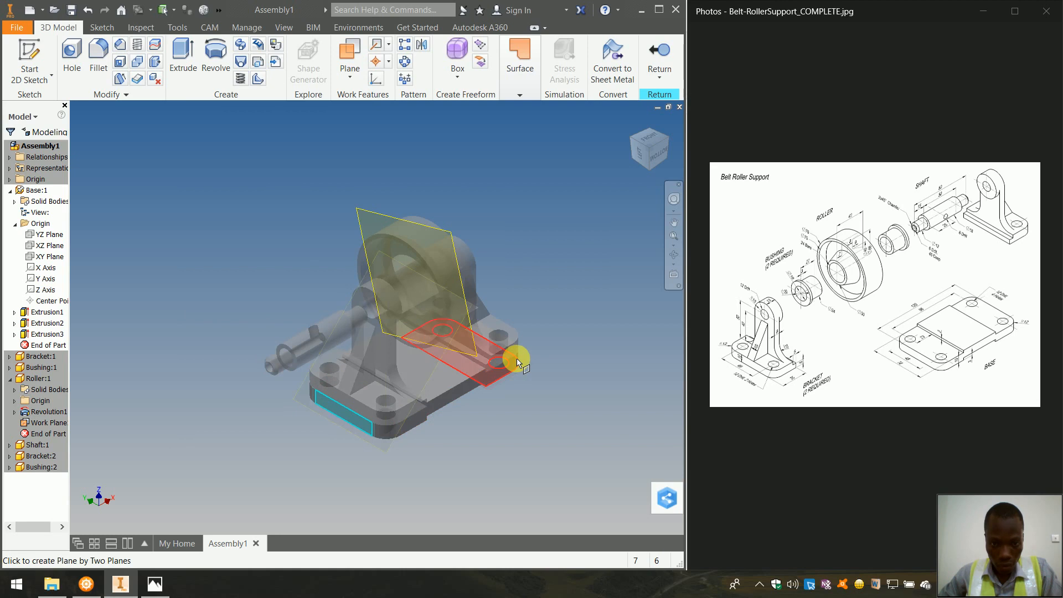
{"action": "scroll", "coordinate": [522, 362], "scroll_direction": "down", "scroll_amount": 5}
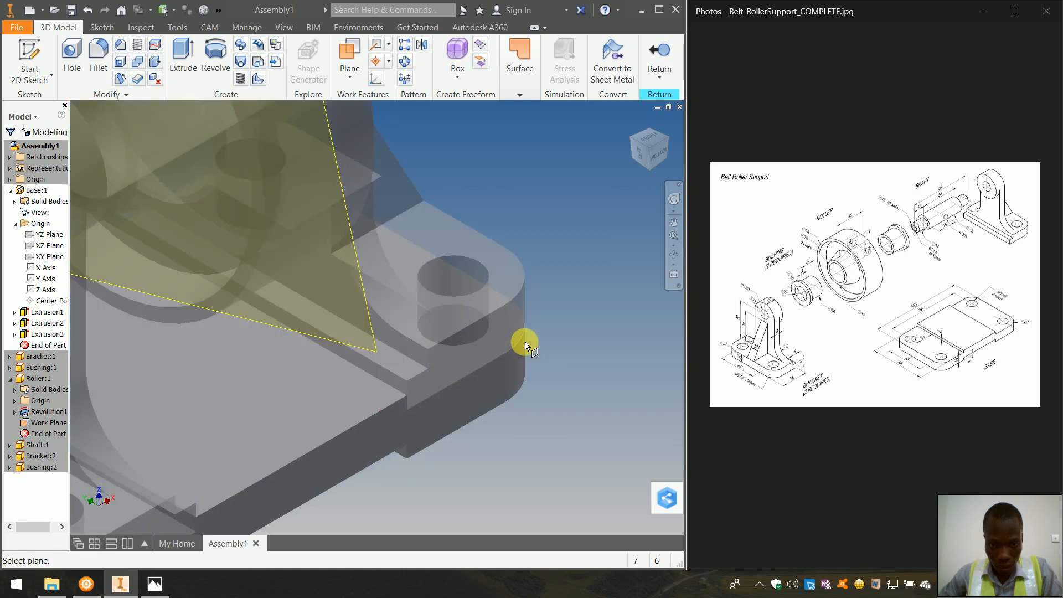
{"action": "left_click", "coordinate": [669, 142]}
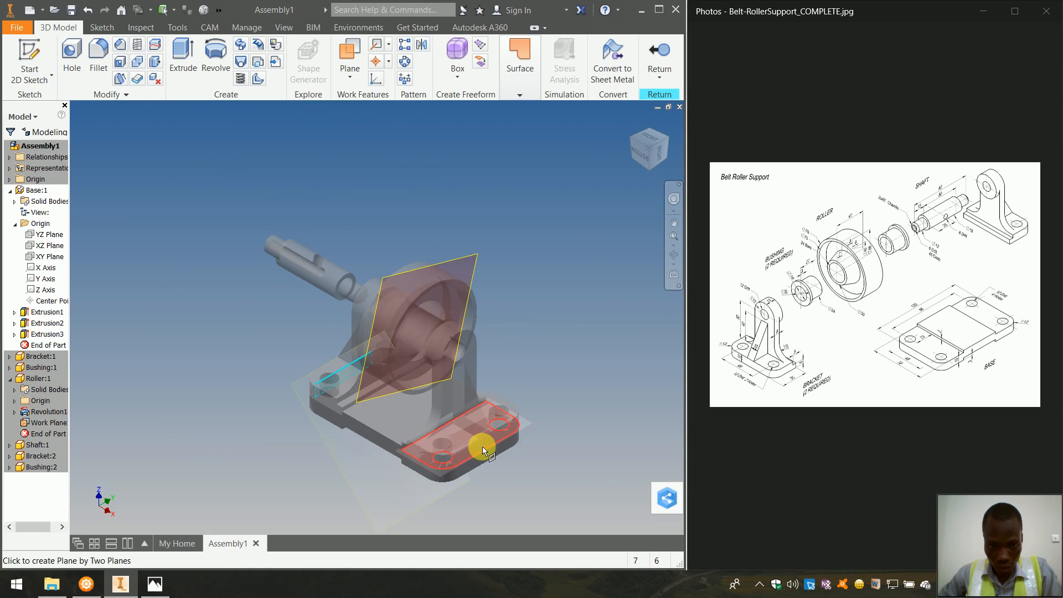
{"action": "left_click", "coordinate": [485, 457]}
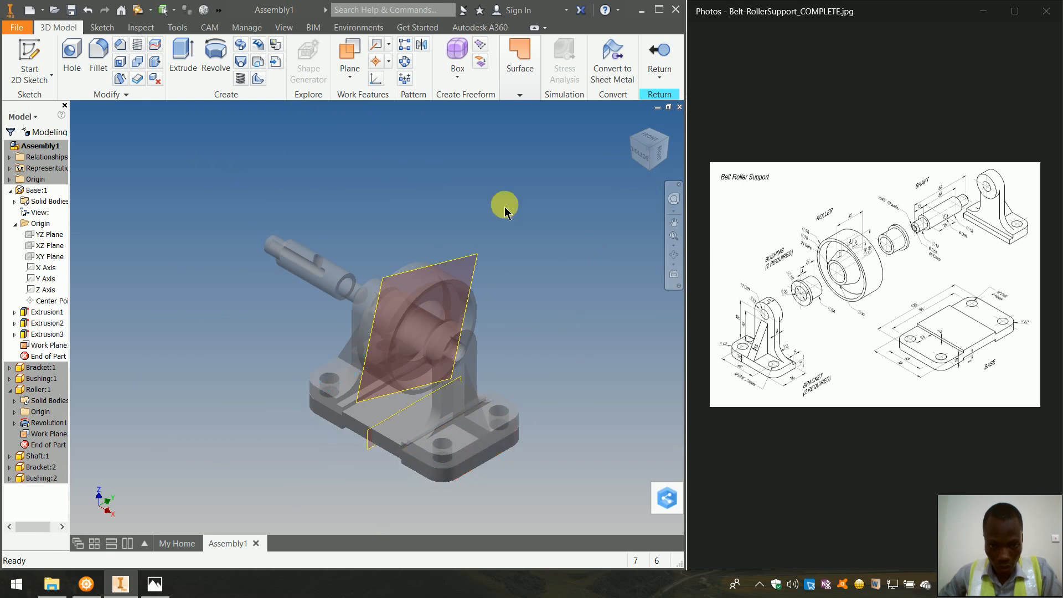
{"action": "left_click", "coordinate": [655, 62]}
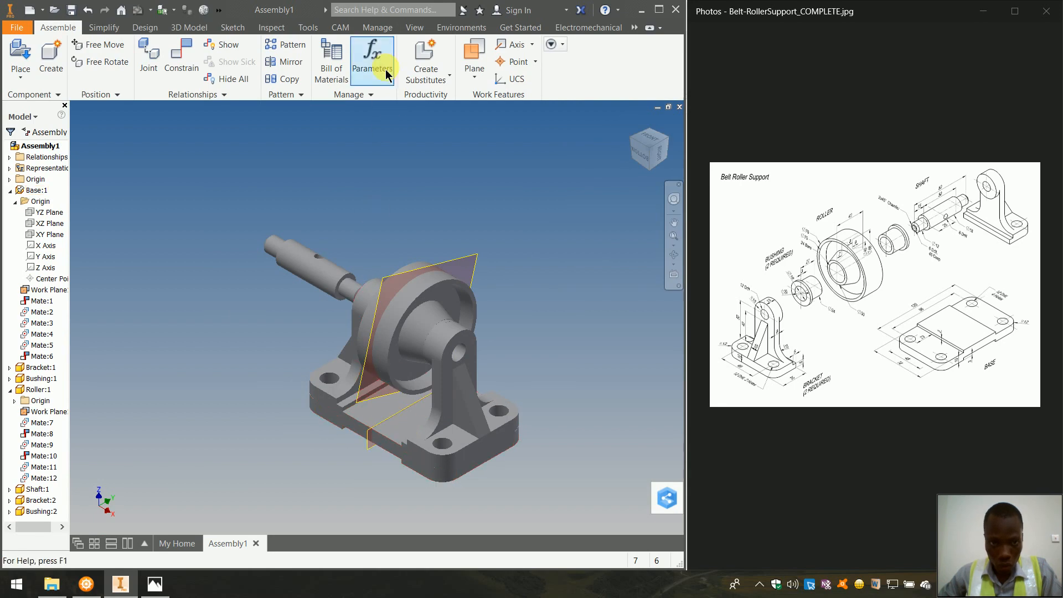
Mate the roller's midplane to the base's midplane with a 0 mm offset to centre the roller between the brackets.
{"action": "left_click", "coordinate": [184, 61]}
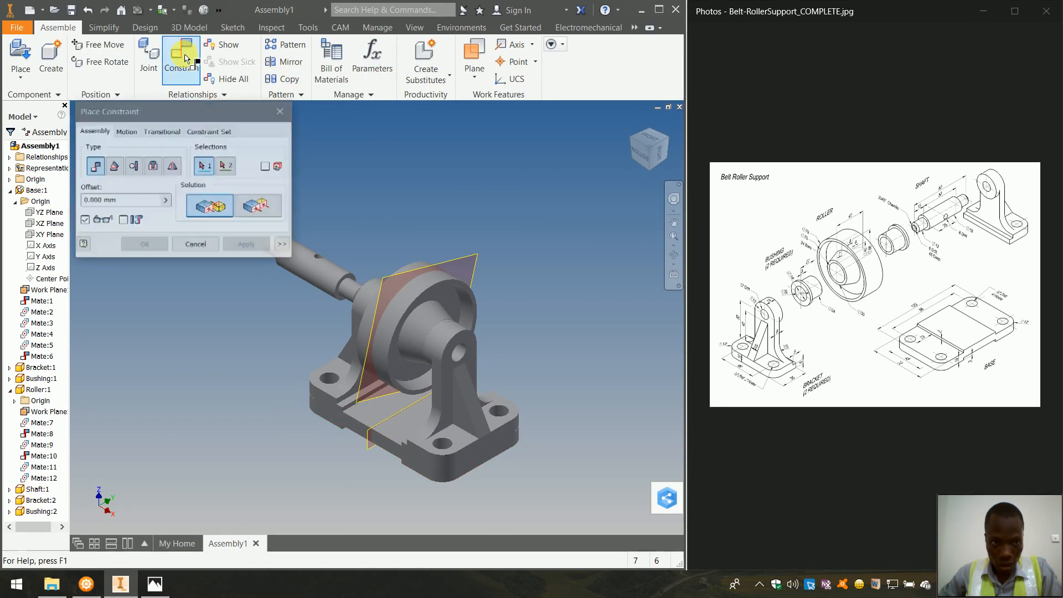
{"action": "left_click", "coordinate": [465, 255]}
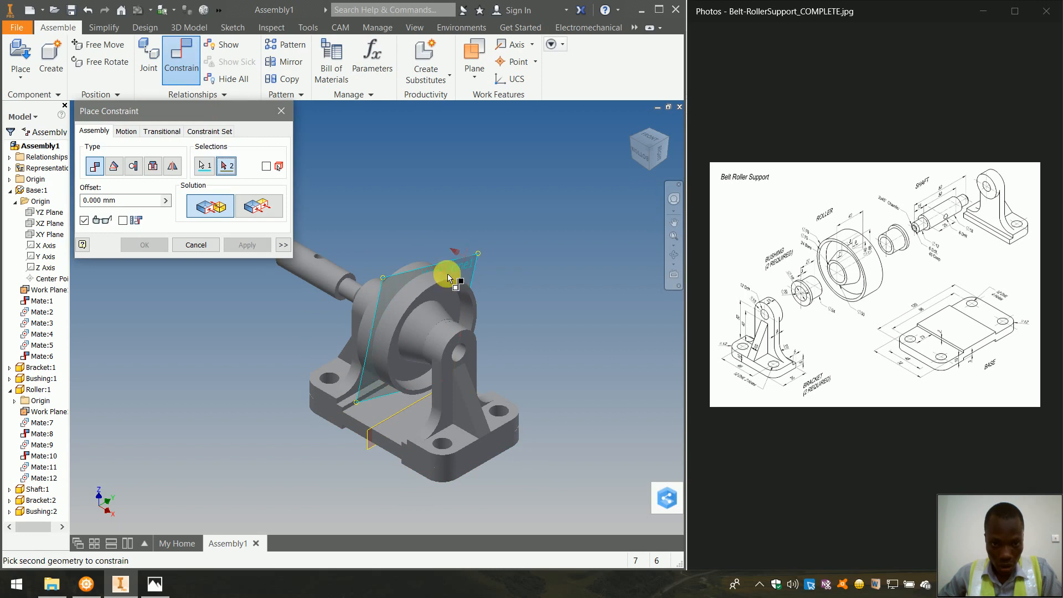
{"action": "left_click", "coordinate": [367, 443]}
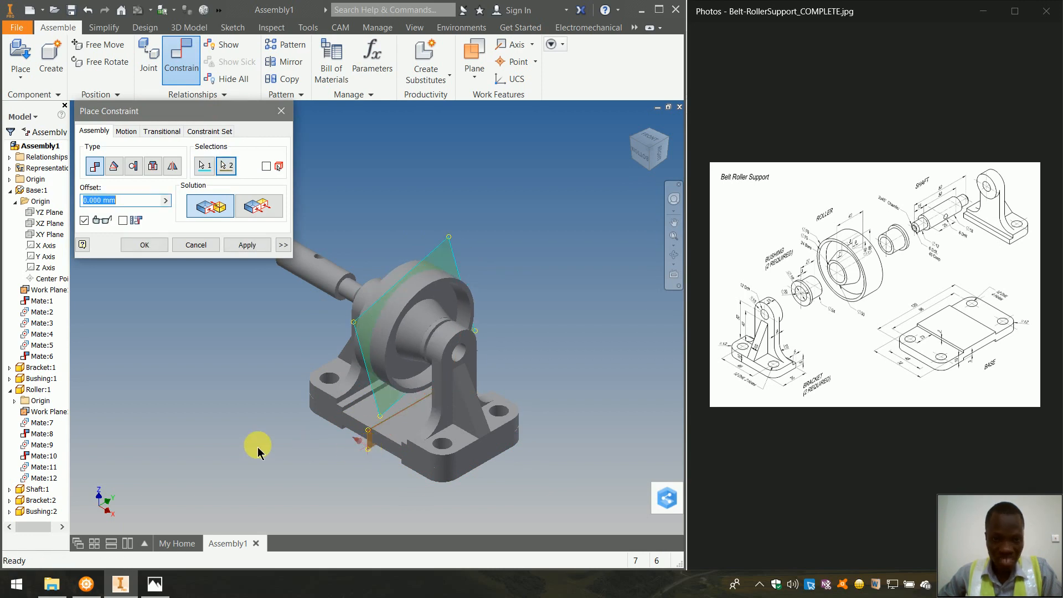
{"action": "left_click", "coordinate": [143, 246]}
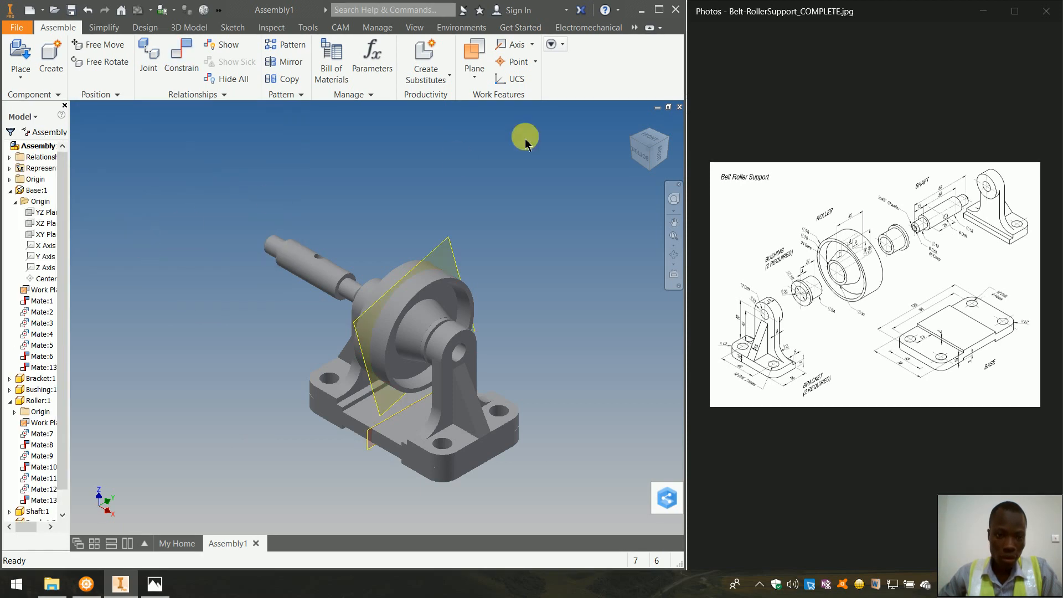
View the assembly from the shaft side and try moving the roller to test the centring constraint.
{"action": "left_click", "coordinate": [635, 127]}
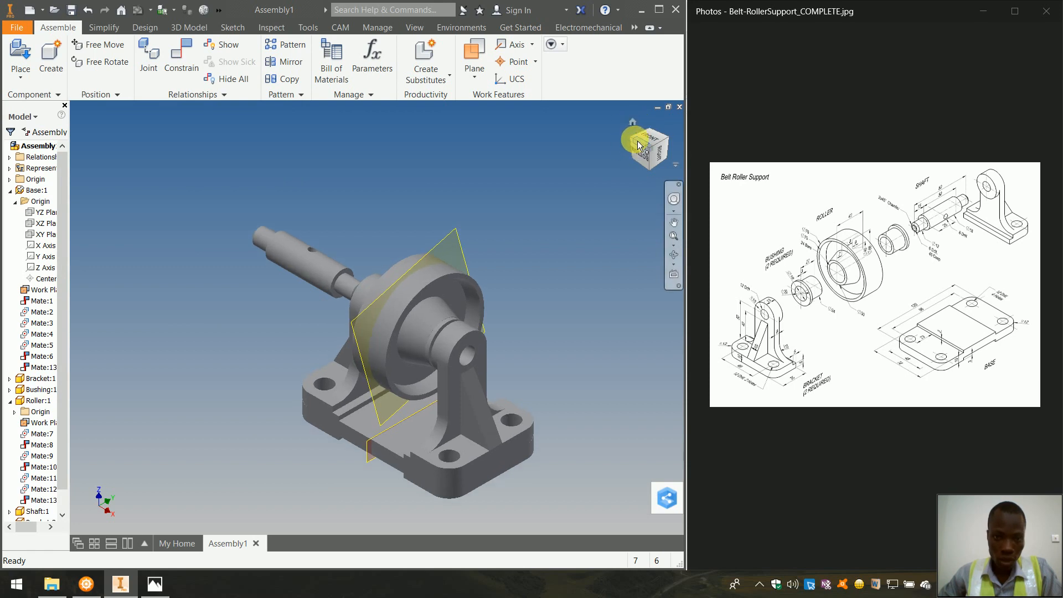
{"action": "left_click_drag", "start_coordinate": [639, 146], "coordinate": [535, 214]}
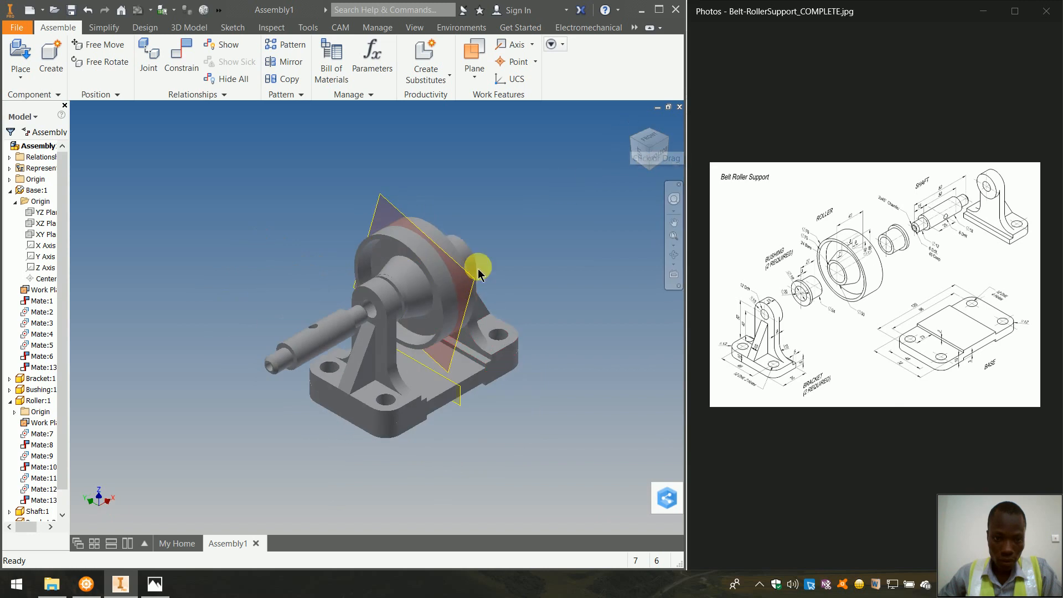
{"action": "left_click_drag", "start_coordinate": [444, 300], "coordinate": [392, 280]}
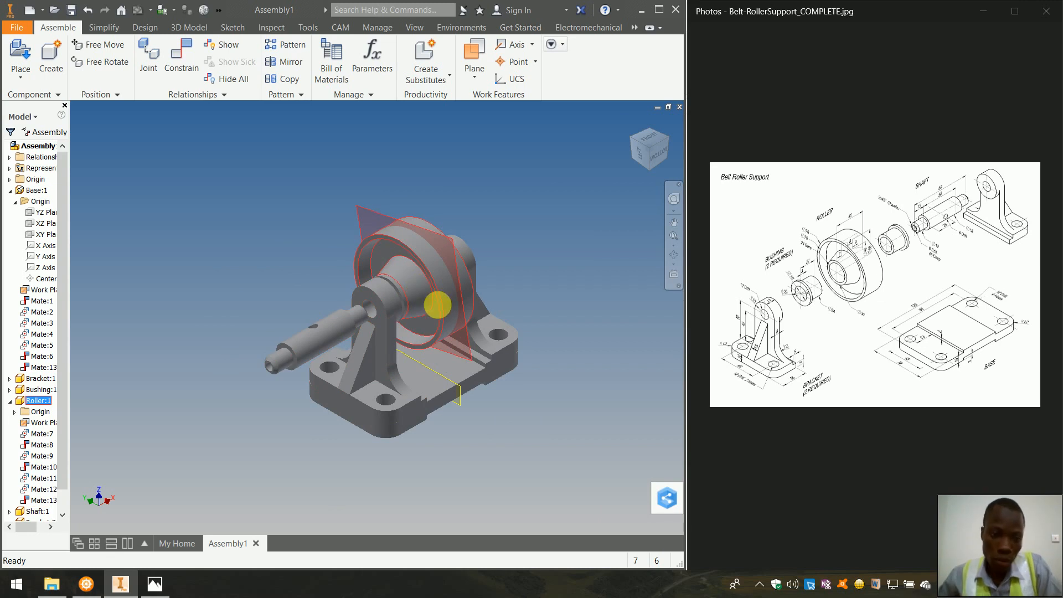
{"action": "left_click", "coordinate": [473, 220]}
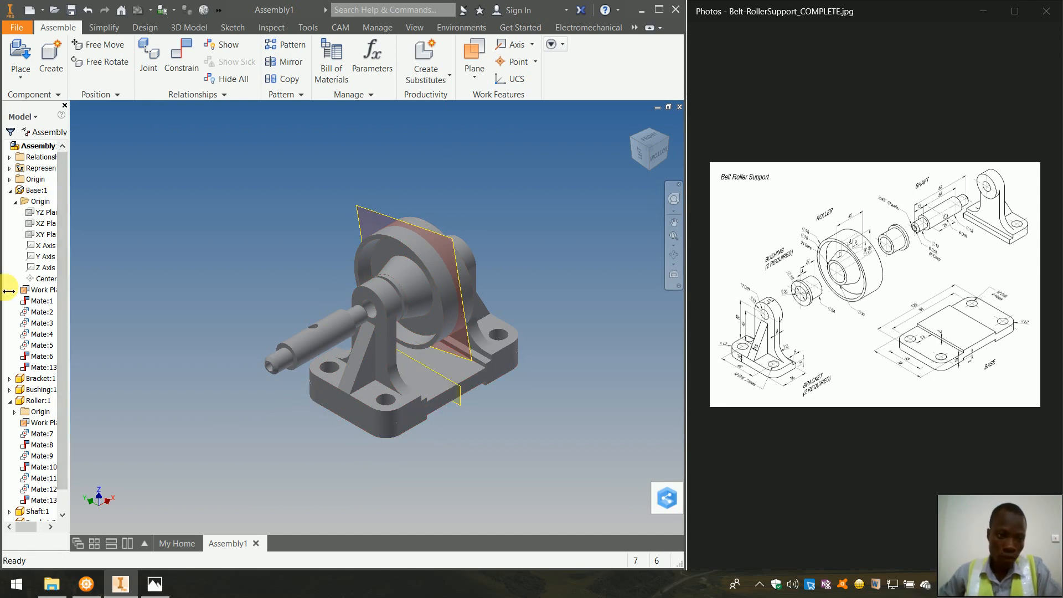
Constrain the shaft's XZ origin plane flush with the roller's midplane at a 0 mm offset to centre the shaft between the brackets.
{"action": "left_click", "coordinate": [15, 202]}
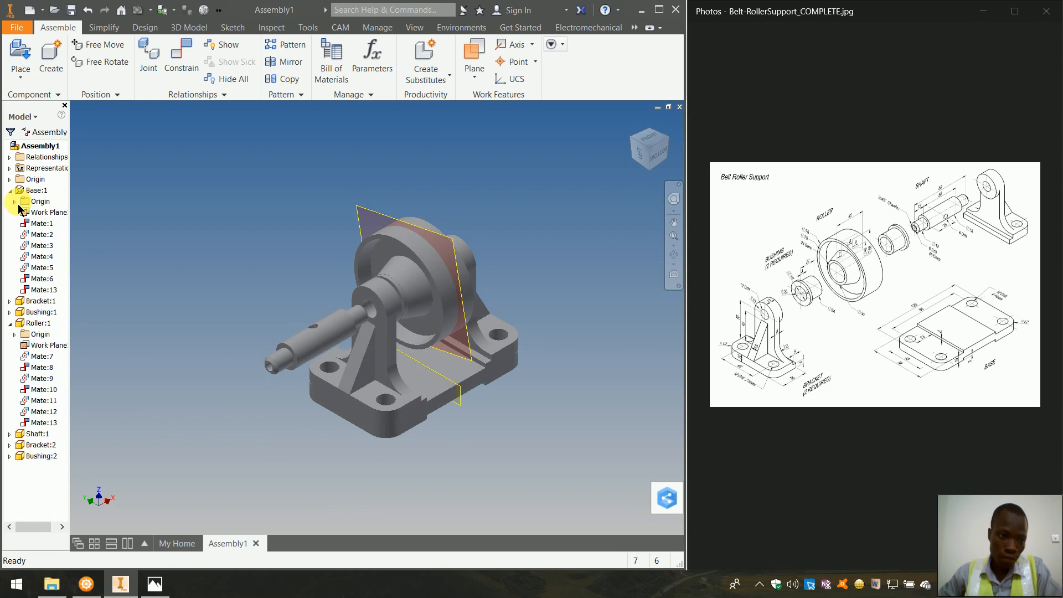
{"action": "left_click", "coordinate": [321, 344]}
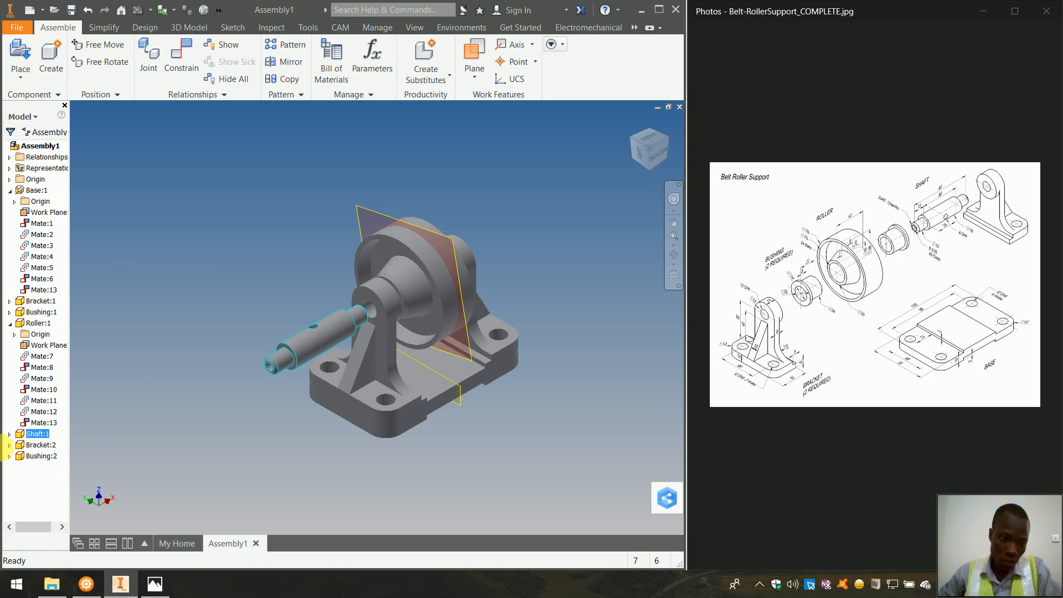
{"action": "left_click", "coordinate": [10, 434]}
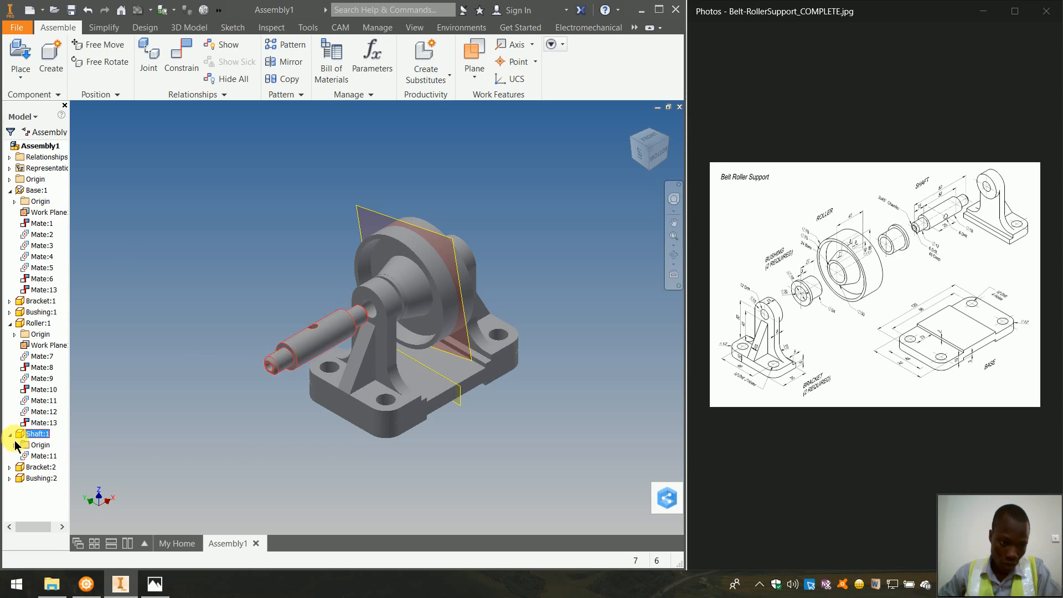
{"action": "left_click", "coordinate": [9, 435]}
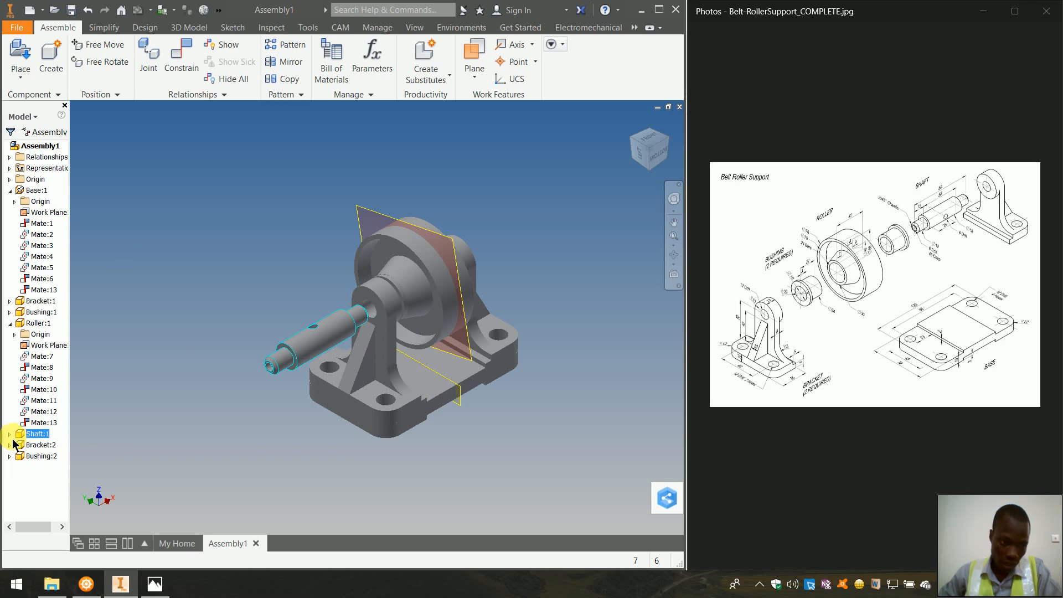
{"action": "left_click", "coordinate": [9, 435]}
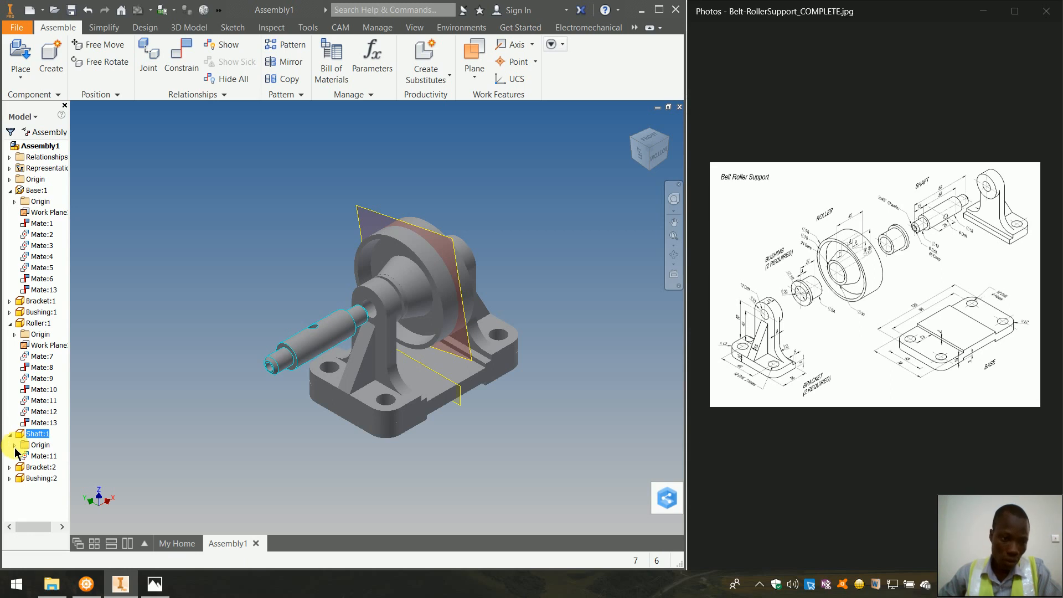
{"action": "left_click", "coordinate": [14, 446]}
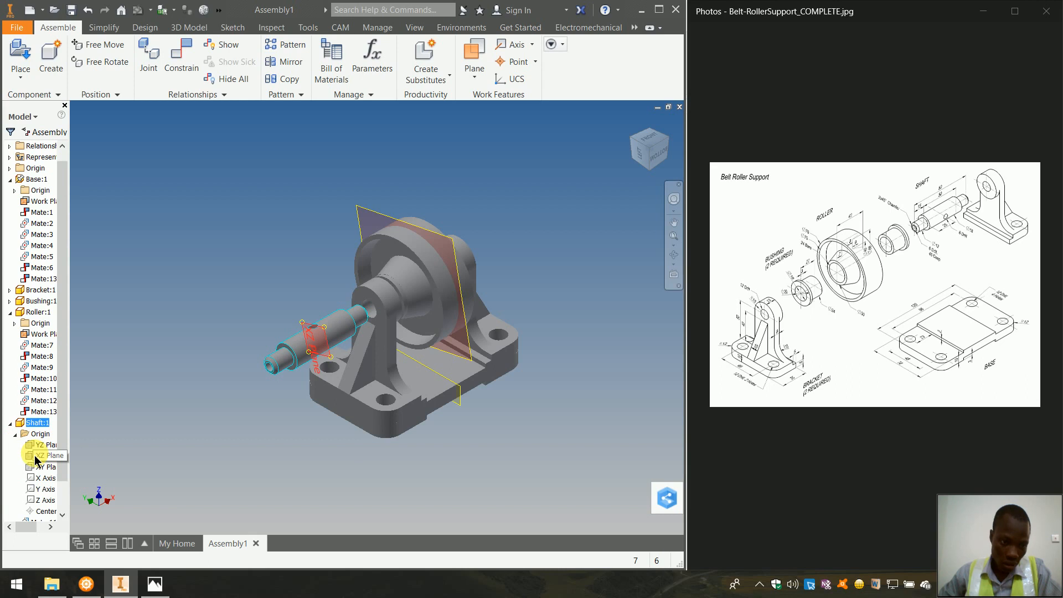
{"action": "left_click", "coordinate": [37, 457]}
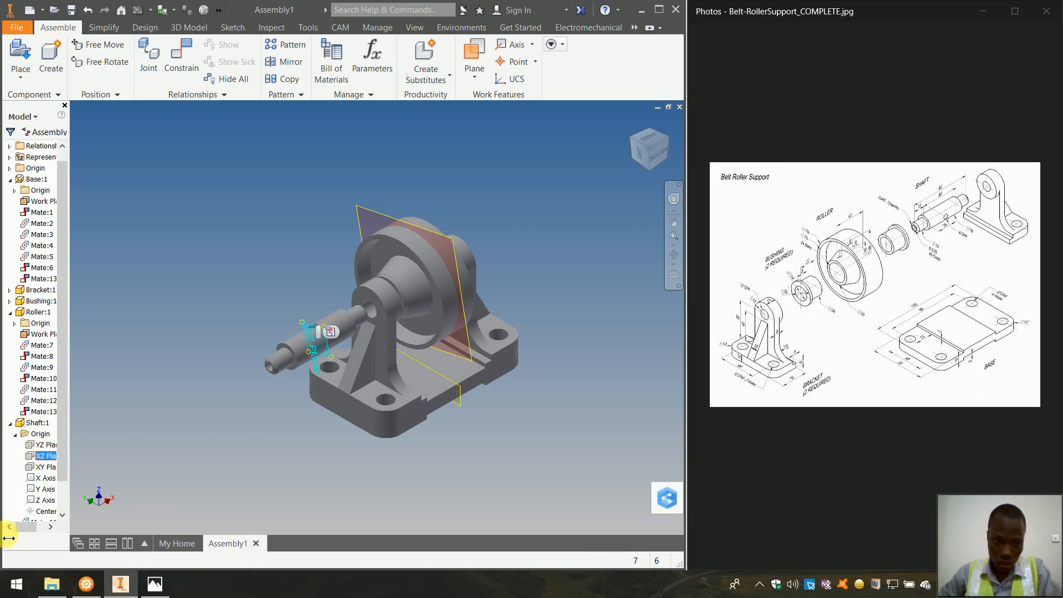
{"action": "left_click", "coordinate": [190, 74]}
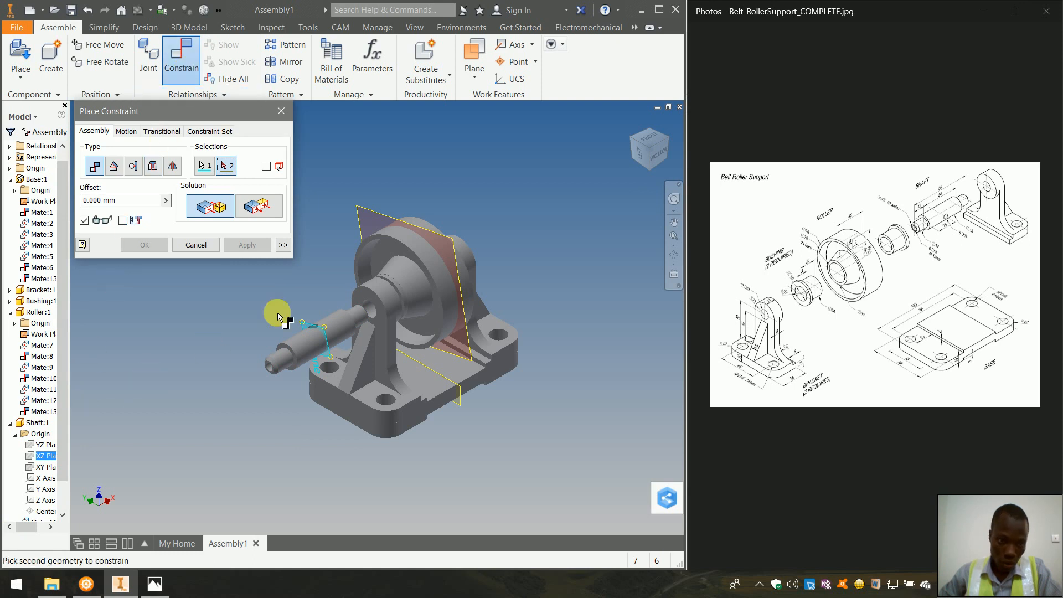
{"action": "left_click", "coordinate": [38, 456]}
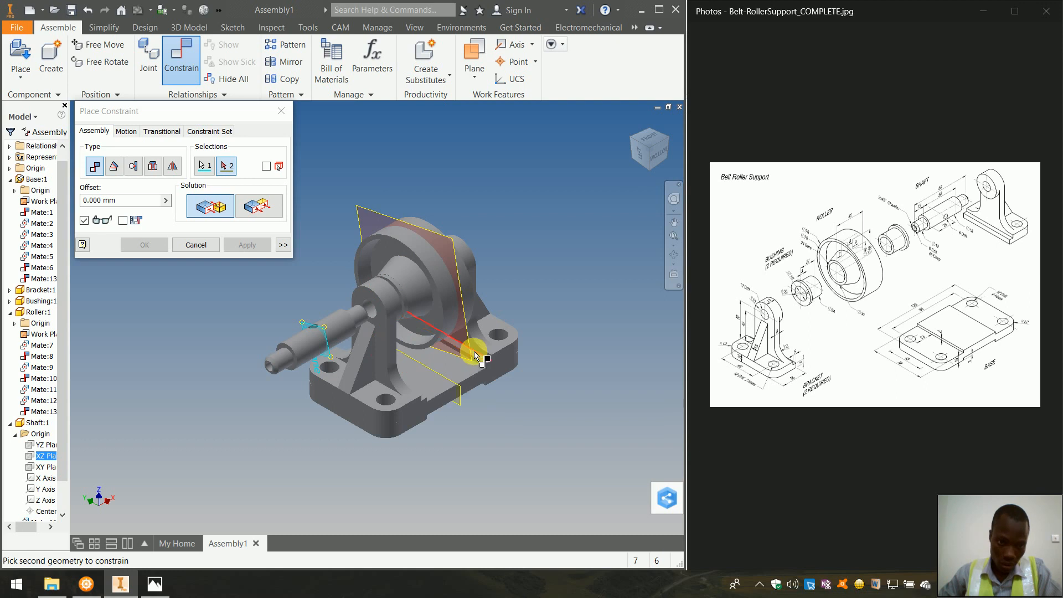
{"action": "left_click", "coordinate": [384, 218]}
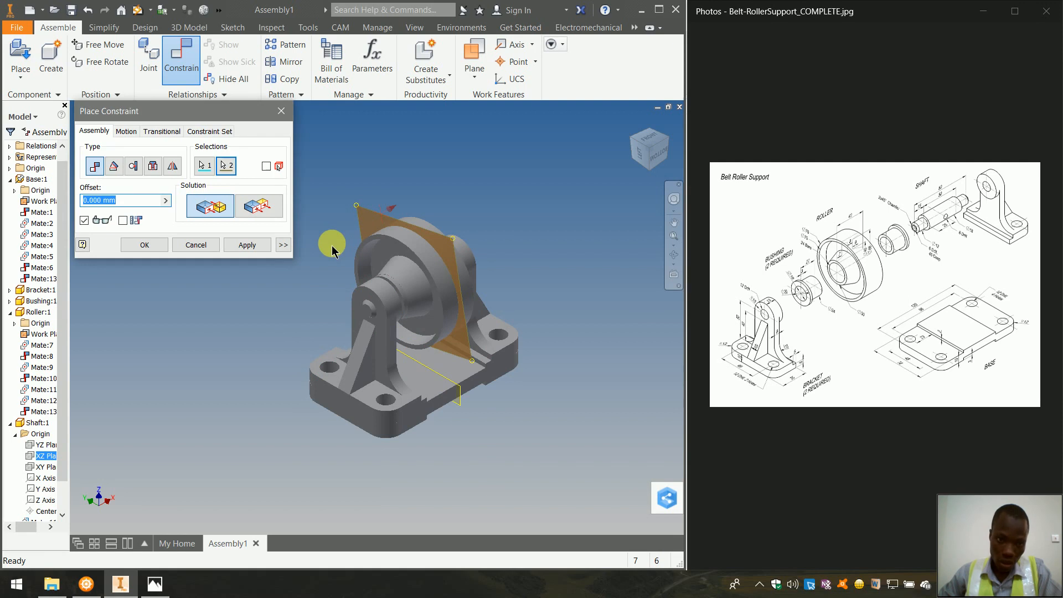
{"action": "left_click", "coordinate": [252, 219]}
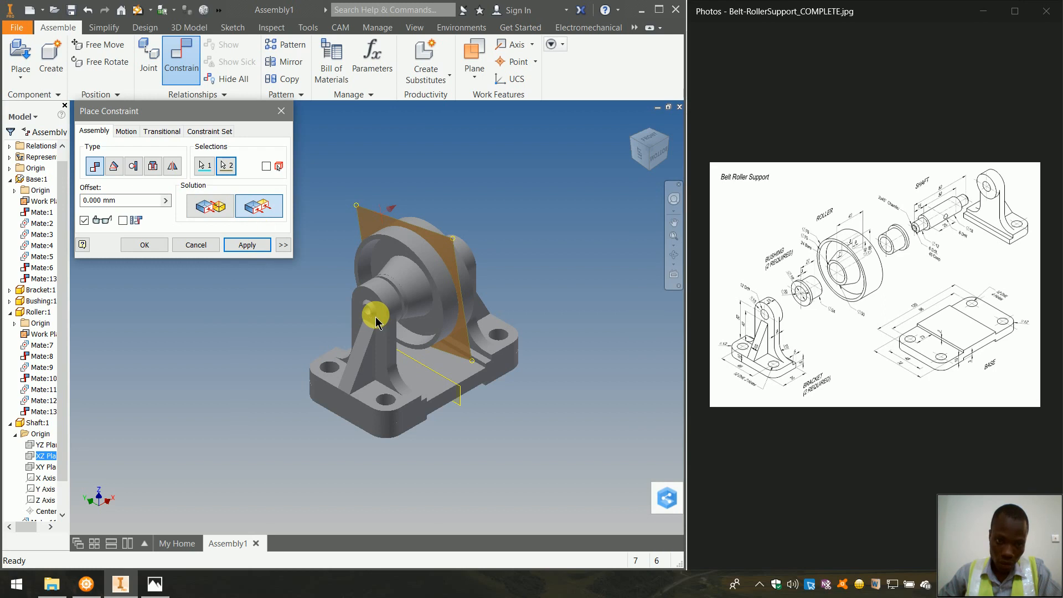
{"action": "left_click", "coordinate": [151, 245]}
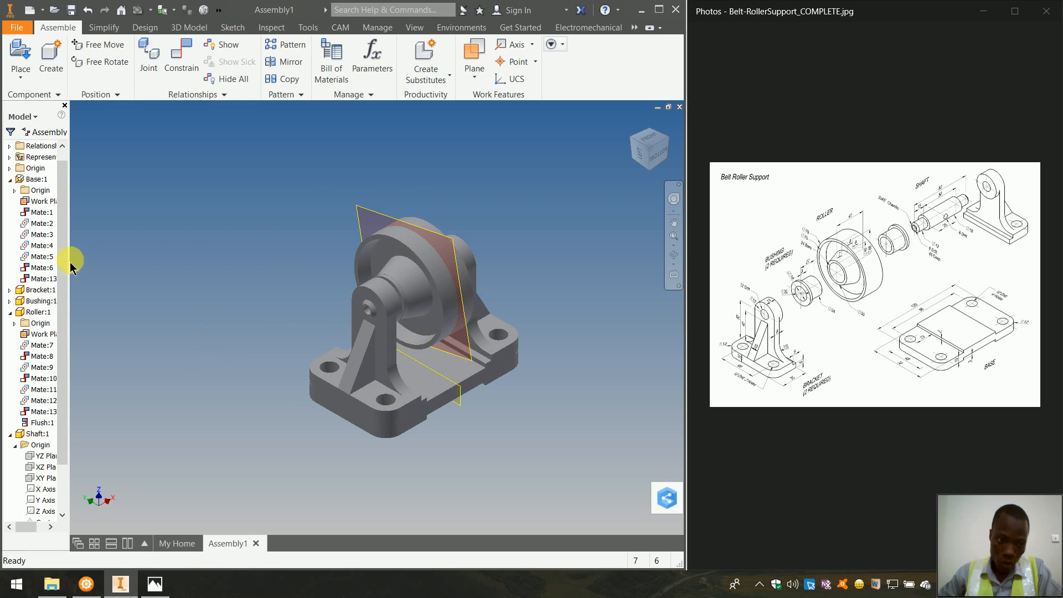
Hide the midplane work planes of the base and the roller.
{"action": "right_click", "coordinate": [40, 203]}
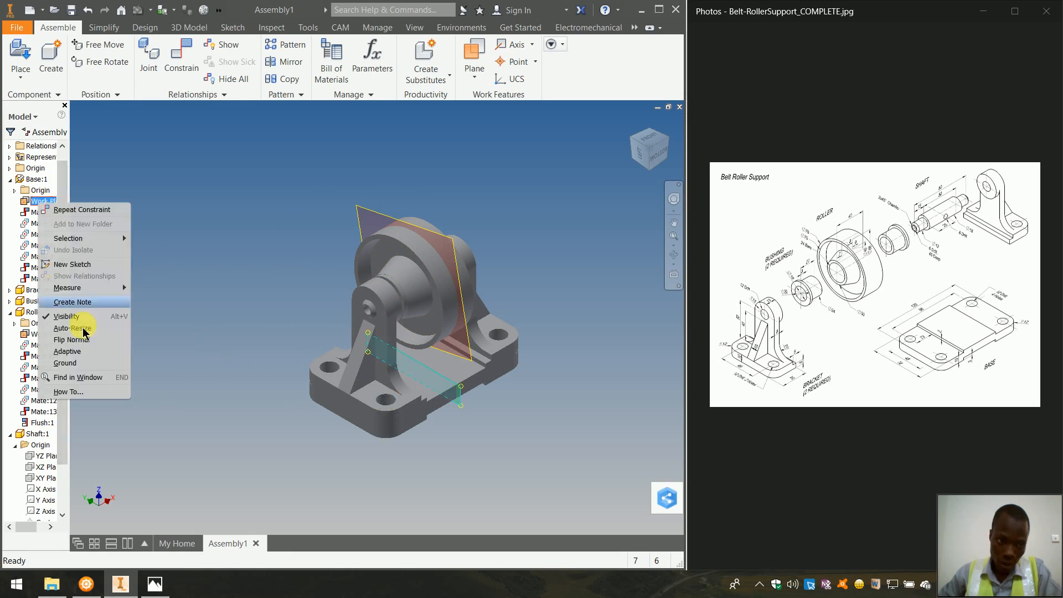
{"action": "left_click", "coordinate": [30, 210]}
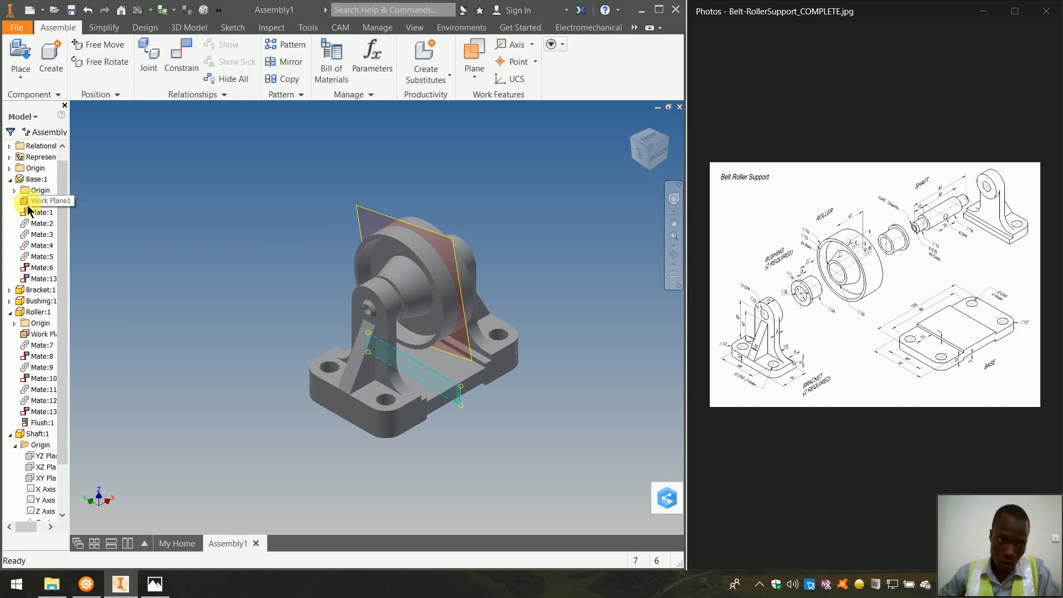
{"action": "right_click", "coordinate": [28, 206]}
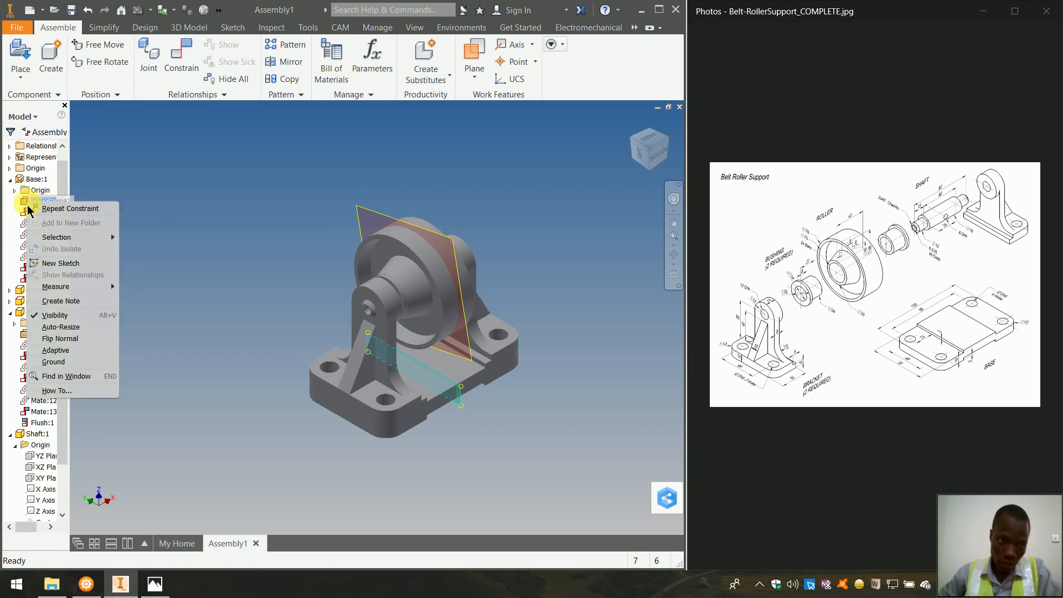
{"action": "left_click", "coordinate": [83, 315]}
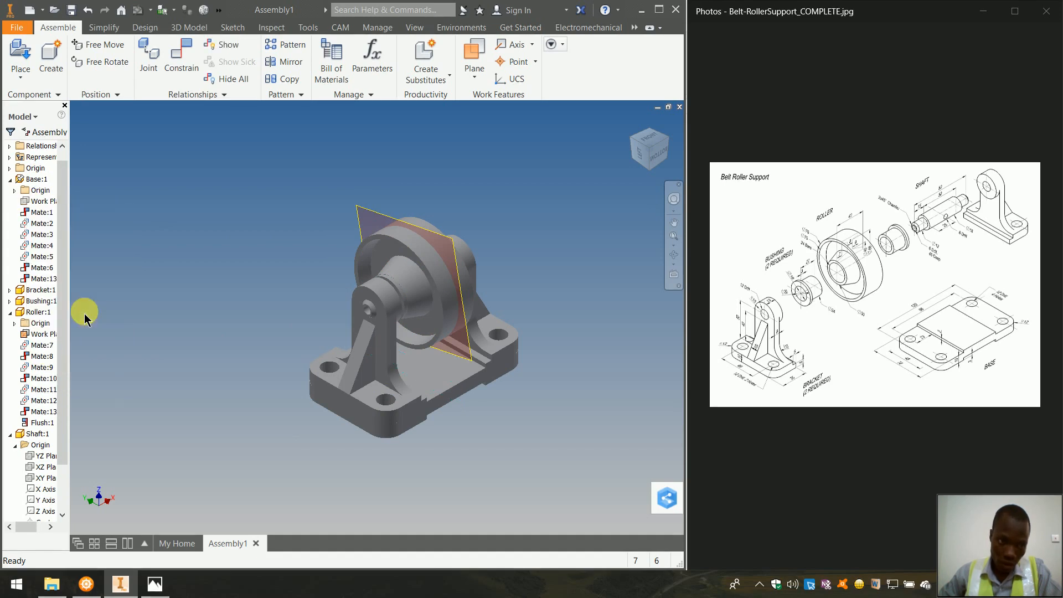
{"action": "right_click", "coordinate": [46, 333]}
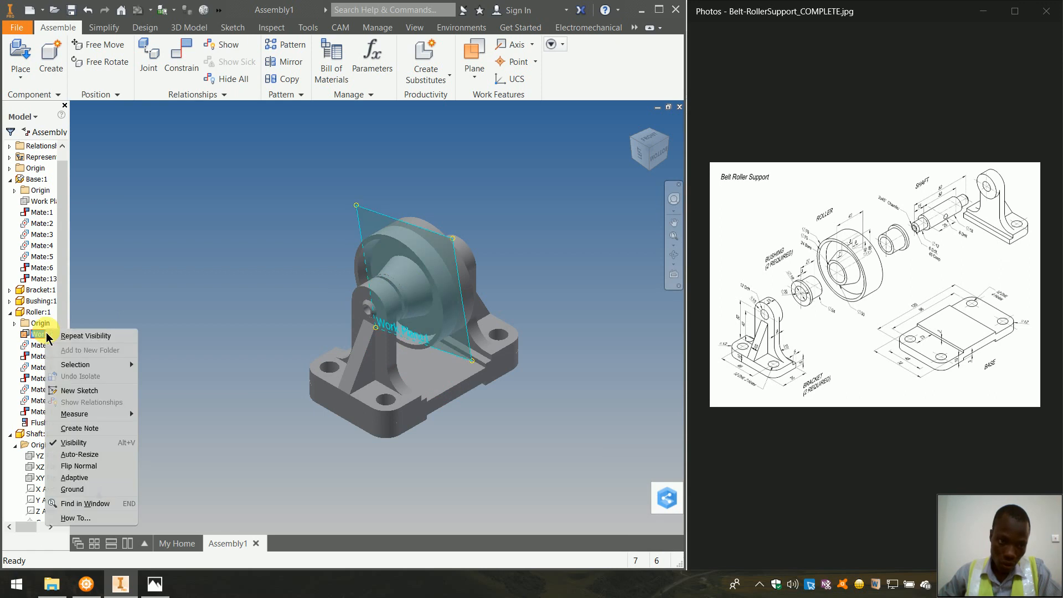
{"action": "left_click", "coordinate": [89, 441]}
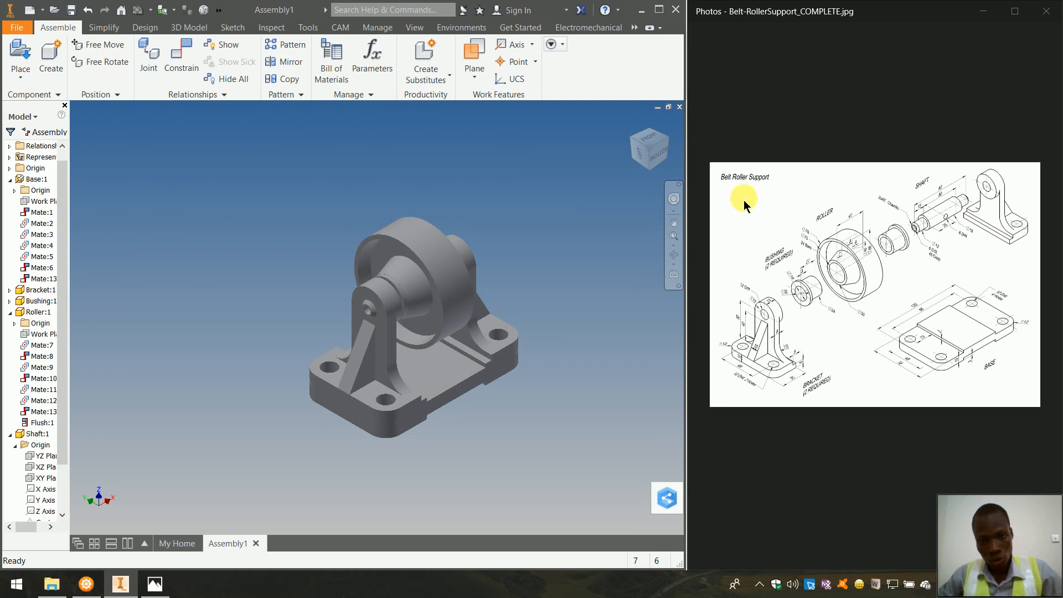
Examine the finished belt roller support from several isometric corners and straight on, checking the position of the roller and shaft.
{"action": "left_click", "coordinate": [672, 141]}
{"action": "left_click", "coordinate": [672, 140]}
{"action": "left_click", "coordinate": [673, 141]}
{"action": "left_click", "coordinate": [672, 141]}
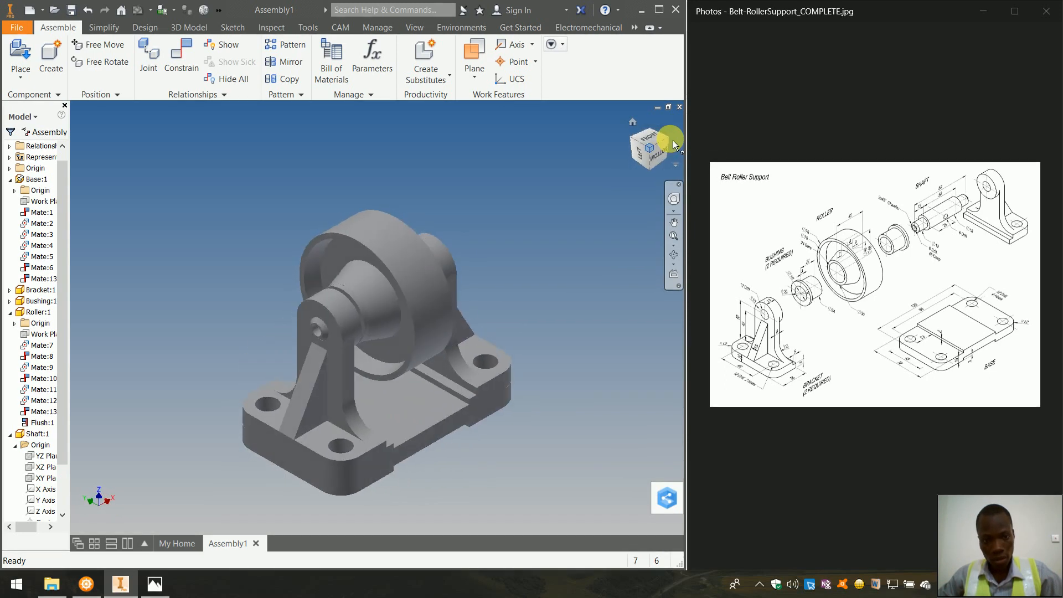
{"action": "left_click", "coordinate": [673, 140]}
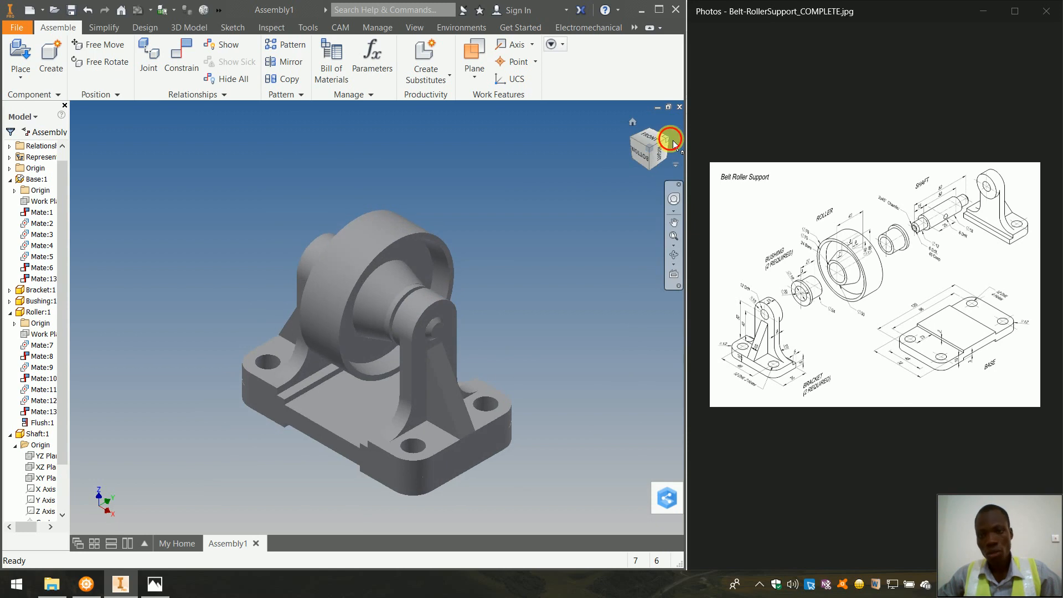
{"action": "left_click", "coordinate": [672, 142]}
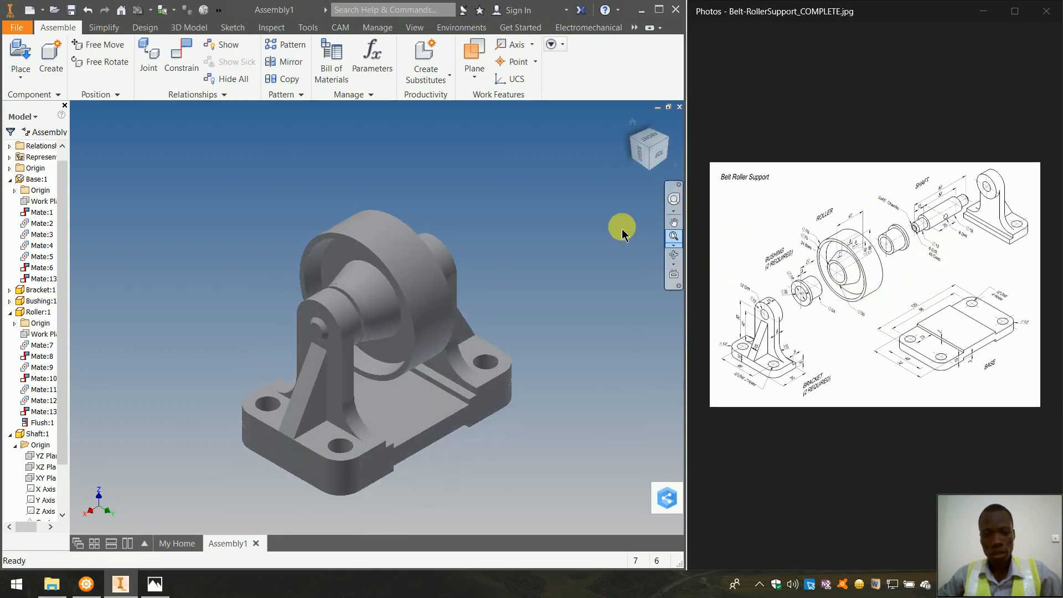
{"action": "left_click", "coordinate": [658, 155]}
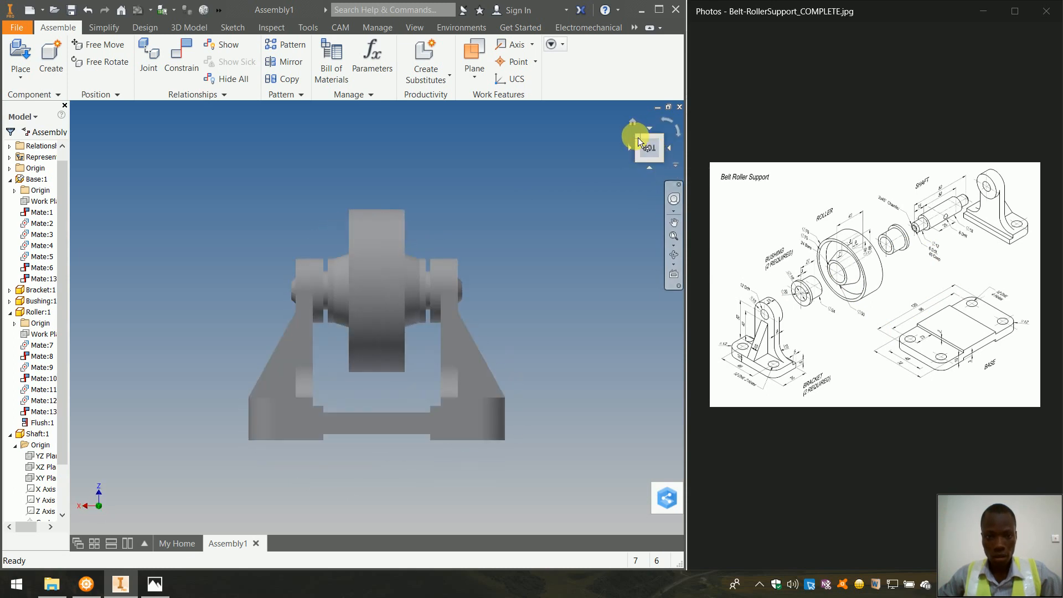
{"action": "left_click", "coordinate": [640, 143]}
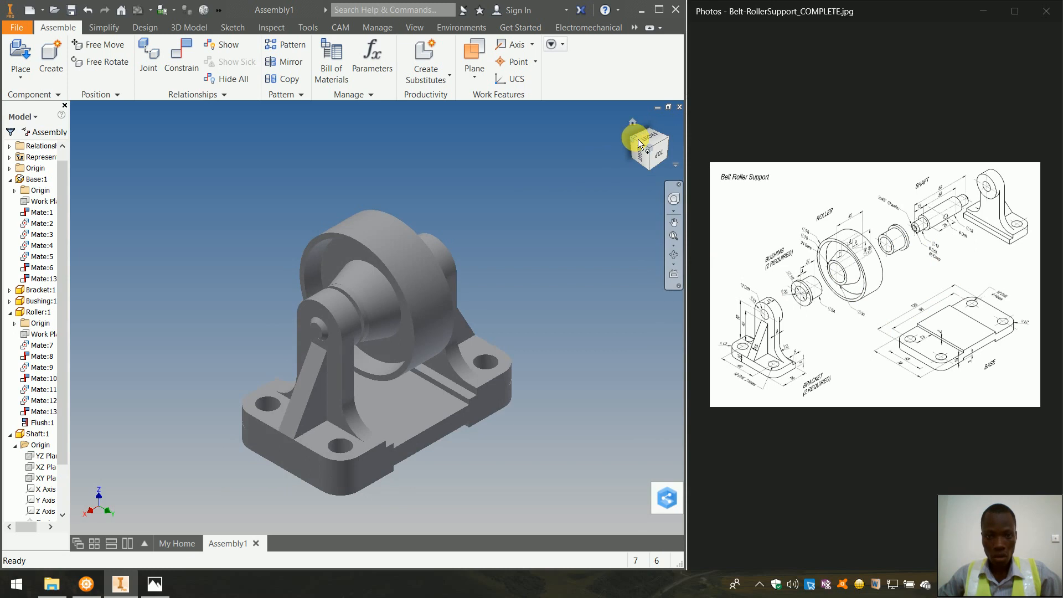
{"action": "left_click", "coordinate": [638, 139]}
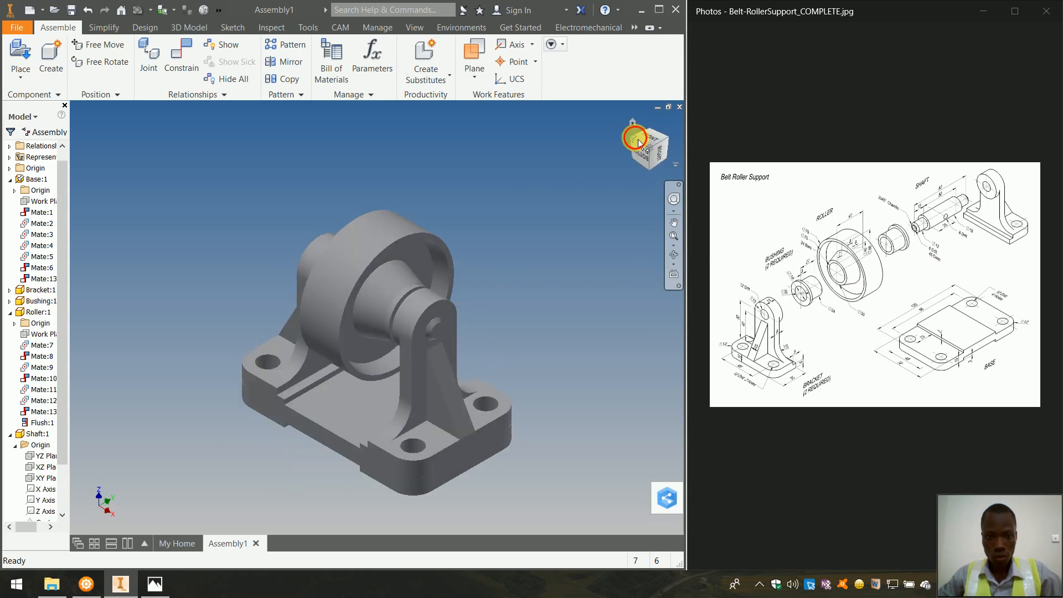
{"action": "left_click", "coordinate": [638, 139]}
{"action": "left_click", "coordinate": [638, 139]}
{"action": "left_click", "coordinate": [638, 139]}
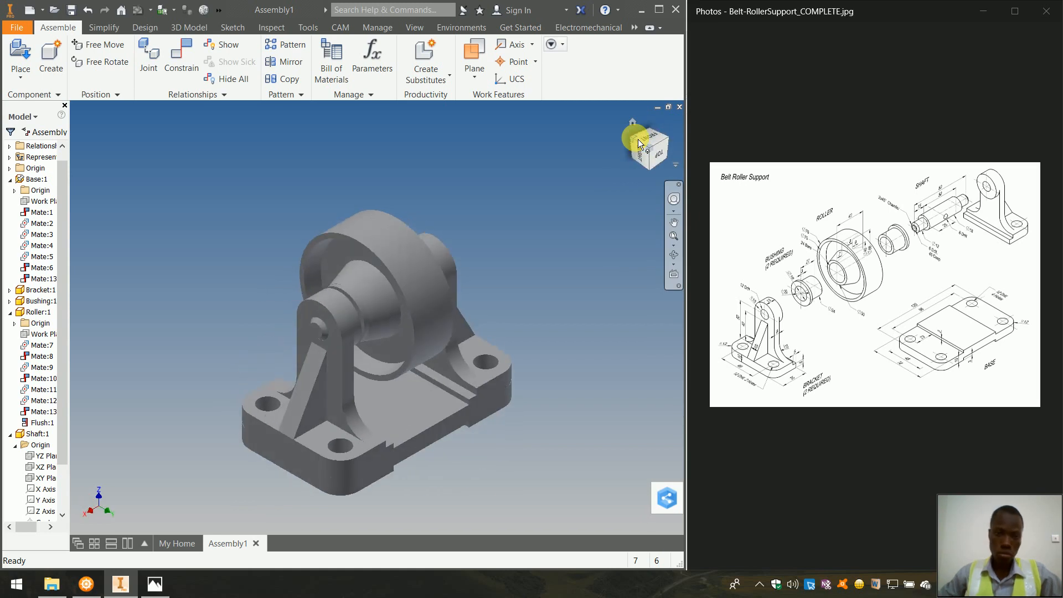
{"action": "left_click", "coordinate": [638, 139]}
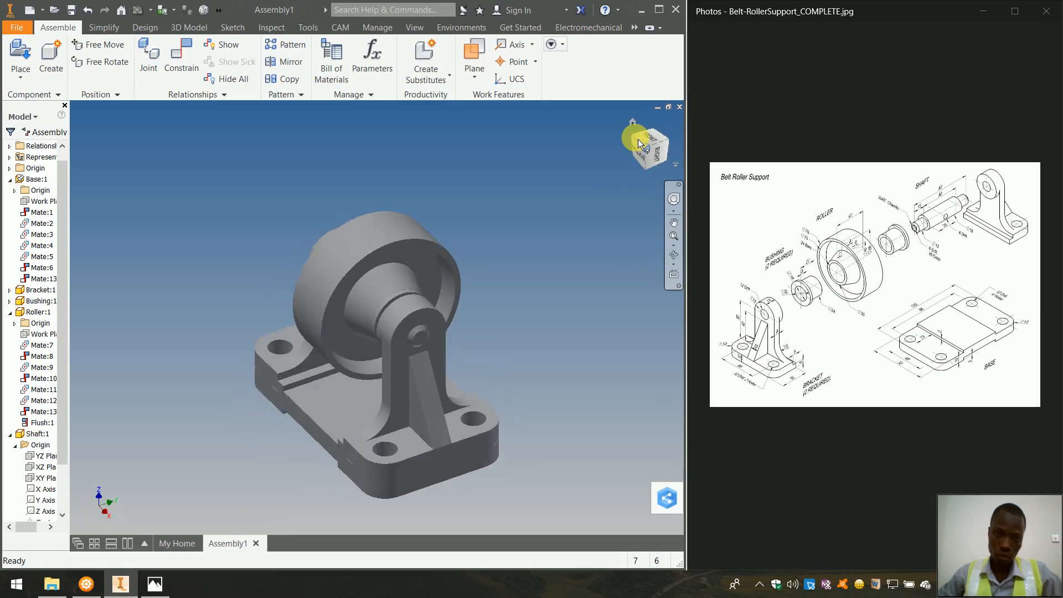
{"action": "left_click", "coordinate": [637, 139]}
{"action": "left_click", "coordinate": [627, 136]}
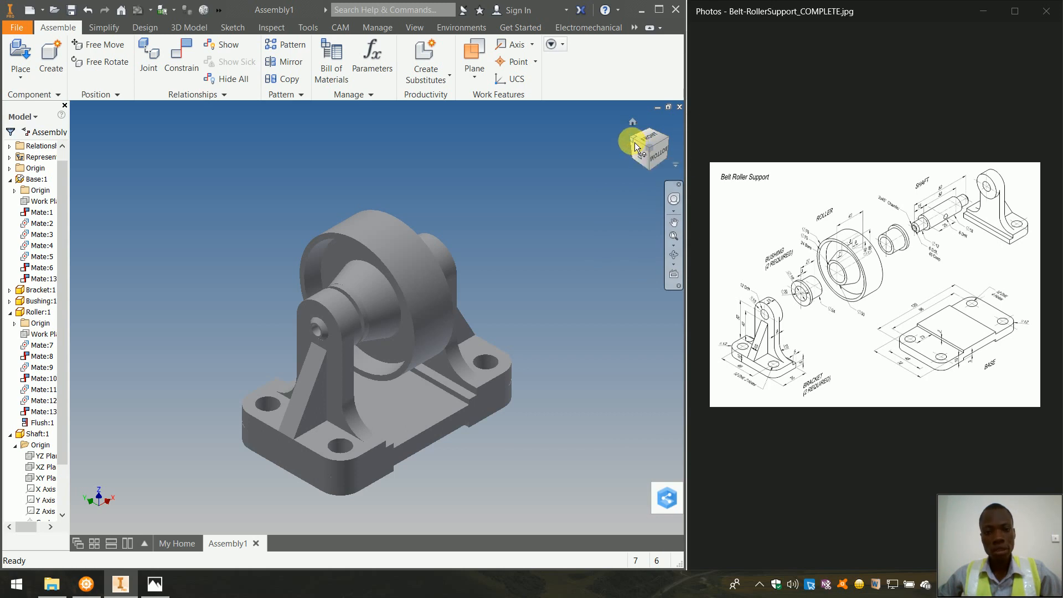
{"action": "left_click", "coordinate": [635, 144]}
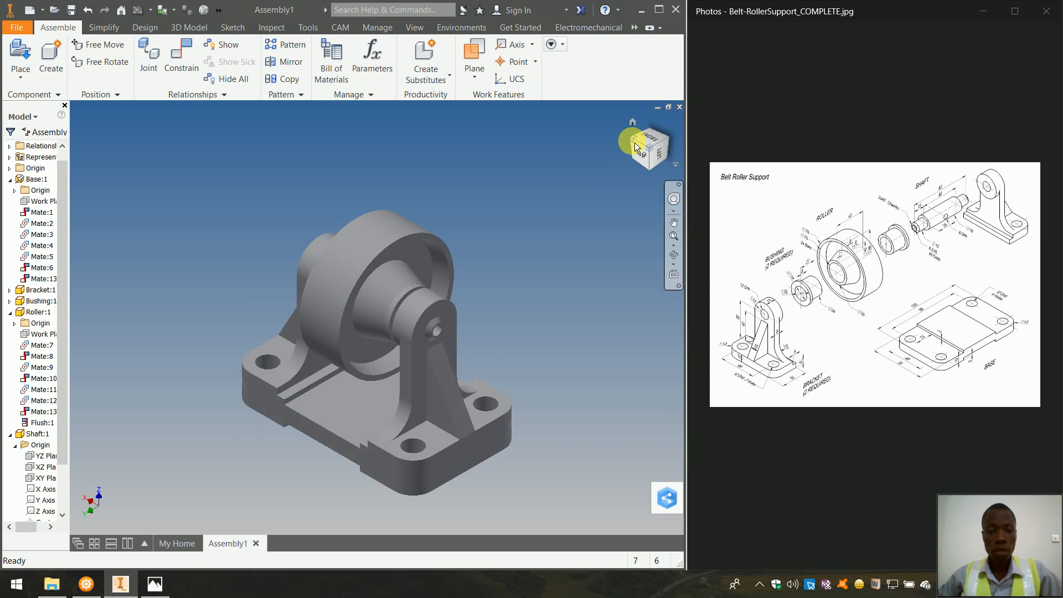
{"action": "left_click", "coordinate": [634, 141]}
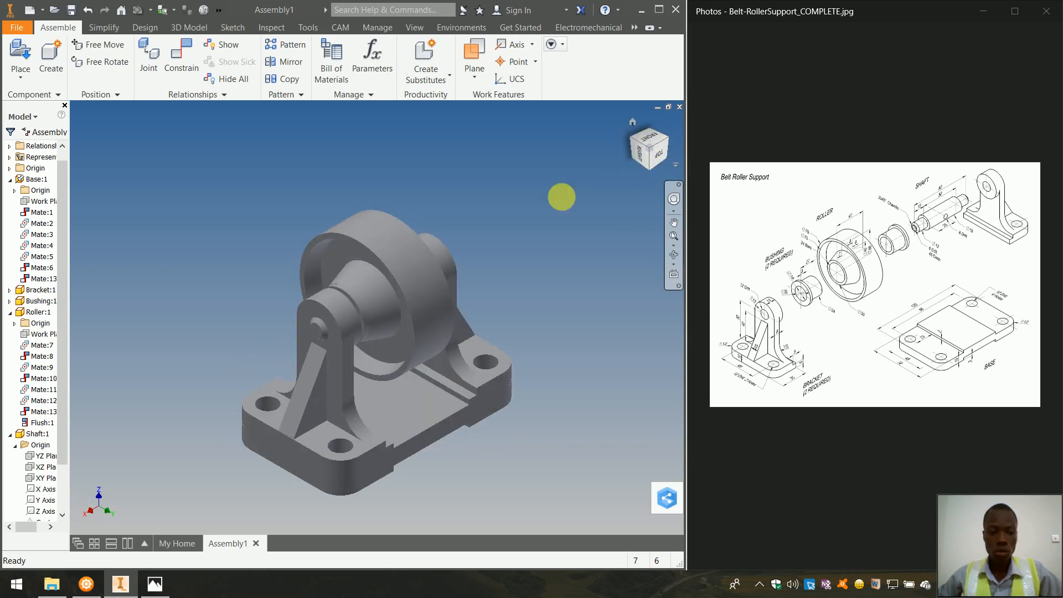
{"action": "left_click", "coordinate": [761, 591]}
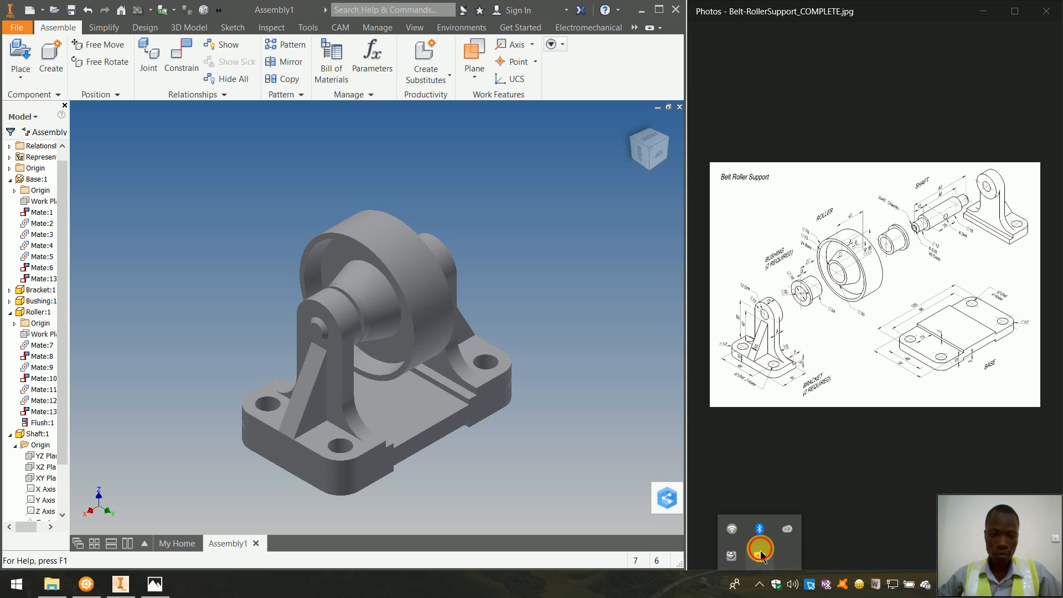
{"action": "left_click", "coordinate": [587, 406]}
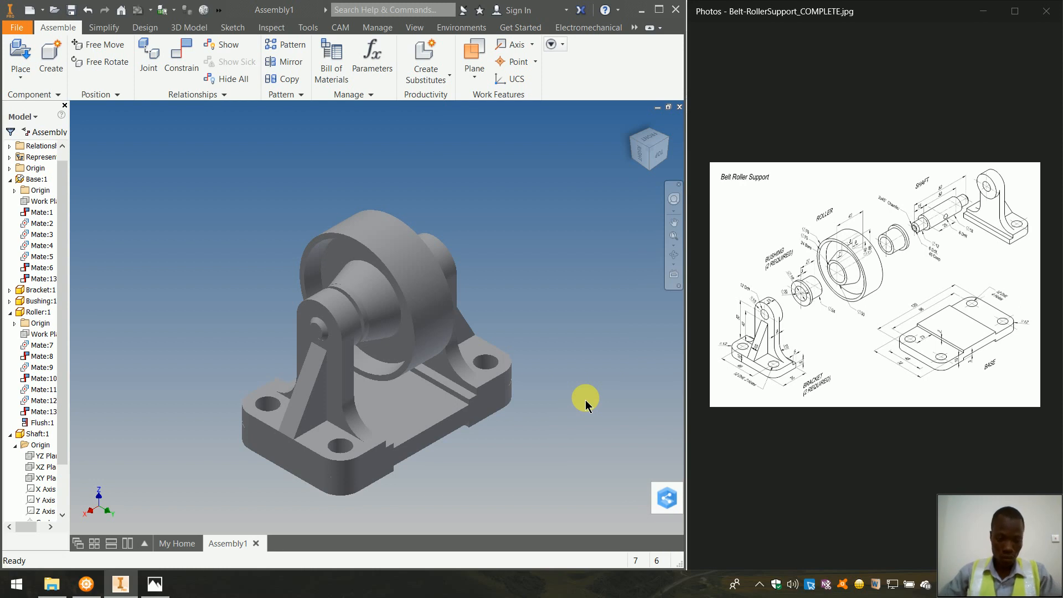
{"action": "key", "text": "ctrl+F7"}
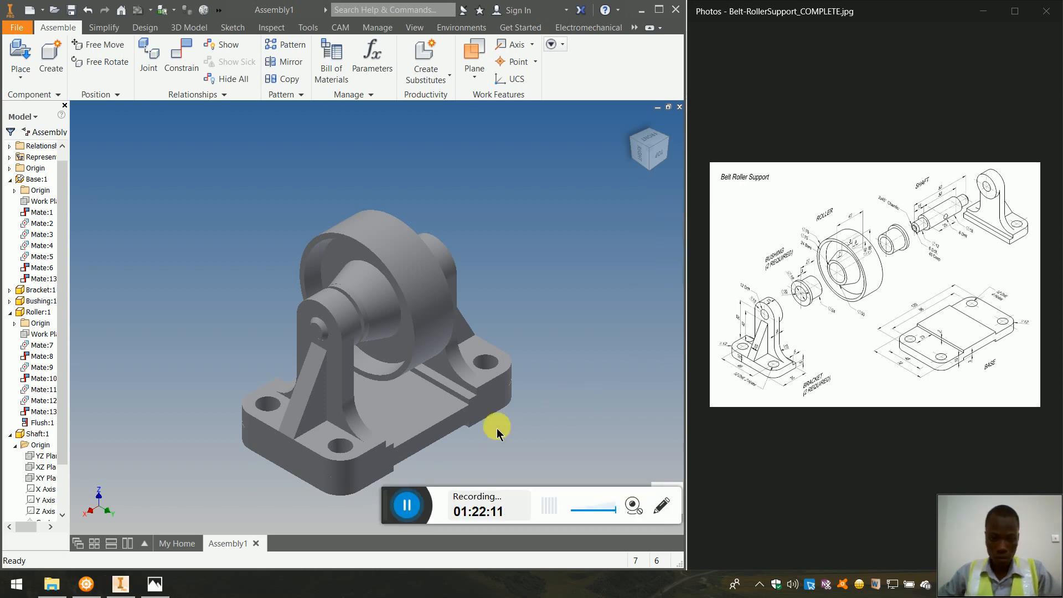